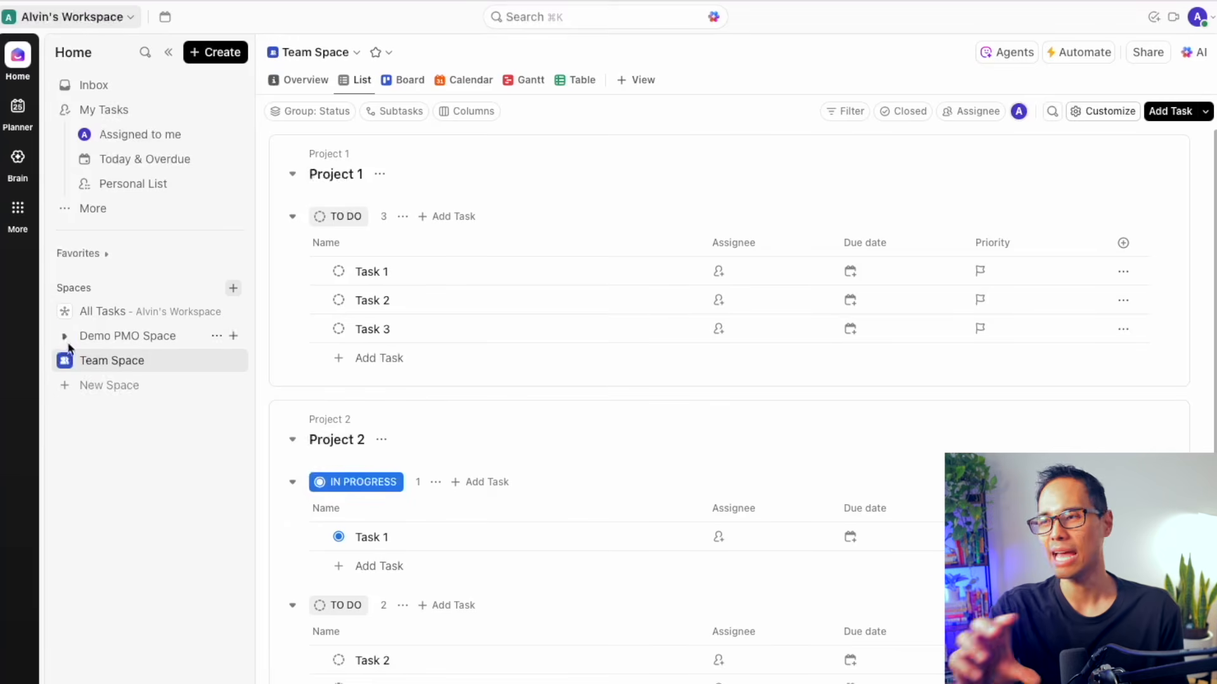
Step: Start creating a new space in the workspace and name it Engineering
{"action": "left_click", "coordinate": [233, 290]}
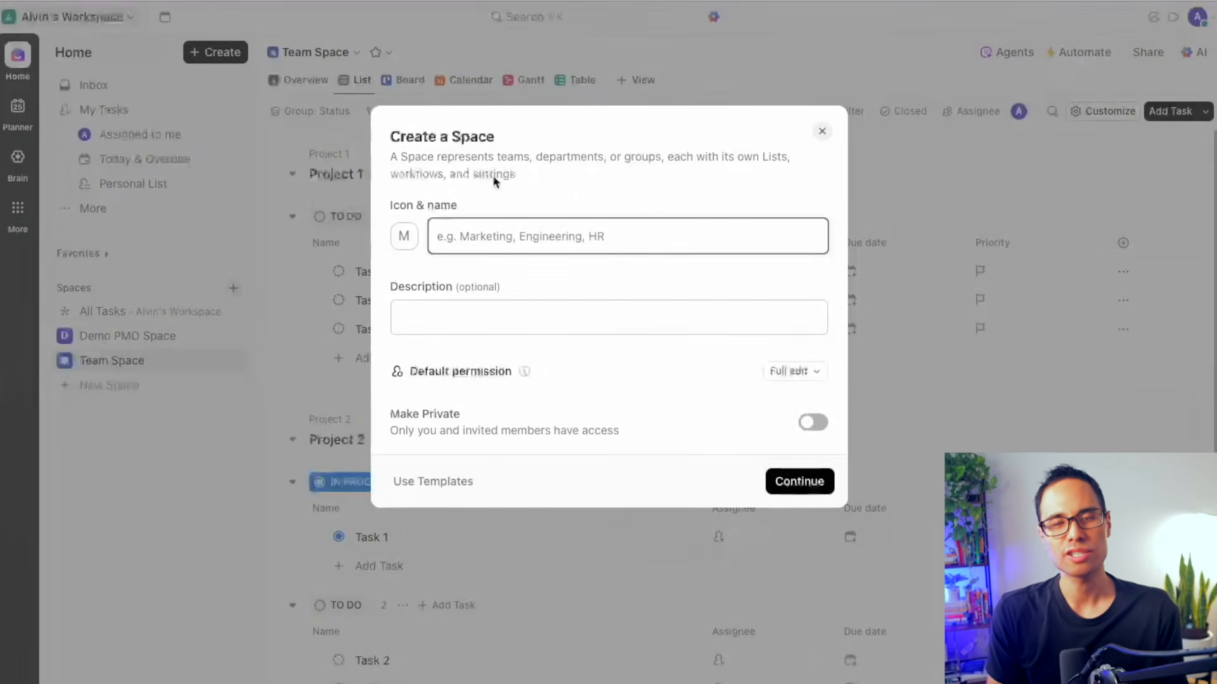
{"action": "left_click", "coordinate": [461, 163]}
{"action": "left_click_drag", "start_coordinate": [391, 138], "coordinate": [774, 179]}
{"action": "left_click", "coordinate": [474, 156]}
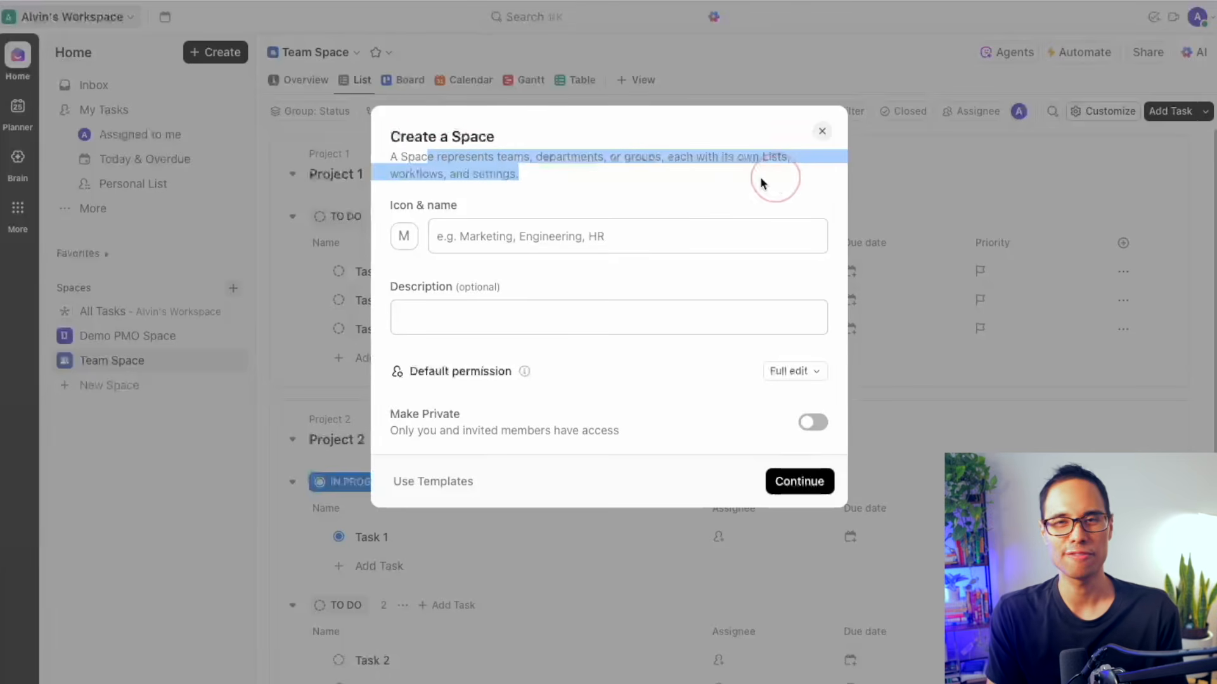
{"action": "left_click", "coordinate": [614, 176]}
{"action": "left_click", "coordinate": [485, 236]}
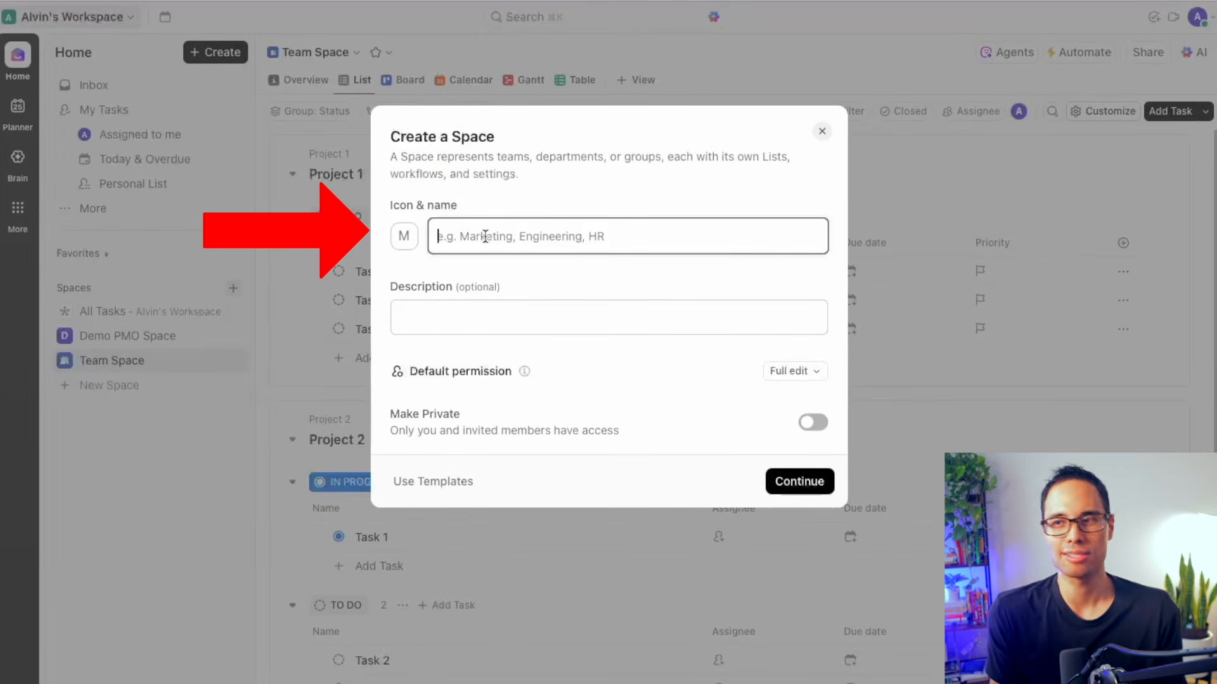
{"action": "type", "text": "Engine"}
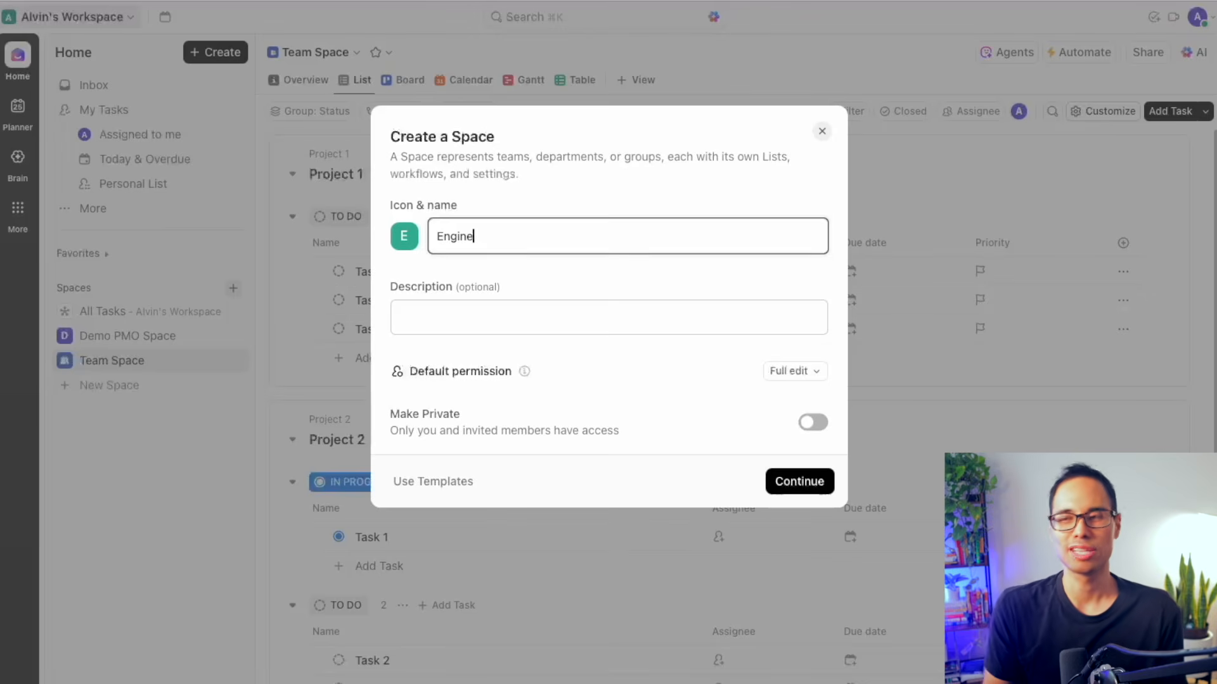
{"action": "type", "text": "ering"}
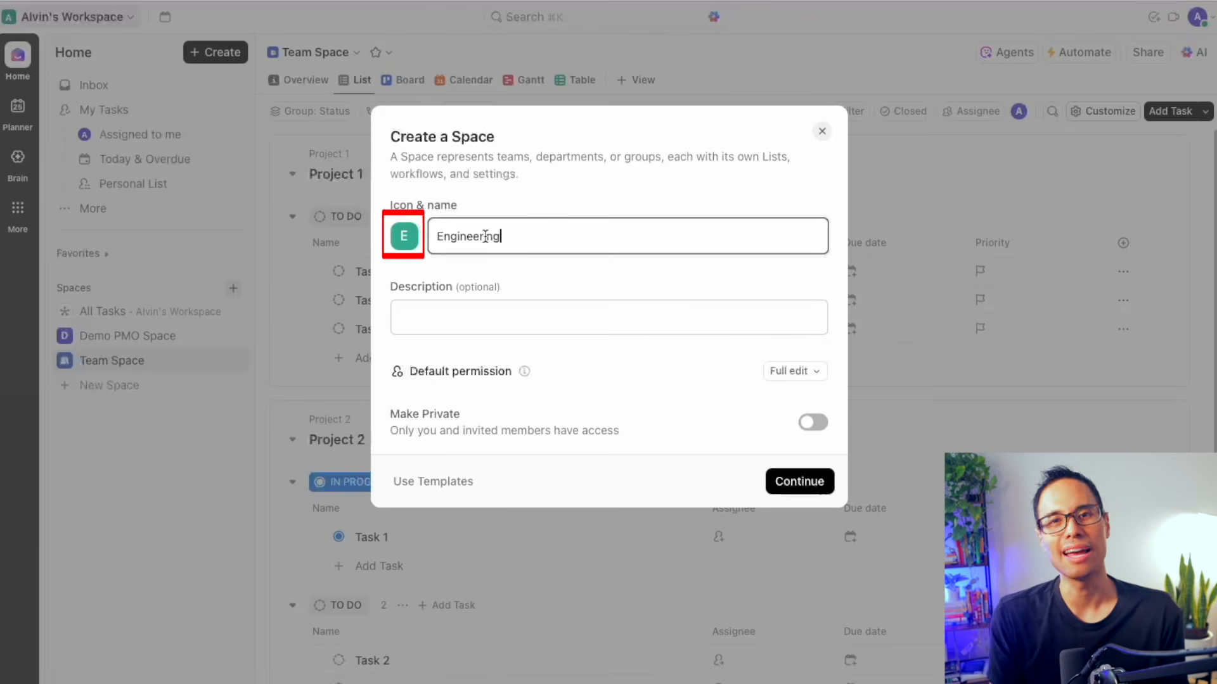
Step: Give the Engineering space a purple color and the upward double-chevron avatar
{"action": "left_click", "coordinate": [404, 238]}
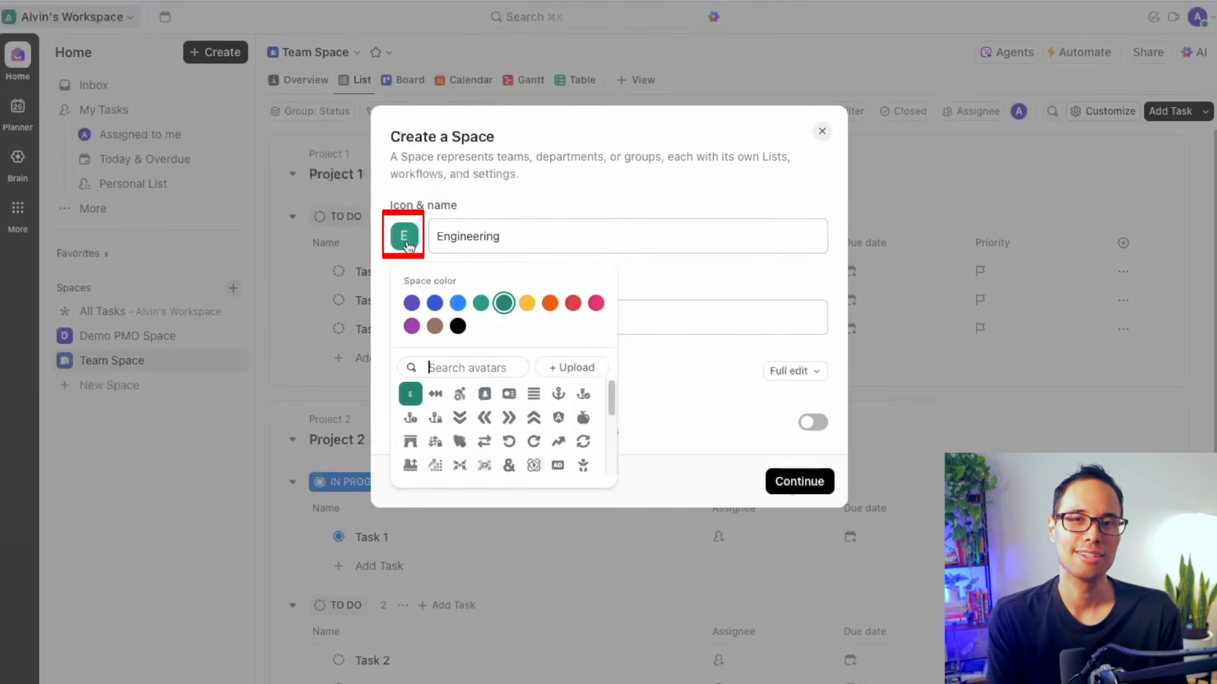
{"action": "left_click", "coordinate": [411, 326]}
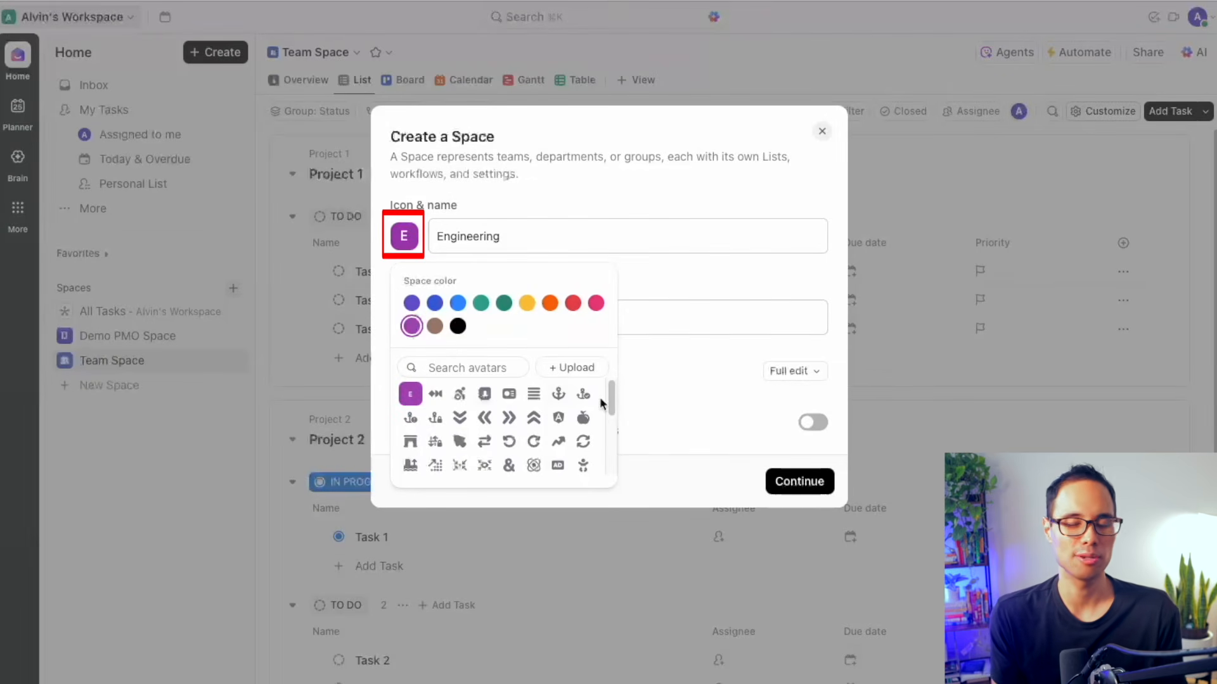
{"action": "left_click", "coordinate": [535, 423]}
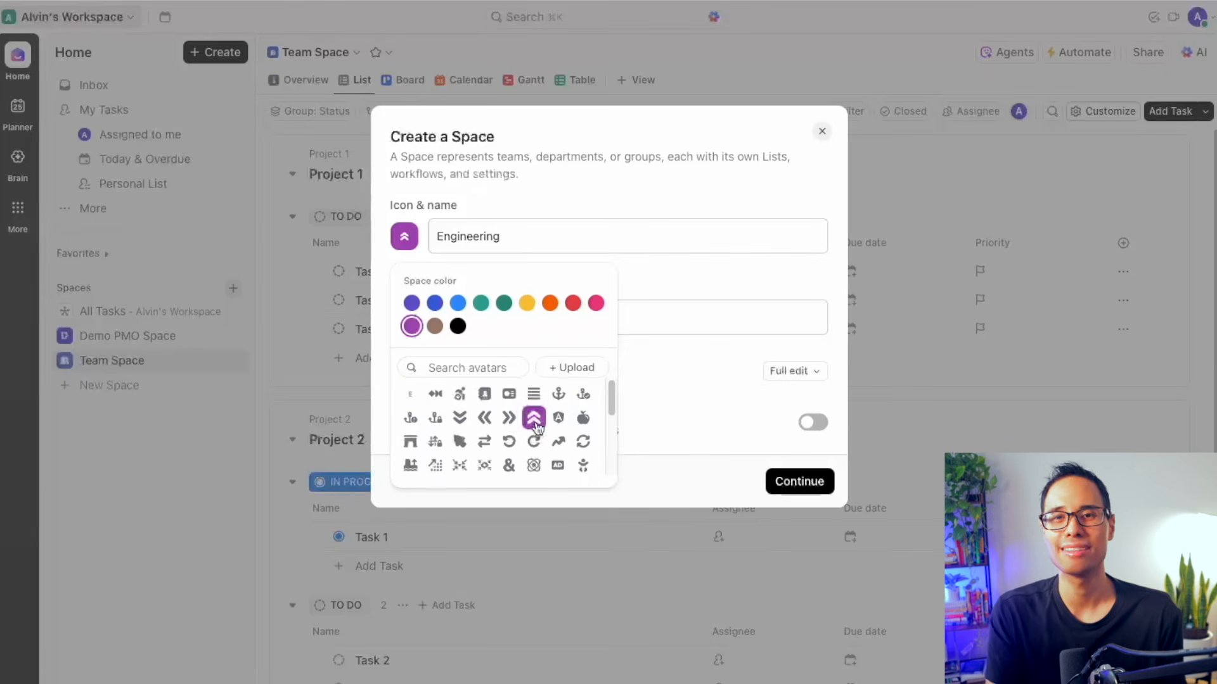
{"action": "left_click", "coordinate": [426, 203]}
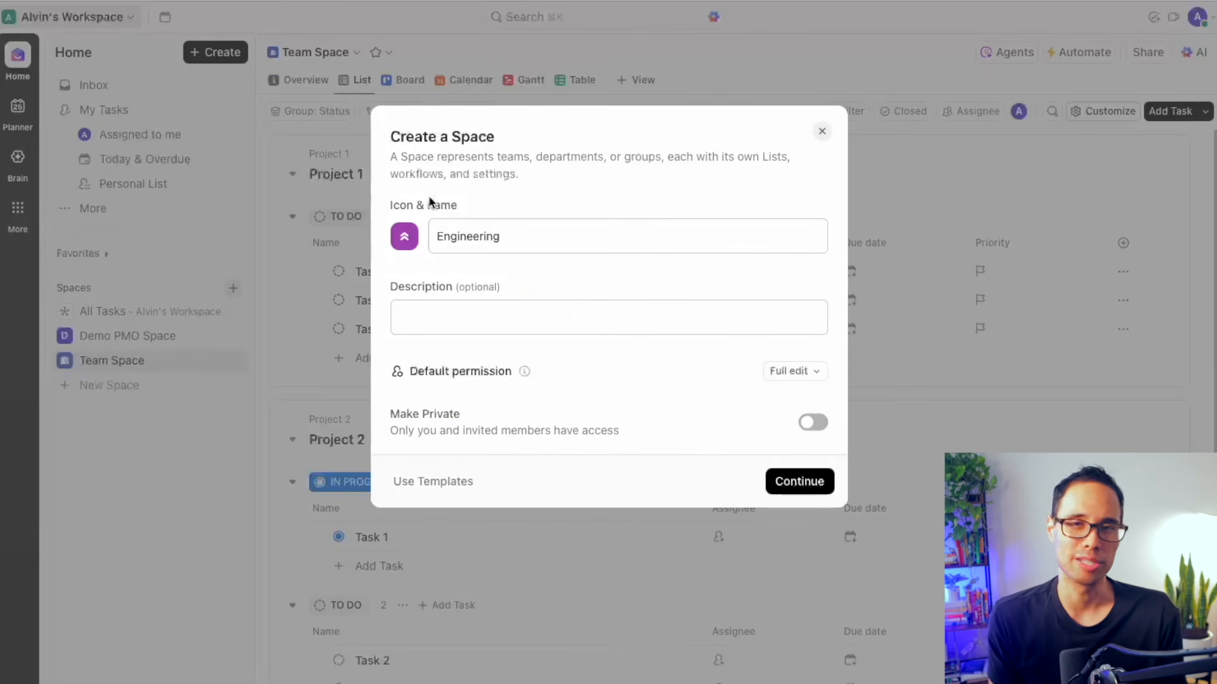
Step: Enter "Space for Engineering Projects" as the new space's description
{"action": "left_click", "coordinate": [503, 317]}
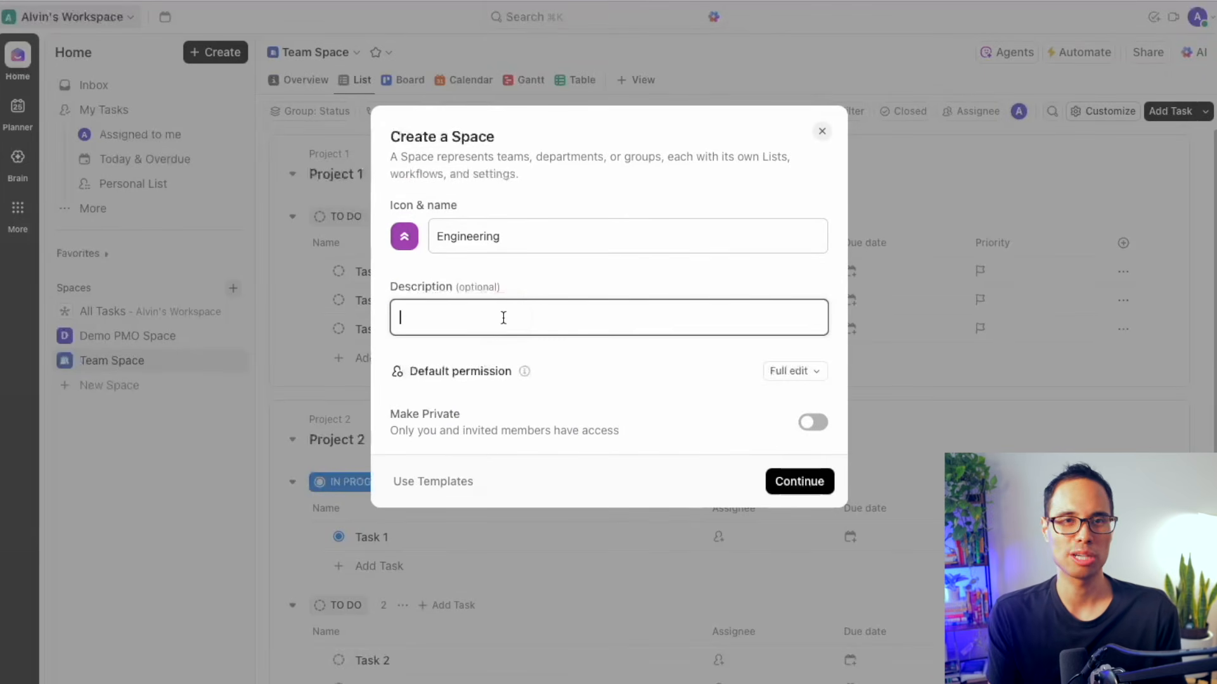
{"action": "type", "text": "Spacew fo"}
{"action": "key", "text": "BackSpace"}
{"action": "key", "text": "BackSpace"}
{"action": "key", "text": "BackSpace"}
{"action": "key", "text": "BackSpace"}
{"action": "key", "text": "BackSpace"}
{"action": "type", "text": "e for Engineering Projects"}
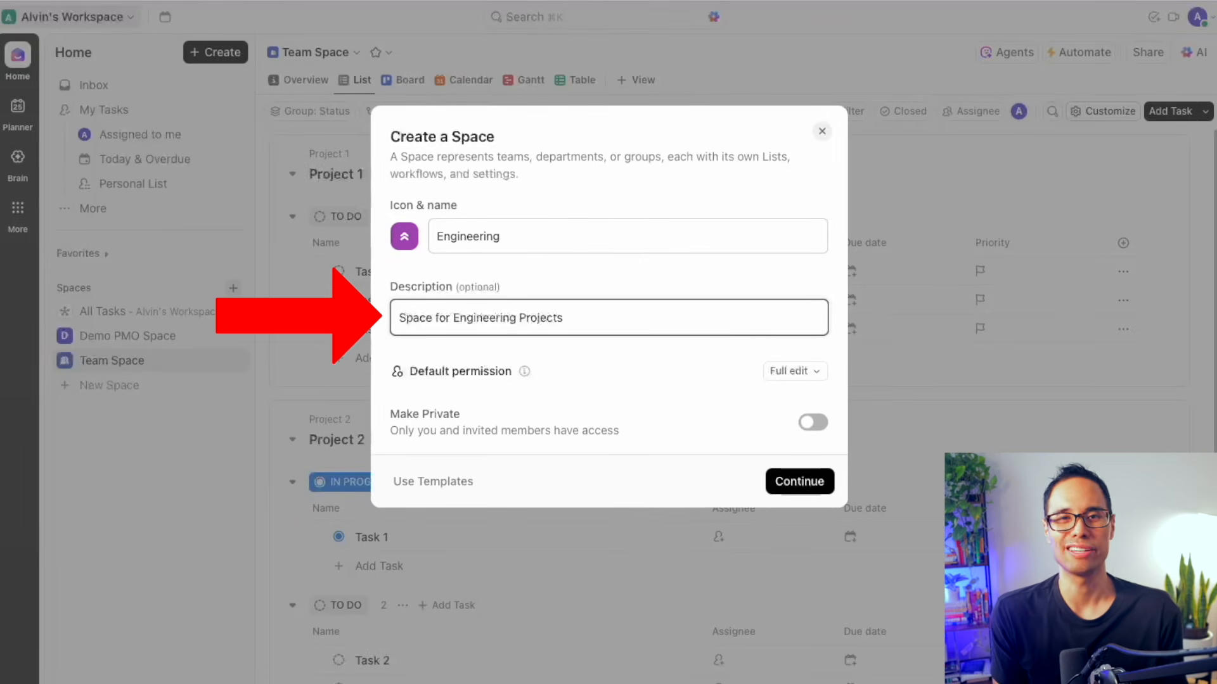
{"action": "left_click", "coordinate": [602, 362]}
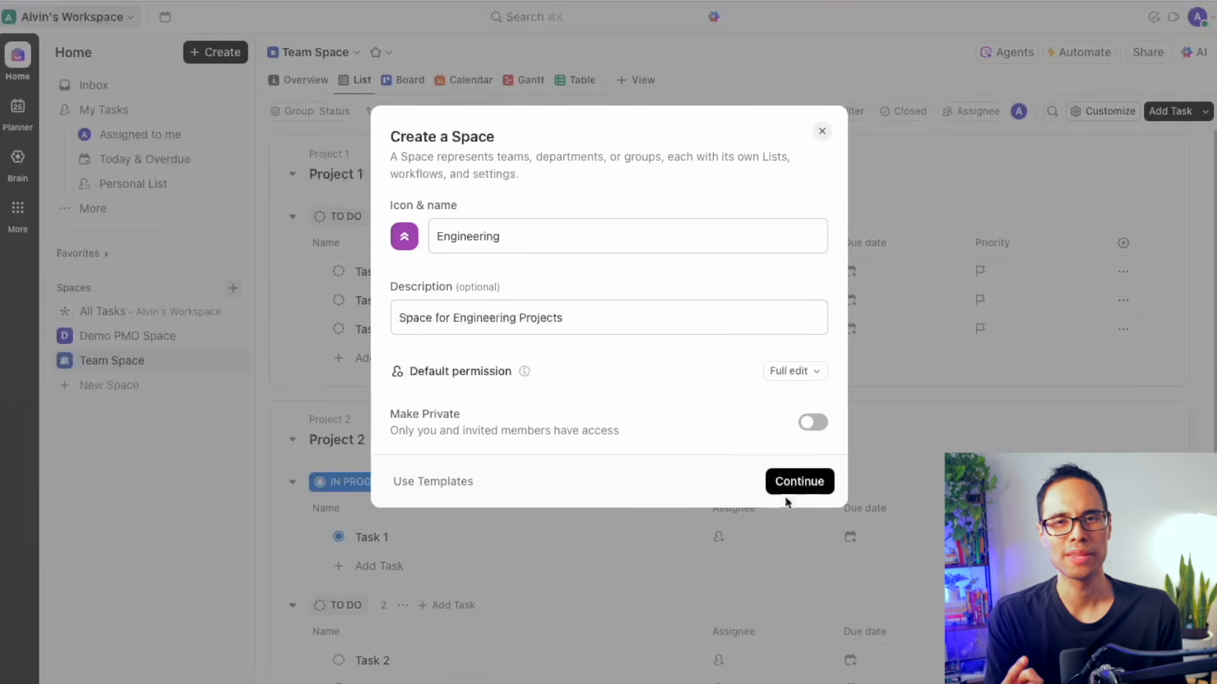
Step: Continue to the workflow setup and add Gantt and Table to the Starter workflow's required default views
{"action": "left_click", "coordinate": [795, 483]}
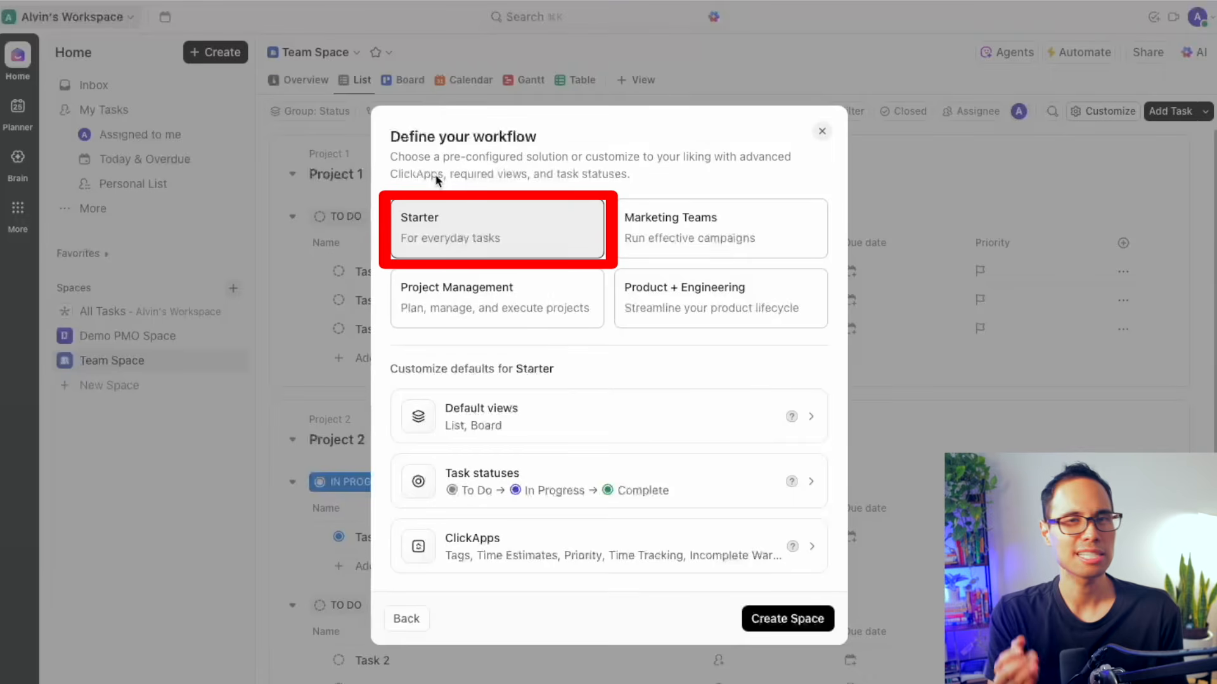
{"action": "left_click_drag", "start_coordinate": [400, 136], "coordinate": [506, 137]}
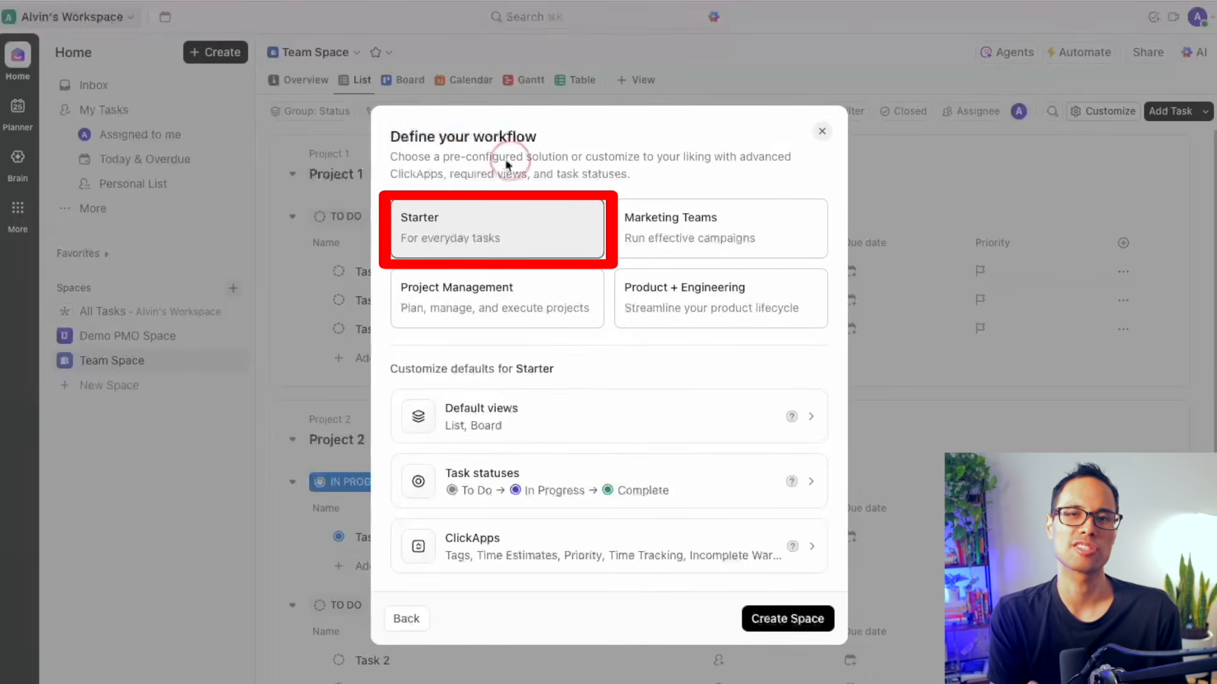
{"action": "left_click_drag", "start_coordinate": [441, 157], "coordinate": [735, 176]}
{"action": "left_click", "coordinate": [691, 175]}
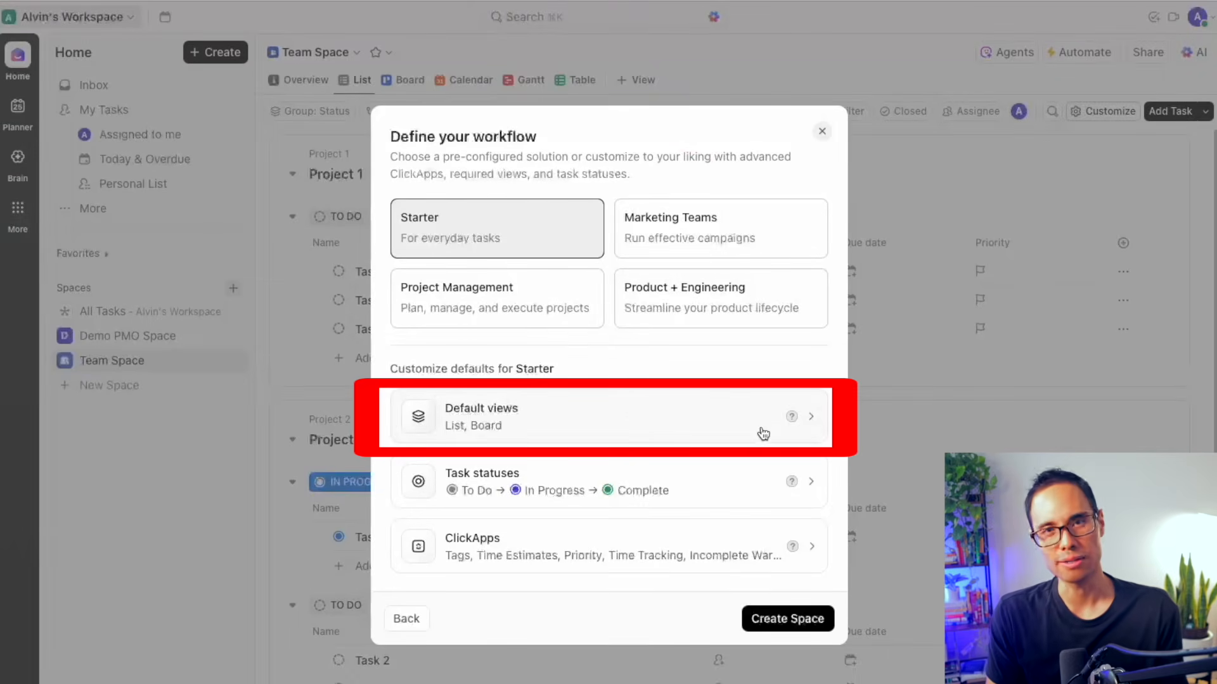
{"action": "left_click", "coordinate": [655, 418]}
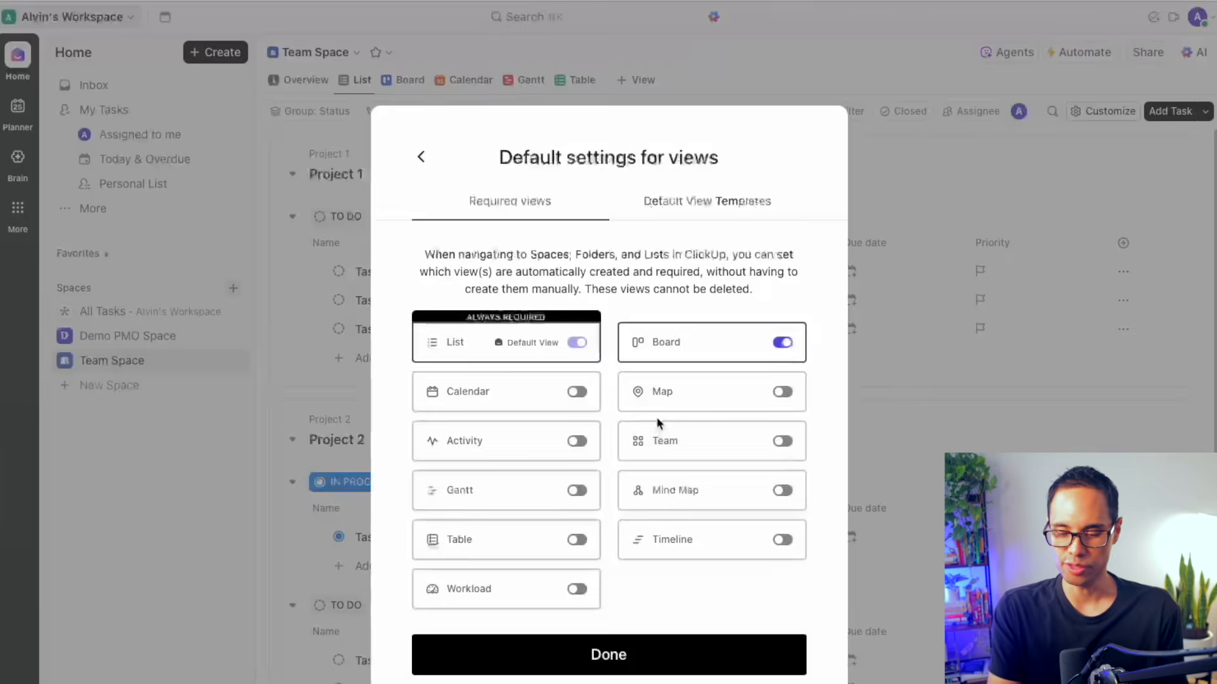
{"action": "left_click", "coordinate": [575, 492]}
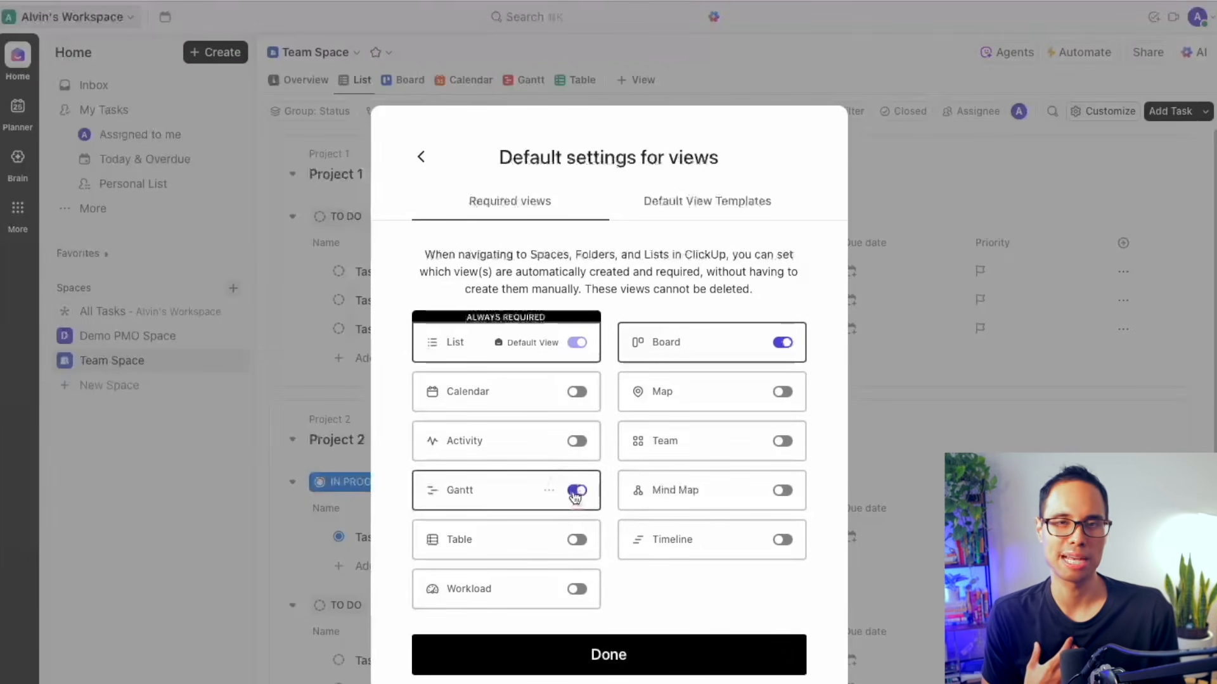
{"action": "left_click", "coordinate": [577, 540]}
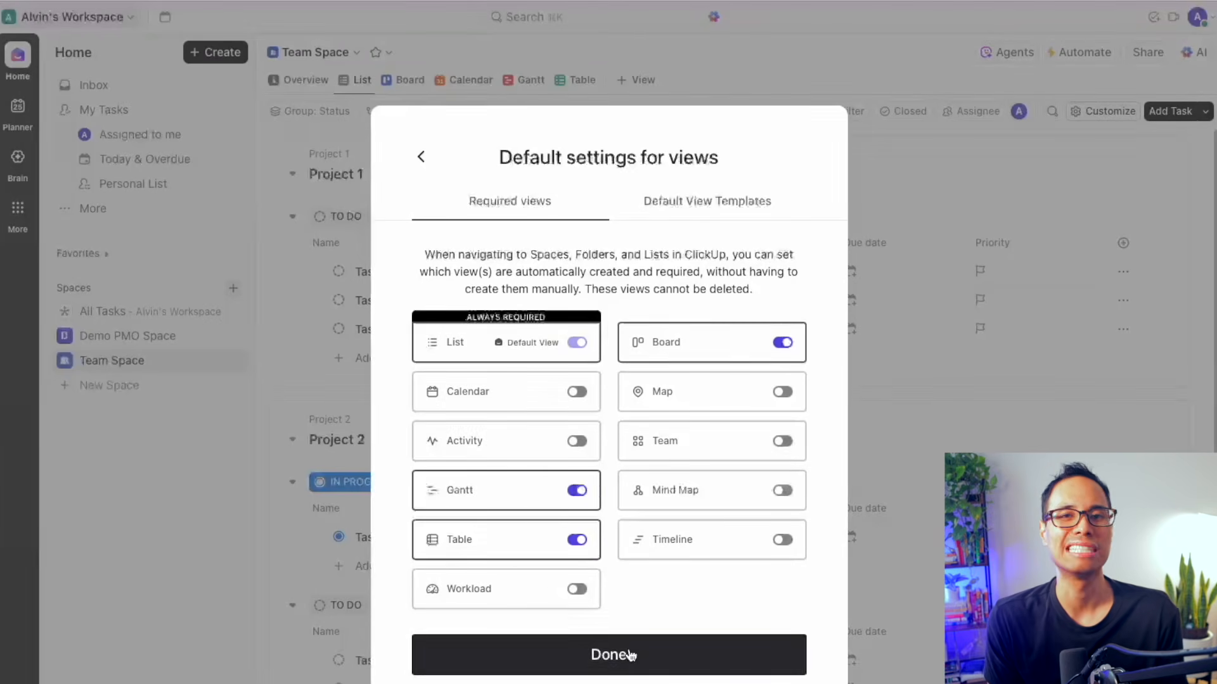
{"action": "left_click", "coordinate": [422, 159]}
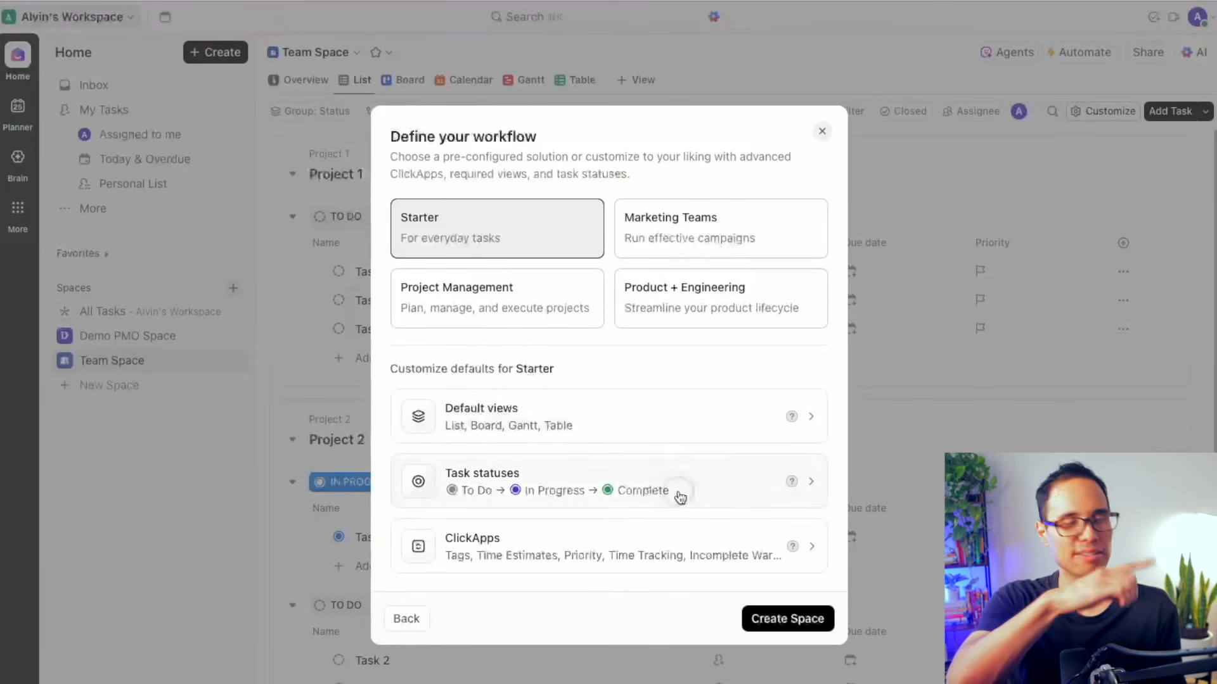
Step: Review the default task statuses of the Engineering space without changing them, and create the space
{"action": "left_click", "coordinate": [678, 493]}
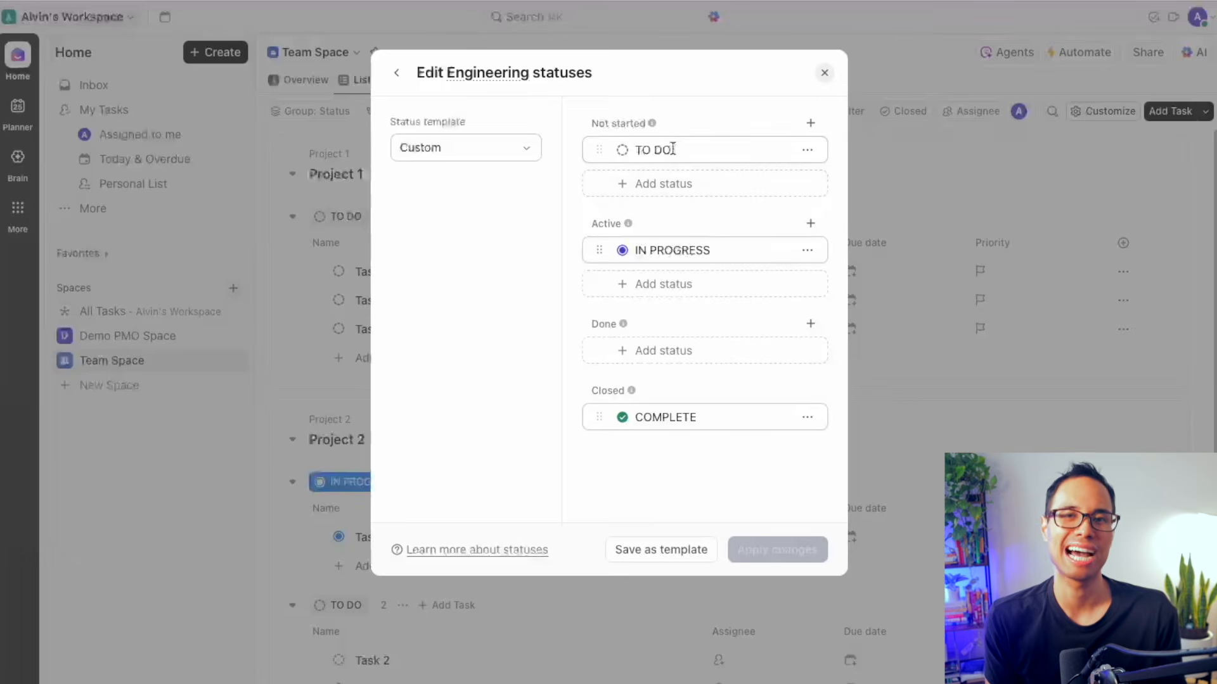
{"action": "left_click", "coordinate": [533, 227]}
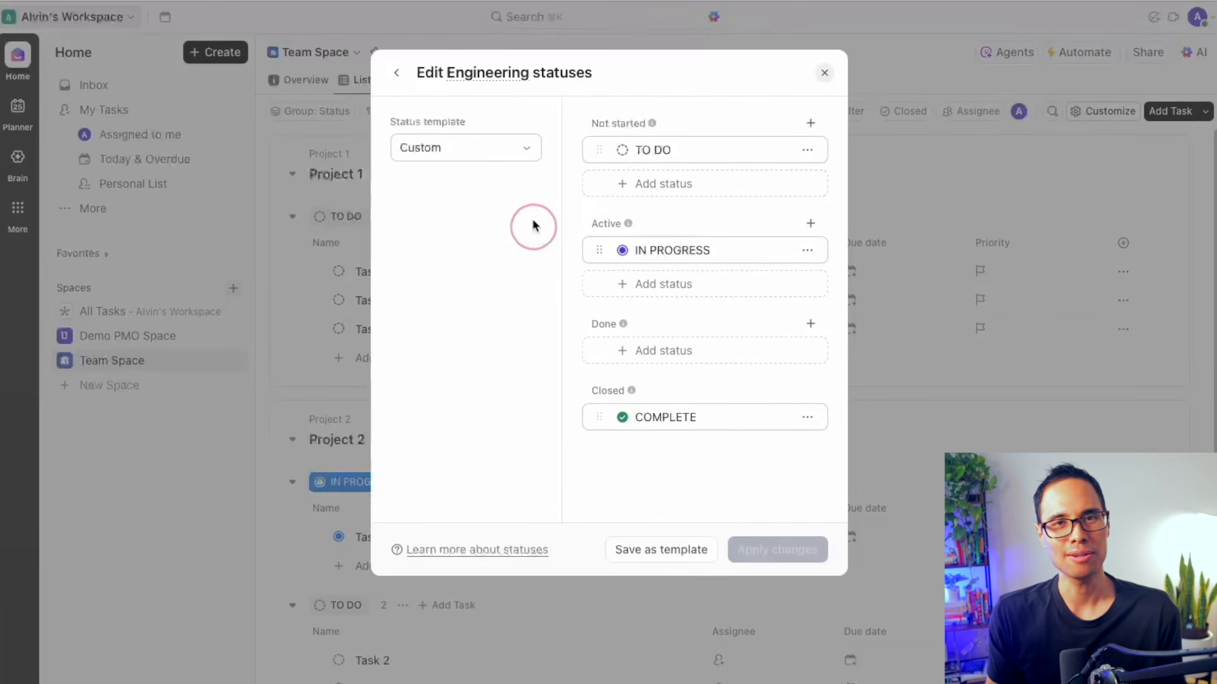
{"action": "left_click", "coordinate": [490, 436]}
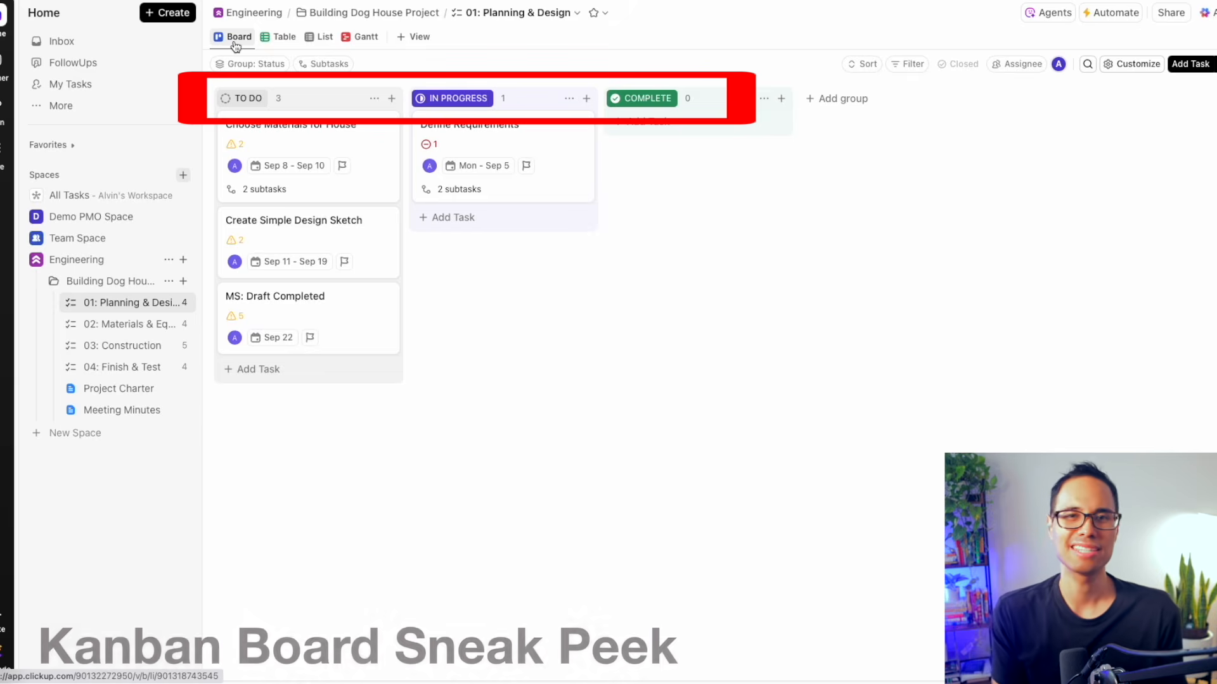
{"action": "left_click", "coordinate": [584, 352]}
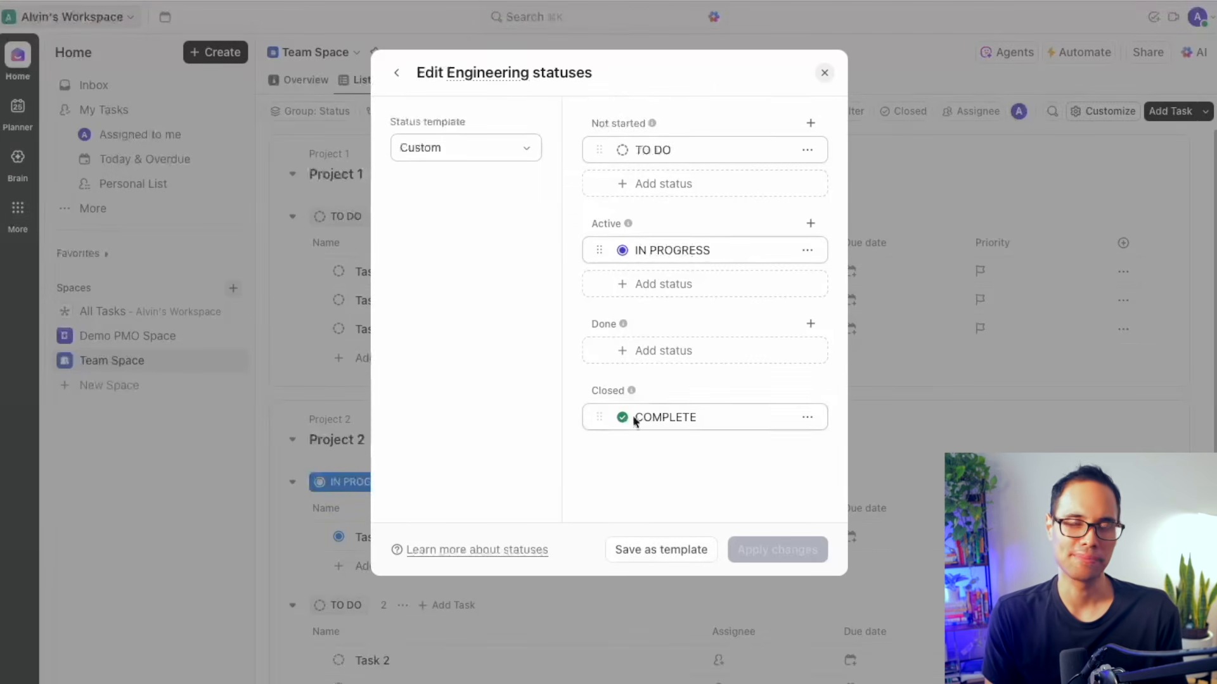
{"action": "left_click", "coordinate": [397, 73]}
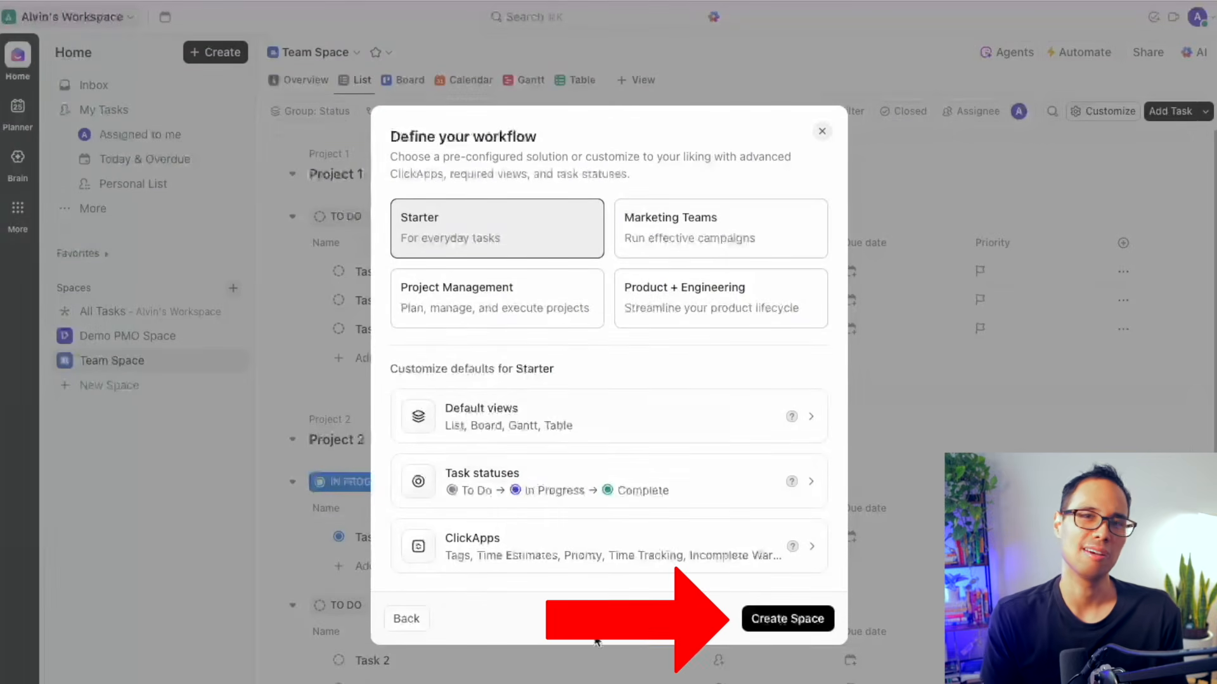
{"action": "left_click", "coordinate": [779, 624]}
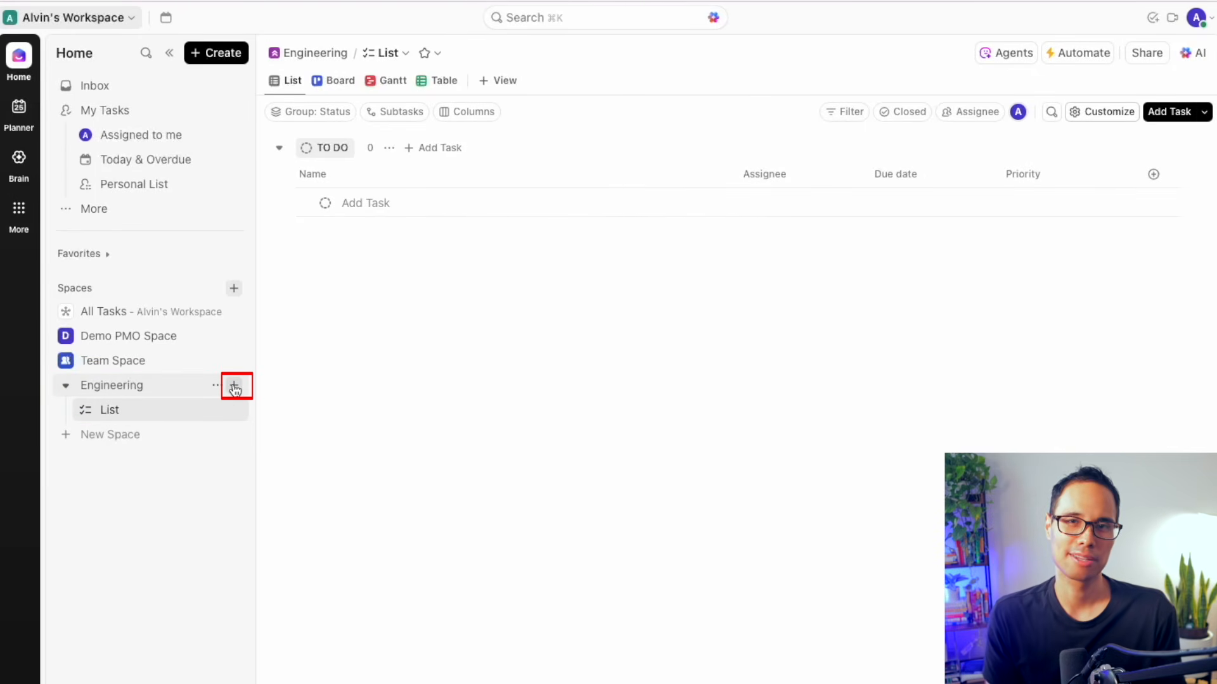
Step: Start a new folder inside the Engineering space and name it "Building Dog House Project"
{"action": "left_click", "coordinate": [234, 387]}
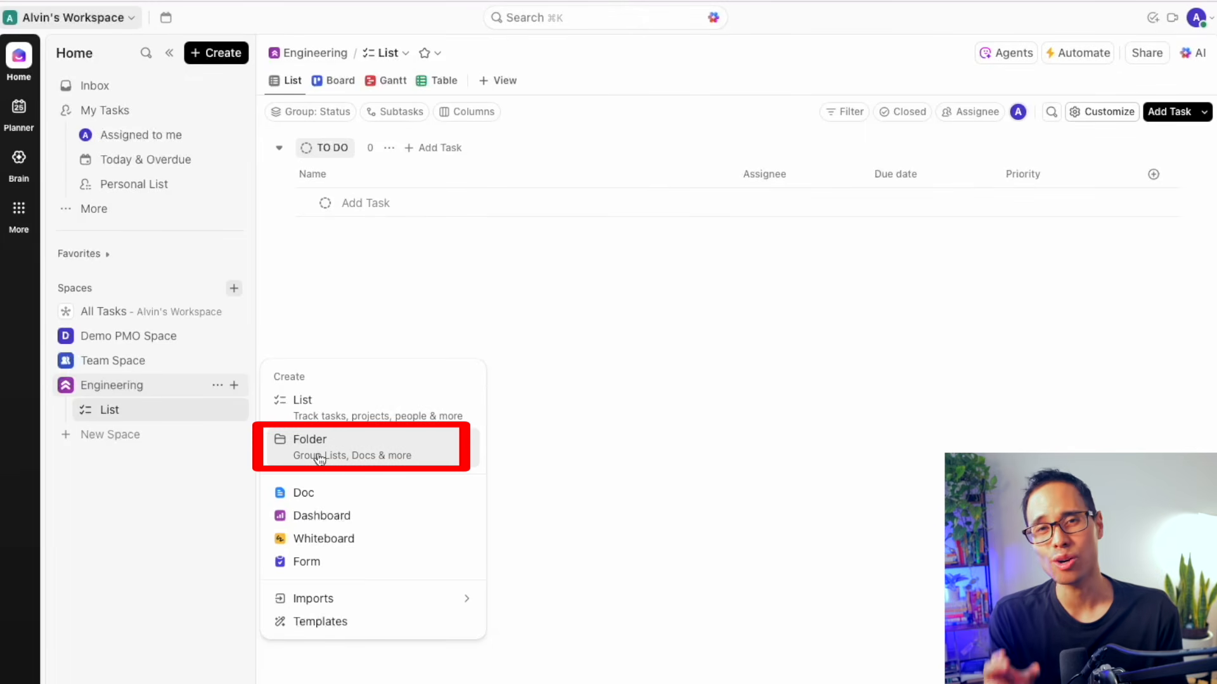
{"action": "left_click", "coordinate": [411, 451]}
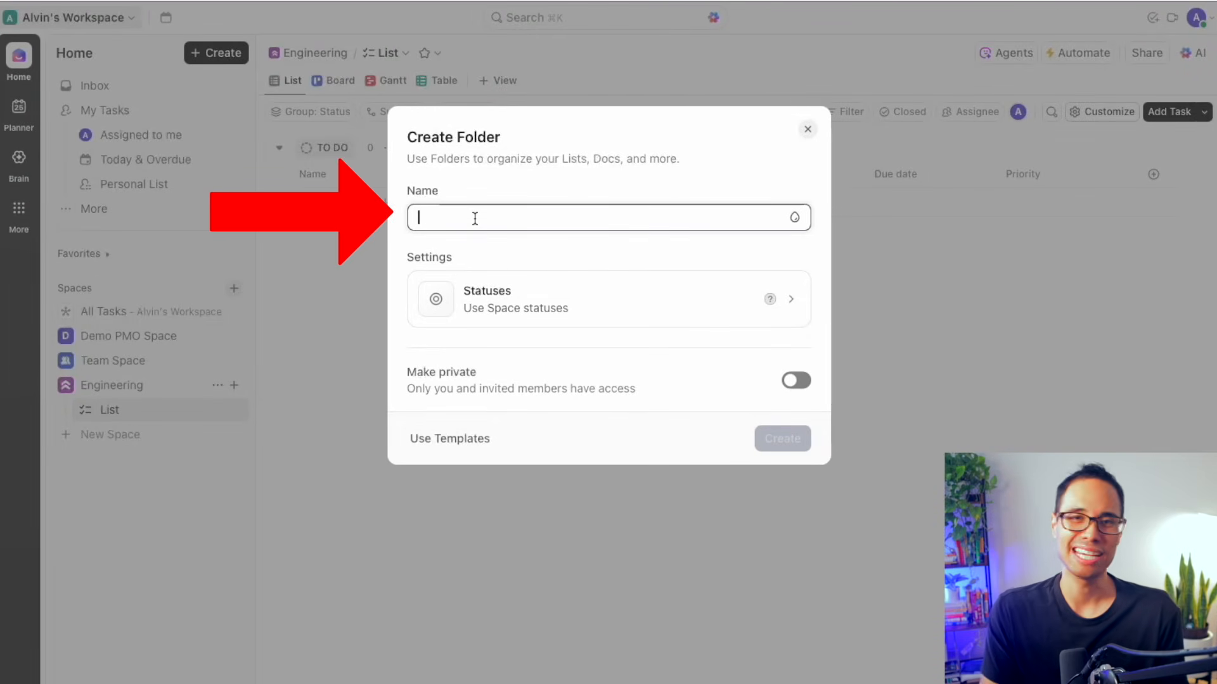
{"action": "type", "text": "Building Dog House Project"}
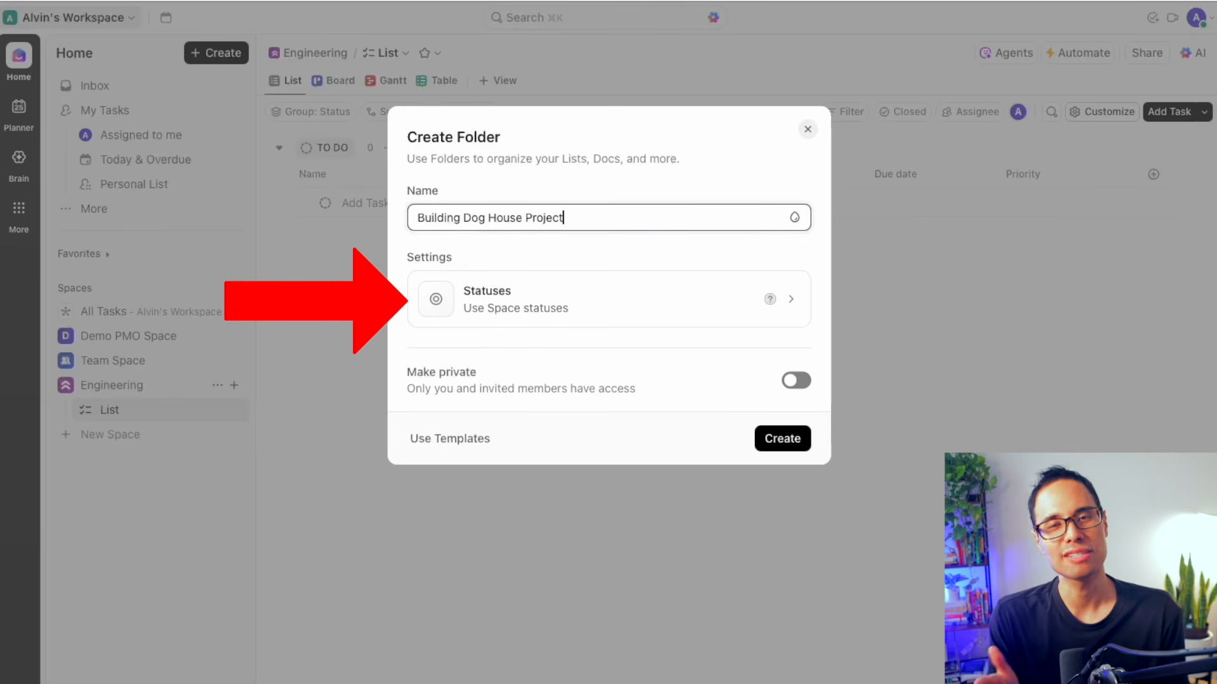
{"action": "left_click", "coordinate": [484, 256]}
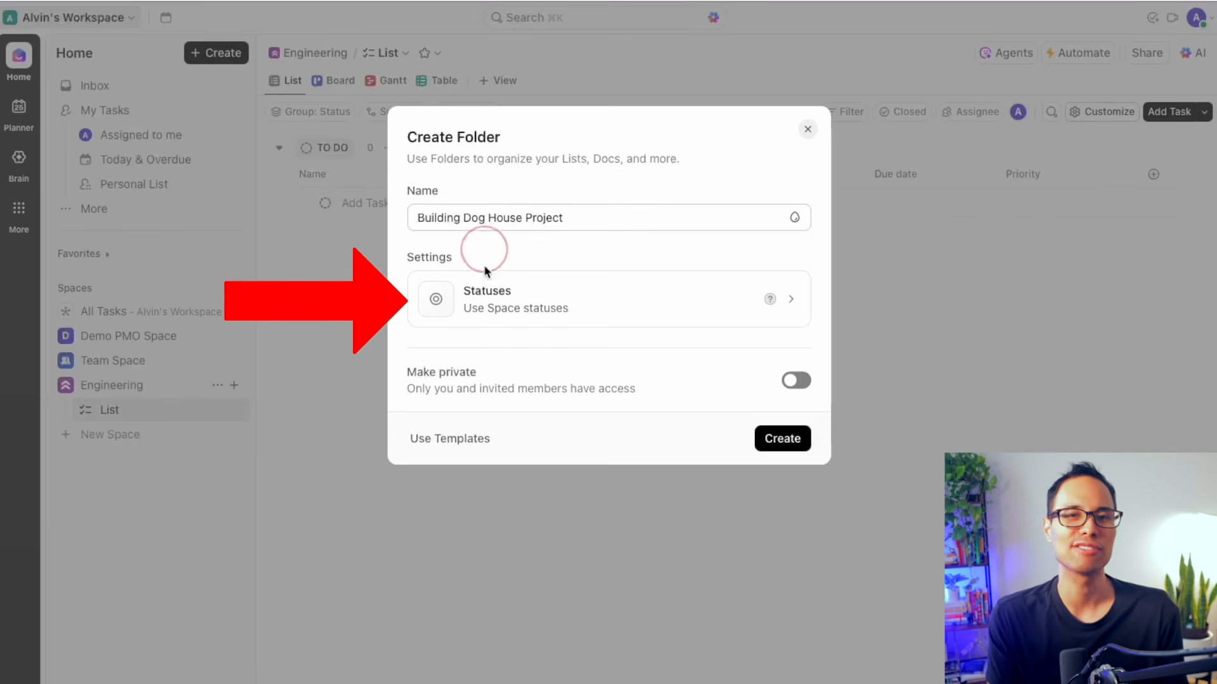
Step: Check the folder's status settings, leave them inherited from the space, and create the folder
{"action": "left_click", "coordinate": [543, 311]}
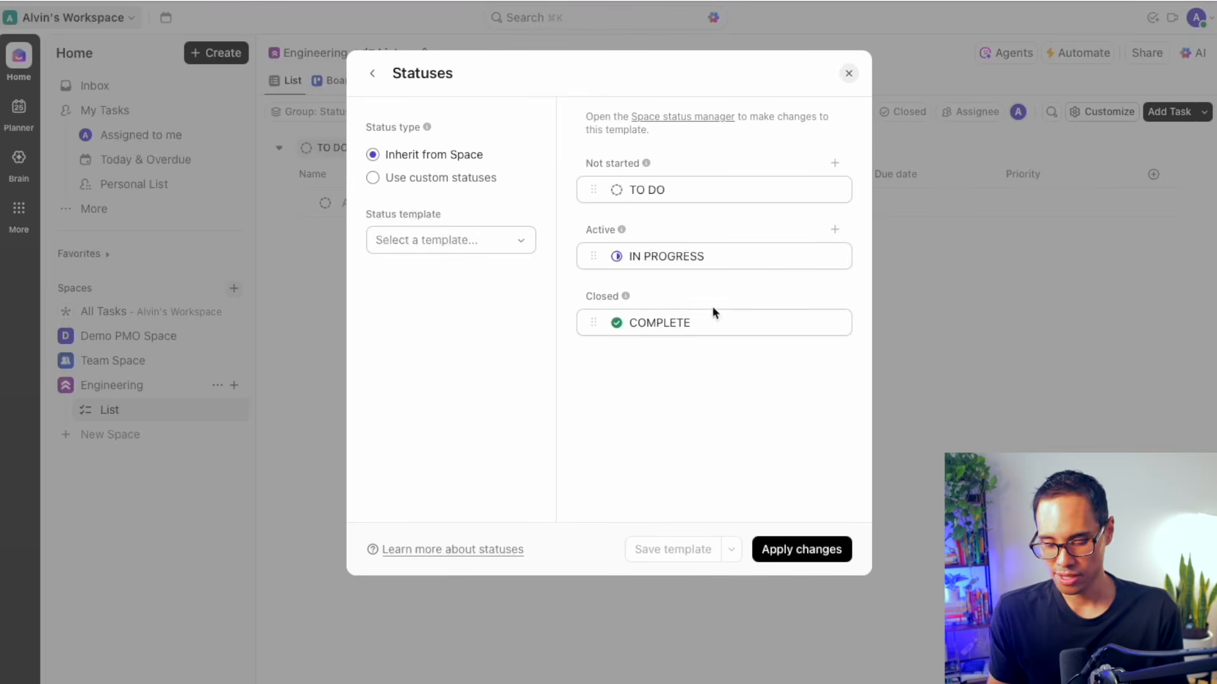
{"action": "left_click", "coordinate": [581, 416]}
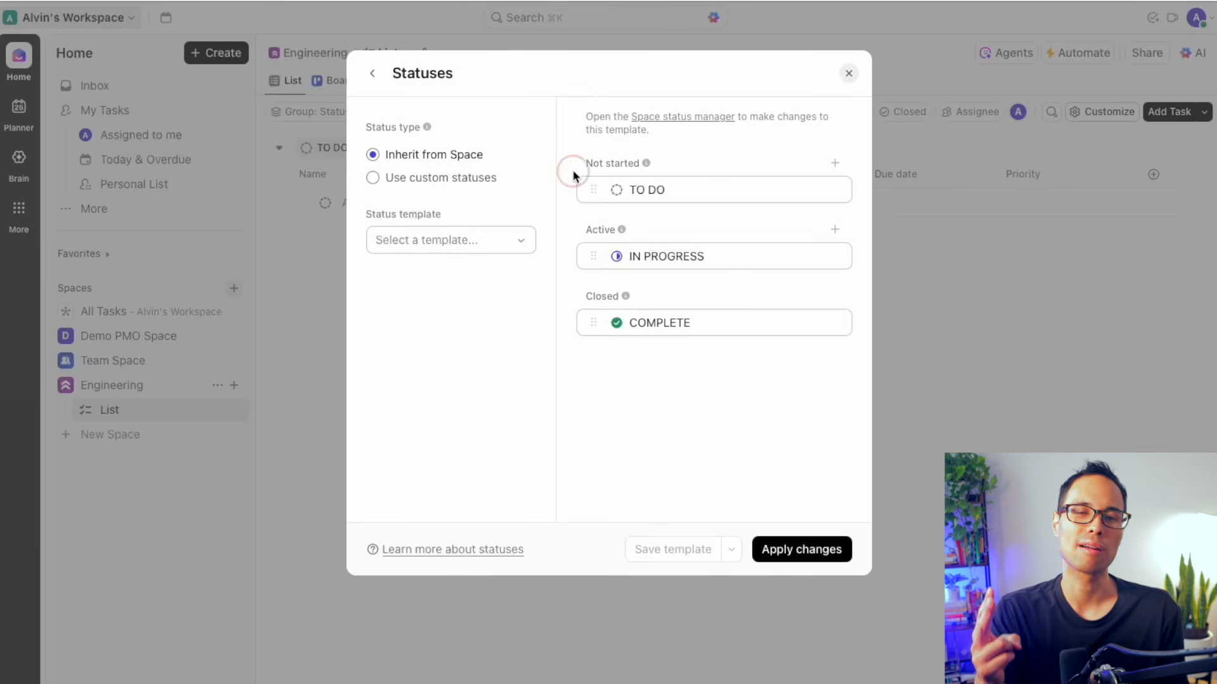
{"action": "left_click", "coordinate": [557, 327]}
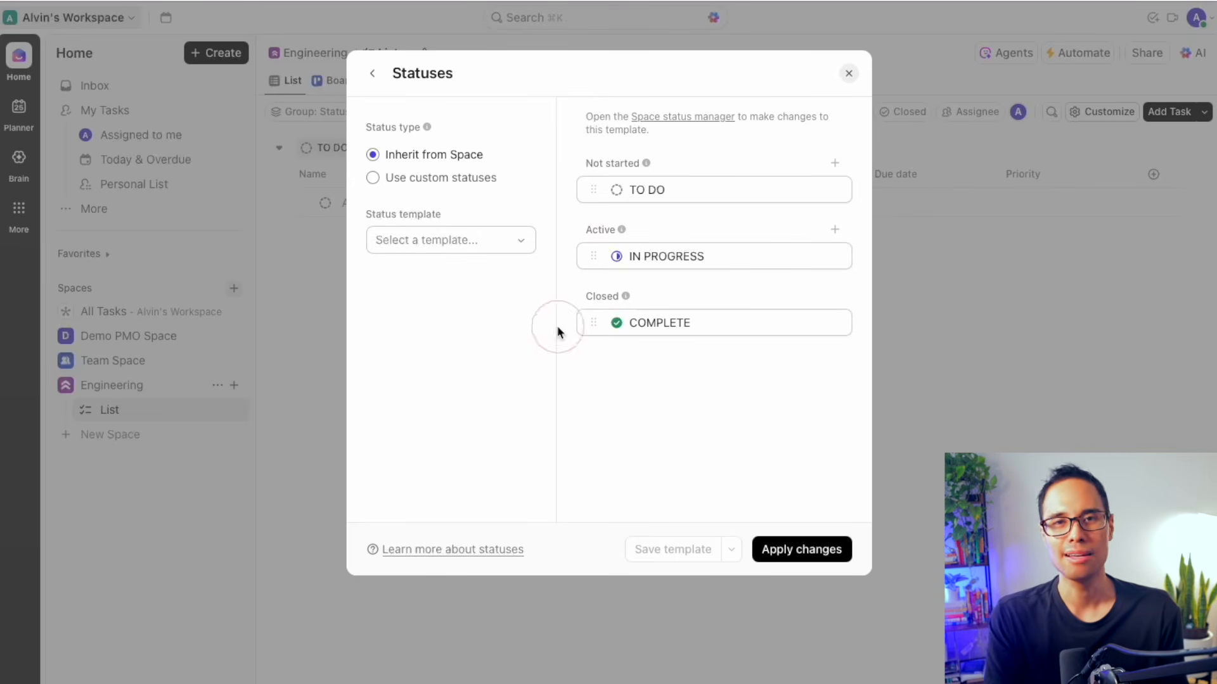
{"action": "left_click", "coordinate": [373, 74]}
{"action": "left_click", "coordinate": [782, 438]}
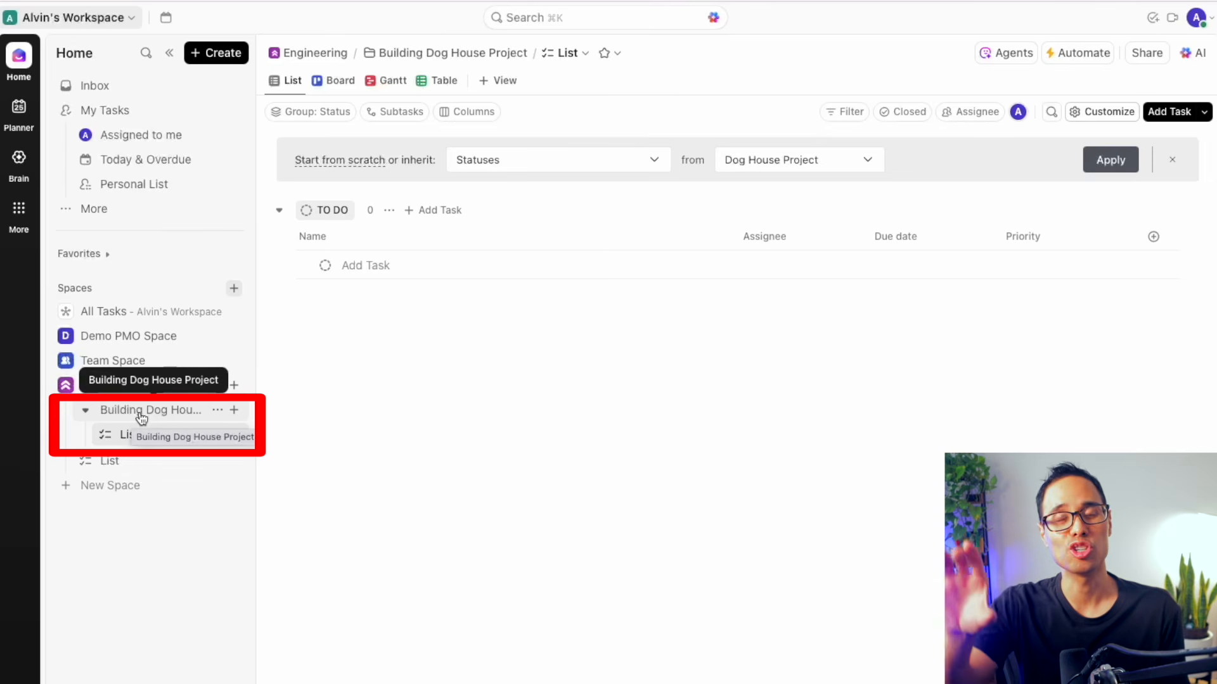
Step: Open the Building Dog House Project folder's overview and dismiss its customization tip
{"action": "left_click", "coordinate": [166, 411]}
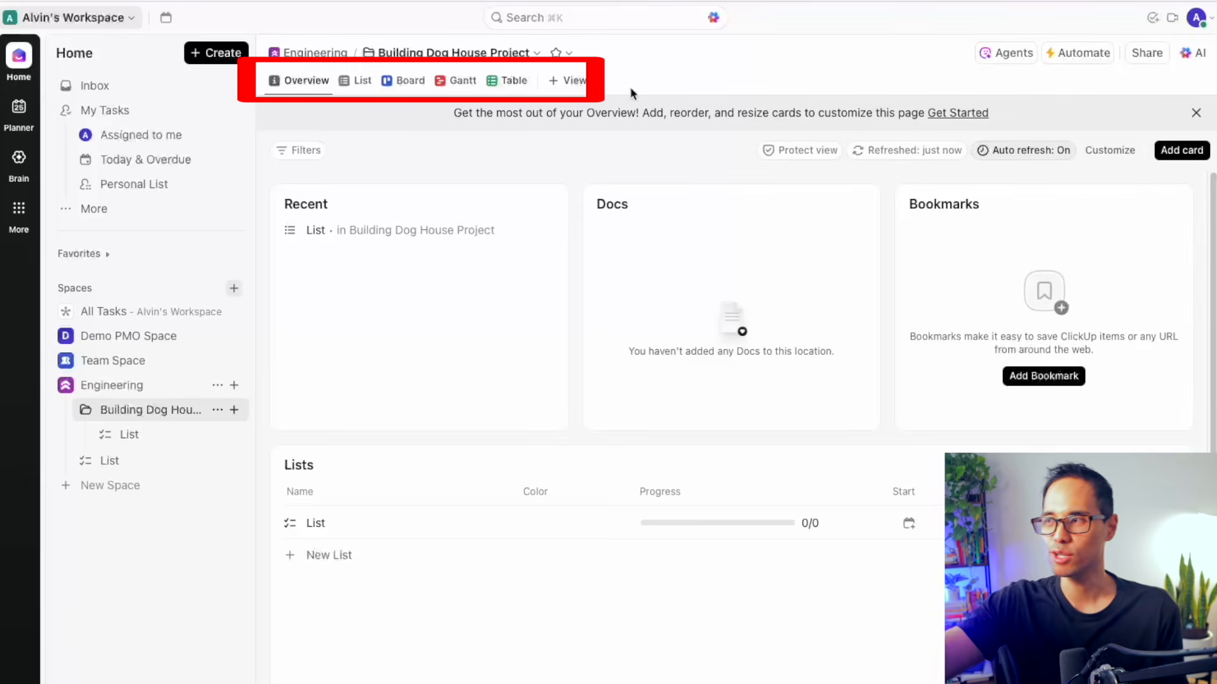
{"action": "left_click", "coordinate": [1195, 112]}
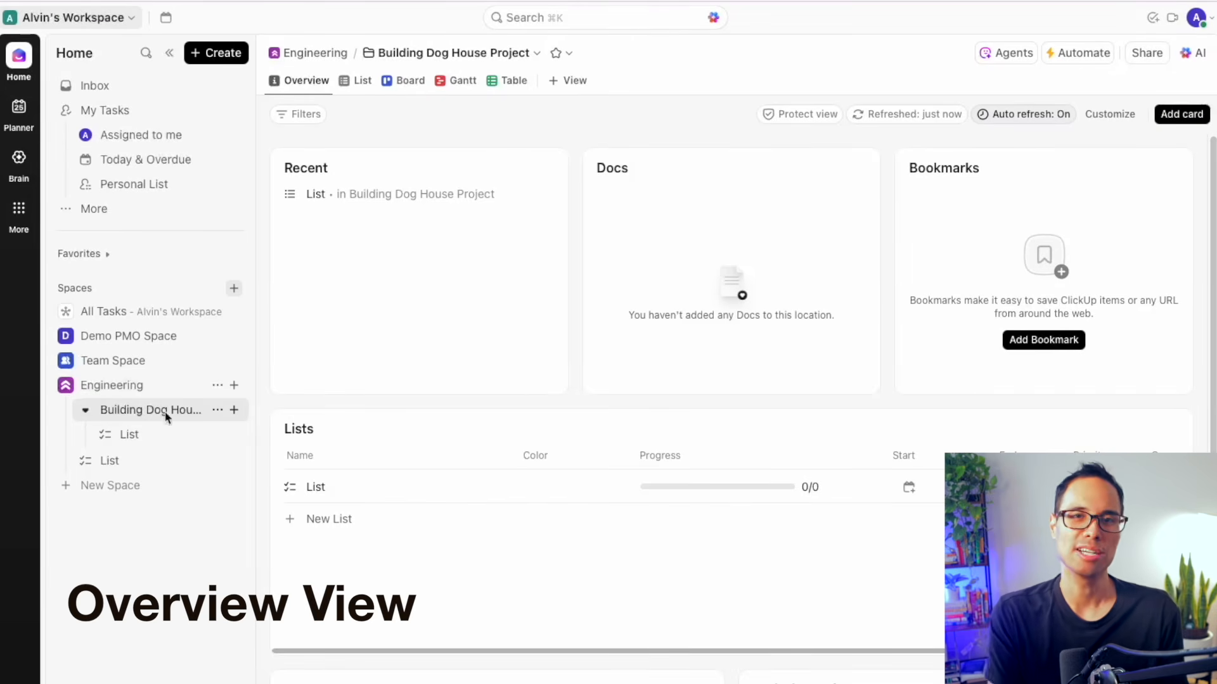
Step: Look through the Building Dog House Project folder's Overview, List, Board, Gantt and Table views
{"action": "scroll", "coordinate": [444, 222], "scroll_direction": "down", "scroll_amount": 2}
{"action": "scroll", "coordinate": [330, 214], "scroll_direction": "up", "scroll_amount": 2}
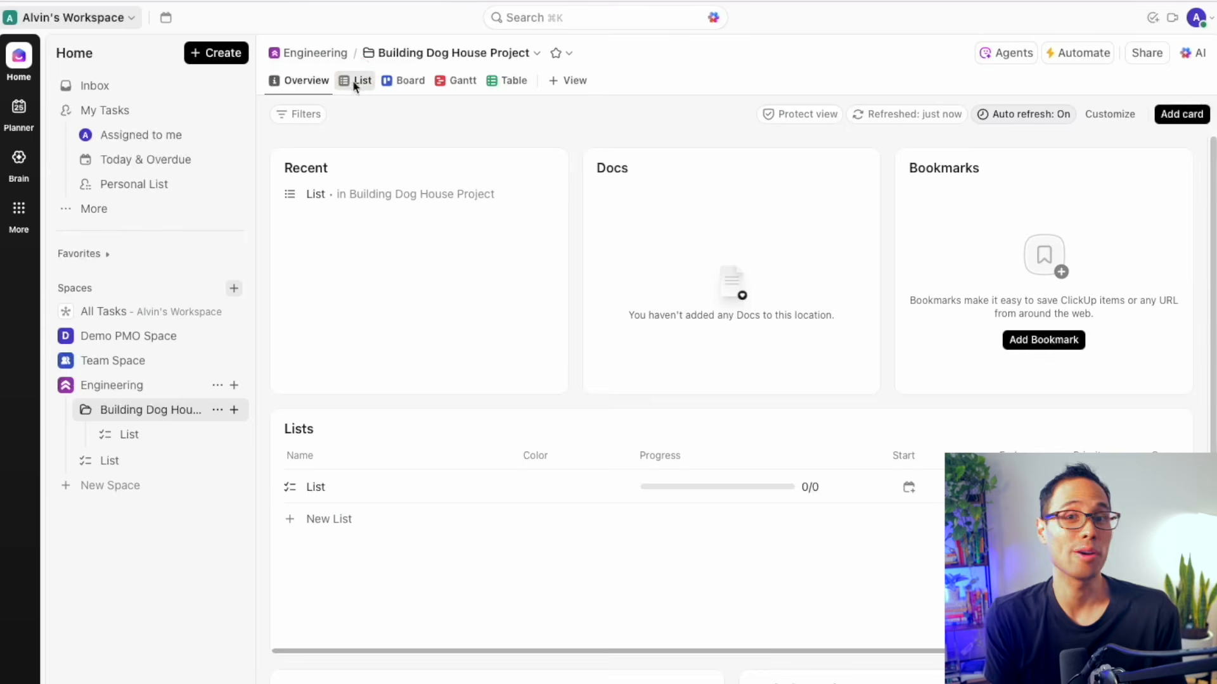
{"action": "left_click", "coordinate": [356, 82]}
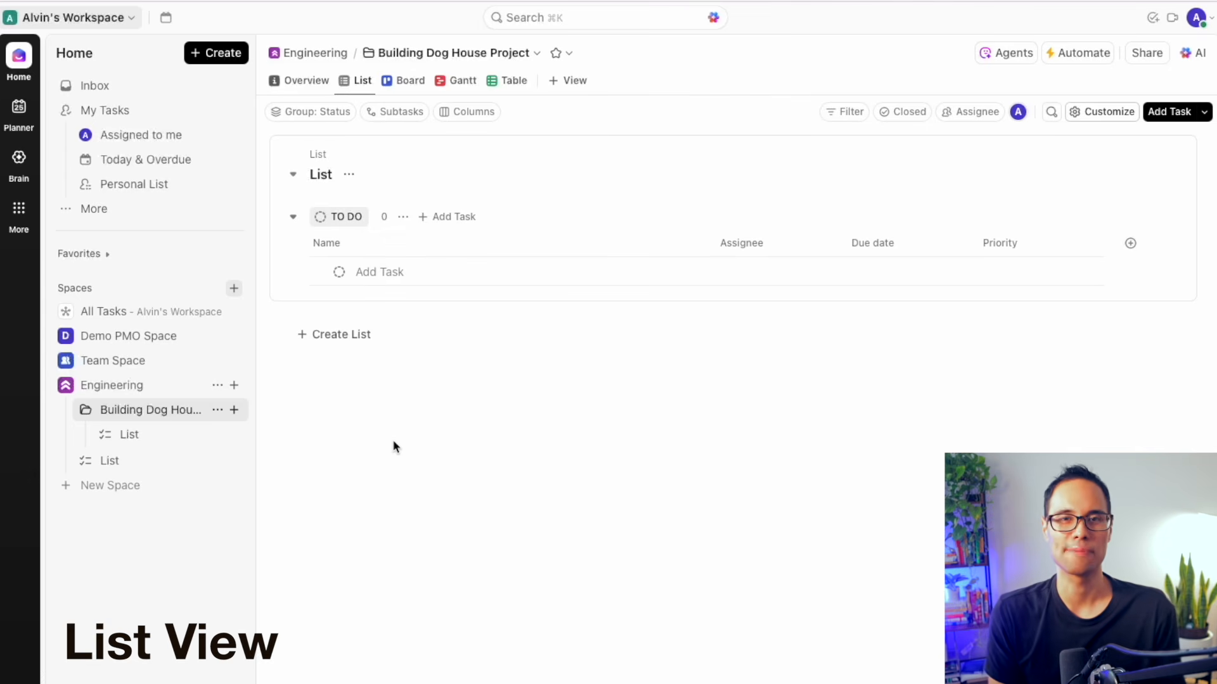
{"action": "left_click", "coordinate": [412, 83]}
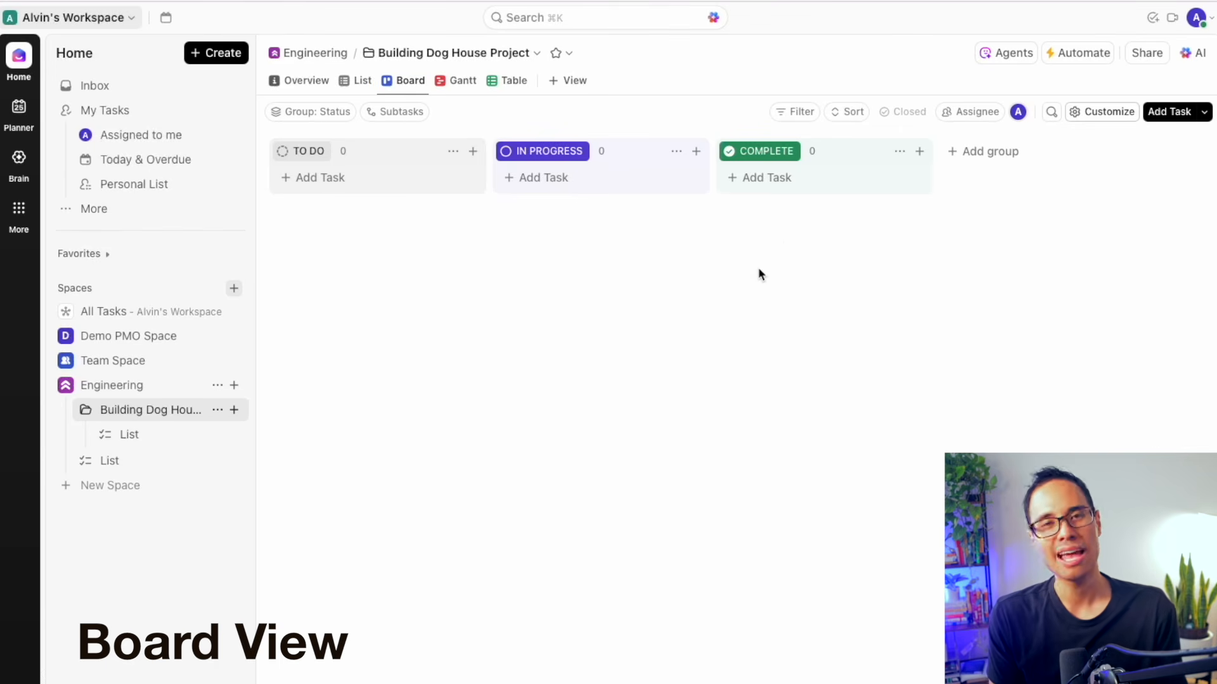
{"action": "left_click", "coordinate": [465, 81]}
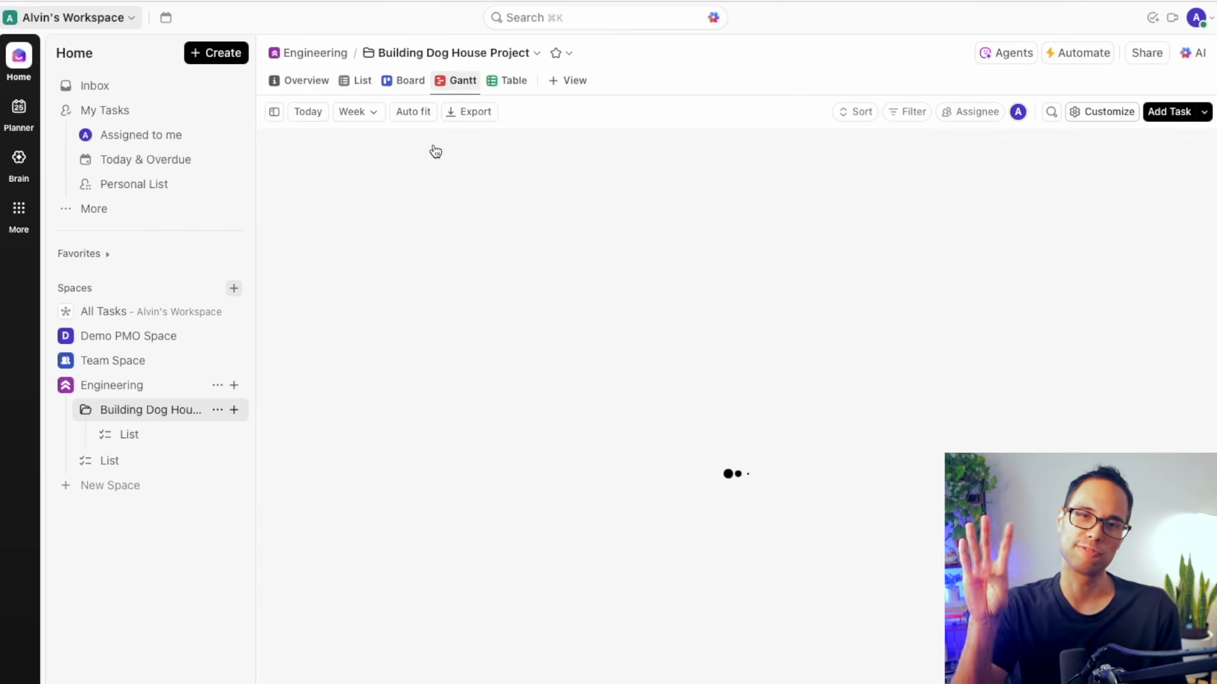
{"action": "left_click", "coordinate": [507, 319]}
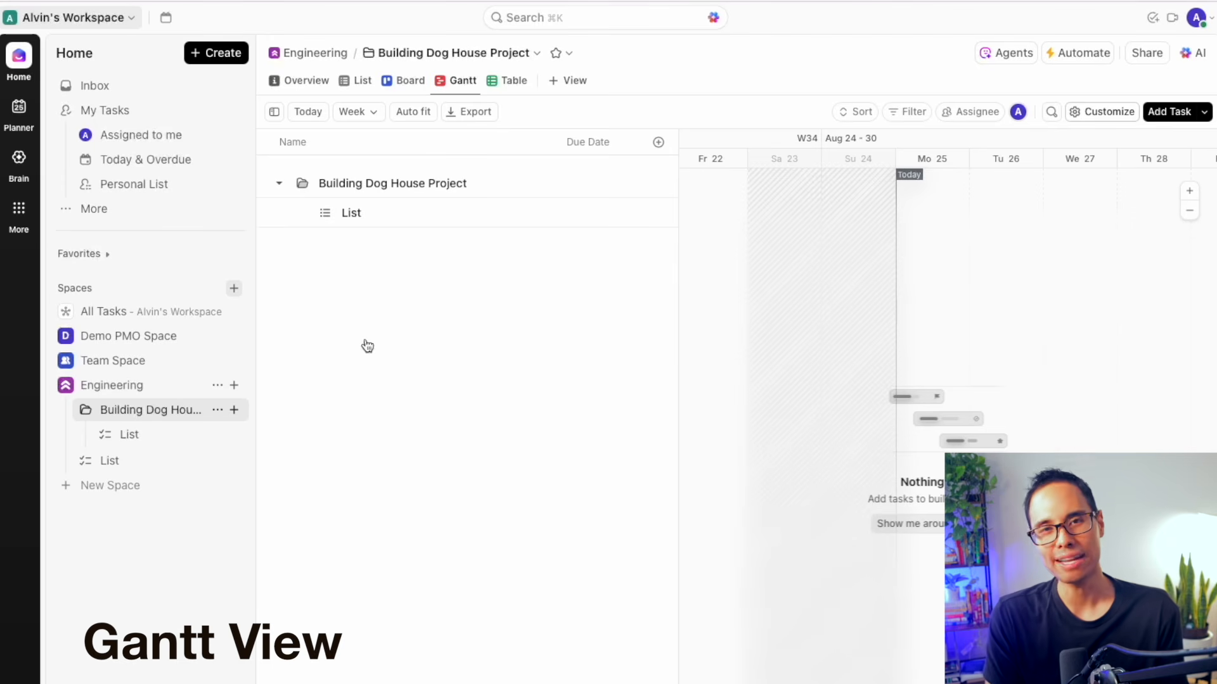
{"action": "left_click", "coordinate": [426, 323]}
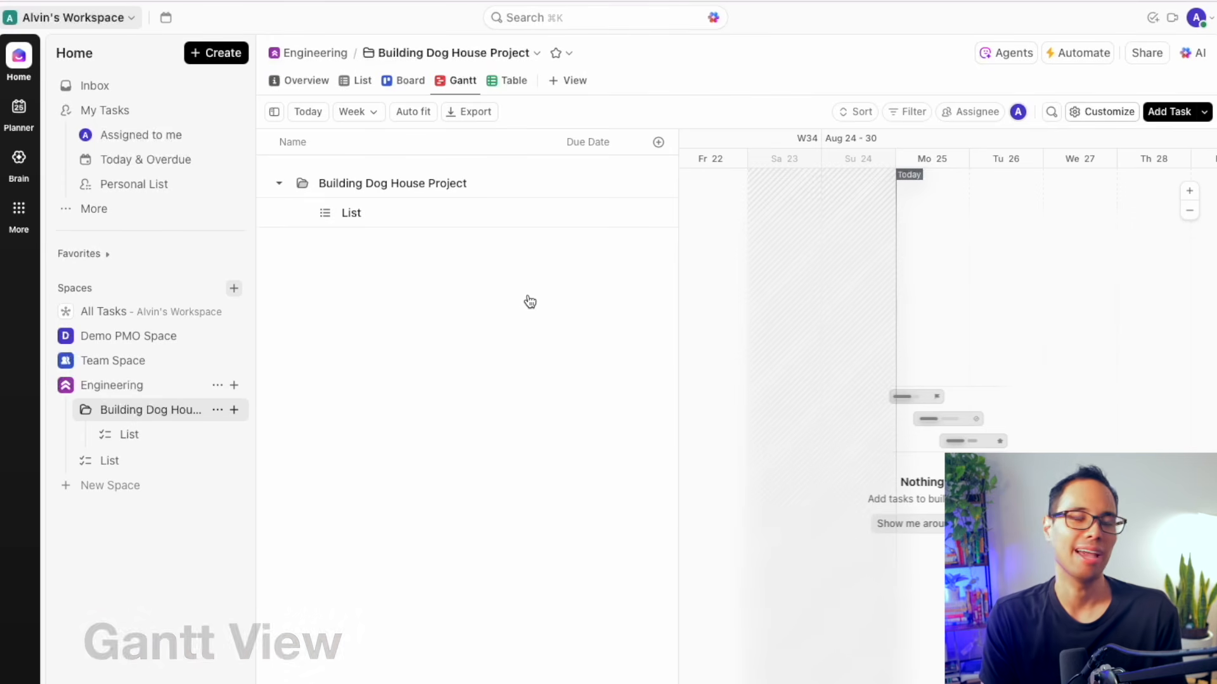
{"action": "left_click", "coordinate": [497, 305]}
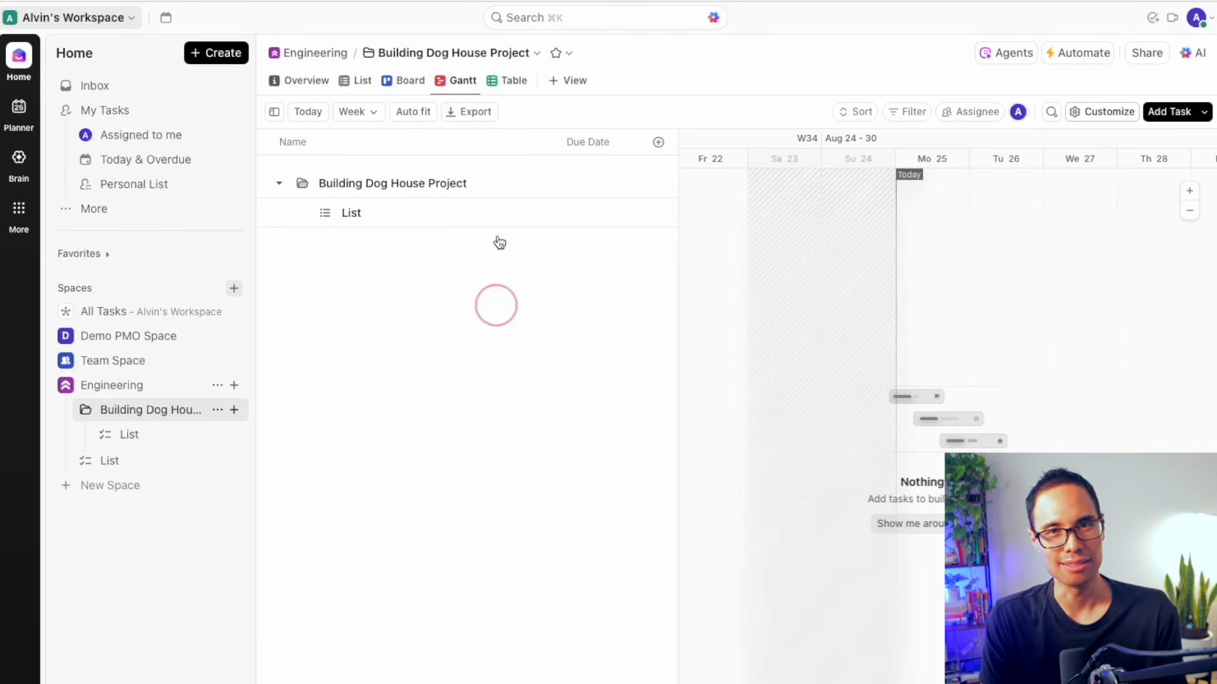
{"action": "left_click", "coordinate": [505, 82]}
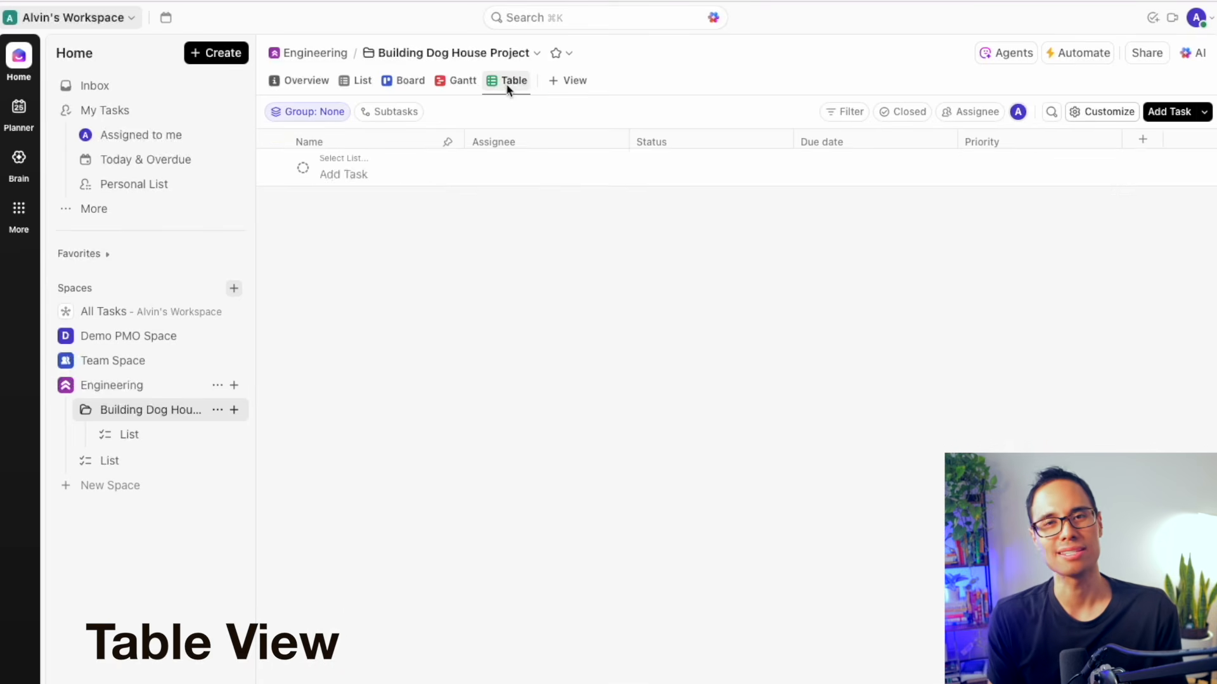
{"action": "left_click", "coordinate": [455, 325]}
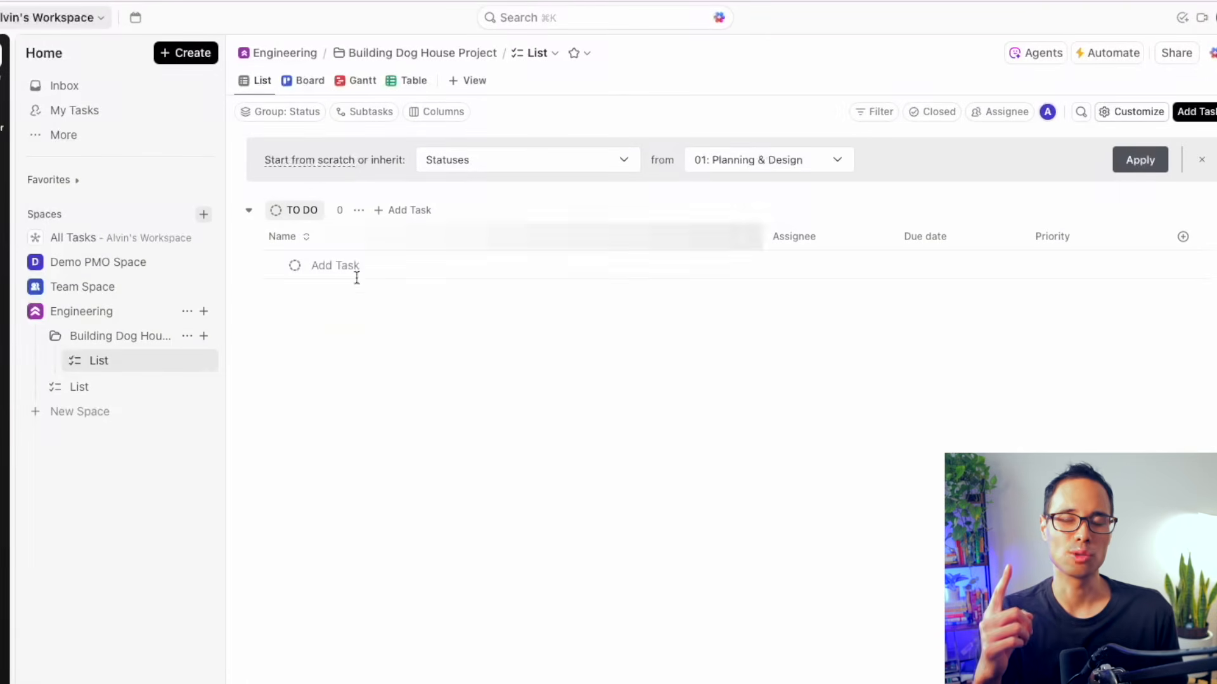
Step: Rename the default list inside the Building Dog House Project folder as "01: Planning & Design"
{"action": "left_click", "coordinate": [331, 442]}
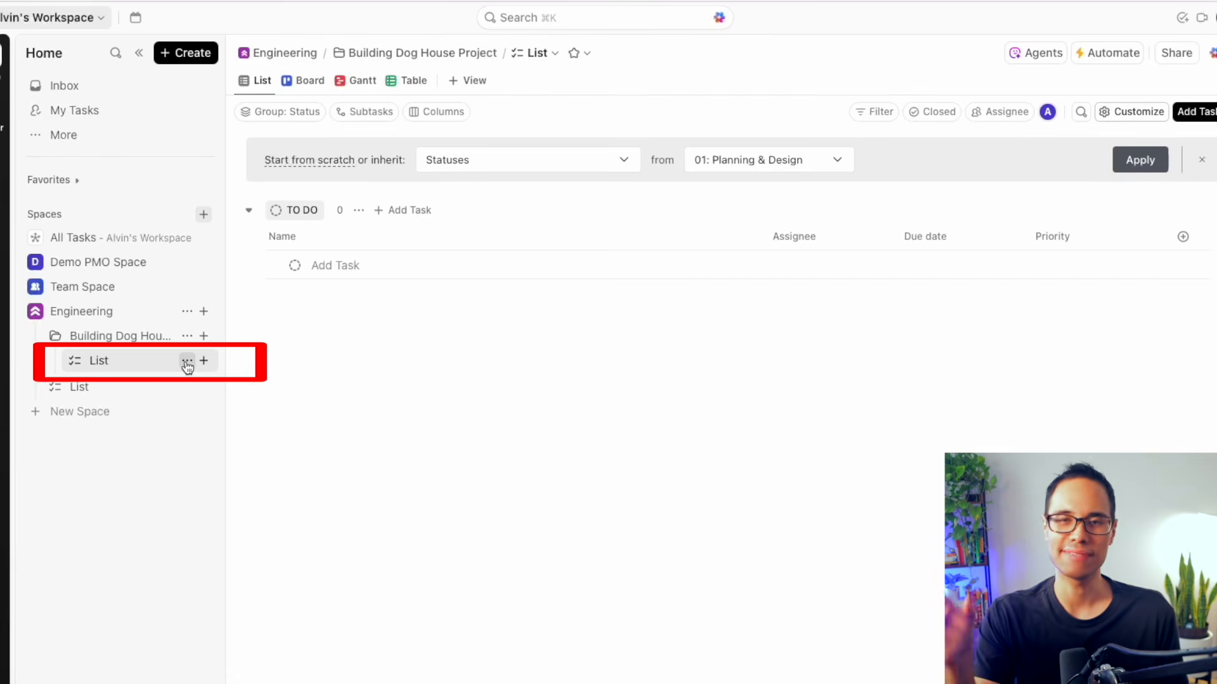
{"action": "left_click", "coordinate": [187, 362]}
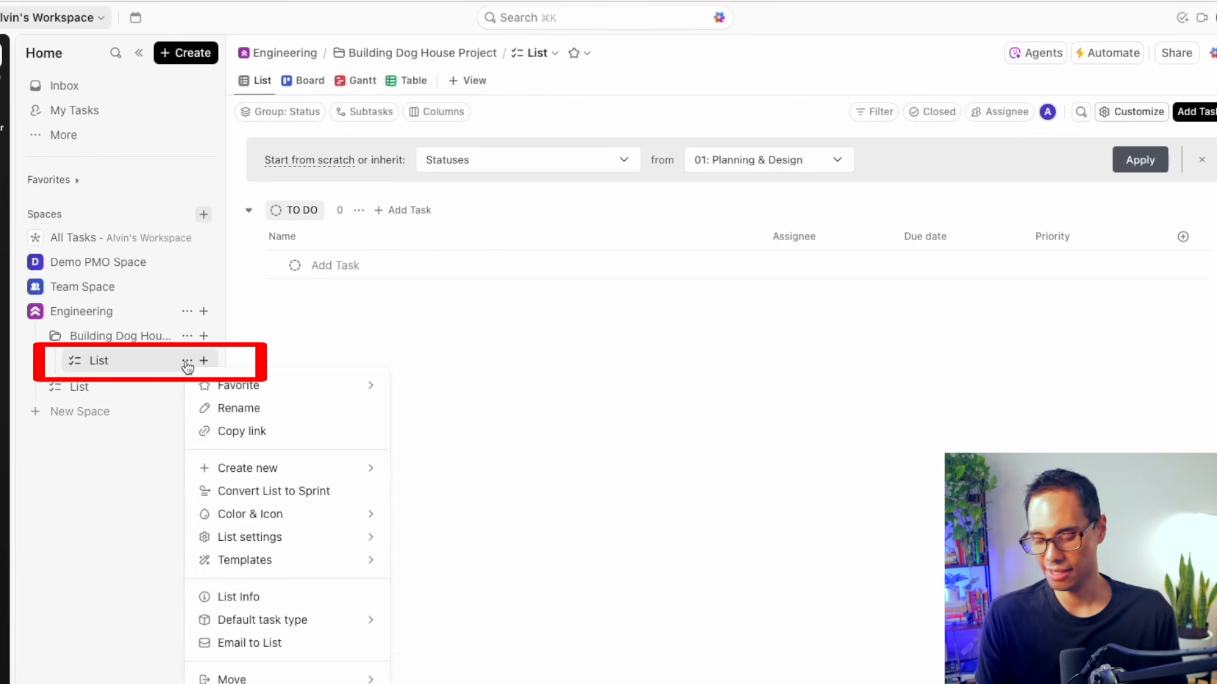
{"action": "left_click", "coordinate": [258, 408]}
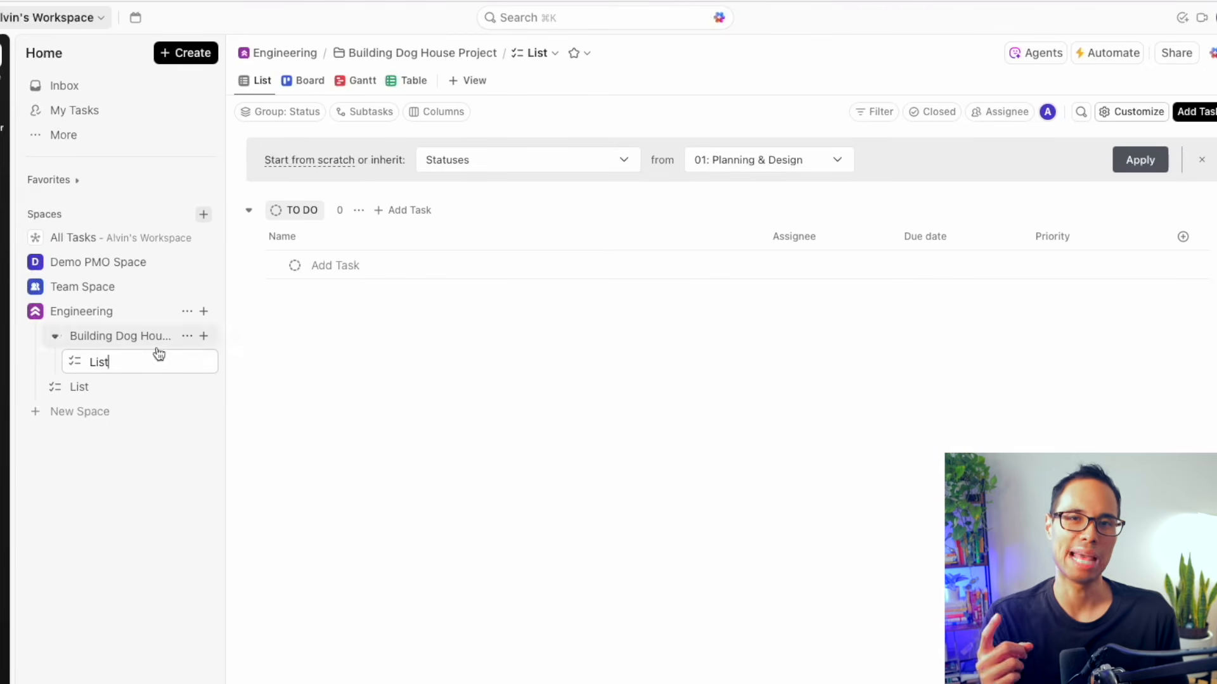
{"action": "double_click", "coordinate": [109, 361]}
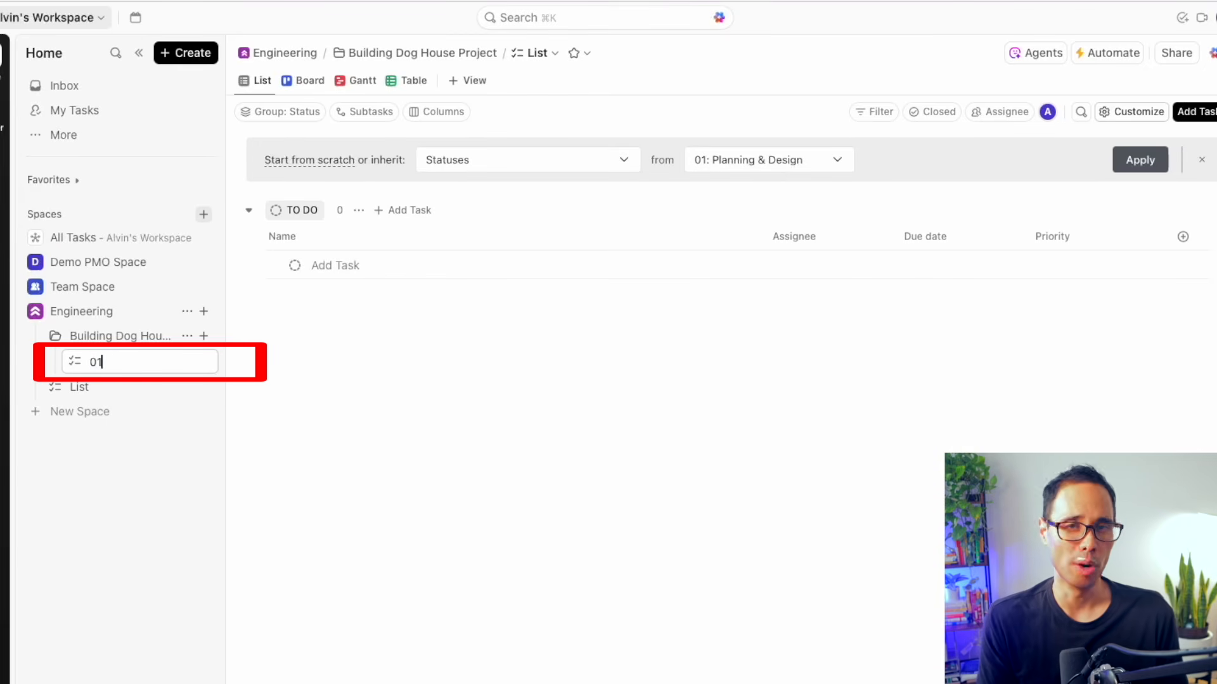
{"action": "type", "text": "01: "}
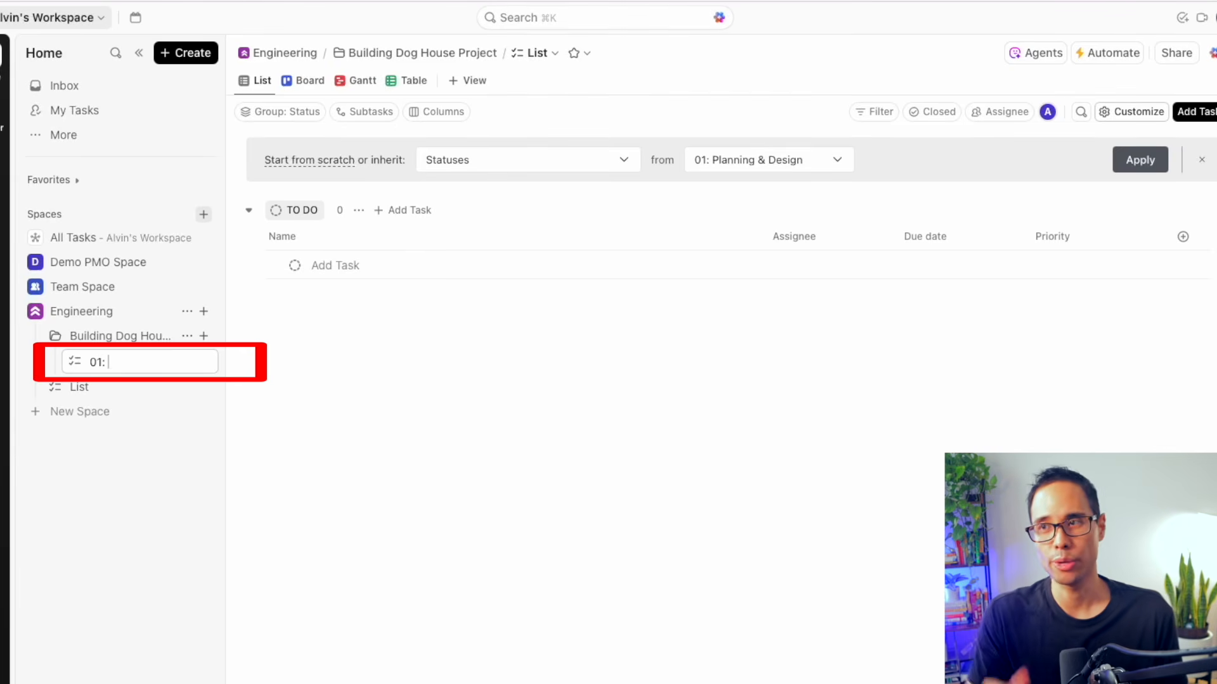
{"action": "type", "text": "Planning & Design"}
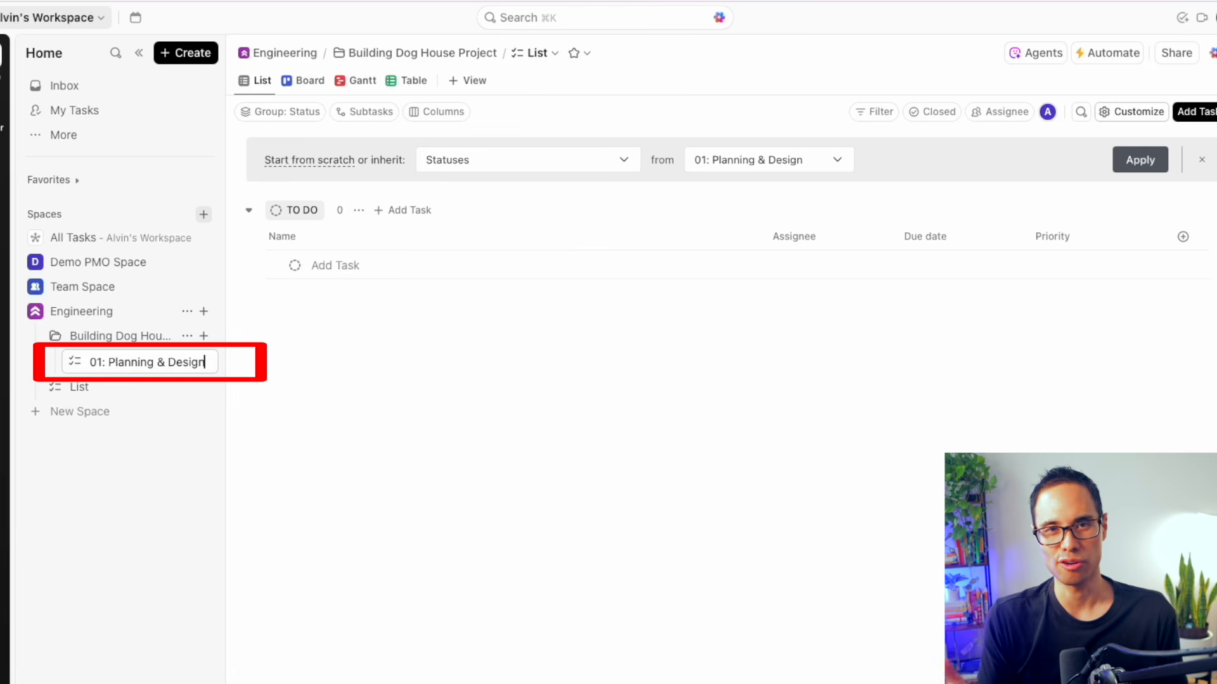
{"action": "key", "text": "Return"}
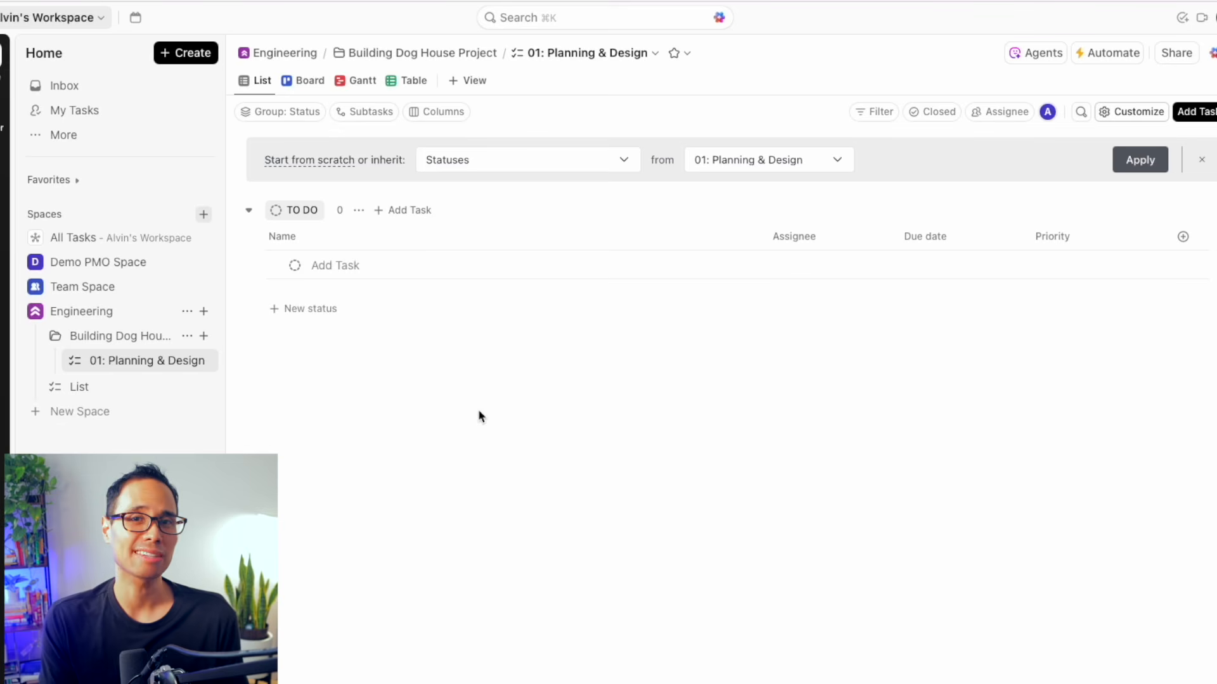
Step: Show the existing Start date field as a column in the 01: Planning & Design list and place it between Assignee and Due date
{"action": "left_click", "coordinate": [934, 437]}
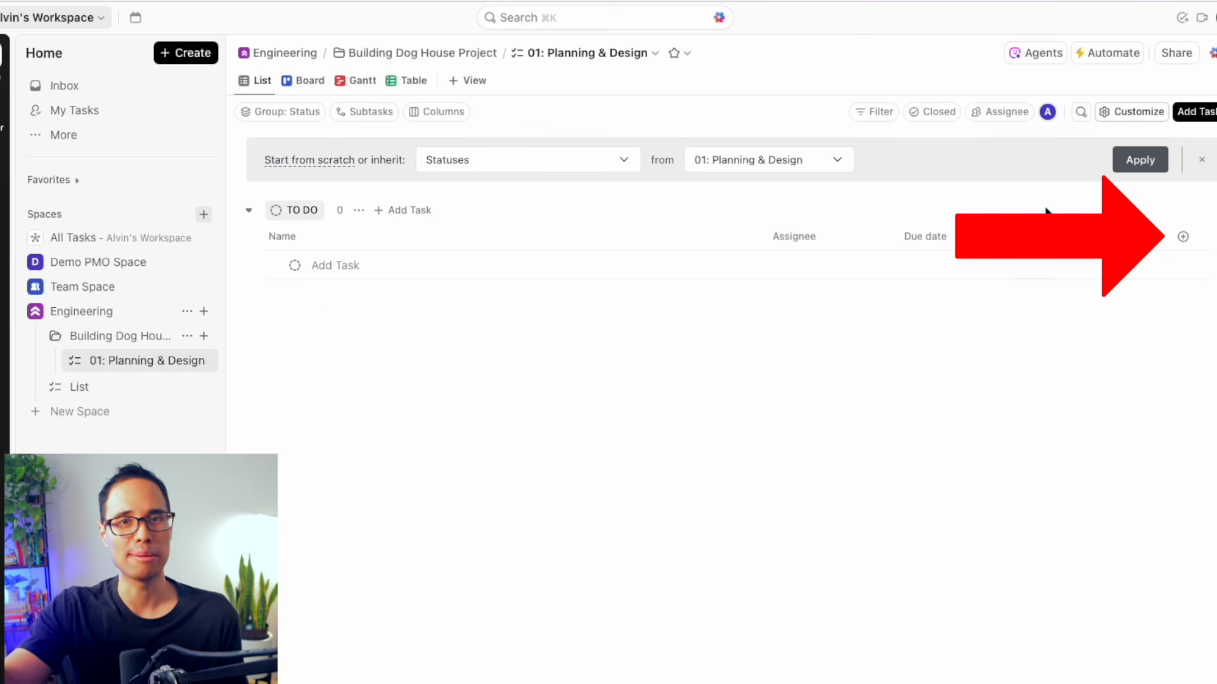
{"action": "left_click", "coordinate": [1184, 238]}
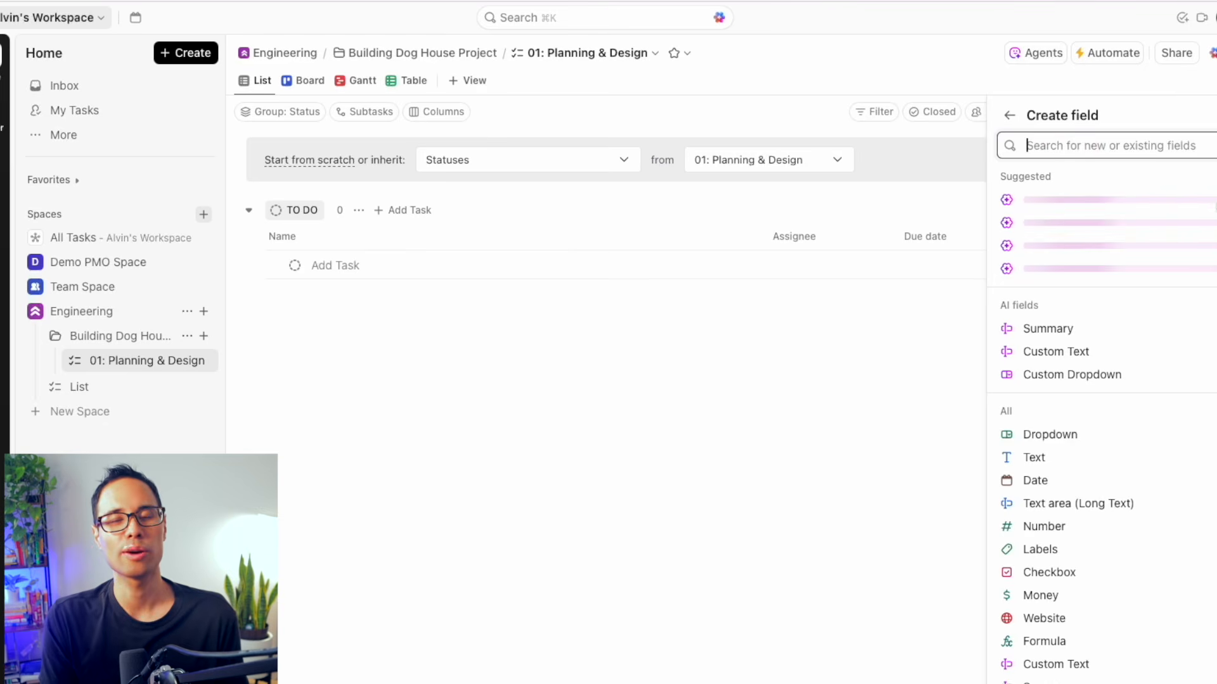
{"action": "scroll", "coordinate": [1135, 220], "scroll_direction": "down", "scroll_amount": 5}
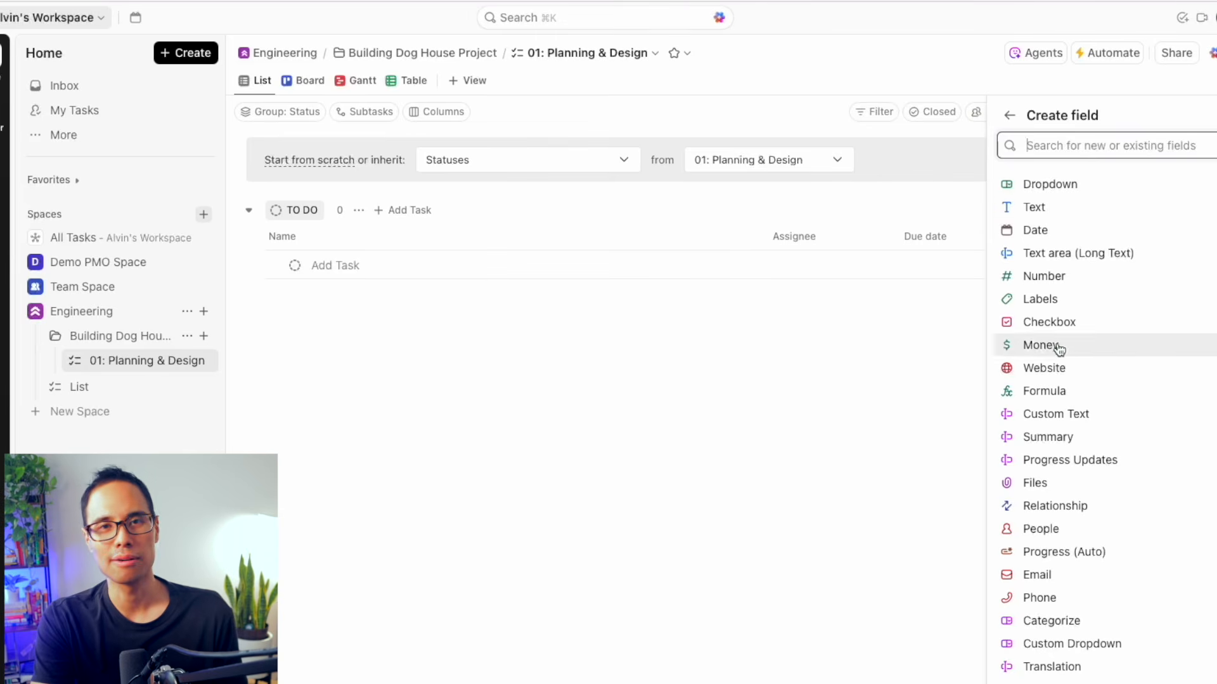
{"action": "scroll", "coordinate": [1065, 418], "scroll_direction": "down", "scroll_amount": 5}
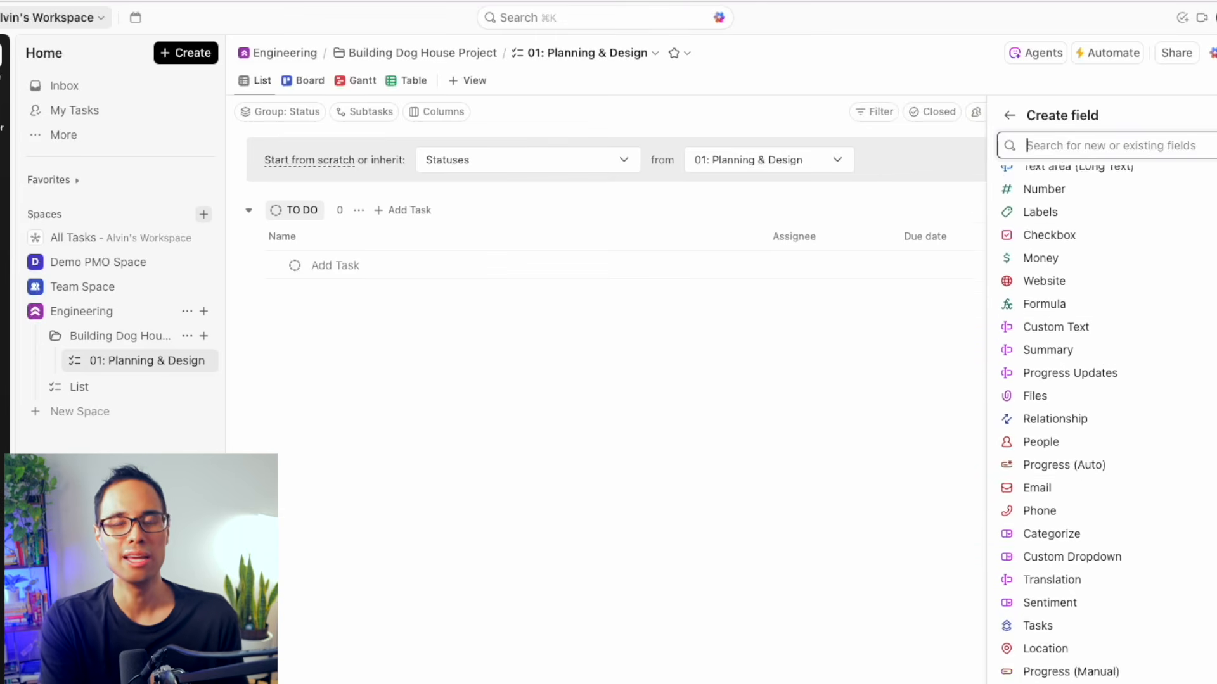
{"action": "scroll", "coordinate": [1149, 190], "scroll_direction": "up", "scroll_amount": 6}
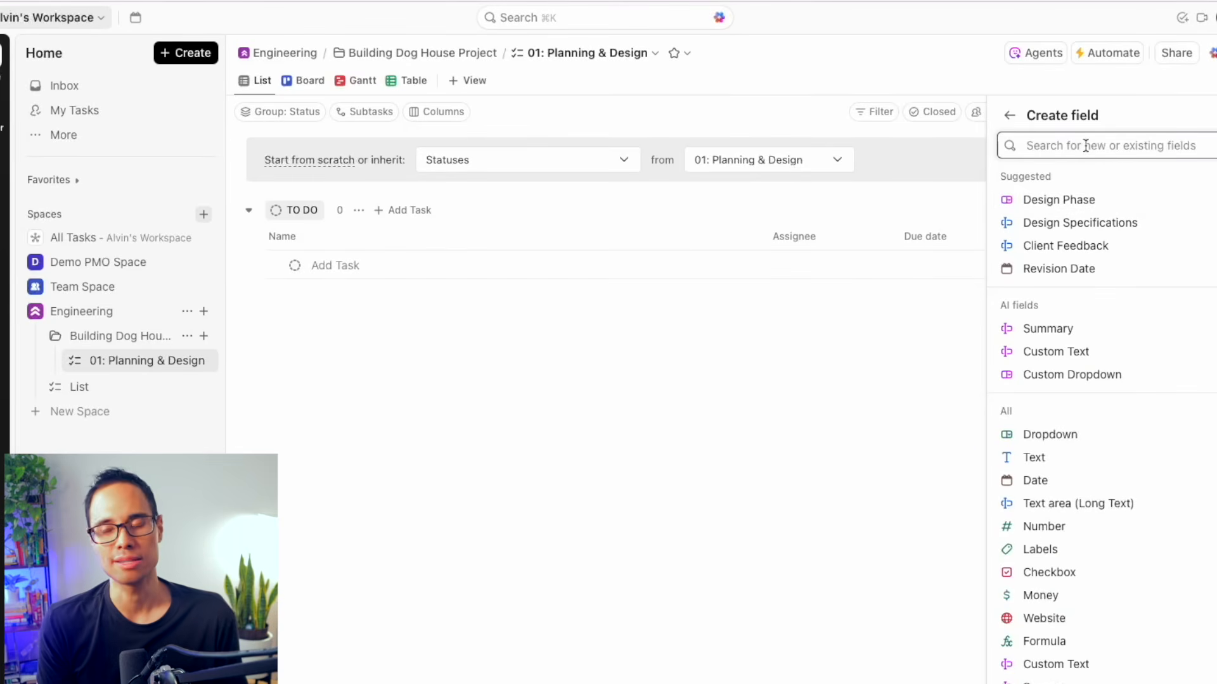
{"action": "type", "text": "start date"}
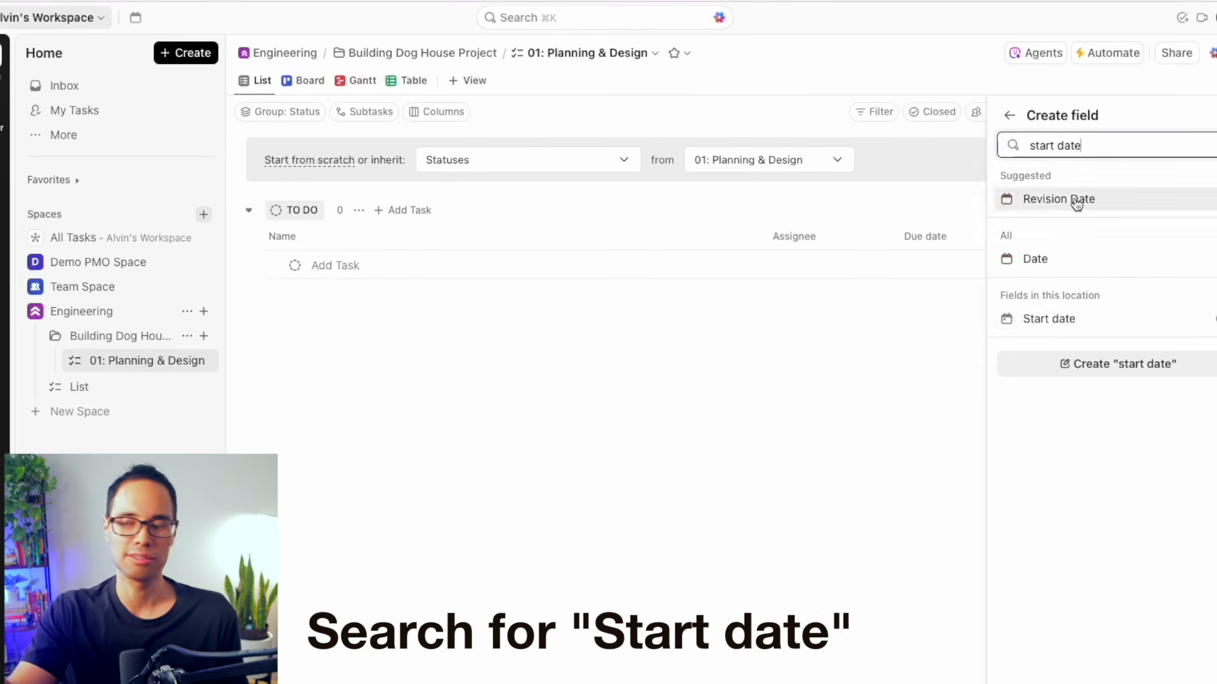
{"action": "left_click", "coordinate": [1055, 322]}
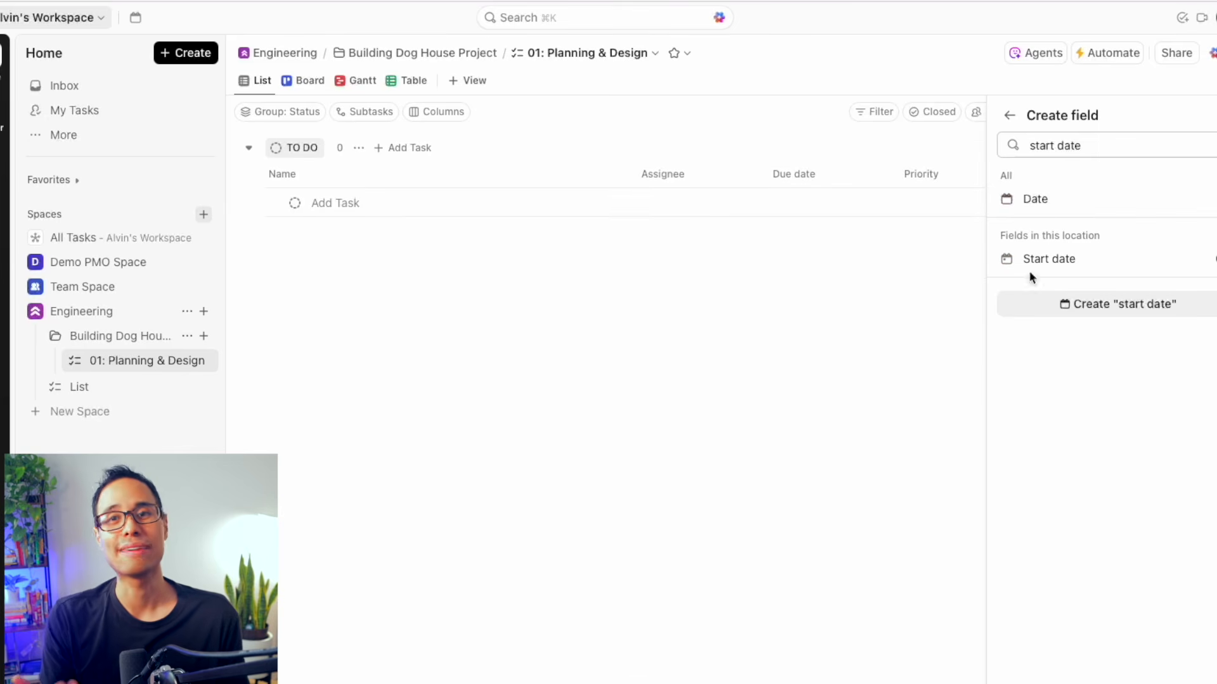
{"action": "left_click", "coordinate": [1010, 116]}
{"action": "left_click", "coordinate": [1010, 116]}
{"action": "left_click", "coordinate": [869, 387]}
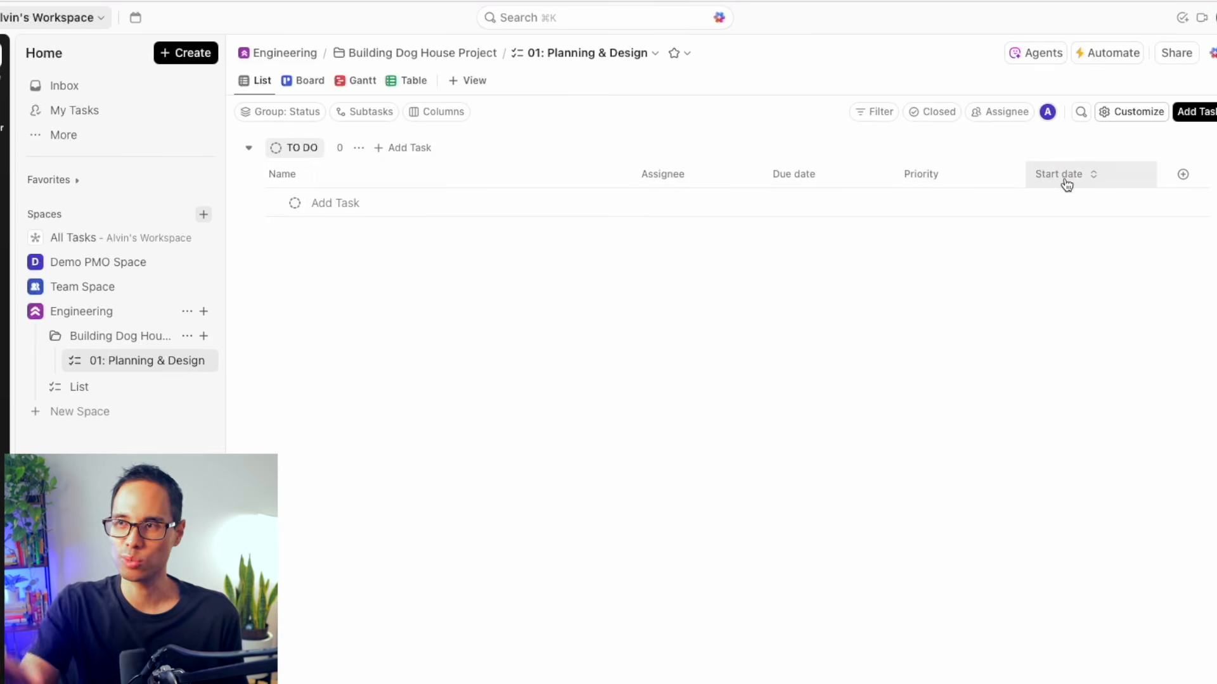
{"action": "left_click_drag", "start_coordinate": [1066, 185], "coordinate": [1052, 173]}
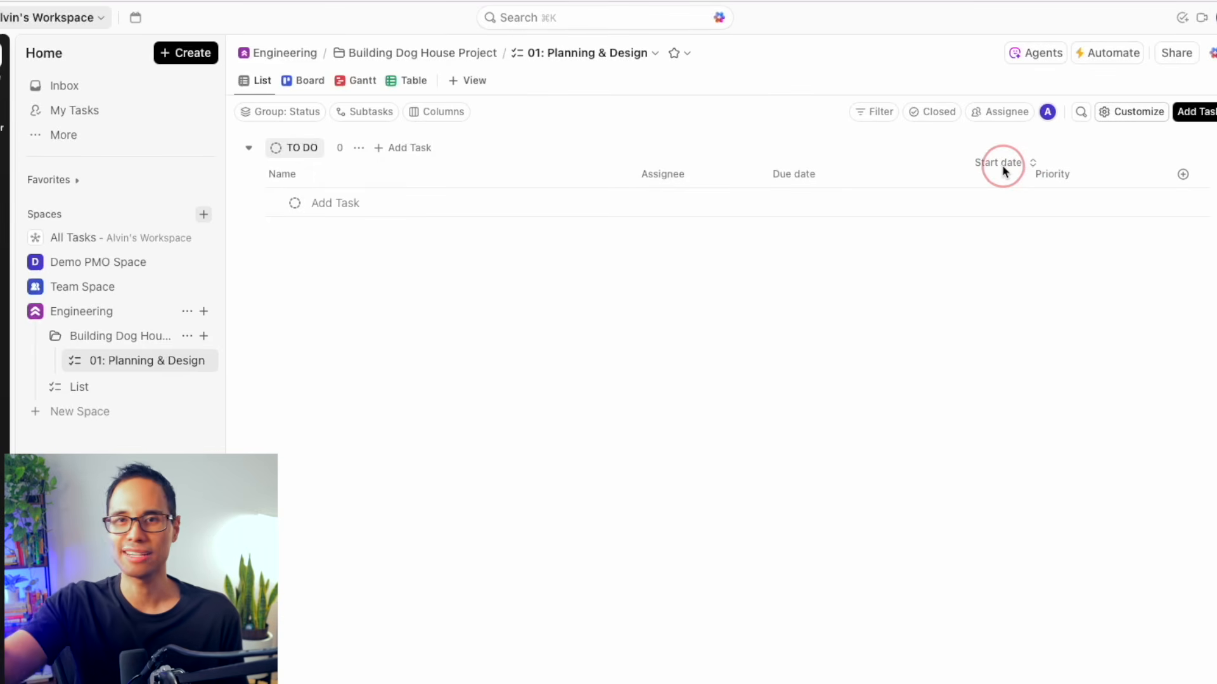
{"action": "left_click_drag", "start_coordinate": [941, 171], "coordinate": [791, 180]}
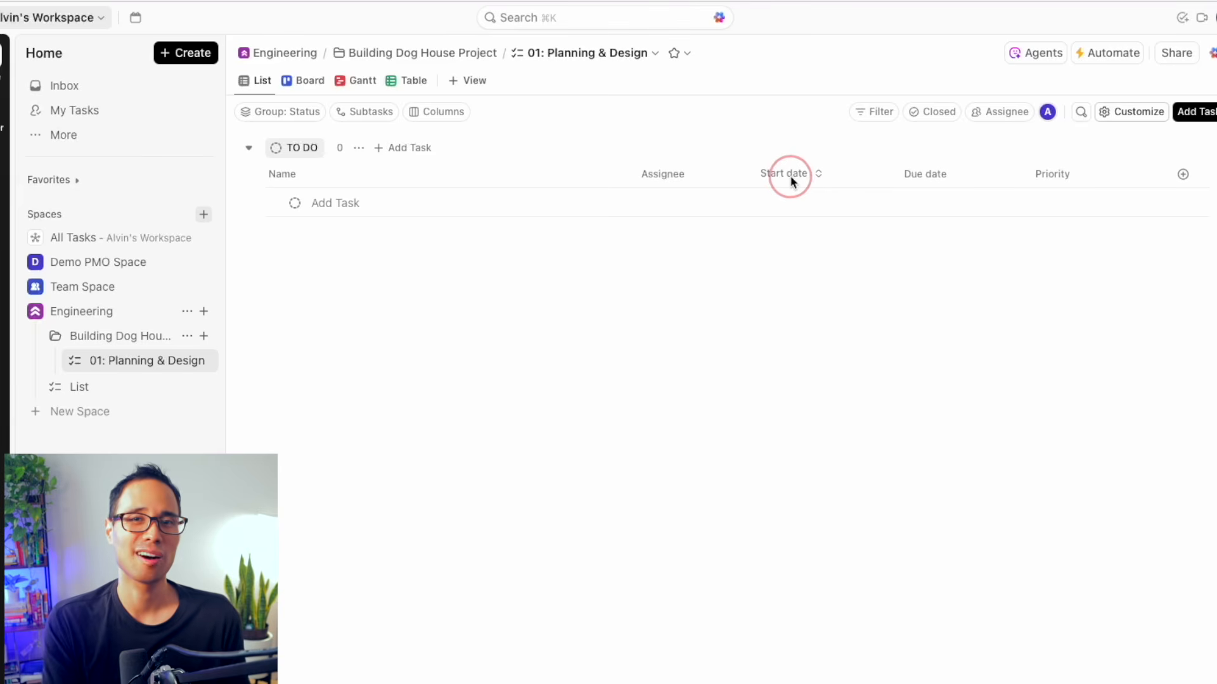
Step: Show the existing Status field as a column in the list and place it between Due date and Priority
{"action": "left_click", "coordinate": [1183, 174]}
{"action": "type", "text": "status"}
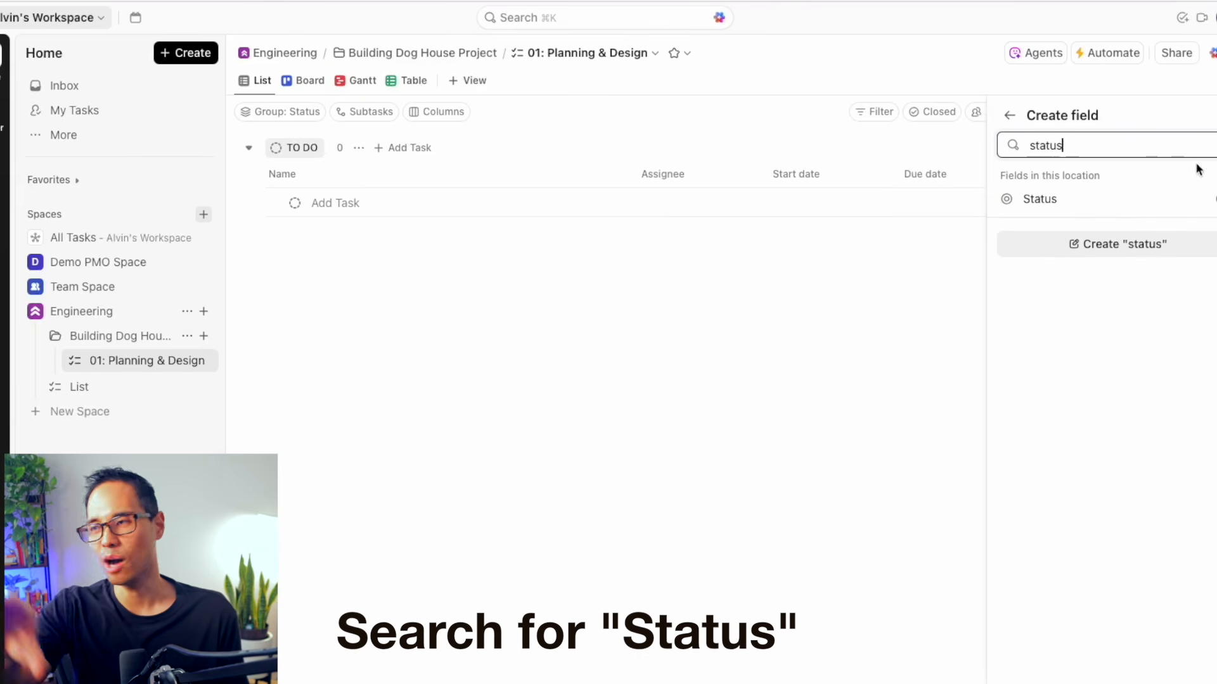
{"action": "left_click", "coordinate": [1211, 199]}
{"action": "left_click", "coordinate": [1010, 118]}
{"action": "left_click", "coordinate": [1011, 118]}
{"action": "left_click", "coordinate": [970, 261]}
{"action": "left_click", "coordinate": [1106, 182]}
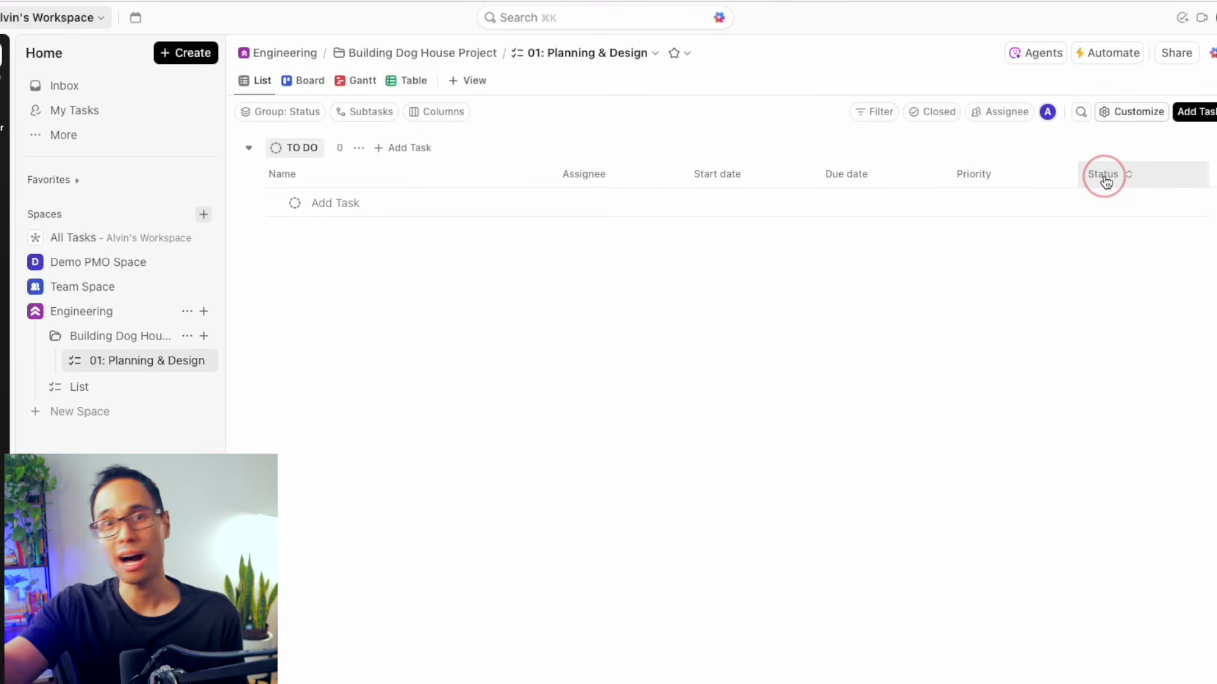
{"action": "left_click_drag", "start_coordinate": [1106, 182], "coordinate": [980, 194]}
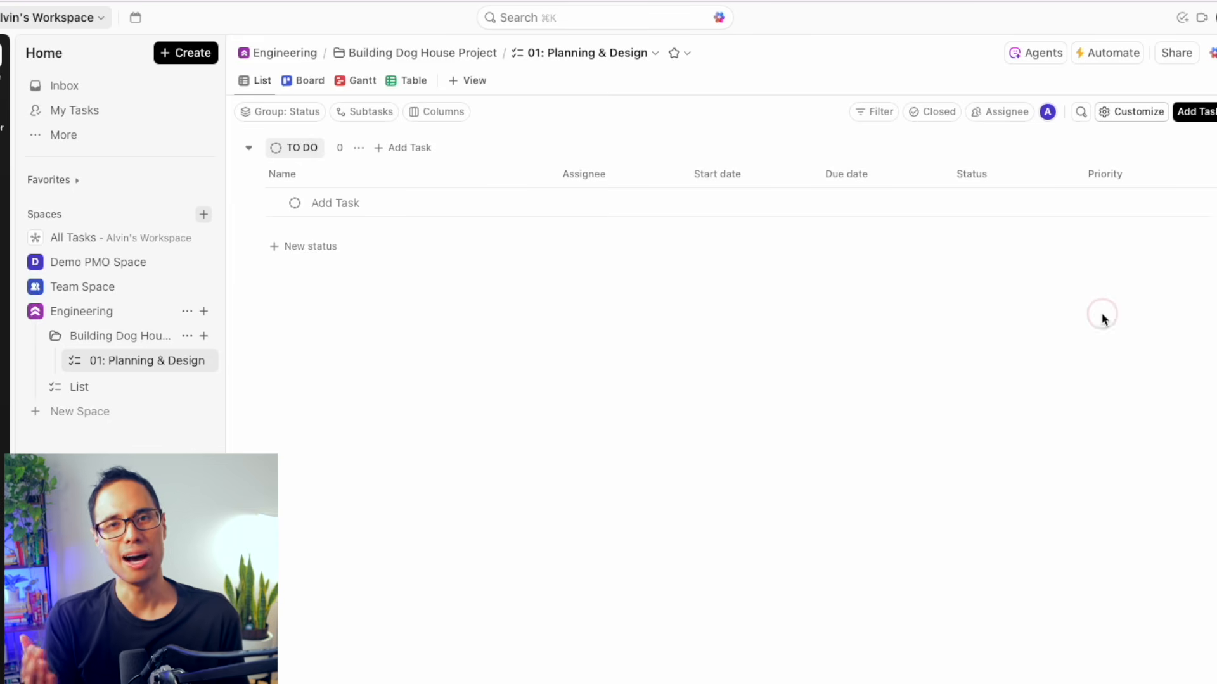
Step: Hide the Priority column in the 01: Planning & Design list
{"action": "left_click", "coordinate": [1103, 181]}
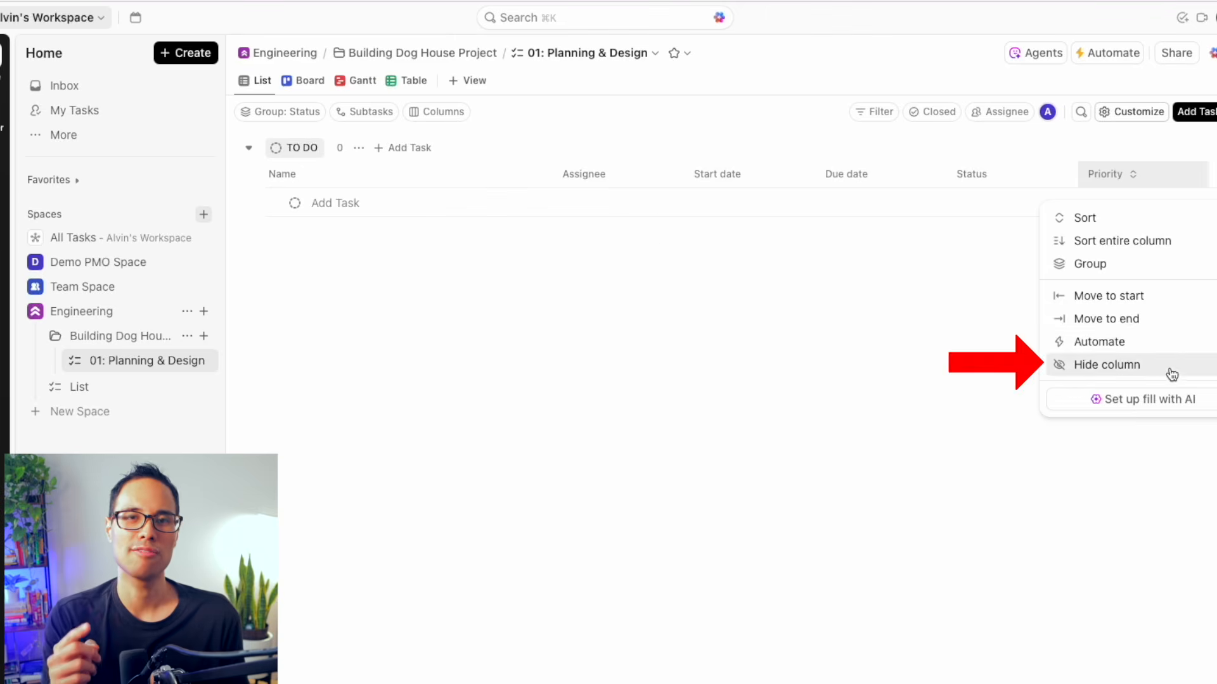
{"action": "left_click", "coordinate": [1138, 365]}
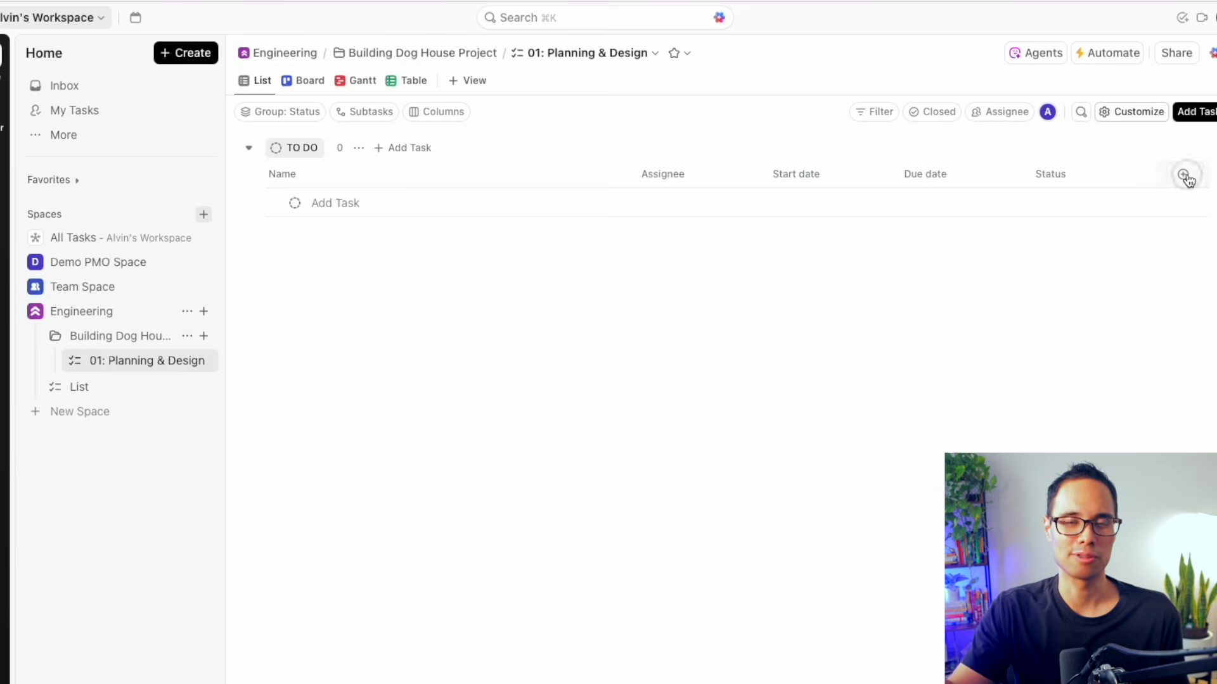
Step: Add a Progress (Manual) column named "% Completed" to the 01: Planning & Design list, reusing the existing workspace field
{"action": "left_click", "coordinate": [1183, 175]}
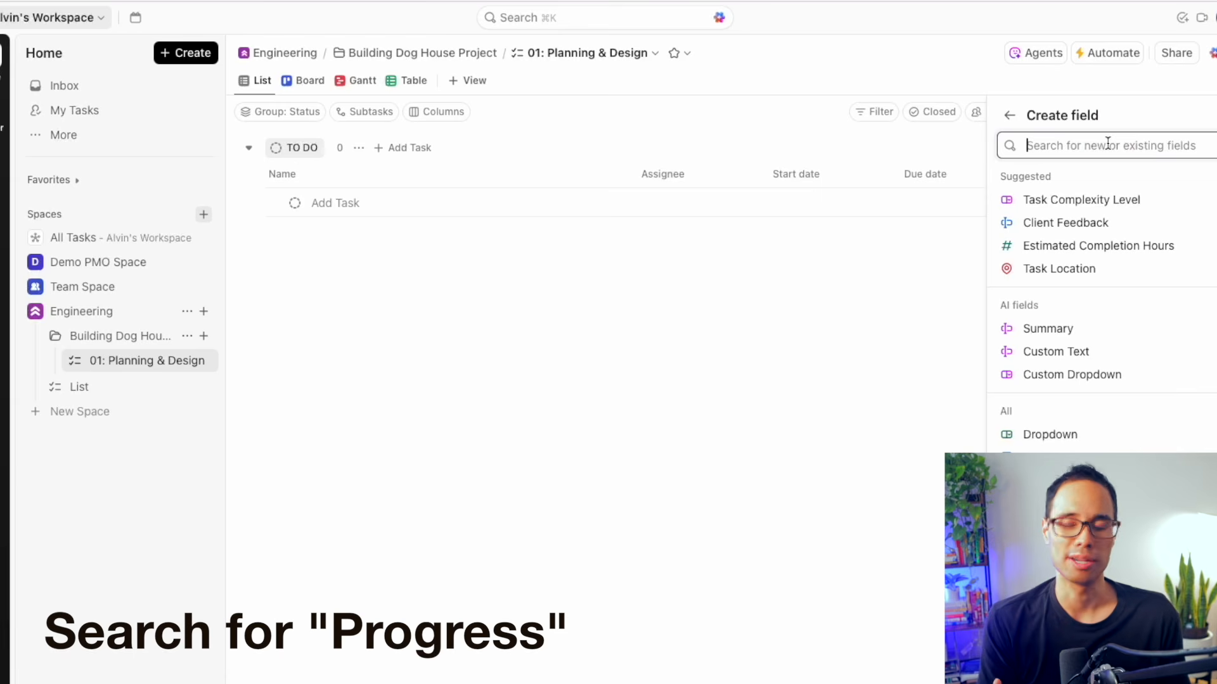
{"action": "type", "text": "prog"}
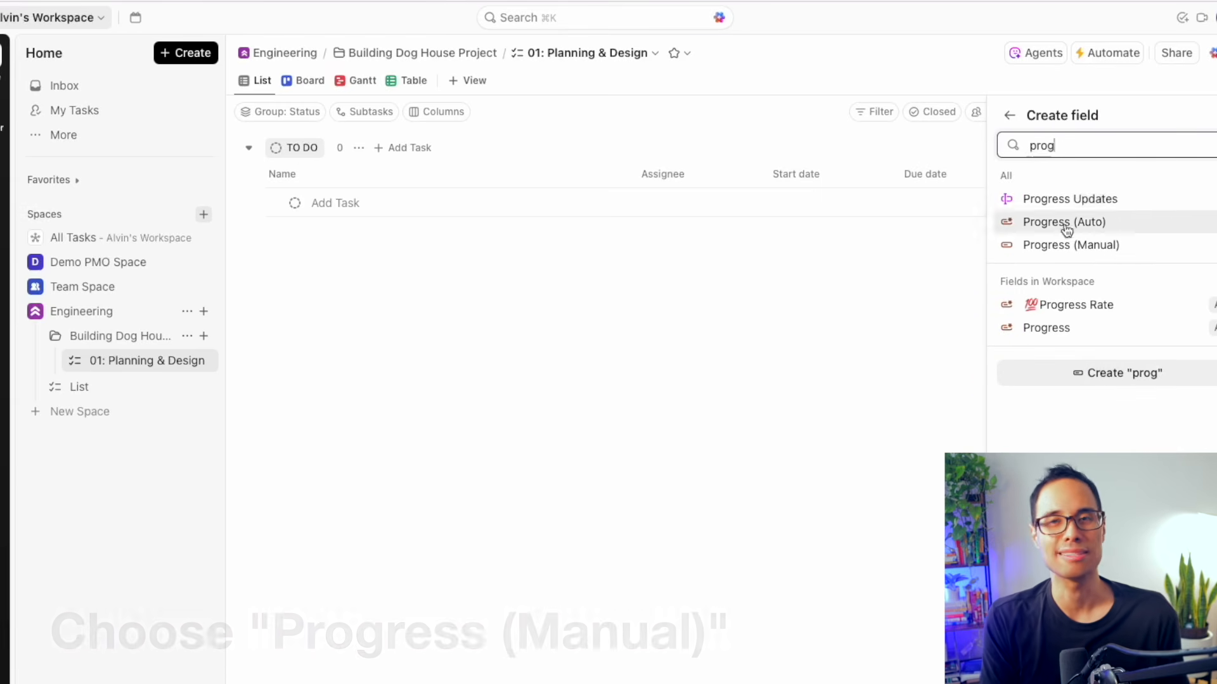
{"action": "left_click", "coordinate": [1071, 251]}
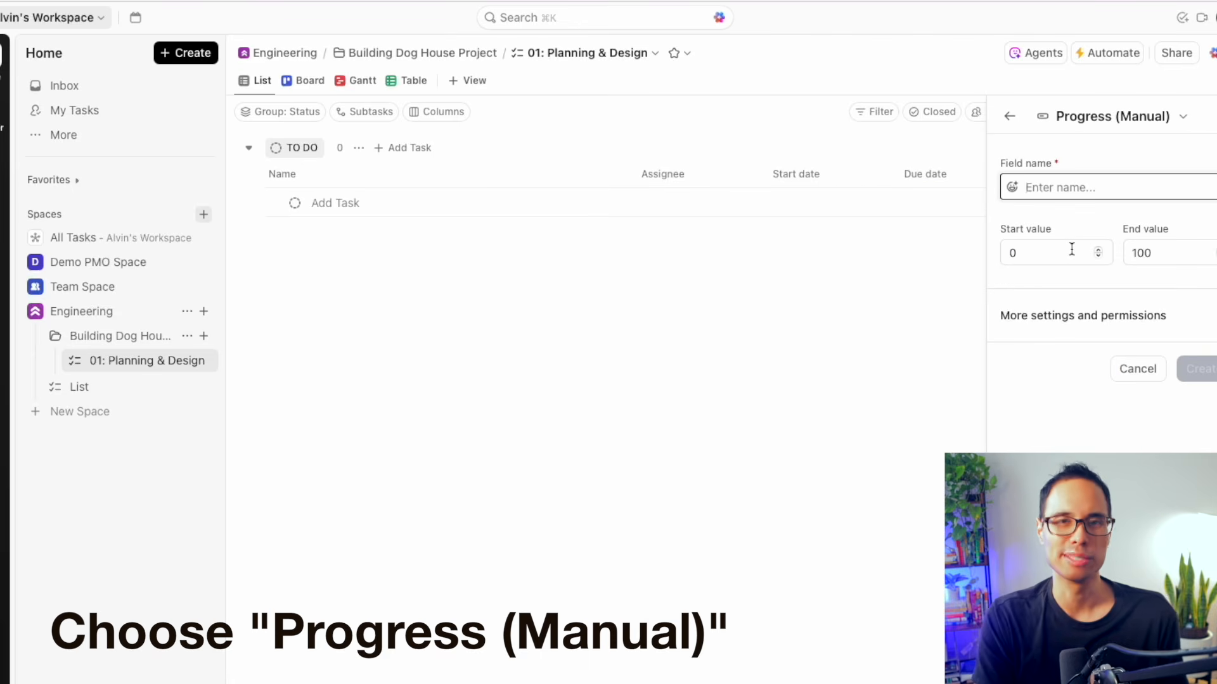
{"action": "type", "text": "% Com"}
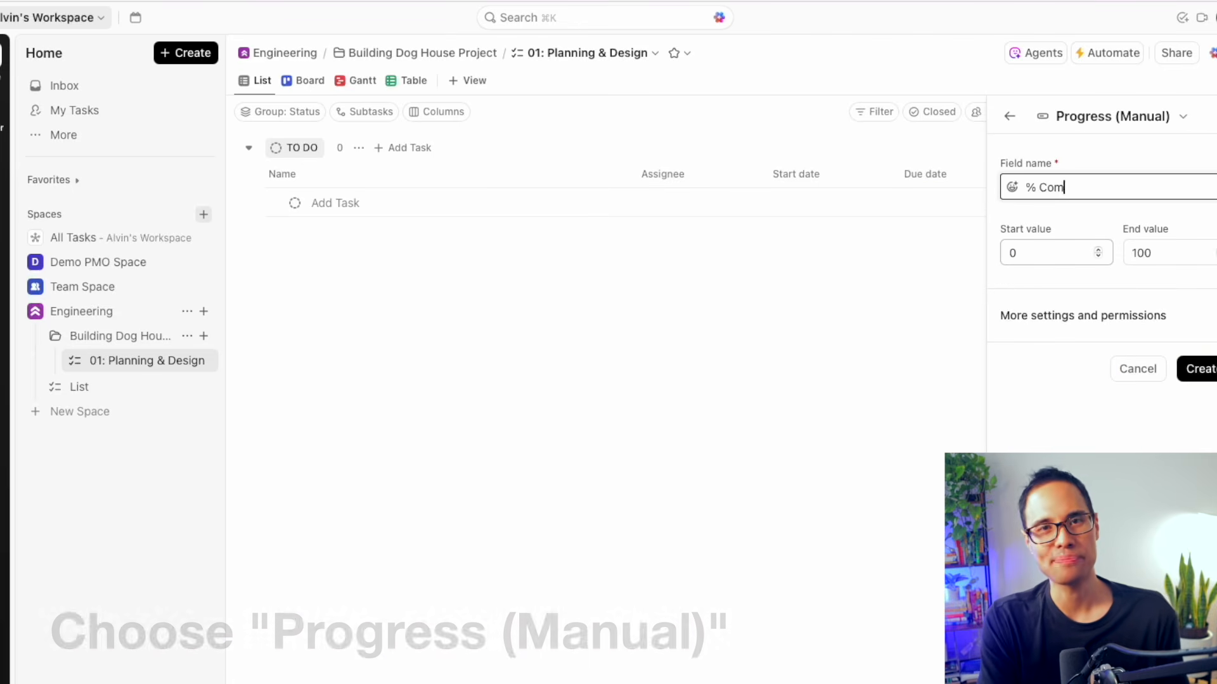
{"action": "type", "text": "pleted"}
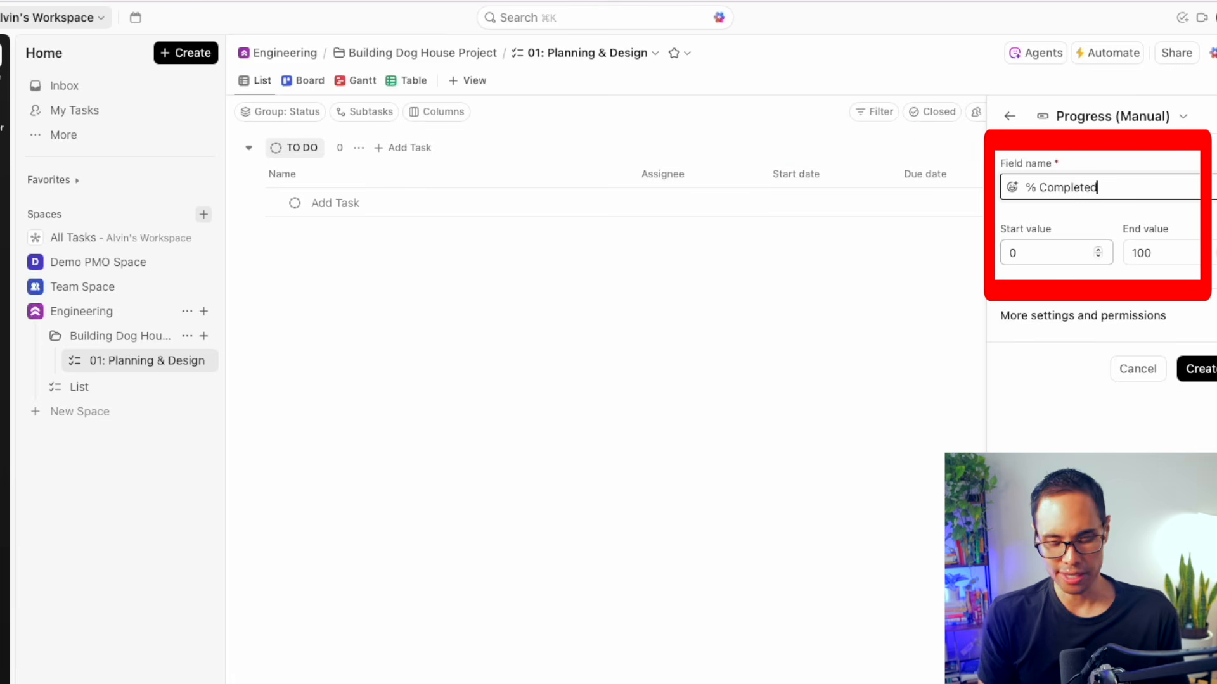
{"action": "left_click", "coordinate": [1210, 369]}
{"action": "left_click", "coordinate": [1103, 456]}
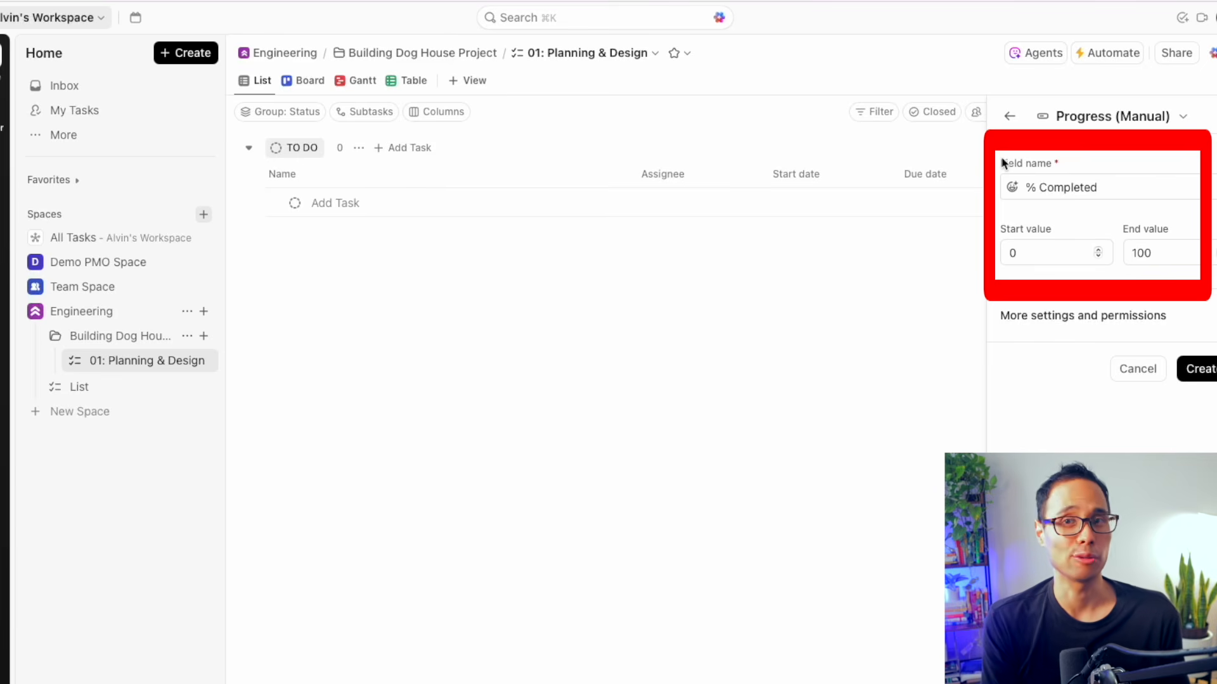
{"action": "left_click", "coordinate": [1184, 363]}
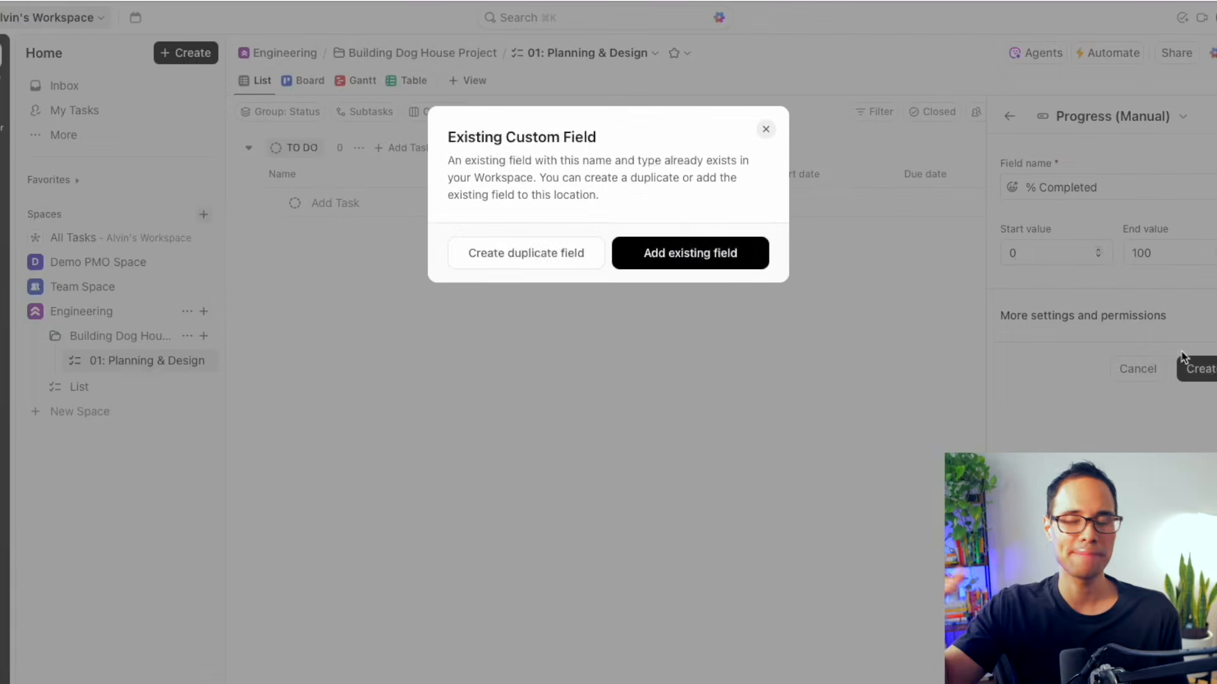
{"action": "left_click", "coordinate": [699, 260]}
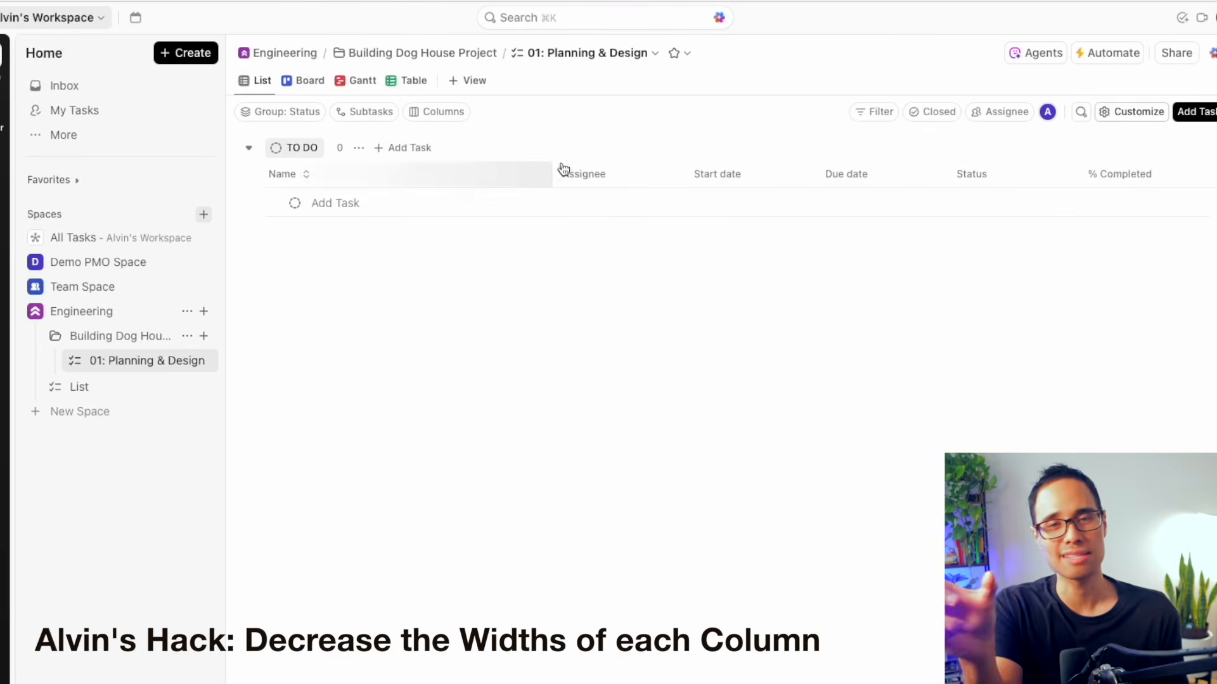
Step: Place the % Completed column between Assignee and Start date, and narrow the % Completed, Start date and Due date columns
{"action": "left_click_drag", "start_coordinate": [1088, 169], "coordinate": [667, 172]}
{"action": "left_click_drag", "start_coordinate": [785, 174], "coordinate": [762, 172]}
{"action": "left_click_drag", "start_coordinate": [891, 173], "coordinate": [868, 174]}
{"action": "left_click_drag", "start_coordinate": [966, 181], "coordinate": [962, 173]}
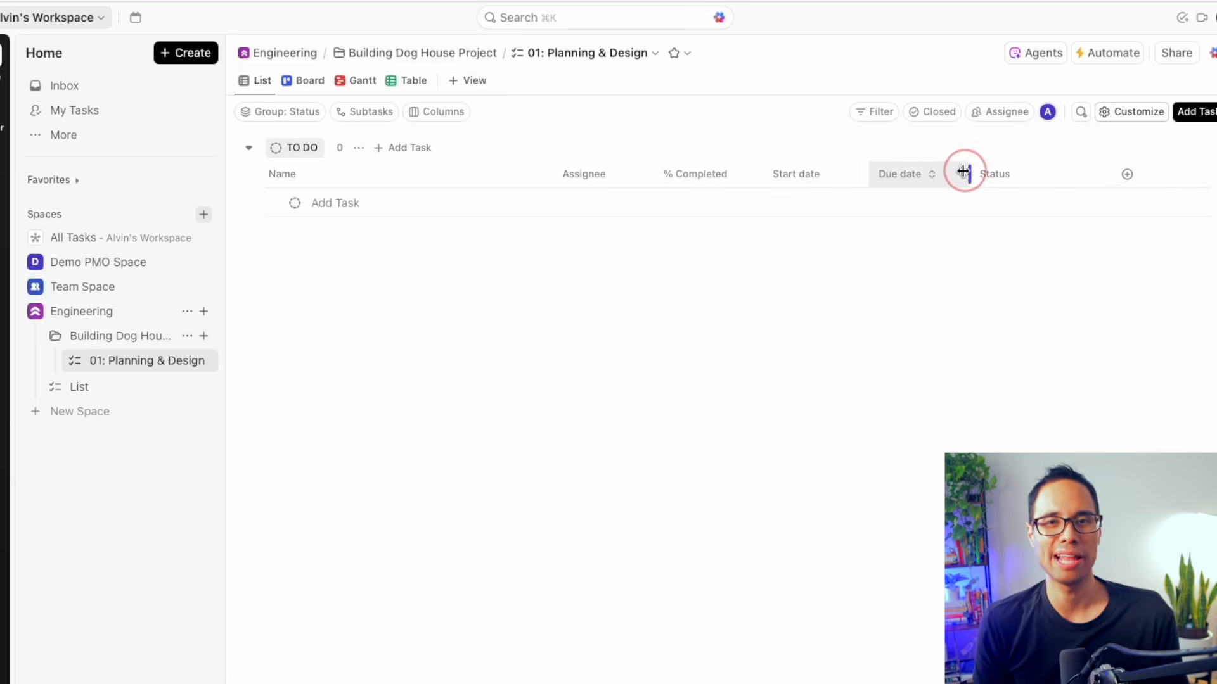
Step: Show the existing Comments field as a column after Status in the 01: Planning & Design list
{"action": "left_click", "coordinate": [1123, 174]}
{"action": "type", "text": "comment"}
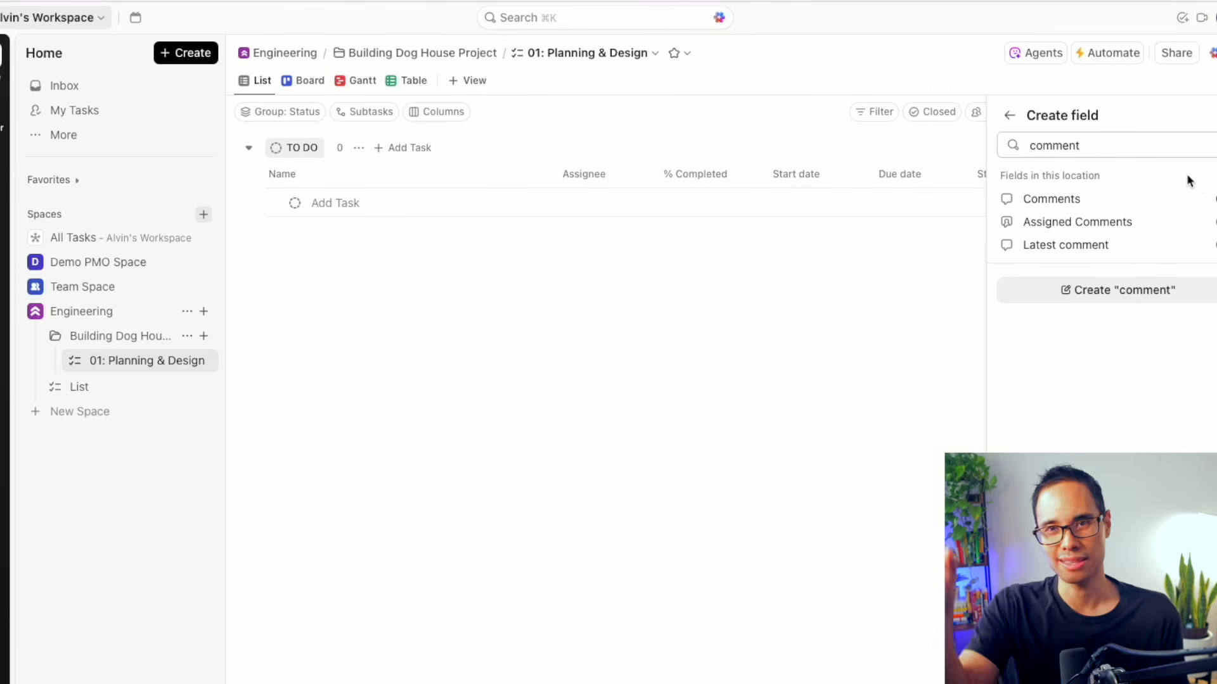
{"action": "left_click", "coordinate": [1009, 114]}
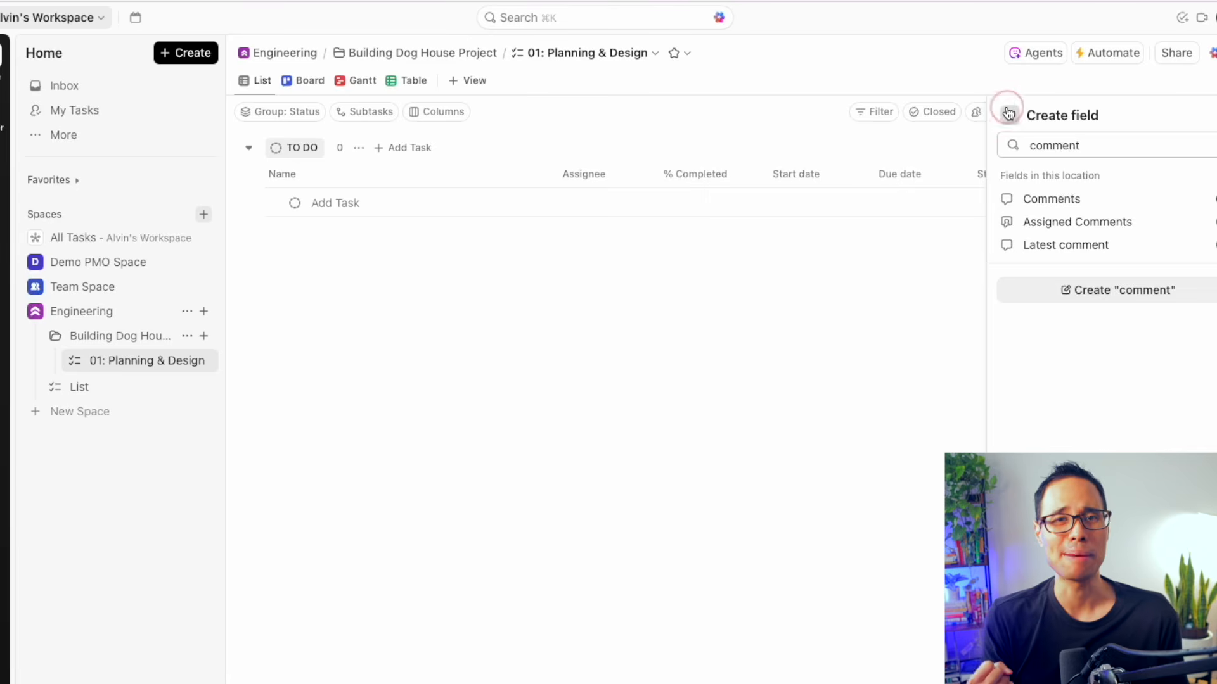
{"action": "left_click", "coordinate": [1014, 118]}
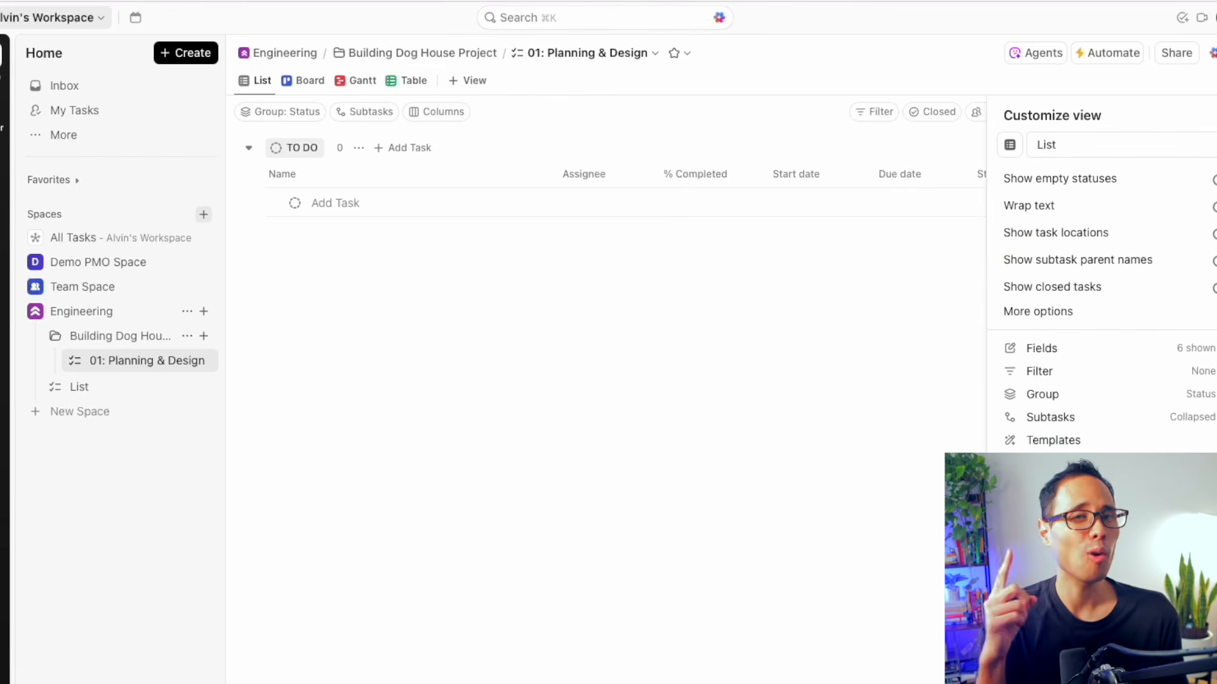
{"action": "left_click", "coordinate": [1063, 379]}
{"action": "left_click_drag", "start_coordinate": [1101, 177], "coordinate": [1057, 172]}
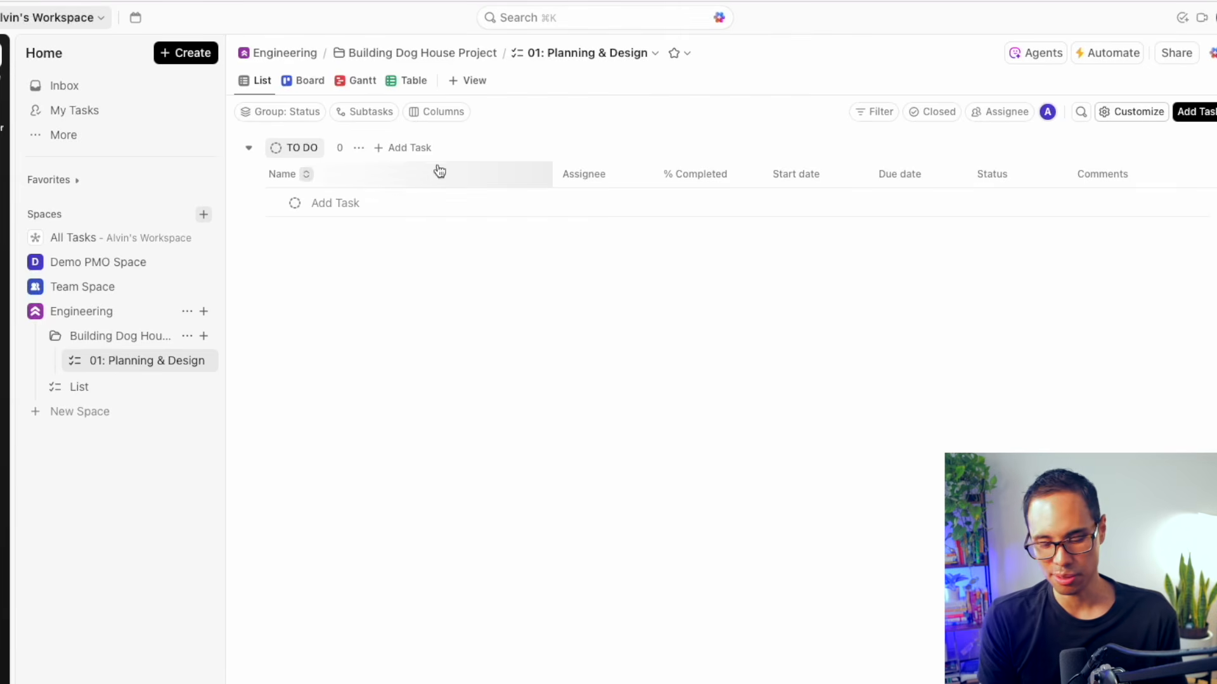
Step: Save the 01: Planning & Design list as a list template named "Engineering Phase List Template"
{"action": "left_click", "coordinate": [590, 143]}
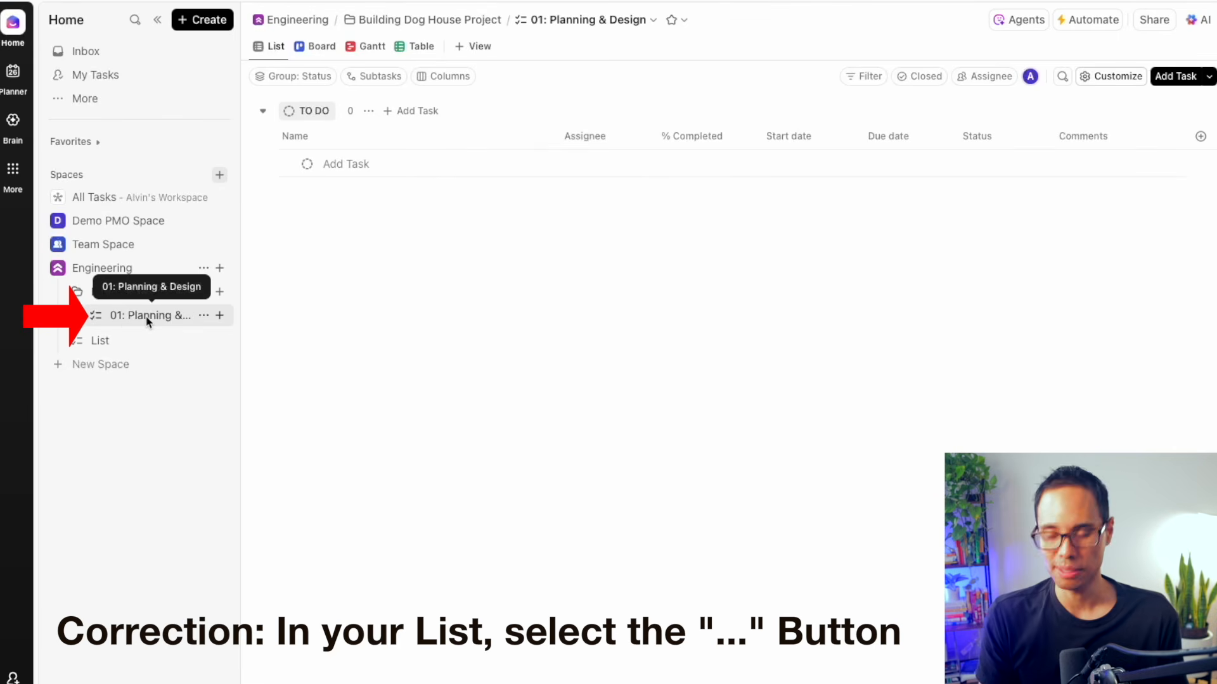
{"action": "left_click", "coordinate": [204, 317]}
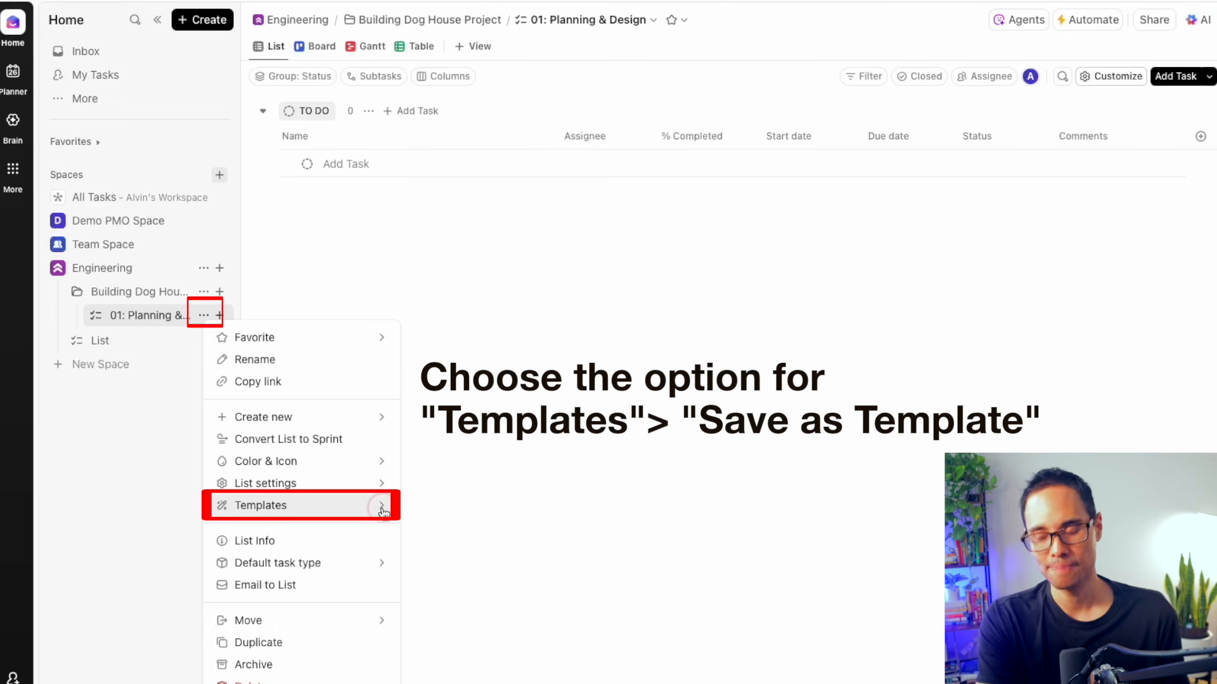
{"action": "mouse_move", "coordinate": [382, 510]}
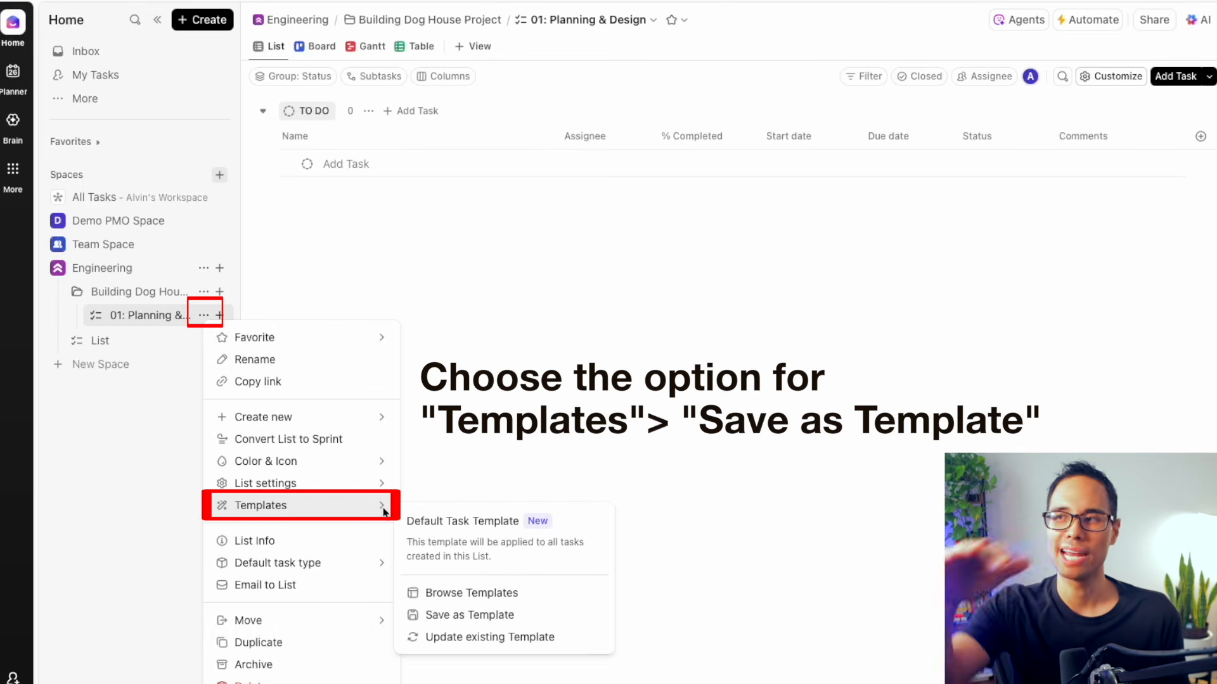
{"action": "left_click", "coordinate": [470, 614]}
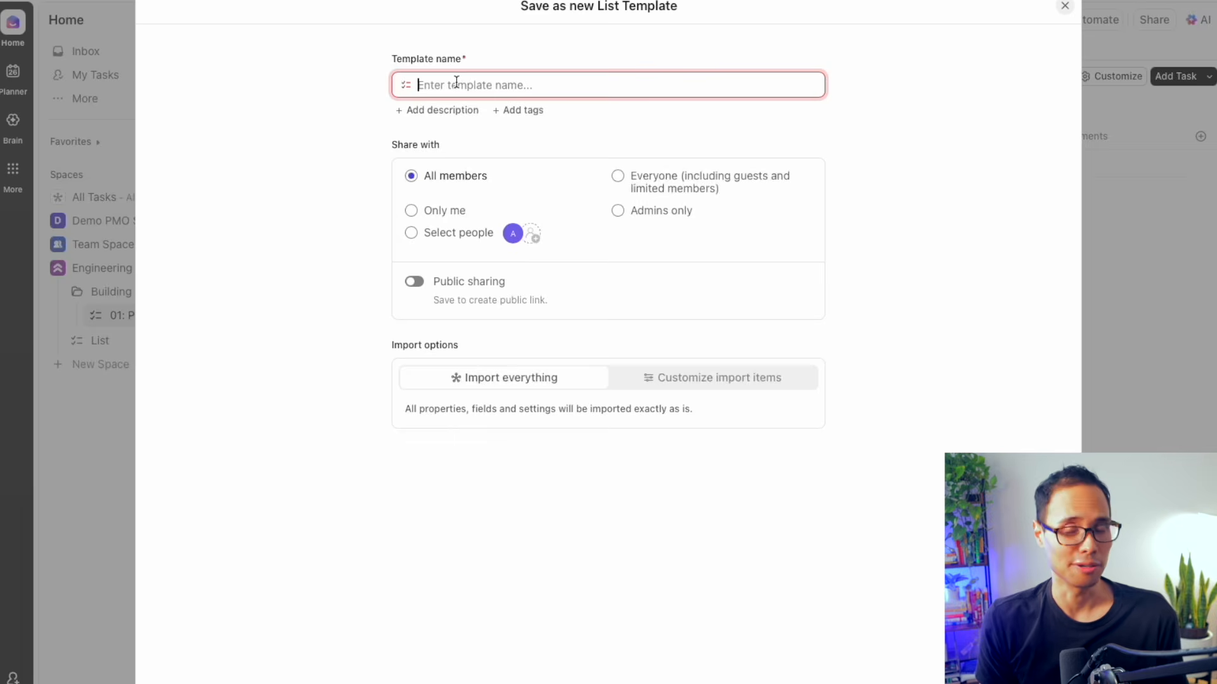
{"action": "type", "text": "Engineering"}
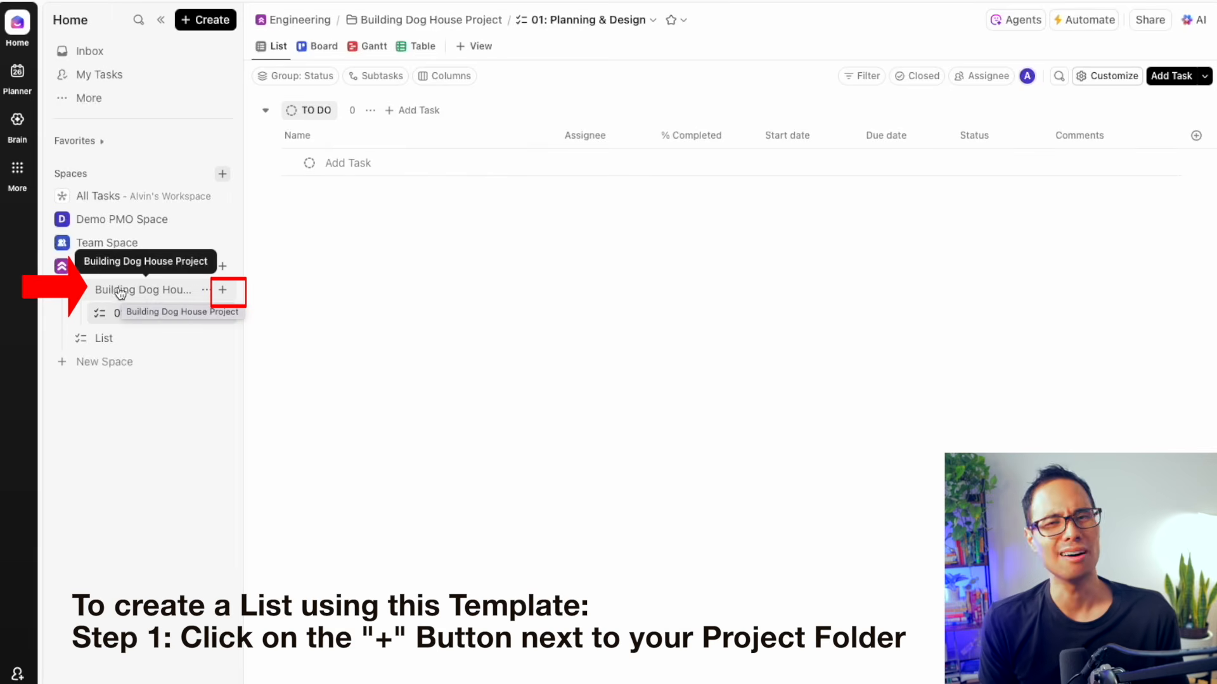
Step: Browse list-only templates for the Building Dog House Project folder and open the Engineering Phase List Template
{"action": "left_click", "coordinate": [222, 289]}
{"action": "mouse_move", "coordinate": [306, 450]}
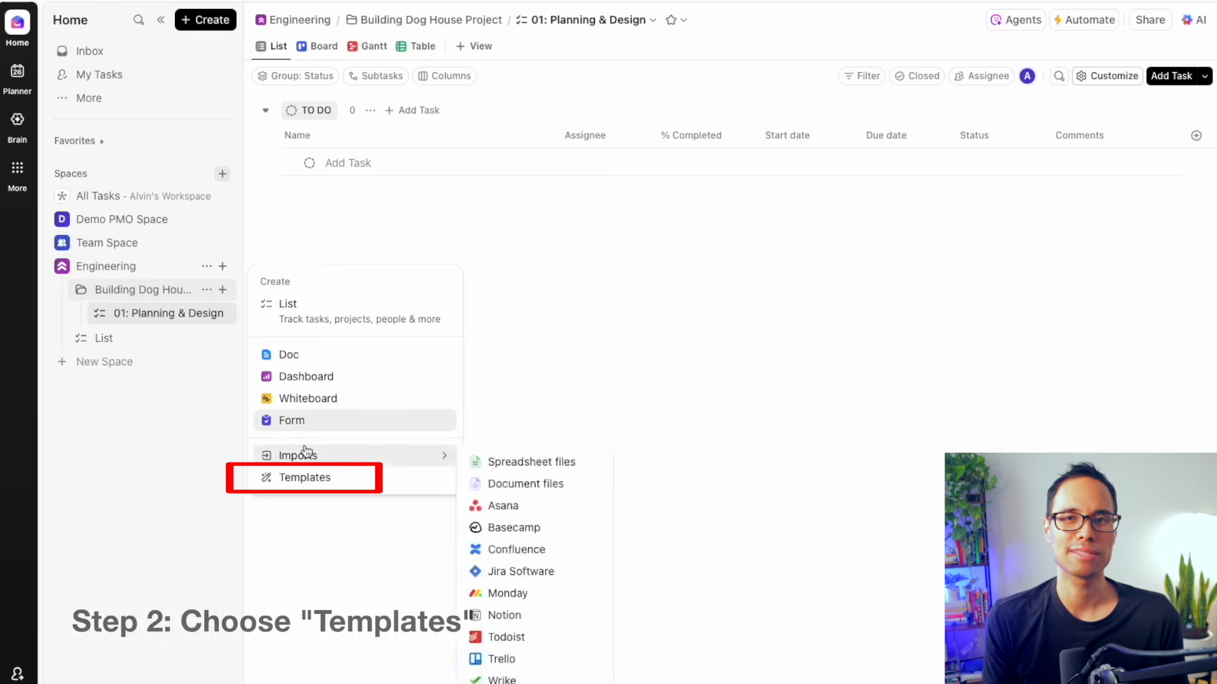
{"action": "left_click", "coordinate": [293, 478]}
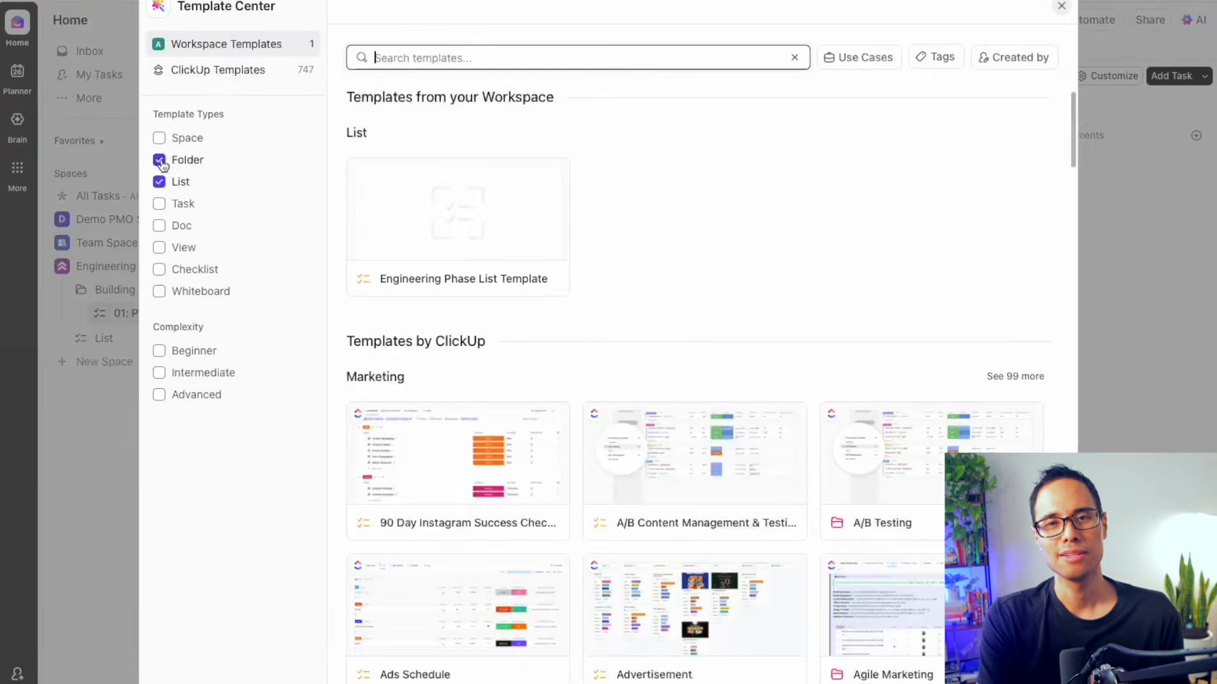
{"action": "left_click", "coordinate": [160, 160]}
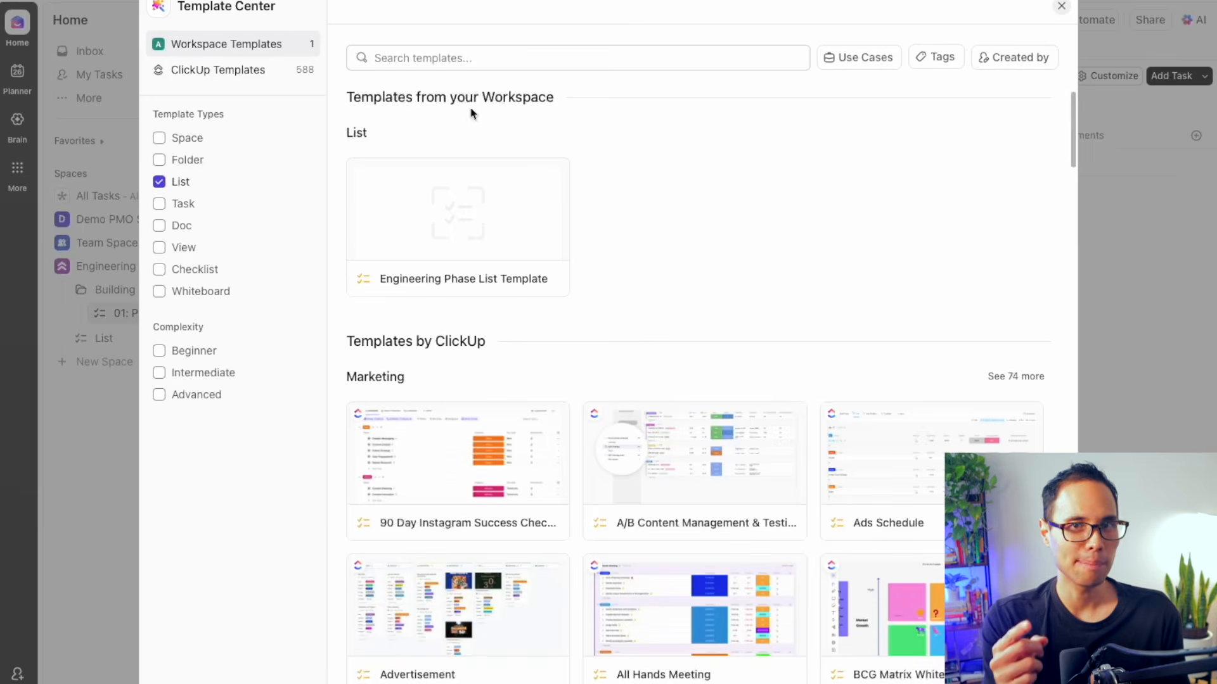
{"action": "mouse_move", "coordinate": [449, 249]}
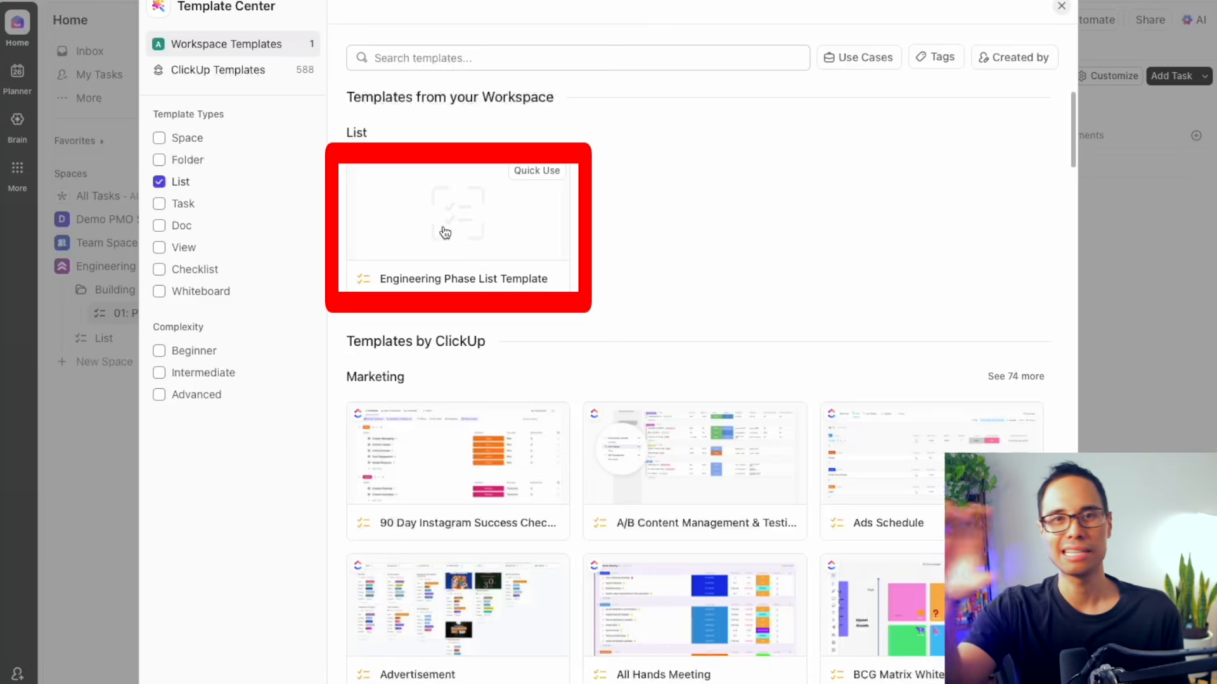
{"action": "left_click", "coordinate": [443, 231]}
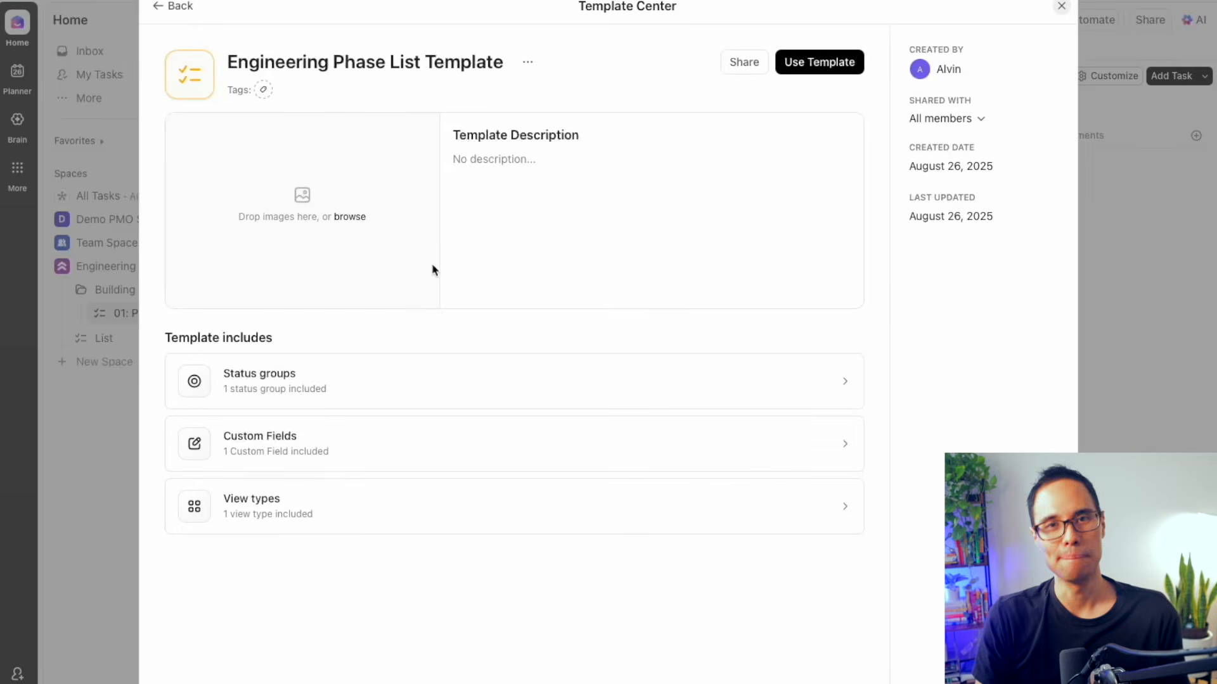
Step: Create the list "02: Materials & Equipment" from the template in Engineering > Building Dog House Project, and open the new list
{"action": "left_click", "coordinate": [823, 70]}
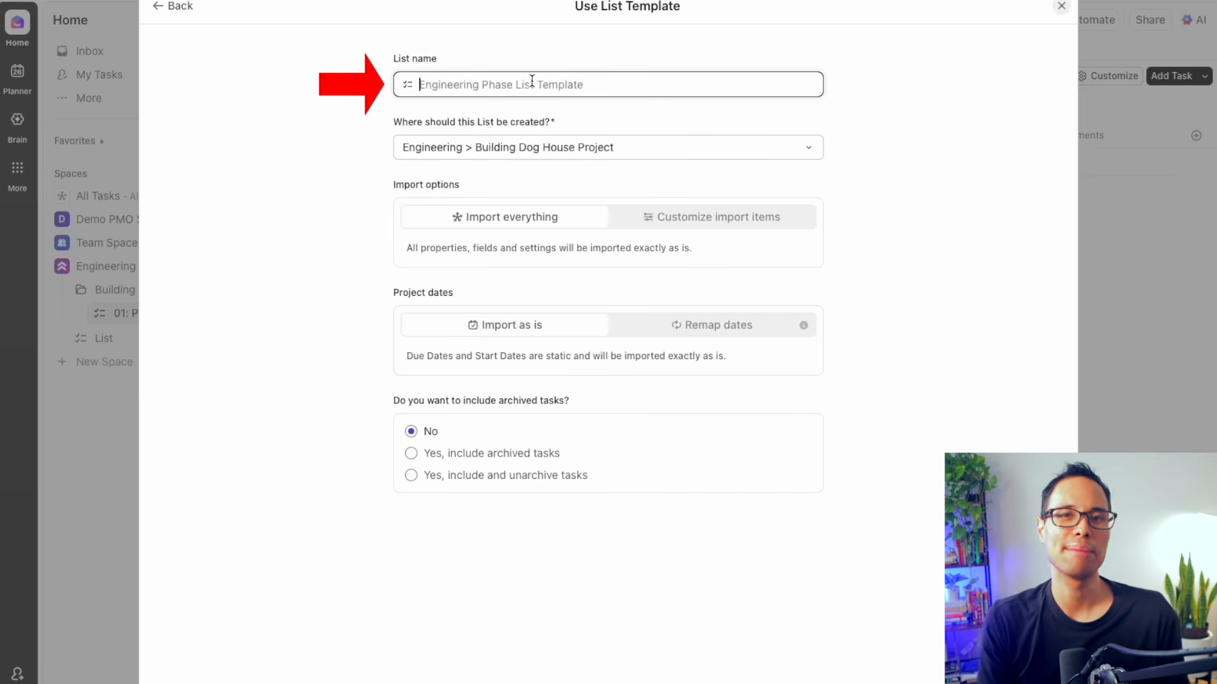
{"action": "type", "text": "02: Materials &"}
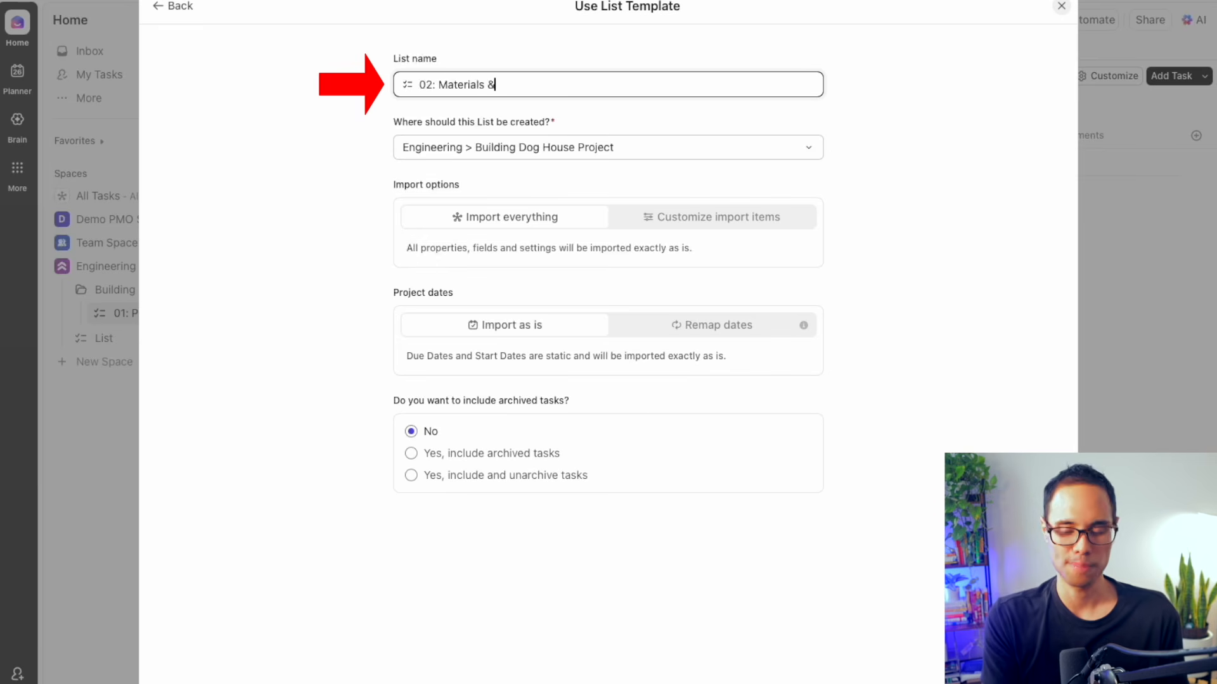
{"action": "type", "text": " Equipment"}
{"action": "left_click", "coordinate": [769, 150]}
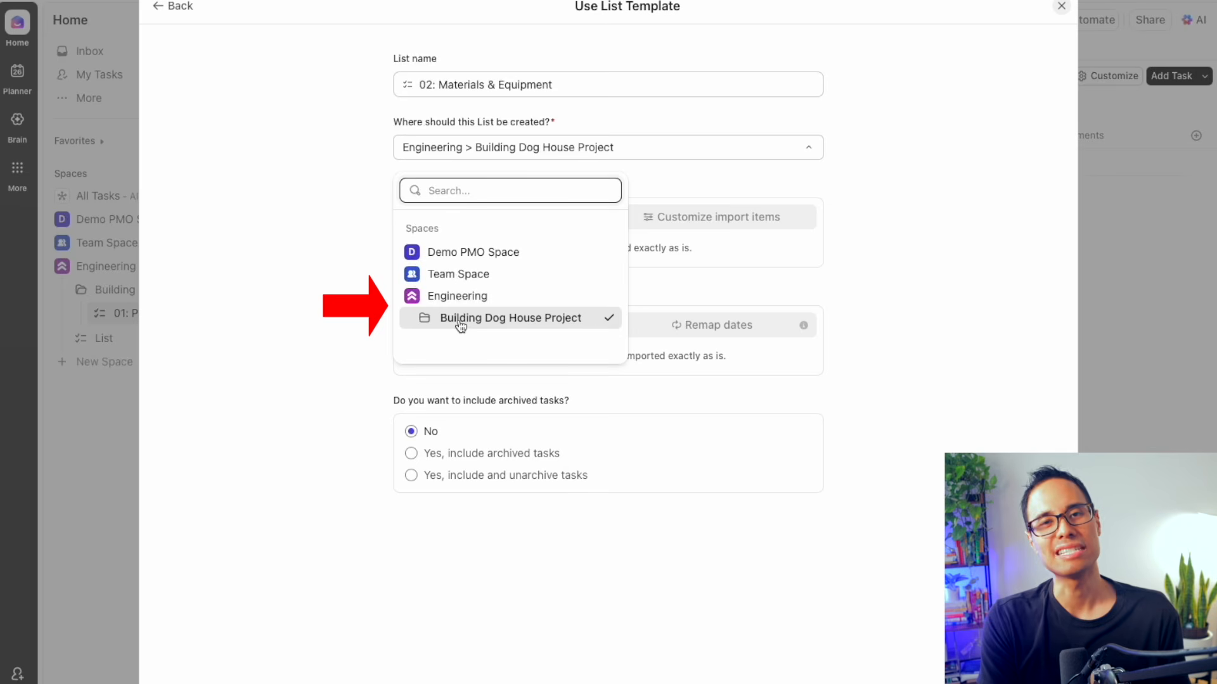
{"action": "left_click", "coordinate": [924, 359]}
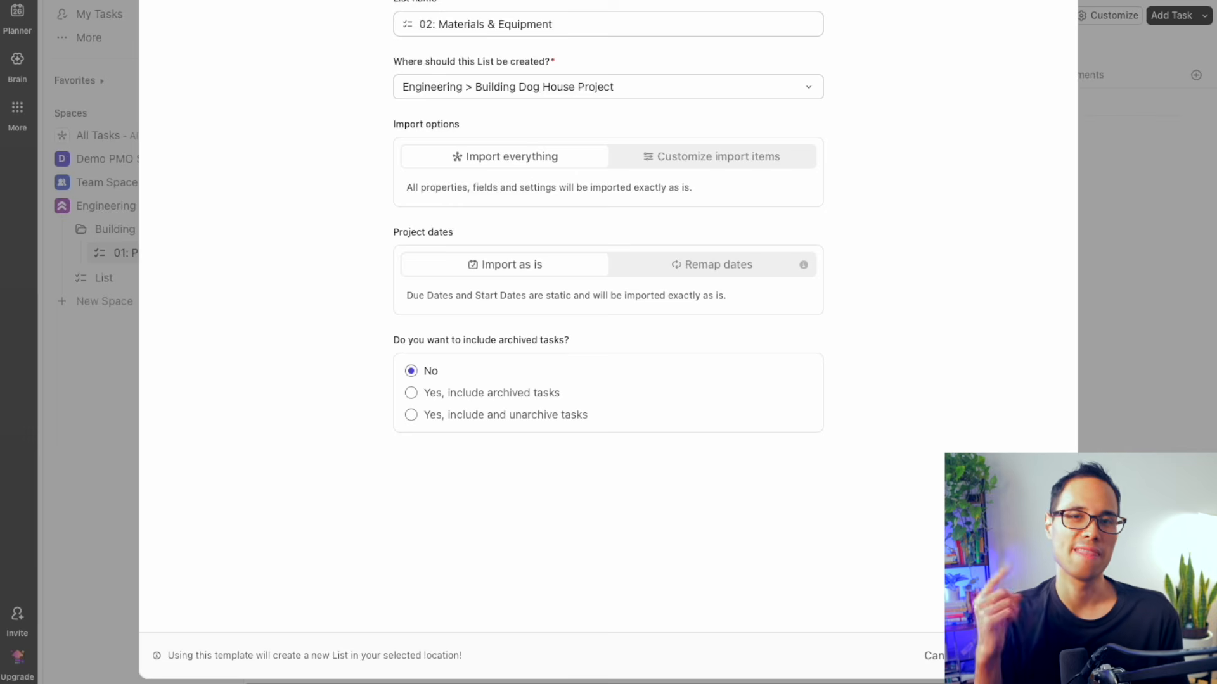
{"action": "key", "text": "Return"}
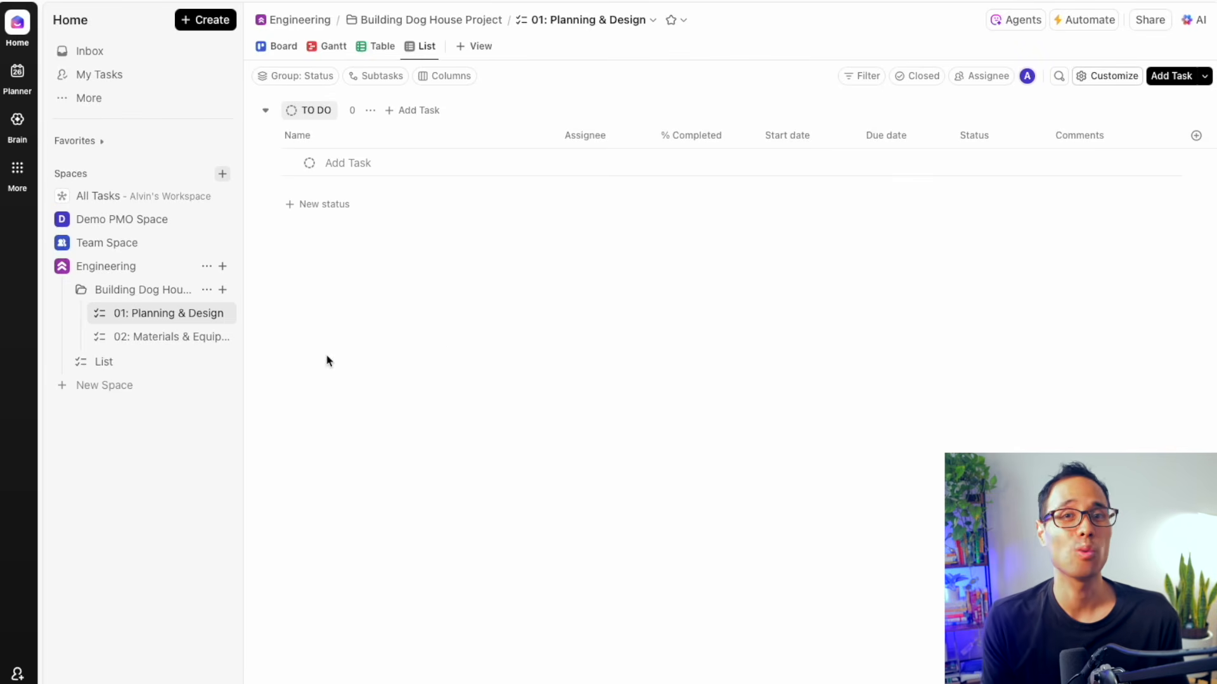
{"action": "left_click", "coordinate": [158, 341]}
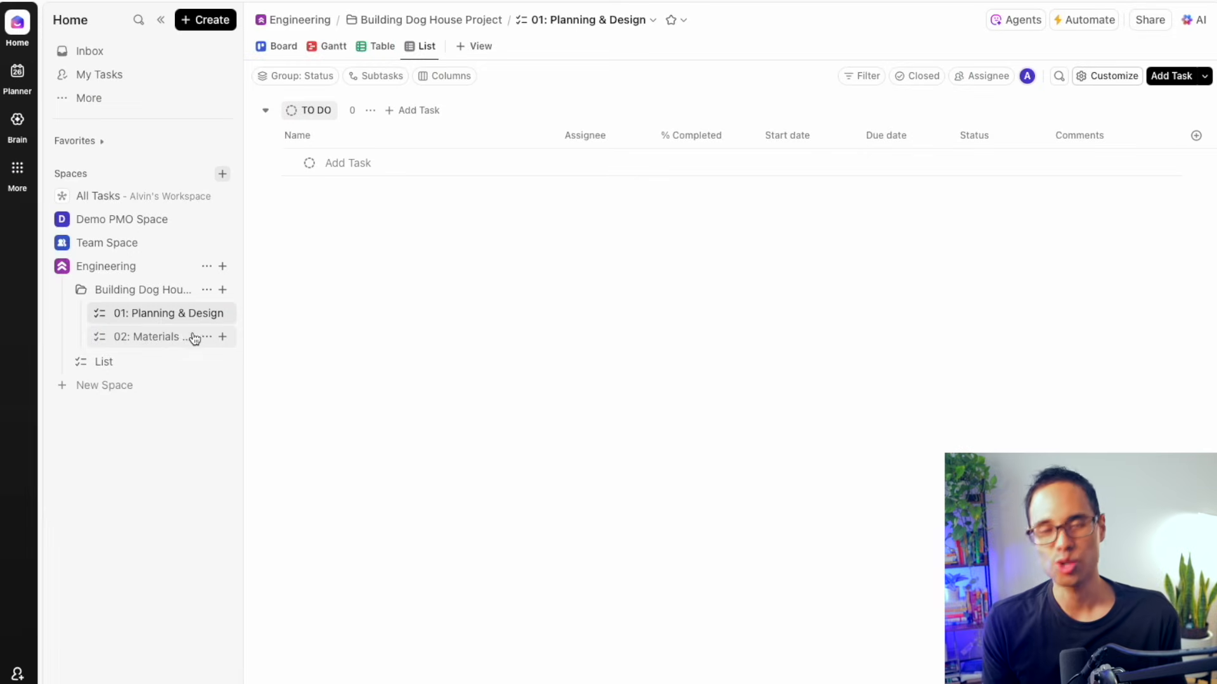
{"action": "left_click", "coordinate": [162, 342]}
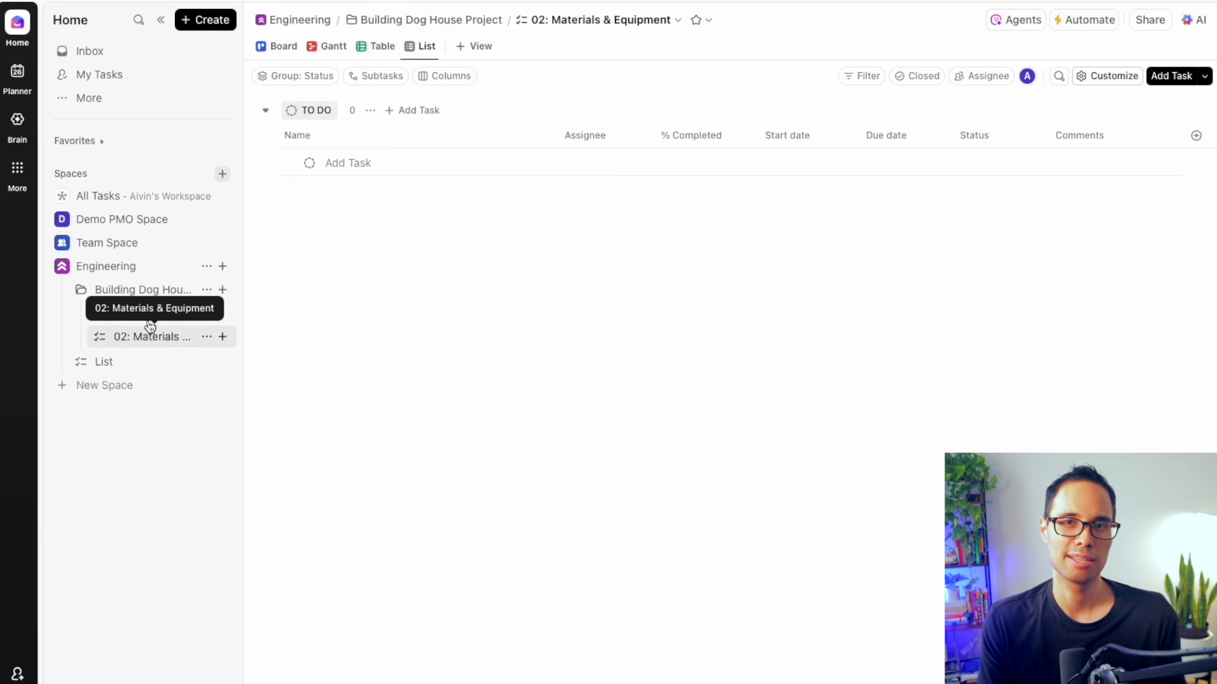
Step: Create the list "03: Construction" in the Building Dog House Project folder from the Engineering Phase List Template, and open the new list
{"action": "left_click", "coordinate": [225, 291]}
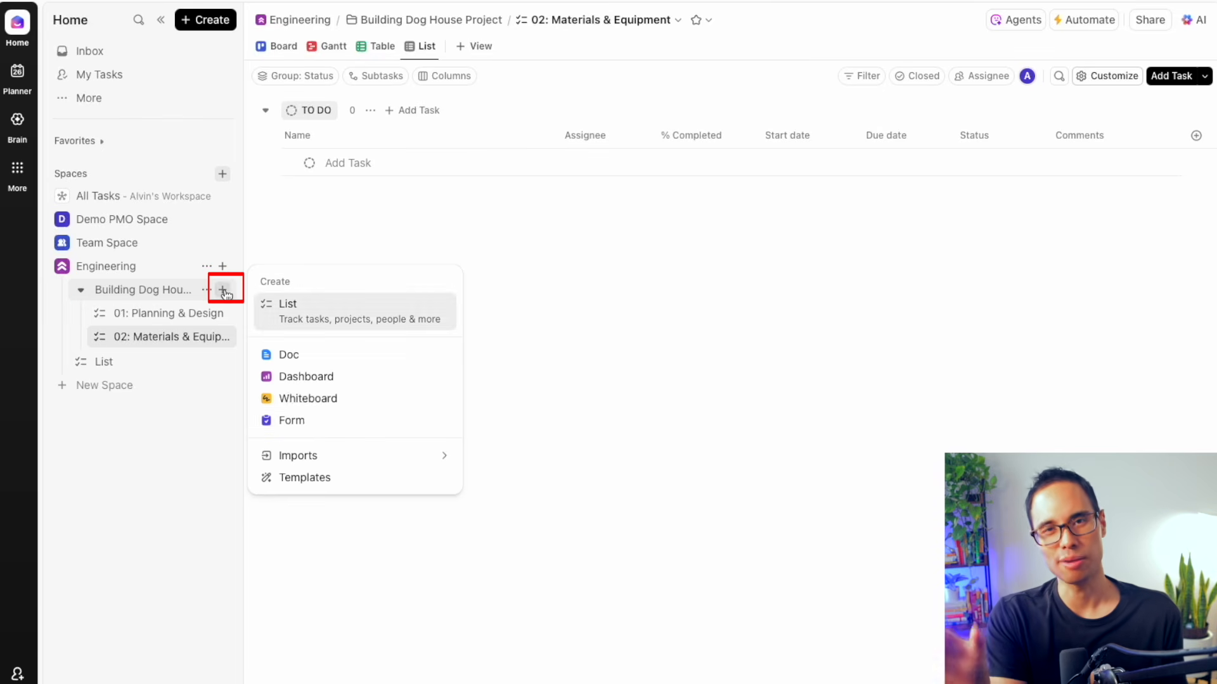
{"action": "left_click", "coordinate": [305, 483]}
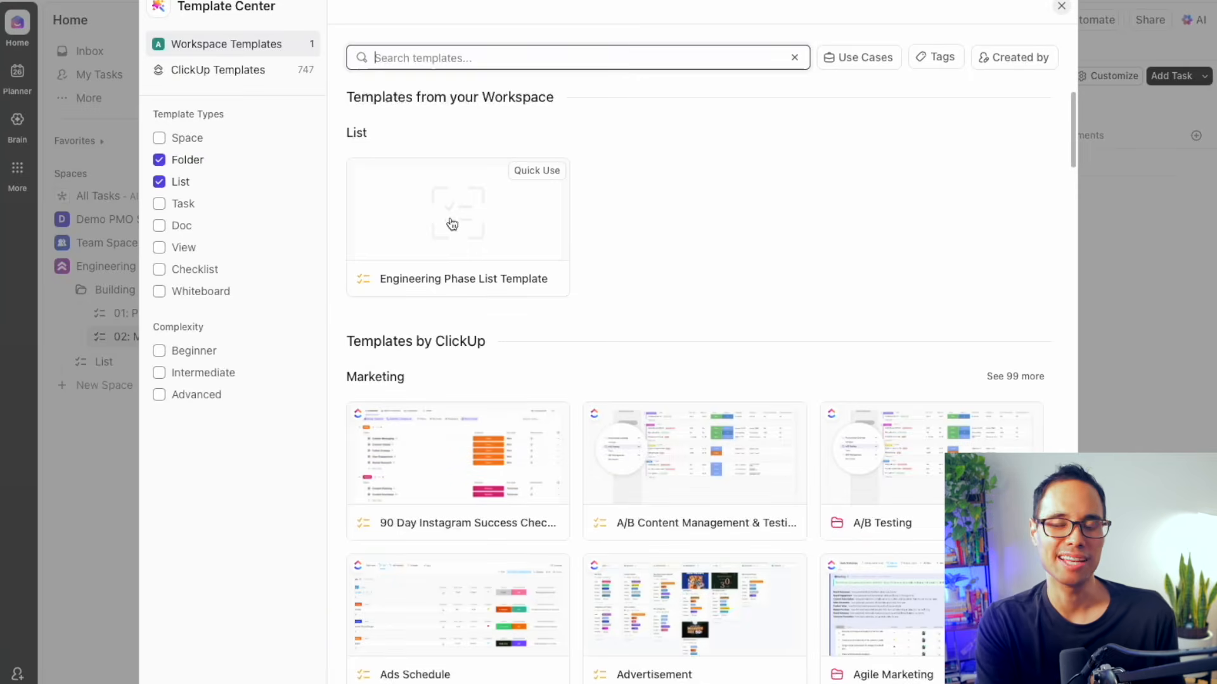
{"action": "left_click", "coordinate": [452, 224]}
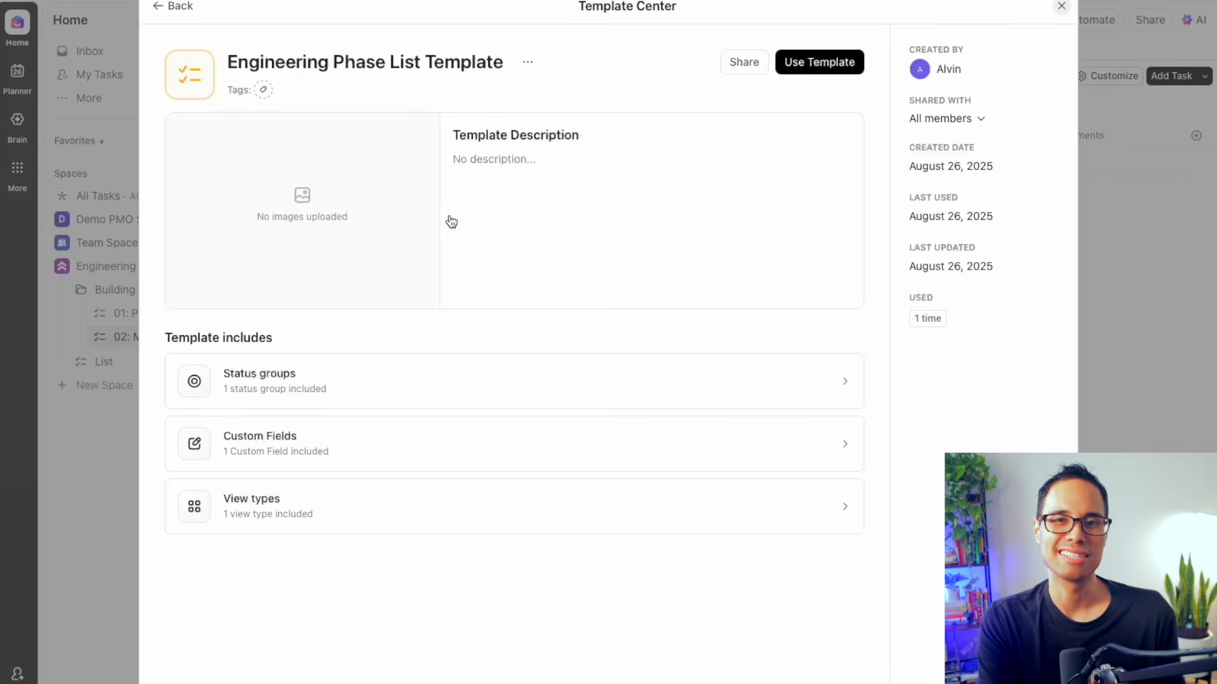
{"action": "left_click", "coordinate": [819, 62]}
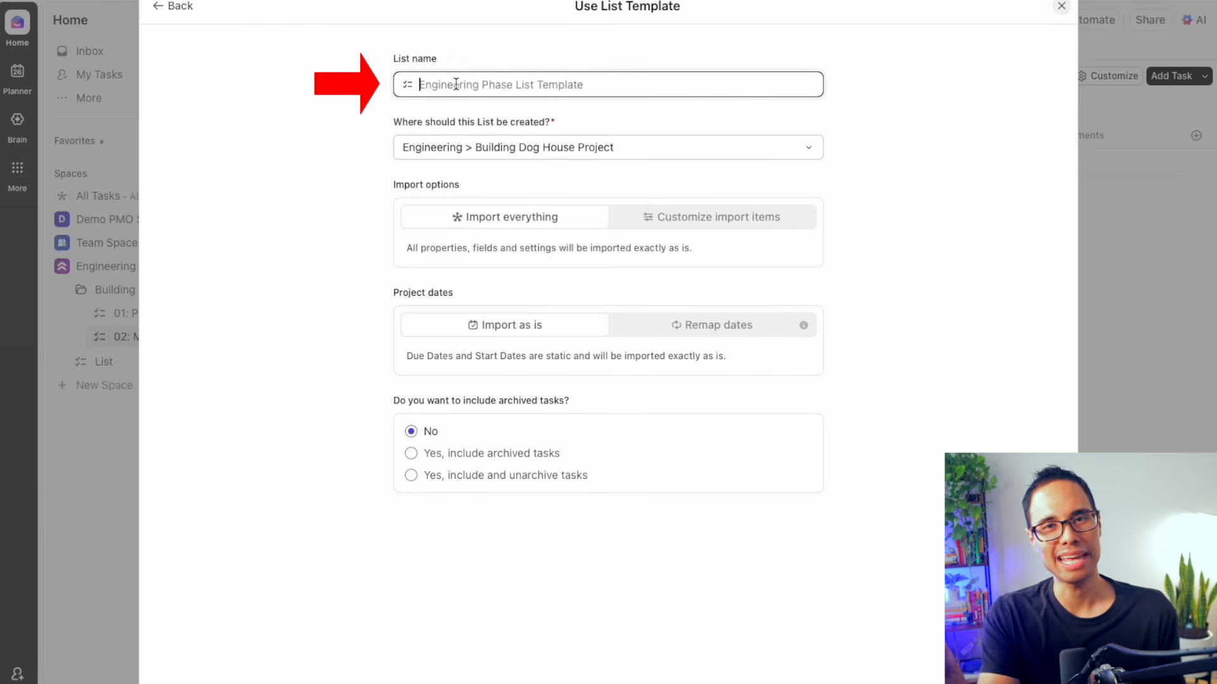
{"action": "type", "text": "03: Construction"}
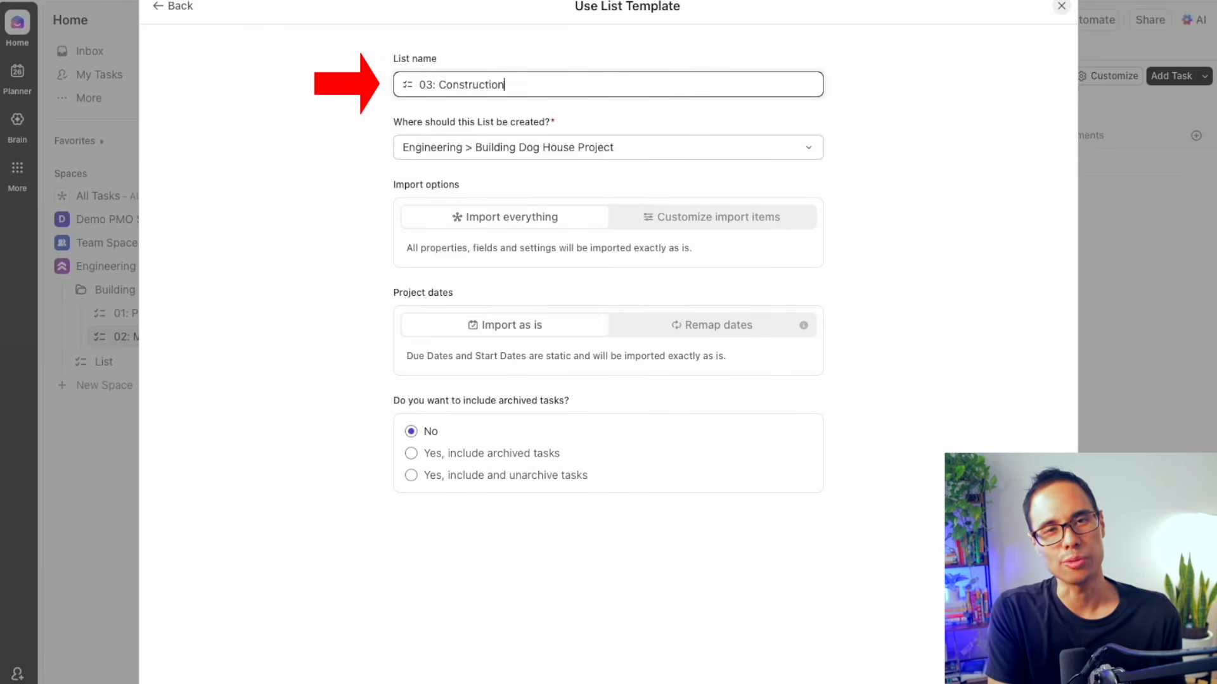
{"action": "left_click", "coordinate": [953, 571]}
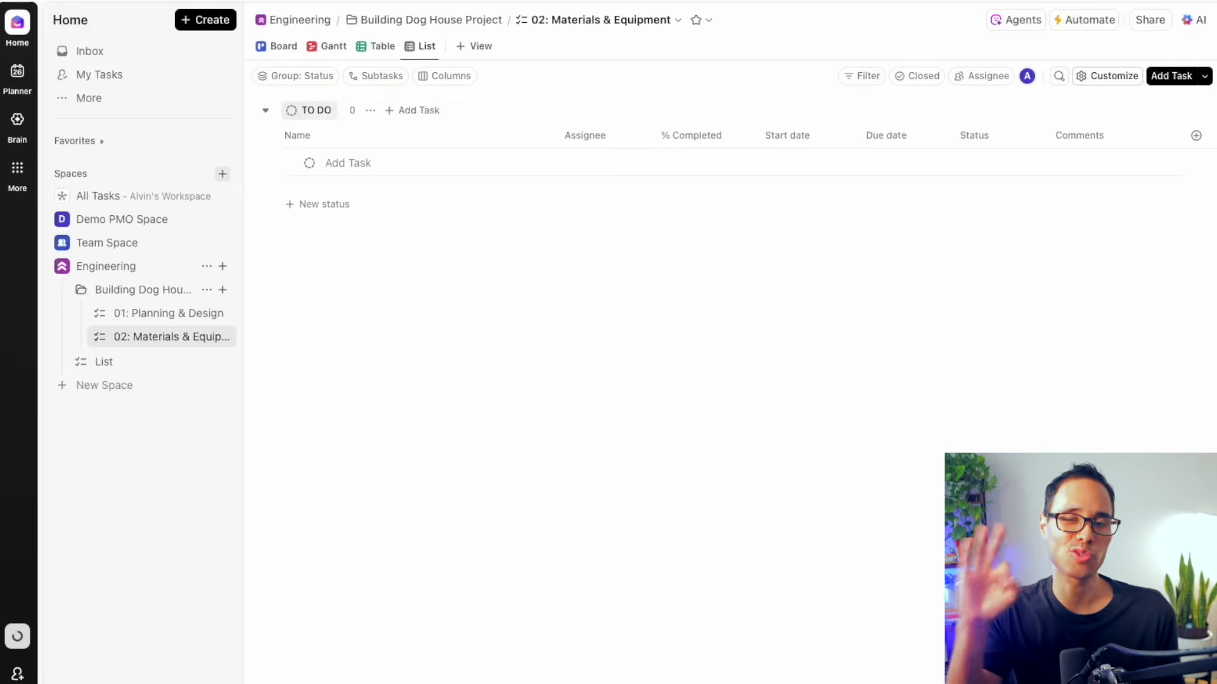
{"action": "left_click", "coordinate": [145, 359]}
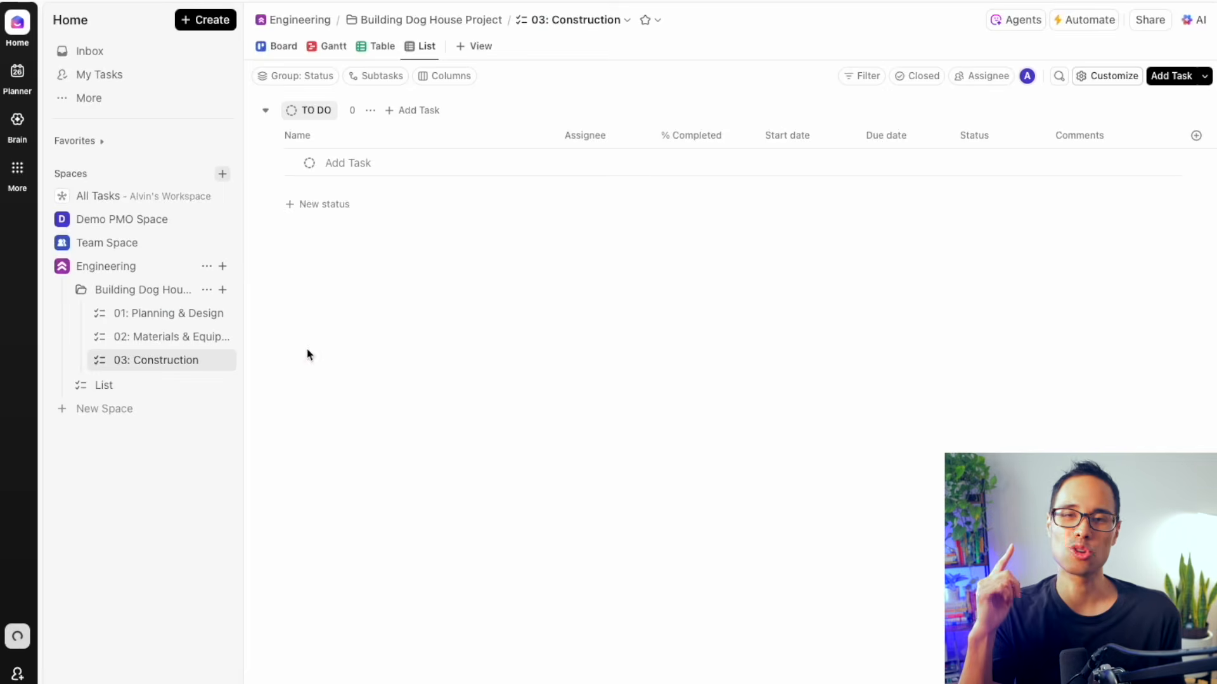
Step: Create the list "04: Finish & Test" in the Building Dog House Project folder from the Engineering Phase List Template
{"action": "left_click", "coordinate": [223, 291]}
{"action": "left_click", "coordinate": [317, 478]}
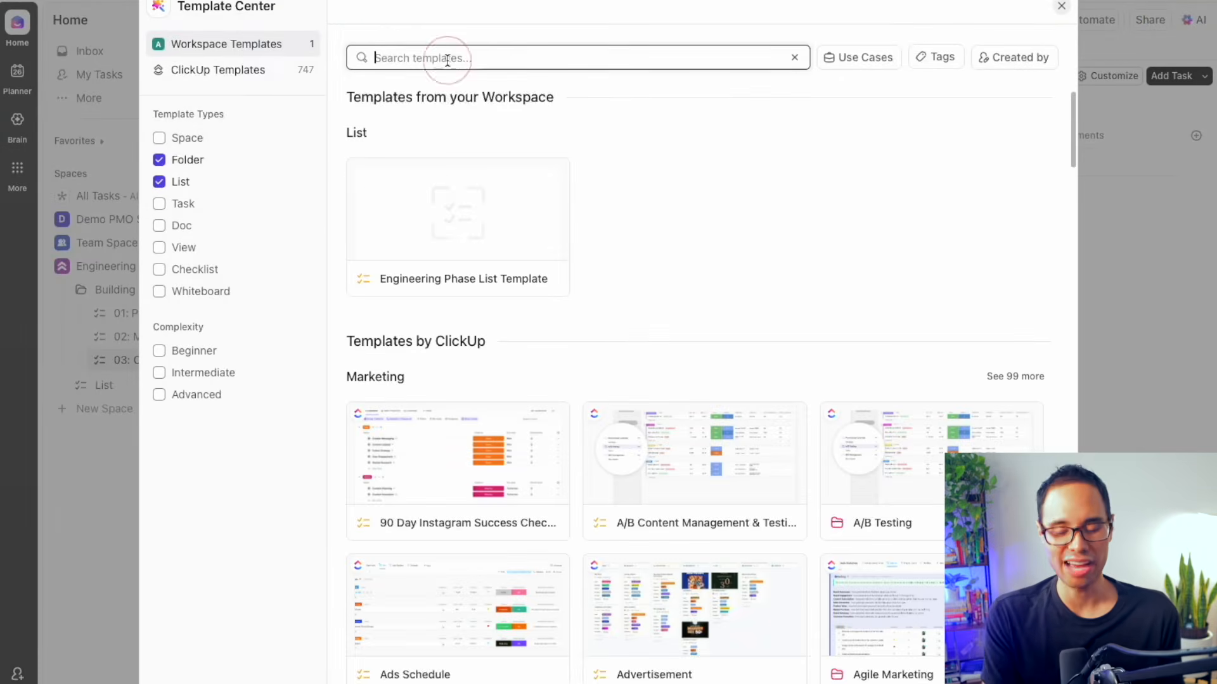
{"action": "left_click", "coordinate": [426, 230]}
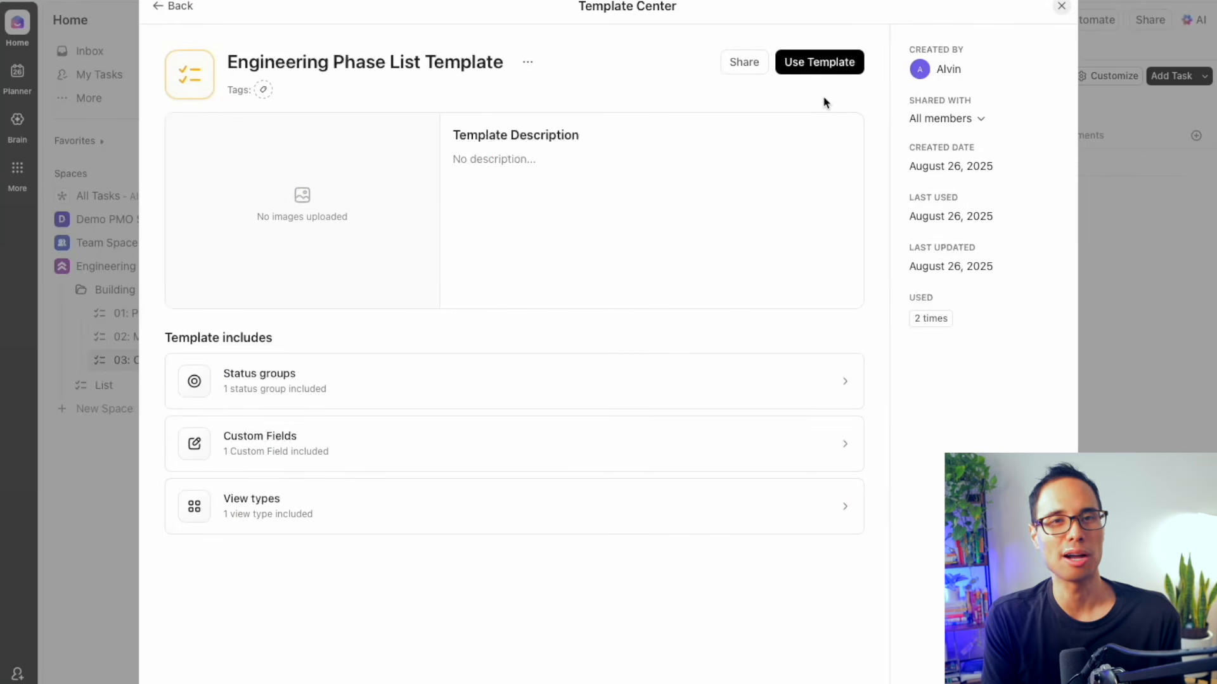
{"action": "left_click", "coordinate": [828, 66]}
{"action": "left_click", "coordinate": [510, 85]}
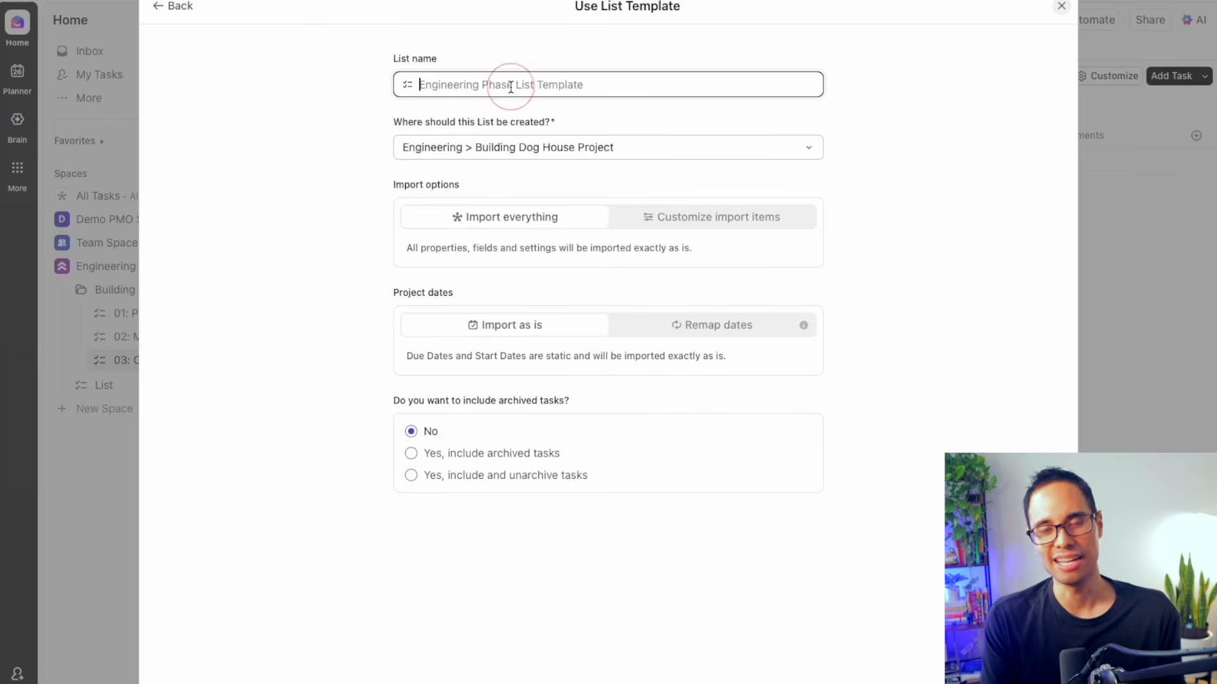
{"action": "type", "text": "04: Fini"}
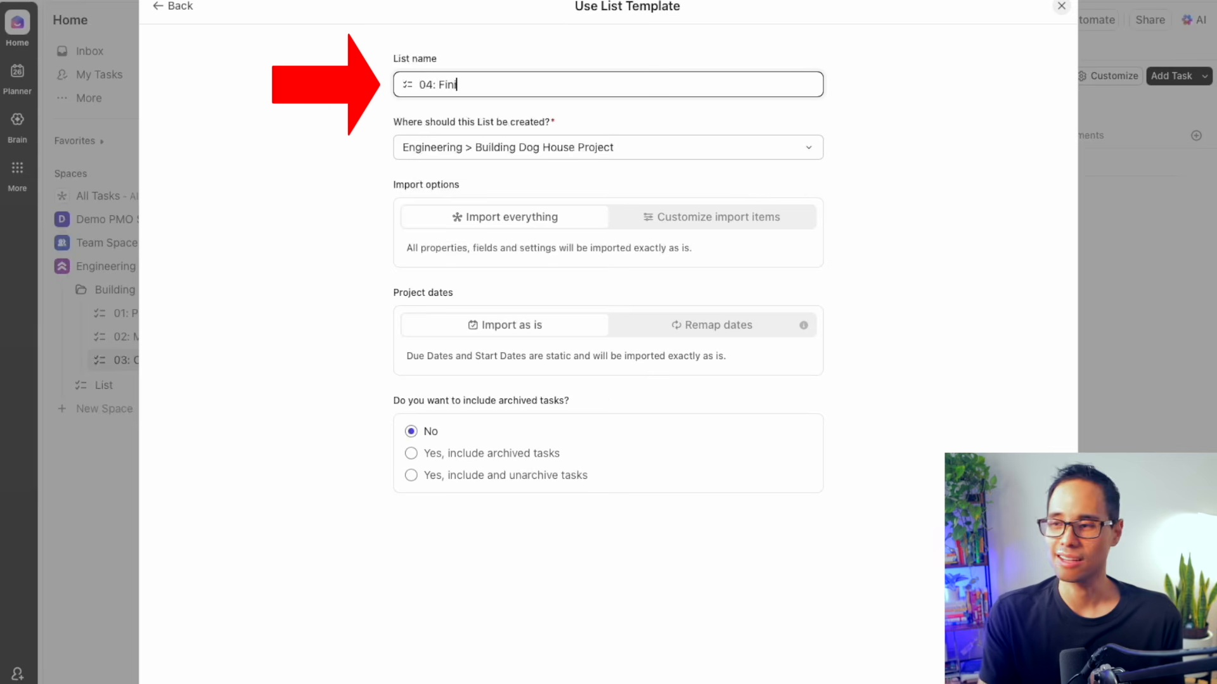
{"action": "left_click", "coordinate": [317, 283]}
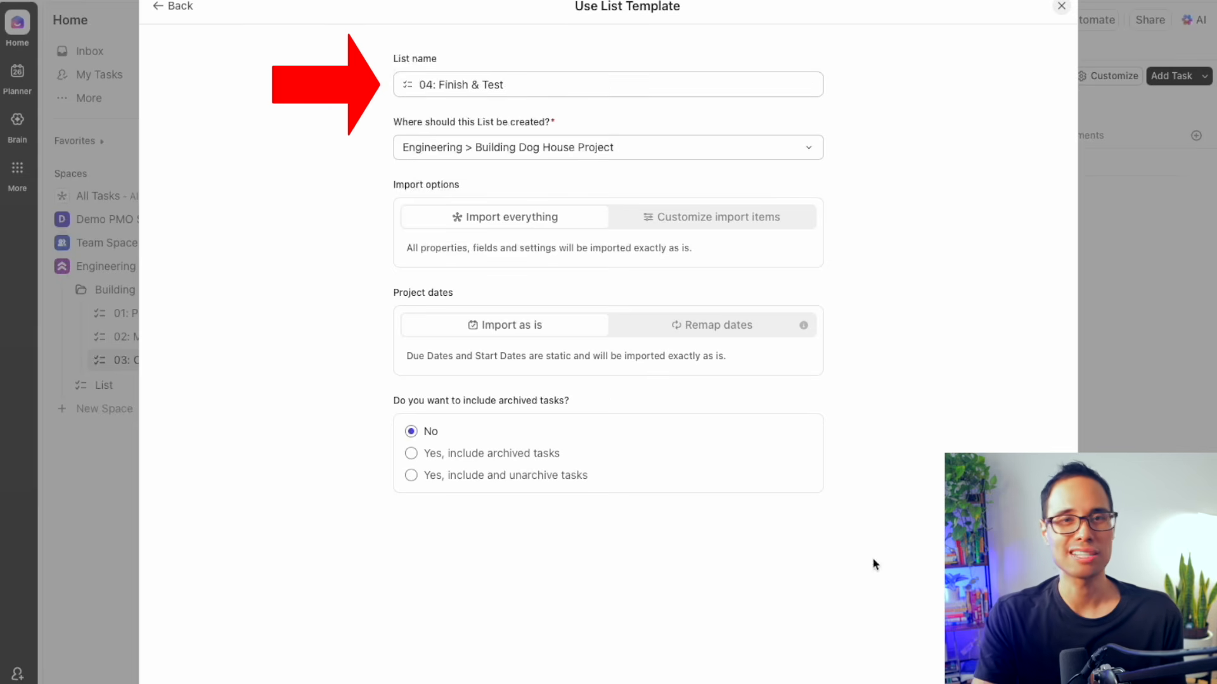
{"action": "left_click", "coordinate": [1025, 661]}
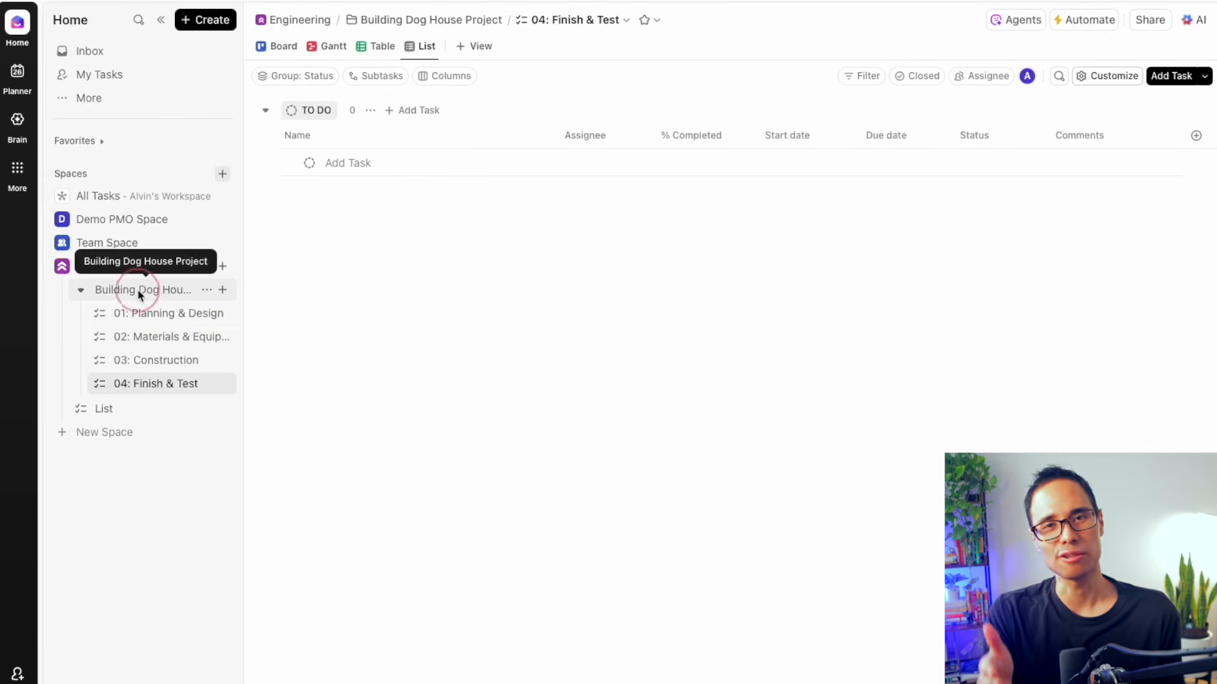
Step: Examine the Building Dog House Project folder's overview and its List view of all the phase lists
{"action": "left_click", "coordinate": [140, 293]}
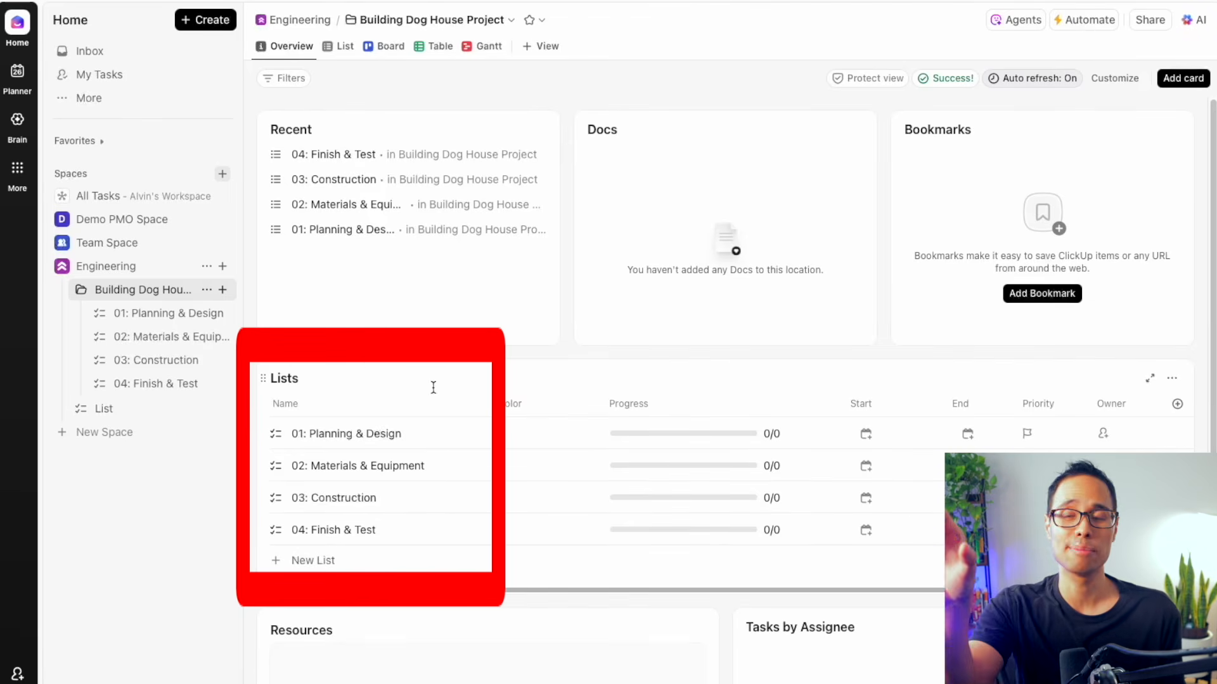
{"action": "left_click", "coordinate": [341, 47]}
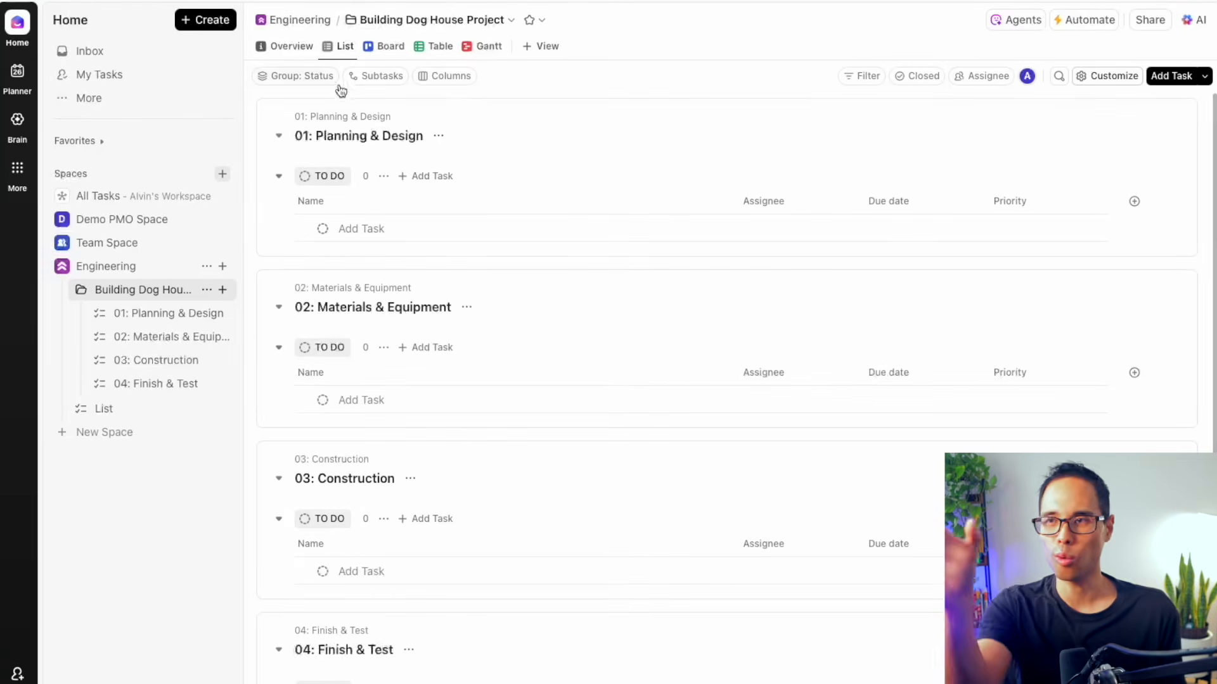
{"action": "scroll", "coordinate": [495, 221], "scroll_direction": "down", "scroll_amount": 3}
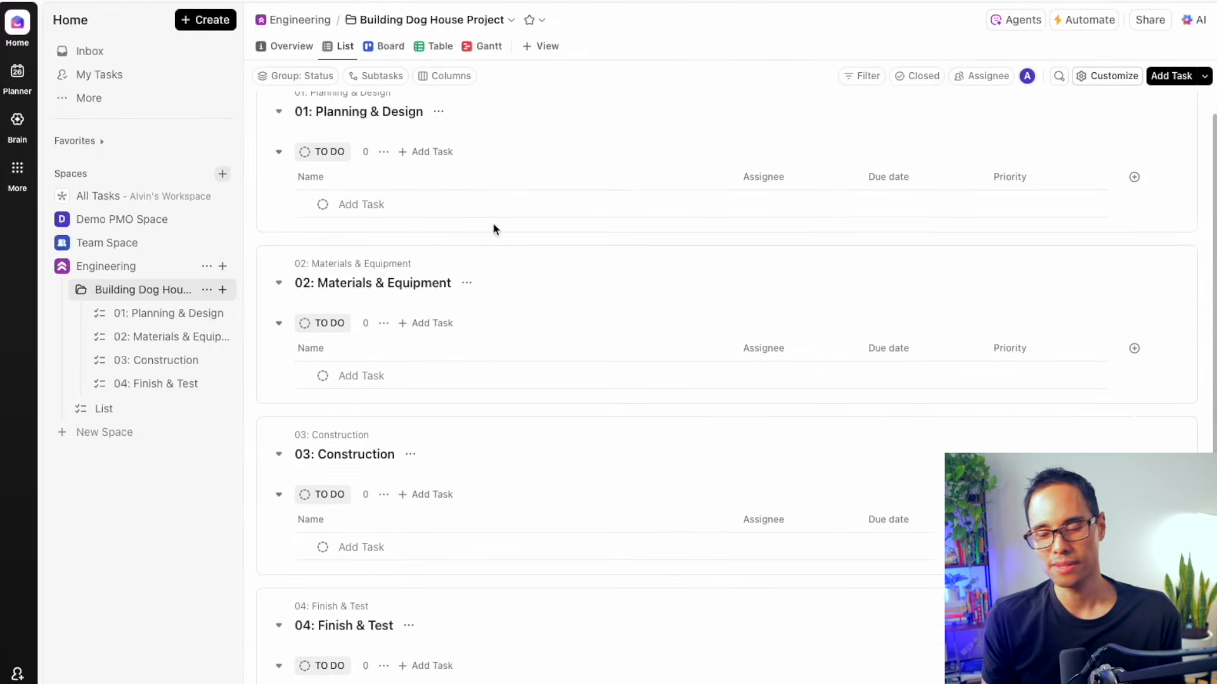
{"action": "scroll", "coordinate": [450, 644], "scroll_direction": "up", "scroll_amount": 3}
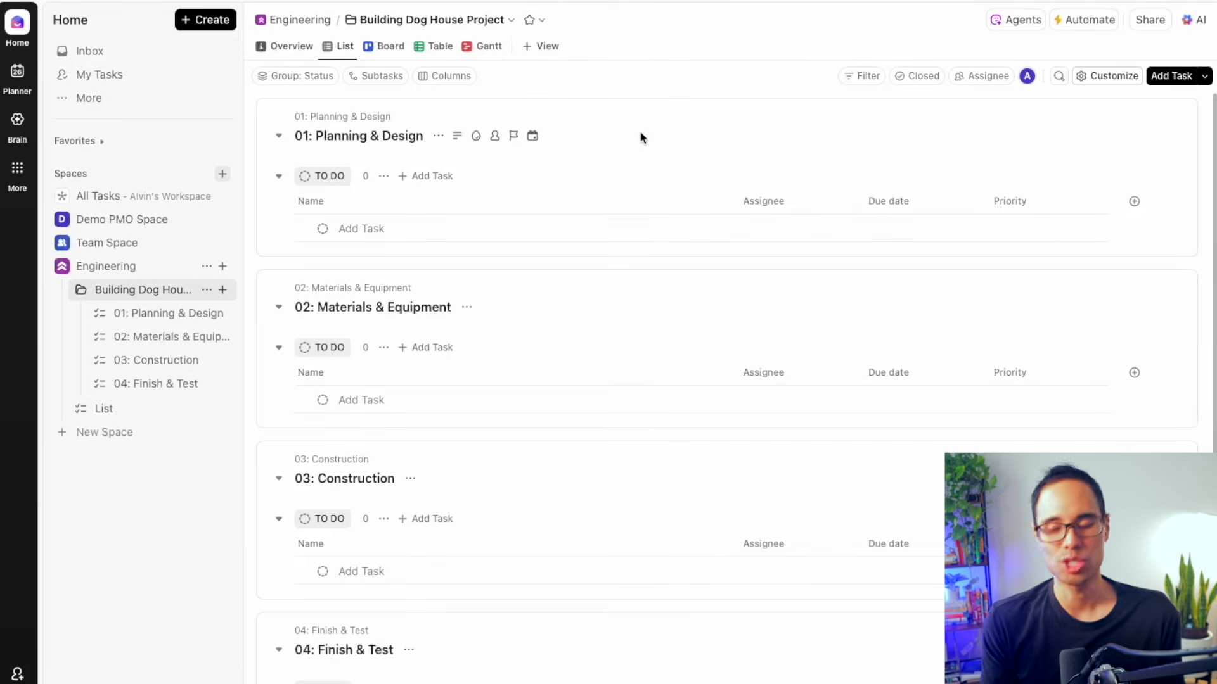
Step: Add the task "Define Requirements" to the 01: Planning & Design list
{"action": "left_click", "coordinate": [150, 314]}
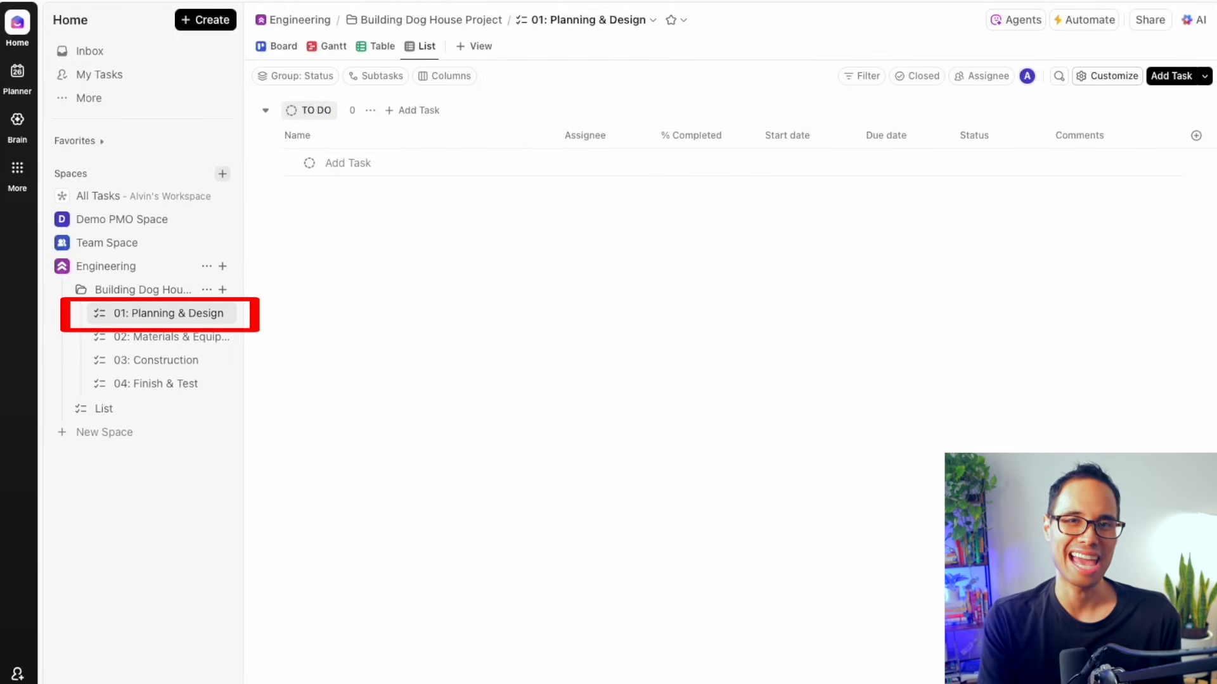
{"action": "left_click", "coordinate": [339, 163]}
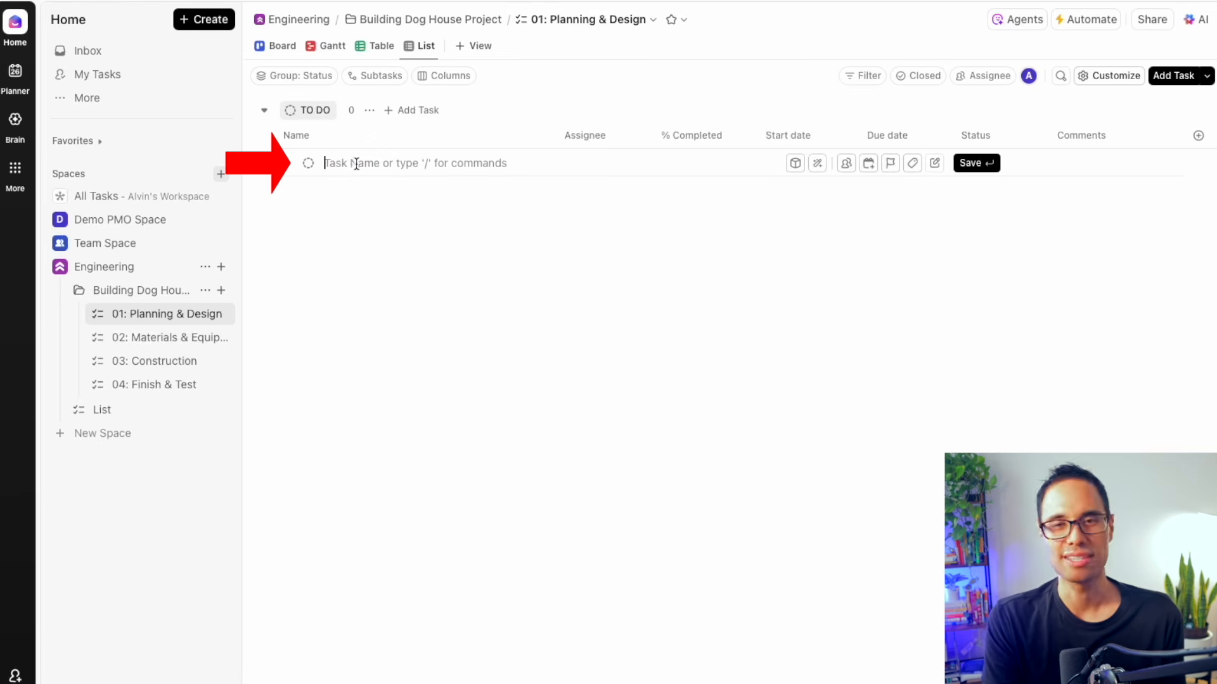
{"action": "type", "text": "Define Requirements"}
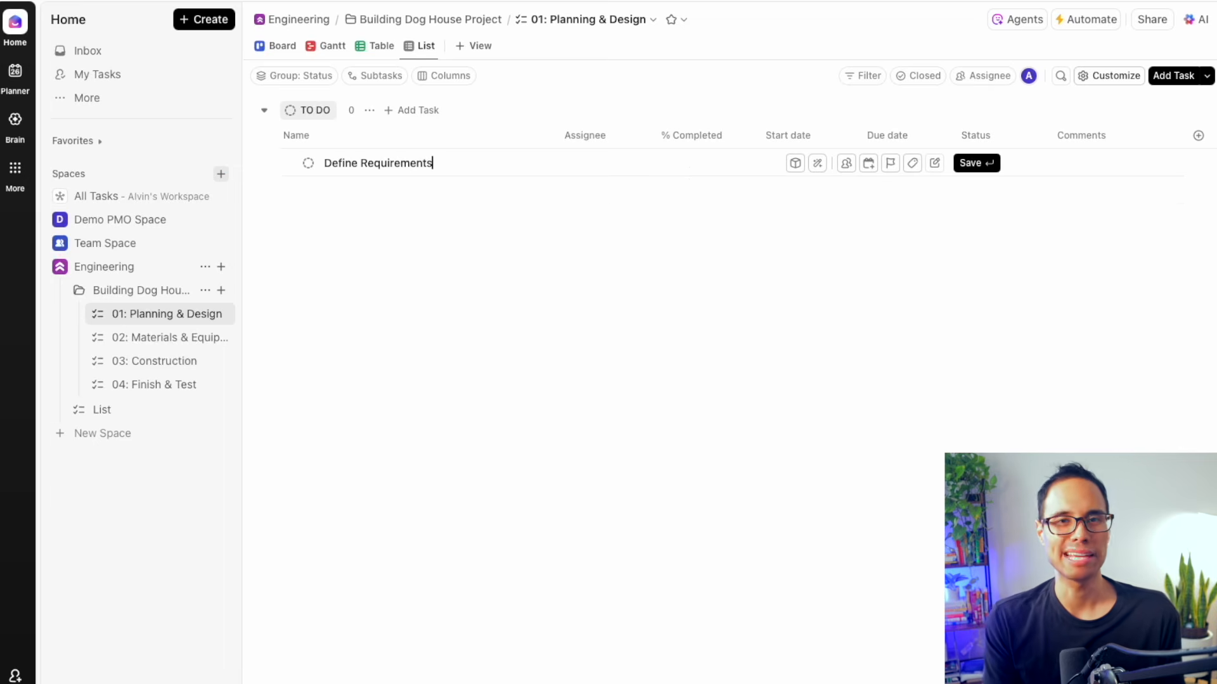
{"action": "key", "text": "Return"}
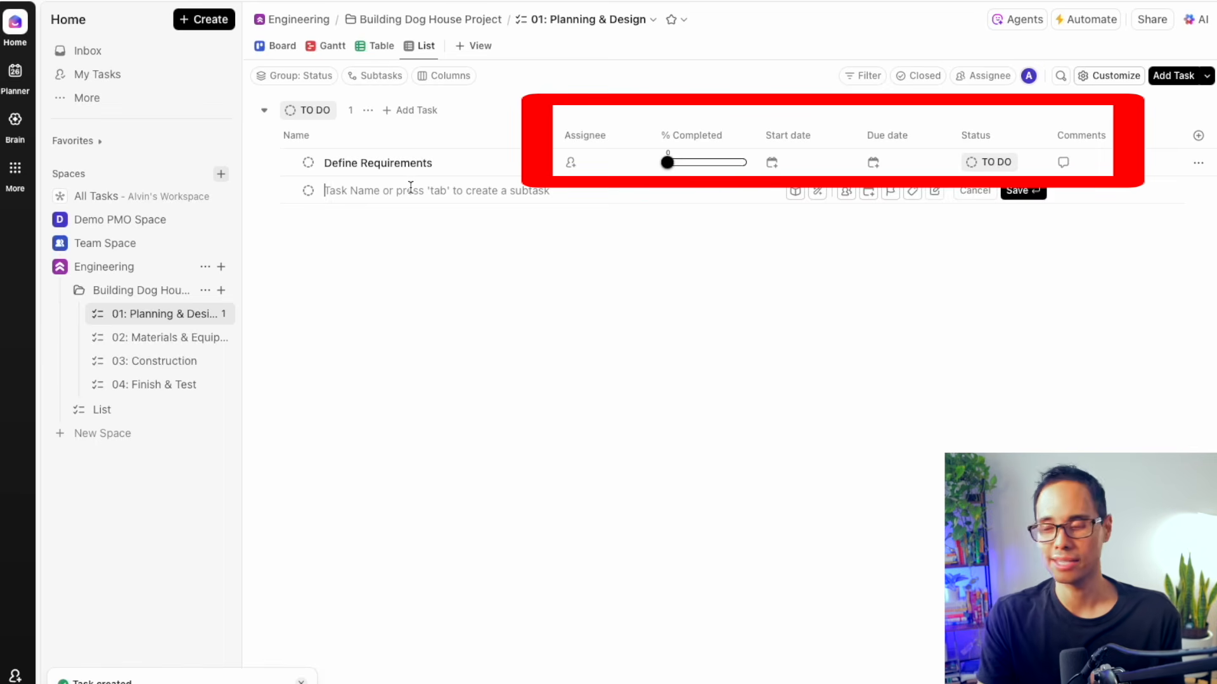
{"action": "left_click", "coordinate": [751, 316]}
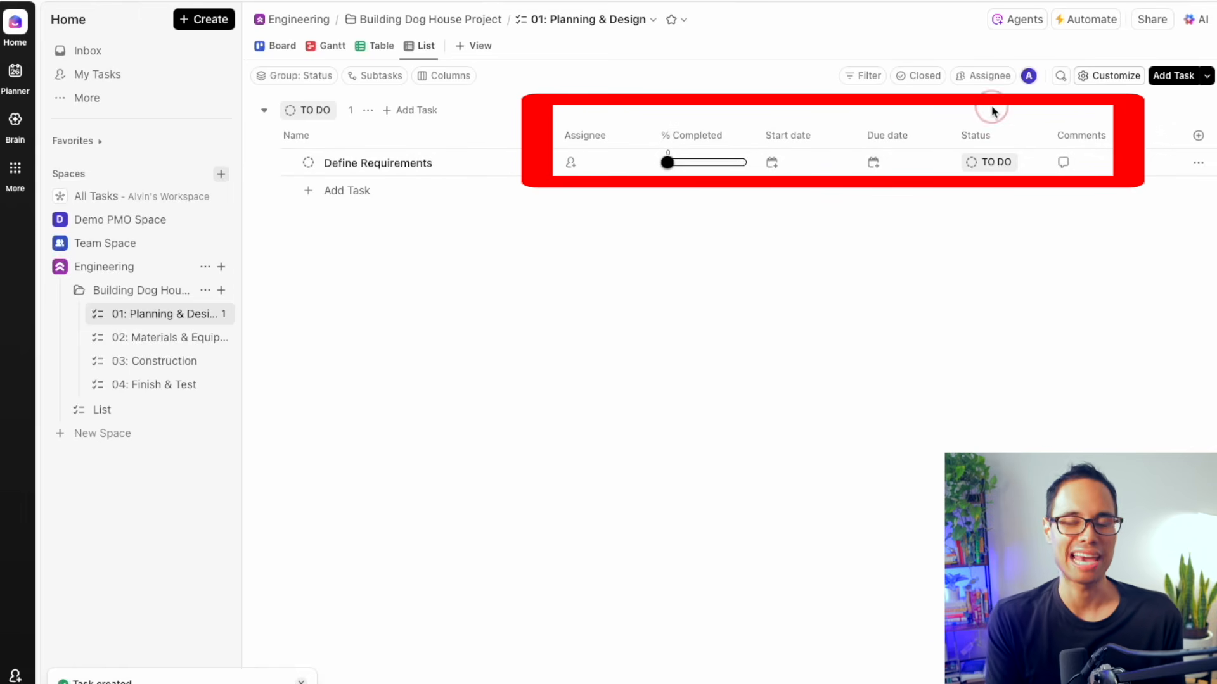
{"action": "left_click", "coordinate": [743, 452]}
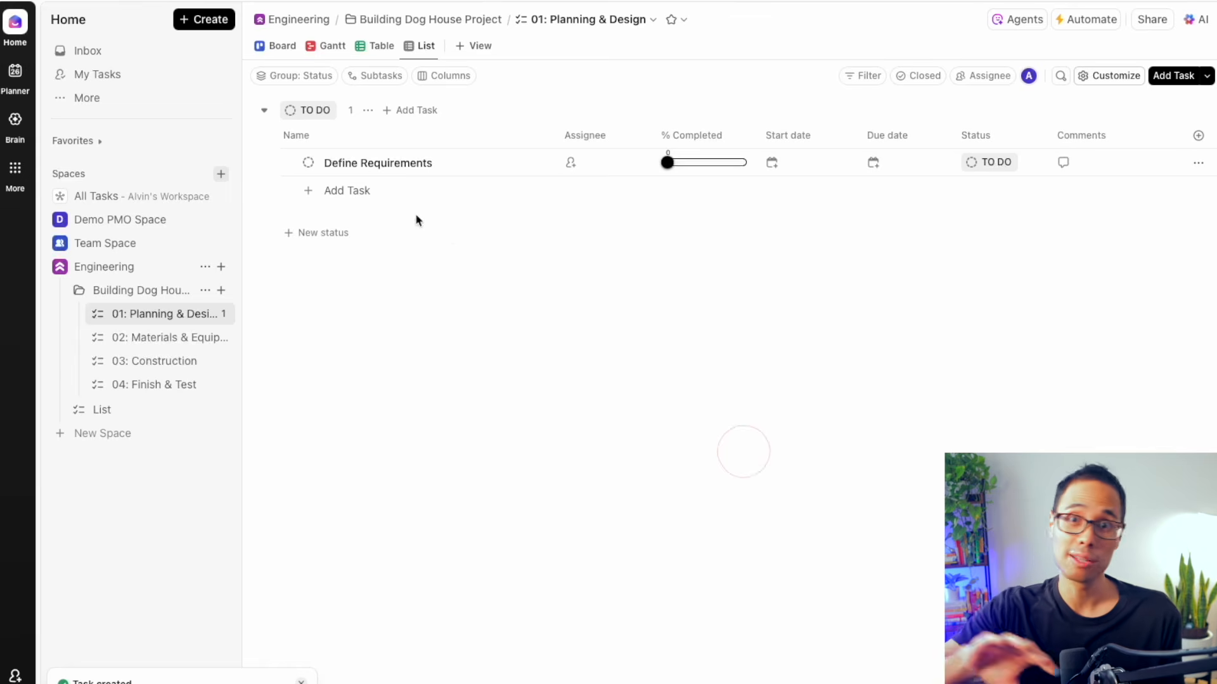
Step: Add the tasks "Choose Materials for House" and "Create Simple Design Sketch" below Define Requirements in the 01: Planning & Design list
{"action": "left_click", "coordinate": [361, 194]}
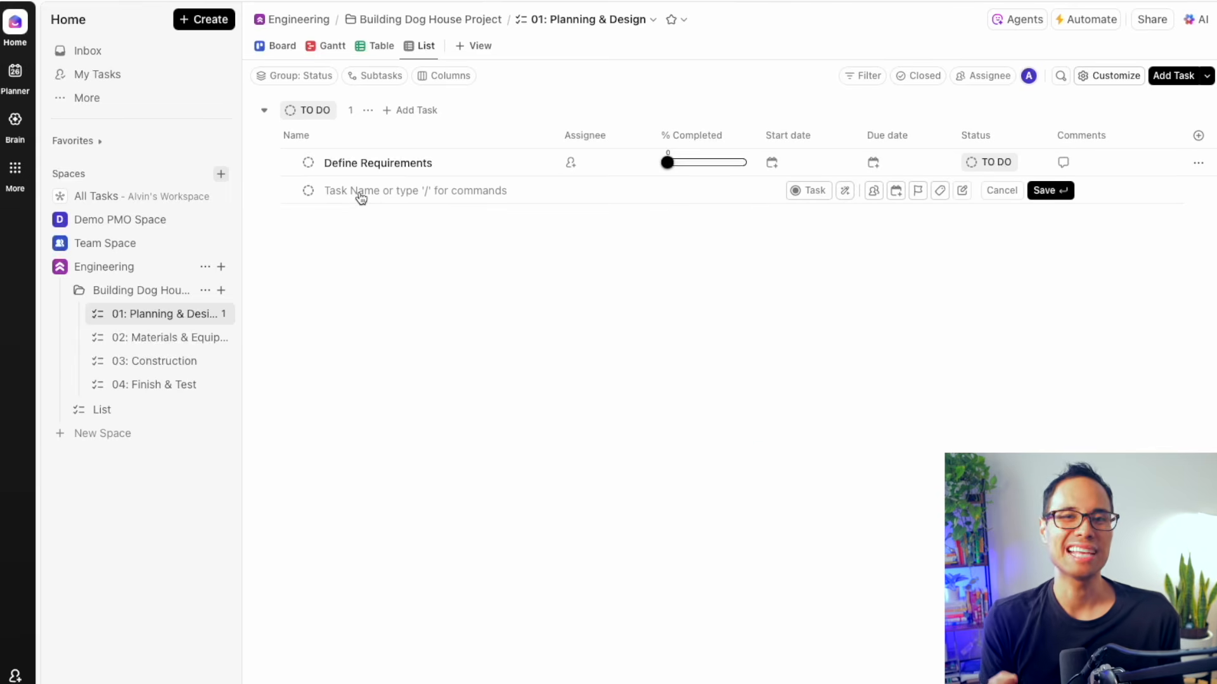
{"action": "type", "text": "Choose Materials for House"}
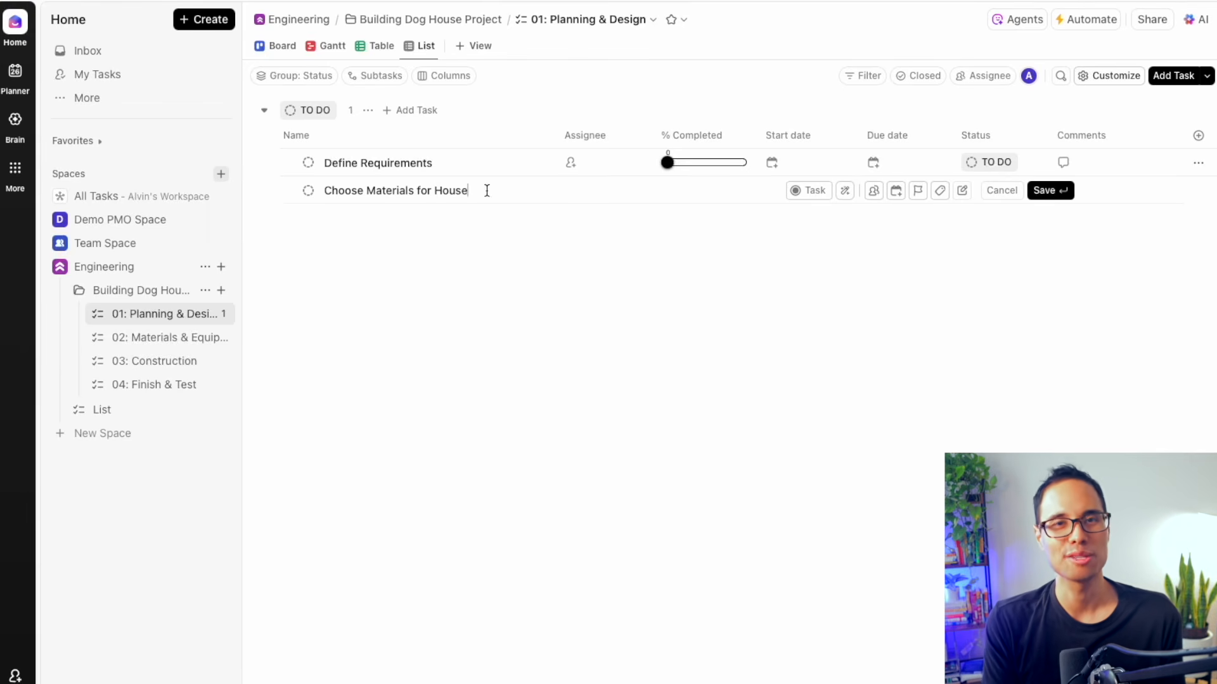
{"action": "key", "text": "Return"}
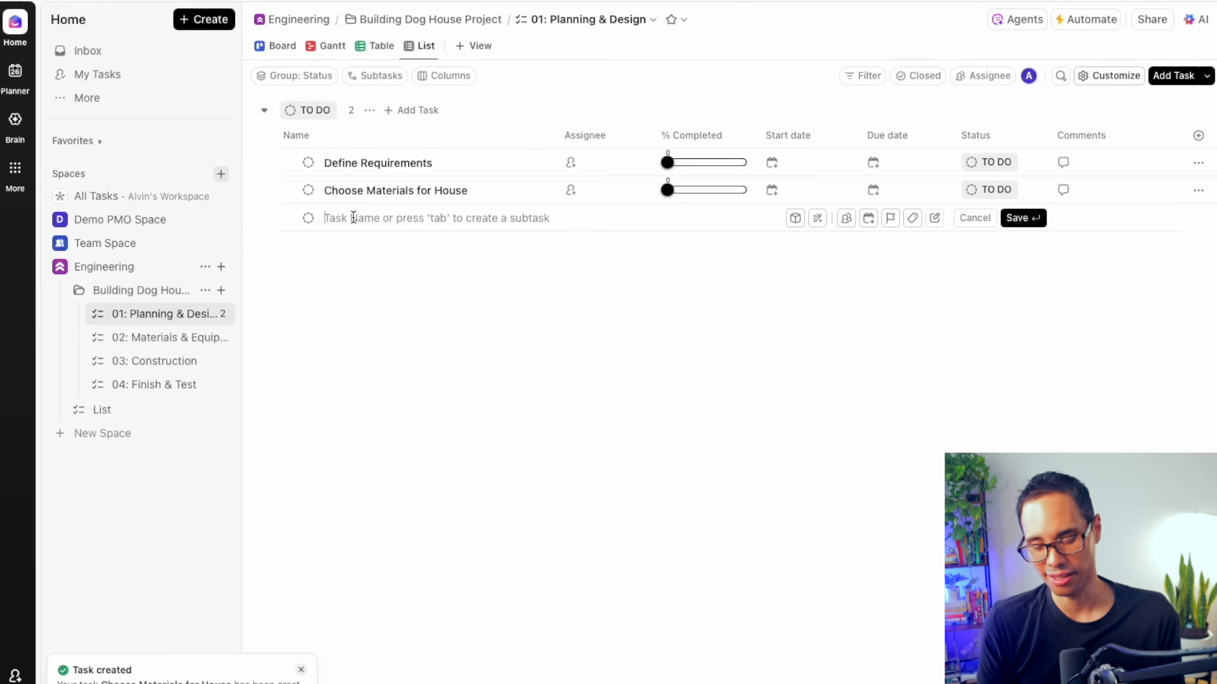
{"action": "type", "text": "Create Simple Design Sketch"}
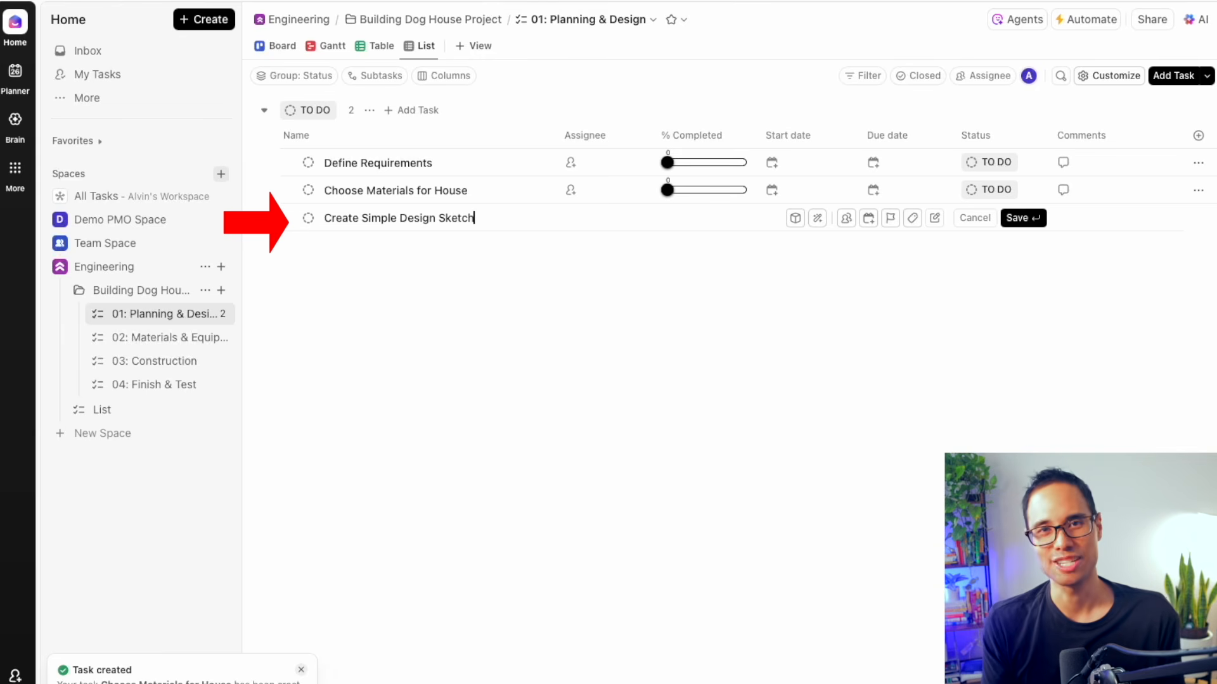
{"action": "key", "text": "Return"}
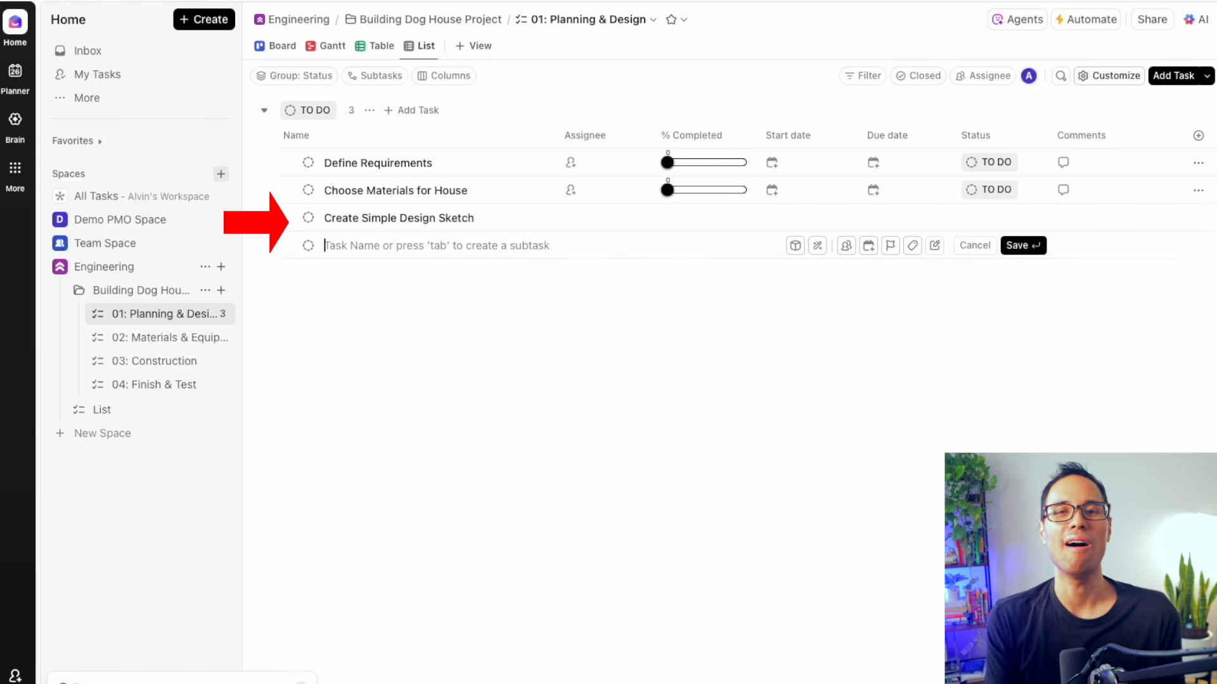
{"action": "left_click", "coordinate": [299, 672]}
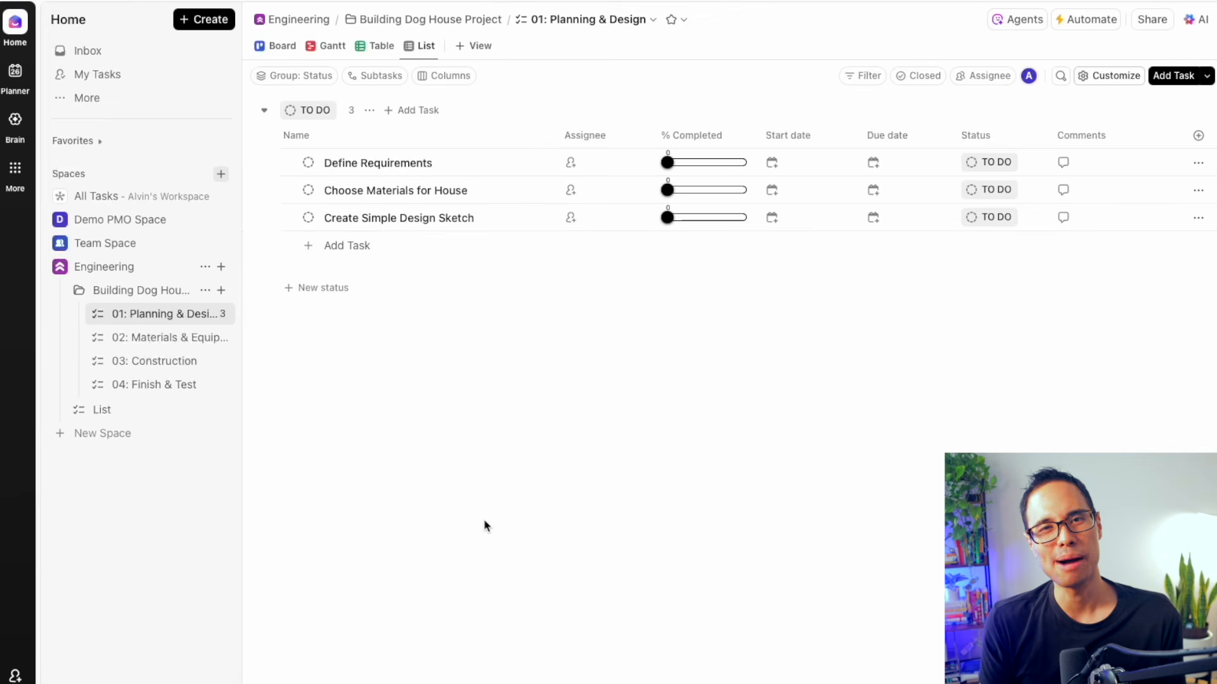
Step: Add "MS: Draft Completed" as a Milestone after the tasks in the 01: Planning & Design list
{"action": "left_click", "coordinate": [440, 252]}
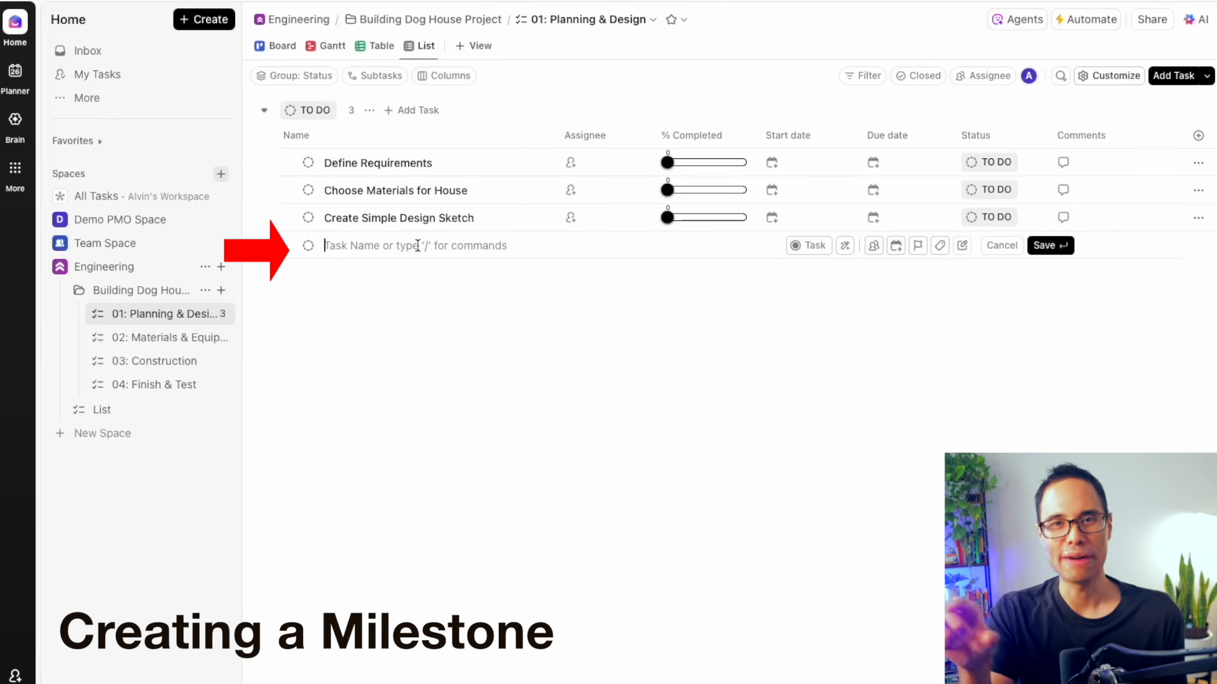
{"action": "type", "text": "MS: Draft Completed"}
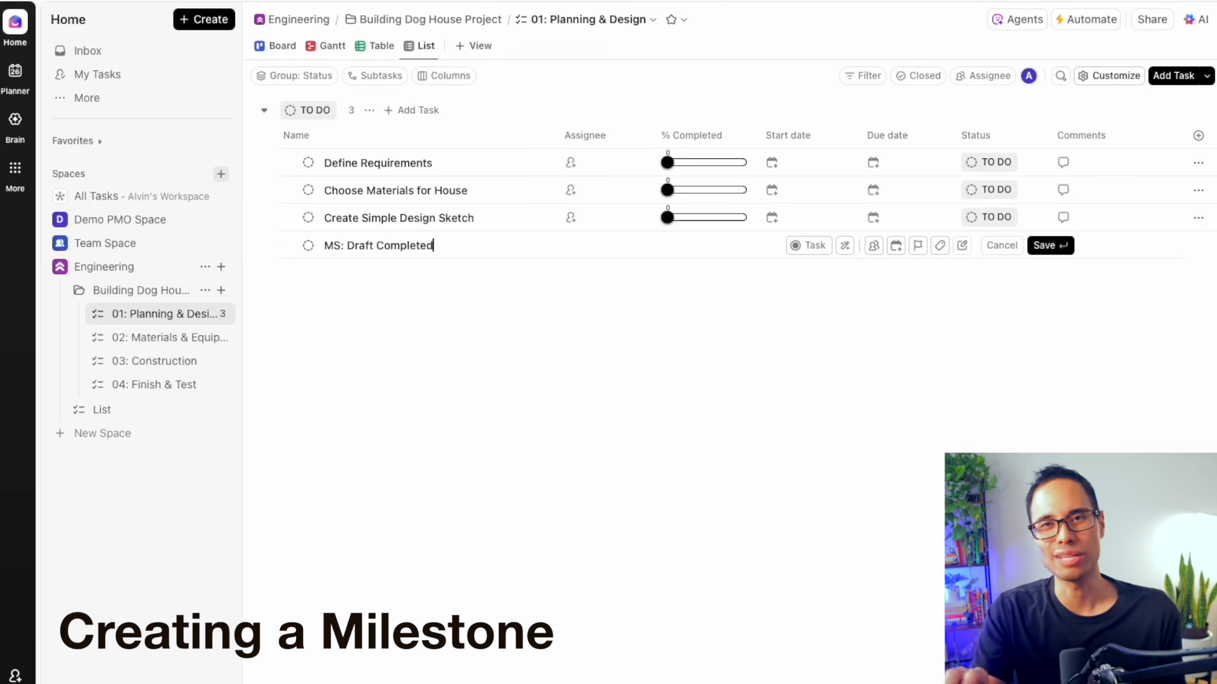
{"action": "left_click", "coordinate": [811, 249]}
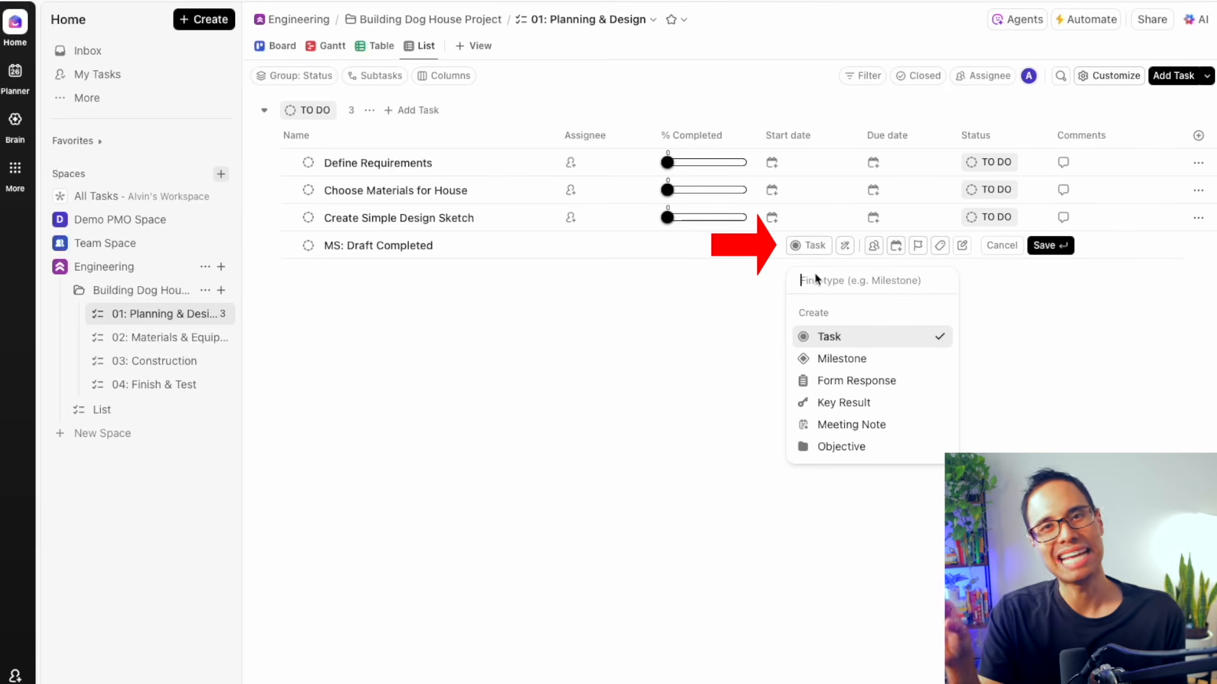
{"action": "left_click", "coordinate": [843, 359]}
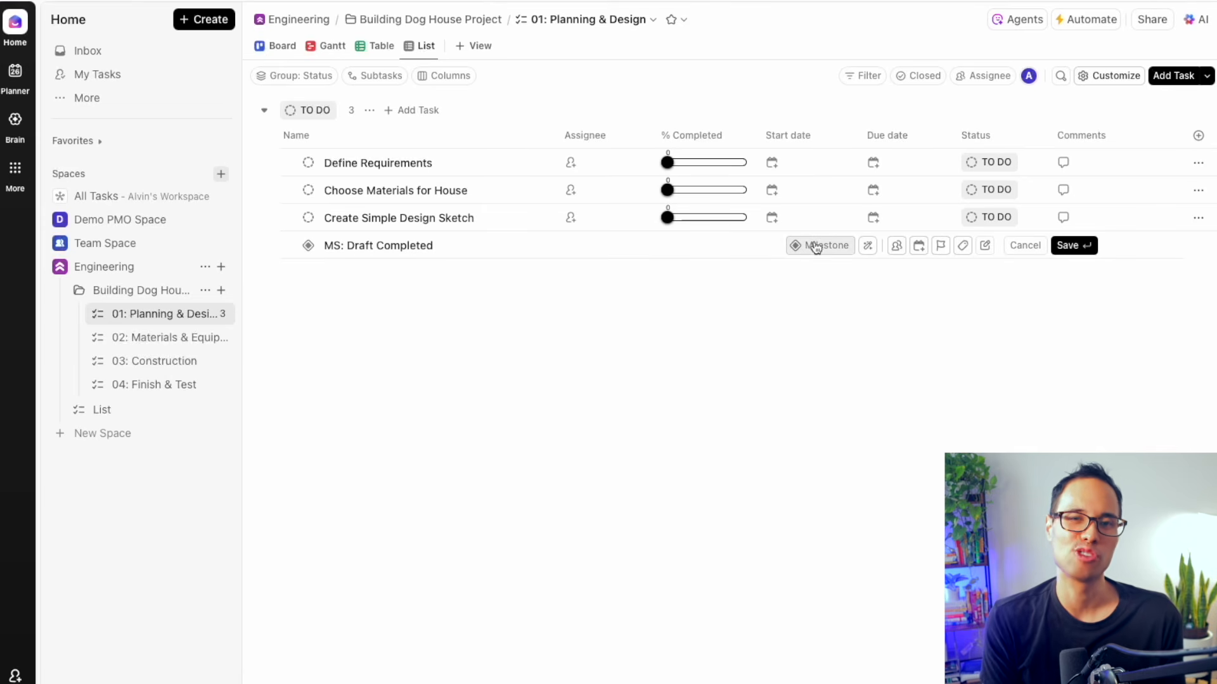
{"action": "left_click", "coordinate": [1068, 246]}
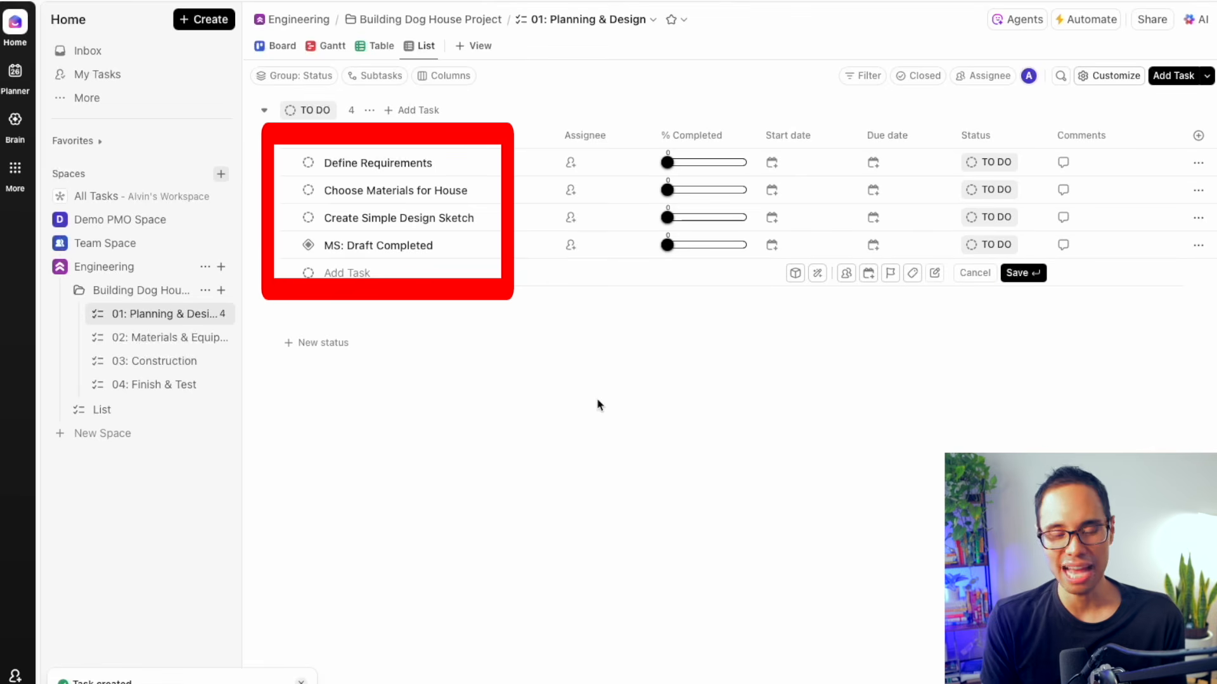
{"action": "left_click", "coordinate": [802, 500]}
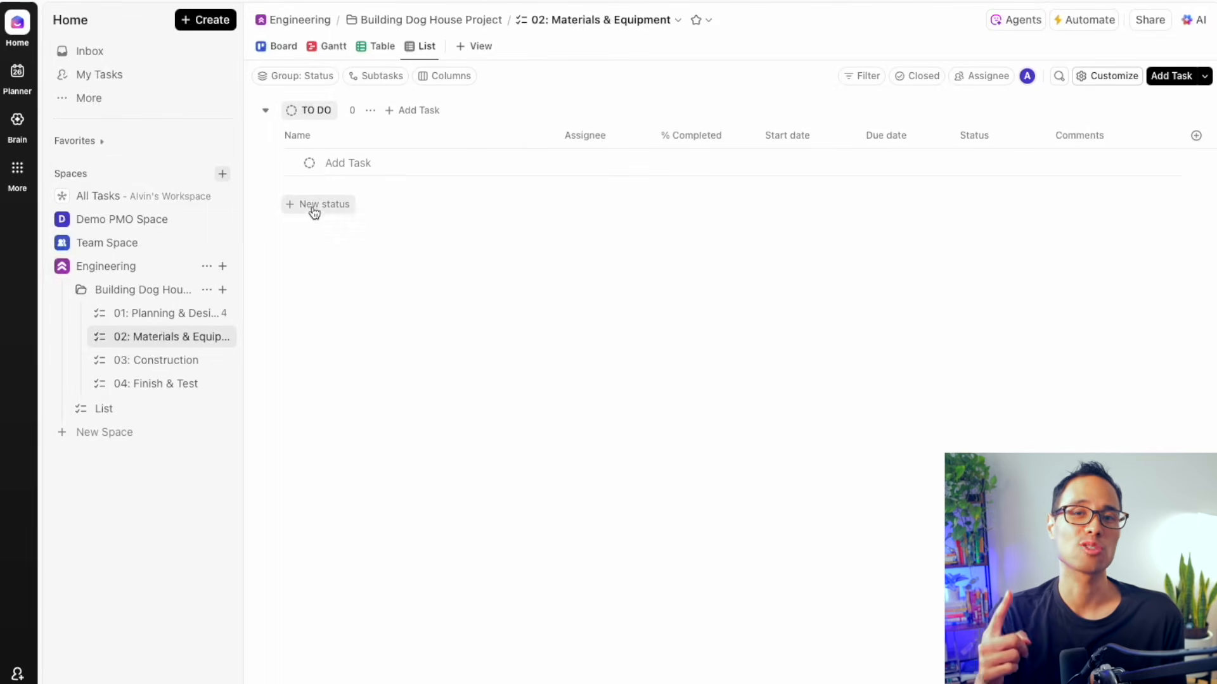
Step: Add the task "Purchase Wooden Panels" to the 02: Materials & Equipment list
{"action": "left_click", "coordinate": [358, 165]}
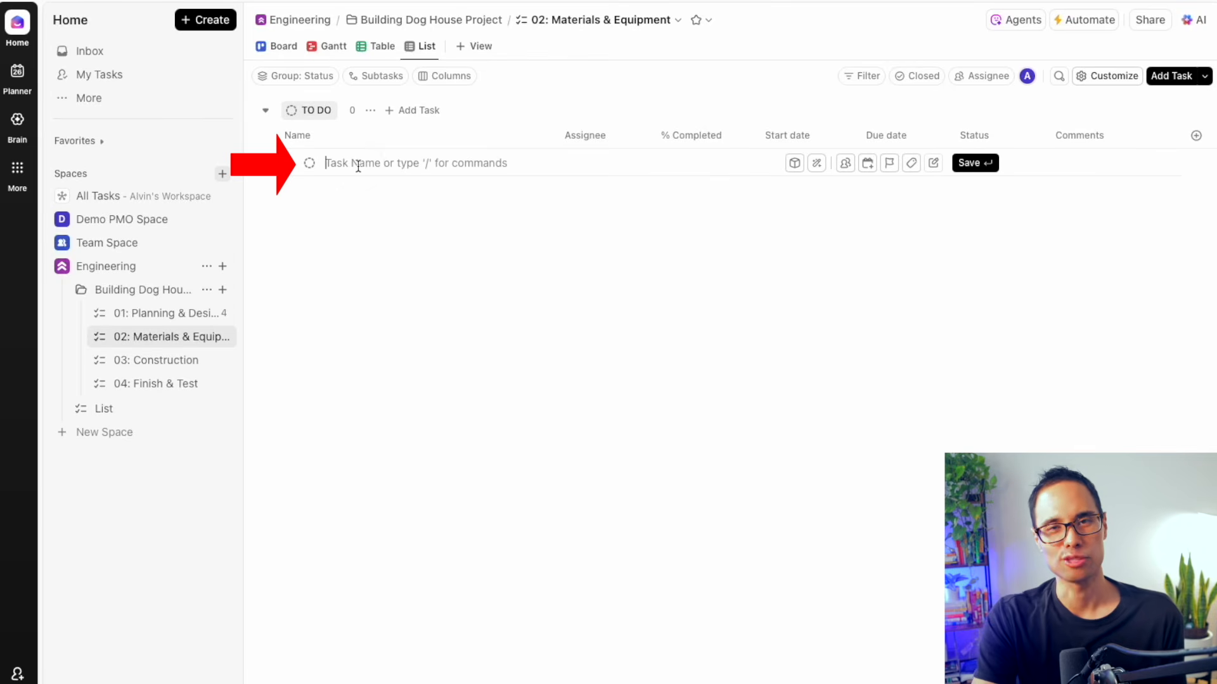
{"action": "type", "text": "Pur"}
{"action": "key", "text": "BackSpace"}
{"action": "key", "text": "BackSpace"}
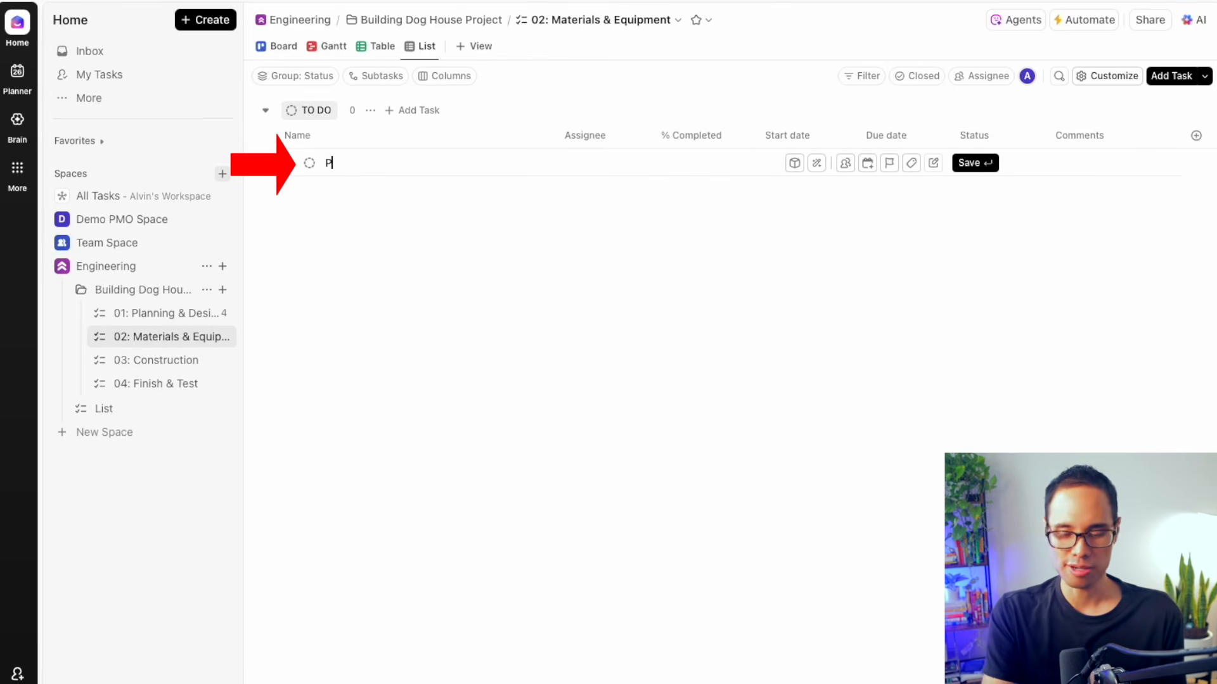
{"action": "type", "text": "urchase Wooden Panel"}
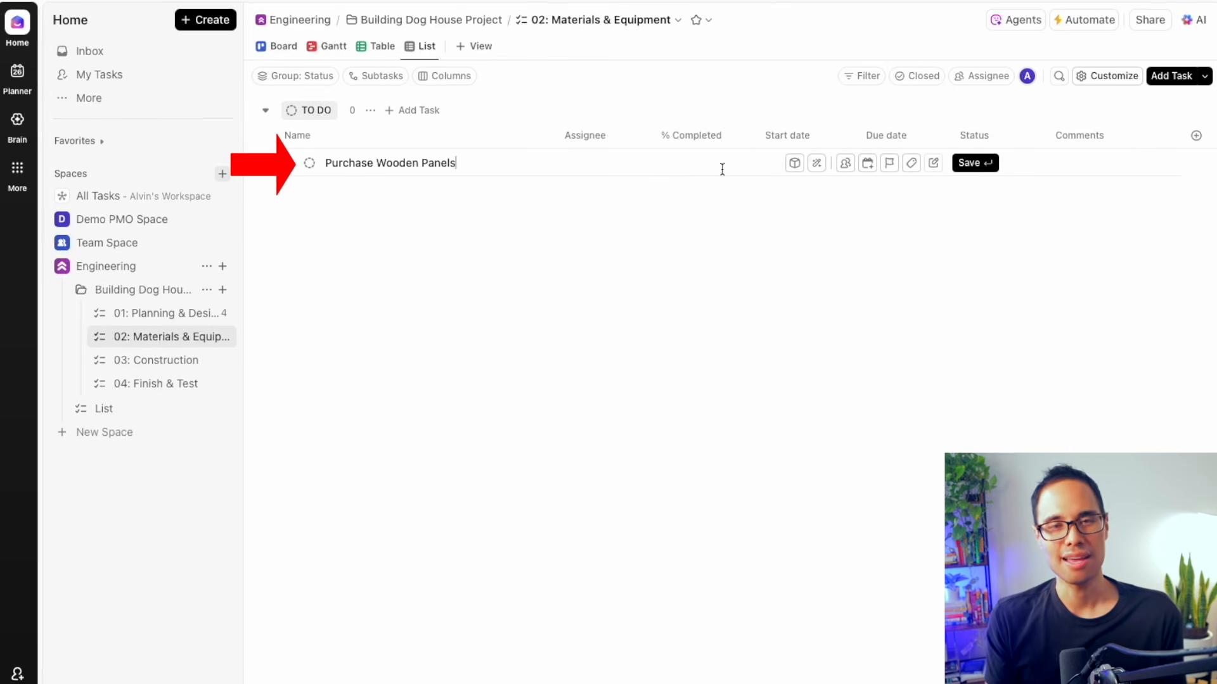
{"action": "type", "text": "s"}
{"action": "left_click", "coordinate": [971, 162]}
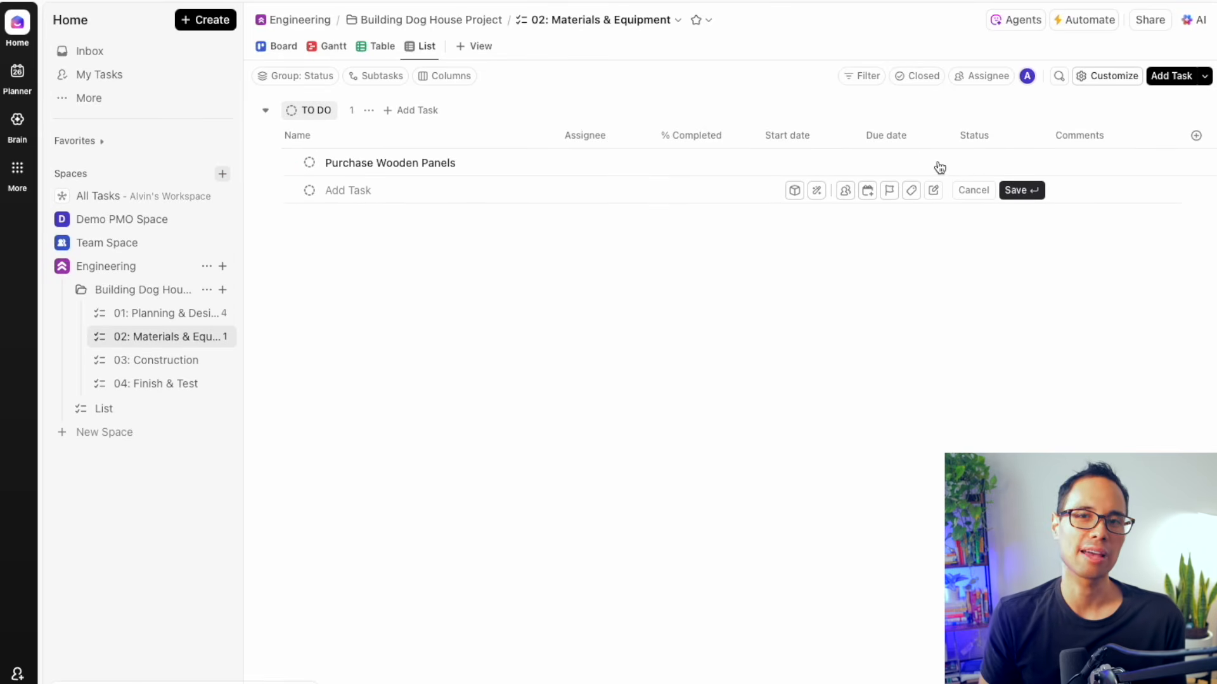
Step: Add the task "Buy Items (Nails & Screws)" below Purchase Wooden Panels in the 02: Materials & Equipment list
{"action": "left_click", "coordinate": [372, 194]}
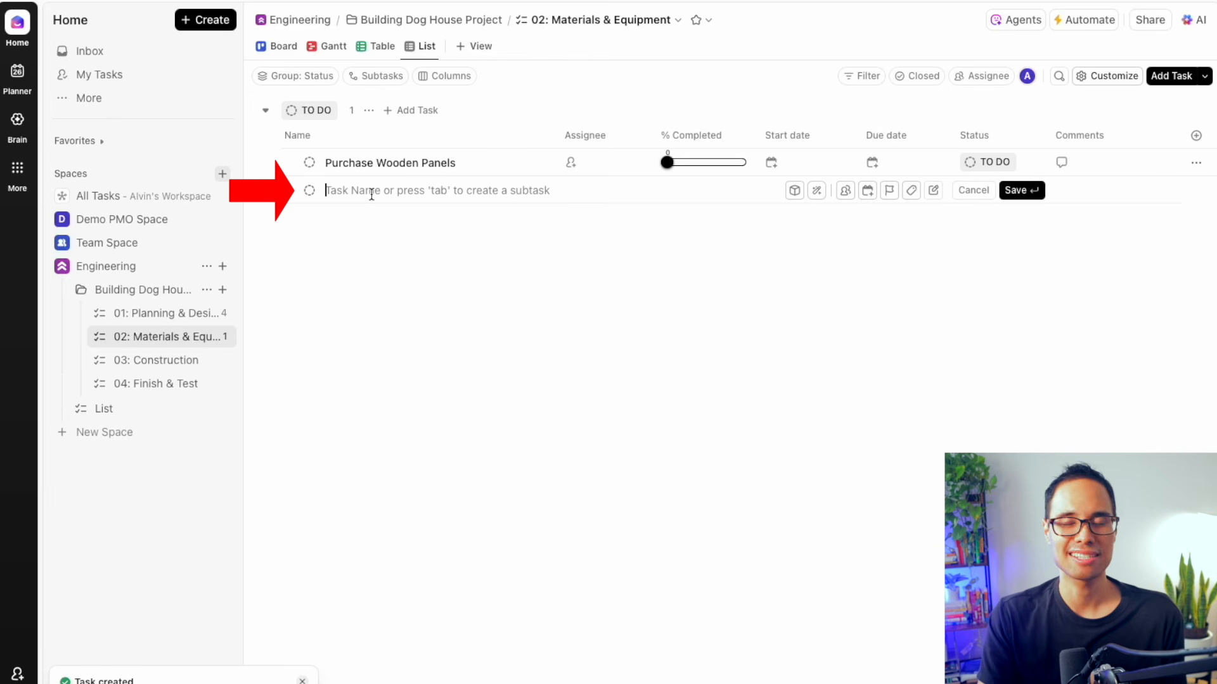
{"action": "type", "text": "V"}
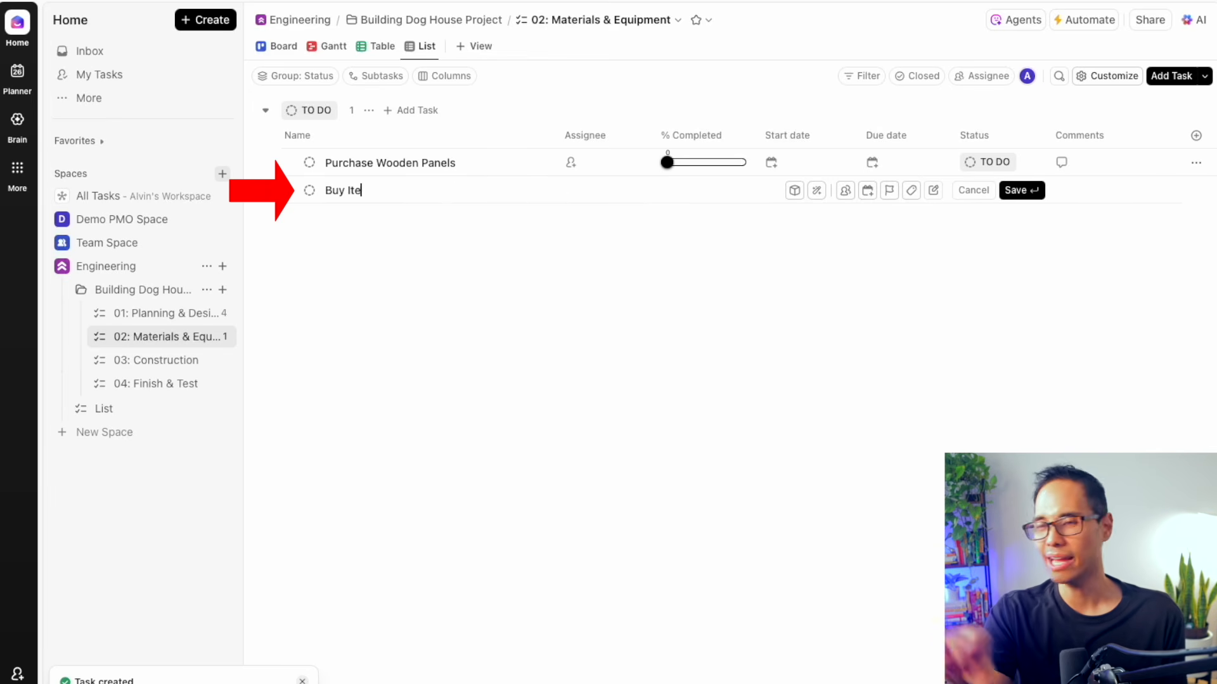
{"action": "type", "text": "uy Items (Nails & Screws"}
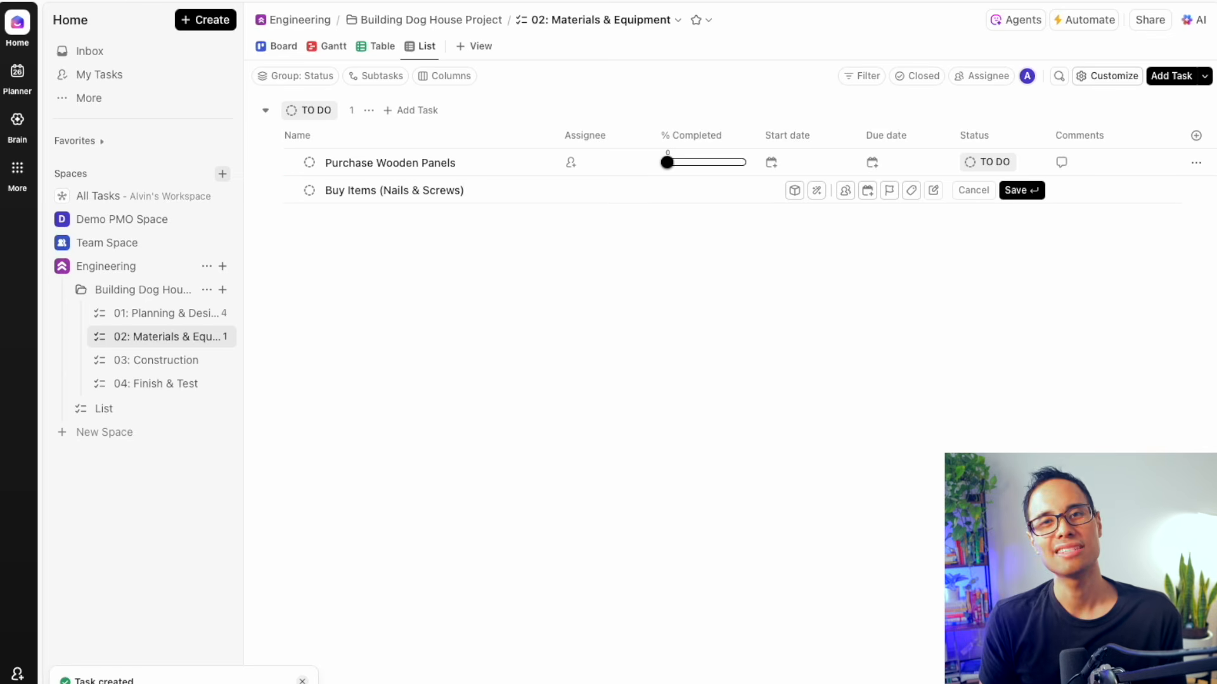
{"action": "left_click", "coordinate": [1020, 190]}
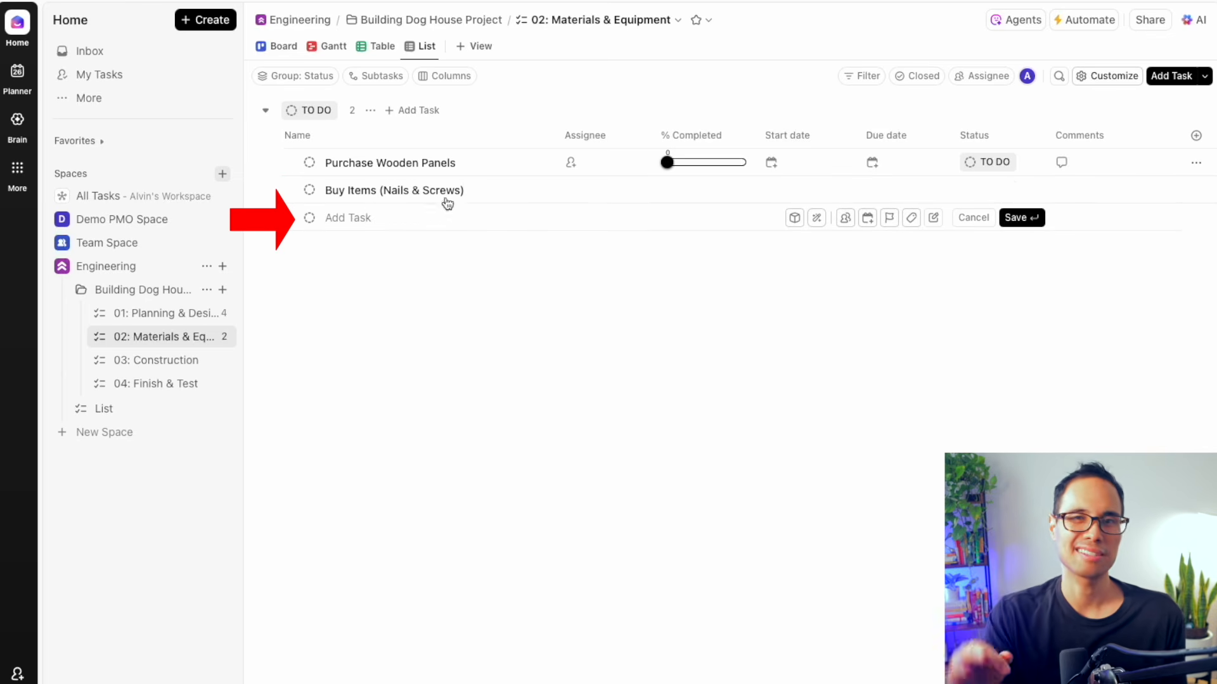
Step: Add the tasks "Get Paint & Waterproof Coating" and "Gather All Equipment" at the end of the 02: Materials & Equipment list
{"action": "left_click", "coordinate": [345, 215]}
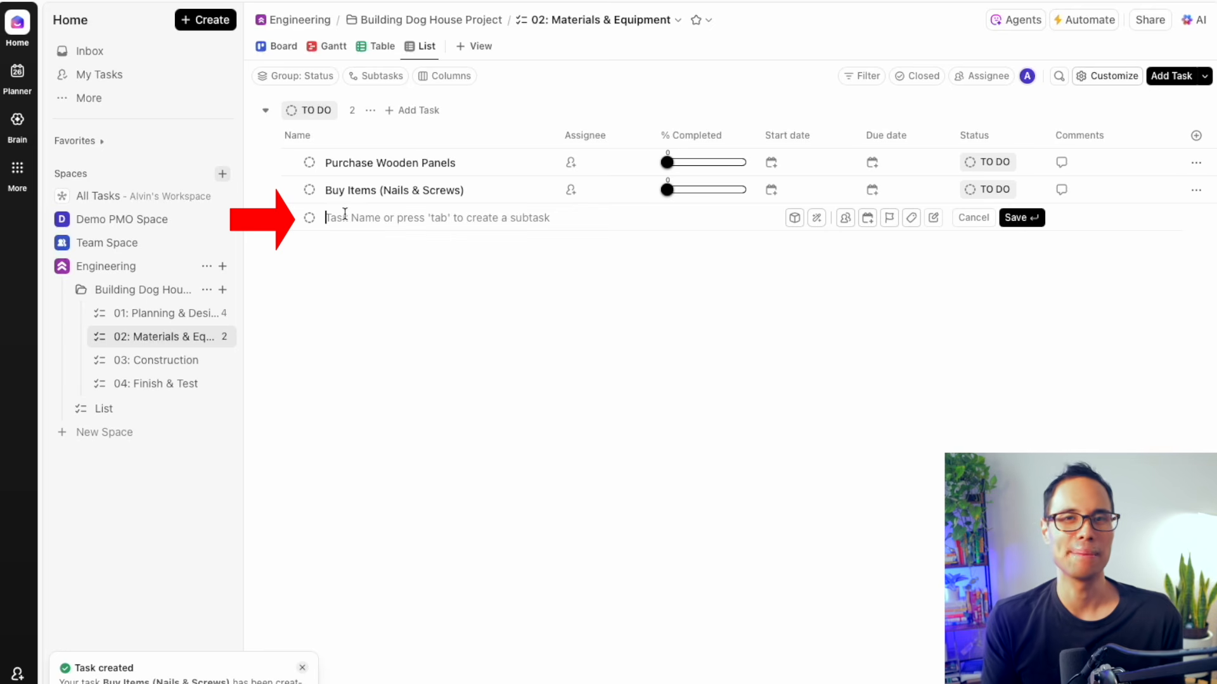
{"action": "type", "text": "Get Paint & Waterproof Coating"}
{"action": "left_click", "coordinate": [1019, 217]}
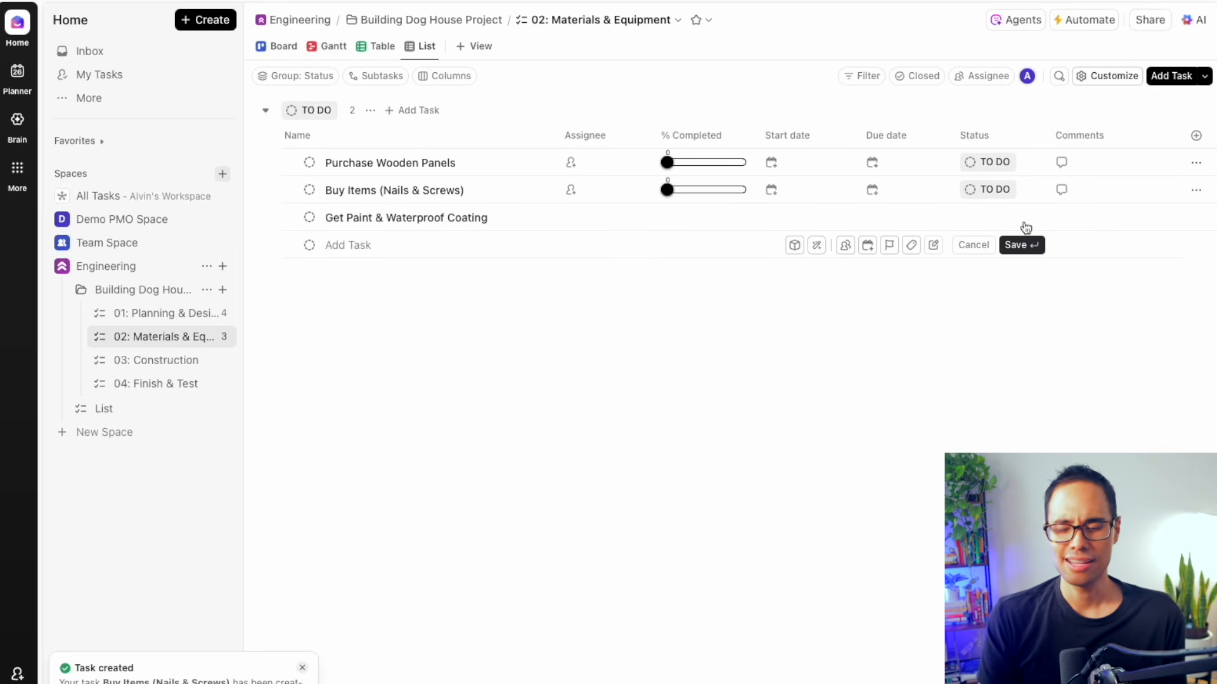
{"action": "type", "text": "Gather All Equipment"}
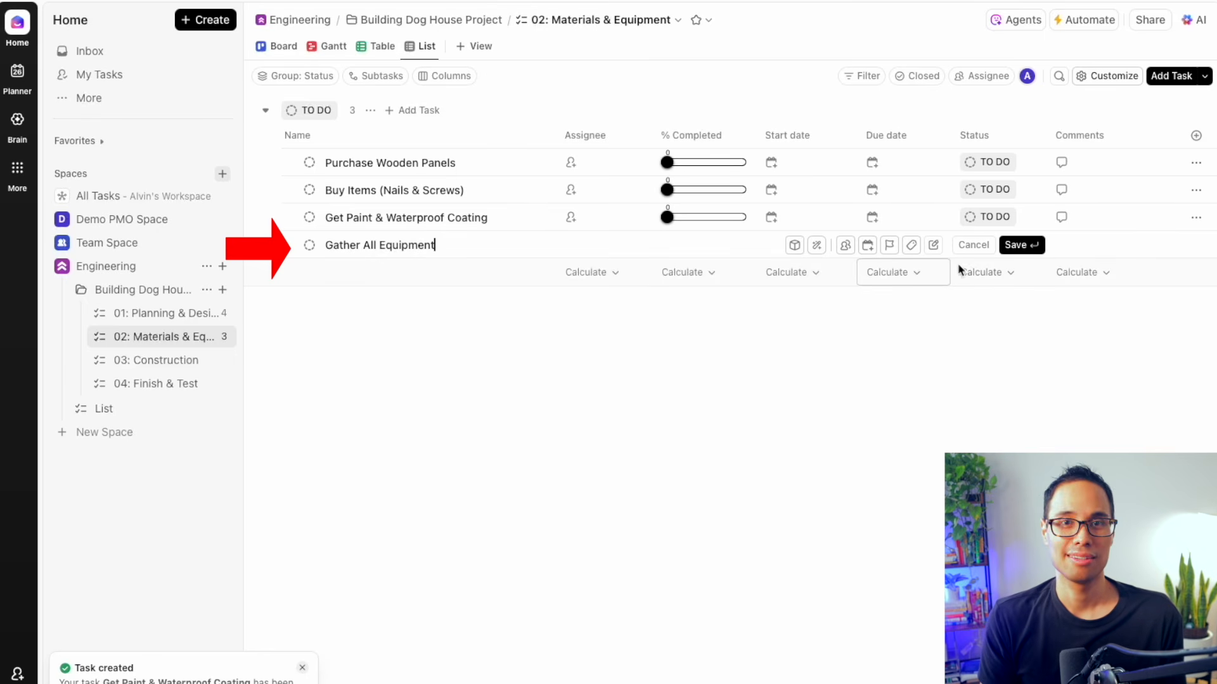
{"action": "left_click", "coordinate": [1020, 245]}
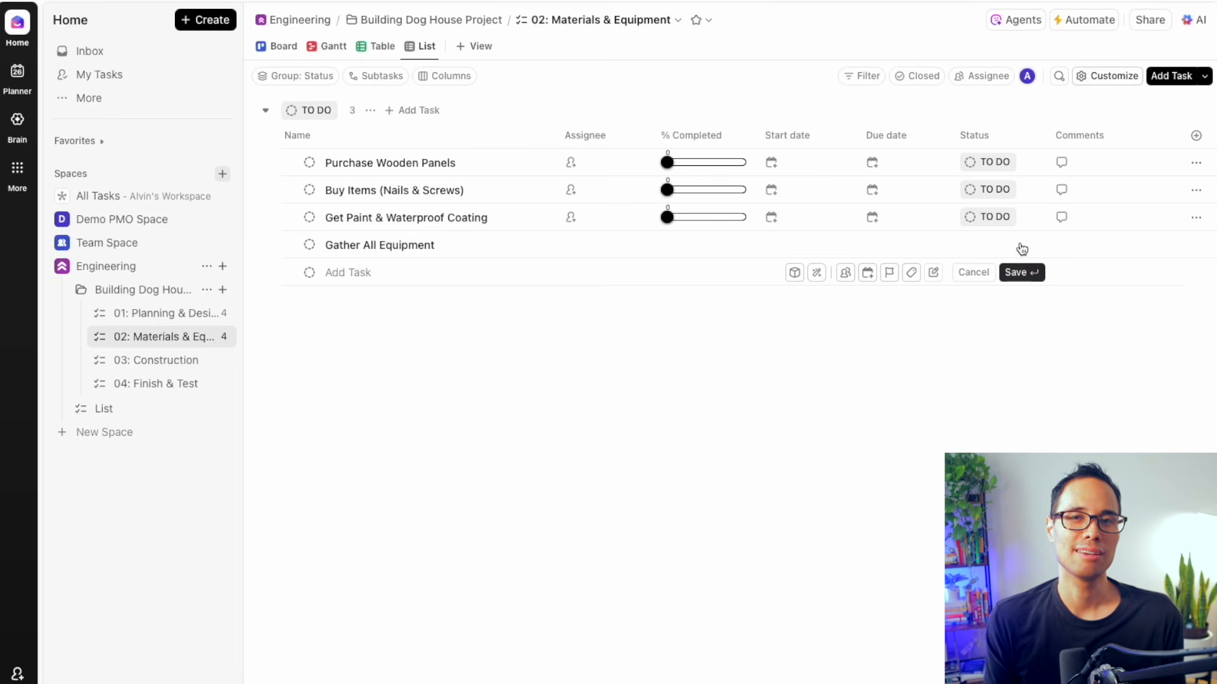
{"action": "left_click", "coordinate": [408, 466]}
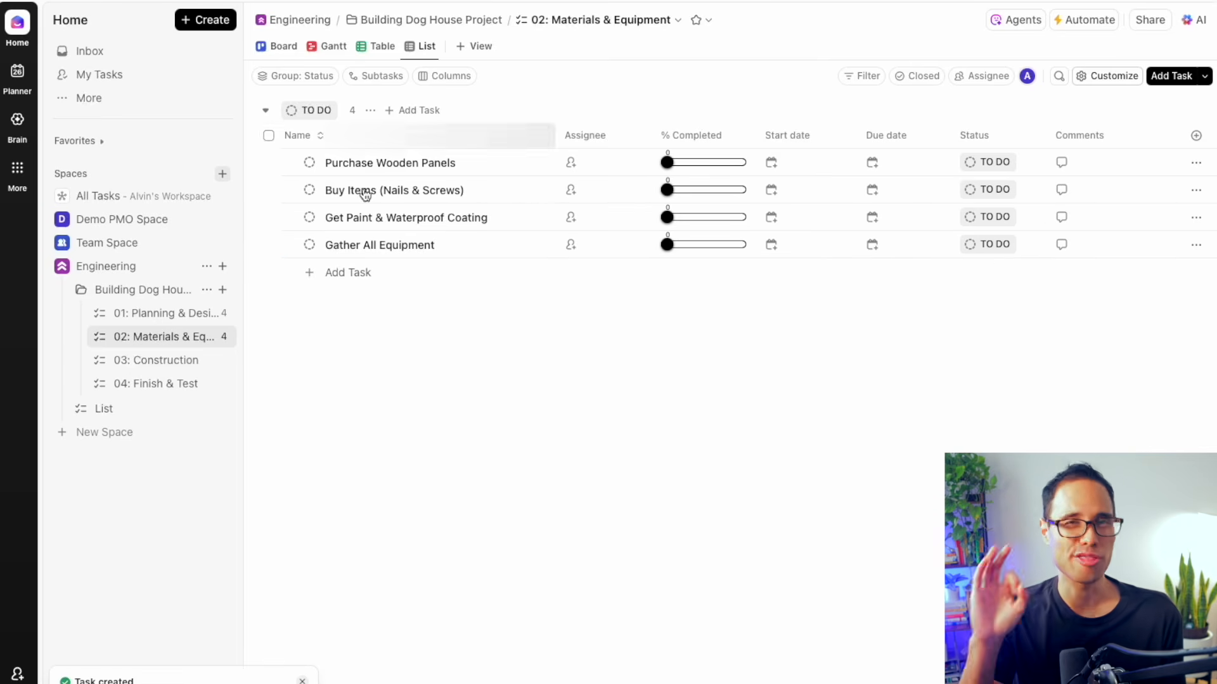
Step: Add the tasks "Build Home Base" and "Build Home Walls" to the 03: Construction list
{"action": "left_click", "coordinate": [152, 359]}
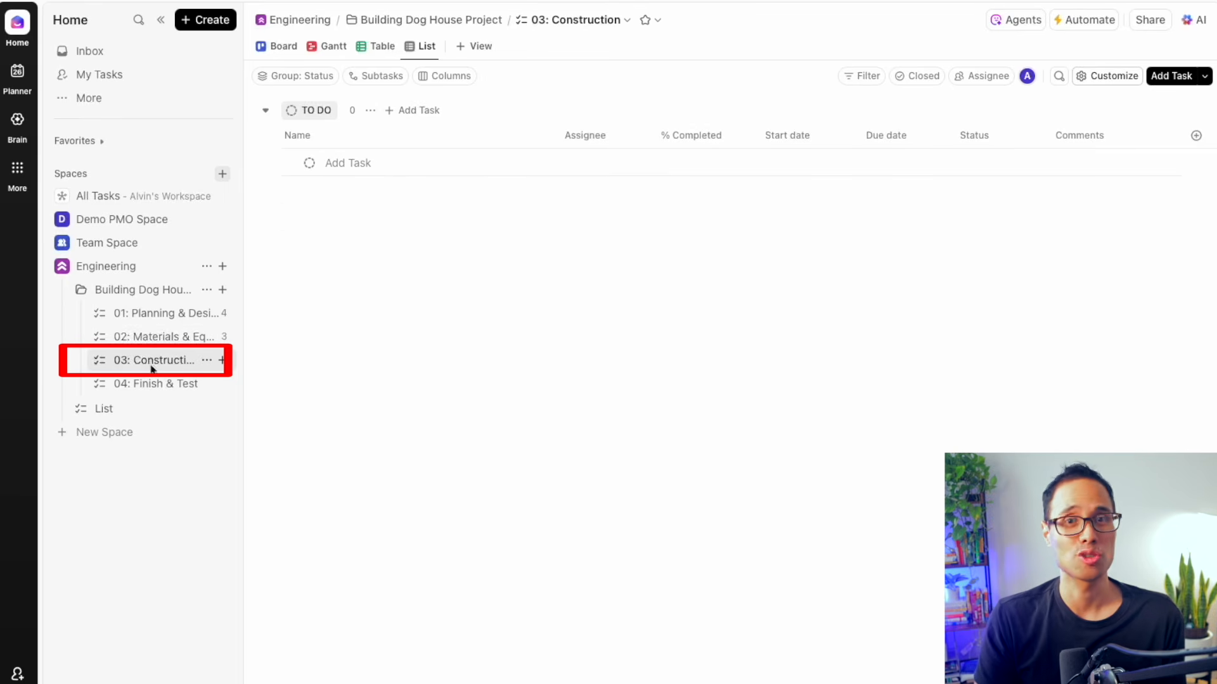
{"action": "left_click", "coordinate": [360, 163]}
{"action": "type", "text": "Build Home Base"}
{"action": "left_click", "coordinate": [972, 163]}
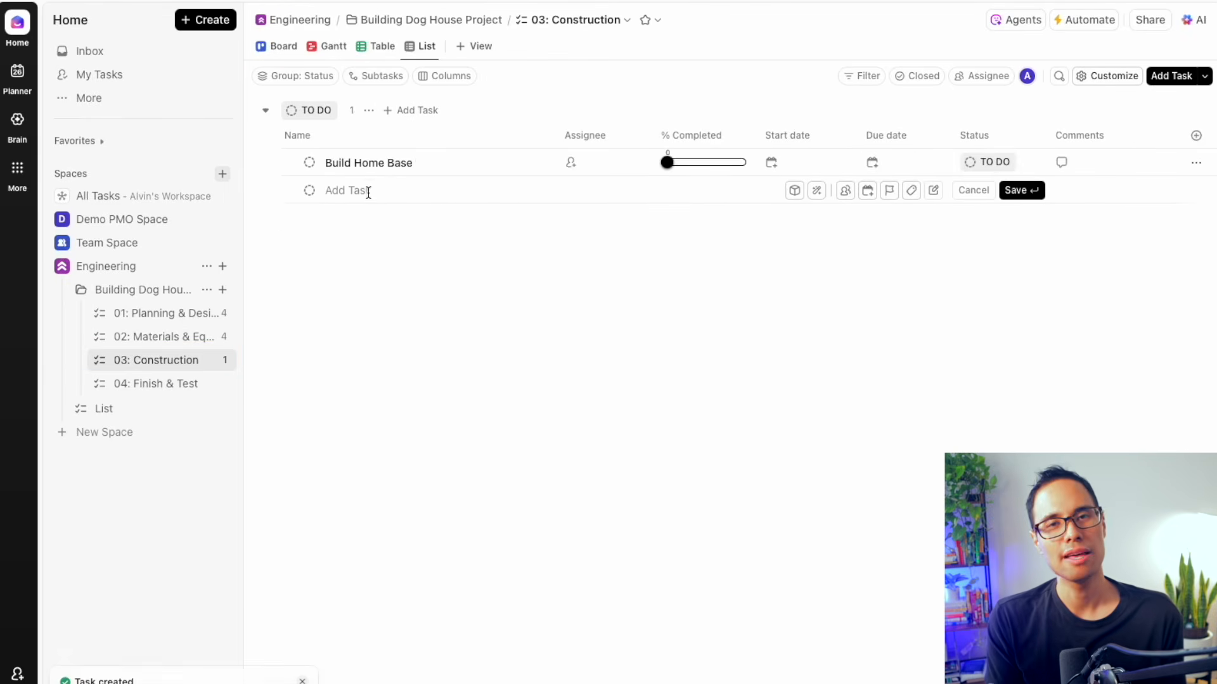
{"action": "type", "text": "Build Home Walls"}
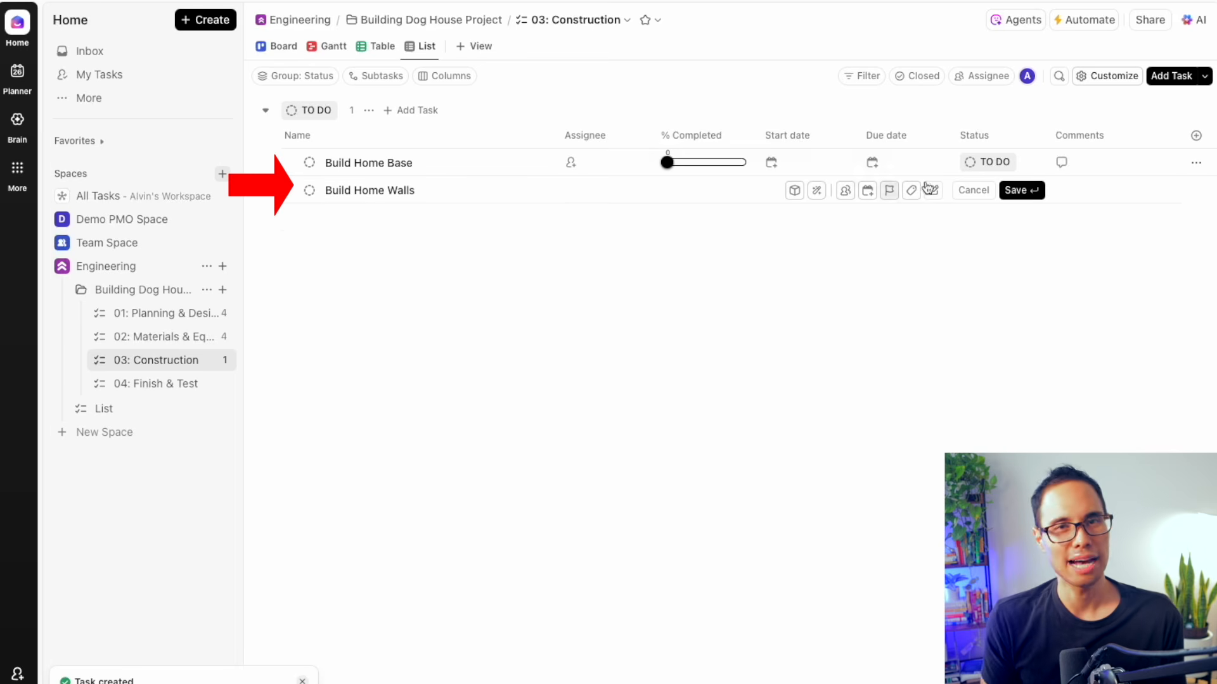
{"action": "left_click", "coordinate": [1022, 190]}
Step: Add the task "Install Openings" below Build Home Walls in the 03: Construction list
{"action": "left_click", "coordinate": [380, 216]}
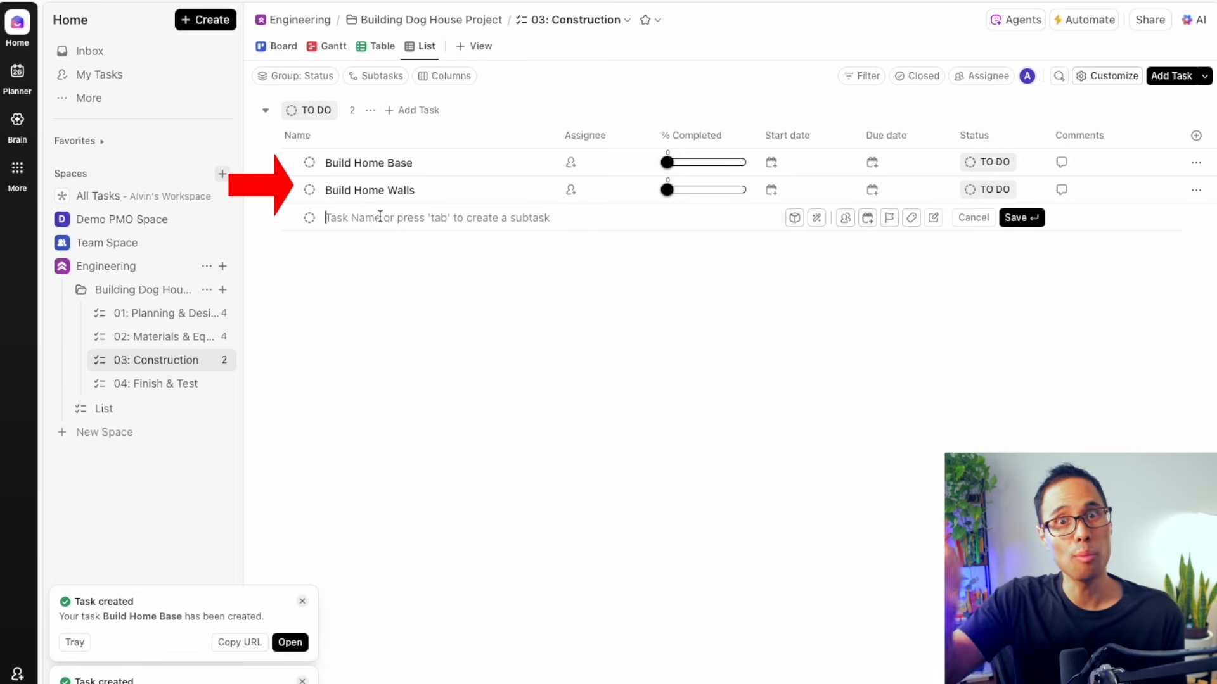
{"action": "type", "text": "Install"}
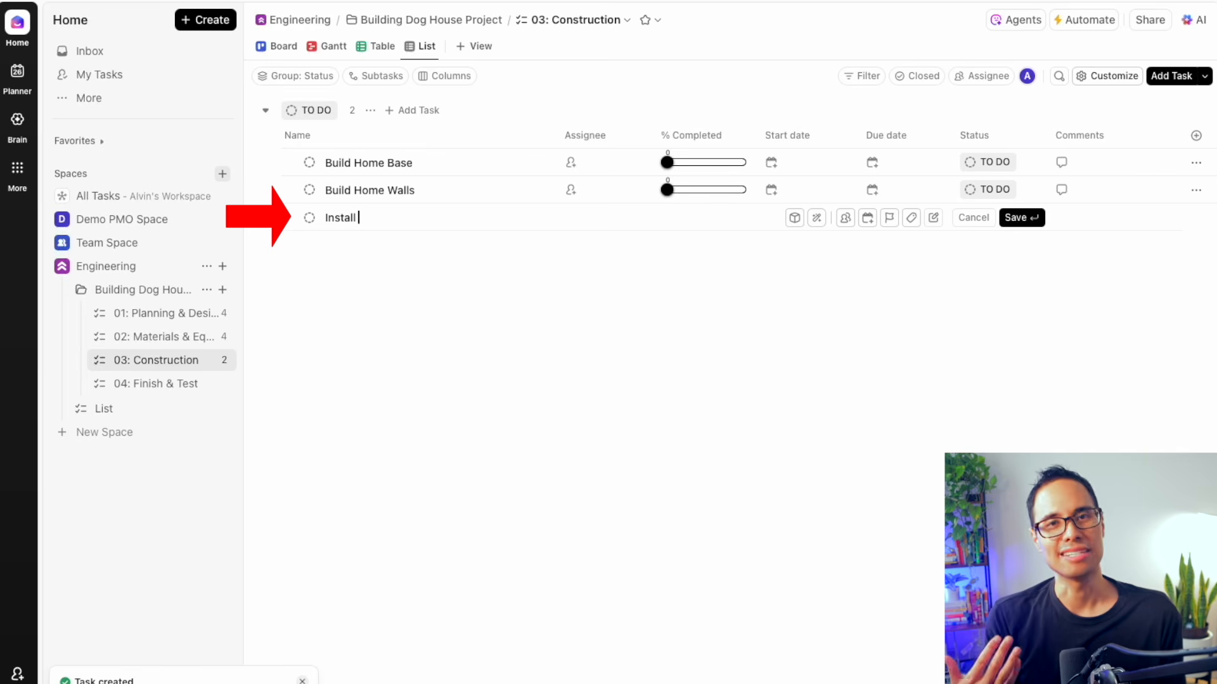
{"action": "type", "text": " Opening"}
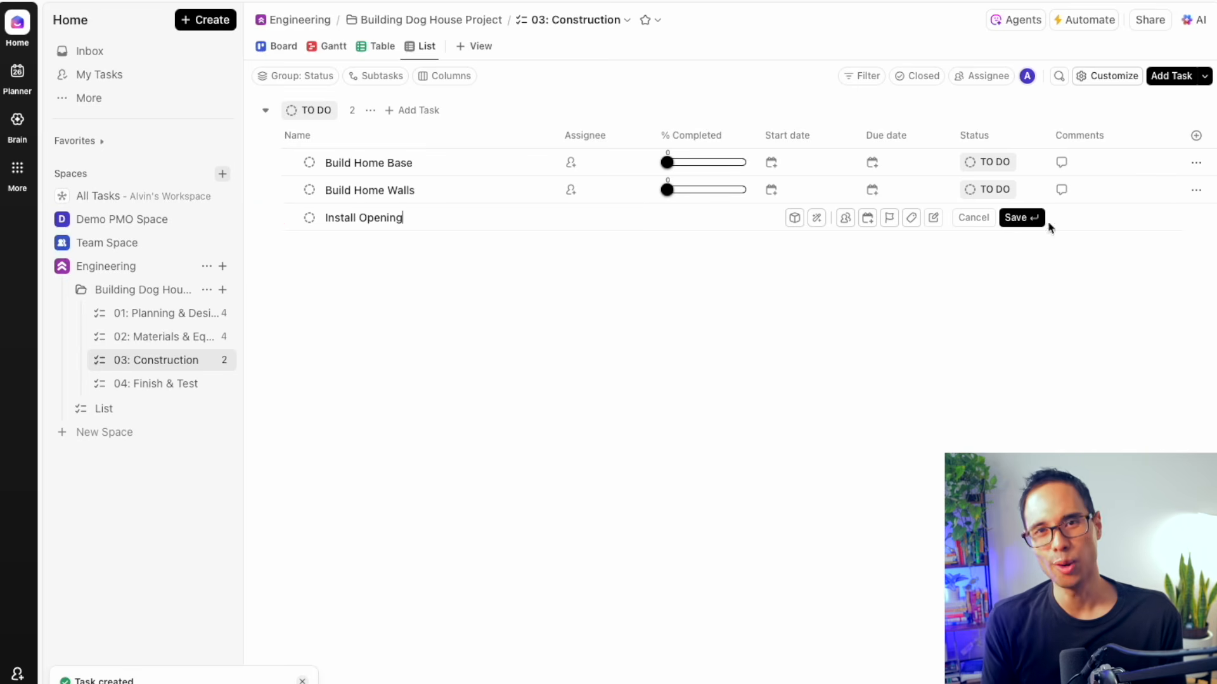
{"action": "type", "text": "s"}
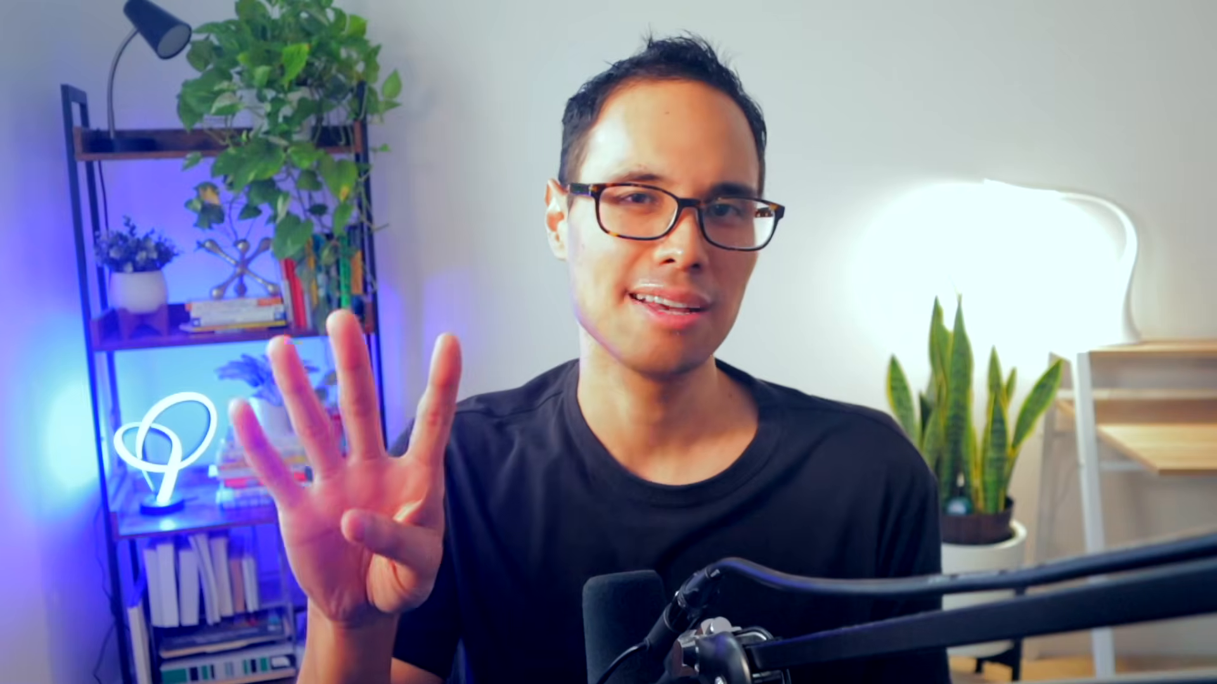
{"action": "key", "text": "Return"}
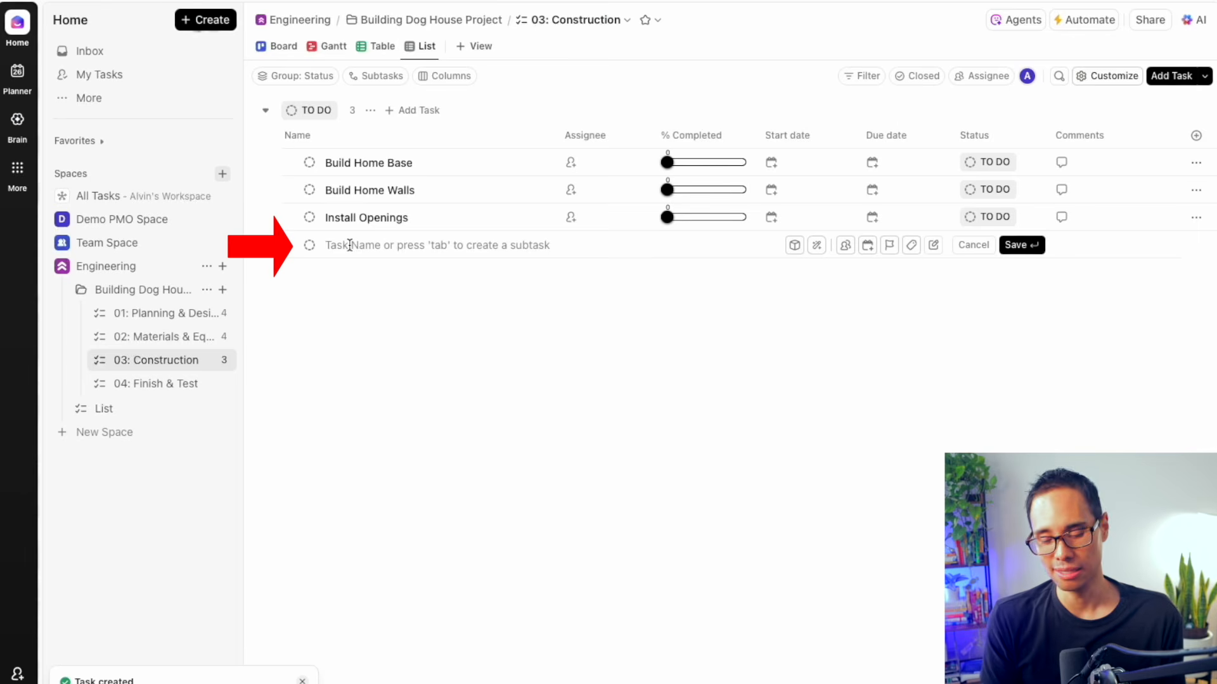
Step: Add the tasks "Assemble Home Roof" and "Connect Panels" at the end of the 03: Construction list
{"action": "type", "text": "Assemble Home Roof"}
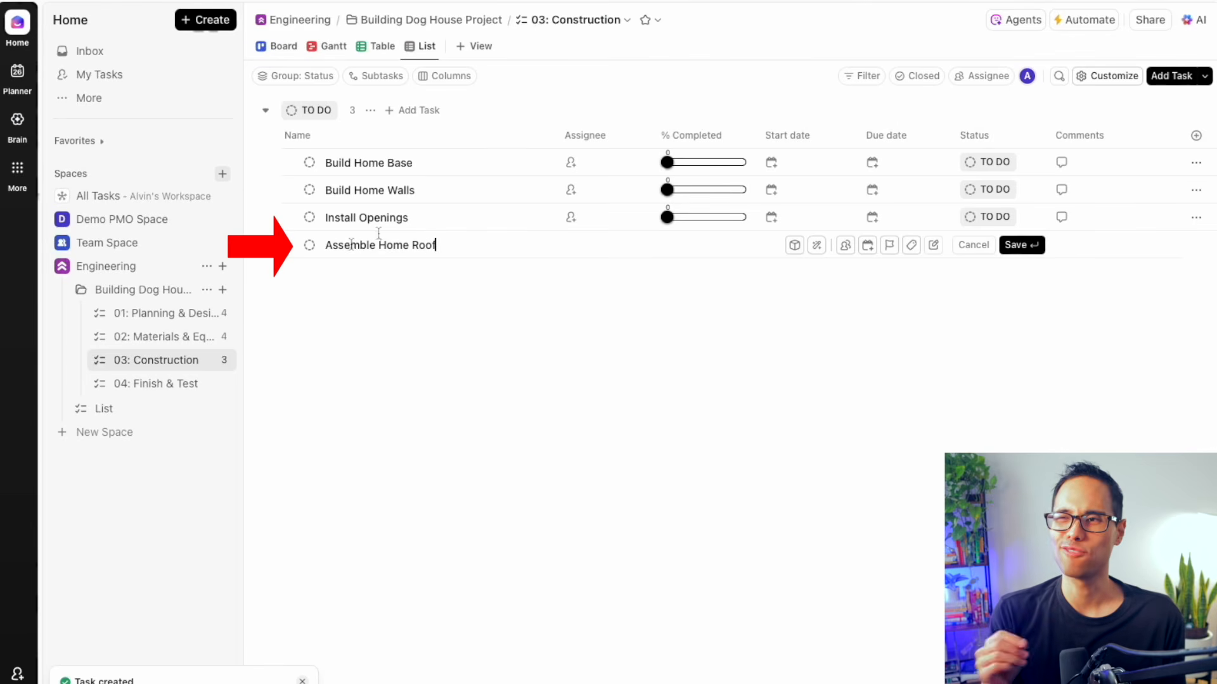
{"action": "left_click", "coordinate": [1021, 247]}
{"action": "left_click", "coordinate": [381, 272]}
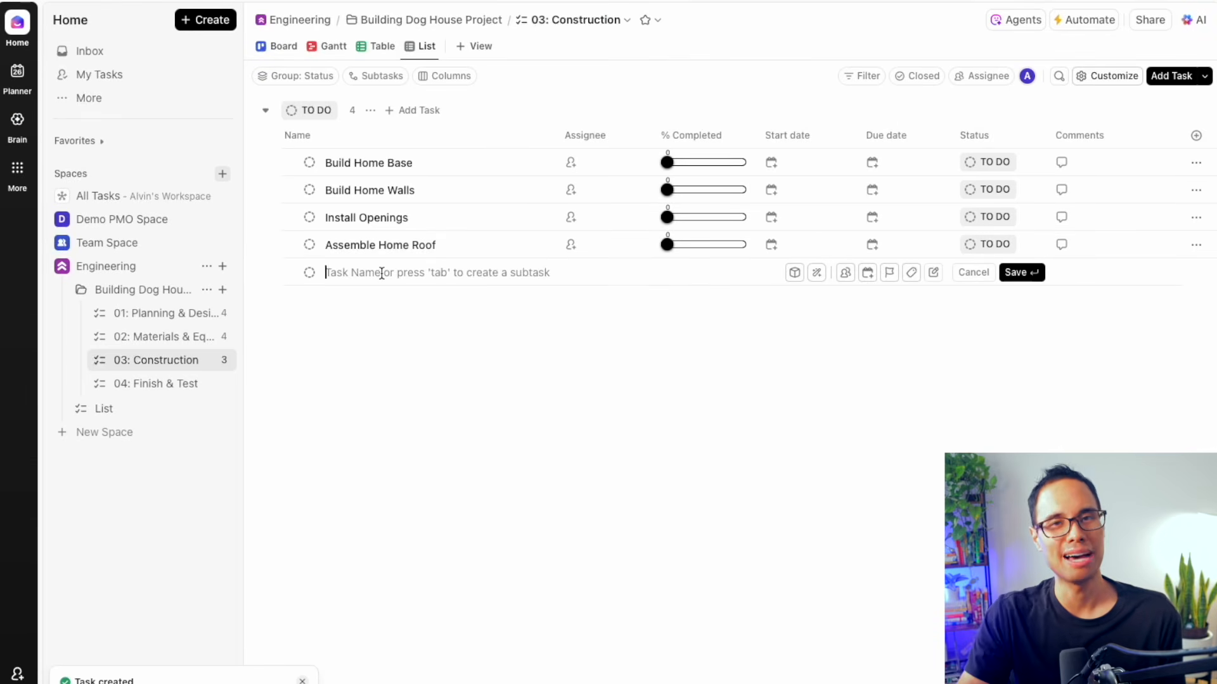
{"action": "type", "text": "Connect Panels"}
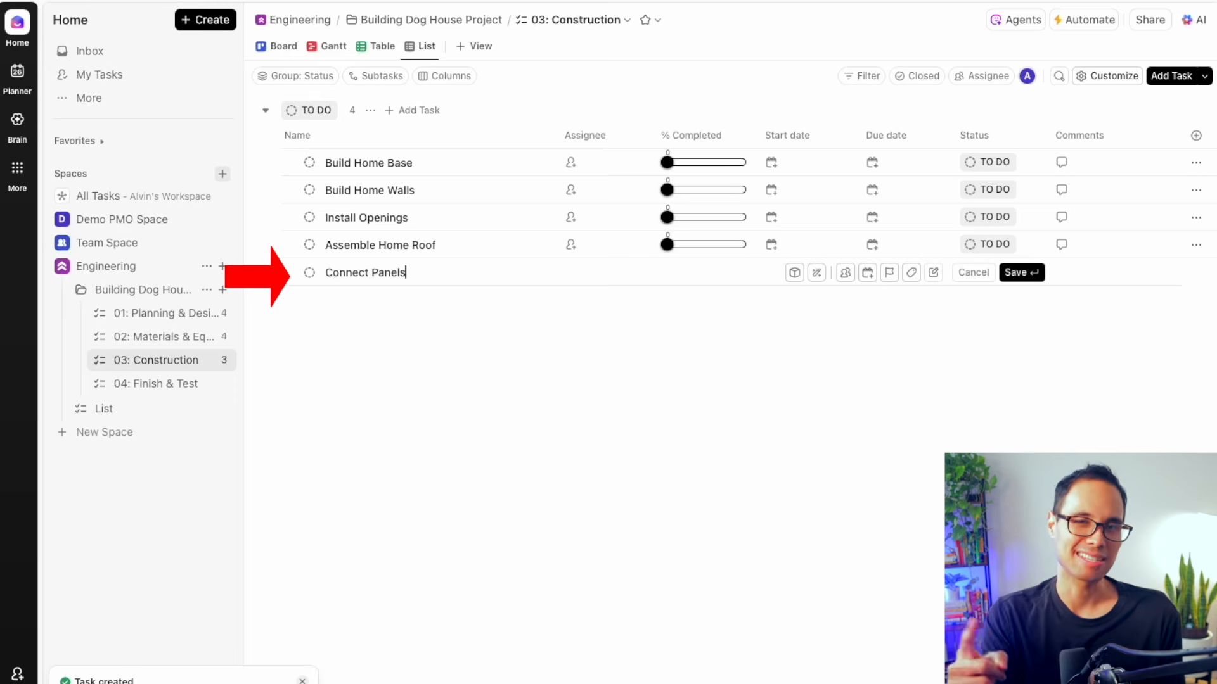
{"action": "left_click", "coordinate": [1021, 273]}
{"action": "left_click", "coordinate": [506, 459]}
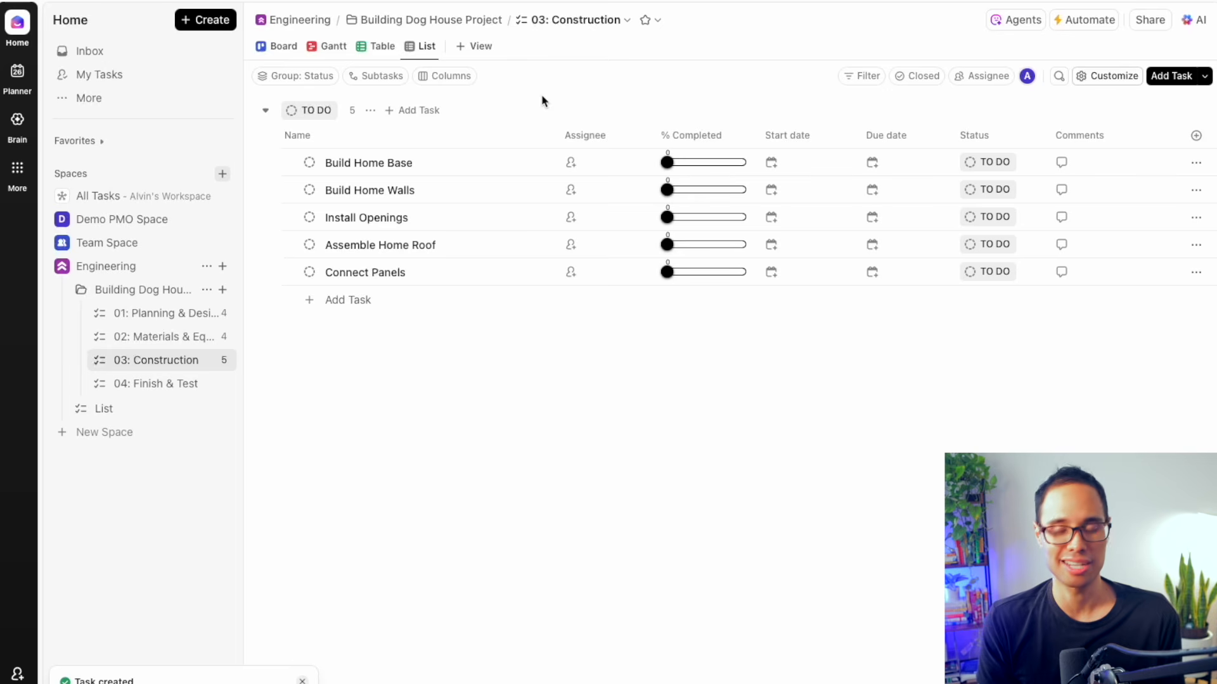
Step: Add the tasks "Sand Edges of All Wooden Panels" and "Apply Paint & Coating" to the 04: Finish & Test list
{"action": "left_click", "coordinate": [153, 392]}
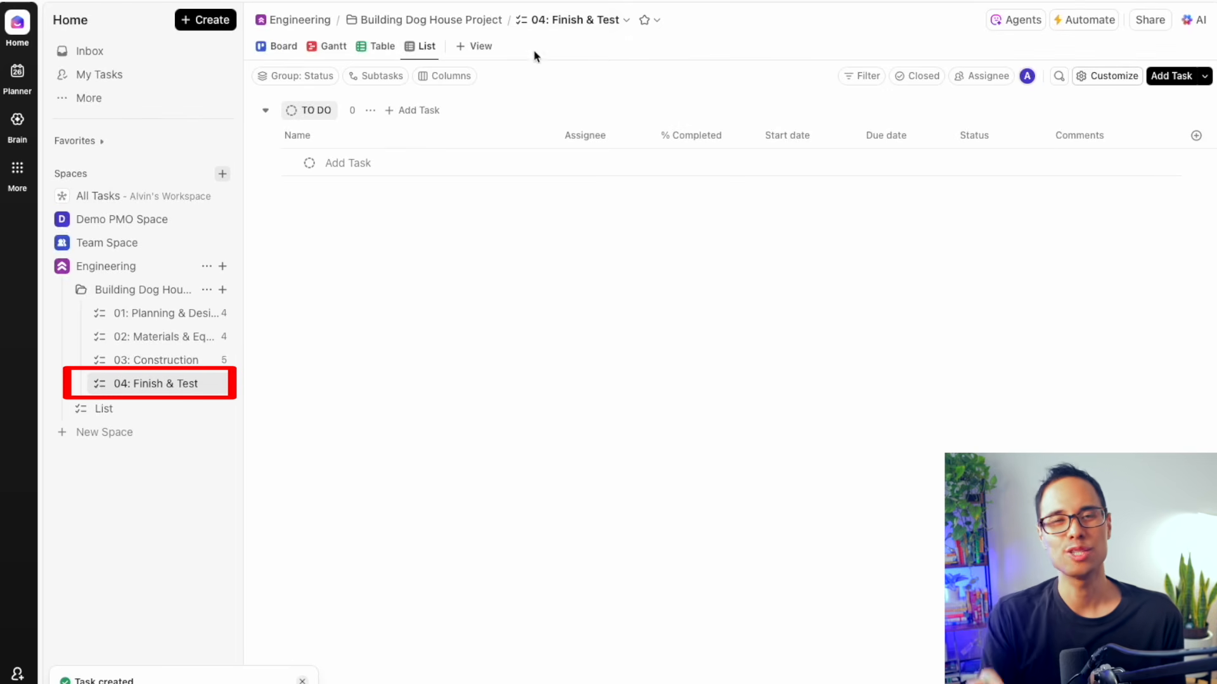
{"action": "left_click", "coordinate": [353, 163]}
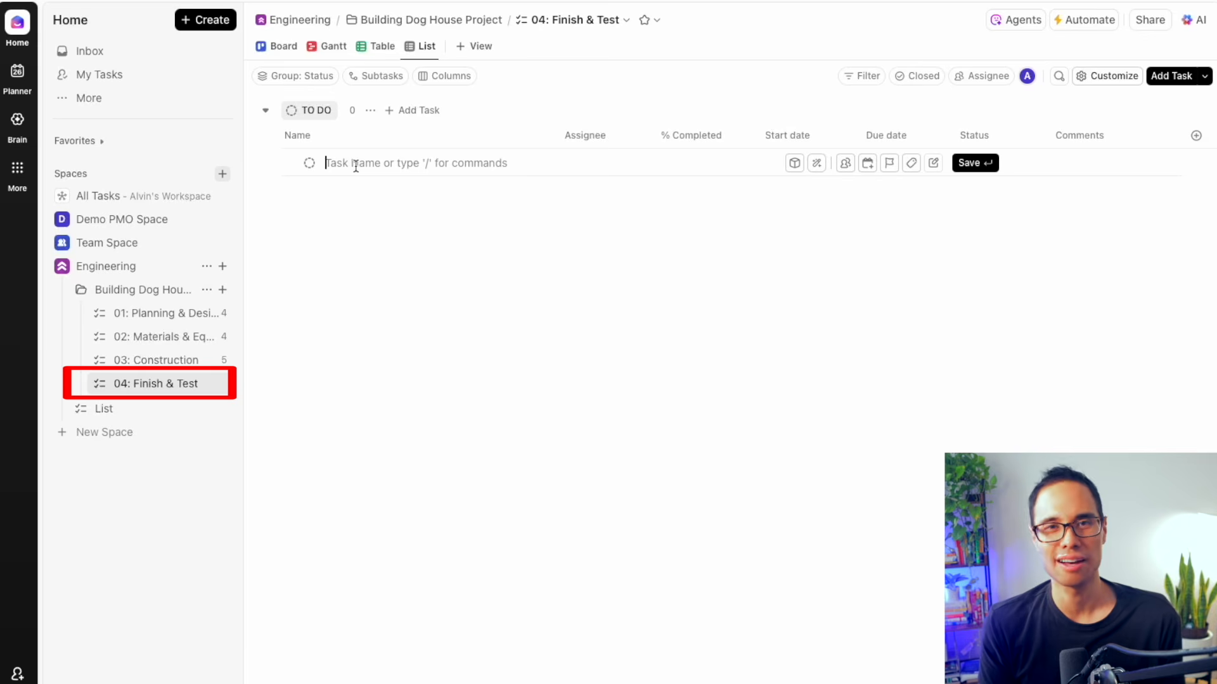
{"action": "type", "text": "Sand"}
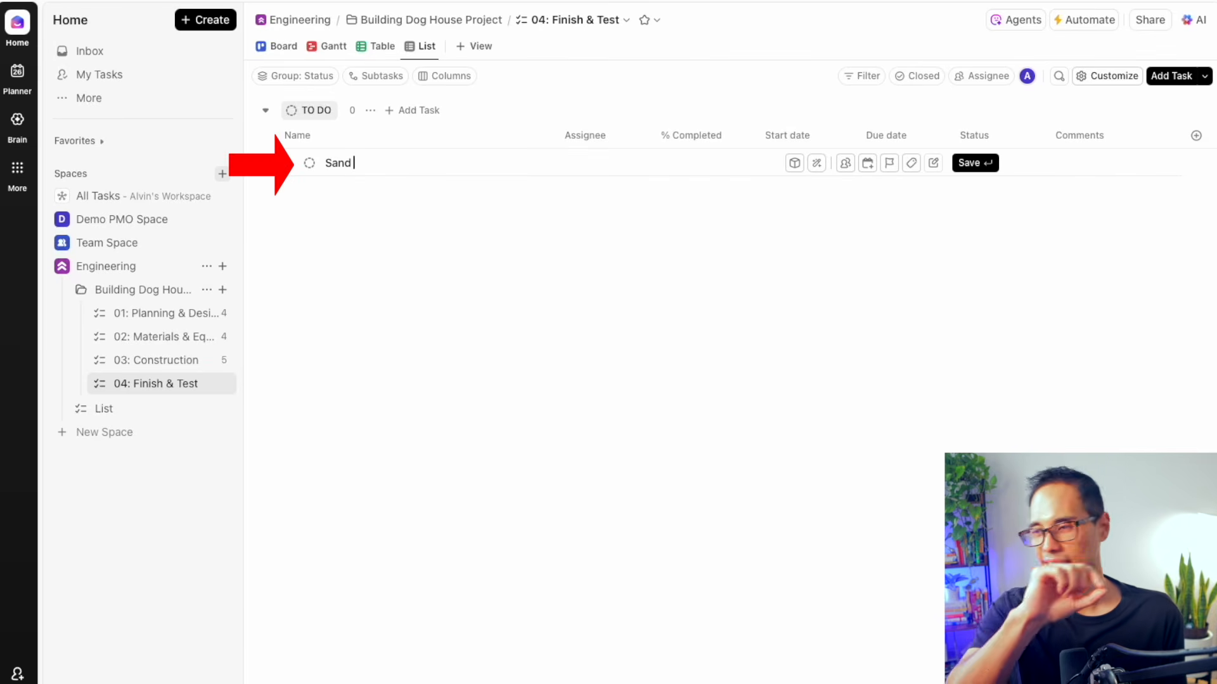
{"action": "type", "text": " Edges of All Wooden Panels"}
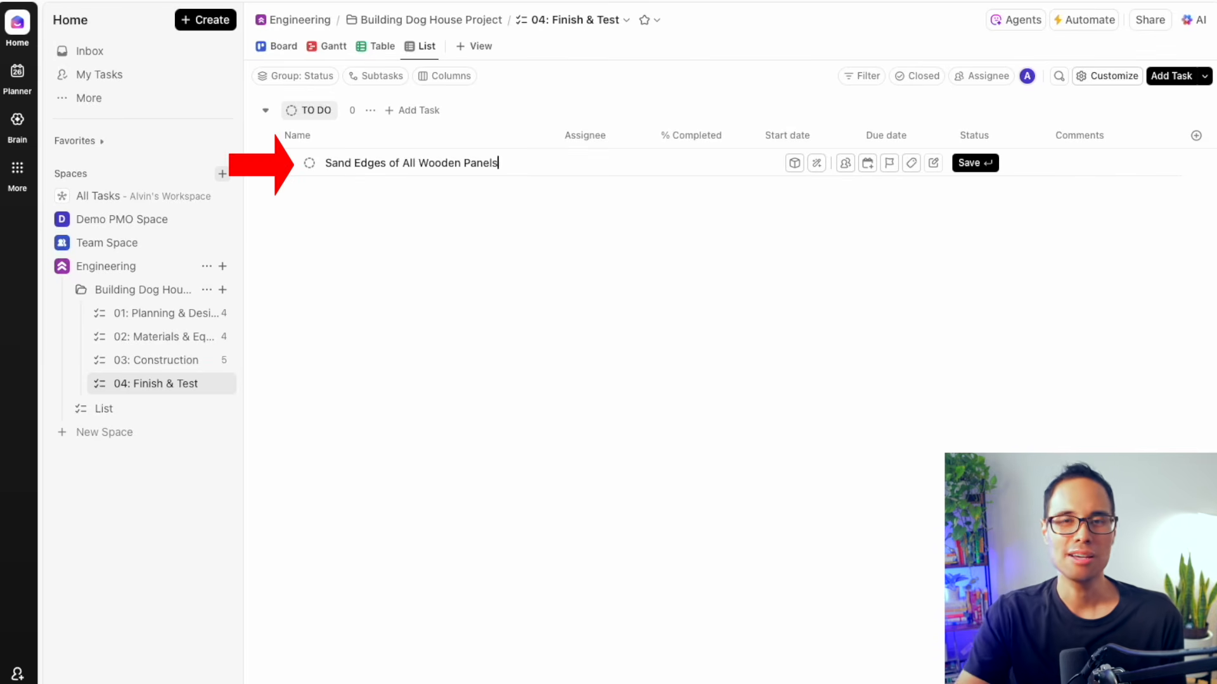
{"action": "left_click", "coordinate": [374, 191]}
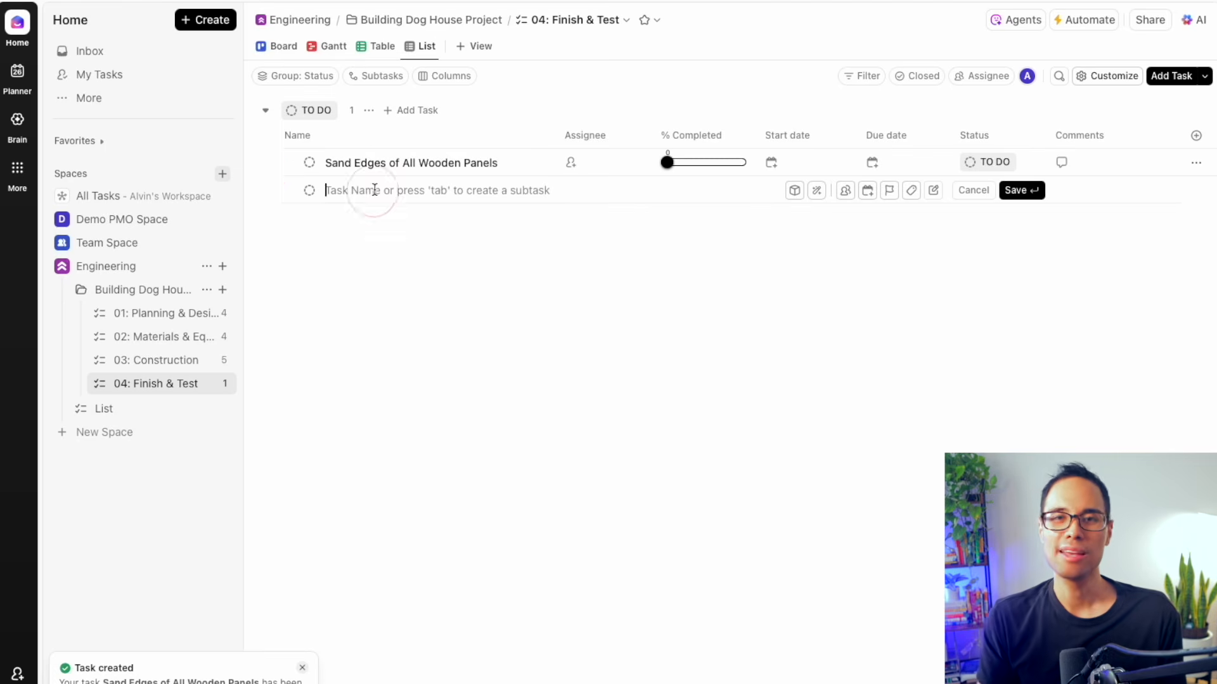
{"action": "type", "text": "Apply Paint & Coating"}
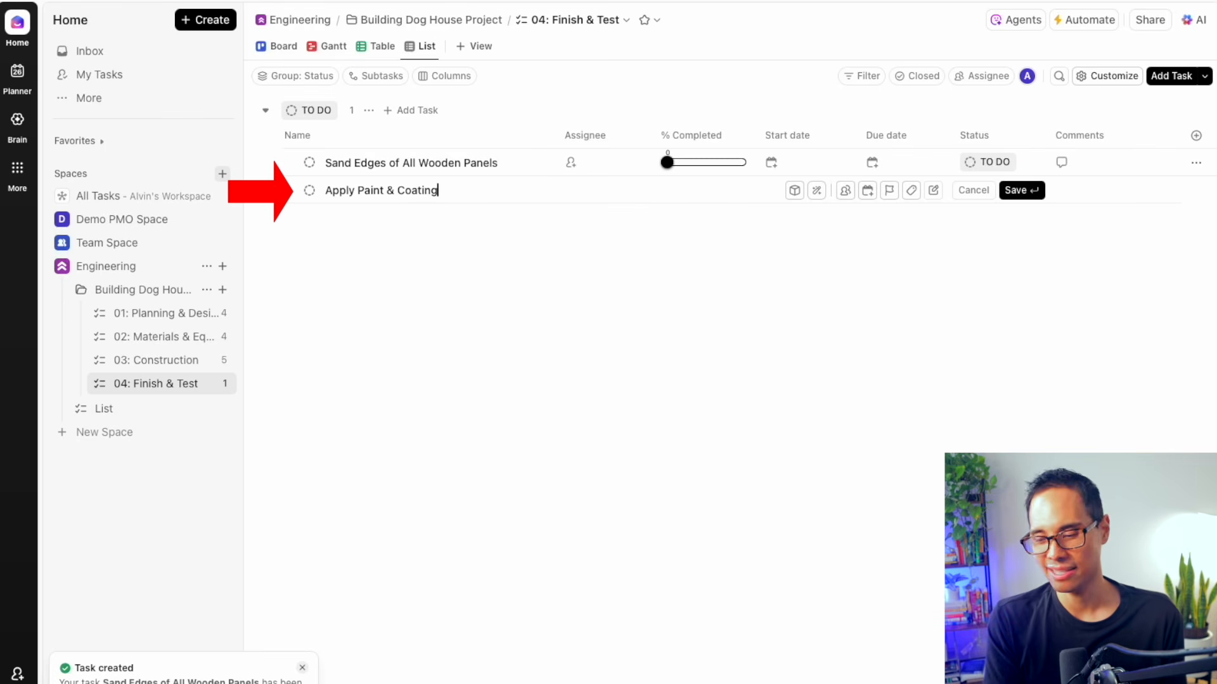
{"action": "left_click", "coordinate": [1013, 190]}
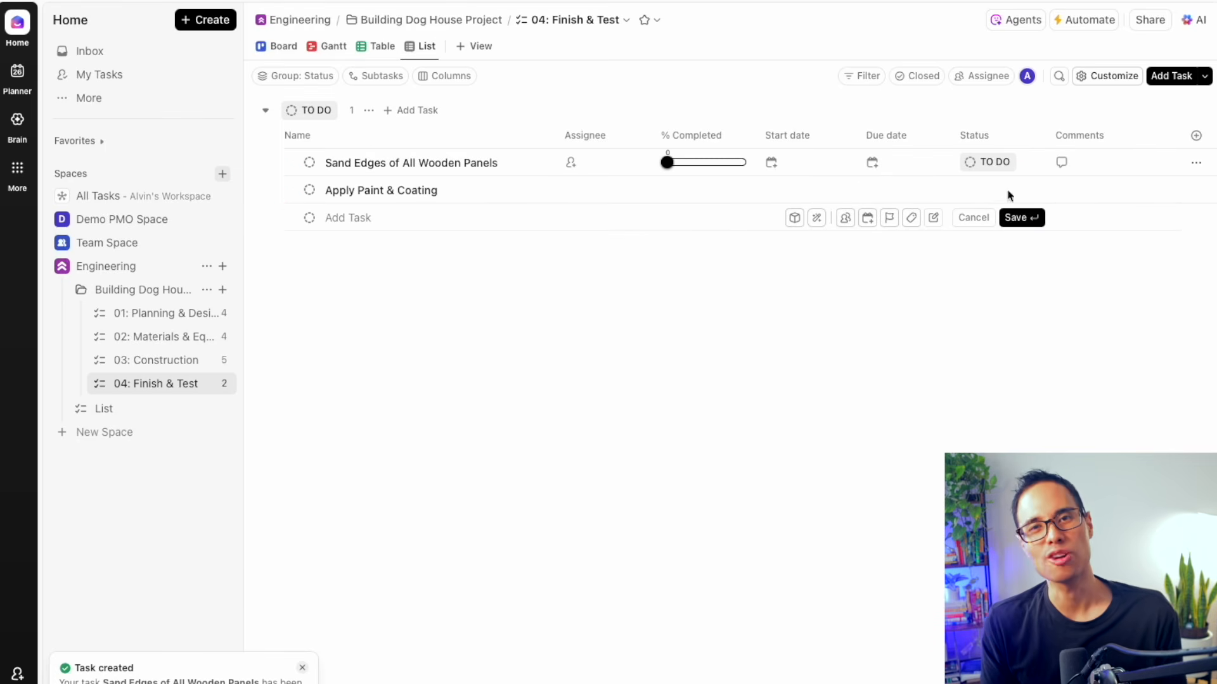
Step: Add the tasks "Test Dog House Stability" and "Place Bedding" at the end of the 04: Finish & Test list
{"action": "left_click", "coordinate": [363, 216]}
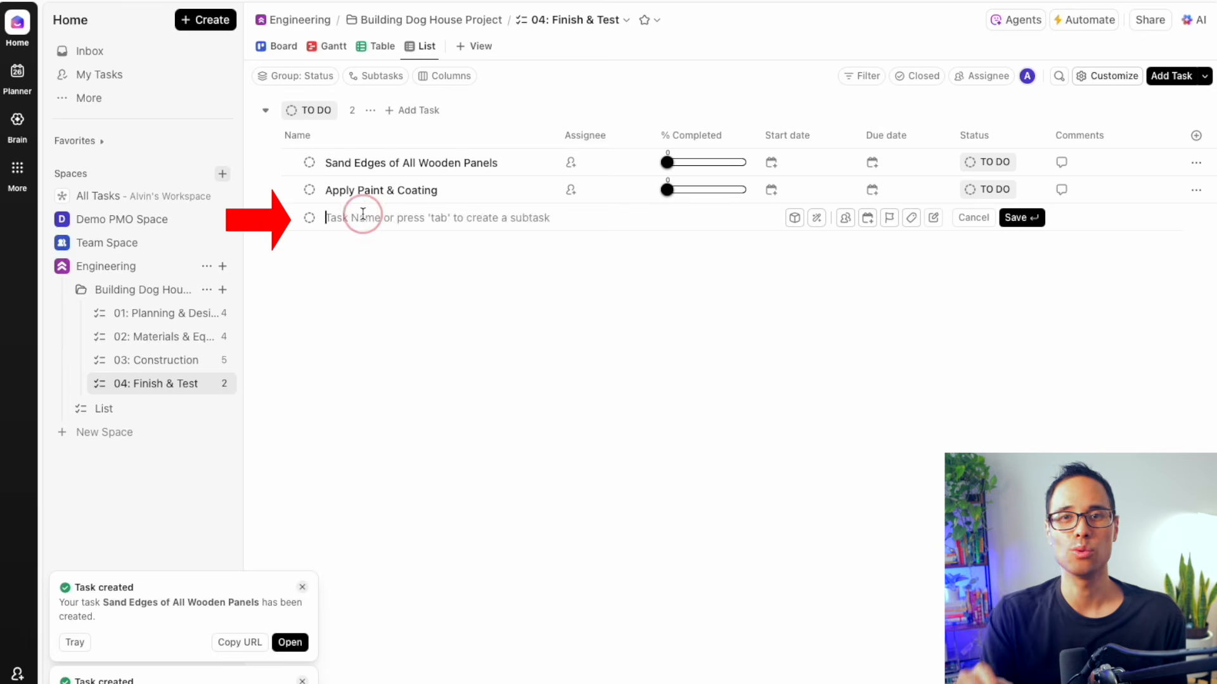
{"action": "type", "text": "Test Dog House Stability"}
{"action": "key", "text": "Return"}
{"action": "type", "text": "Place Bedding"}
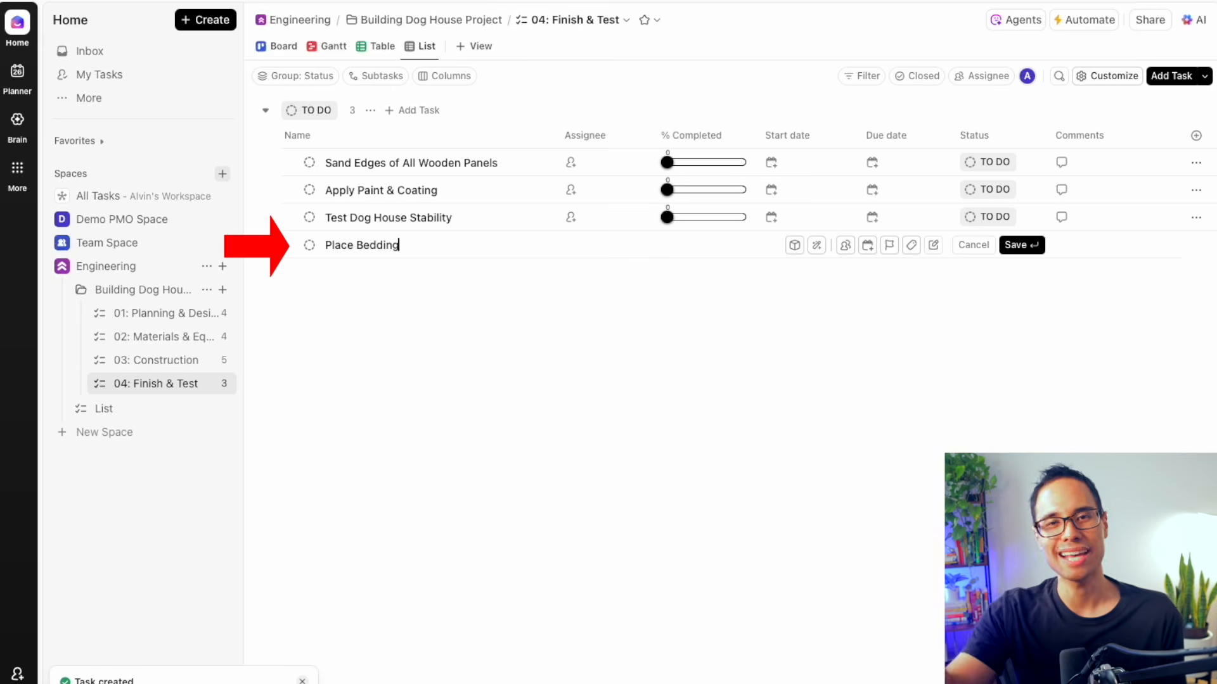
{"action": "left_click", "coordinate": [1018, 246]}
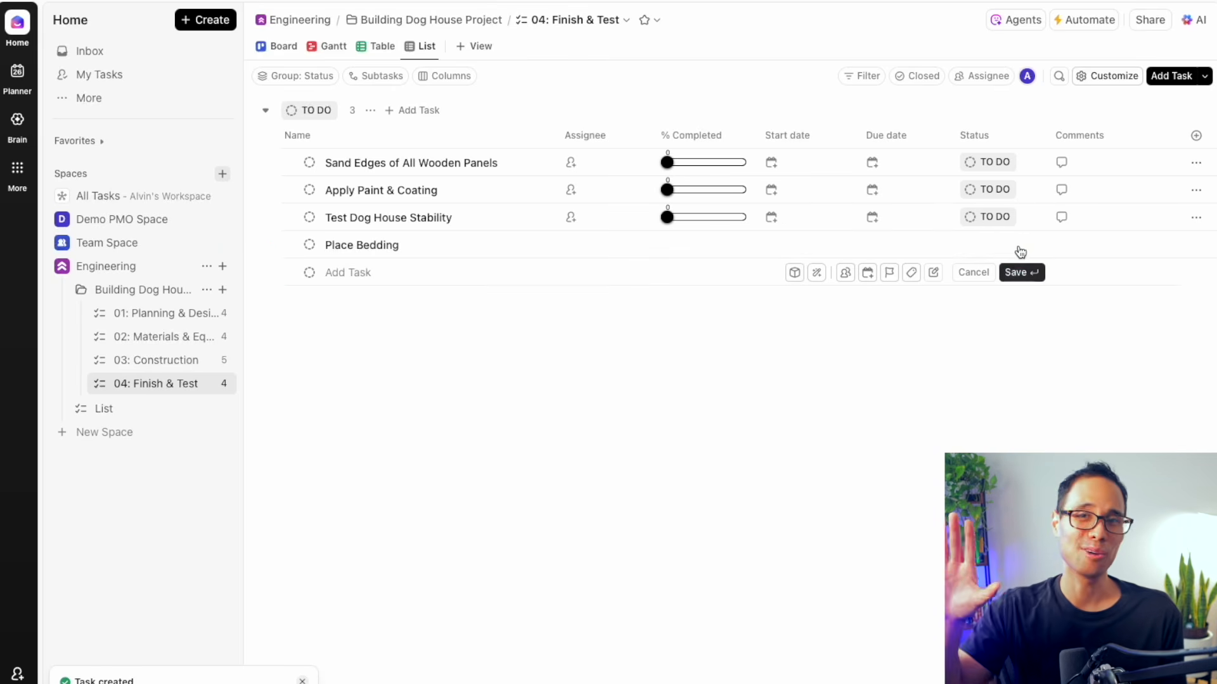
Step: Finish entering tasks in the 04: Finish & Test list and dismiss the task-created notifications
{"action": "left_click", "coordinate": [642, 411]}
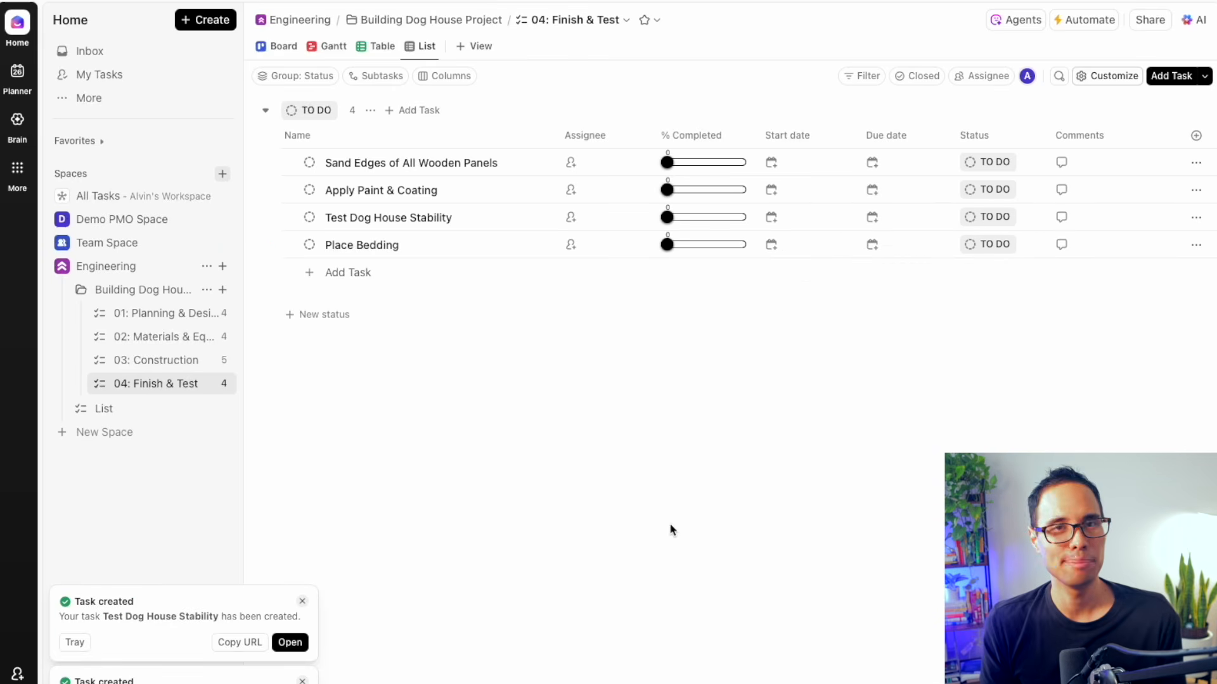
{"action": "left_click", "coordinate": [302, 602]}
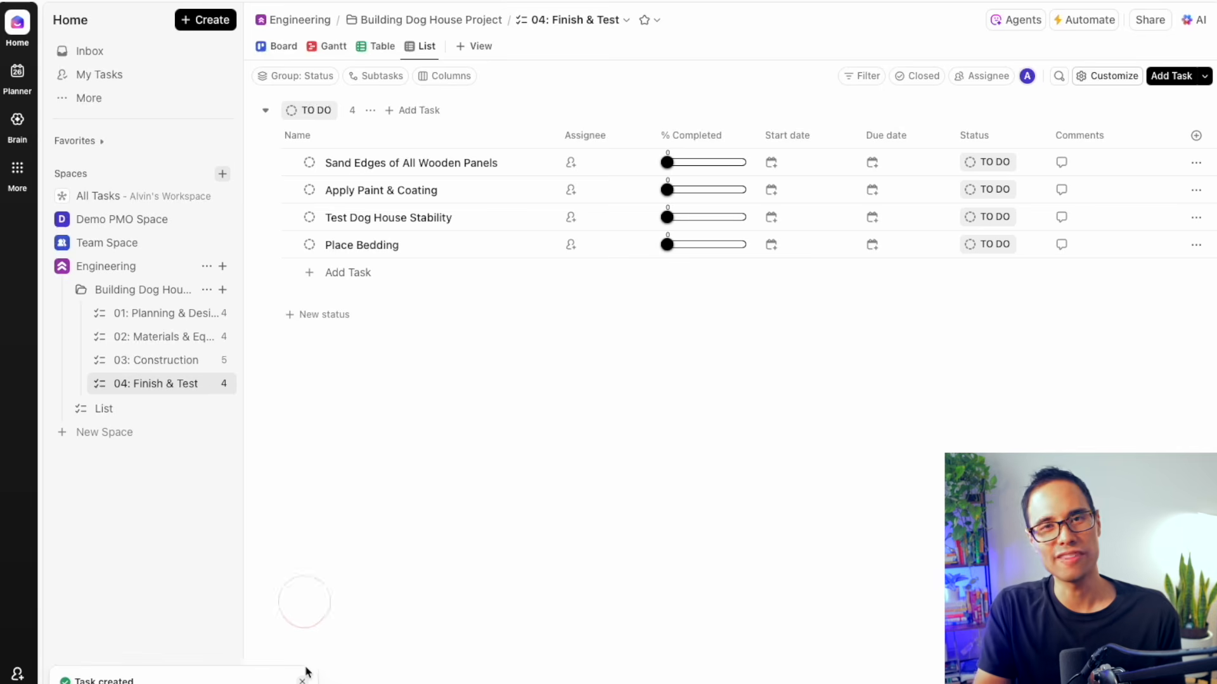
{"action": "left_click", "coordinate": [303, 680]}
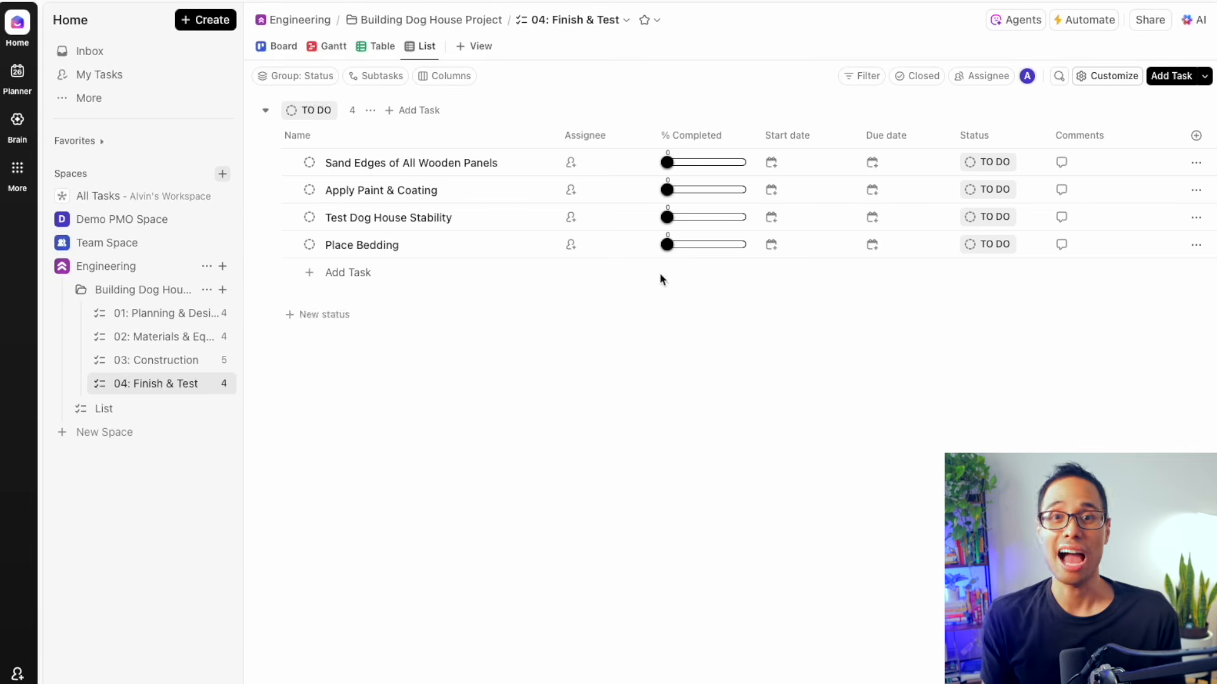
Step: In the 01: Planning & Design list, add the subtask "Measure dog size" under Define Requirements
{"action": "left_click", "coordinate": [157, 368]}
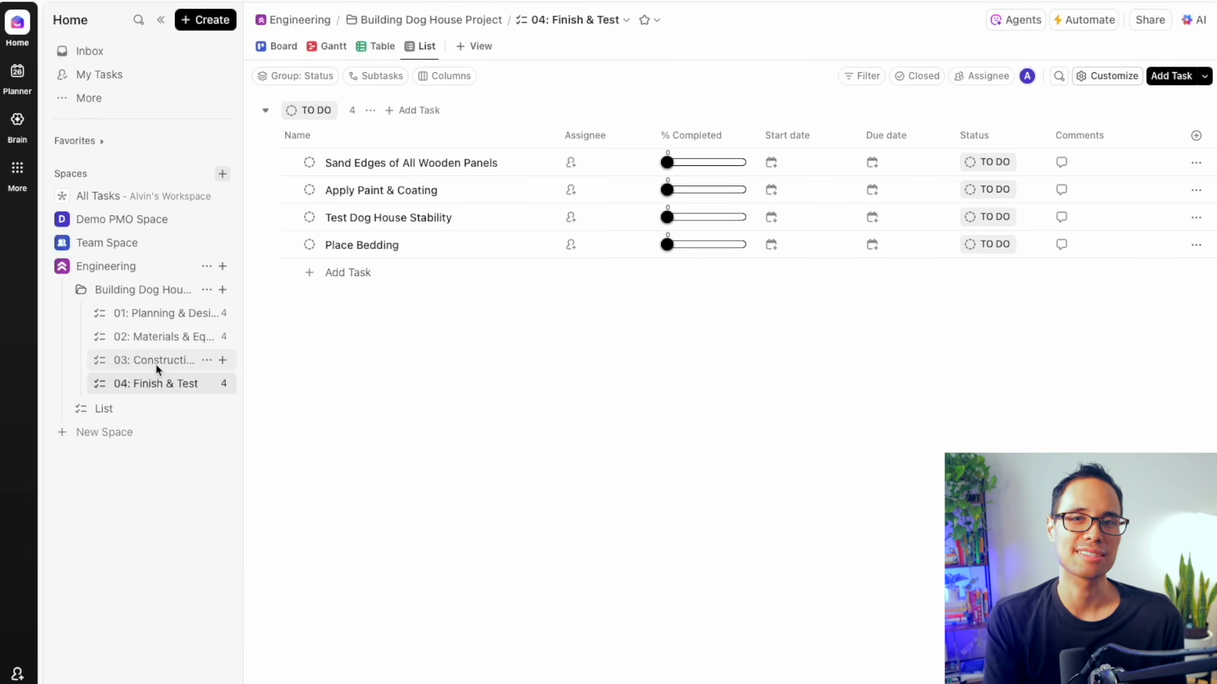
{"action": "left_click", "coordinate": [152, 337]}
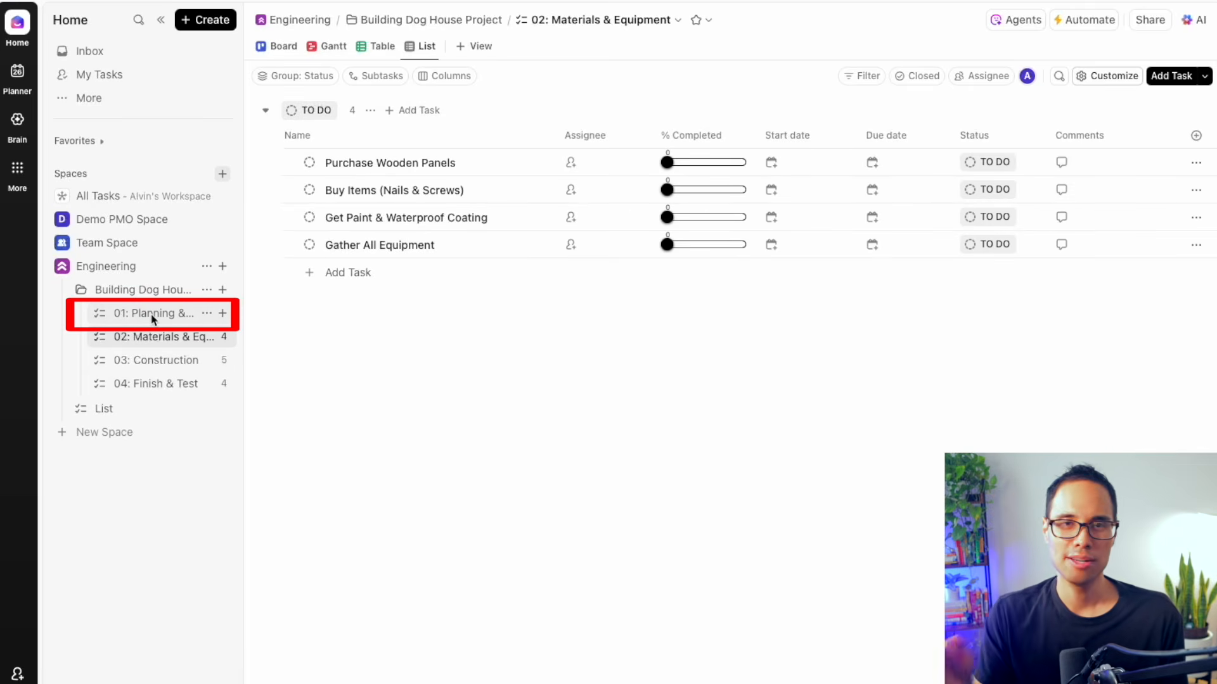
{"action": "left_click", "coordinate": [153, 317]}
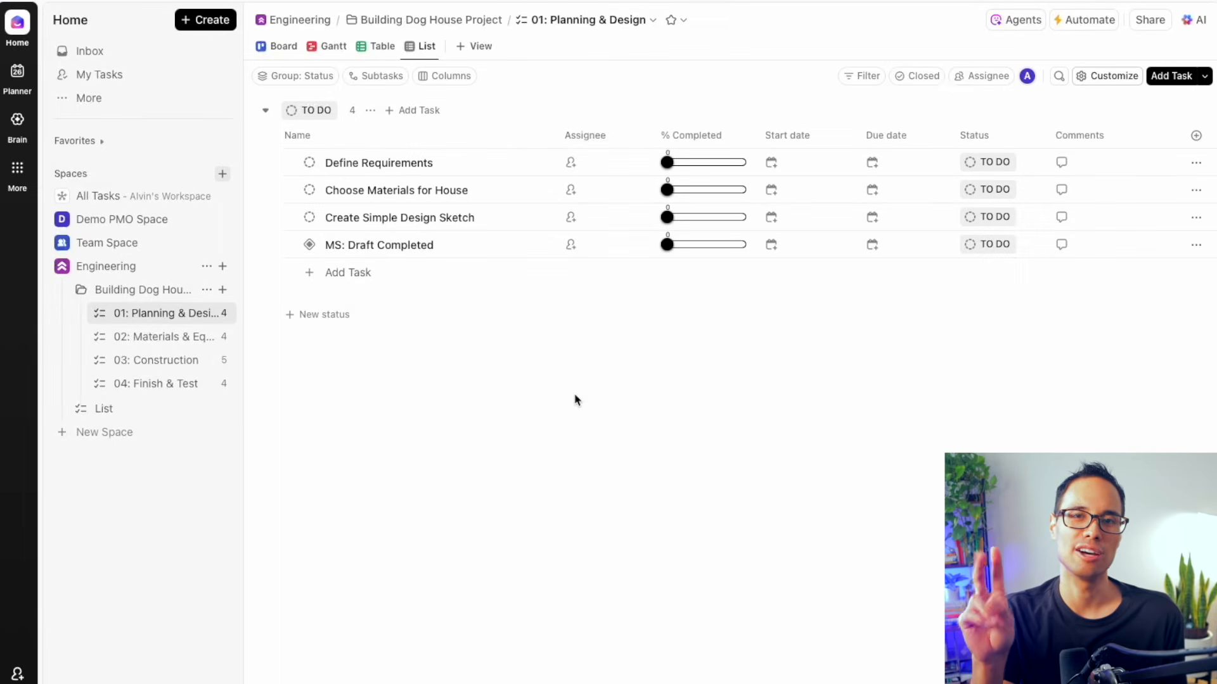
{"action": "left_click", "coordinate": [601, 429]}
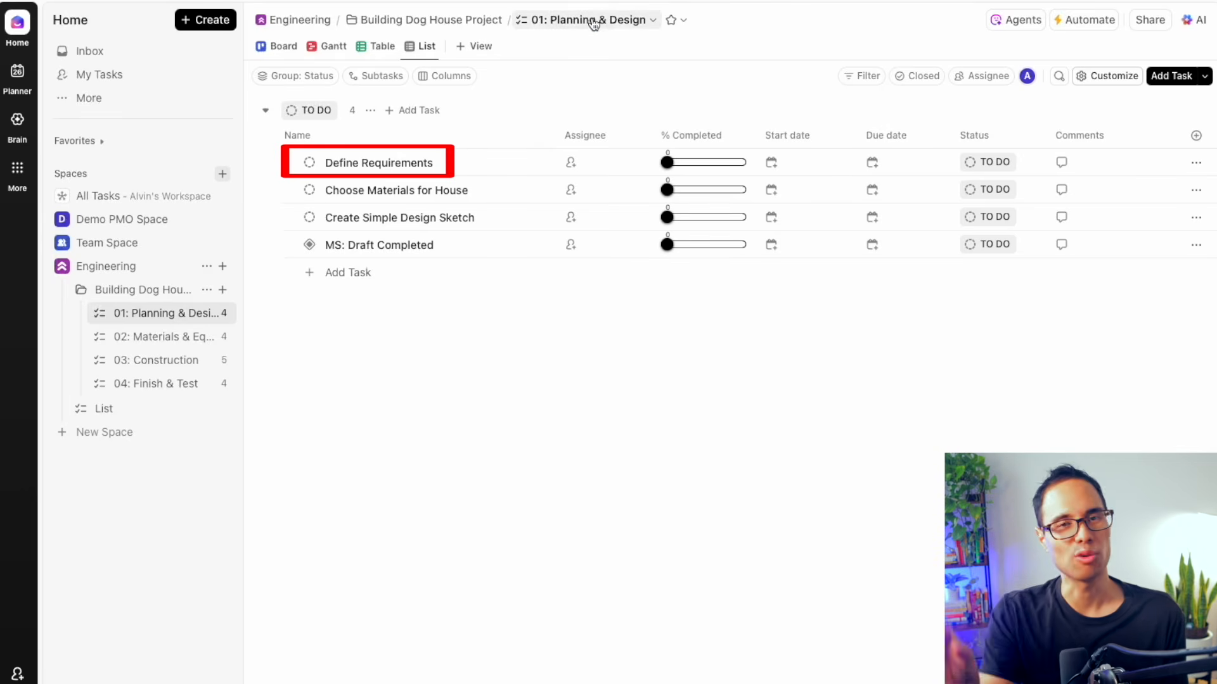
{"action": "left_click", "coordinate": [525, 423]}
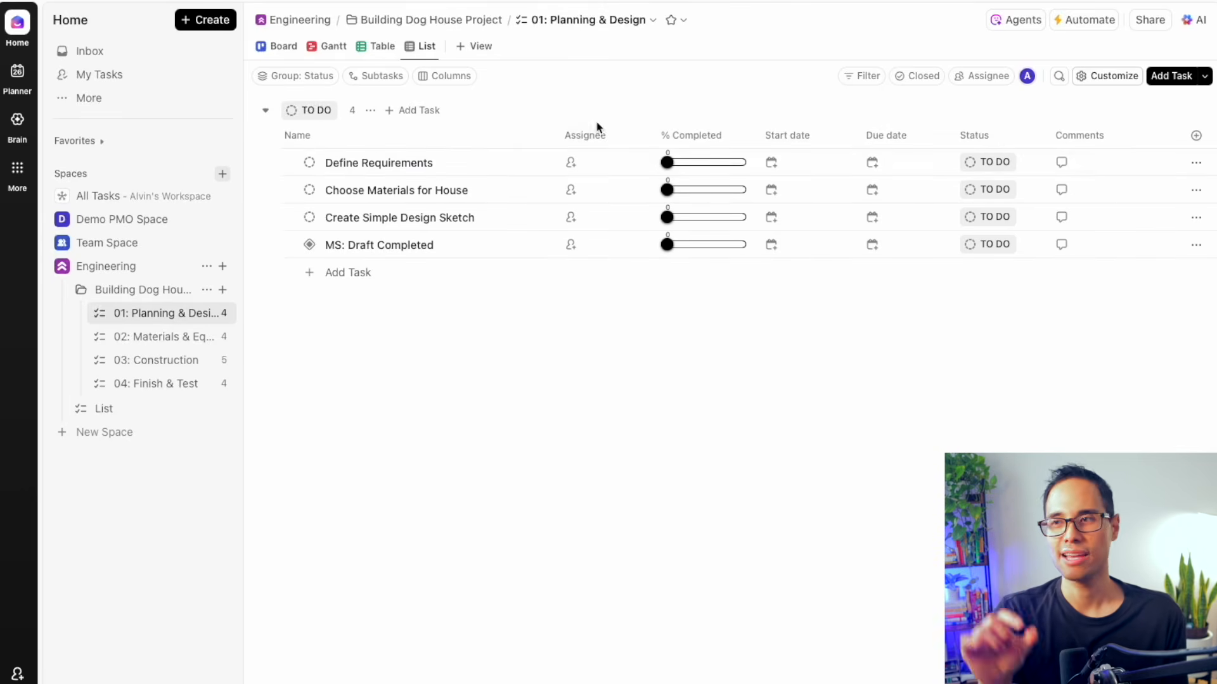
{"action": "left_click", "coordinate": [291, 163]}
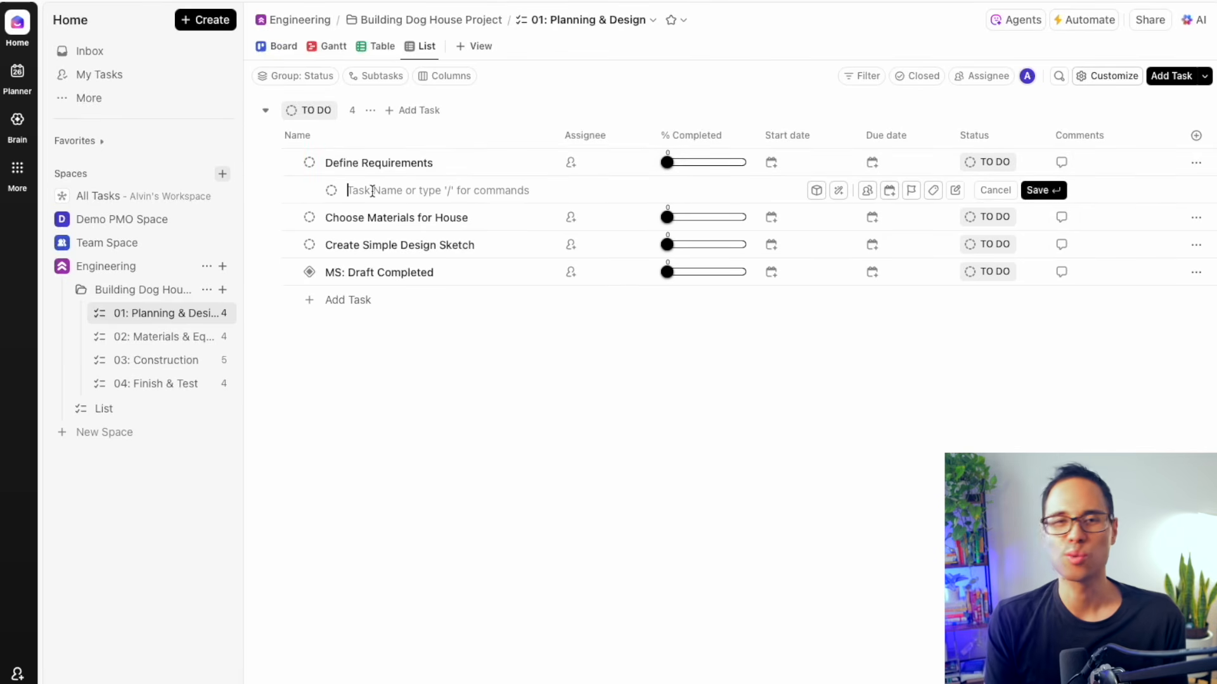
{"action": "type", "text": "Measure dog size"}
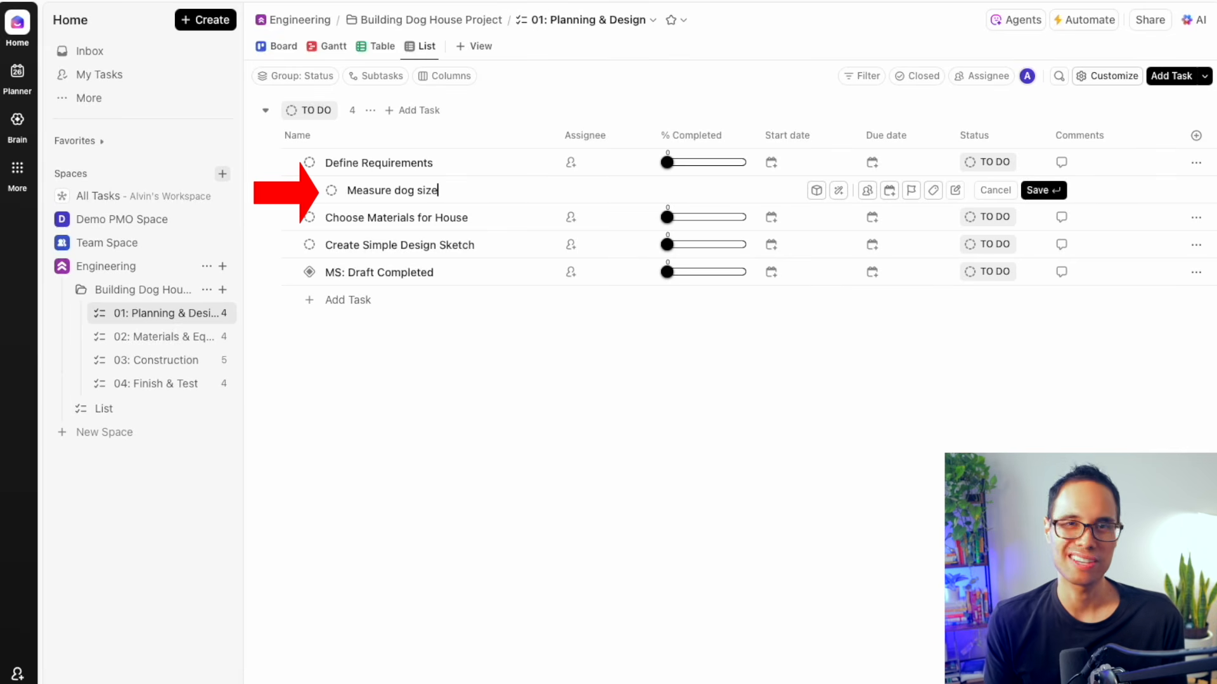
{"action": "key", "text": "Return"}
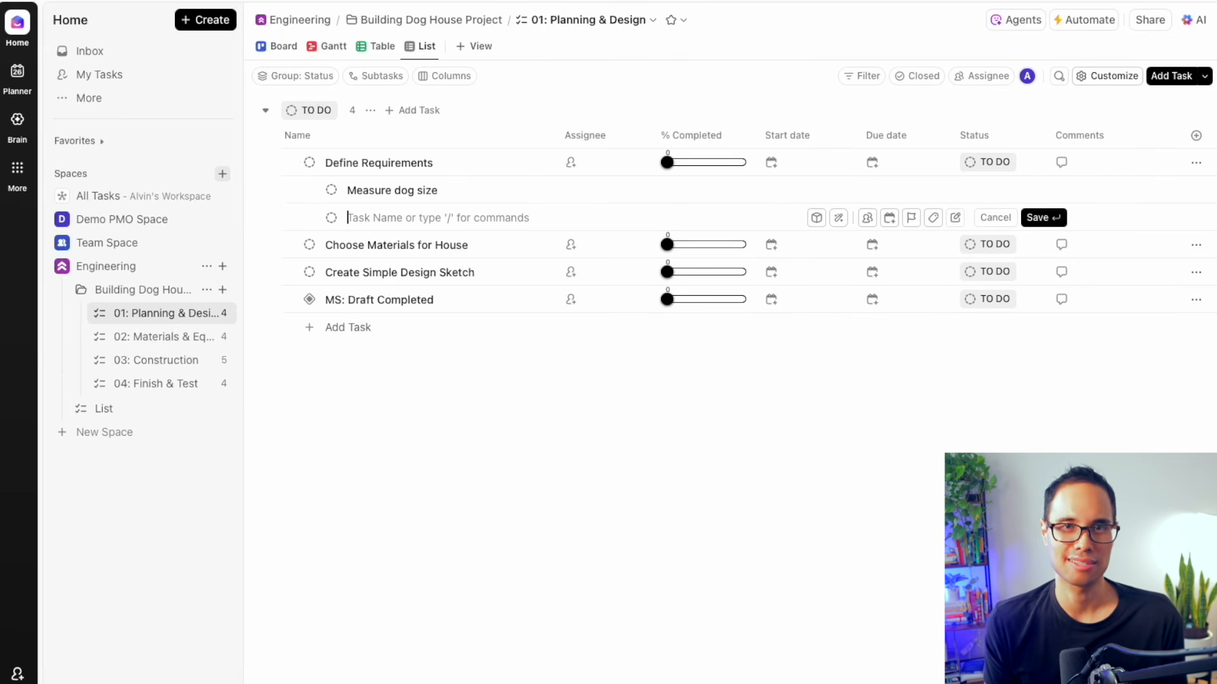
Step: Add a second subtask "Decide on house size and layout" under Define Requirements and collapse its subtasks
{"action": "left_click", "coordinate": [391, 214]}
{"action": "left_click", "coordinate": [380, 219]}
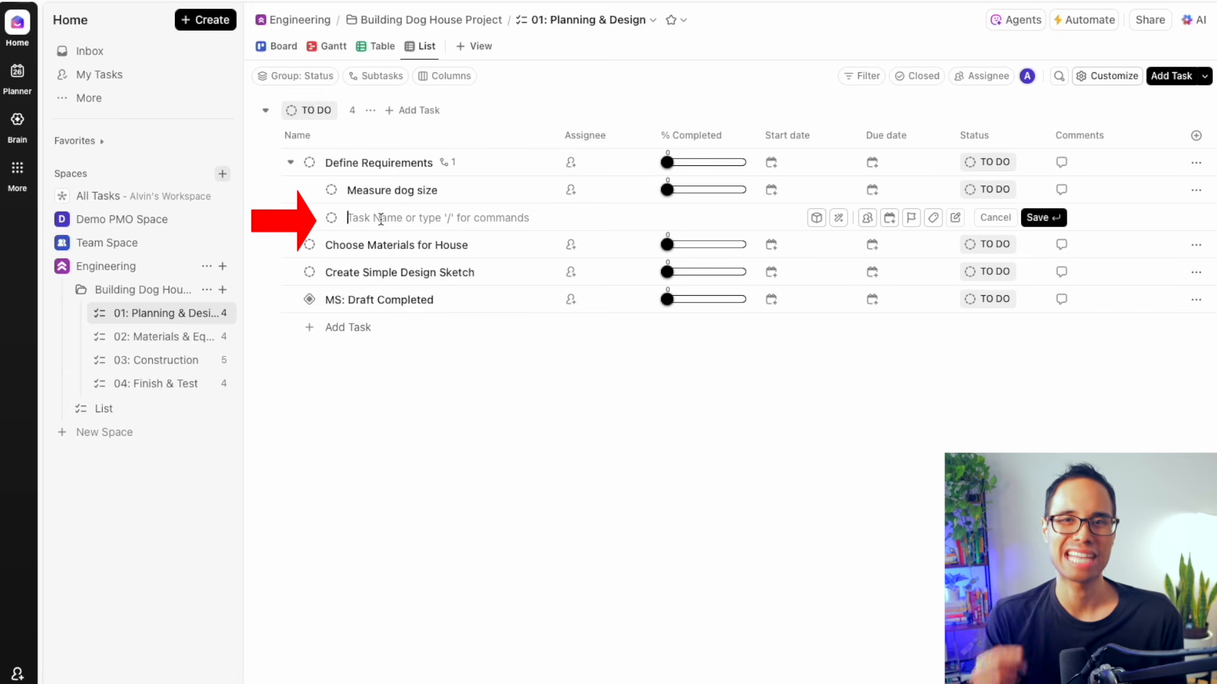
{"action": "type", "text": "Decide on h"}
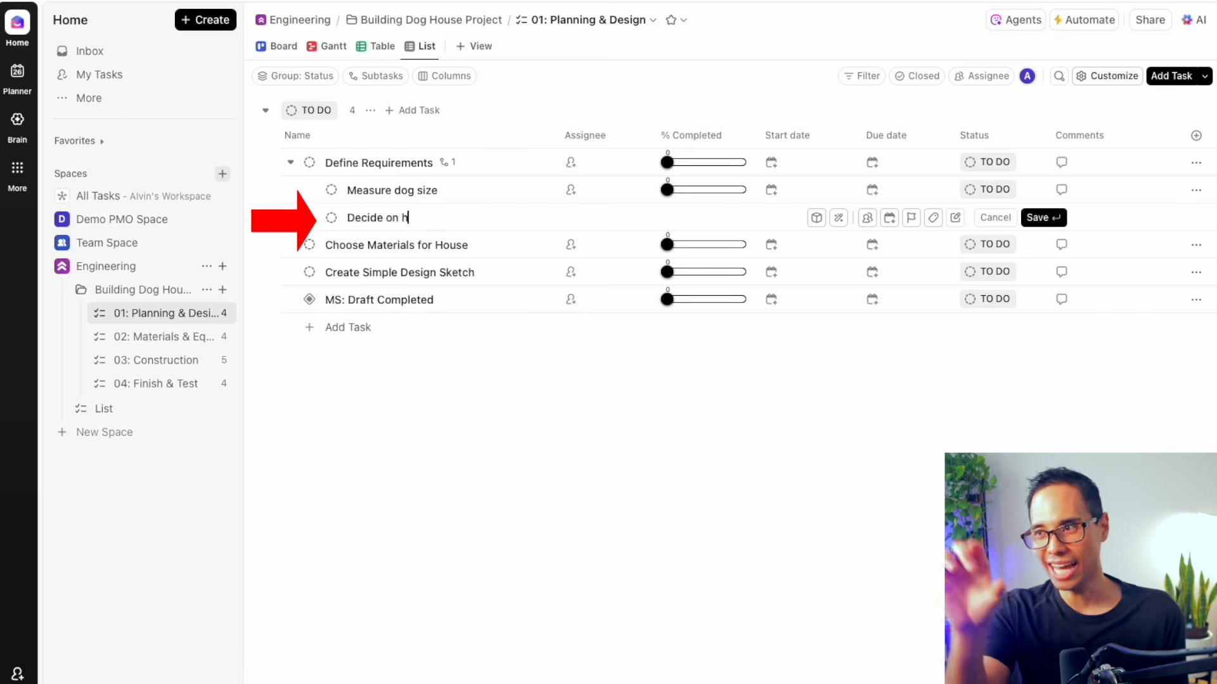
{"action": "type", "text": "ouse size"}
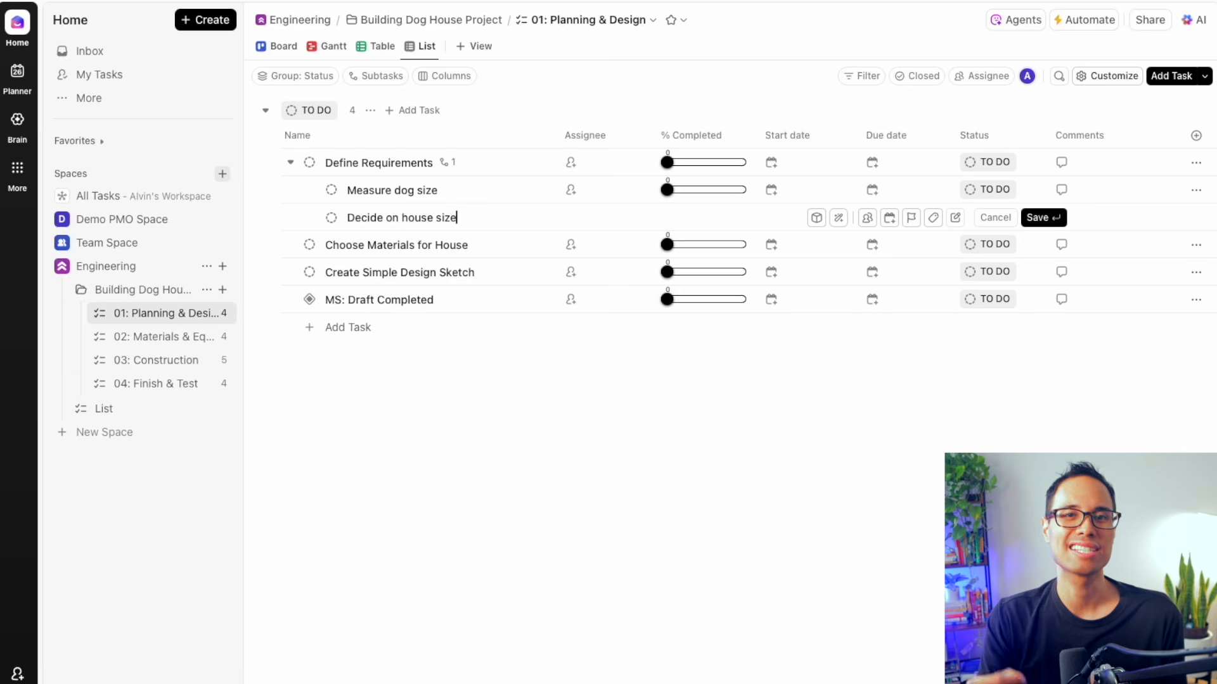
{"action": "type", "text": " and layout"}
{"action": "key", "text": "Return"}
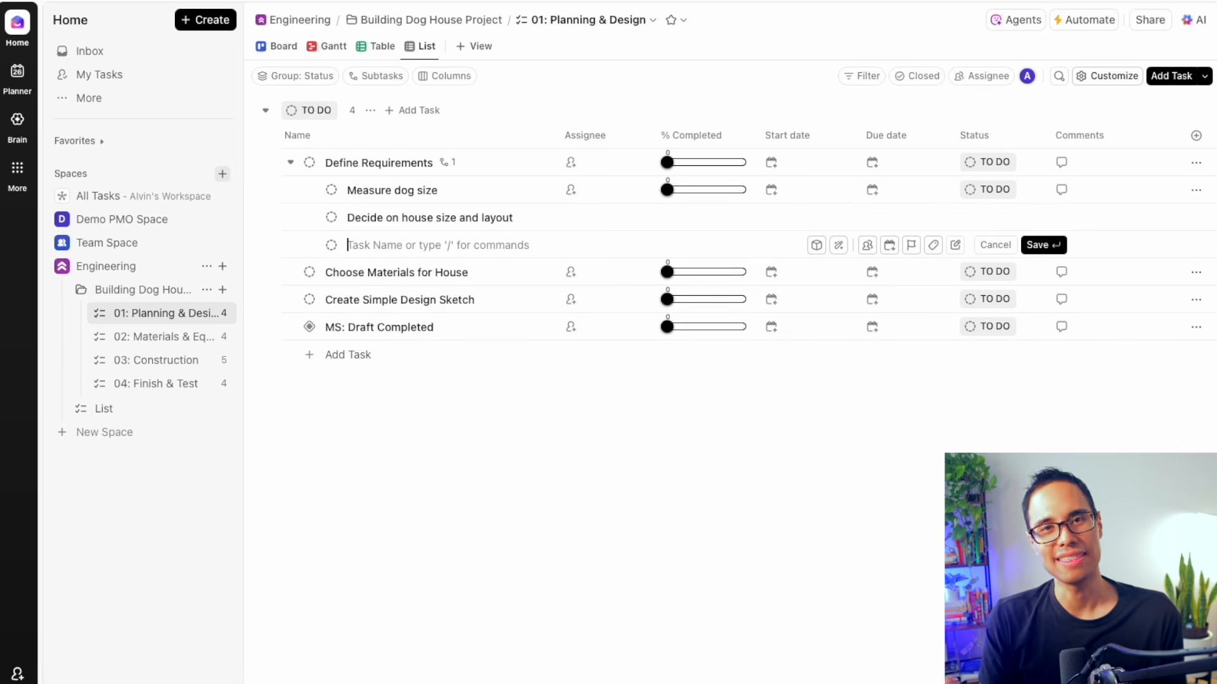
{"action": "left_click", "coordinate": [451, 497]}
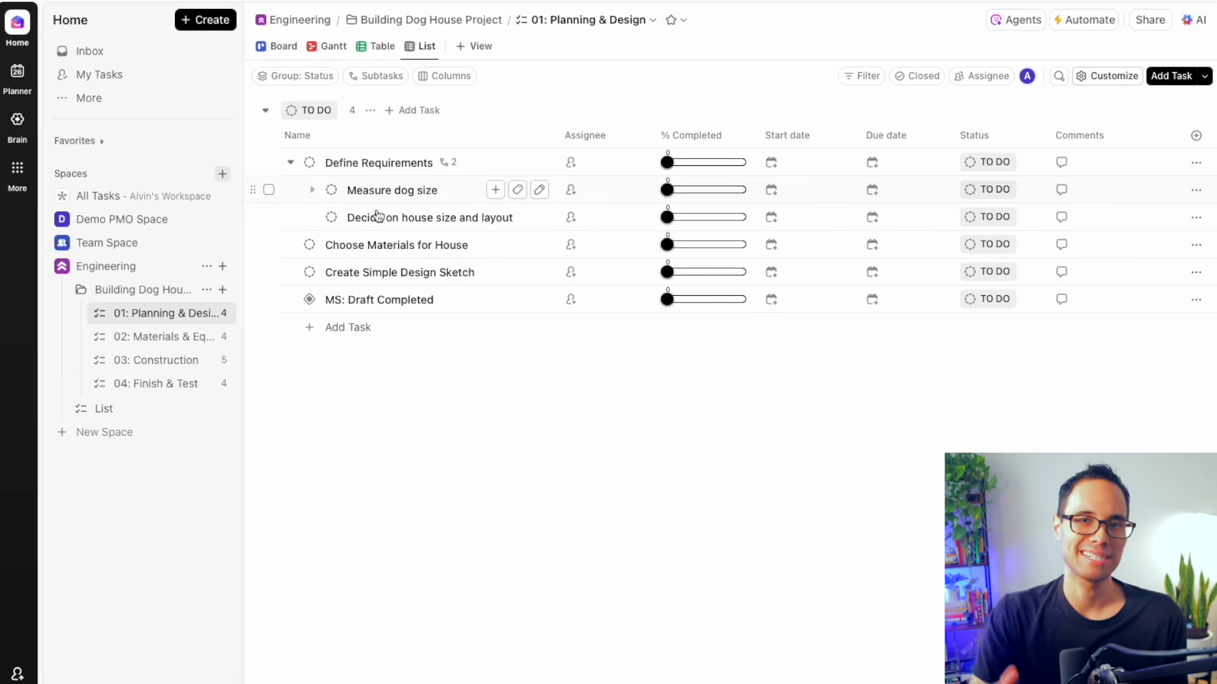
{"action": "left_click", "coordinate": [290, 162]}
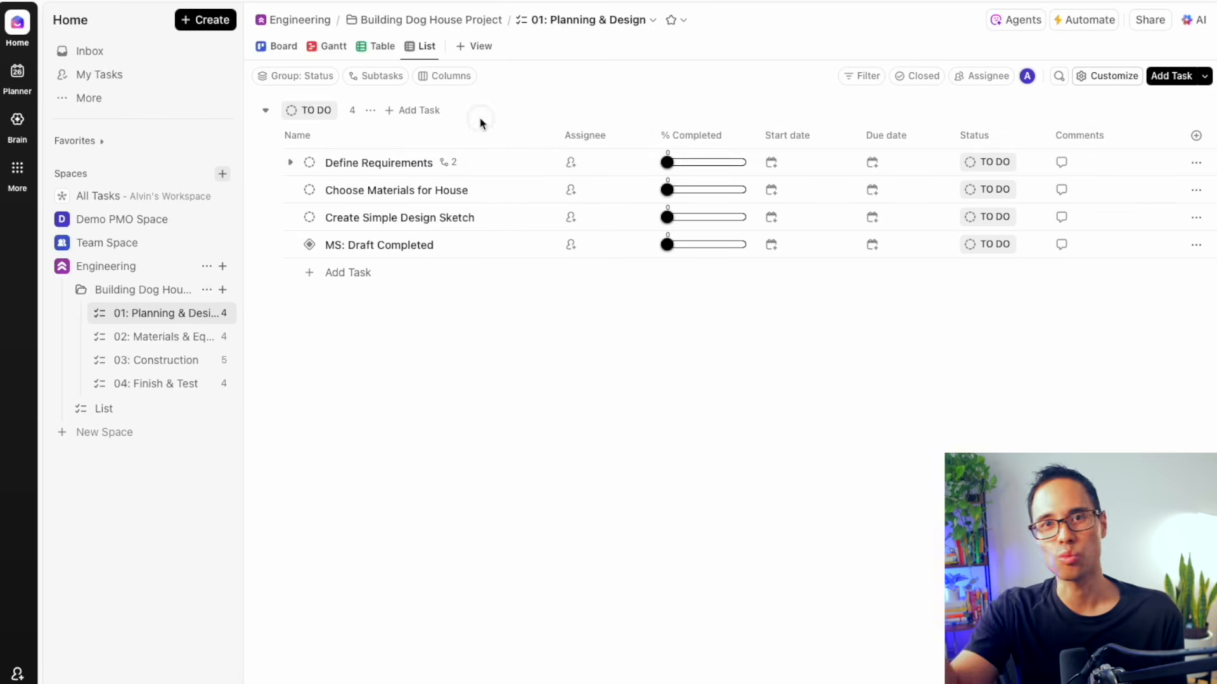
Step: Add the subtask "Investigate Wood vs Metal" under Choose Materials for House
{"action": "mouse_move", "coordinate": [454, 170]}
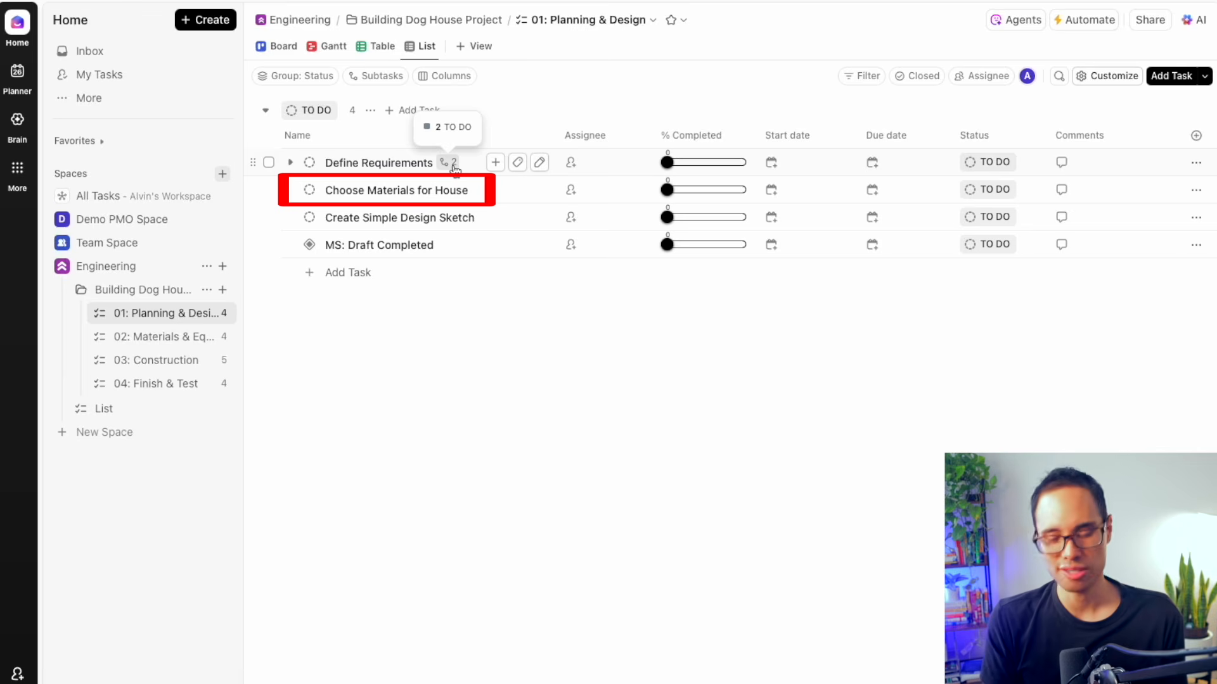
{"action": "left_click", "coordinate": [290, 190]}
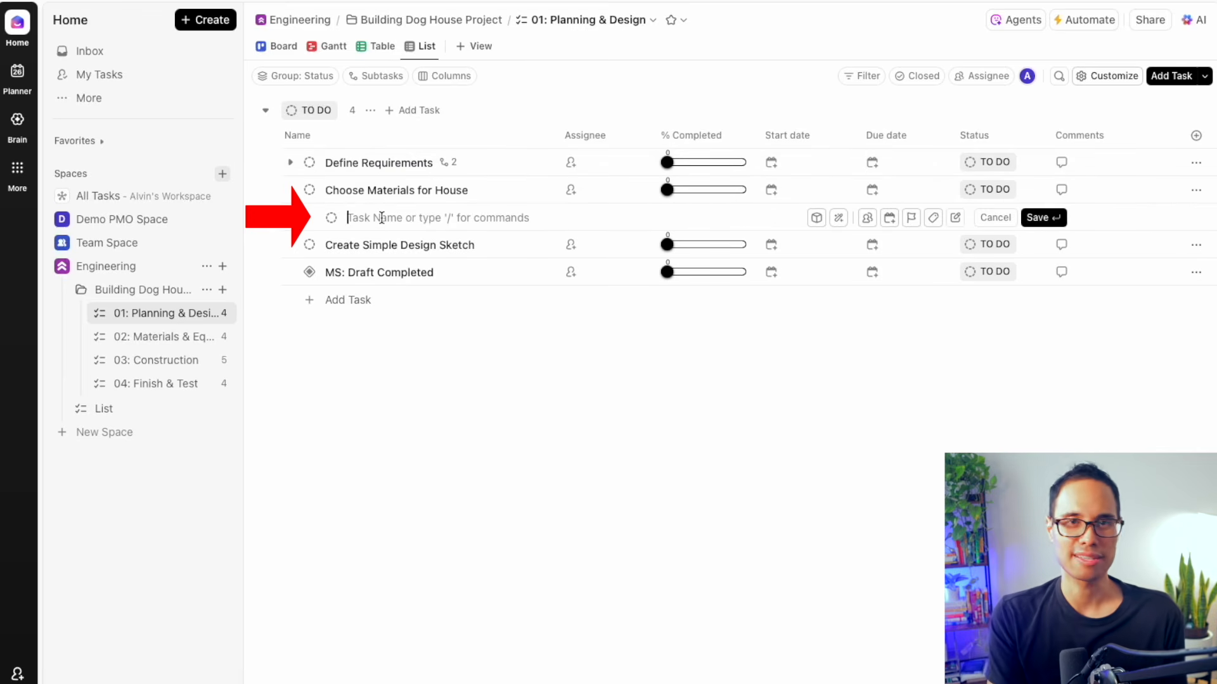
{"action": "type", "text": "Investigate Wood vs Meta"}
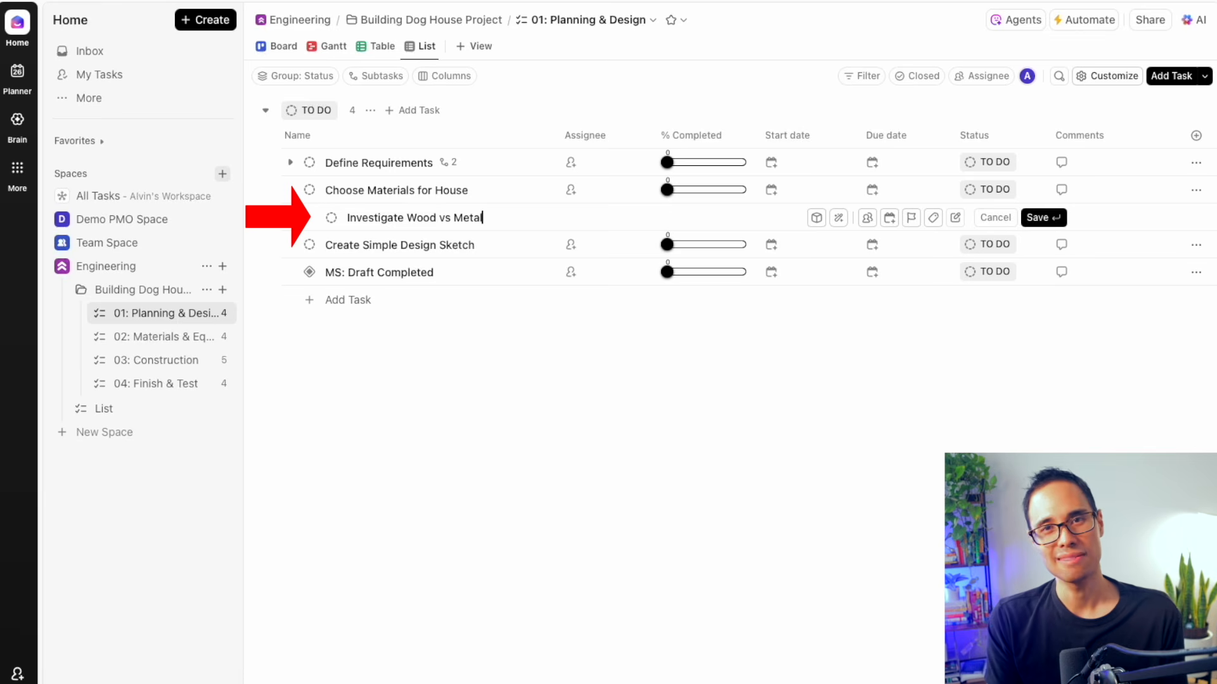
{"action": "type", "text": "l"}
{"action": "key", "text": "Return"}
Step: Add the subtask "Investigate Roofing Material Options" under Choose Materials for House and finish the subtask entry
{"action": "left_click", "coordinate": [370, 242]}
{"action": "type", "text": "Investigate"}
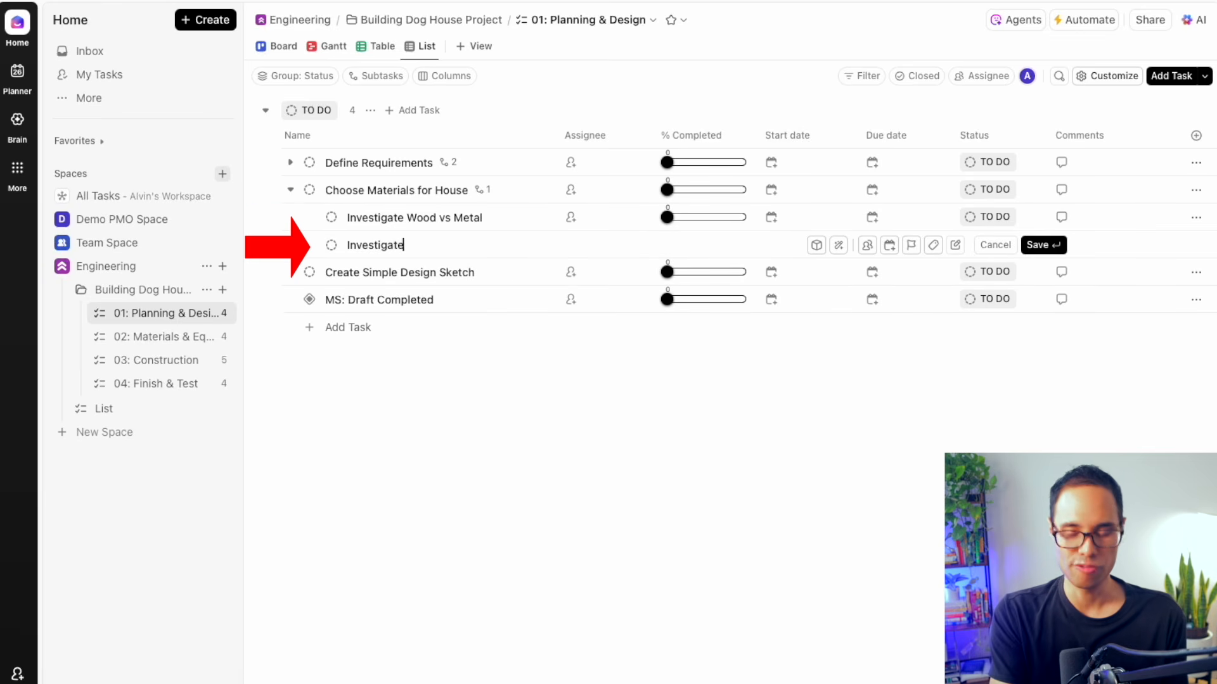
{"action": "type", "text": " Roofing Material Options"}
{"action": "key", "text": "Return"}
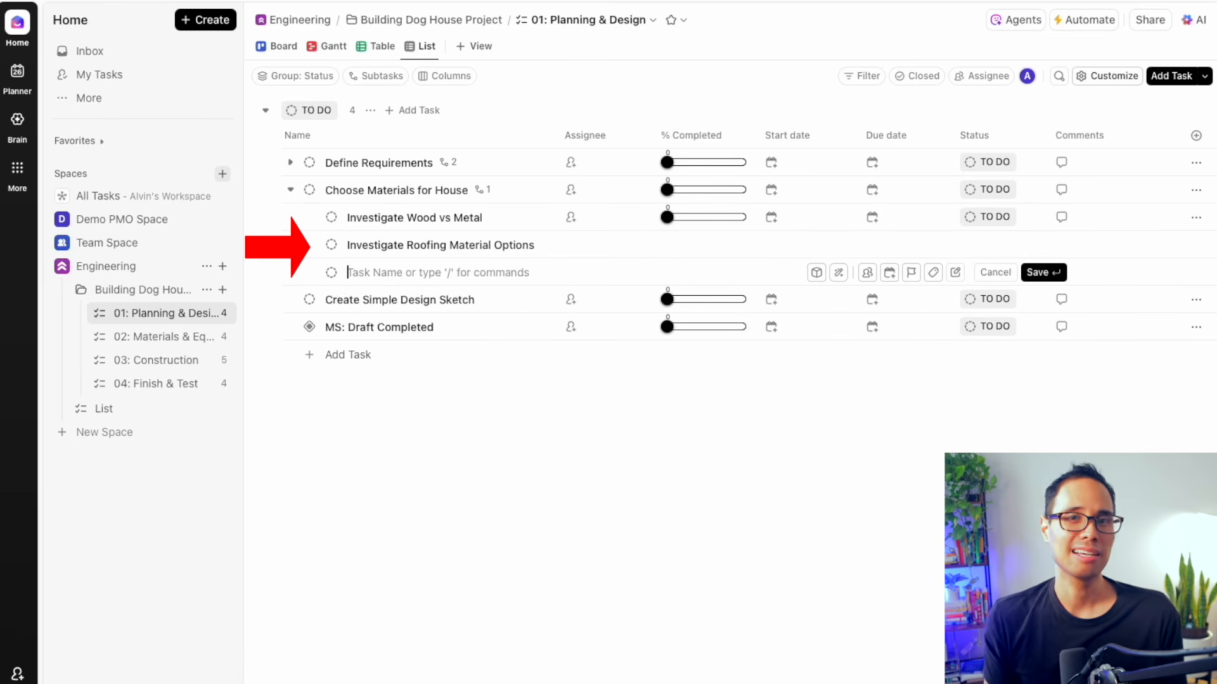
{"action": "left_click", "coordinate": [577, 507]}
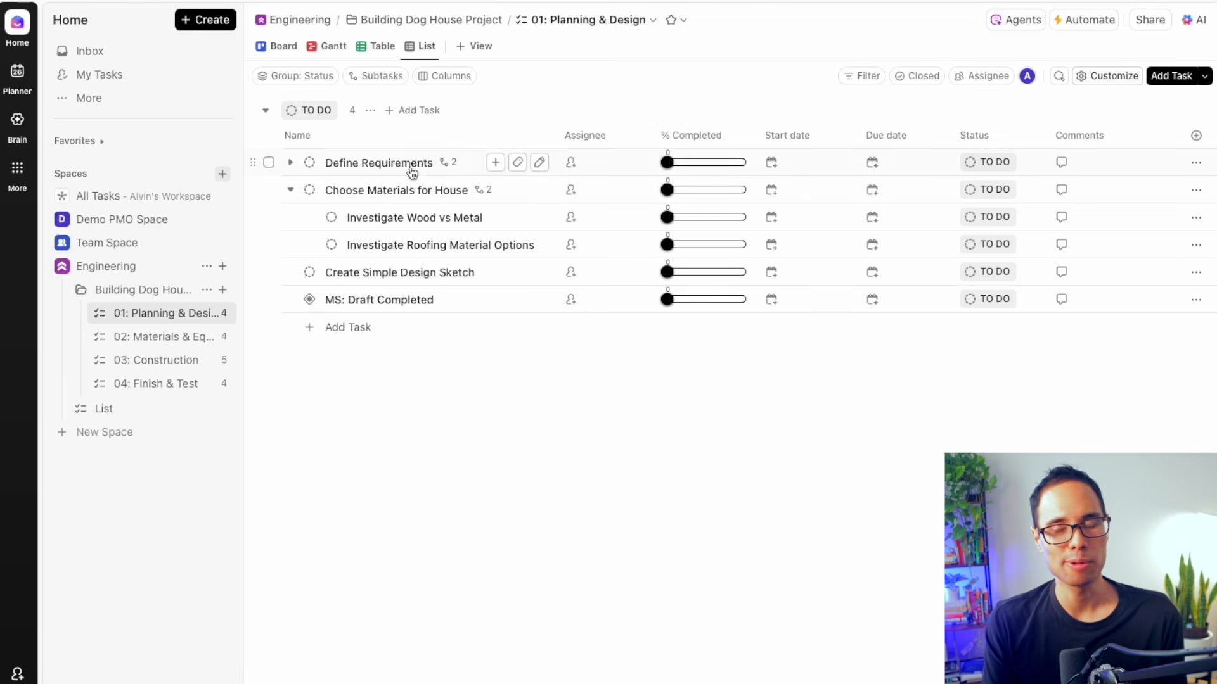
{"action": "left_click", "coordinate": [501, 474]}
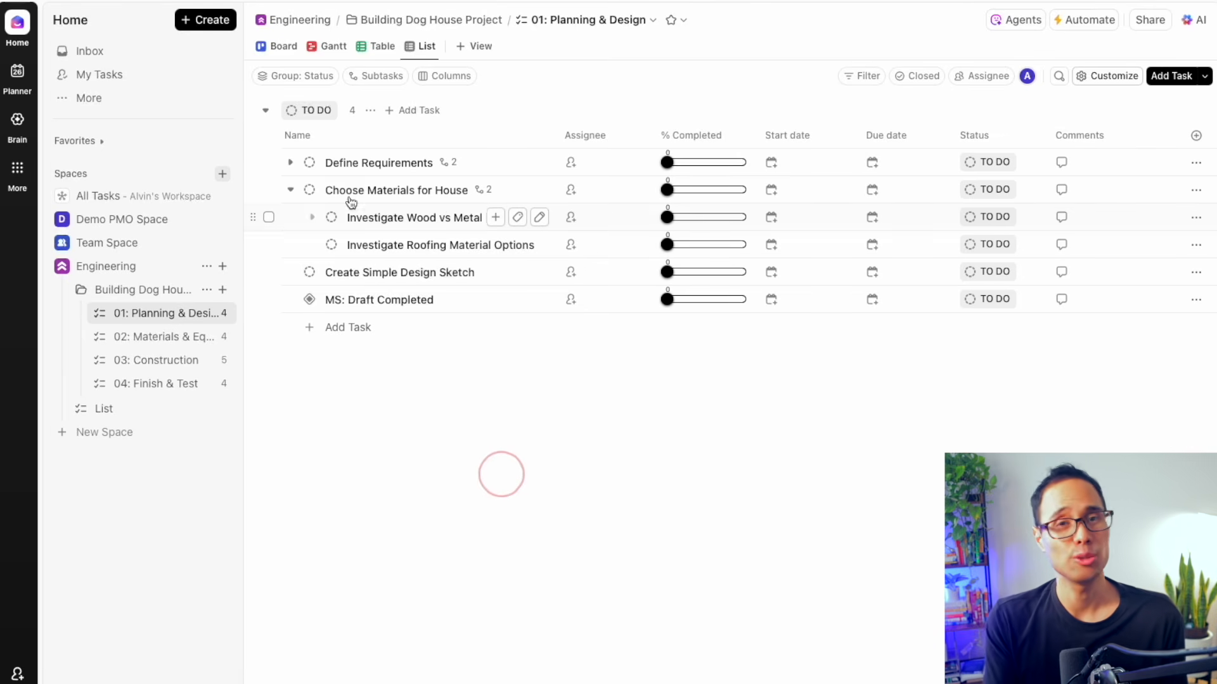
{"action": "left_click", "coordinate": [291, 165]}
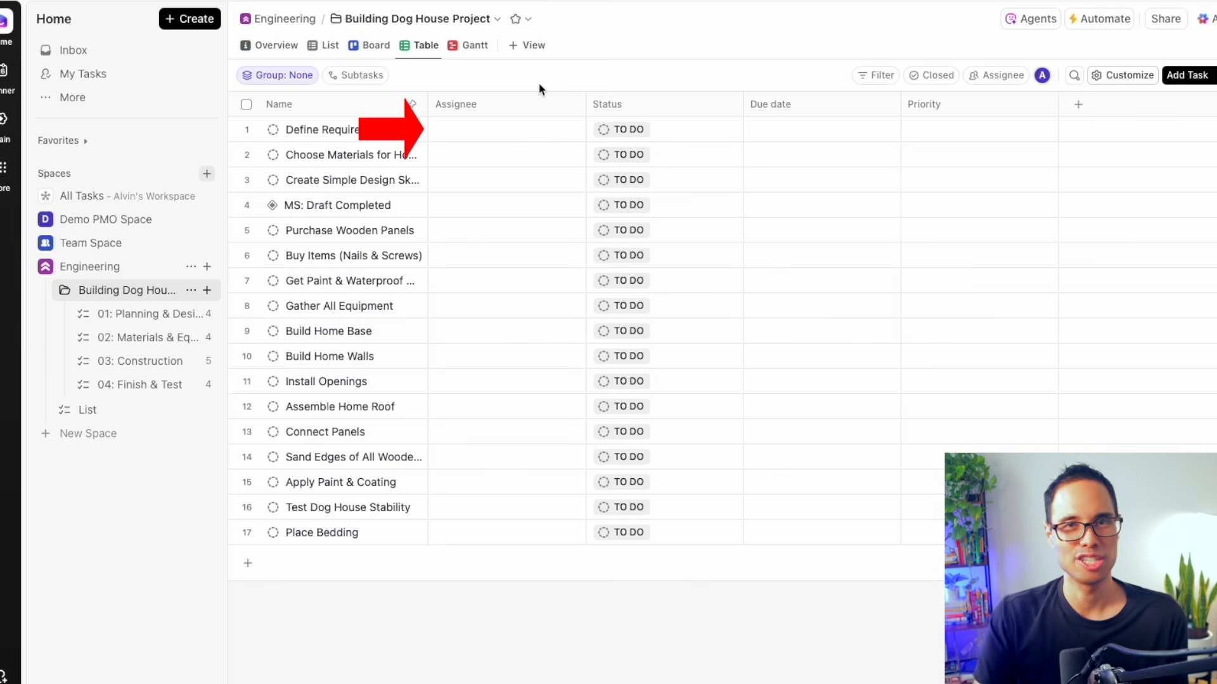
Step: Assign Define Requirements to yourself, fill that assignee down through Place Bedding in the project folder's table, and dismiss the notifications
{"action": "left_click", "coordinate": [487, 137]}
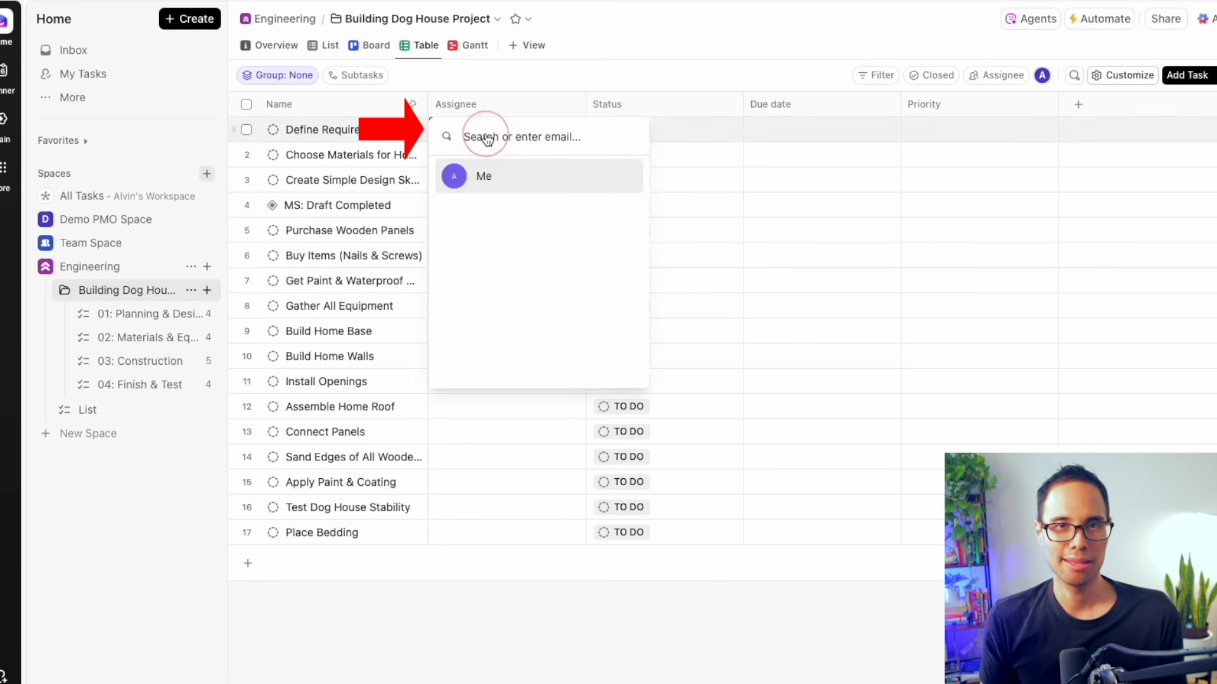
{"action": "left_click", "coordinate": [485, 178]}
{"action": "key", "text": "Escape"}
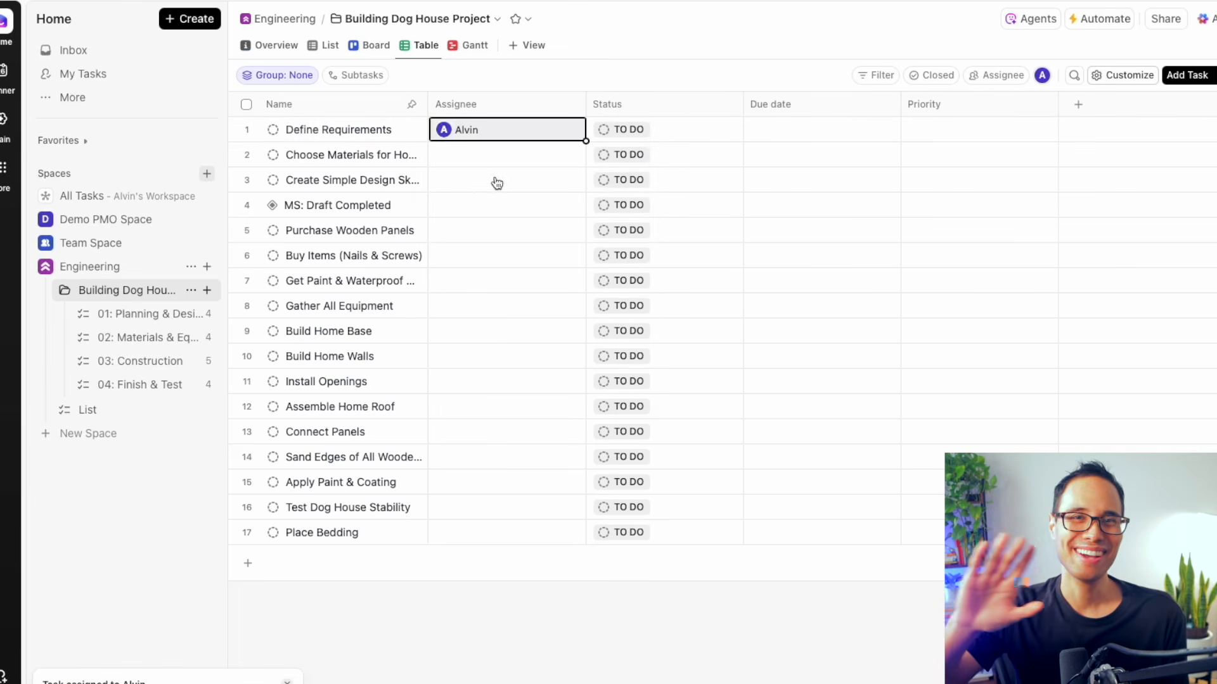
{"action": "left_click_drag", "start_coordinate": [585, 141], "coordinate": [570, 540]}
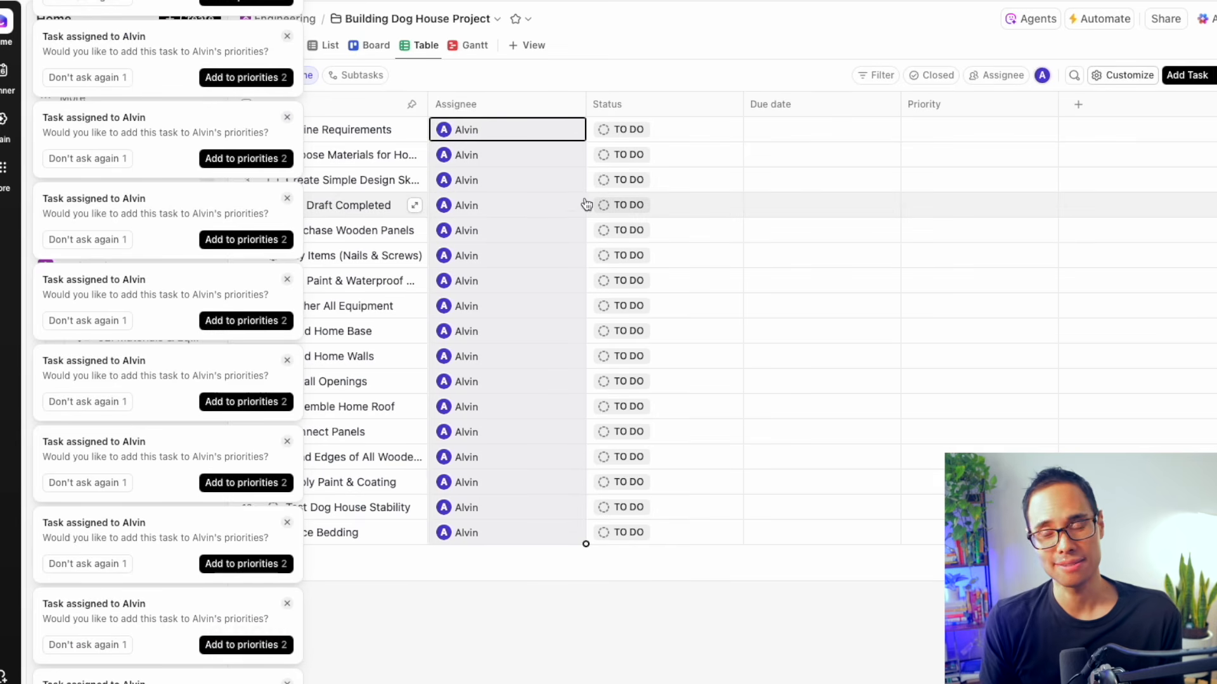
{"action": "left_click", "coordinate": [289, 38]}
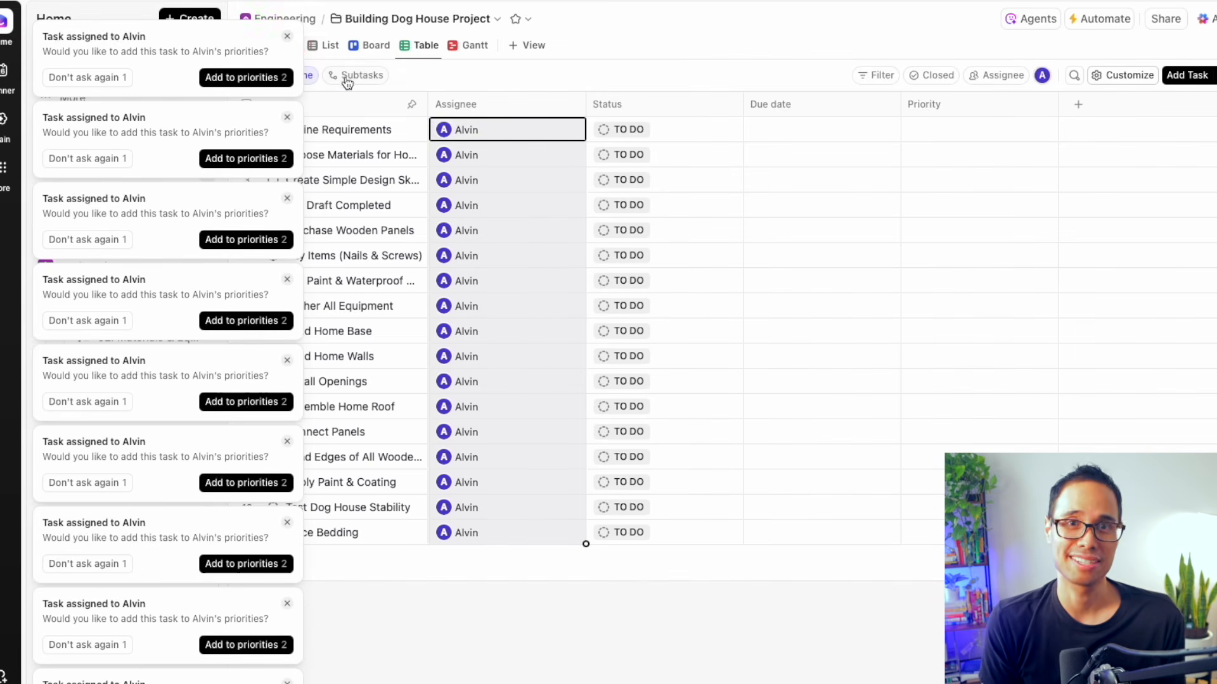
{"action": "left_click", "coordinate": [287, 36]}
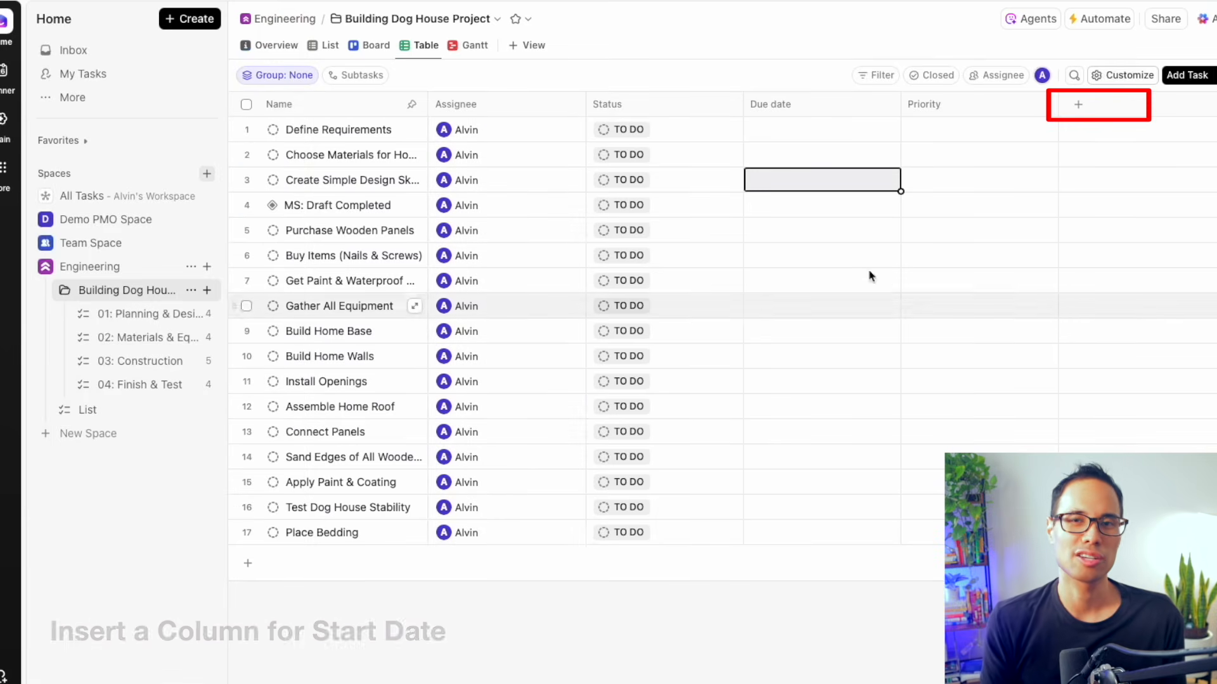
Step: Add the existing Start date field as a column in the Building Dog House Project table
{"action": "left_click", "coordinate": [1078, 105]}
{"action": "type", "text": "start"}
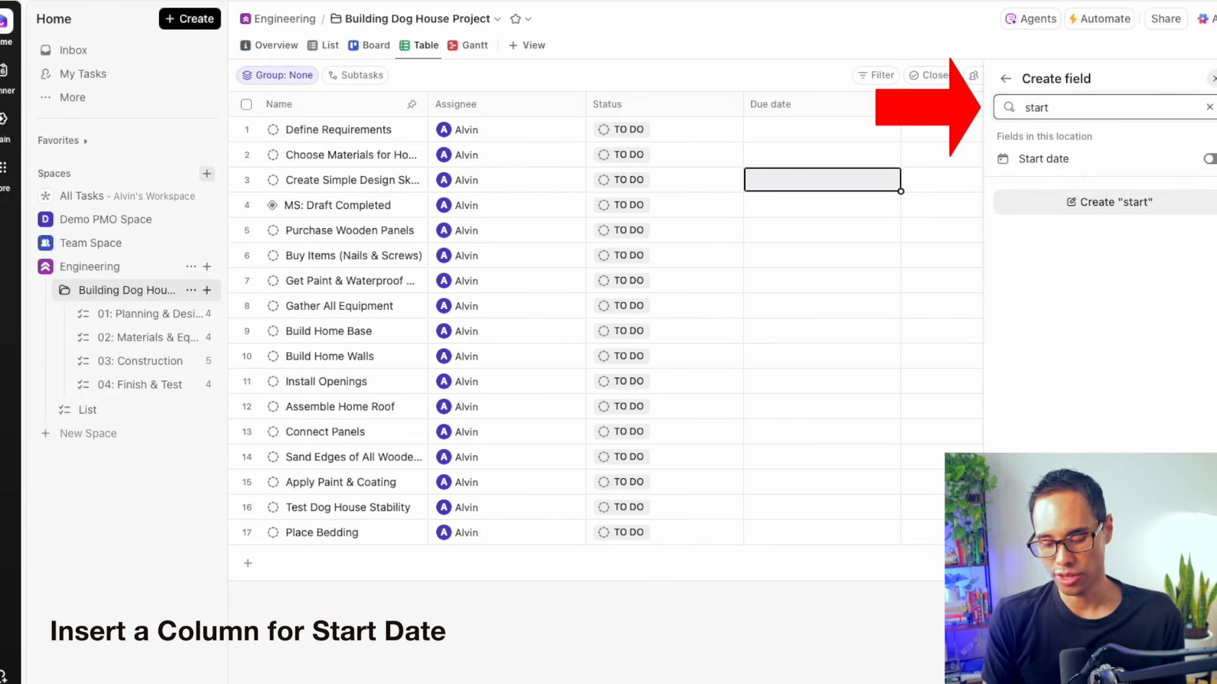
{"action": "left_click", "coordinate": [1209, 159]}
{"action": "left_click", "coordinate": [916, 47]}
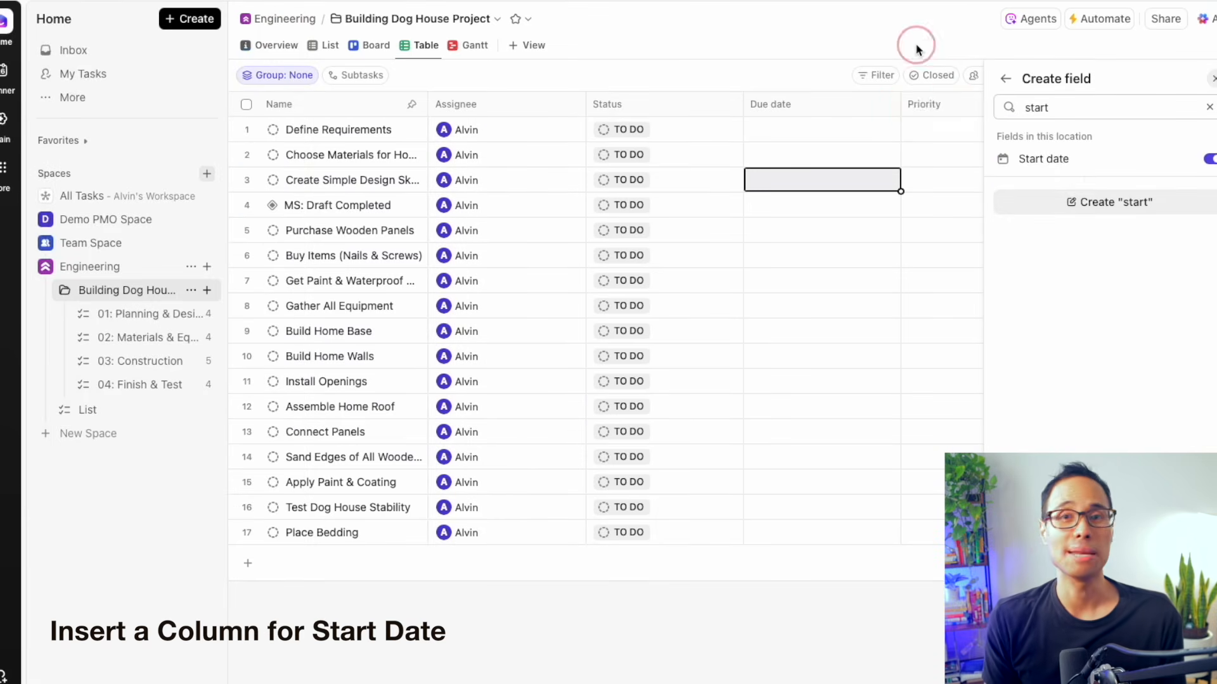
Step: Move the Start date column directly before Due date and remove the Priority column from the table
{"action": "left_click_drag", "start_coordinate": [1095, 107], "coordinate": [792, 105]}
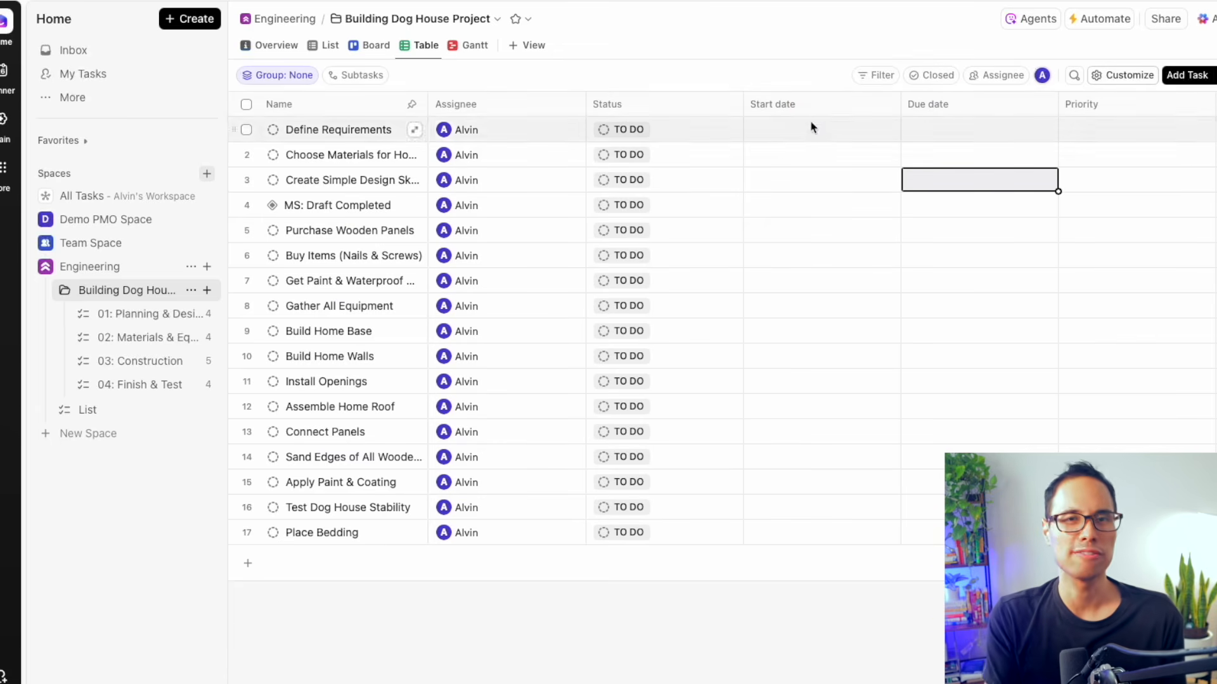
{"action": "left_click", "coordinate": [1125, 112]}
{"action": "left_click", "coordinate": [1118, 355]}
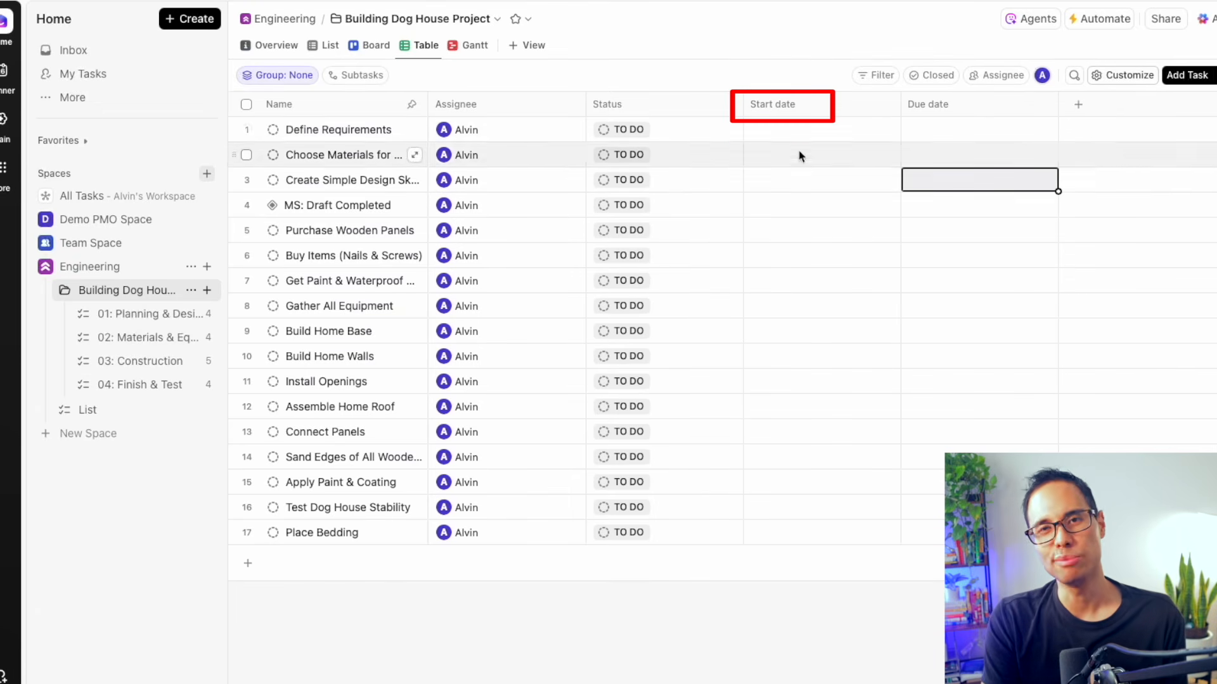
Step: Schedule Define Requirements in the table with a start date of September 1, 2025 and a due date of 9/5/25
{"action": "left_click", "coordinate": [801, 130]}
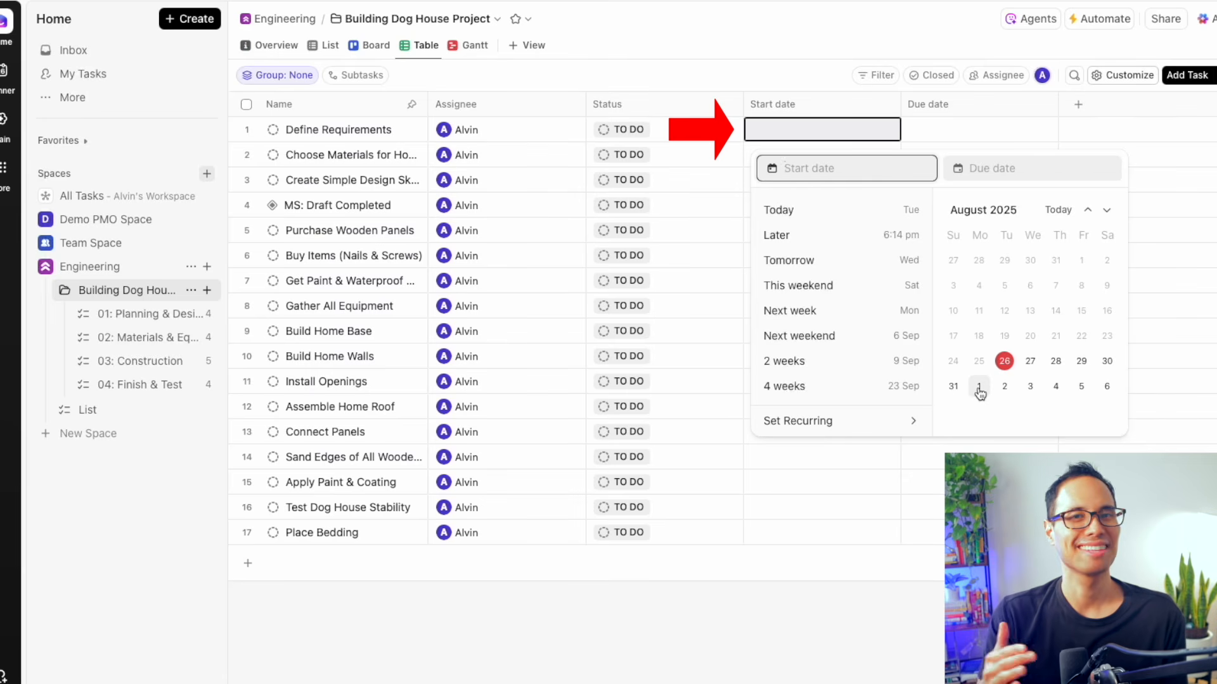
{"action": "left_click", "coordinate": [979, 387]}
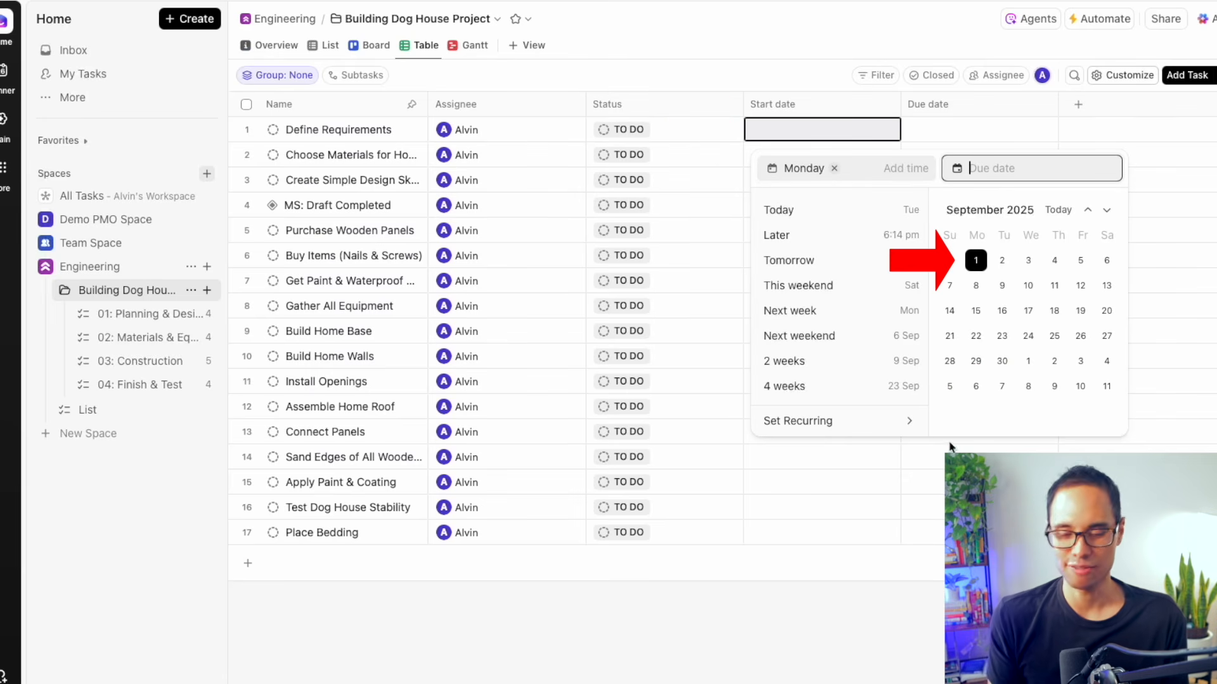
{"action": "left_click", "coordinate": [838, 508]}
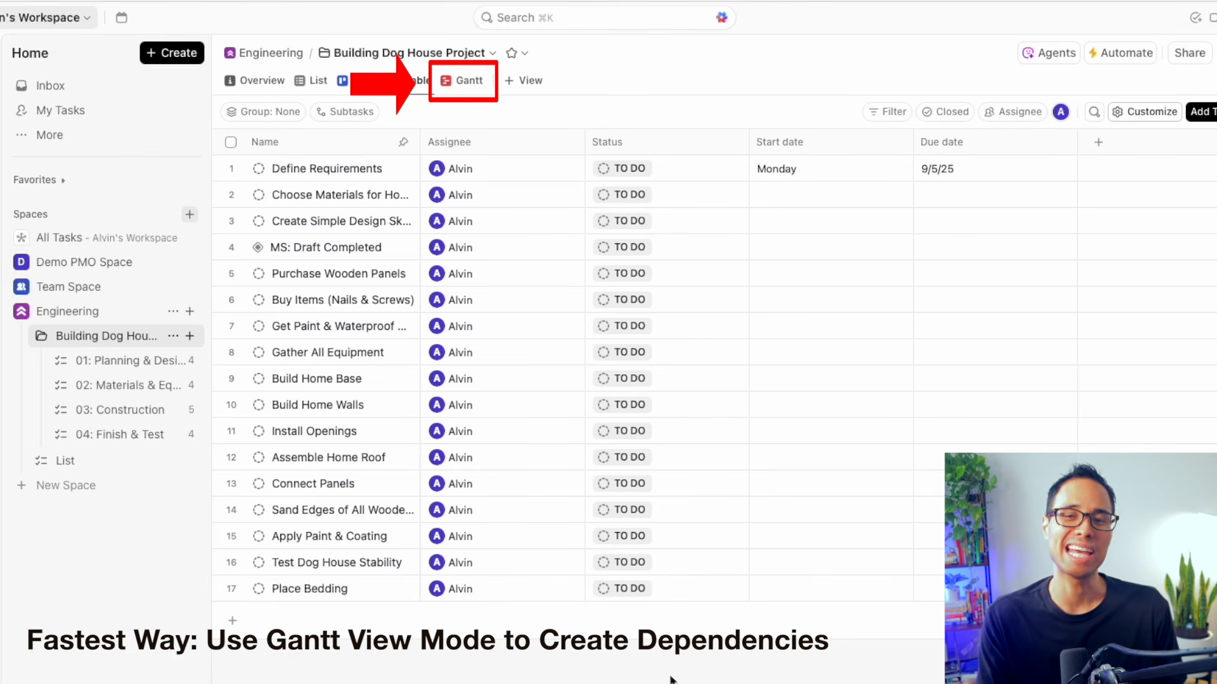
Step: Switch the project to the Gantt view and enlarge the timeline by hiding the sidebar and narrowing the task list
{"action": "left_click", "coordinate": [469, 84]}
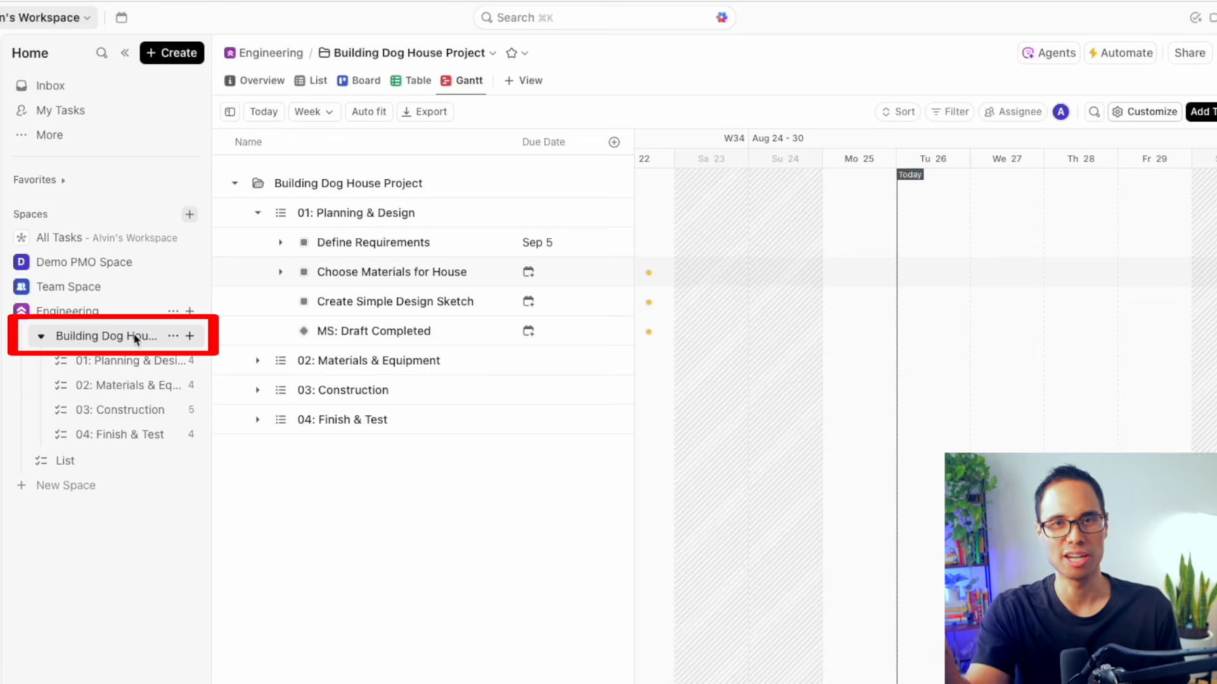
{"action": "left_click", "coordinate": [257, 213]}
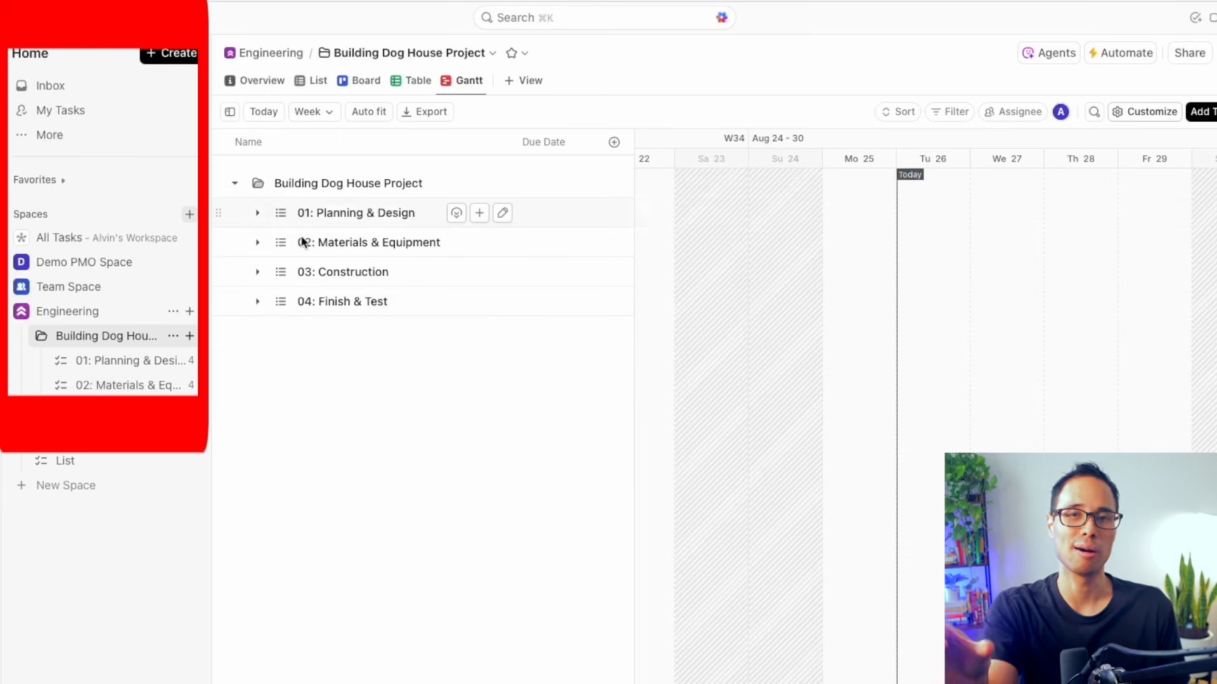
{"action": "mouse_move", "coordinate": [124, 57]}
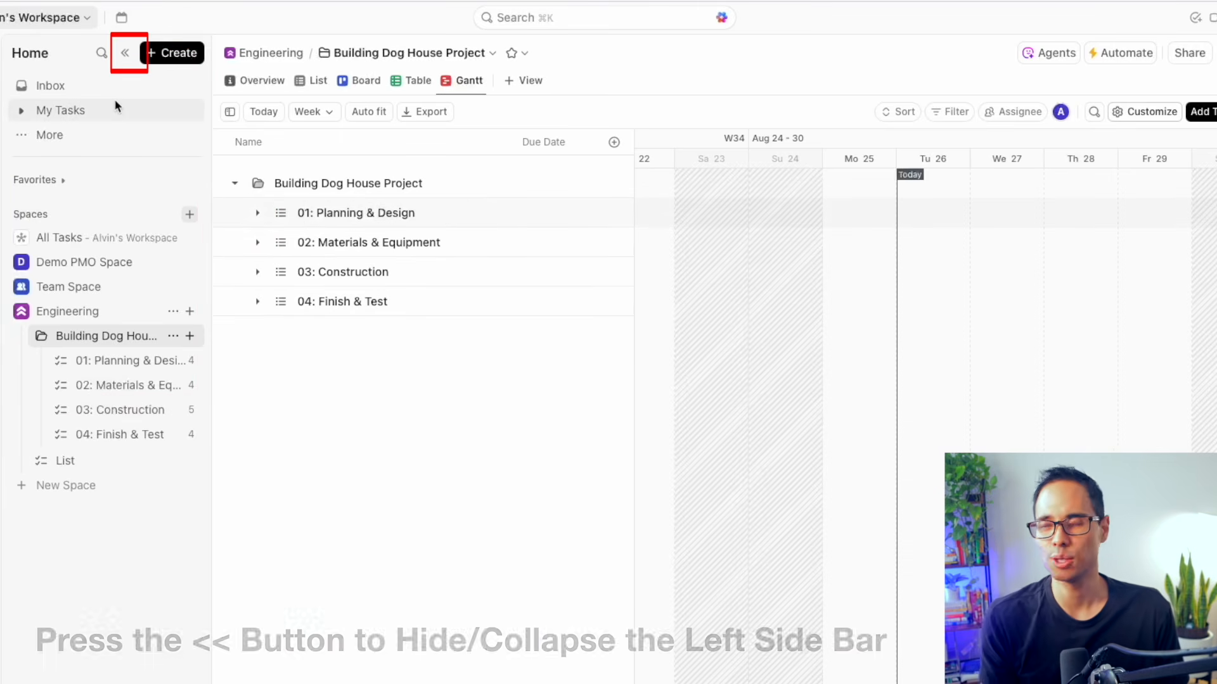
{"action": "left_click", "coordinate": [126, 58]}
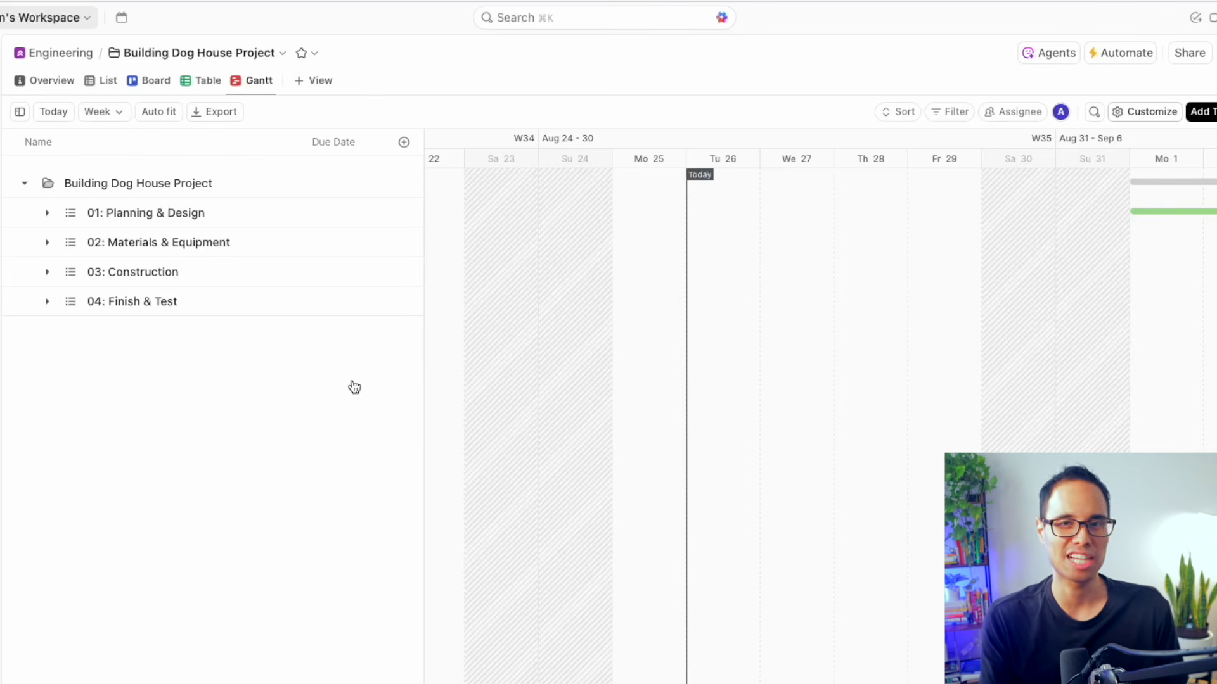
{"action": "left_click_drag", "start_coordinate": [426, 372], "coordinate": [264, 369]}
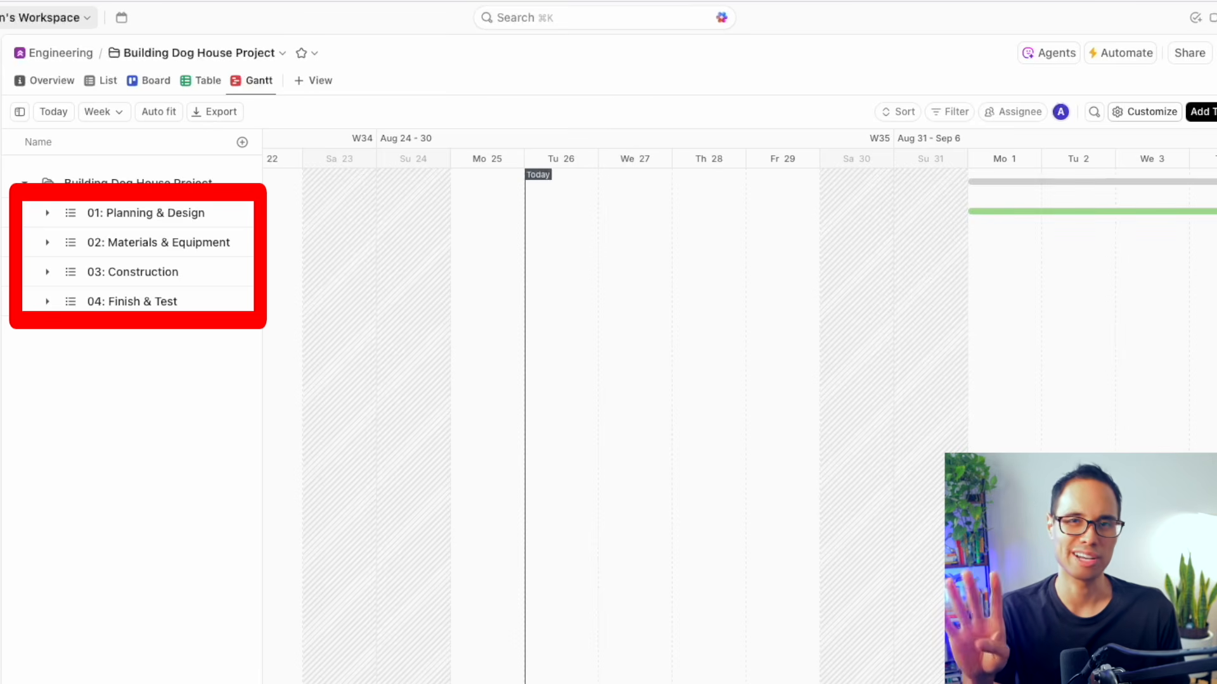
Step: Schedule Choose Materials for House on the Gantt timeline from September 8 to September 10
{"action": "scroll", "coordinate": [718, 409], "scroll_direction": "right", "scroll_amount": 10}
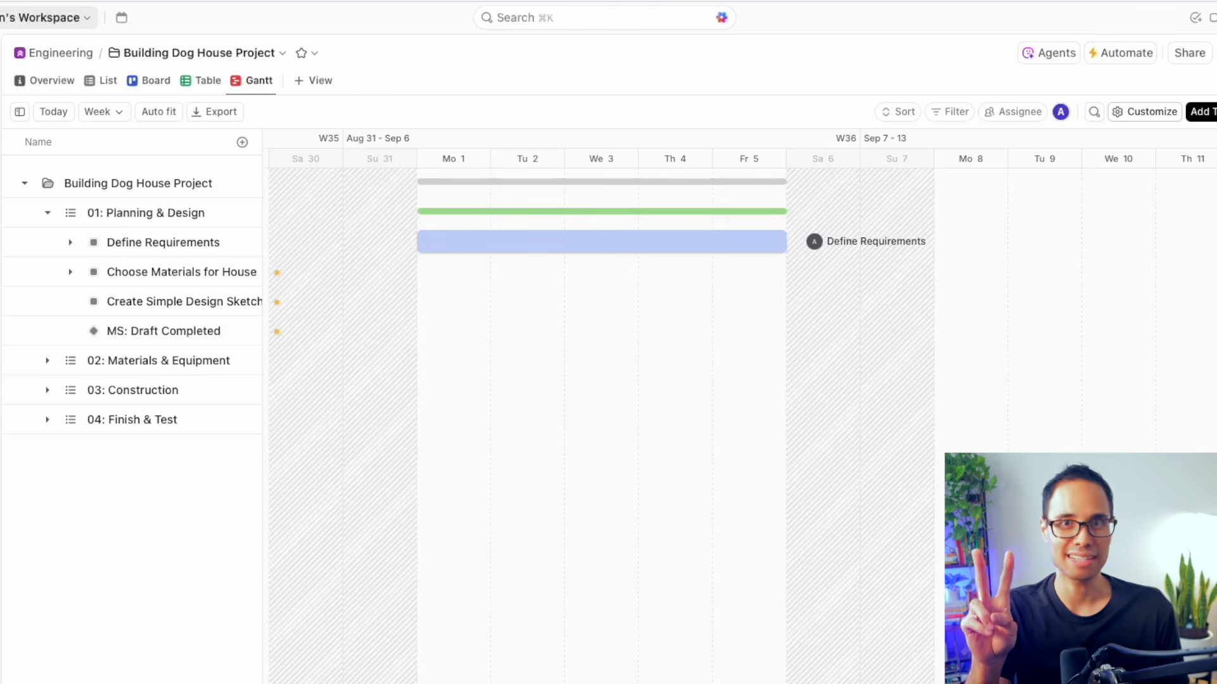
{"action": "scroll", "coordinate": [740, 408], "scroll_direction": "right", "scroll_amount": 7}
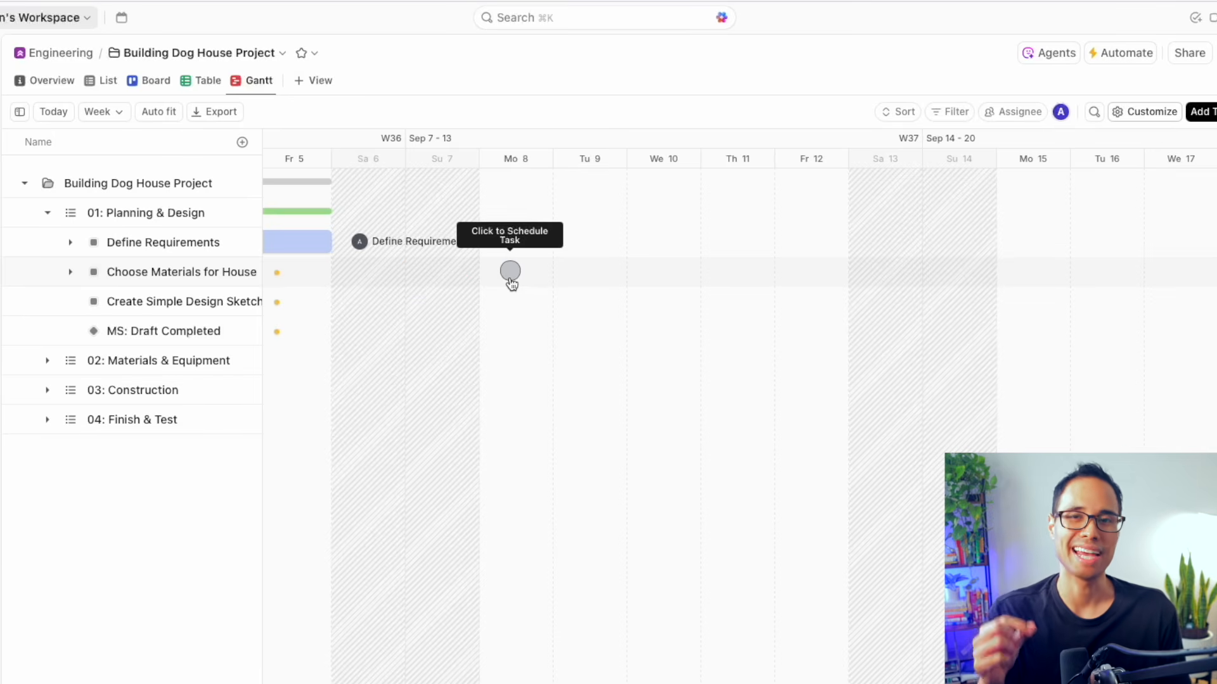
{"action": "left_click", "coordinate": [510, 272]}
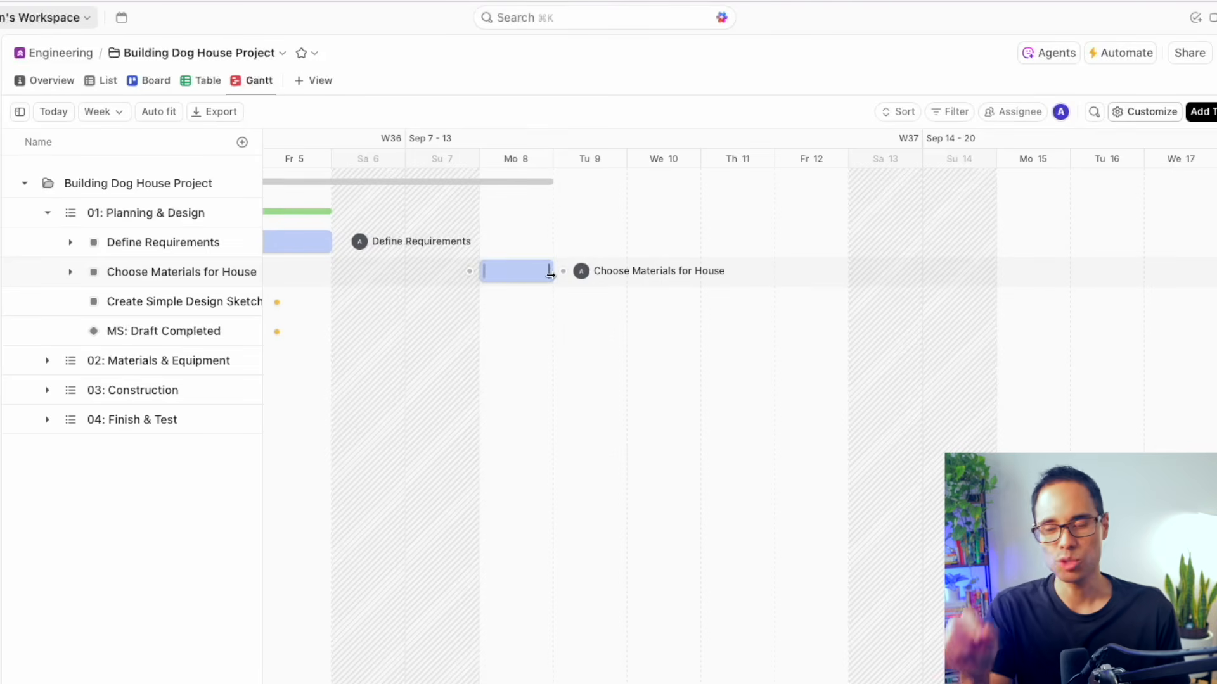
{"action": "left_click_drag", "start_coordinate": [550, 272], "coordinate": [550, 272]}
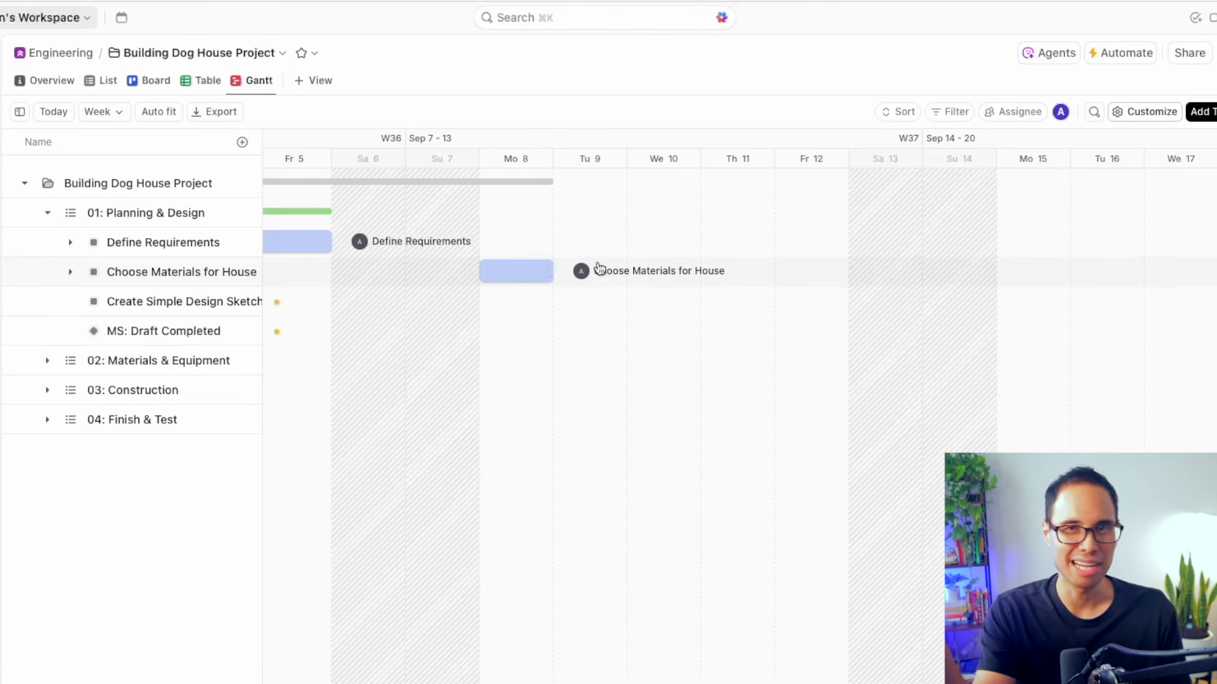
{"action": "mouse_move", "coordinate": [546, 273]}
{"action": "left_mouse_down"}
{"action": "mouse_move", "coordinate": [808, 261]}
{"action": "mouse_move", "coordinate": [613, 266]}
{"action": "mouse_move", "coordinate": [680, 272]}
{"action": "left_mouse_up"}
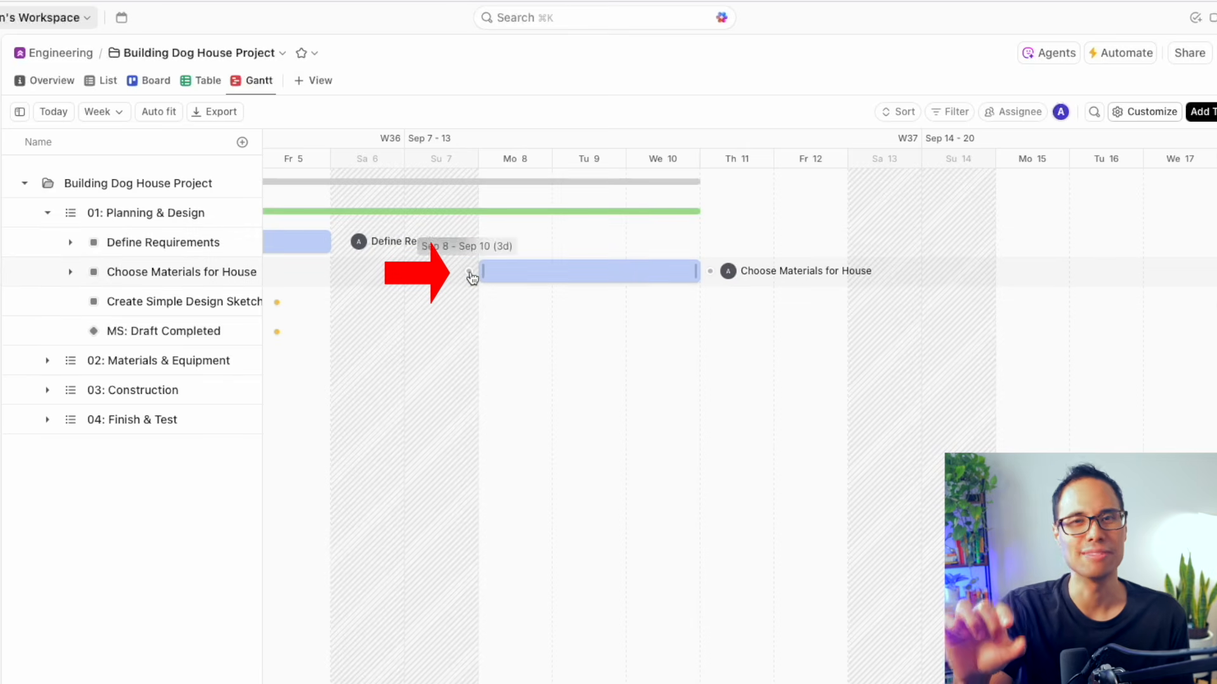
Step: Create a dependency from the end of Define Requirements to the start of Choose Materials for House
{"action": "left_click", "coordinate": [342, 244]}
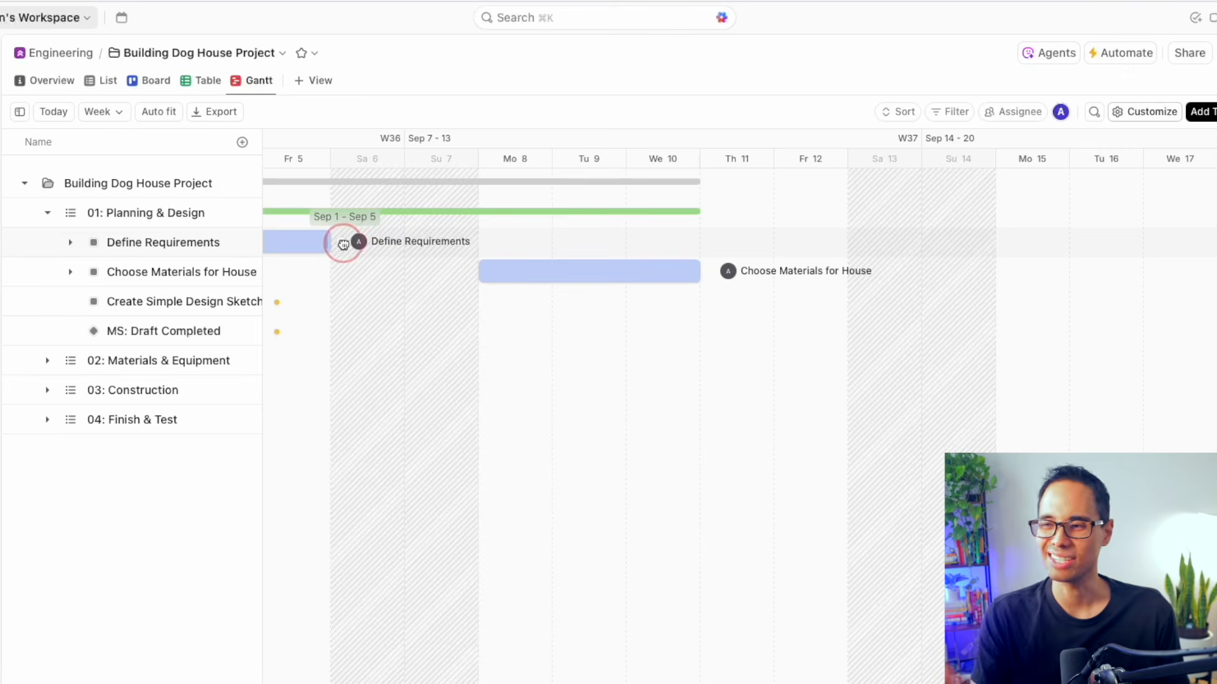
{"action": "left_click_drag", "start_coordinate": [404, 265], "coordinate": [467, 274]}
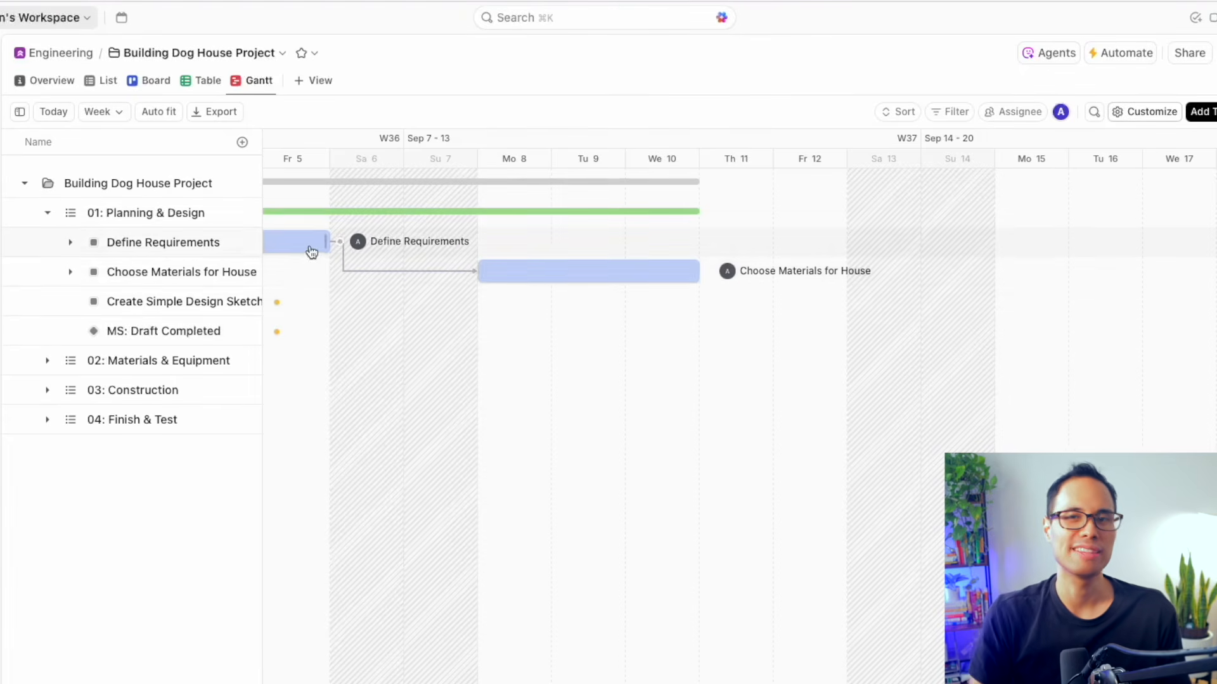
{"action": "scroll", "coordinate": [634, 380], "scroll_direction": "left", "scroll_amount": 3}
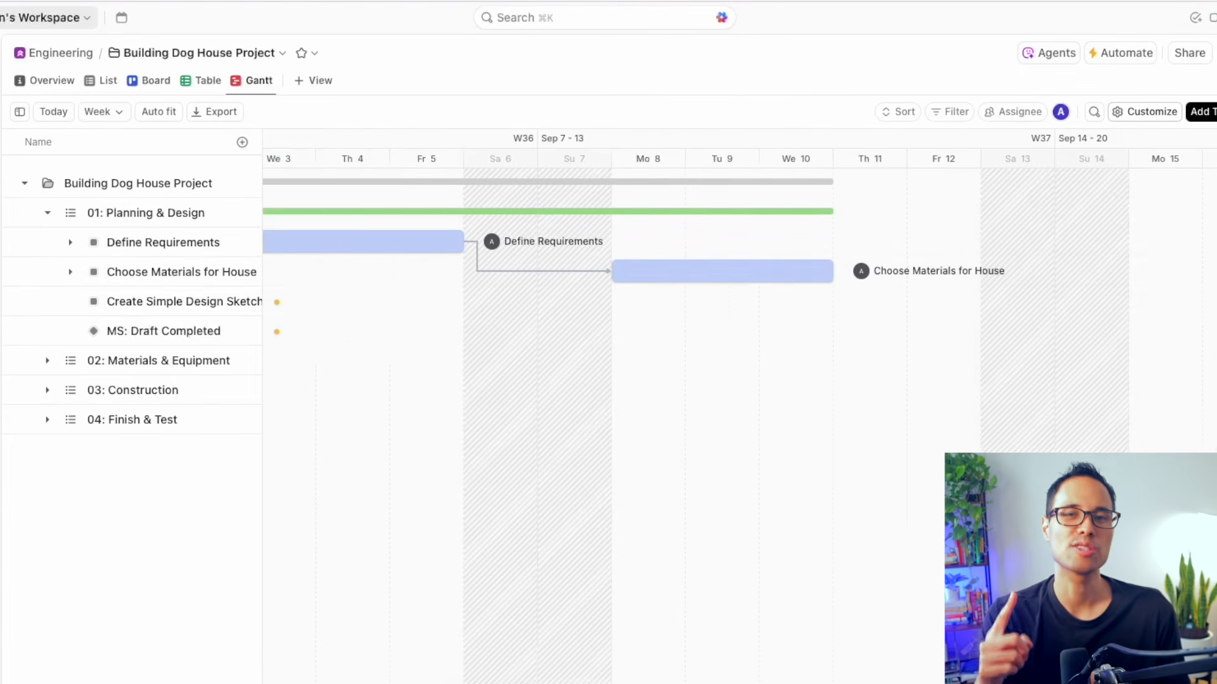
{"action": "scroll", "coordinate": [752, 479], "scroll_direction": "left", "scroll_amount": 3}
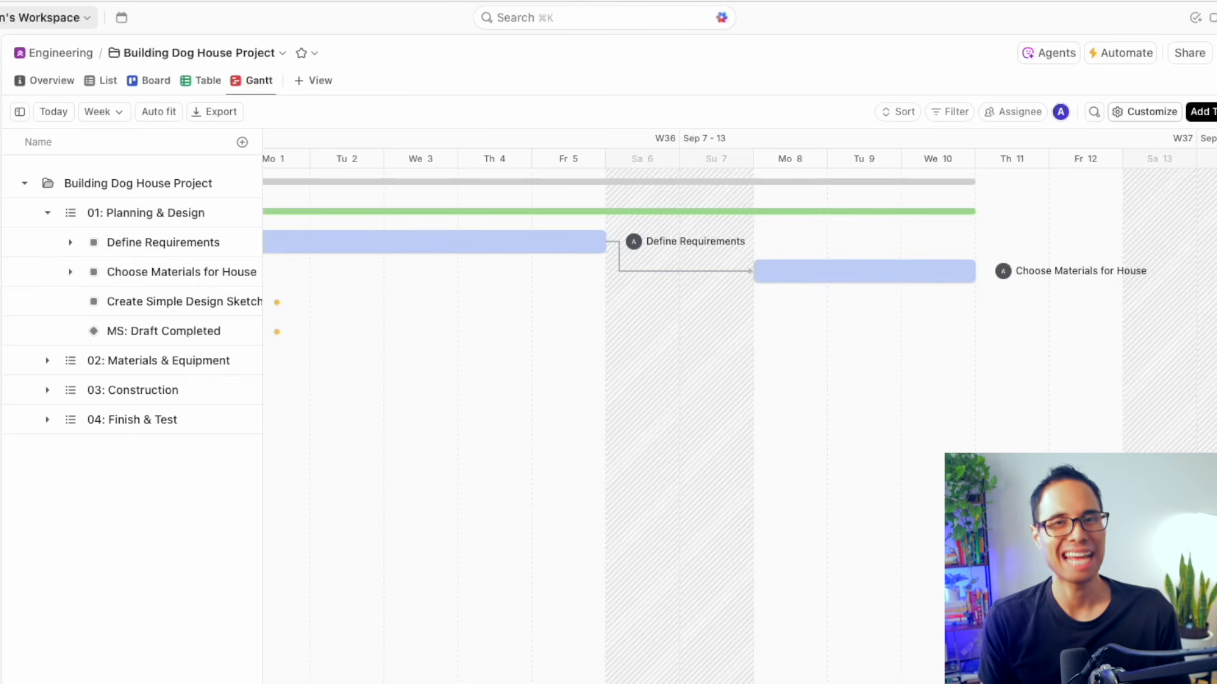
Step: Schedule Create Simple Design Sketch on the Gantt timeline from September 11 to September 19
{"action": "scroll", "coordinate": [277, 242], "scroll_direction": "right", "scroll_amount": 10}
{"action": "scroll", "coordinate": [277, 242], "scroll_direction": "right", "scroll_amount": 1}
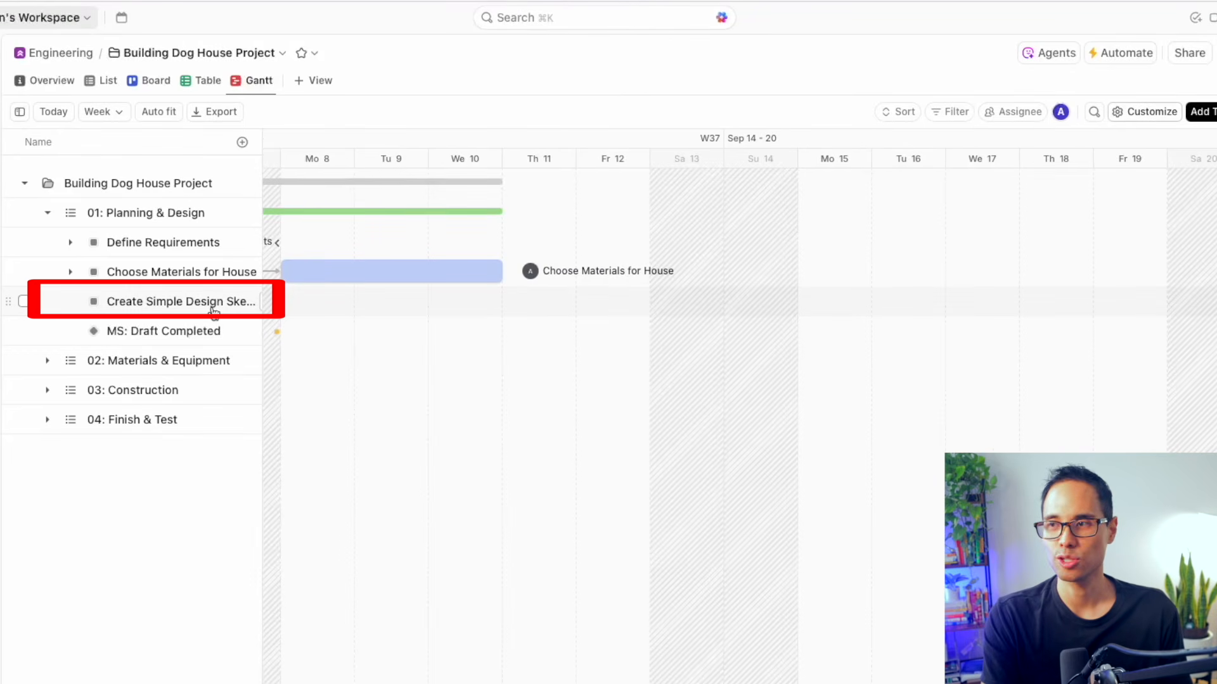
{"action": "left_click", "coordinate": [523, 303]}
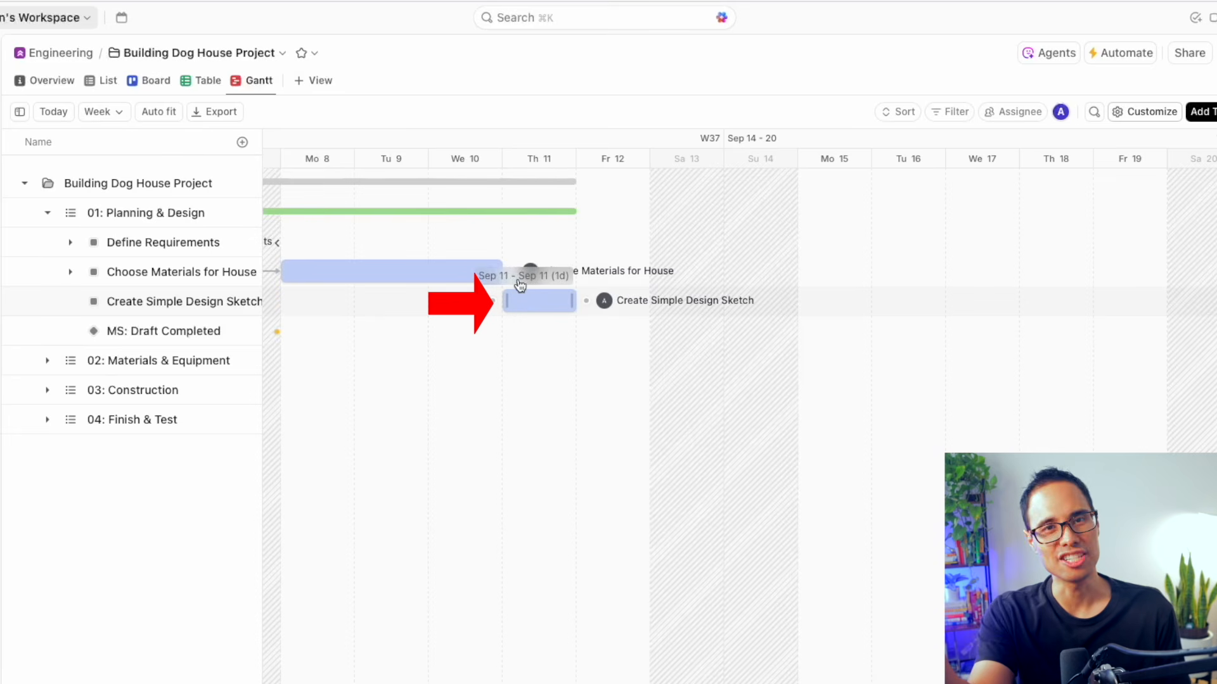
{"action": "left_click_drag", "start_coordinate": [573, 302], "coordinate": [1128, 298]}
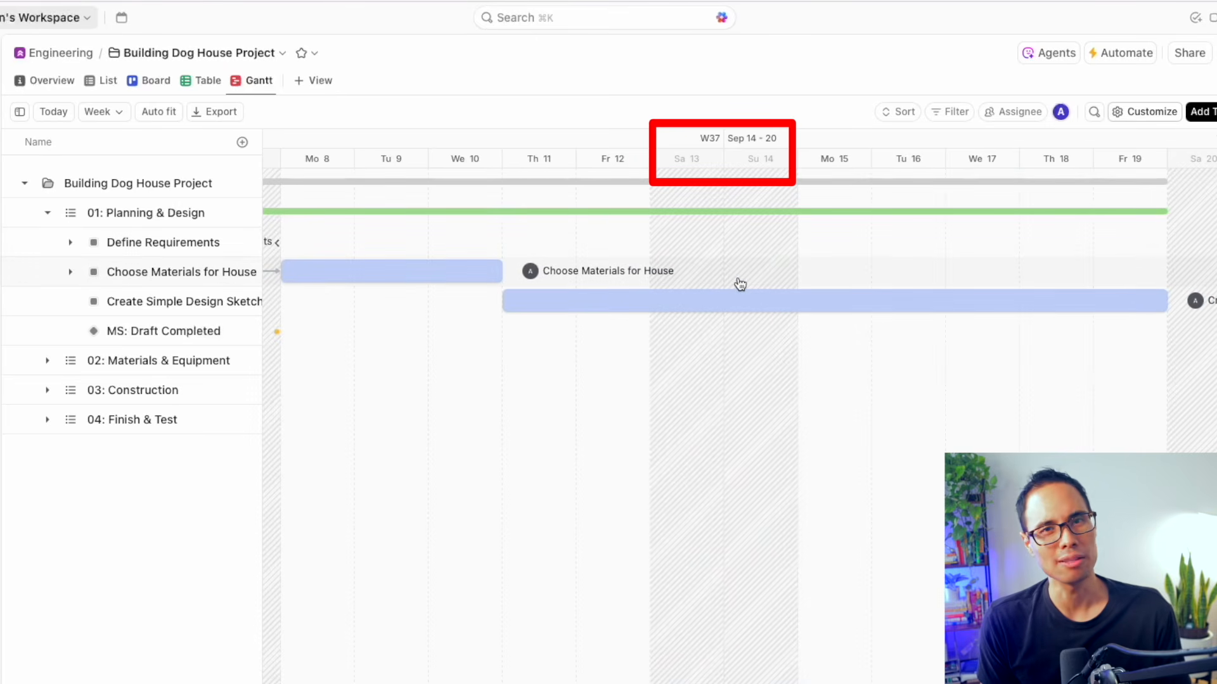
Step: Turn off the display of weekends in the Gantt view and close its customization settings
{"action": "scroll", "coordinate": [568, 296], "scroll_direction": "right", "scroll_amount": 4}
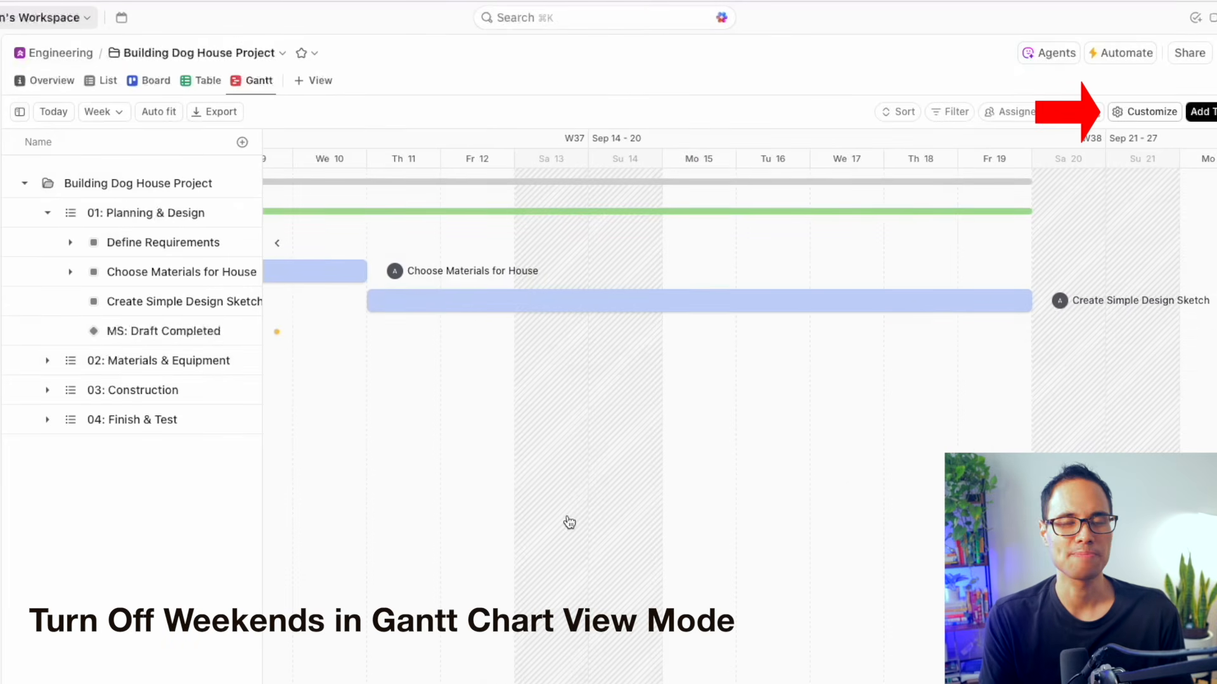
{"action": "left_click", "coordinate": [1132, 120]}
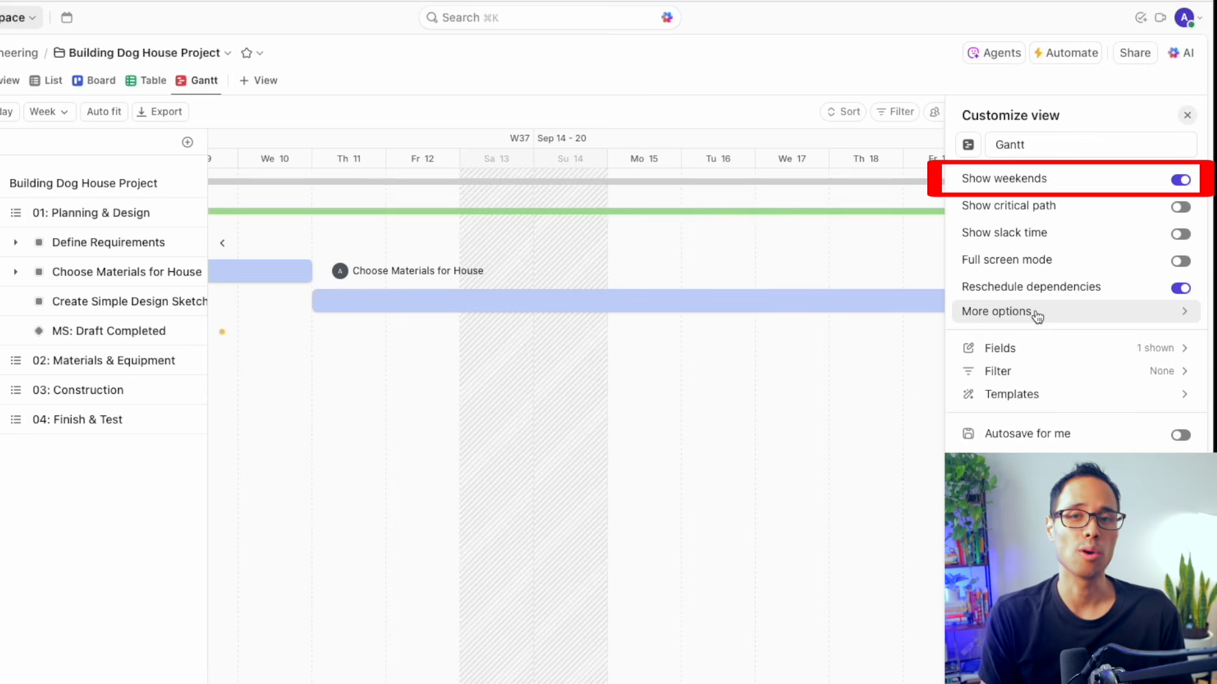
{"action": "left_click", "coordinate": [1183, 181]}
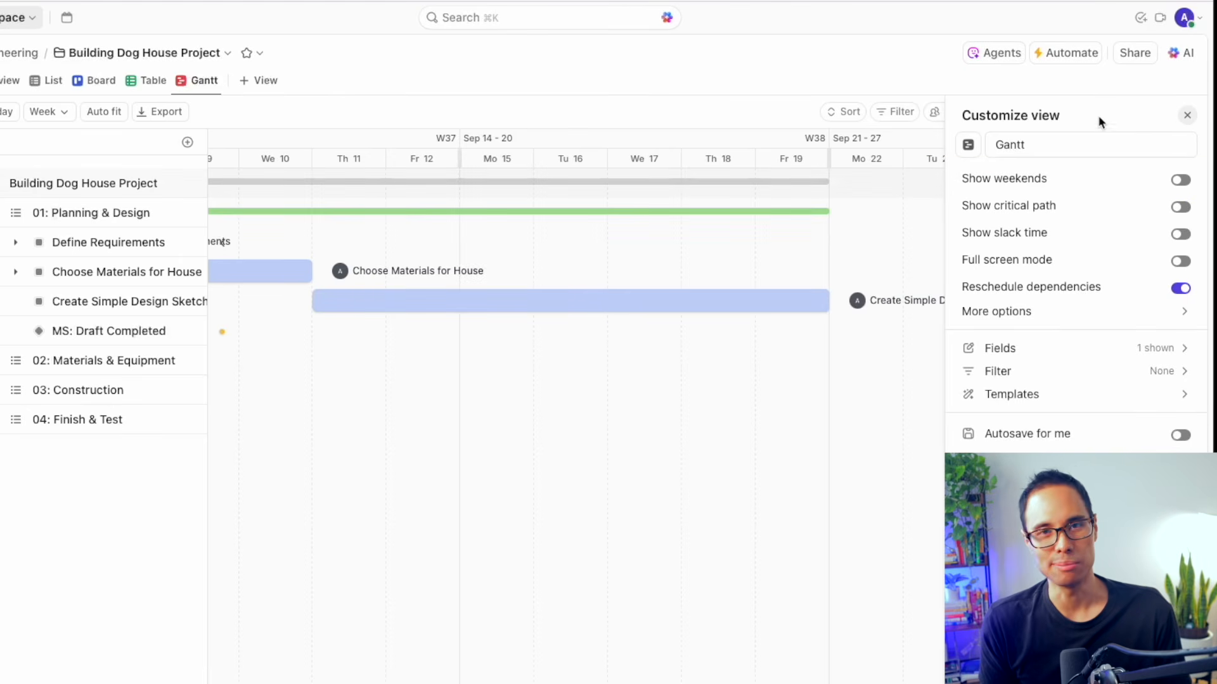
{"action": "left_click", "coordinate": [1184, 118]}
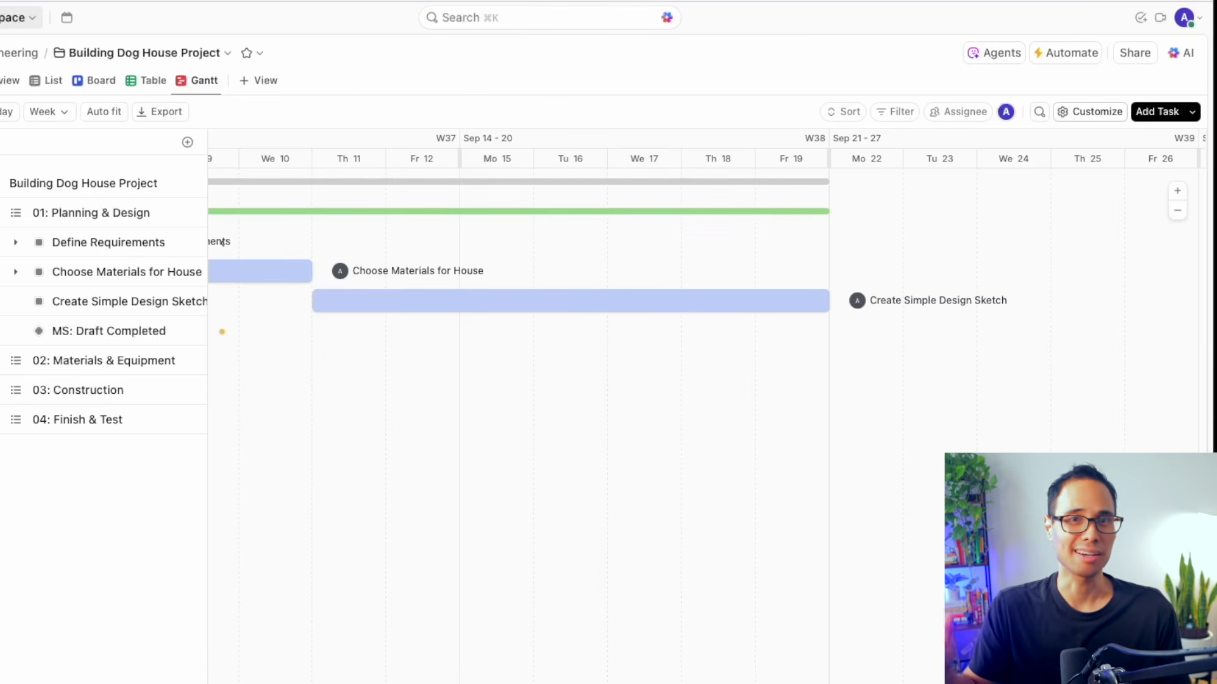
Step: Create a dependency from the end of Choose Materials for House to the start of Create Simple Design Sketch
{"action": "scroll", "coordinate": [221, 241], "scroll_direction": "left", "scroll_amount": 3}
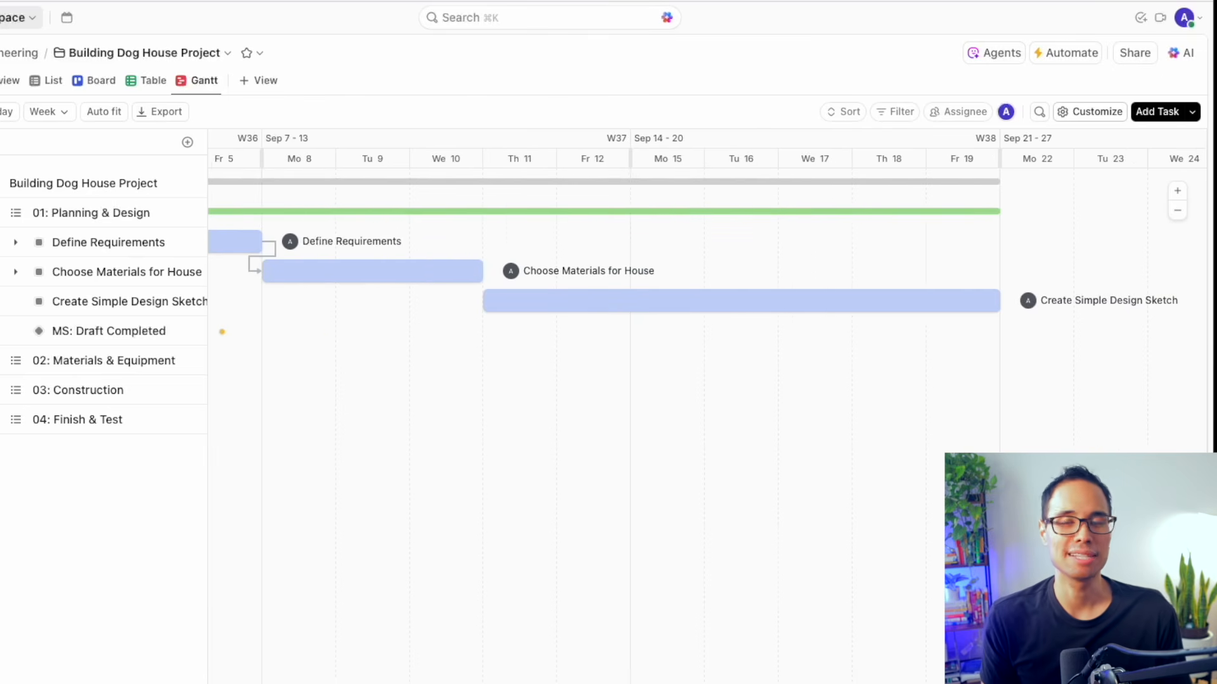
{"action": "scroll", "coordinate": [377, 330], "scroll_direction": "right", "scroll_amount": 1}
{"action": "scroll", "coordinate": [377, 330], "scroll_direction": "left", "scroll_amount": 1}
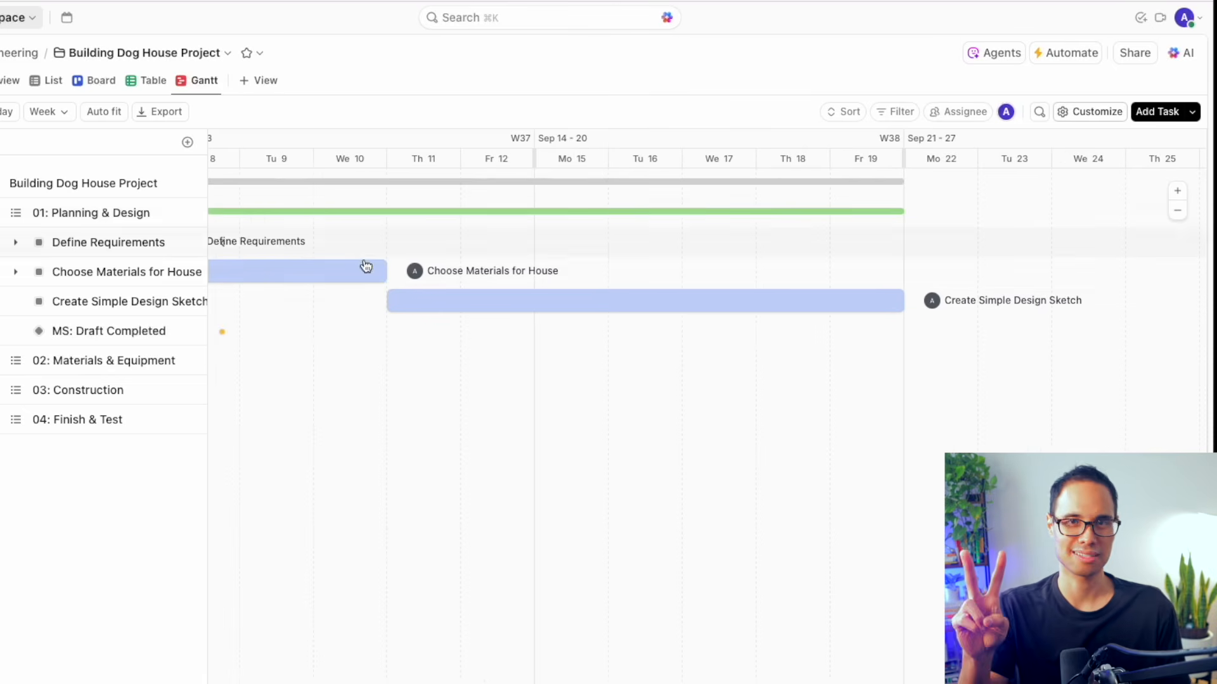
{"action": "left_click_drag", "start_coordinate": [398, 273], "coordinate": [386, 312]}
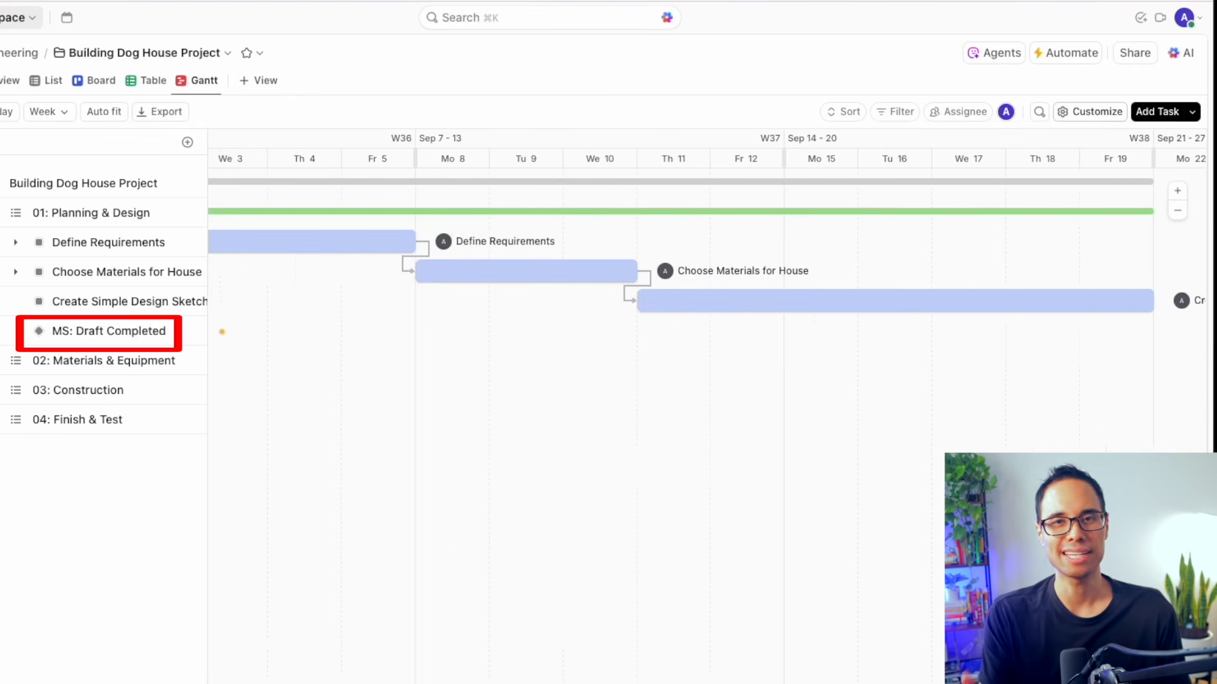
Step: Schedule the MS: Draft Completed milestone on September 22 and auto-fit the Gantt chart to the scheduled tasks
{"action": "scroll", "coordinate": [706, 409], "scroll_direction": "right", "scroll_amount": 10}
{"action": "scroll", "coordinate": [407, 335], "scroll_direction": "right", "scroll_amount": 1}
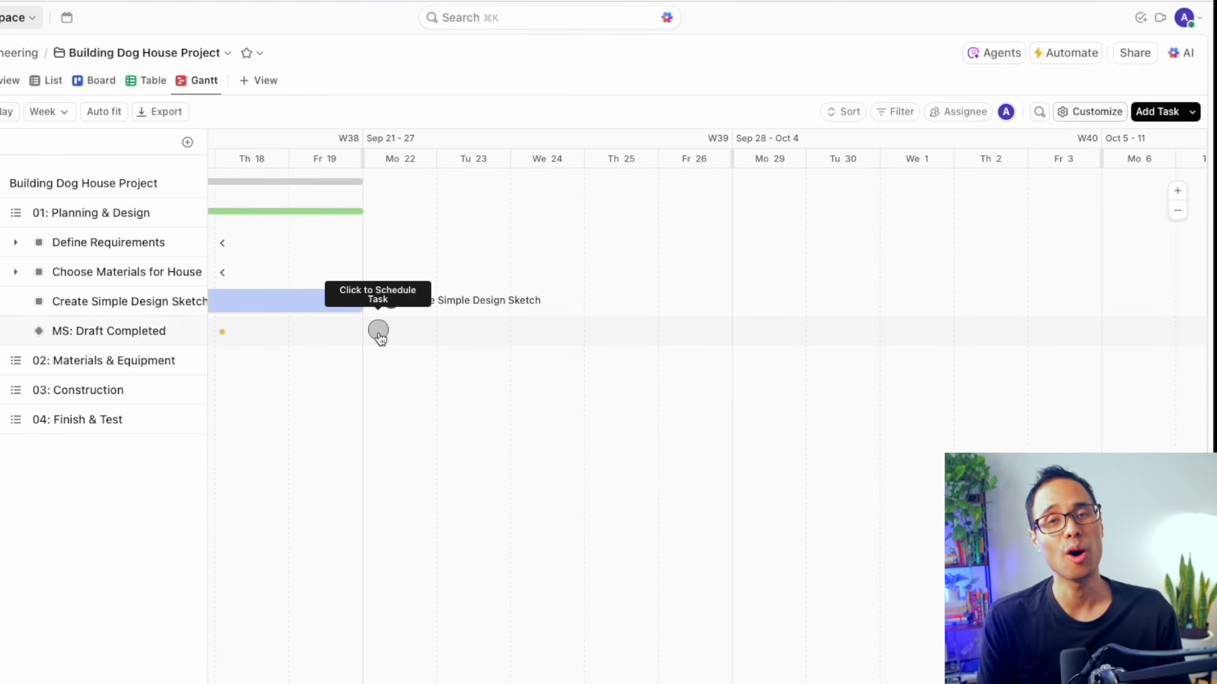
{"action": "left_click", "coordinate": [454, 331]}
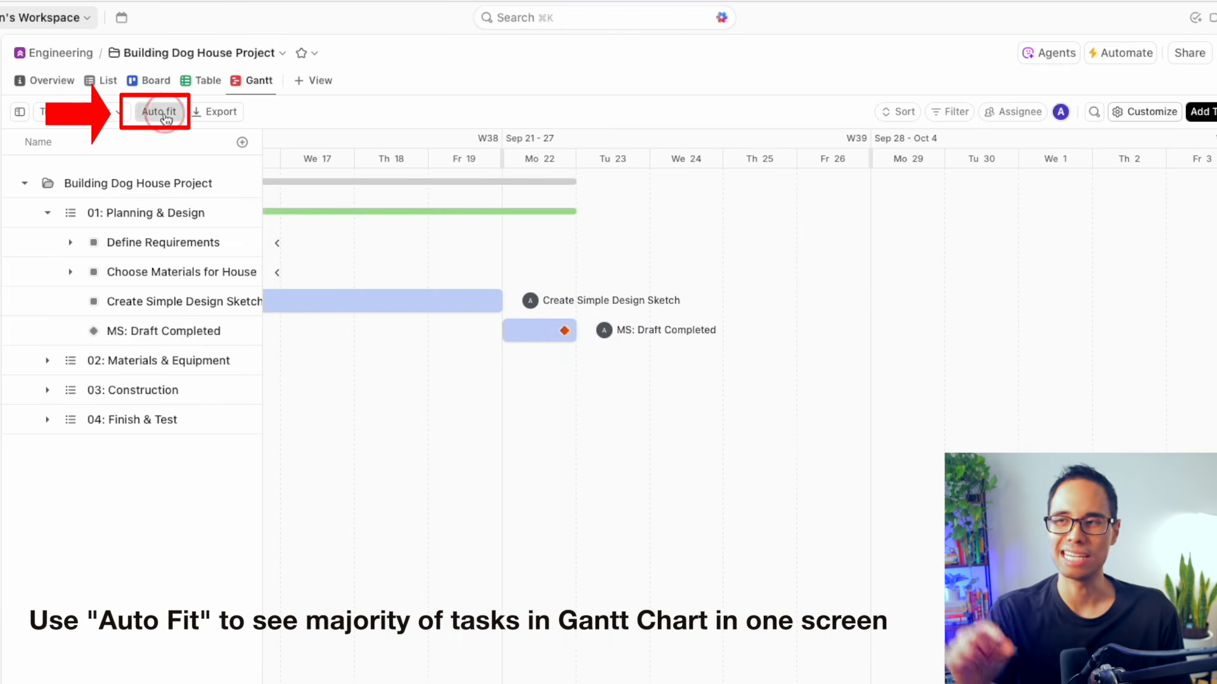
{"action": "left_click", "coordinate": [166, 118]}
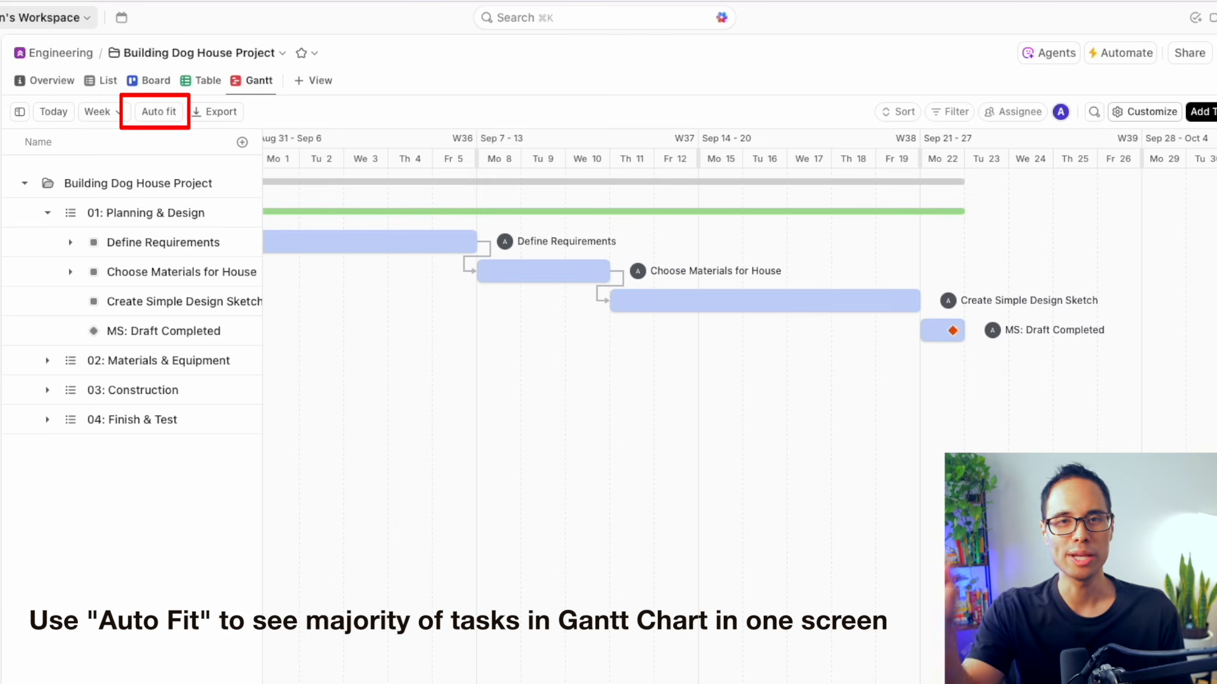
{"action": "scroll", "coordinate": [609, 405], "scroll_direction": "left", "scroll_amount": 2}
{"action": "scroll", "coordinate": [739, 405], "scroll_direction": "right", "scroll_amount": 1}
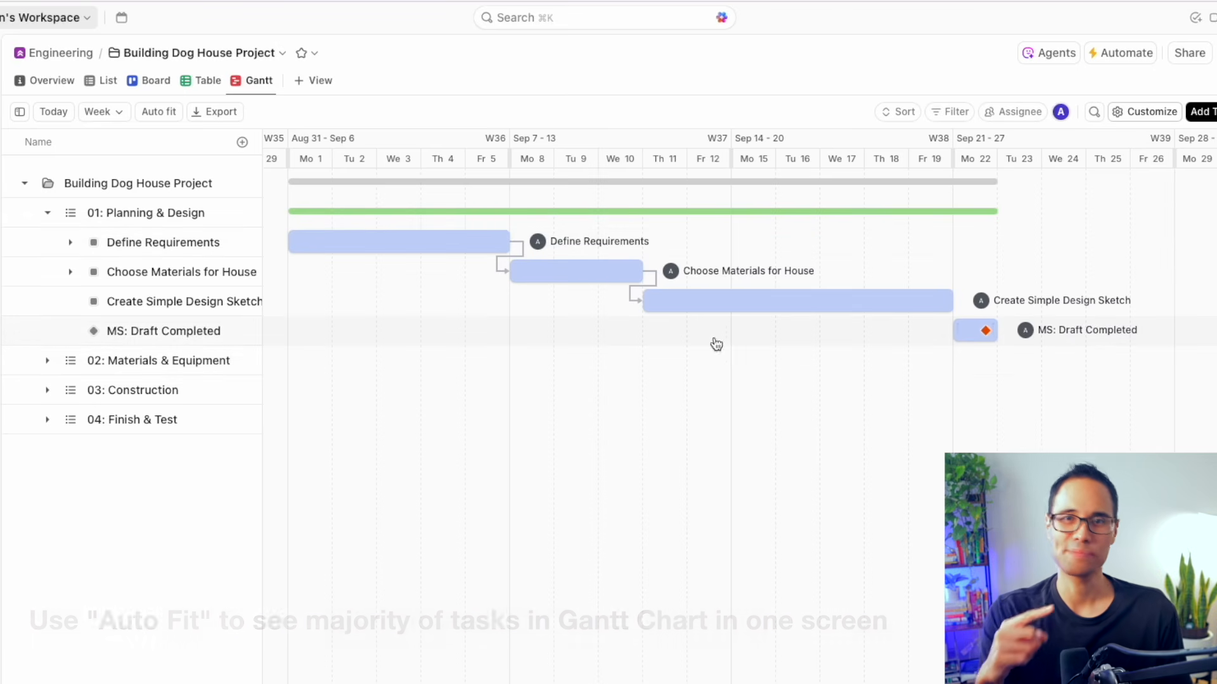
Step: Expand 02: Materials & Equipment in the Gantt chart and schedule Purchase Wooden Panels to start on September 23
{"action": "left_click", "coordinate": [48, 213]}
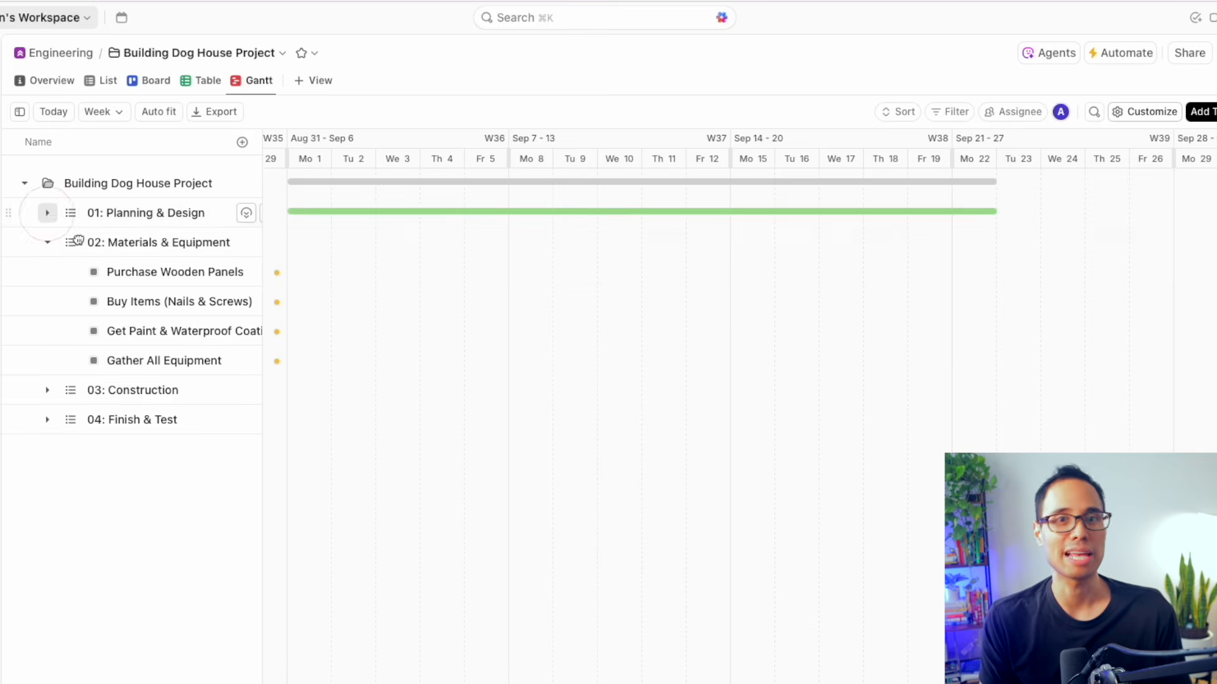
{"action": "left_click", "coordinate": [47, 213]}
{"action": "scroll", "coordinate": [608, 406], "scroll_direction": "right", "scroll_amount": 10}
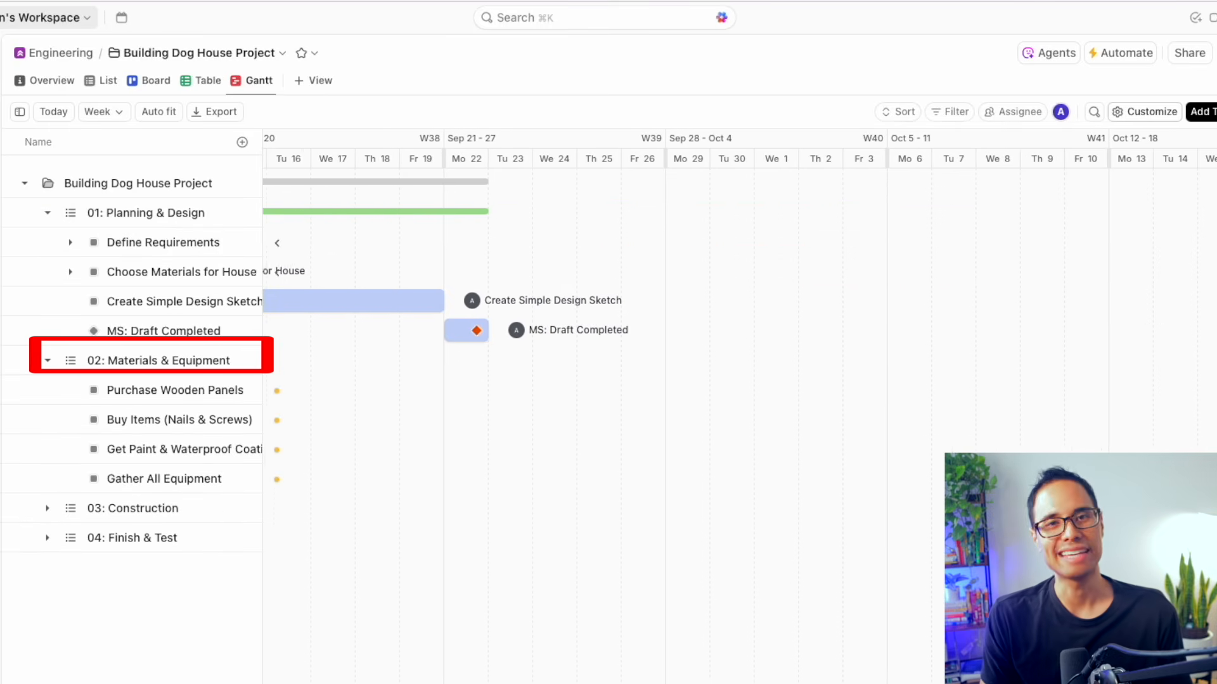
{"action": "scroll", "coordinate": [609, 405], "scroll_direction": "right", "scroll_amount": 1}
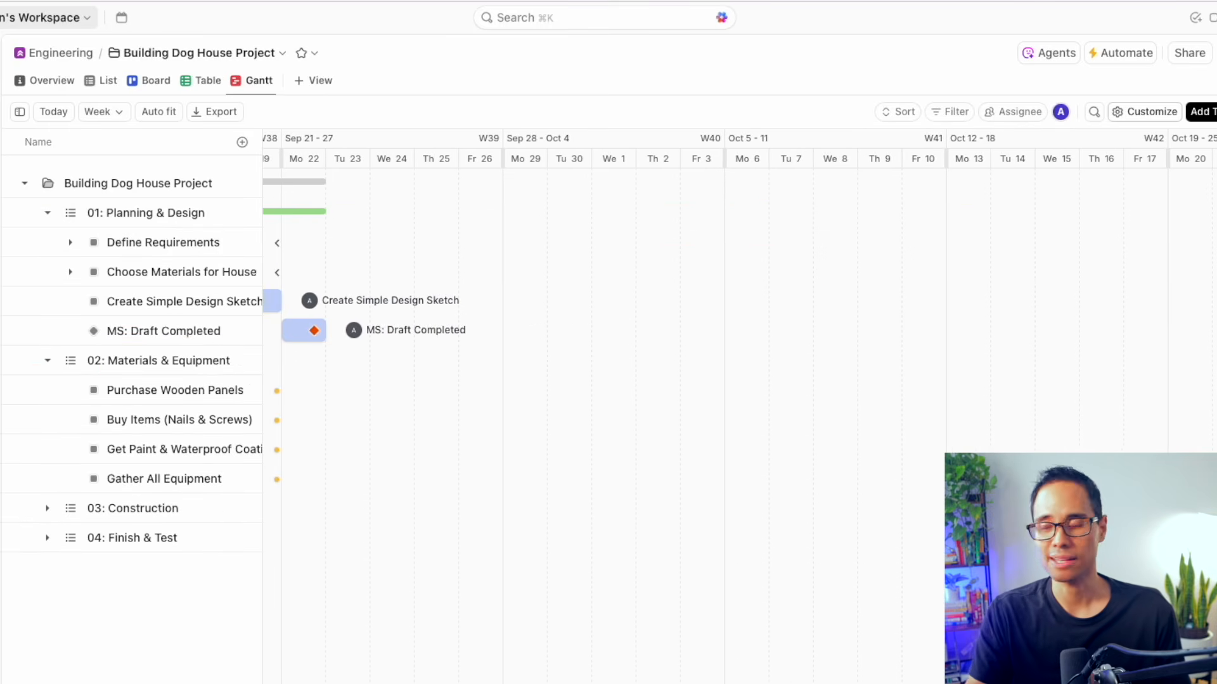
{"action": "scroll", "coordinate": [608, 405], "scroll_direction": "right", "scroll_amount": 1}
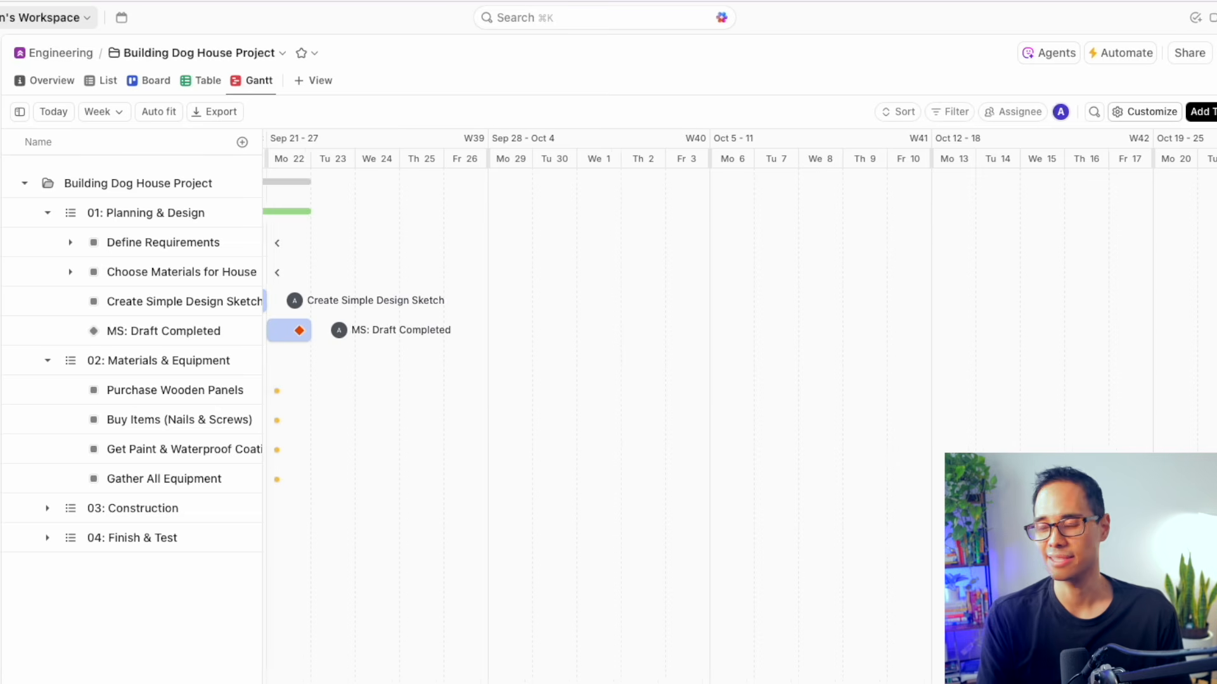
{"action": "left_click", "coordinate": [325, 392]}
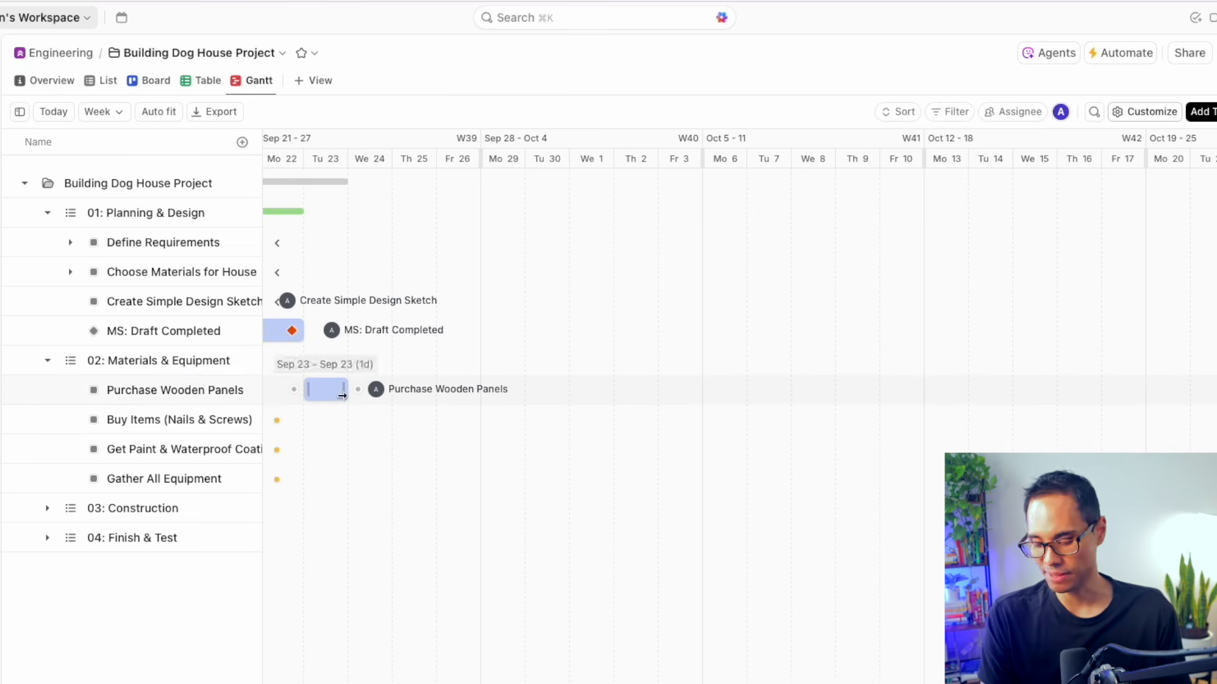
Step: Add dependencies from Create Simple Design Sketch to MS: Draft Completed, and from that milestone to Purchase Wooden Panels
{"action": "scroll", "coordinate": [345, 390], "scroll_direction": "left", "scroll_amount": 10}
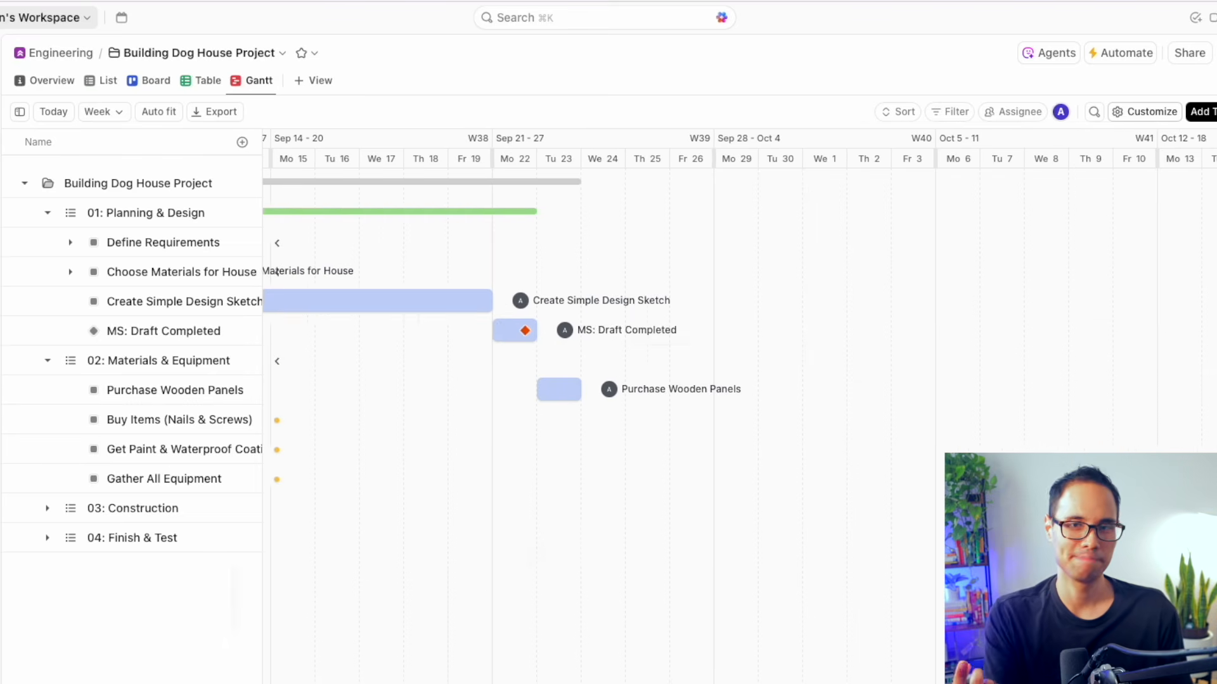
{"action": "mouse_move", "coordinate": [524, 303]}
{"action": "left_mouse_down"}
{"action": "mouse_move", "coordinate": [503, 330]}
{"action": "mouse_move", "coordinate": [569, 347]}
{"action": "mouse_move", "coordinate": [562, 396]}
{"action": "left_mouse_up"}
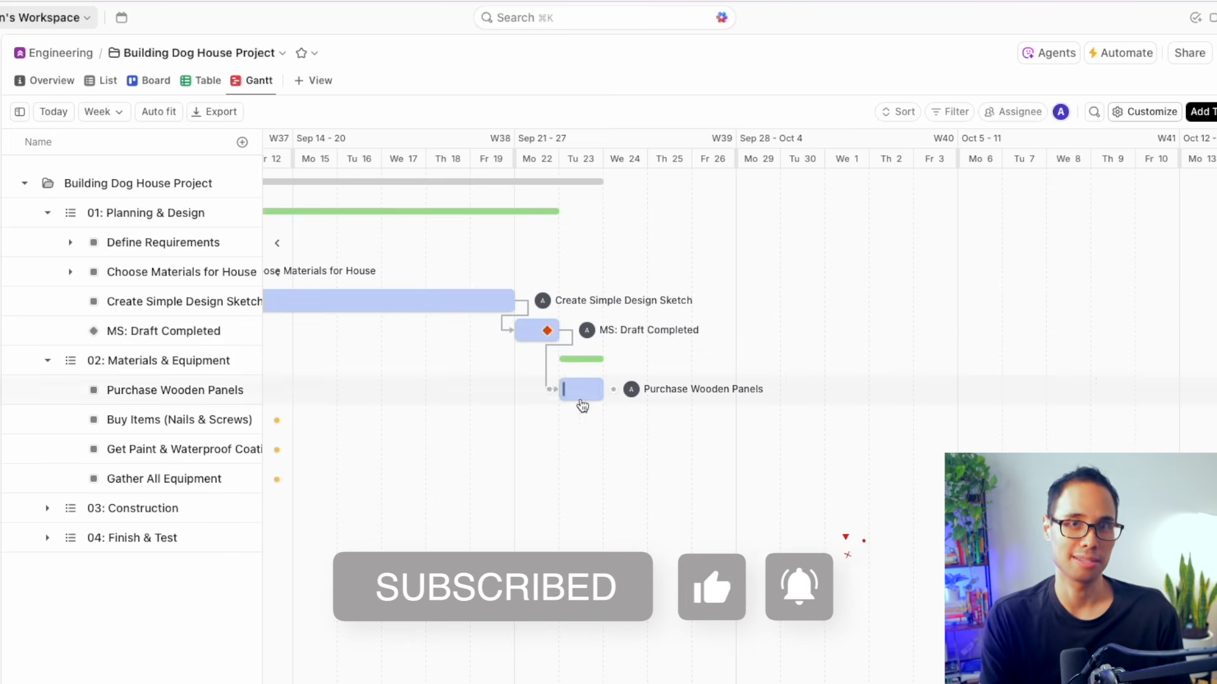
Step: Schedule Buy Items (Nails & Screws) on Sep 23 and Get Paint & Waterproof Coating for Sep 23–25, both dependent on MS: Draft Completed
{"action": "scroll", "coordinate": [634, 380], "scroll_direction": "right", "scroll_amount": 5}
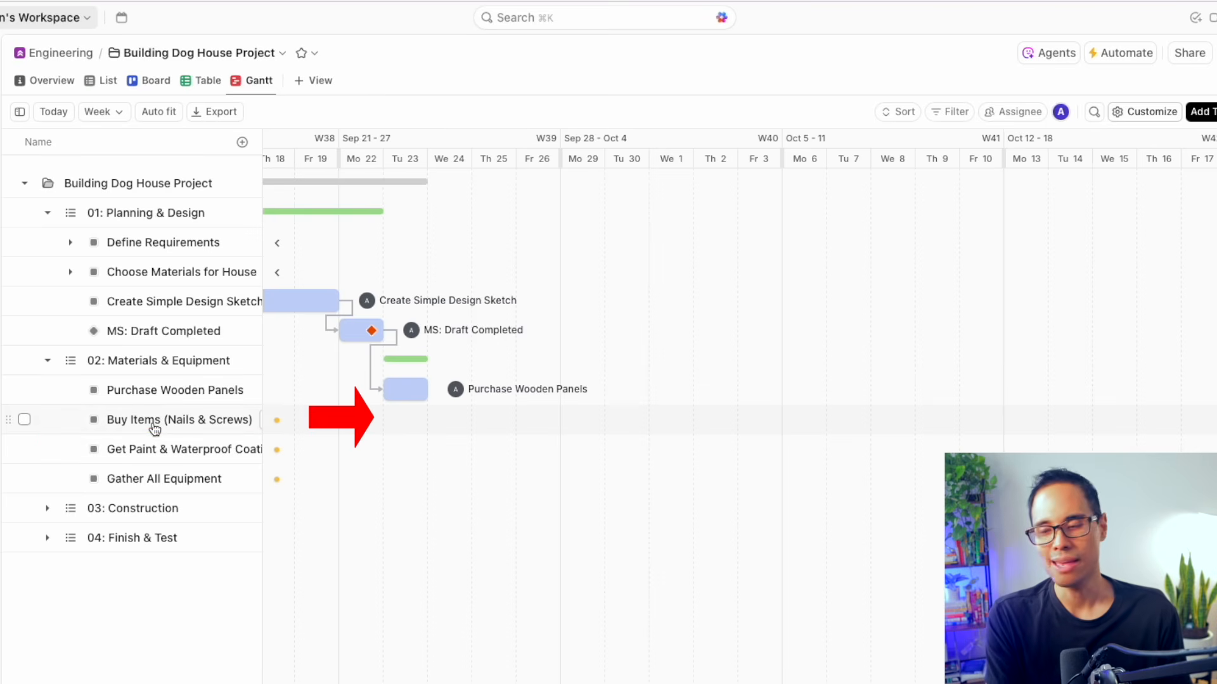
{"action": "left_click", "coordinate": [396, 421]}
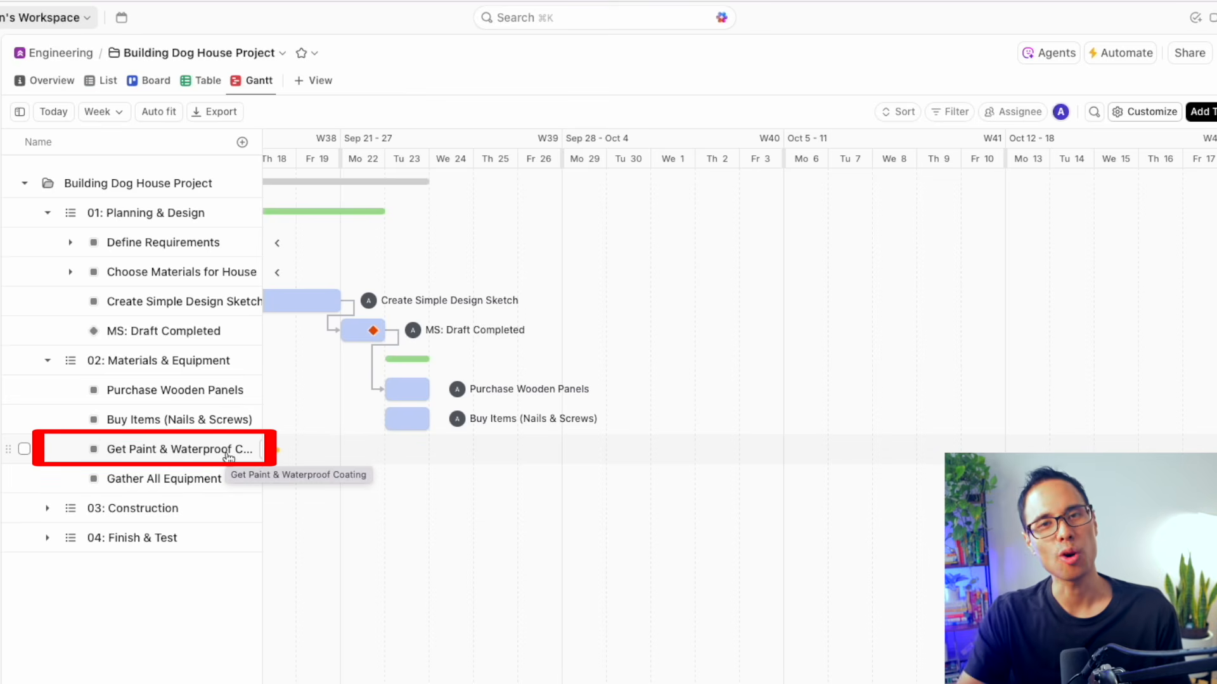
{"action": "left_click", "coordinate": [407, 449]}
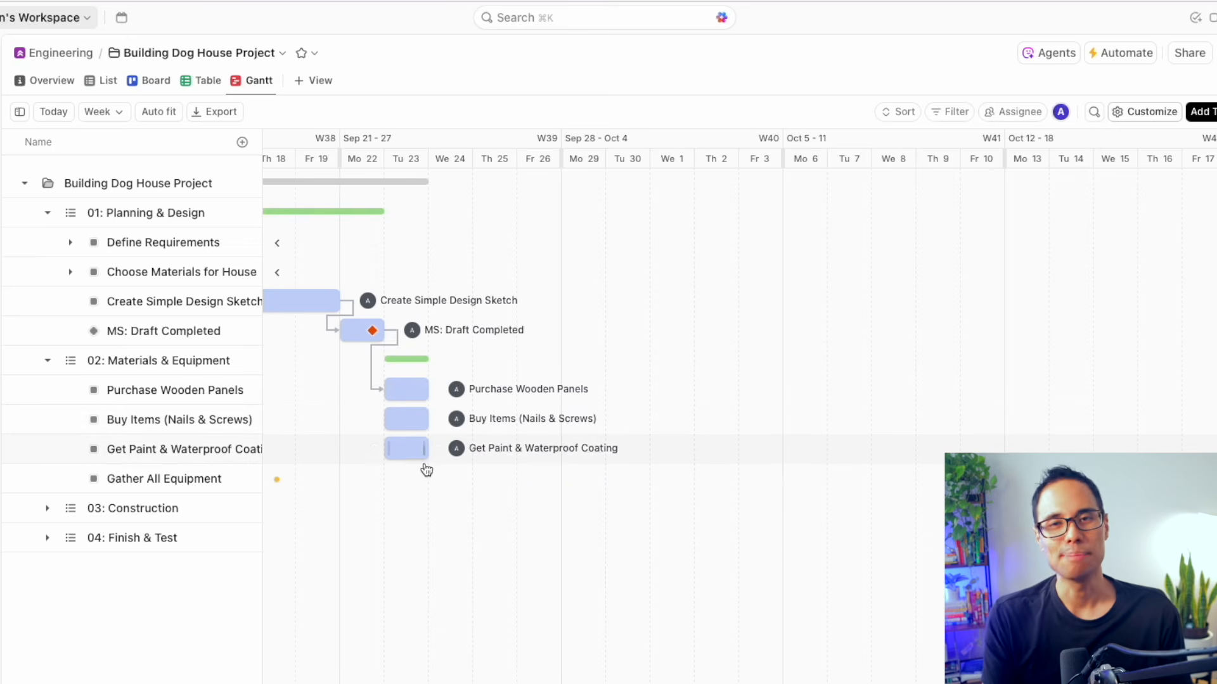
{"action": "left_click_drag", "start_coordinate": [424, 449], "coordinate": [504, 451]}
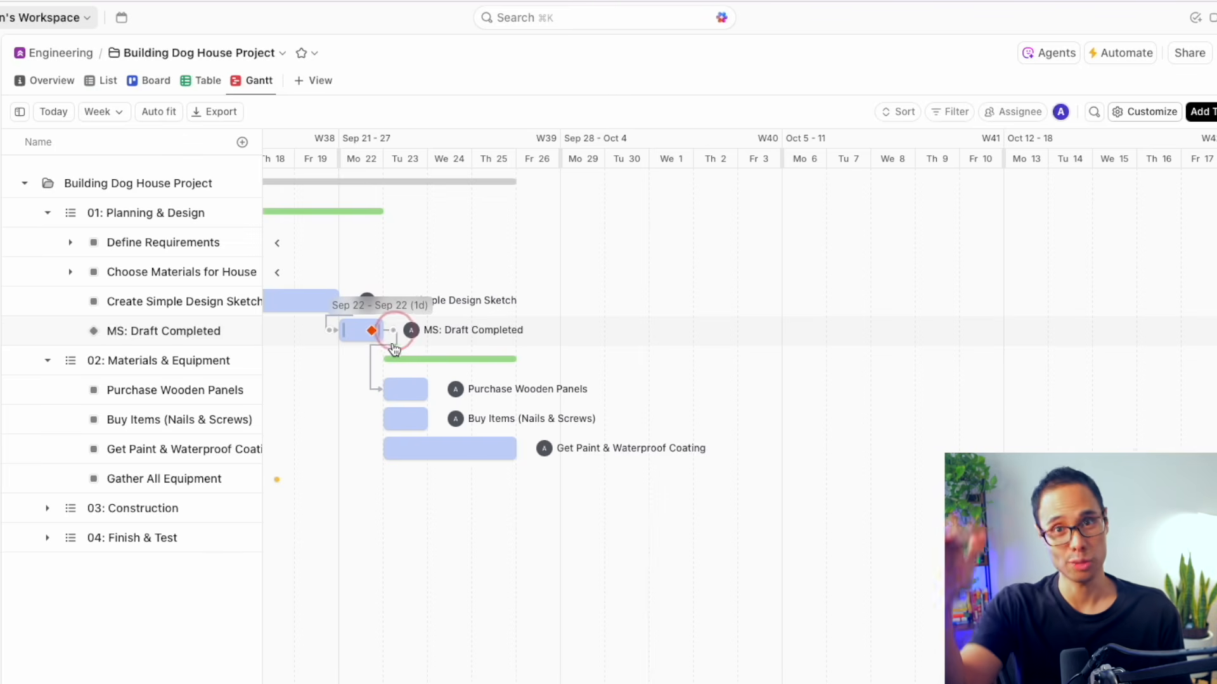
{"action": "left_click_drag", "start_coordinate": [396, 330], "coordinate": [385, 418]}
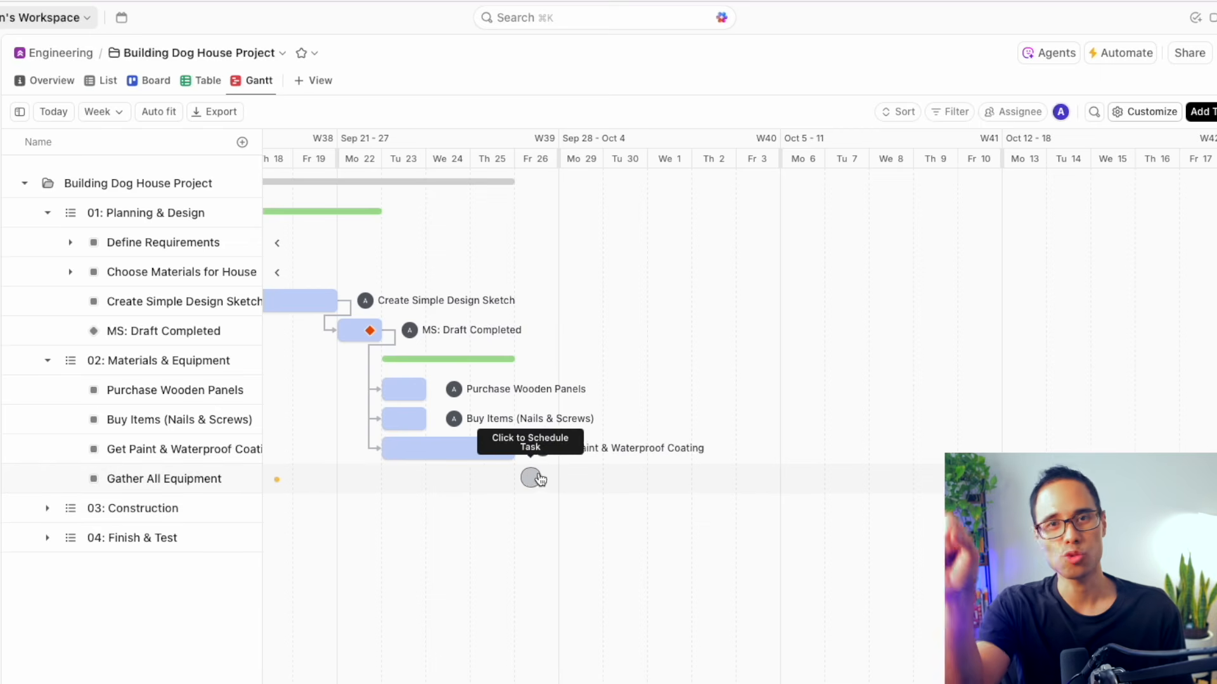
Step: Schedule Gather All Equipment for Sep 23–26 and make it dependent on MS: Draft Completed
{"action": "scroll", "coordinate": [277, 479], "scroll_direction": "right", "scroll_amount": 3}
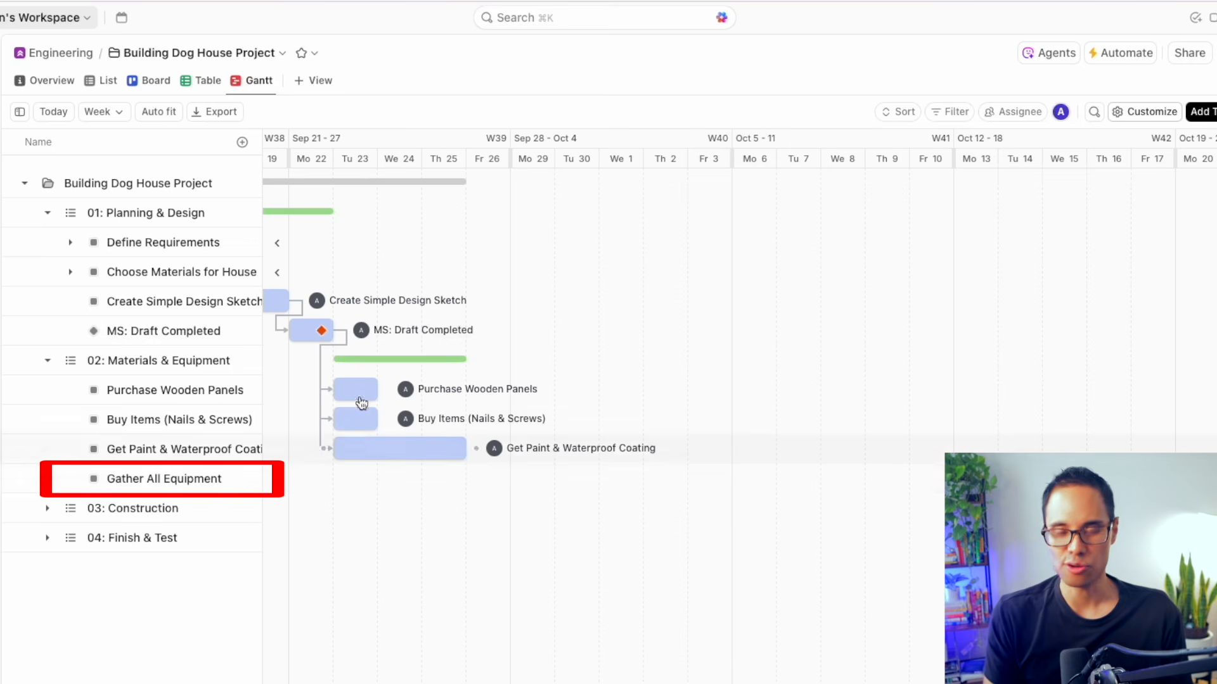
{"action": "scroll", "coordinate": [346, 482], "scroll_direction": "left", "scroll_amount": 3}
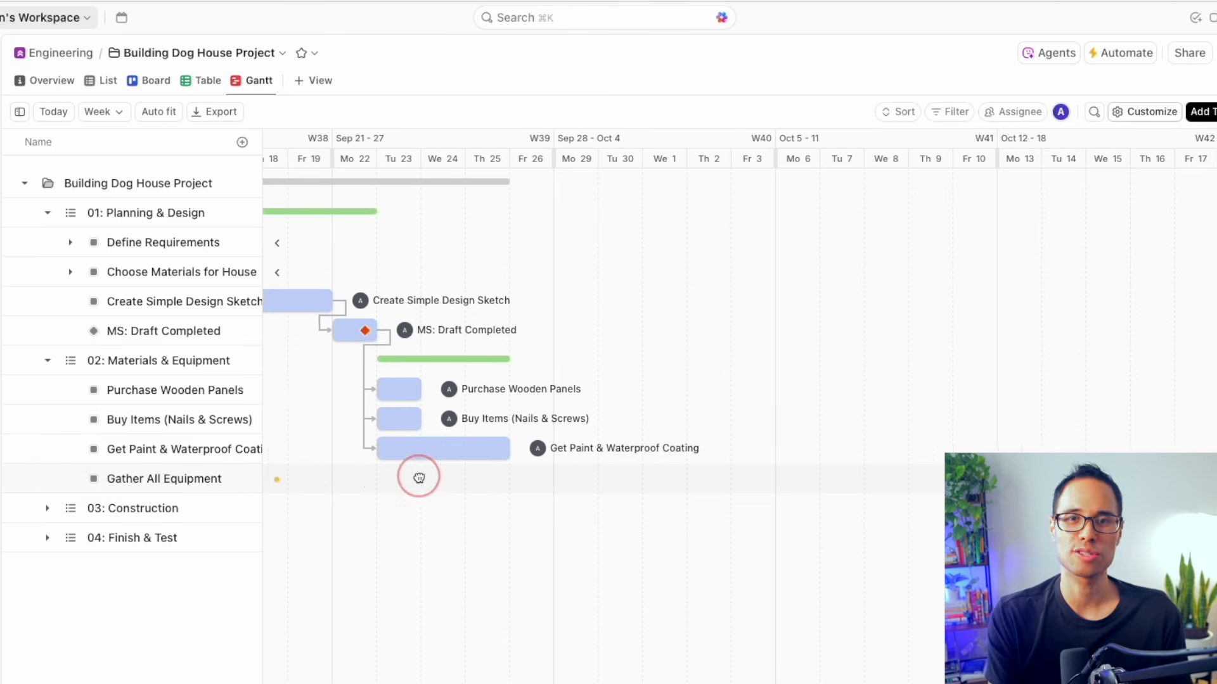
{"action": "left_click", "coordinate": [417, 479]}
{"action": "left_click_drag", "start_coordinate": [439, 477], "coordinate": [561, 481]}
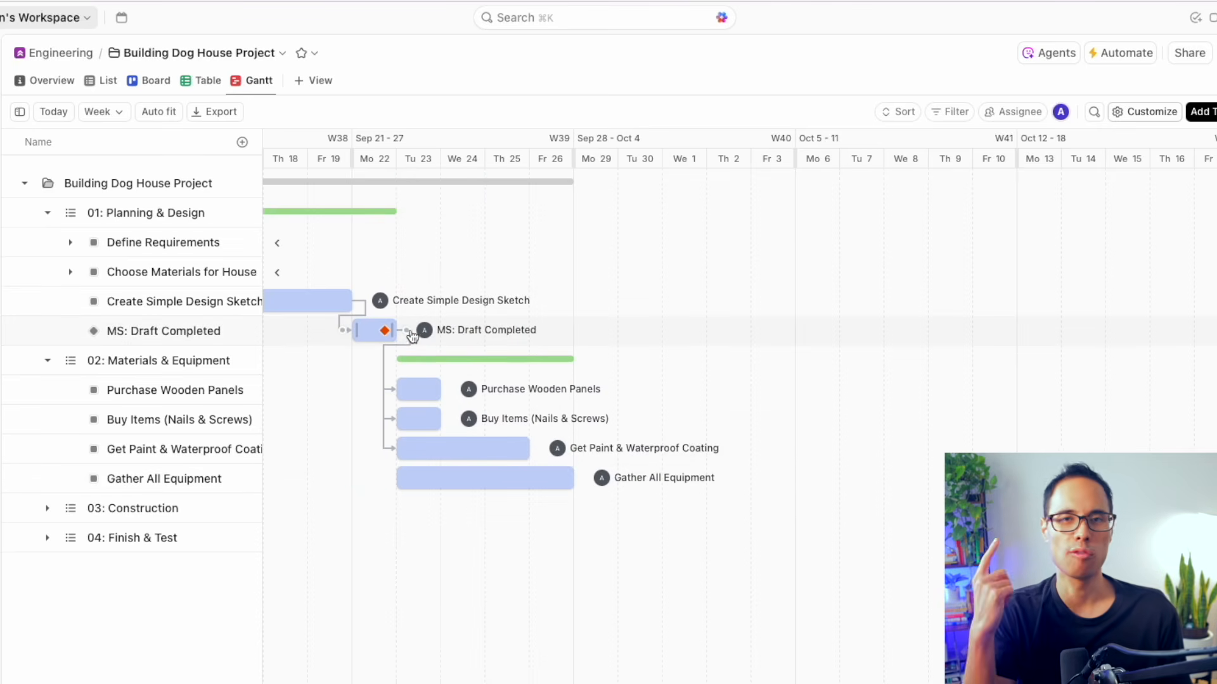
{"action": "left_click_drag", "start_coordinate": [406, 330], "coordinate": [392, 486]}
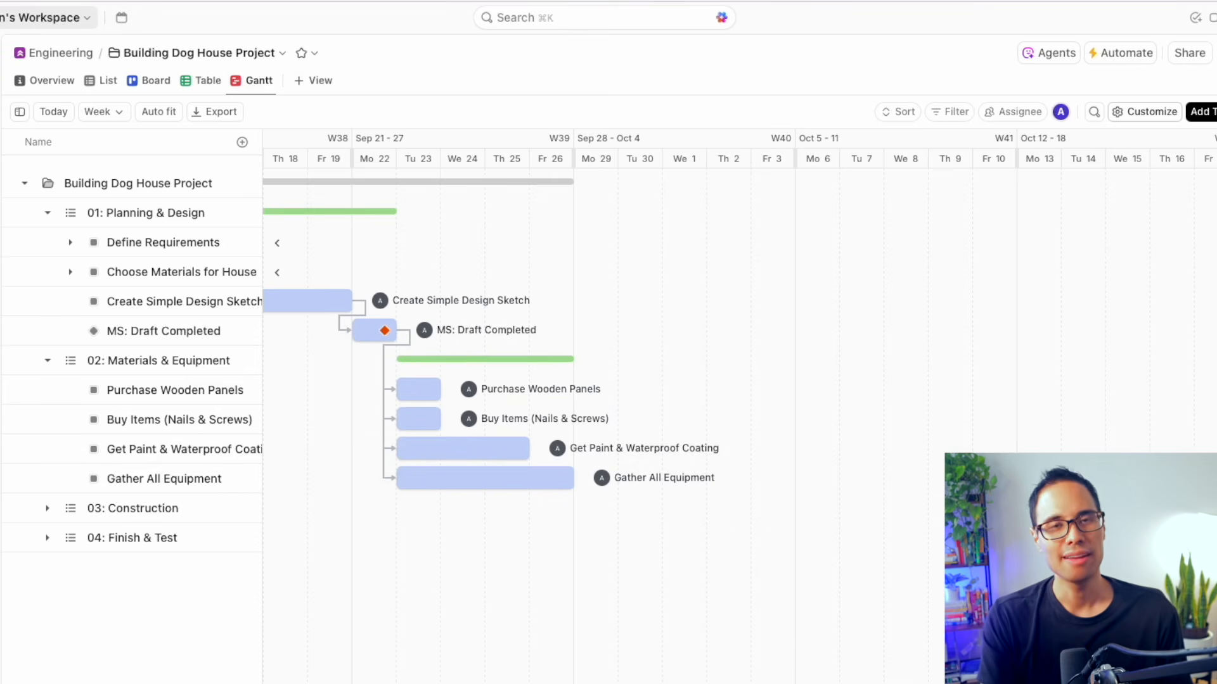
Step: Collapse 01: Planning & Design, expand 03: Construction and schedule Build Home Base for Sep 29–Oct 1
{"action": "scroll", "coordinate": [602, 393], "scroll_direction": "right", "scroll_amount": 3}
{"action": "scroll", "coordinate": [740, 408], "scroll_direction": "left", "scroll_amount": 2}
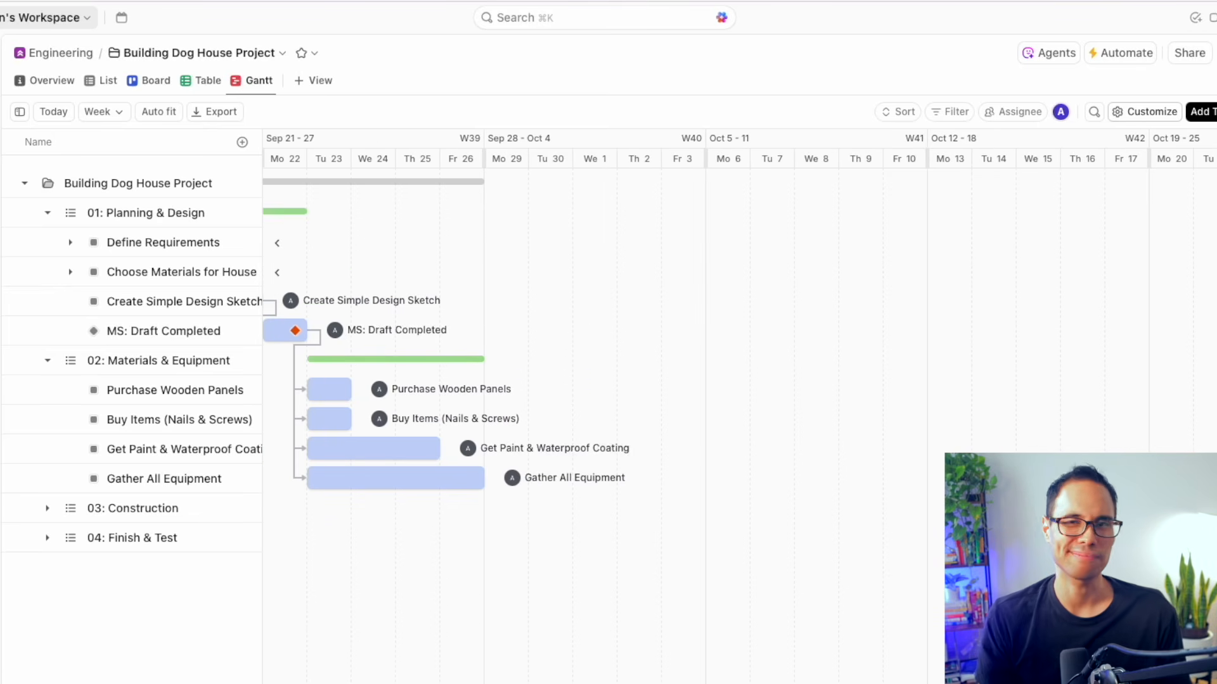
{"action": "scroll", "coordinate": [740, 409], "scroll_direction": "left", "scroll_amount": 10}
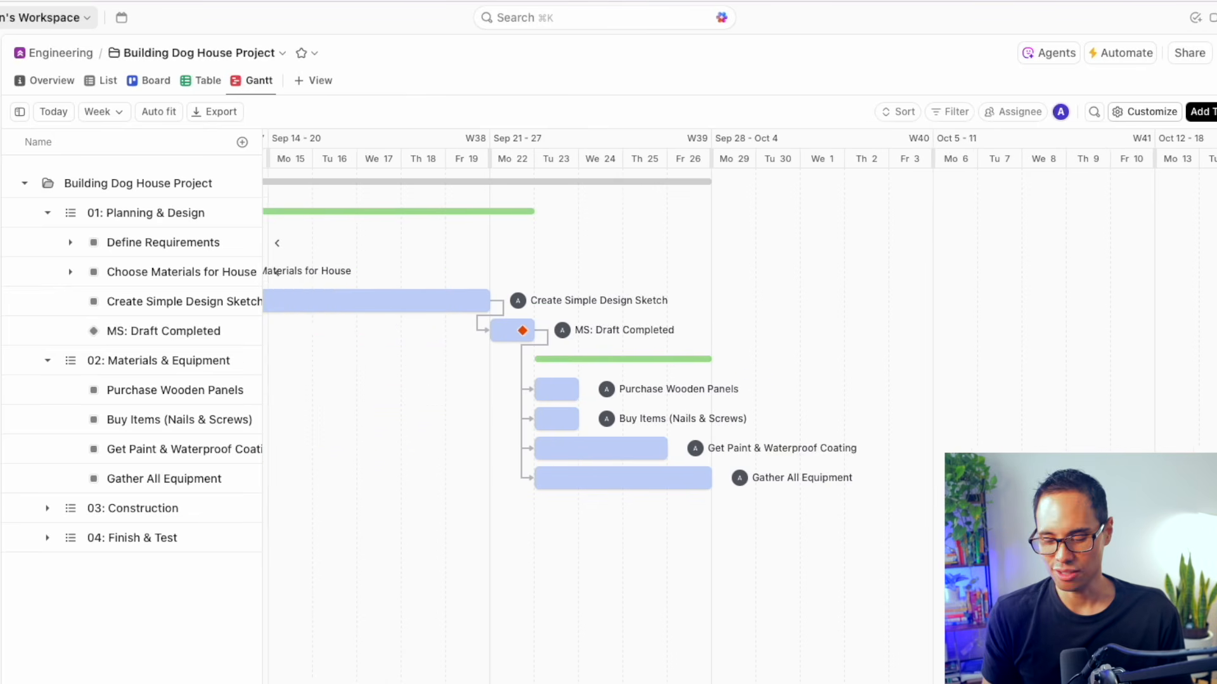
{"action": "scroll", "coordinate": [739, 409], "scroll_direction": "left", "scroll_amount": 6}
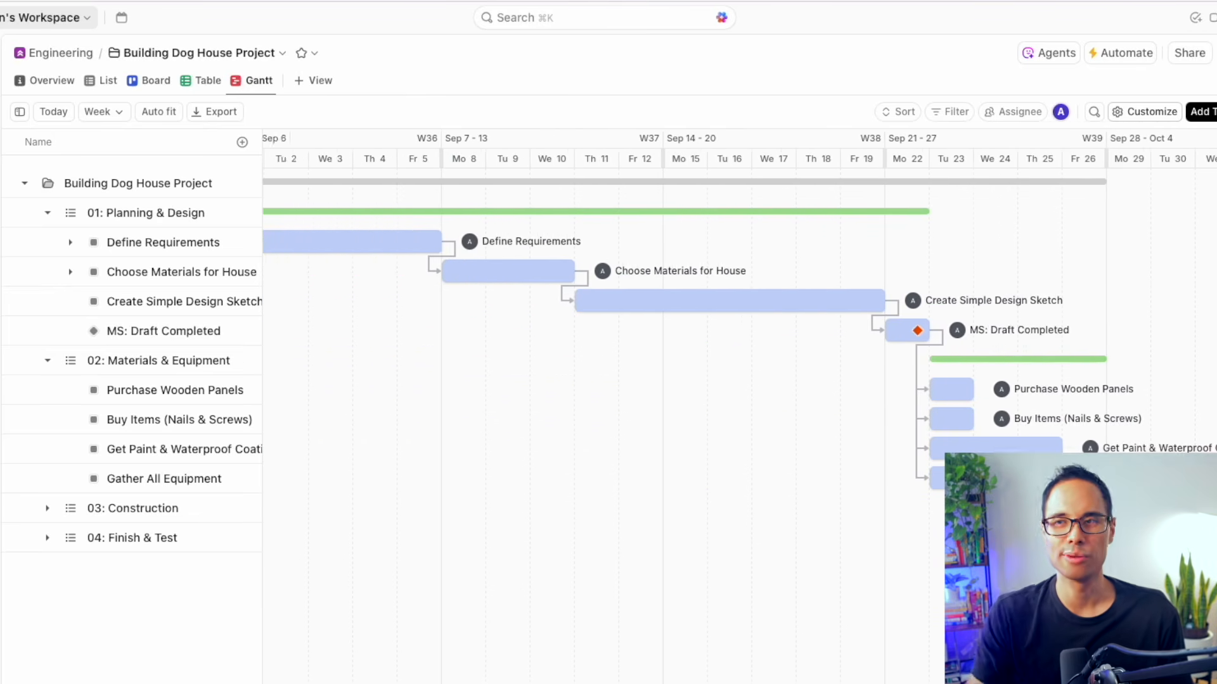
{"action": "scroll", "coordinate": [740, 409], "scroll_direction": "right", "scroll_amount": 1}
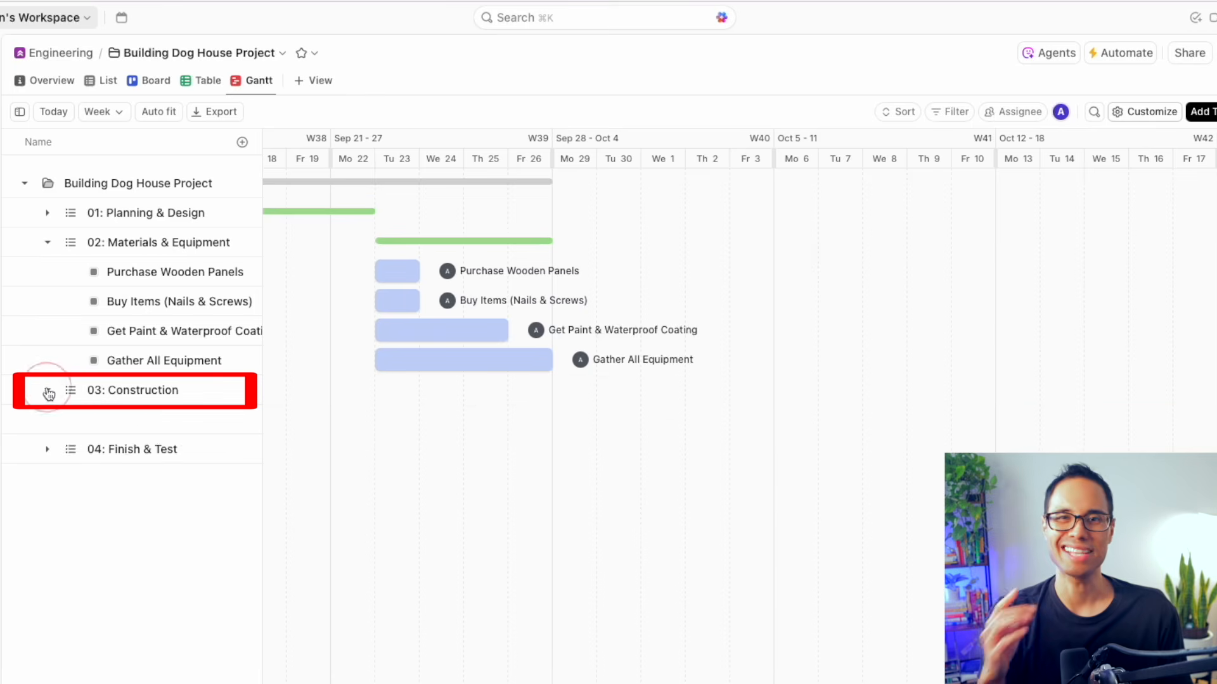
{"action": "left_click", "coordinate": [47, 390]}
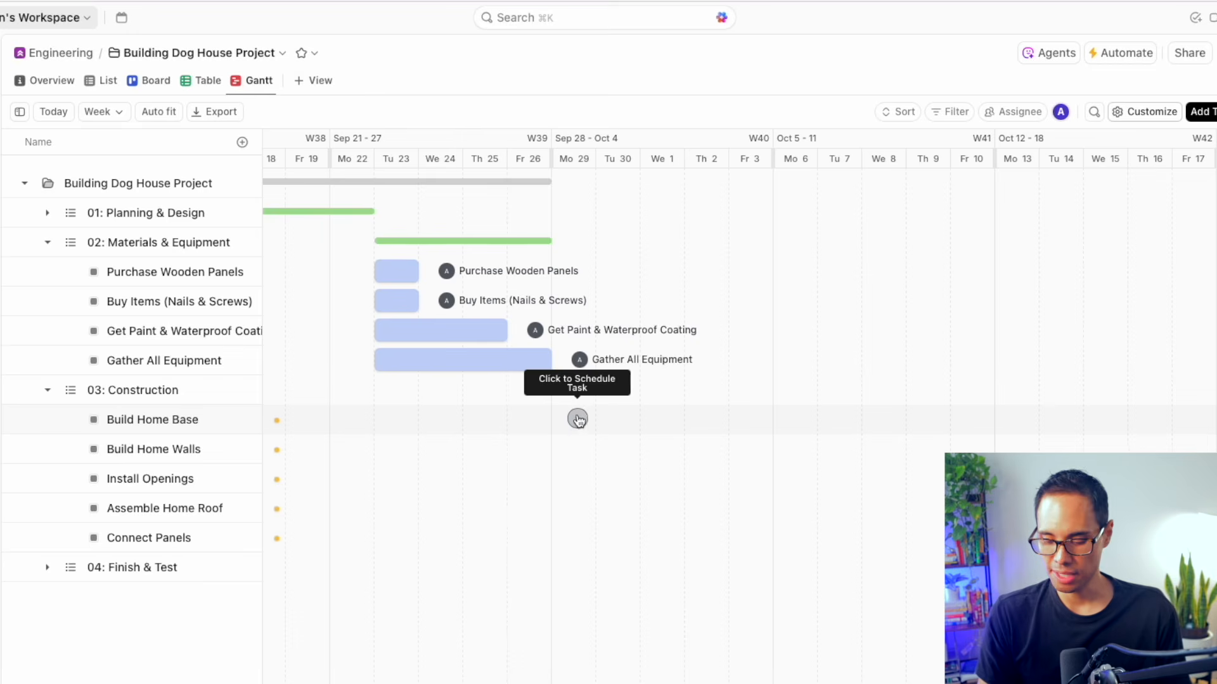
{"action": "left_click", "coordinate": [573, 418]}
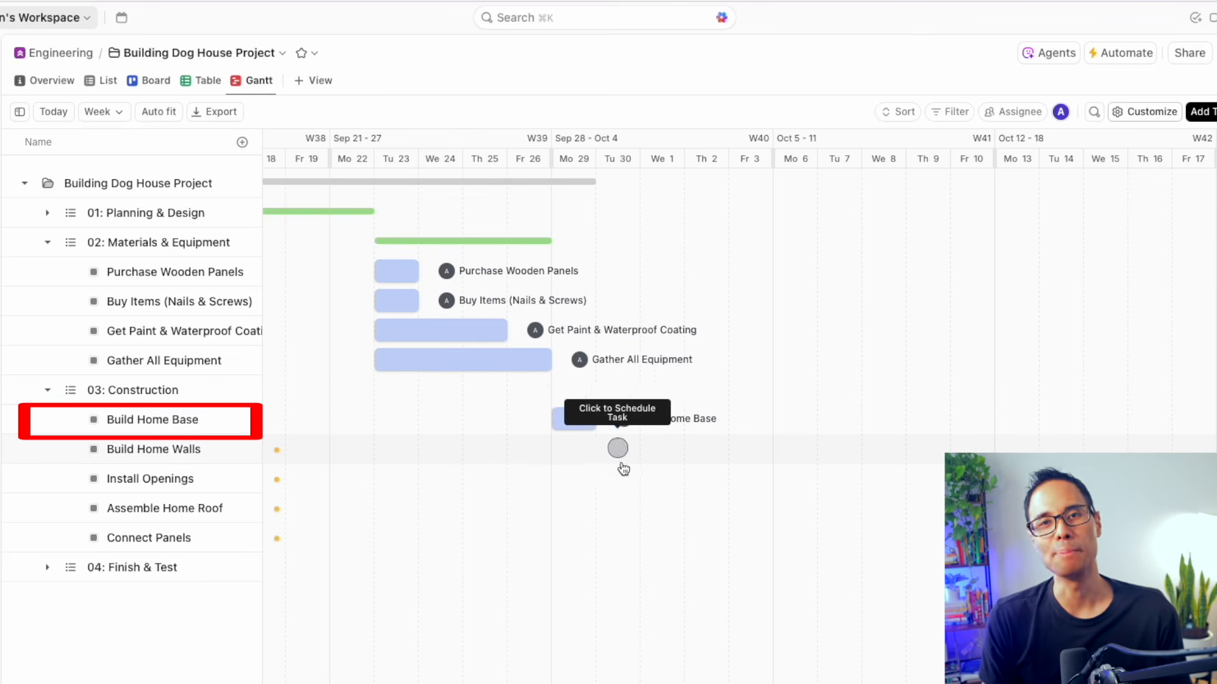
{"action": "left_click_drag", "start_coordinate": [592, 420], "coordinate": [662, 419]}
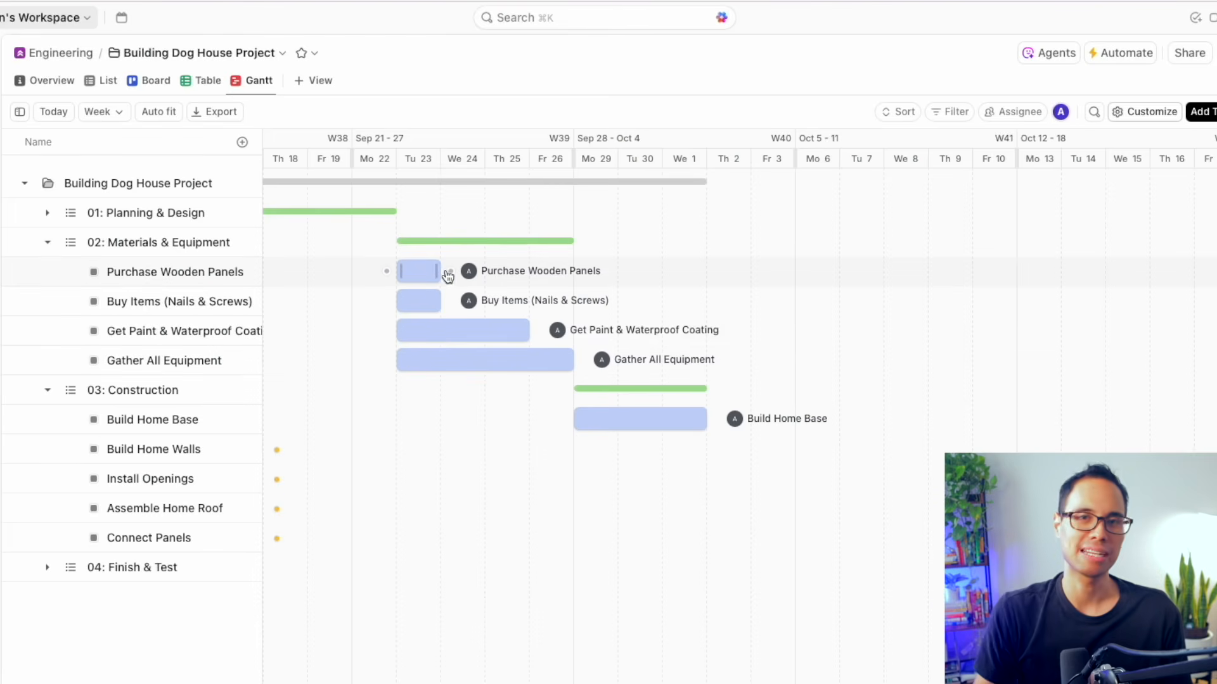
Step: Make Build Home Base dependent on all four tasks under 02: Materials & Equipment
{"action": "left_click_drag", "start_coordinate": [450, 273], "coordinate": [574, 391]}
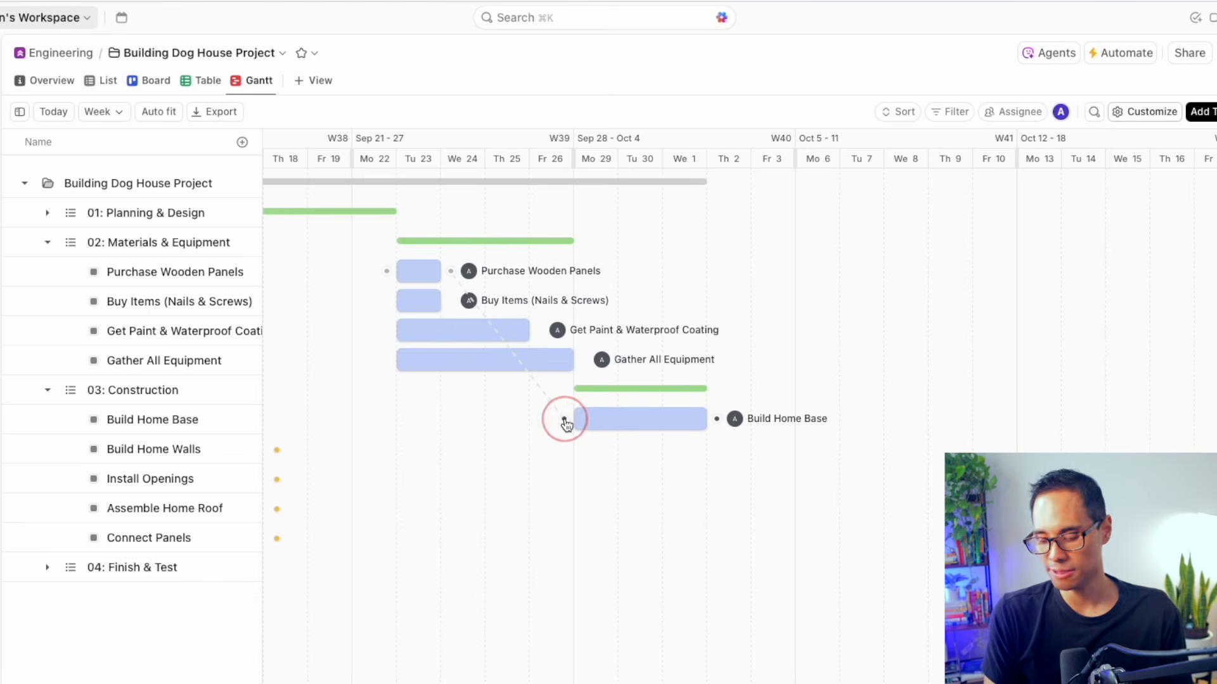
{"action": "left_click_drag", "start_coordinate": [452, 302], "coordinate": [572, 425]}
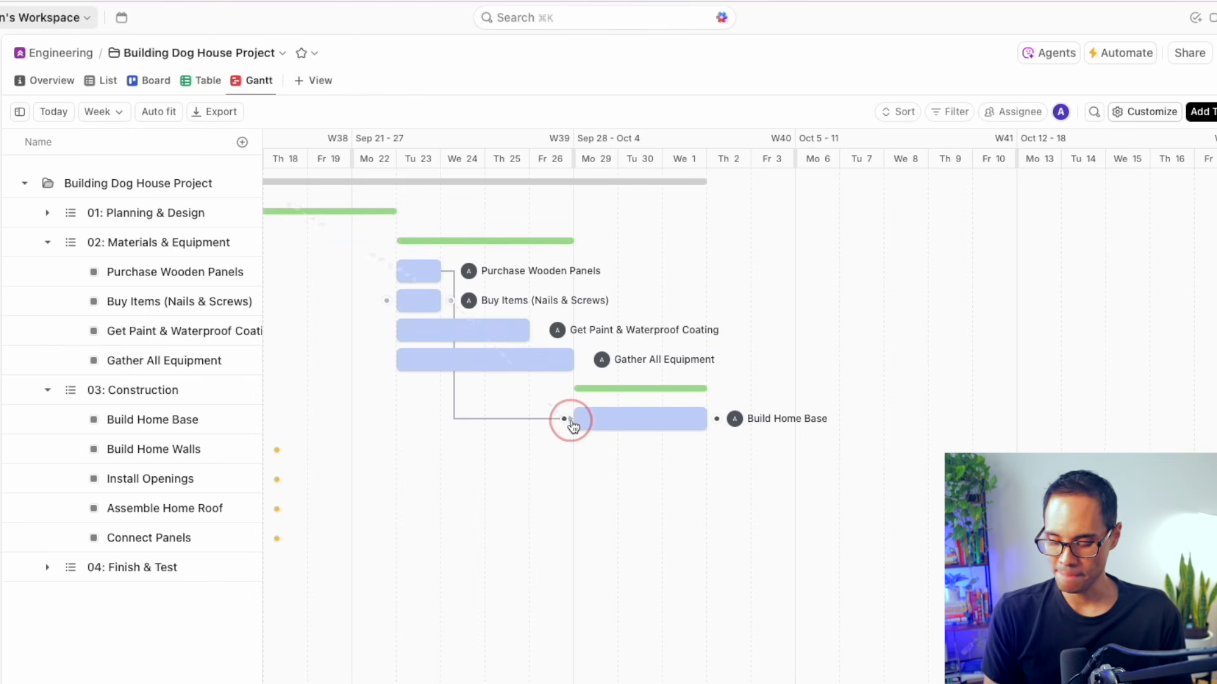
{"action": "left_click_drag", "start_coordinate": [535, 331], "coordinate": [574, 408]}
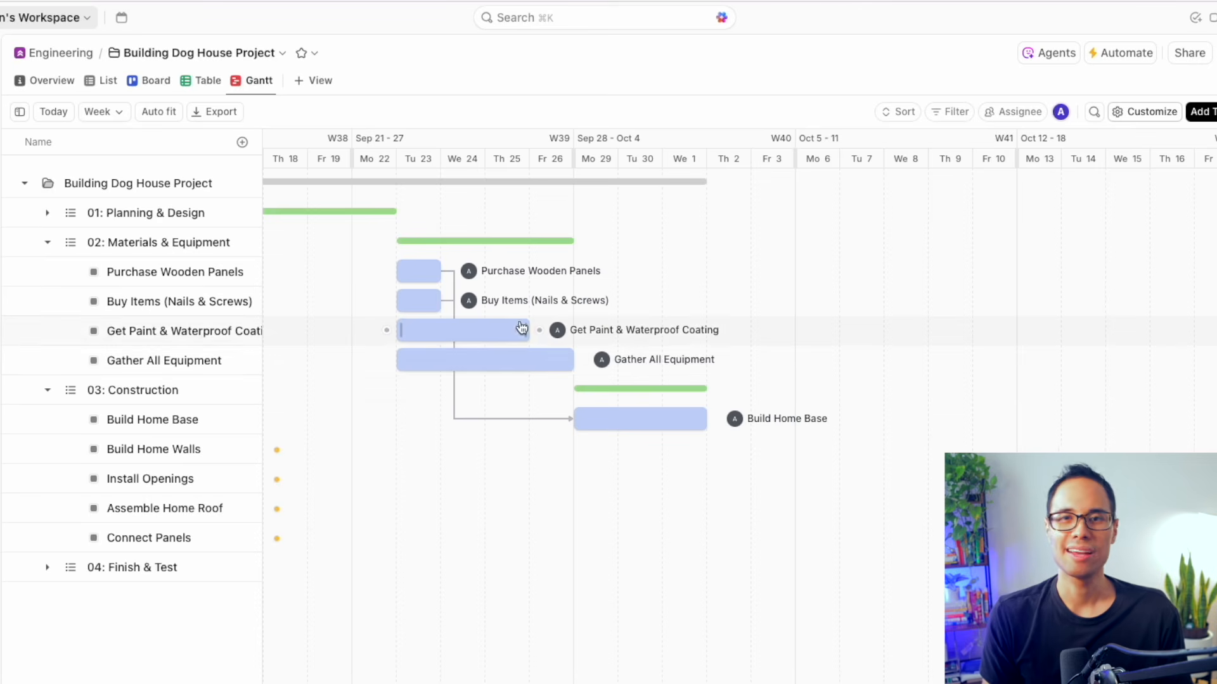
{"action": "left_click_drag", "start_coordinate": [544, 335], "coordinate": [576, 422]}
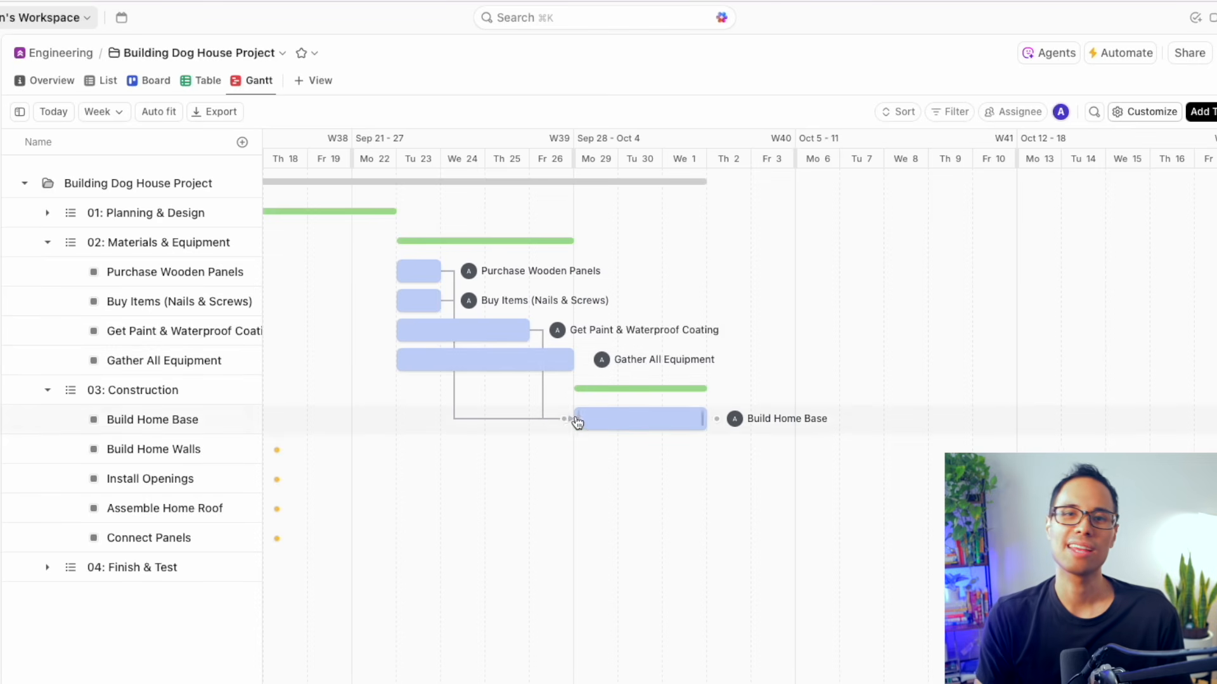
{"action": "left_click_drag", "start_coordinate": [578, 367], "coordinate": [572, 423]}
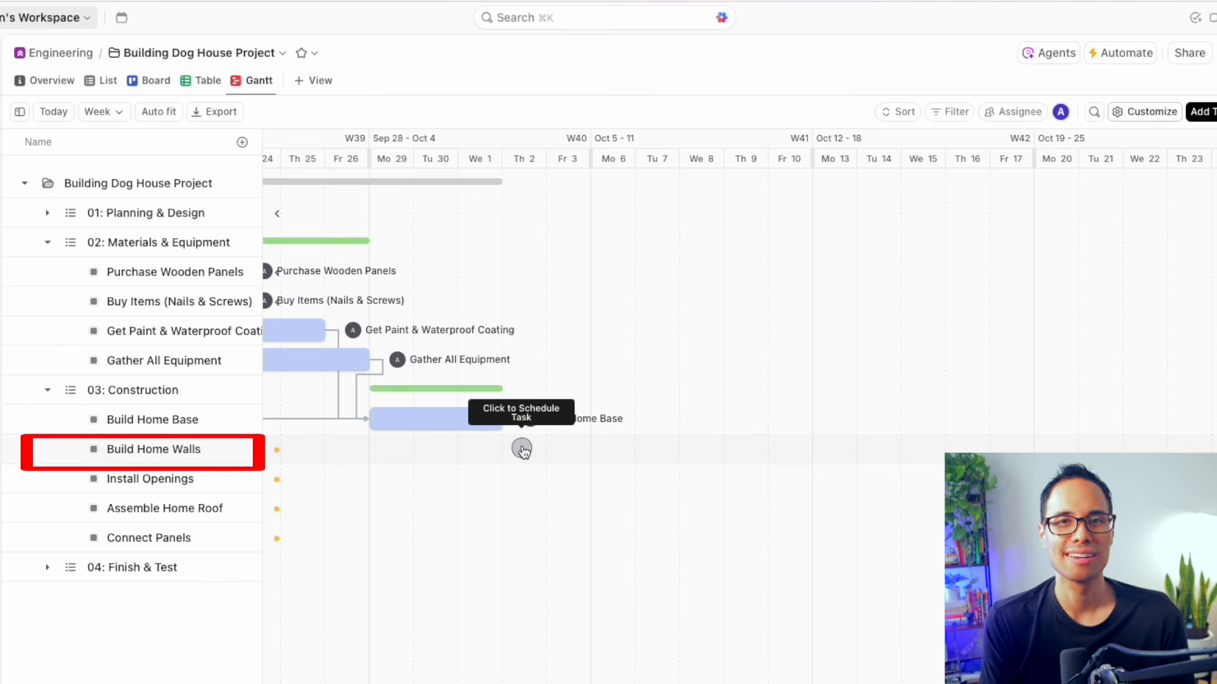
Step: Schedule Build Home Walls for Oct 2–10 and make it dependent on Build Home Base
{"action": "left_click", "coordinate": [521, 450]}
{"action": "left_click_drag", "start_coordinate": [543, 449], "coordinate": [811, 448]}
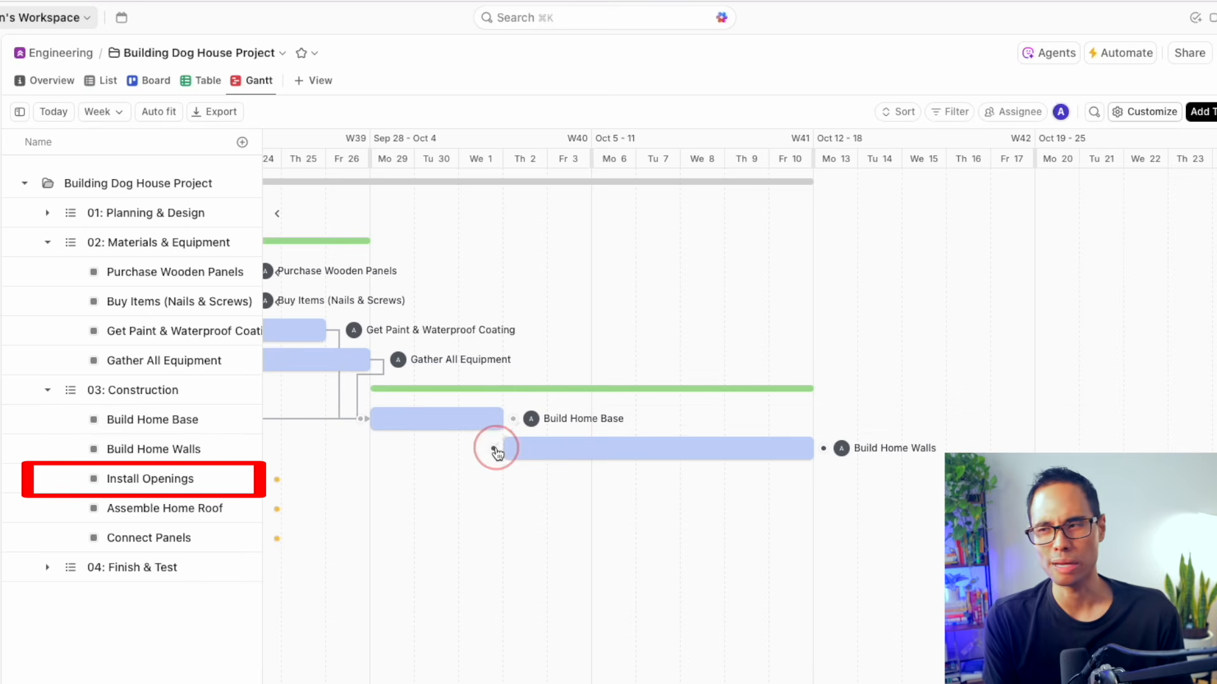
{"action": "left_click_drag", "start_coordinate": [497, 452], "coordinate": [496, 451]}
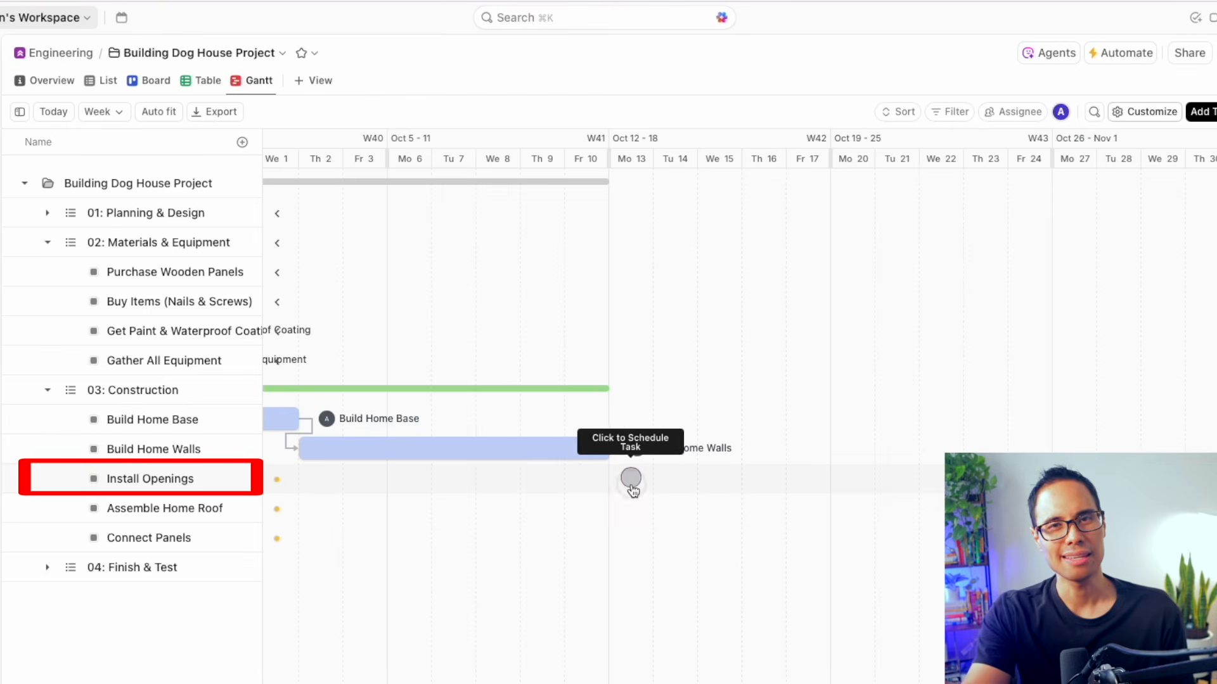
Step: Schedule Install Openings for Oct 13–14 and make it dependent on Build Home Walls
{"action": "left_click", "coordinate": [631, 485]}
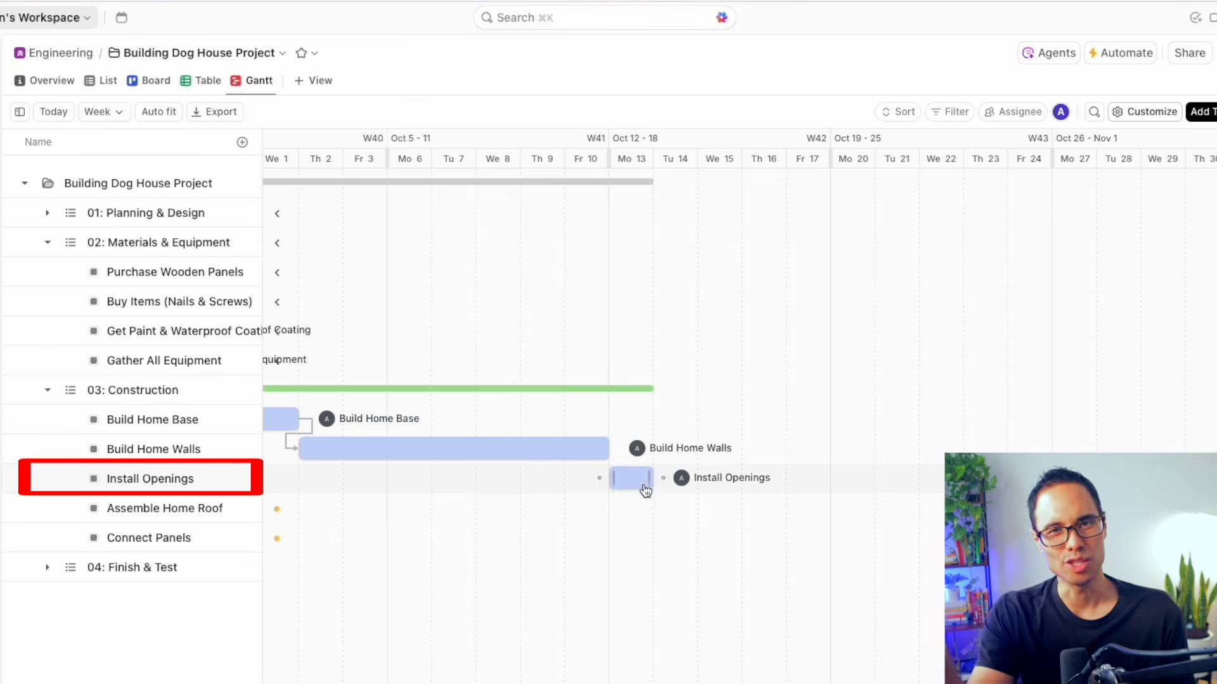
{"action": "left_click_drag", "start_coordinate": [651, 479], "coordinate": [697, 479]}
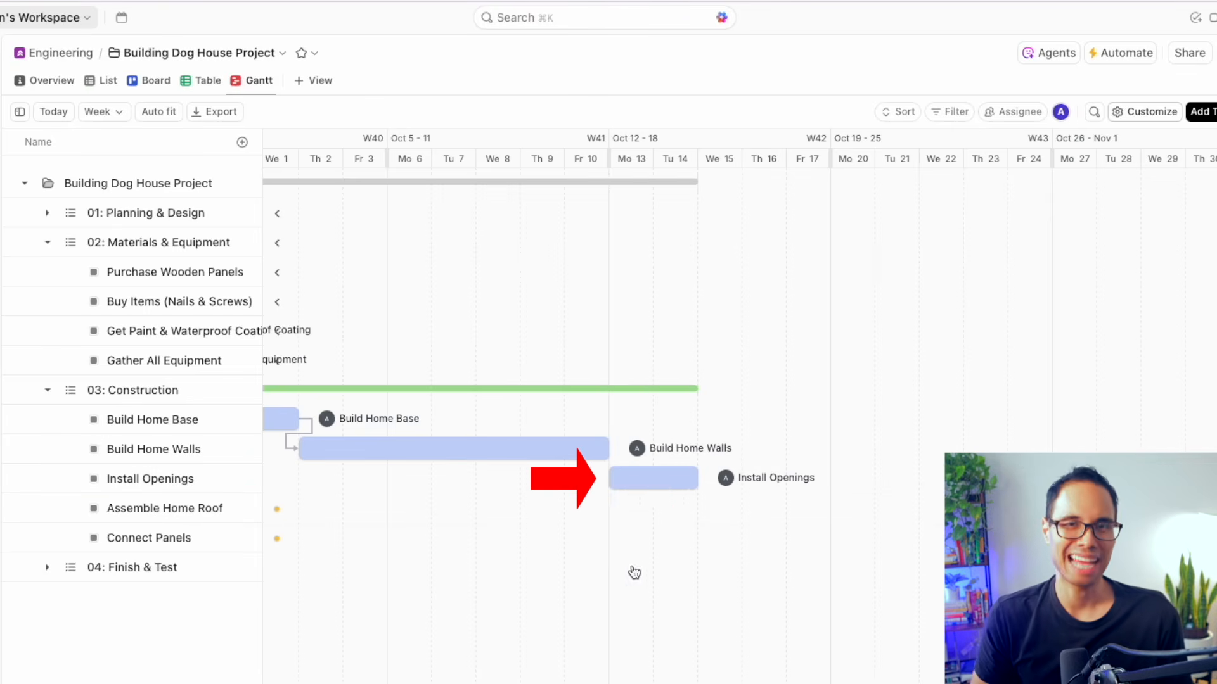
{"action": "left_click_drag", "start_coordinate": [620, 448], "coordinate": [608, 480]}
Step: Schedule Assemble Home Roof for Oct 15–17 and make it dependent on Install Openings
{"action": "scroll", "coordinate": [277, 360], "scroll_direction": "right", "scroll_amount": 5}
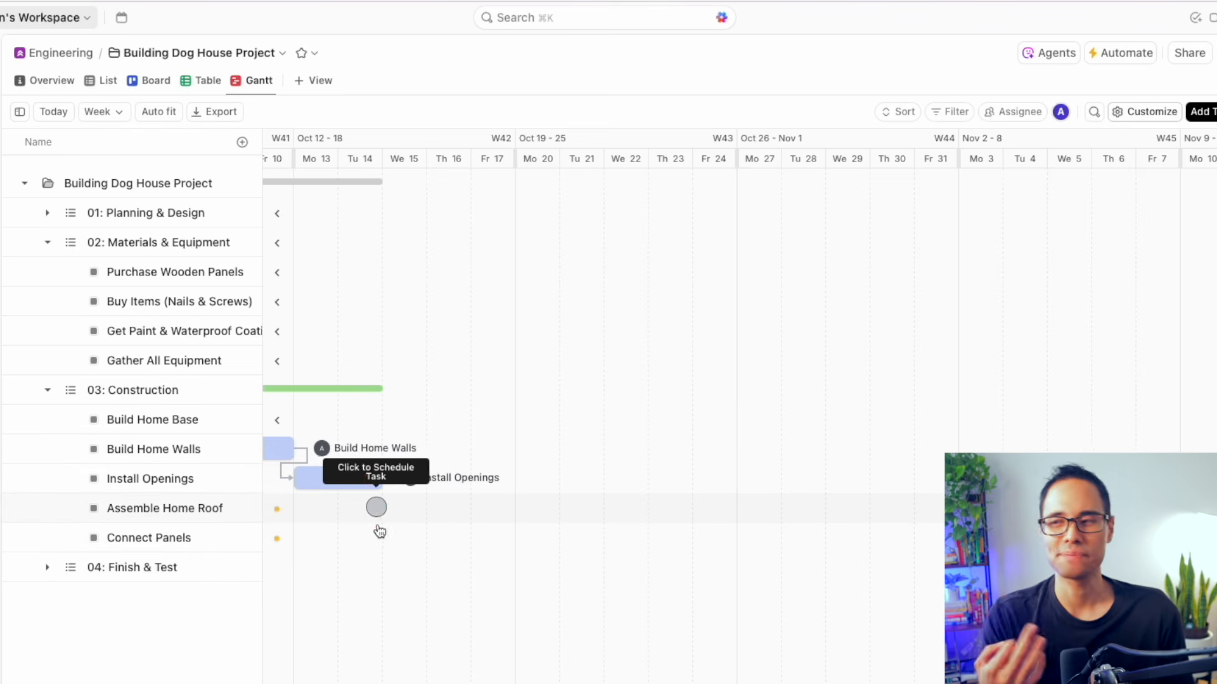
{"action": "left_click", "coordinate": [398, 509]}
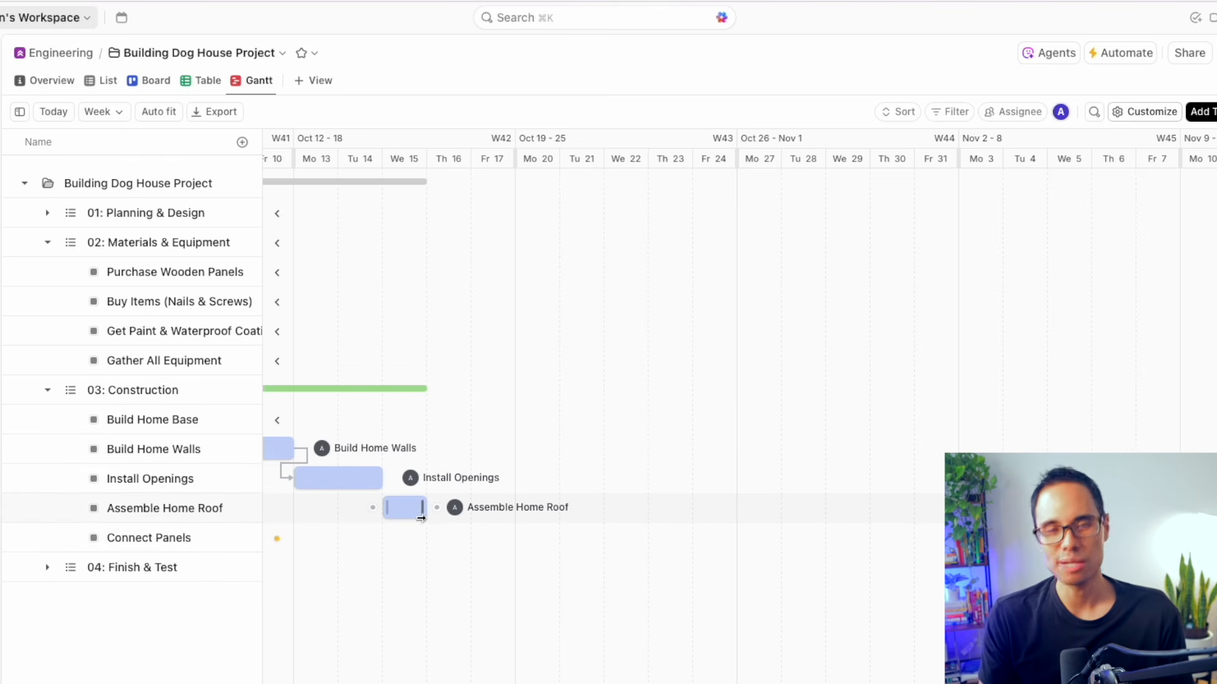
{"action": "left_click_drag", "start_coordinate": [424, 510], "coordinate": [513, 509]}
{"action": "left_click_drag", "start_coordinate": [393, 480], "coordinate": [379, 512]}
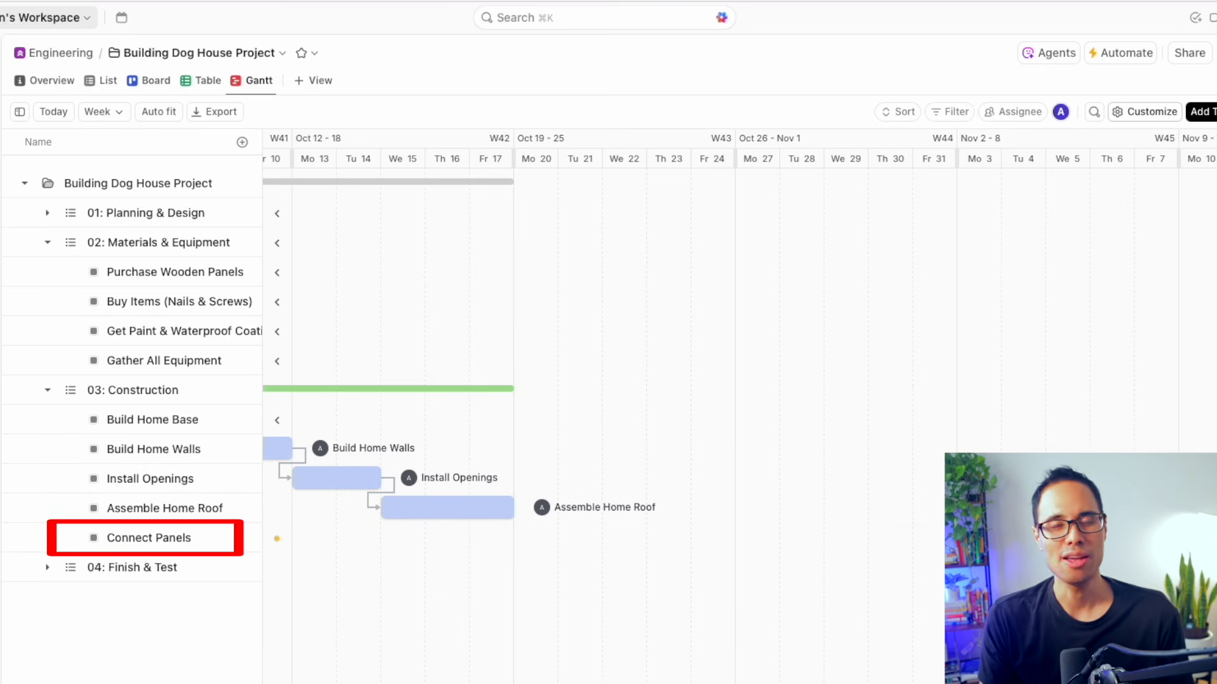
Step: Schedule Connect Panels for Oct 20–22 and make it dependent on Assemble Home Roof
{"action": "scroll", "coordinate": [444, 539], "scroll_direction": "right", "scroll_amount": 2}
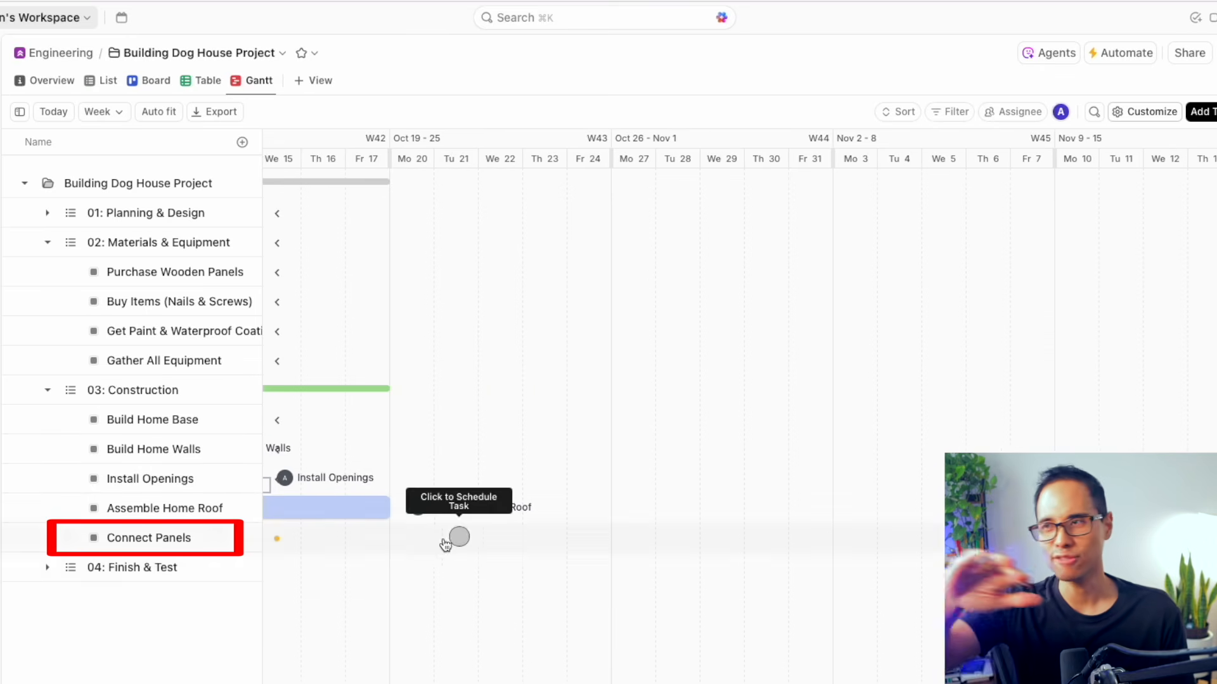
{"action": "left_click", "coordinate": [411, 539]}
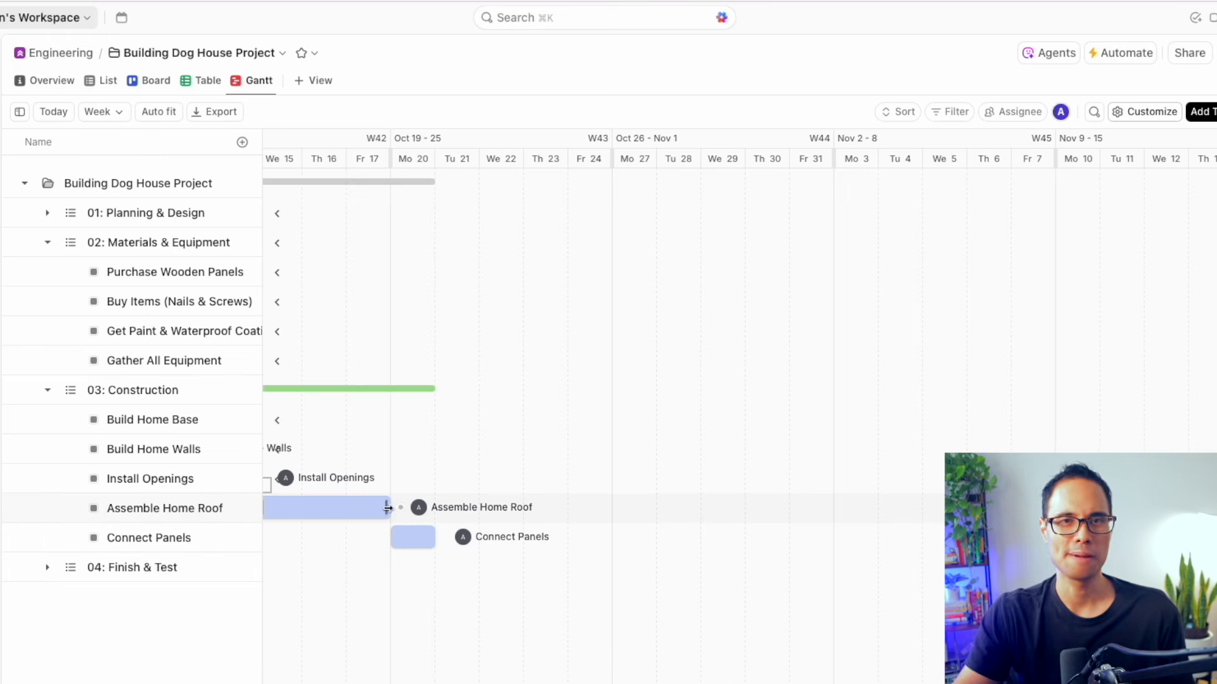
{"action": "left_click_drag", "start_coordinate": [392, 539], "coordinate": [382, 536]}
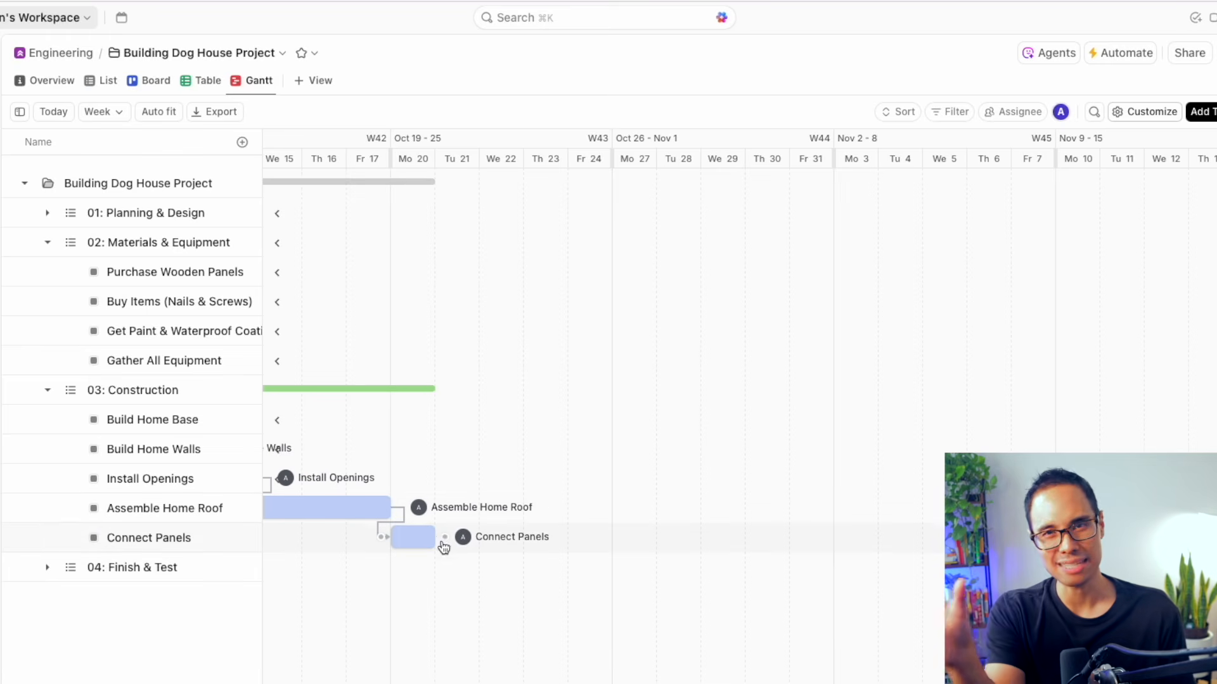
{"action": "left_click_drag", "start_coordinate": [433, 538], "coordinate": [510, 540]}
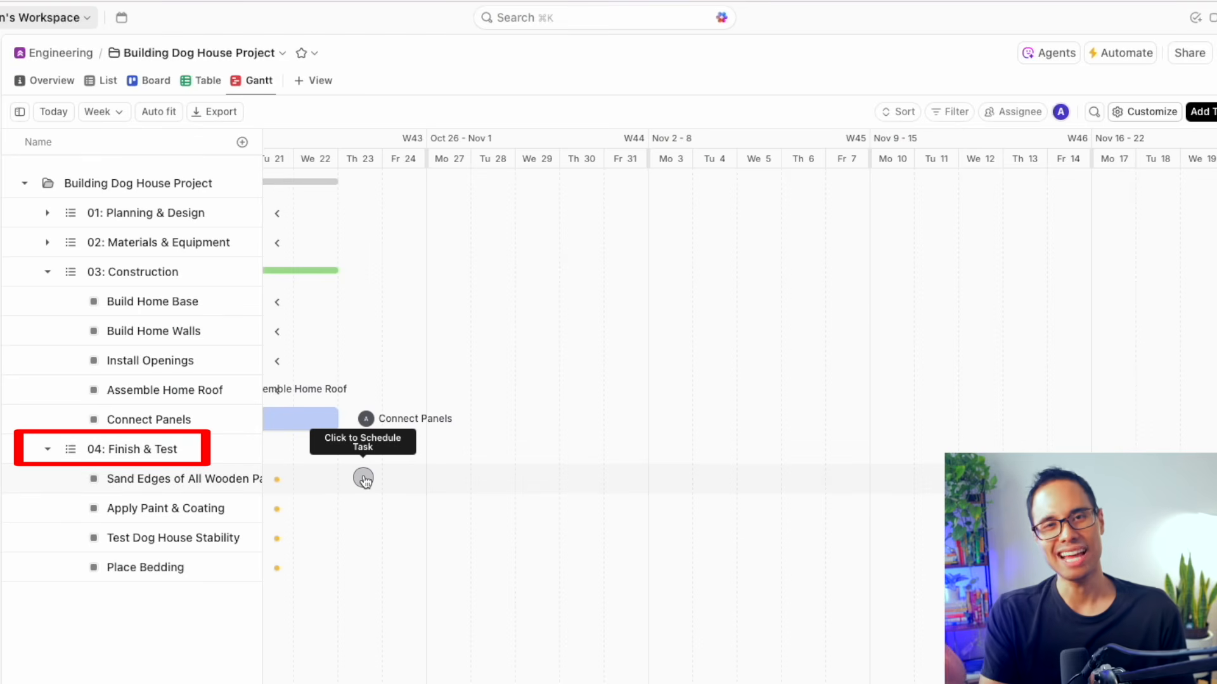
Step: Schedule Sand Edges of All Wooden Panels for Oct 23–27 and make it dependent on Connect Panels
{"action": "left_click", "coordinate": [363, 479]}
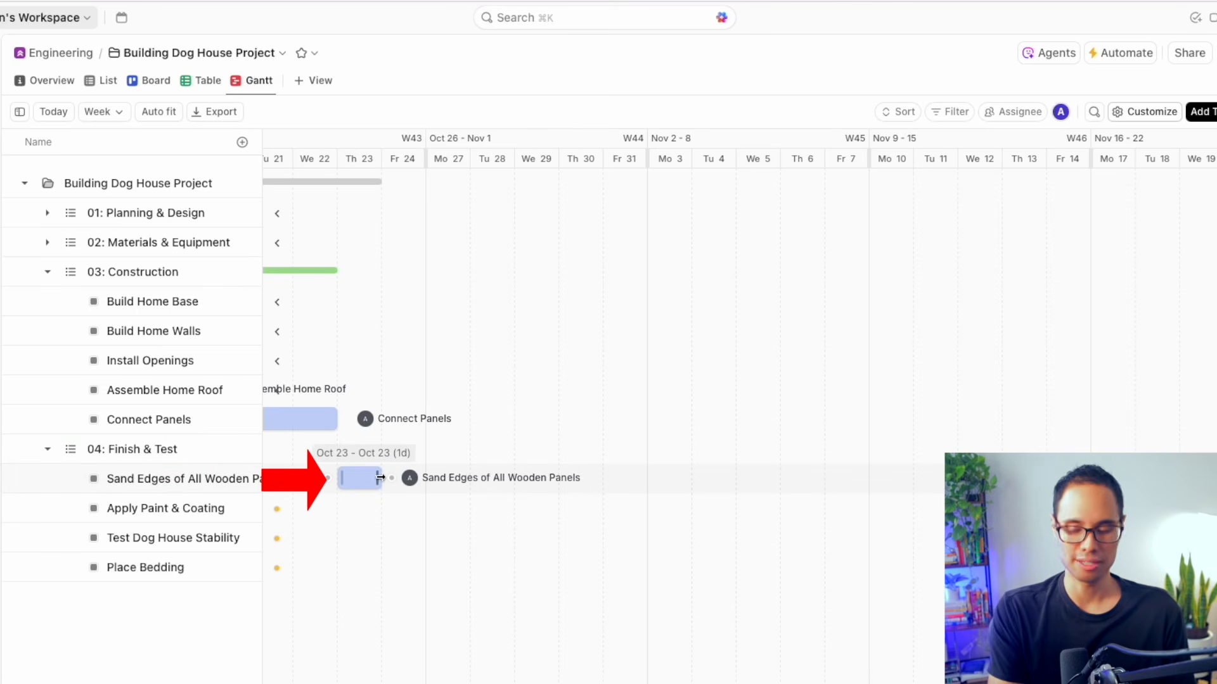
{"action": "left_click_drag", "start_coordinate": [379, 478], "coordinate": [450, 483]}
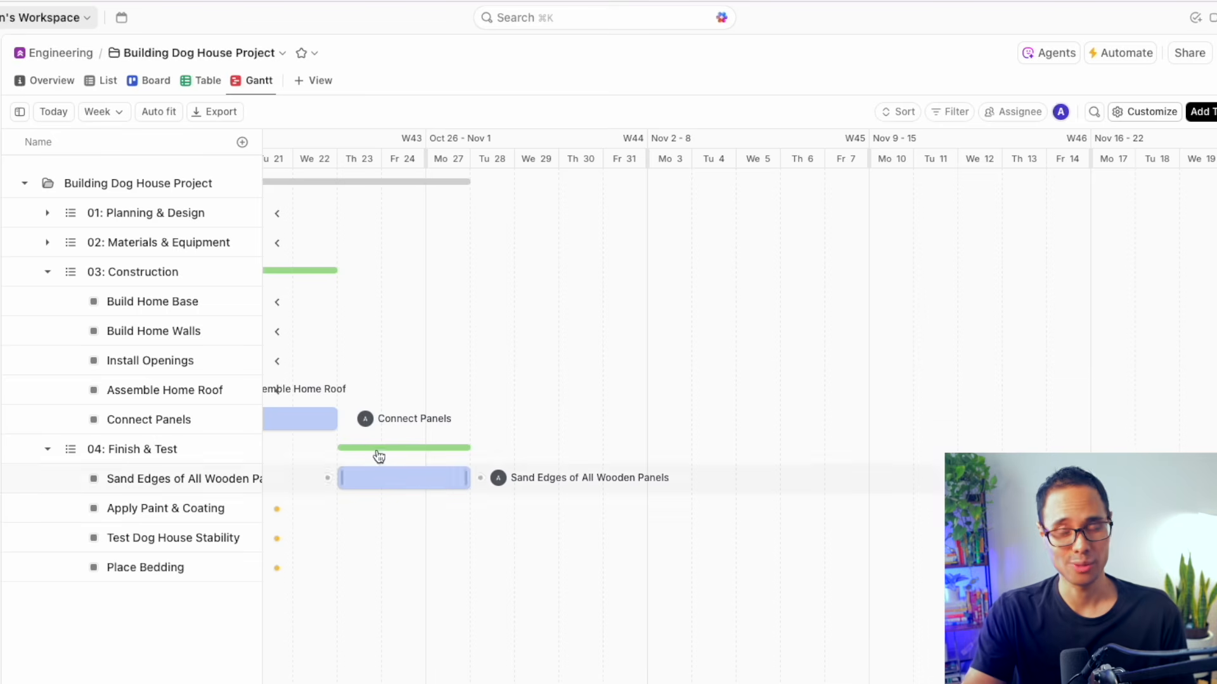
{"action": "left_click_drag", "start_coordinate": [348, 420], "coordinate": [333, 482]}
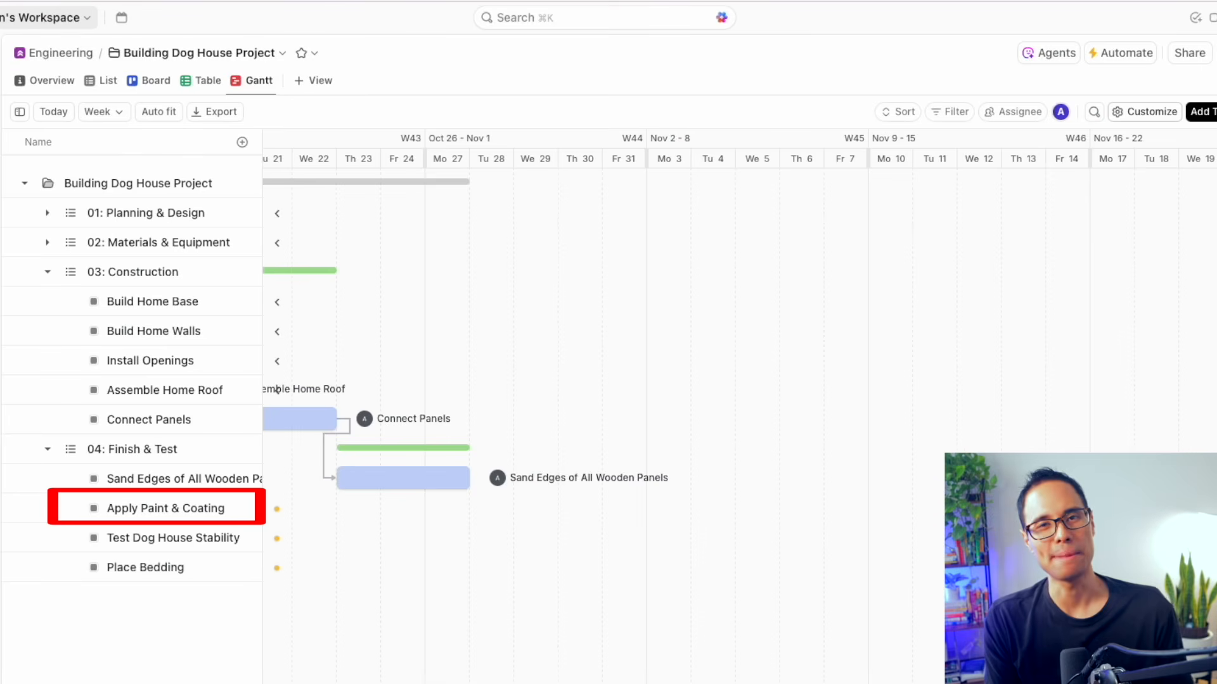
Step: Schedule Apply Paint & Coating for Oct 28–30 and make it dependent on Sand Edges of All Wooden Panels
{"action": "scroll", "coordinate": [586, 591], "scroll_direction": "right", "scroll_amount": 1}
{"action": "scroll", "coordinate": [587, 590], "scroll_direction": "left", "scroll_amount": 1}
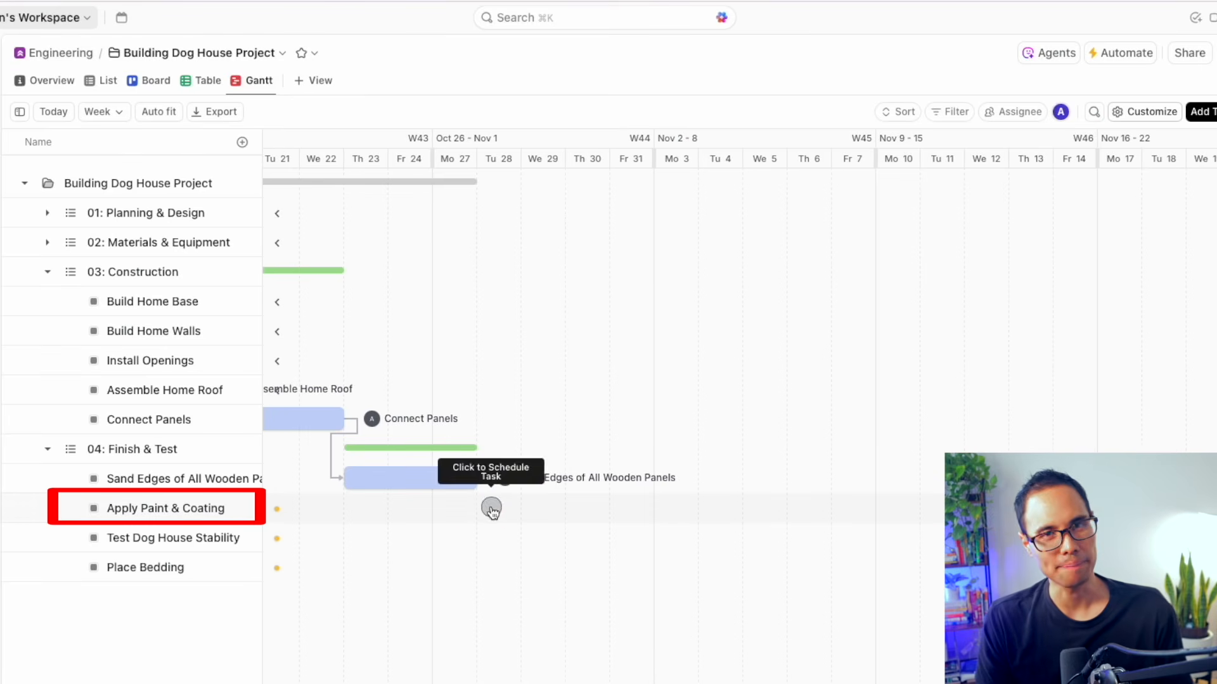
{"action": "left_click", "coordinate": [492, 511]}
{"action": "mouse_move", "coordinate": [517, 510]}
{"action": "left_mouse_down"}
{"action": "mouse_move", "coordinate": [602, 510]}
{"action": "mouse_move", "coordinate": [549, 507]}
{"action": "mouse_move", "coordinate": [570, 510]}
{"action": "left_mouse_up"}
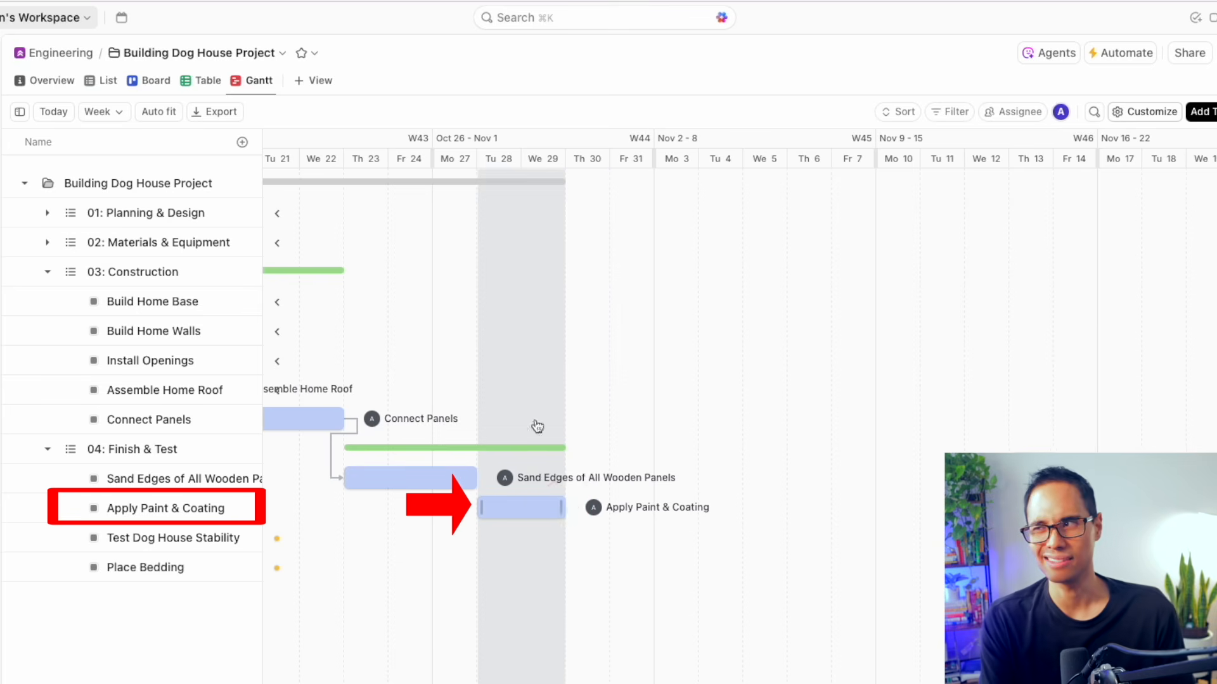
{"action": "left_click_drag", "start_coordinate": [564, 505], "coordinate": [599, 507]}
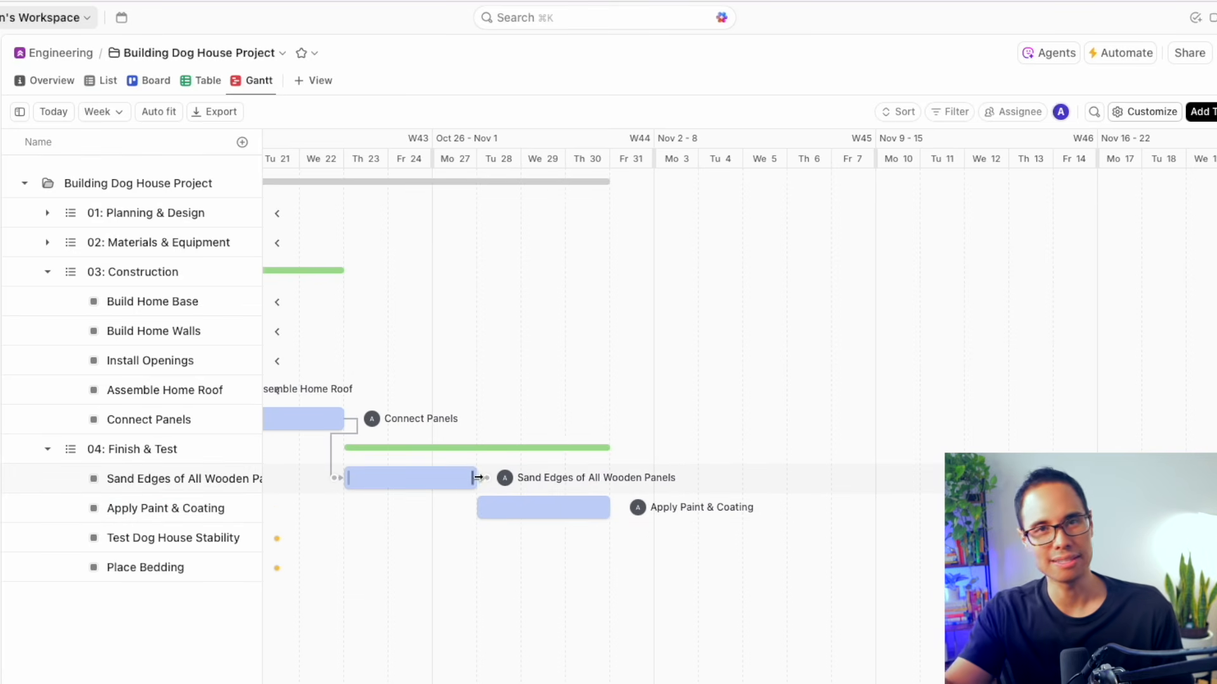
{"action": "left_click_drag", "start_coordinate": [487, 483], "coordinate": [476, 508]}
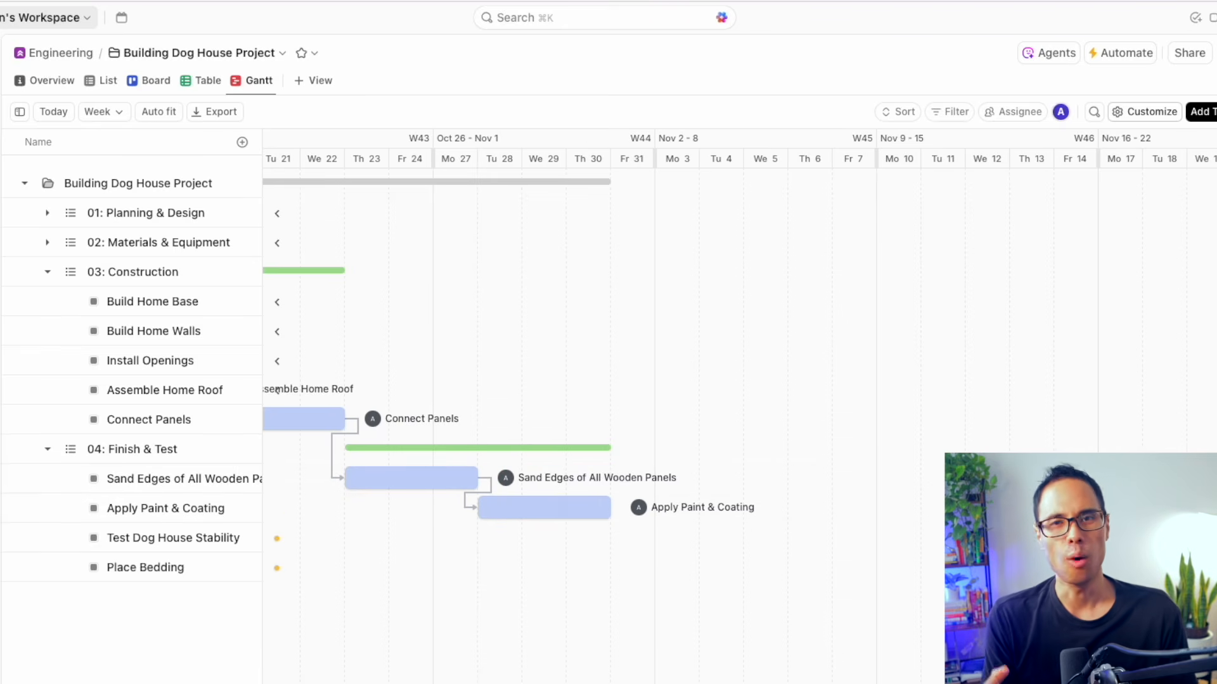
Step: Schedule Test Dog House Stability for Oct 31–Nov 4 and make it dependent on Apply Paint & Coating
{"action": "scroll", "coordinate": [277, 391], "scroll_direction": "right", "scroll_amount": 5}
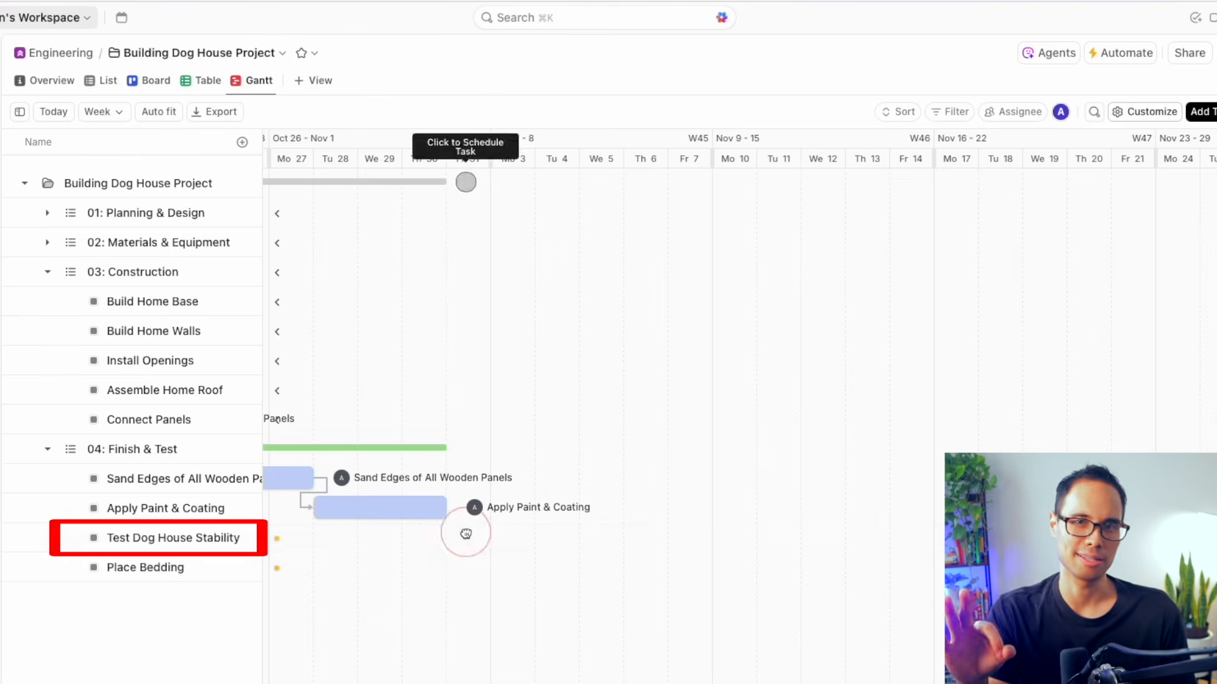
{"action": "left_click", "coordinate": [469, 537]}
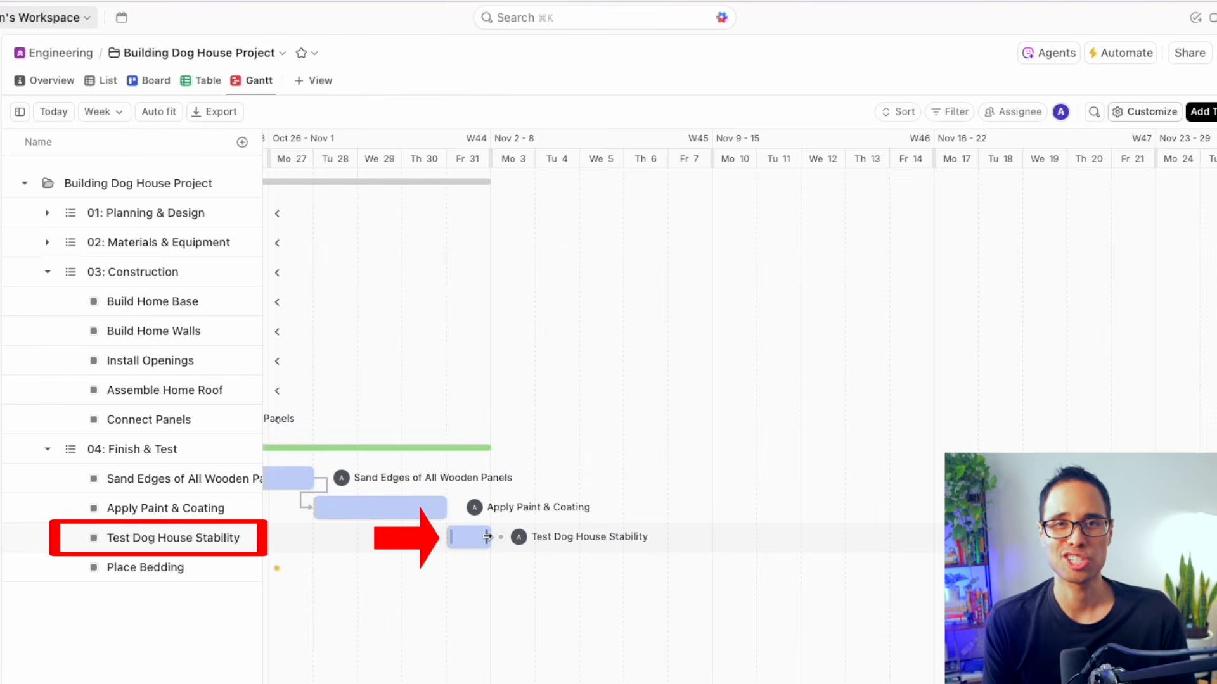
{"action": "left_click_drag", "start_coordinate": [486, 537], "coordinate": [514, 537]}
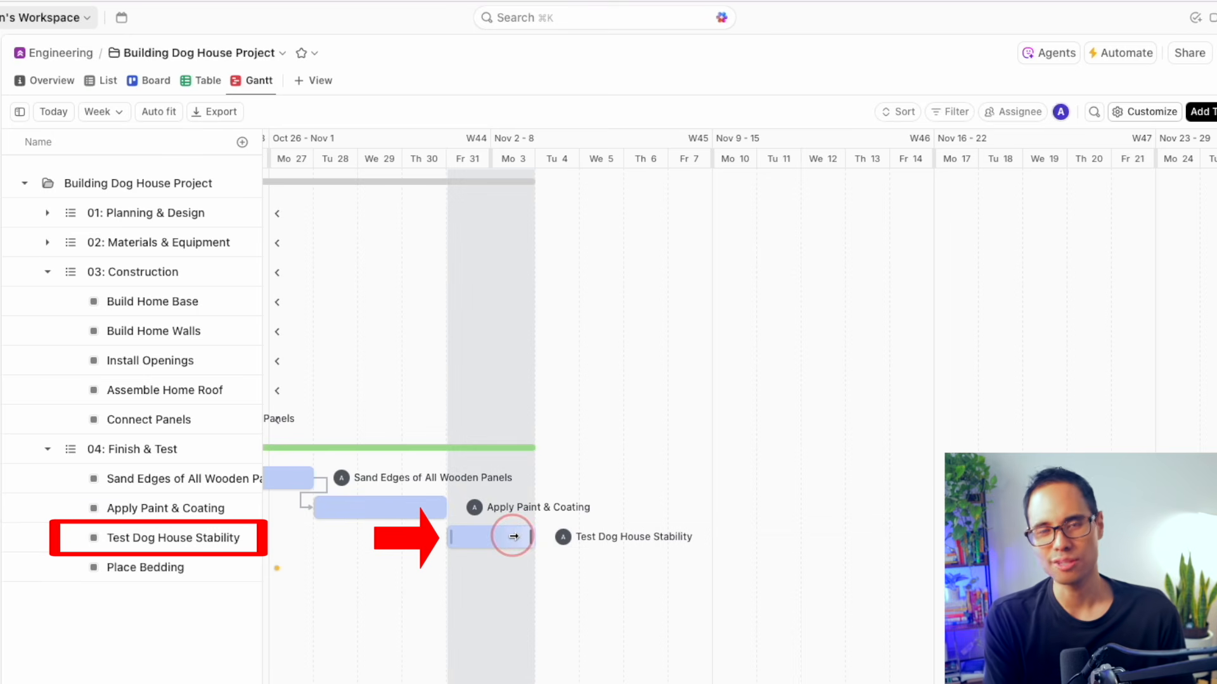
{"action": "left_click_drag", "start_coordinate": [513, 537], "coordinate": [560, 537]}
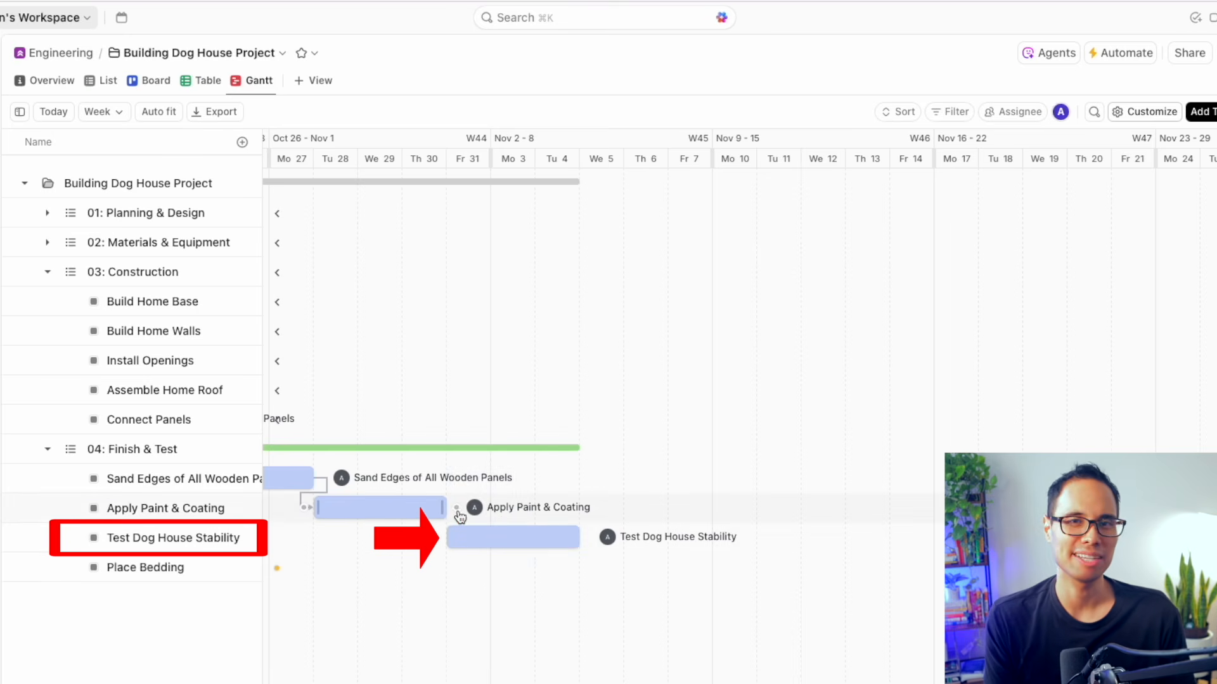
{"action": "left_click_drag", "start_coordinate": [456, 511], "coordinate": [450, 538]}
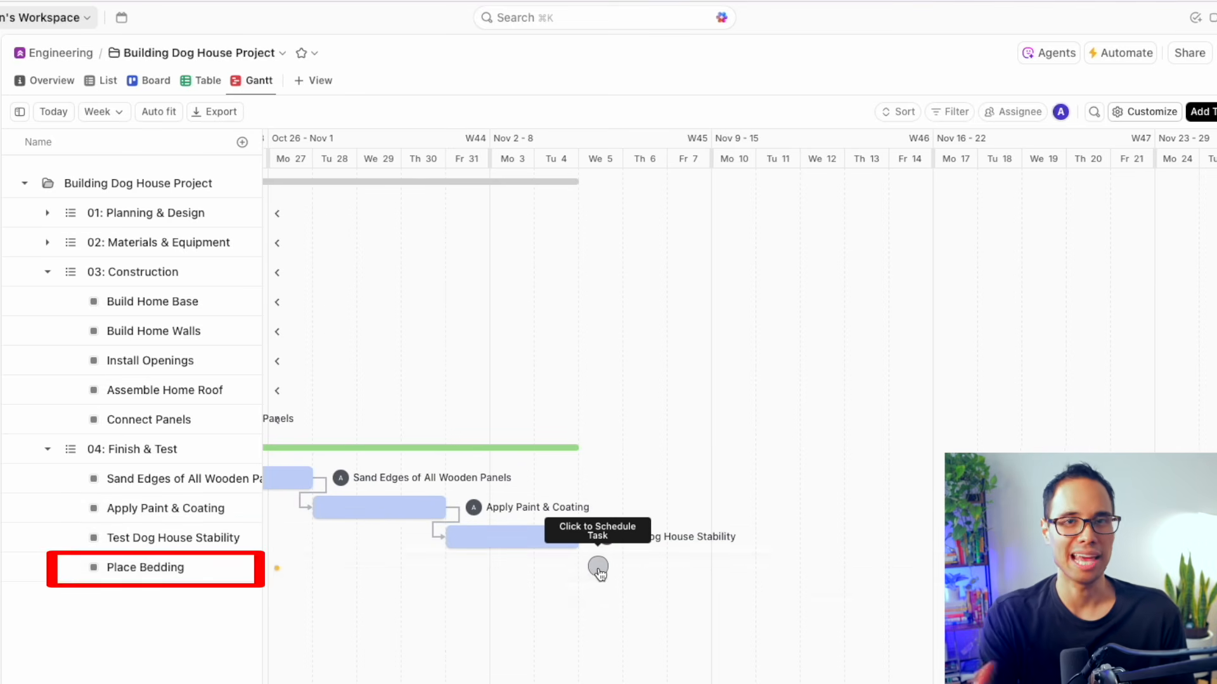
Step: Schedule Place Bedding for Nov 5 and make it dependent on Test Dog House Stability
{"action": "left_click", "coordinate": [599, 569]}
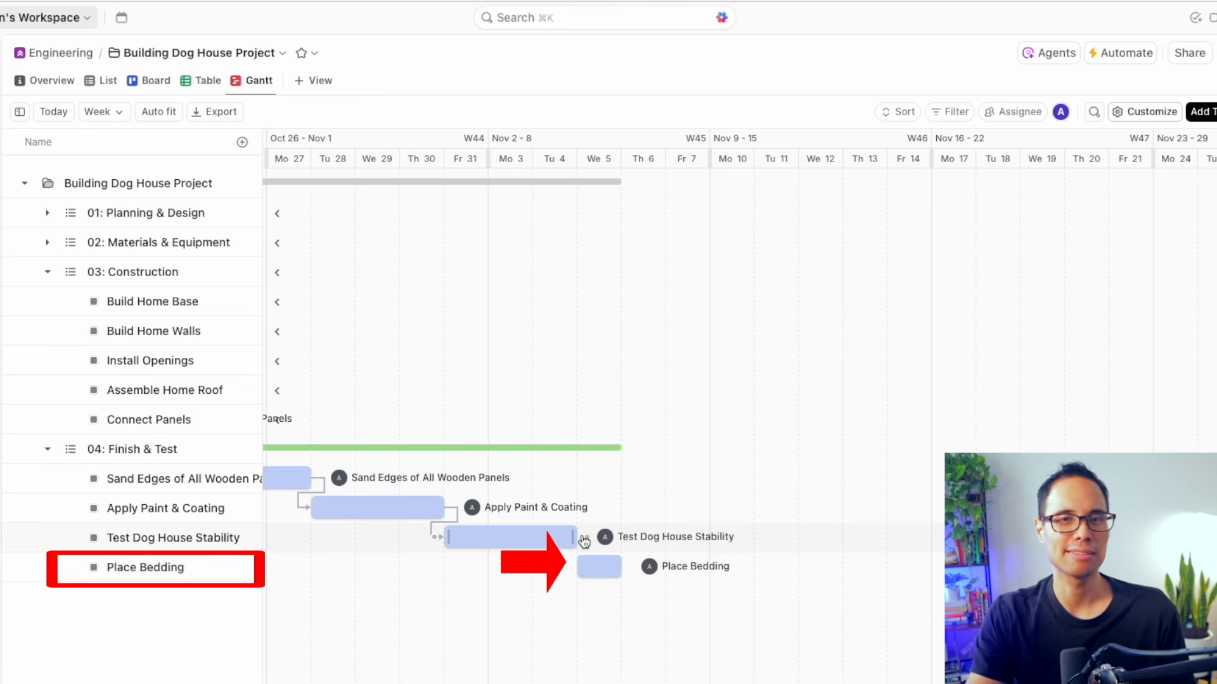
{"action": "left_click", "coordinate": [577, 572]}
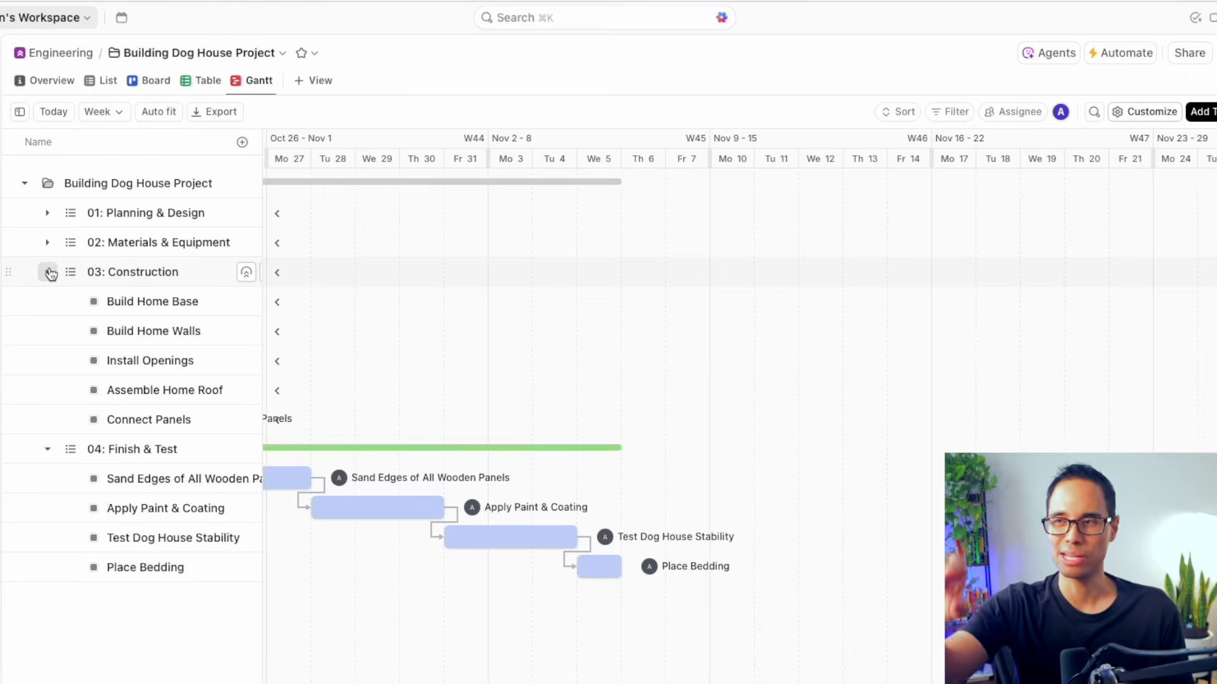
Step: Collapse the Construction and Finish & Test phases and auto-fit the timeline to the whole project
{"action": "left_click", "coordinate": [51, 274]}
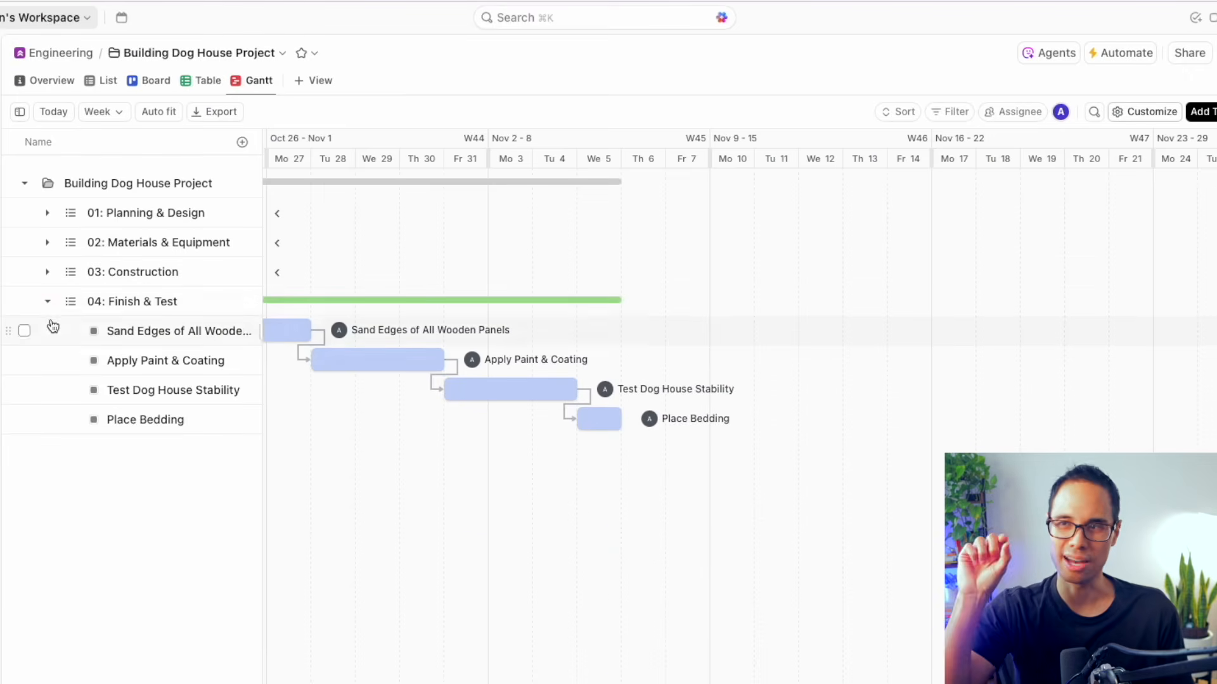
{"action": "left_click", "coordinate": [48, 303]}
{"action": "left_click", "coordinate": [155, 112]}
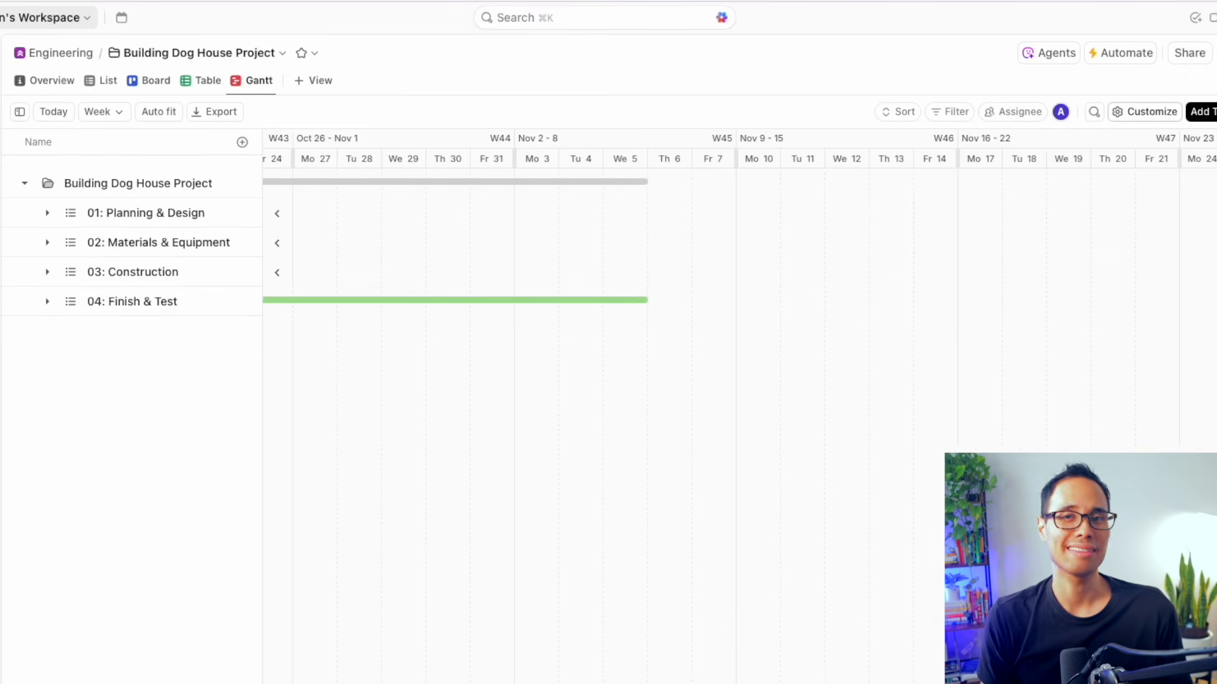
{"action": "left_click", "coordinate": [153, 114]}
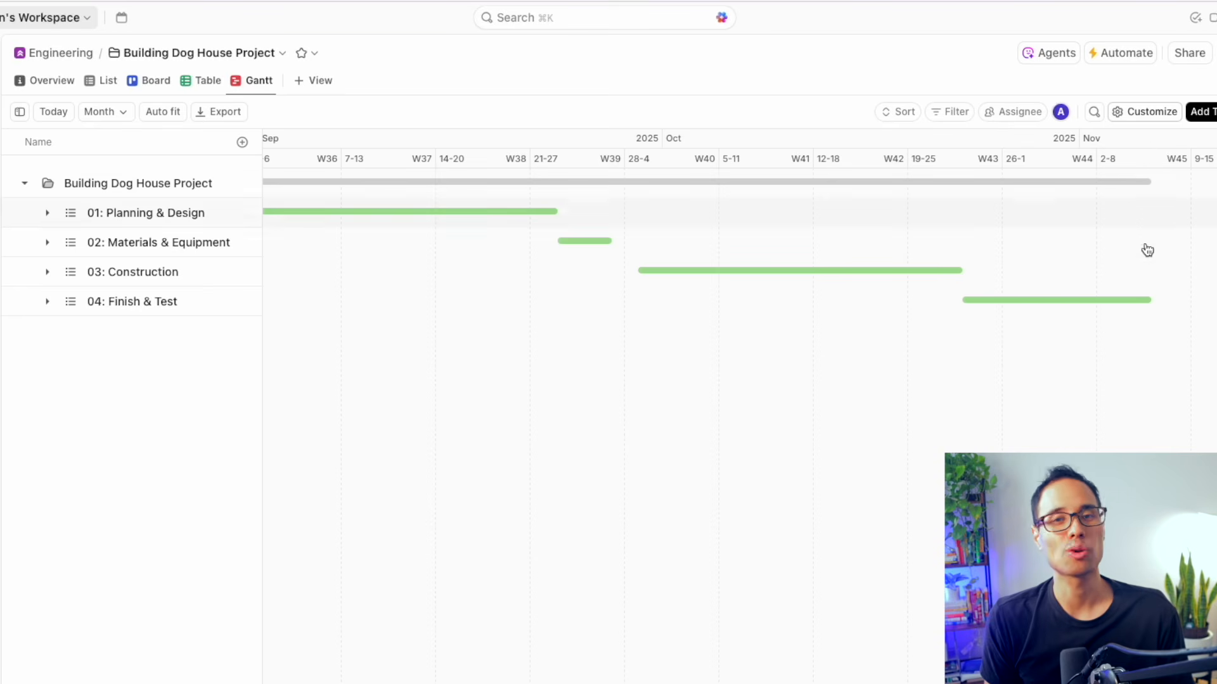
Step: Expand the project phases to display their linked tasks and auto-fit the Gantt timeline again
{"action": "left_click", "coordinate": [47, 214]}
{"action": "left_click", "coordinate": [47, 361]}
{"action": "left_click", "coordinate": [46, 508]}
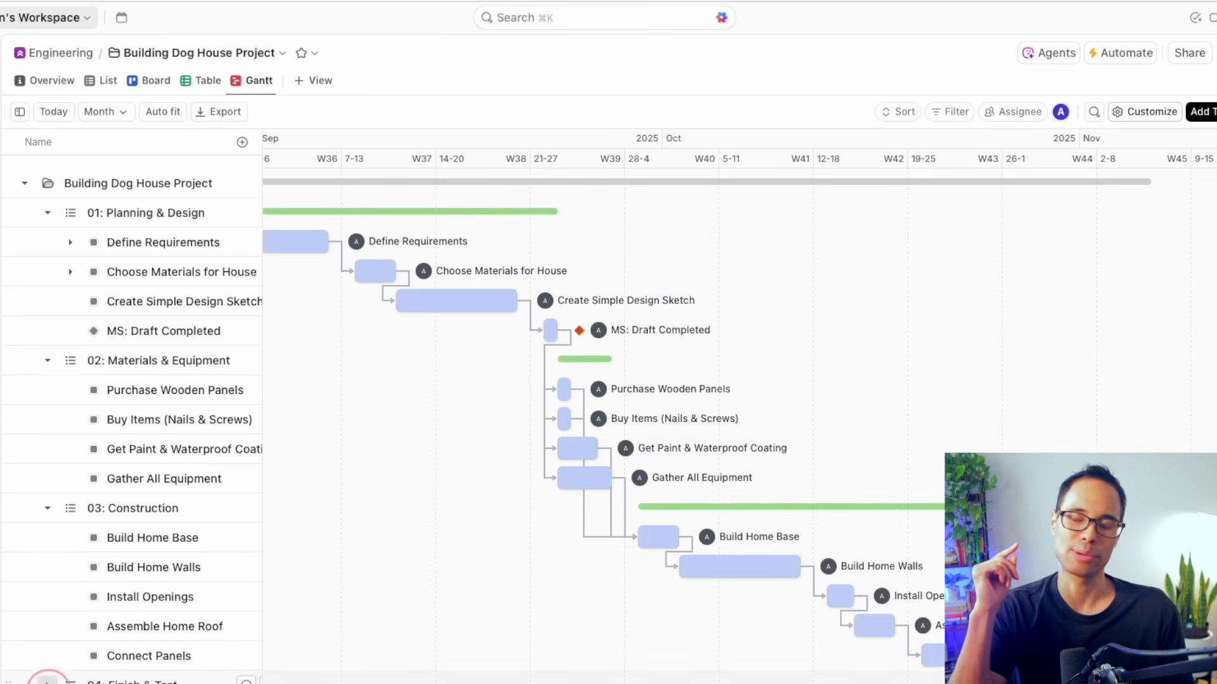
{"action": "left_click", "coordinate": [161, 113]}
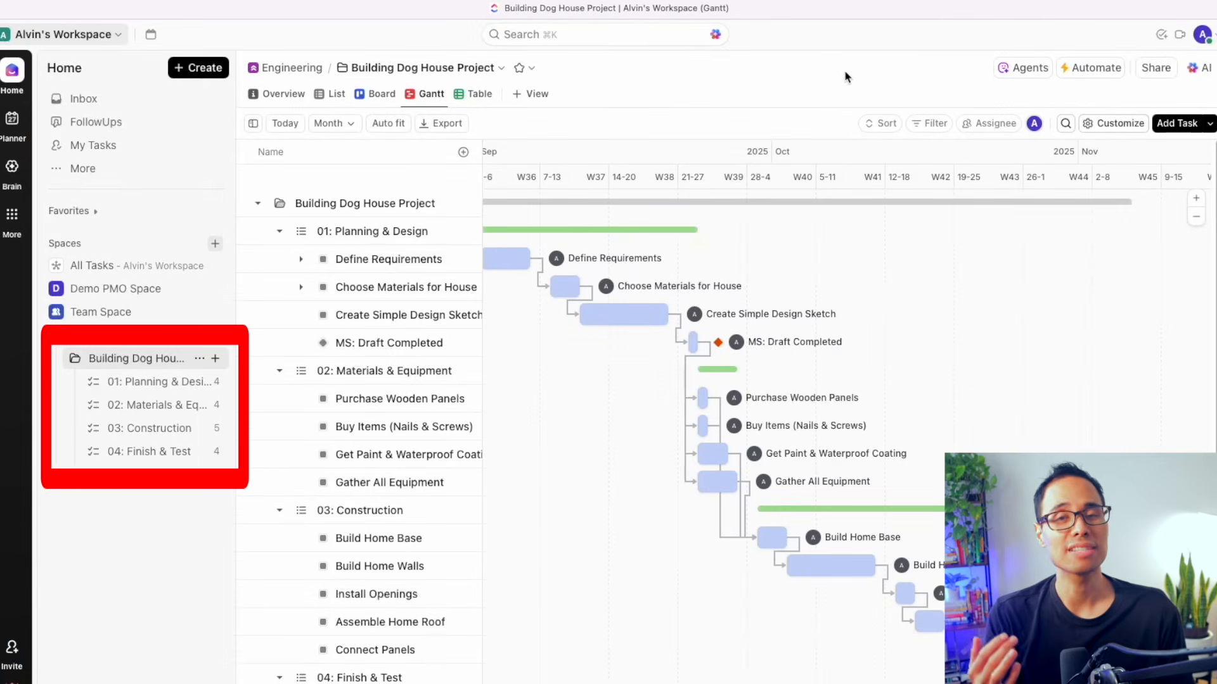
{"action": "left_click", "coordinate": [828, 75]}
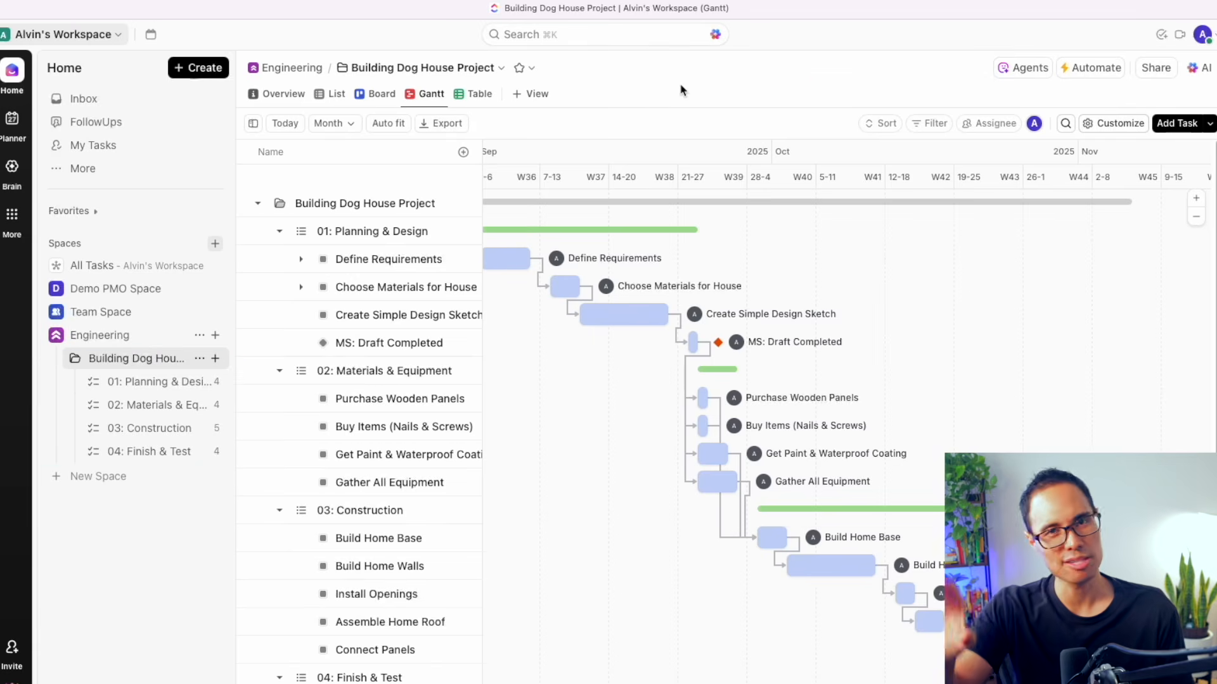
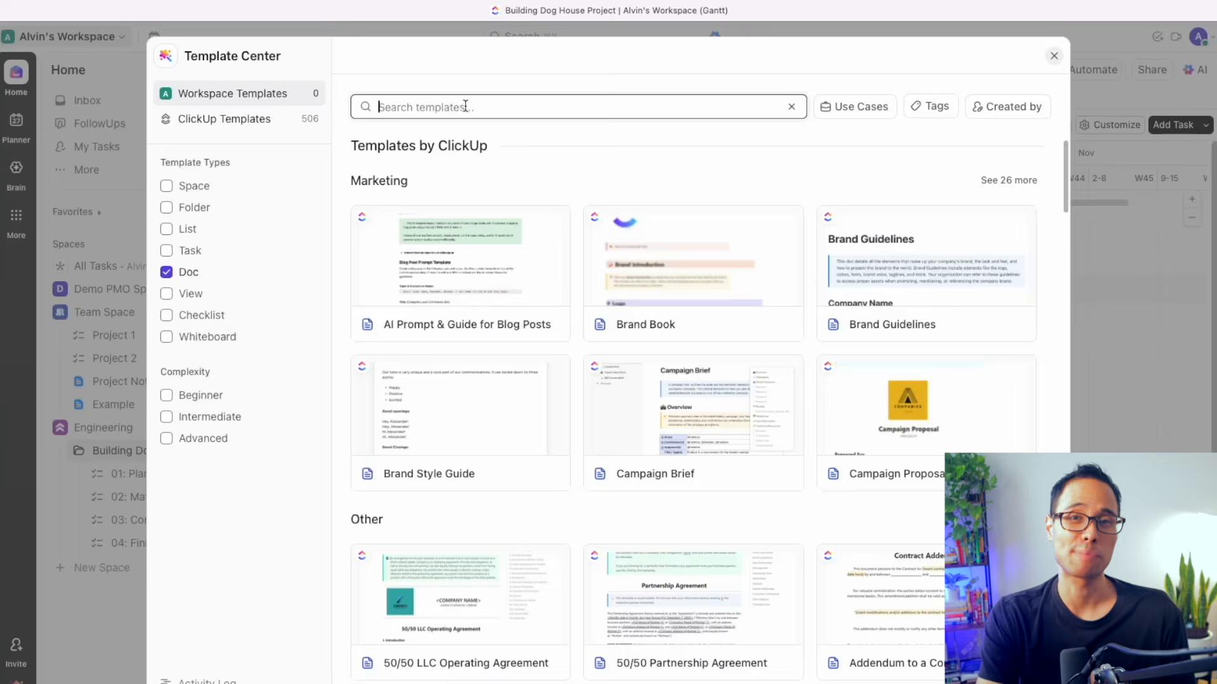
Step: Find the Project Charter doc template and use it to create a doc named Project Charter in Engineering > Building Dog House Project
{"action": "type", "text": "project charter"}
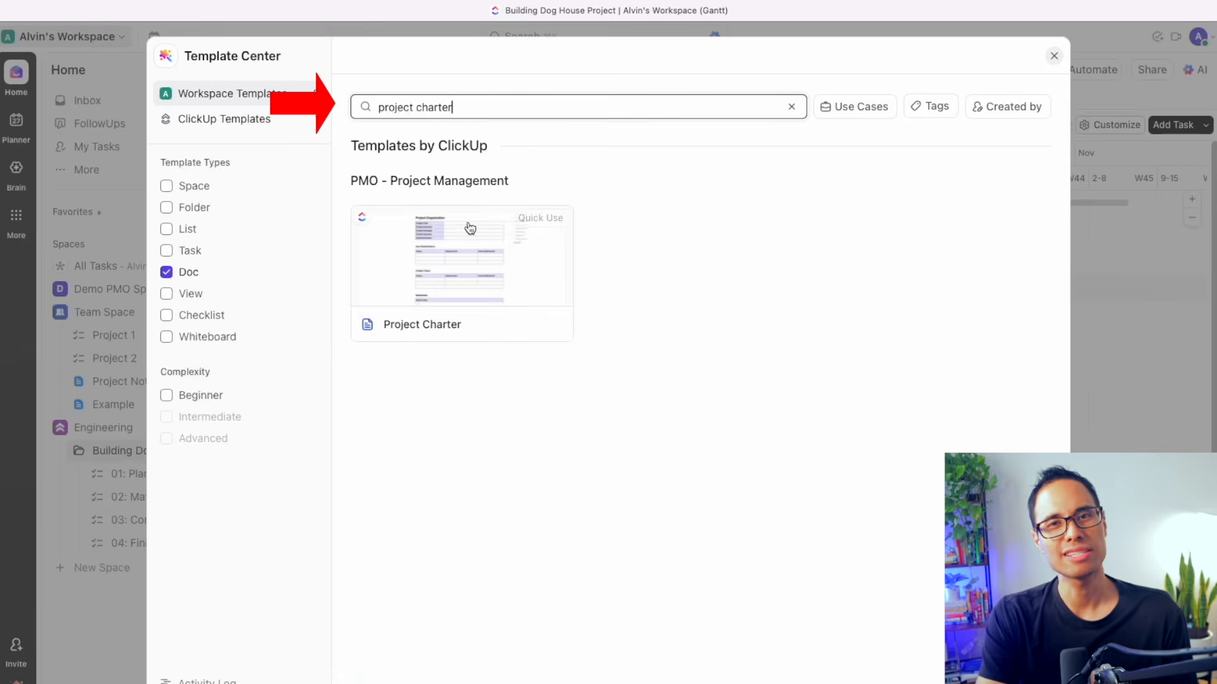
{"action": "left_click", "coordinate": [475, 215]}
{"action": "left_click", "coordinate": [817, 113]}
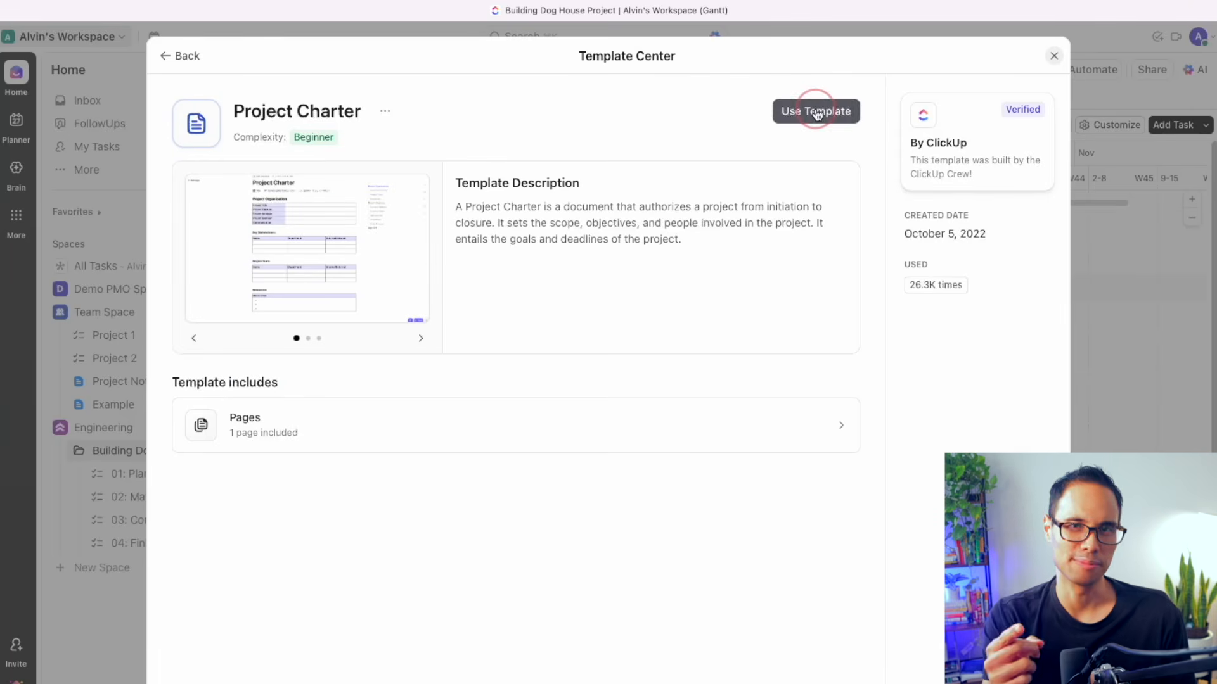
{"action": "left_click_drag", "start_coordinate": [641, 207], "coordinate": [760, 223]}
{"action": "left_click", "coordinate": [817, 112]}
{"action": "left_click", "coordinate": [622, 128]}
{"action": "type", "text": "Project Charter"}
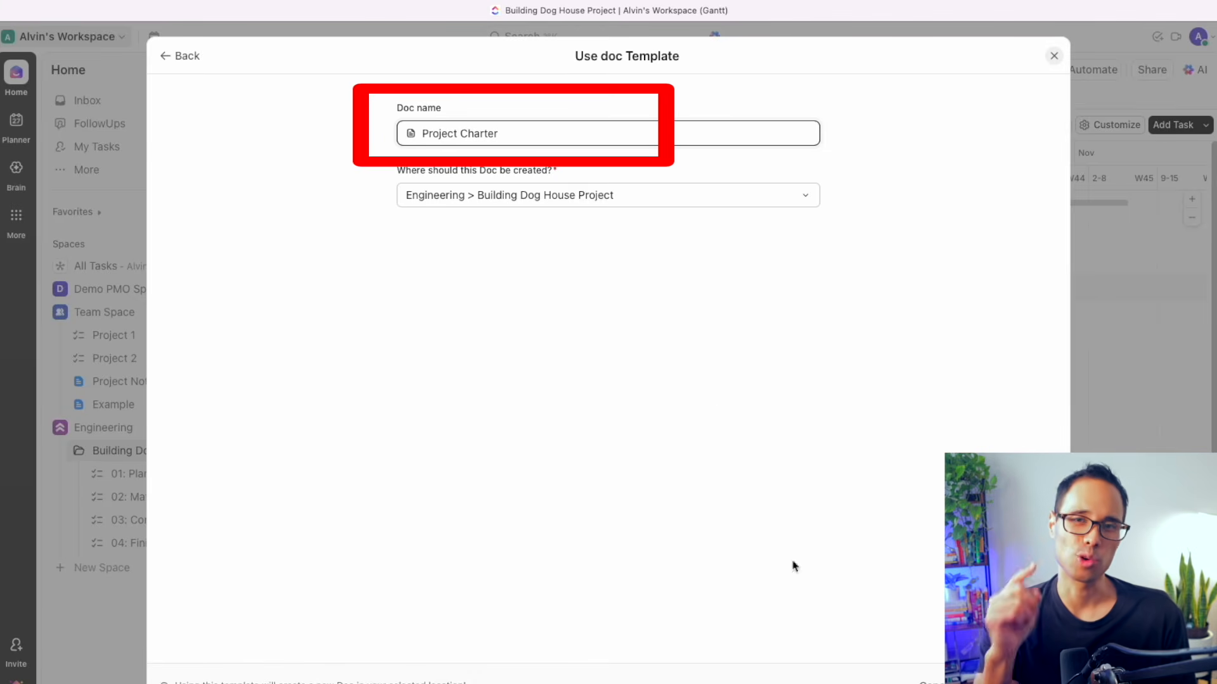
{"action": "left_click", "coordinate": [1013, 680]}
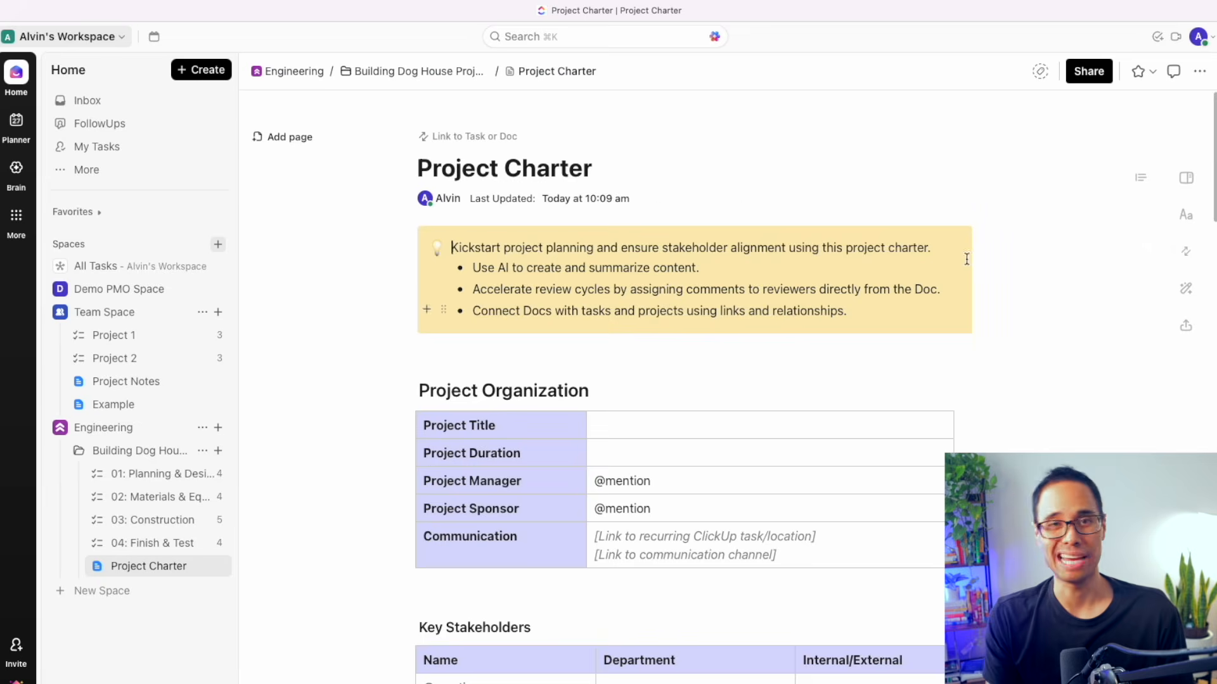
Step: Look through the new Project Charter doc from Project Organization down to Deliverables and return to its beginning
{"action": "scroll", "coordinate": [1198, 210], "scroll_direction": "down", "scroll_amount": 4}
{"action": "left_click_drag", "start_coordinate": [436, 125], "coordinate": [577, 124]}
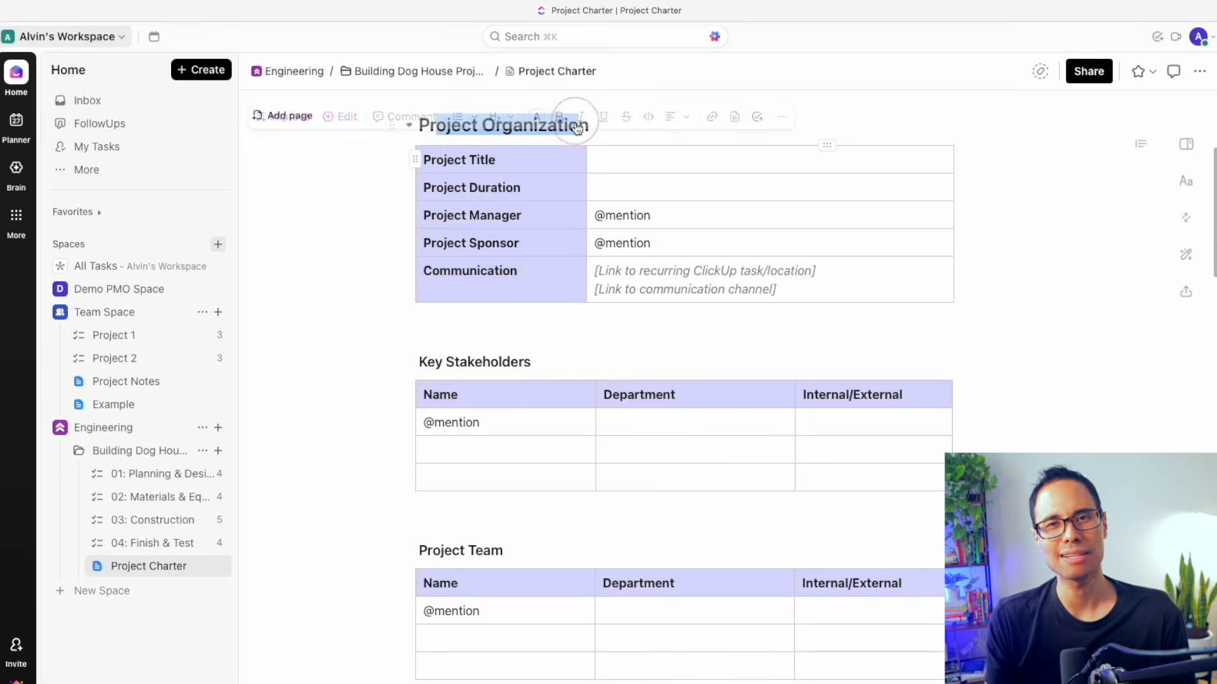
{"action": "scroll", "coordinate": [520, 316], "scroll_direction": "down", "scroll_amount": 1}
{"action": "left_click_drag", "start_coordinate": [475, 329], "coordinate": [523, 331]}
{"action": "scroll", "coordinate": [495, 387], "scroll_direction": "down", "scroll_amount": 2}
{"action": "scroll", "coordinate": [479, 410], "scroll_direction": "down", "scroll_amount": 6}
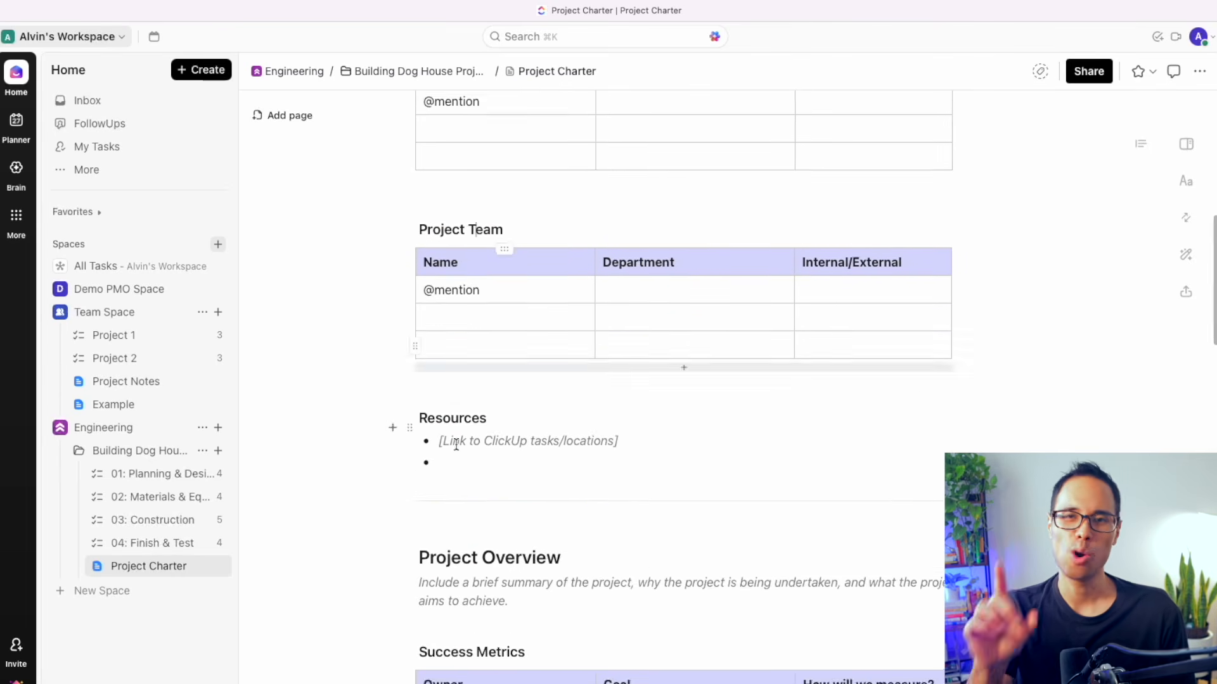
{"action": "double_click", "coordinate": [481, 355]}
{"action": "scroll", "coordinate": [482, 356], "scroll_direction": "down", "scroll_amount": 10}
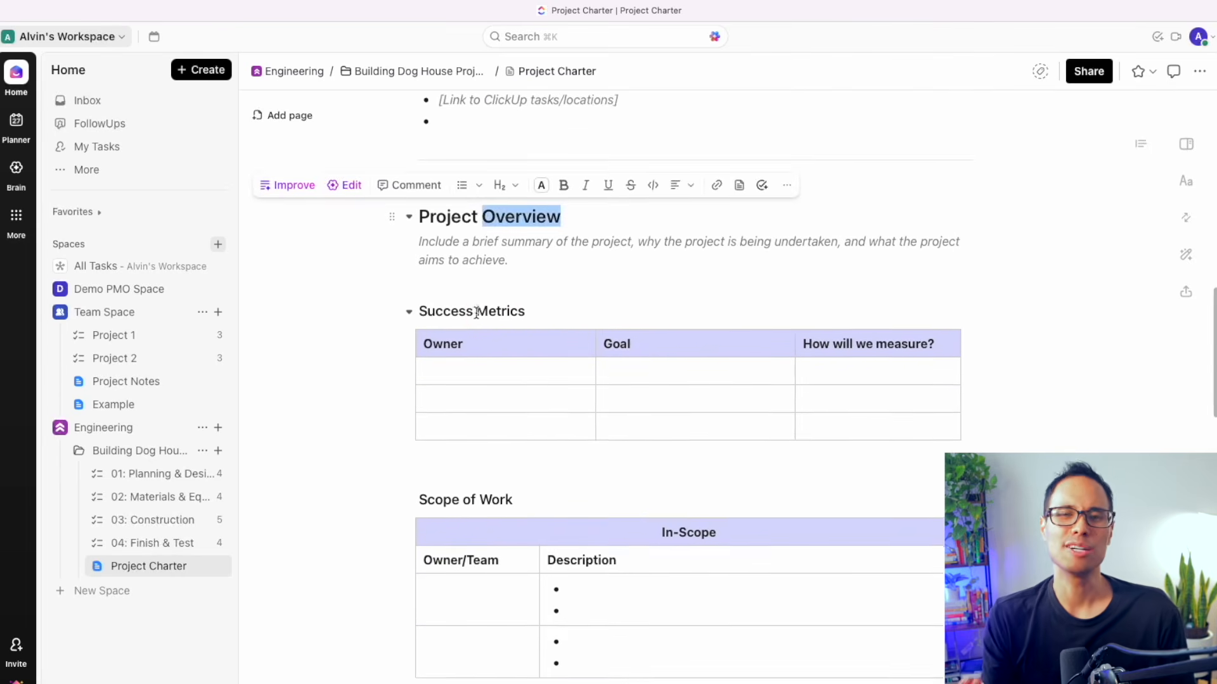
{"action": "scroll", "coordinate": [591, 425], "scroll_direction": "down", "scroll_amount": 14}
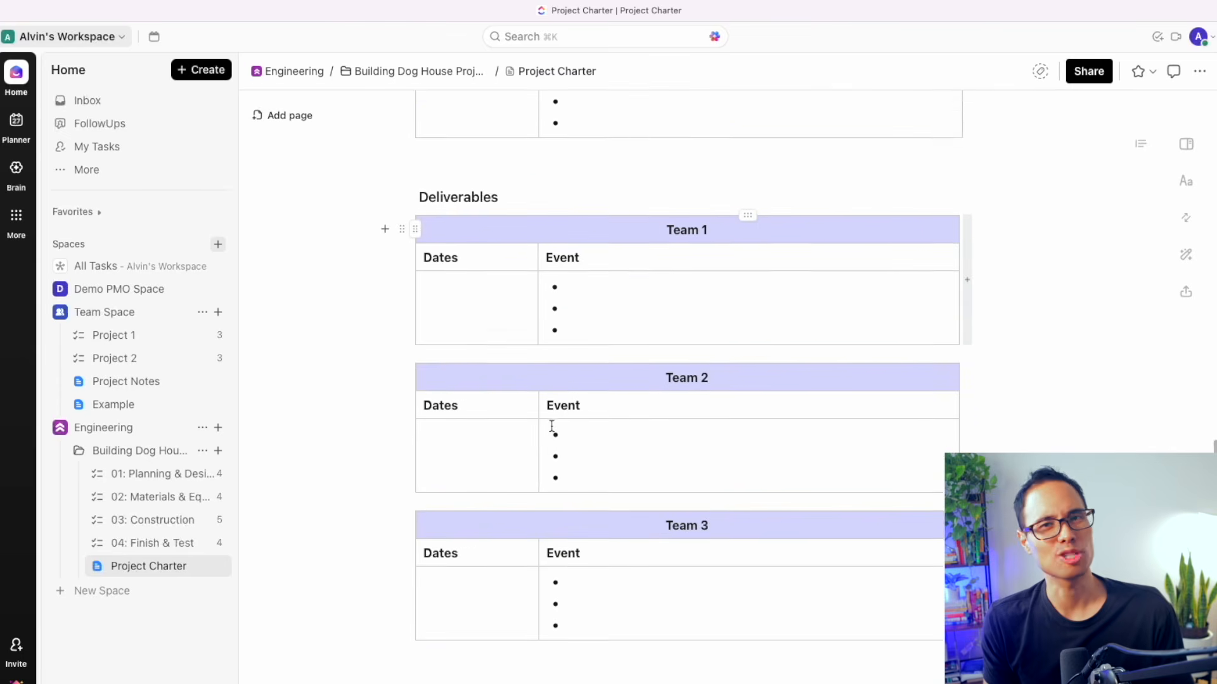
{"action": "scroll", "coordinate": [551, 425], "scroll_direction": "up", "scroll_amount": 20}
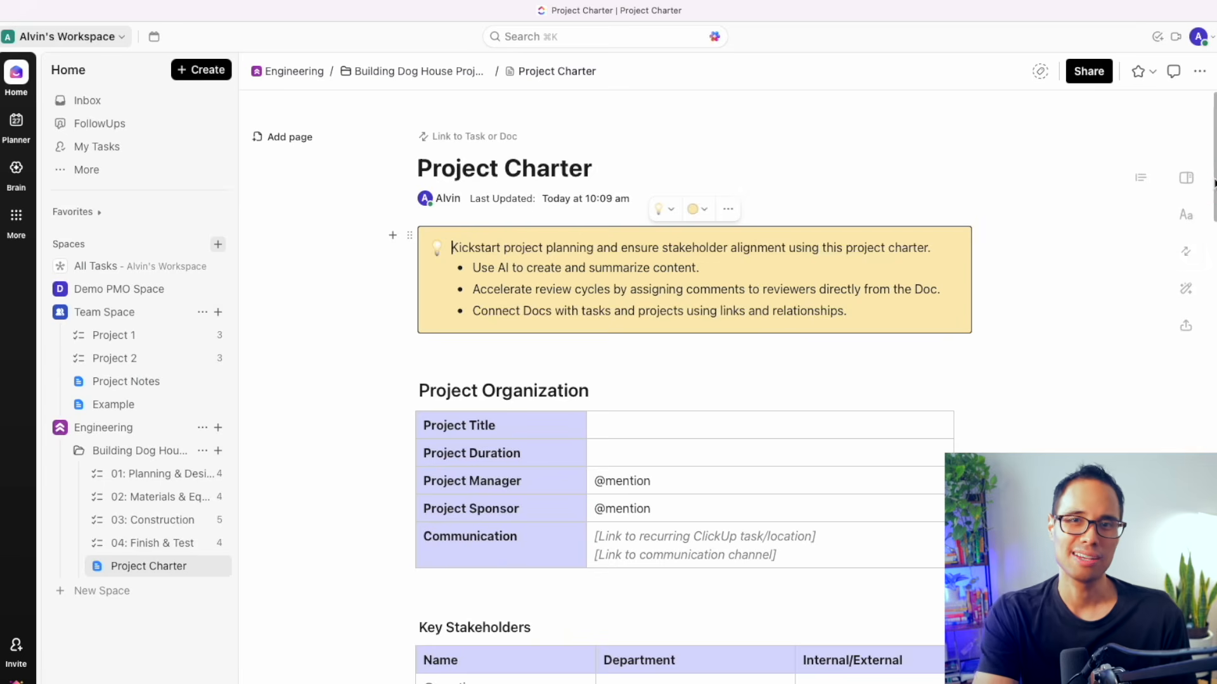
Step: Review the charter's Key Stakeholders, Project Team, Resources, Project Overview, Success Metrics and Scope of Work sections
{"action": "left_click_drag", "start_coordinate": [1215, 184], "coordinate": [1214, 239]}
{"action": "left_click_drag", "start_coordinate": [436, 121], "coordinate": [576, 122]}
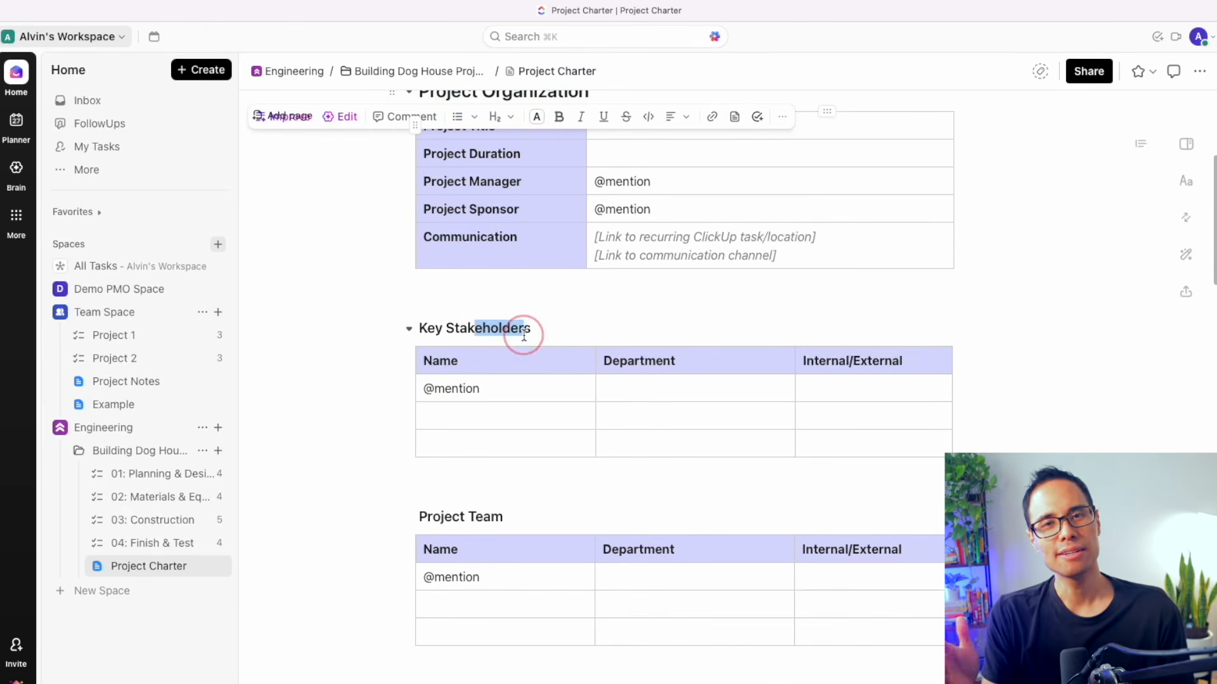
{"action": "scroll", "coordinate": [524, 334], "scroll_direction": "down", "scroll_amount": 5}
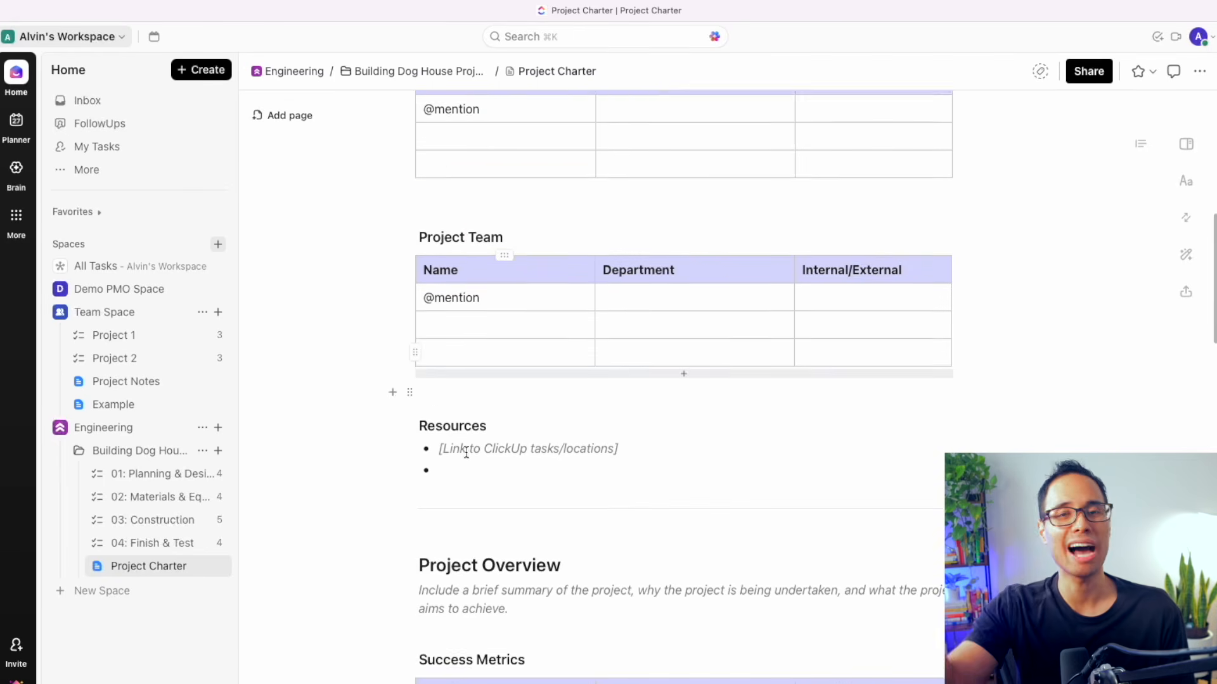
{"action": "scroll", "coordinate": [457, 418], "scroll_direction": "down", "scroll_amount": 3}
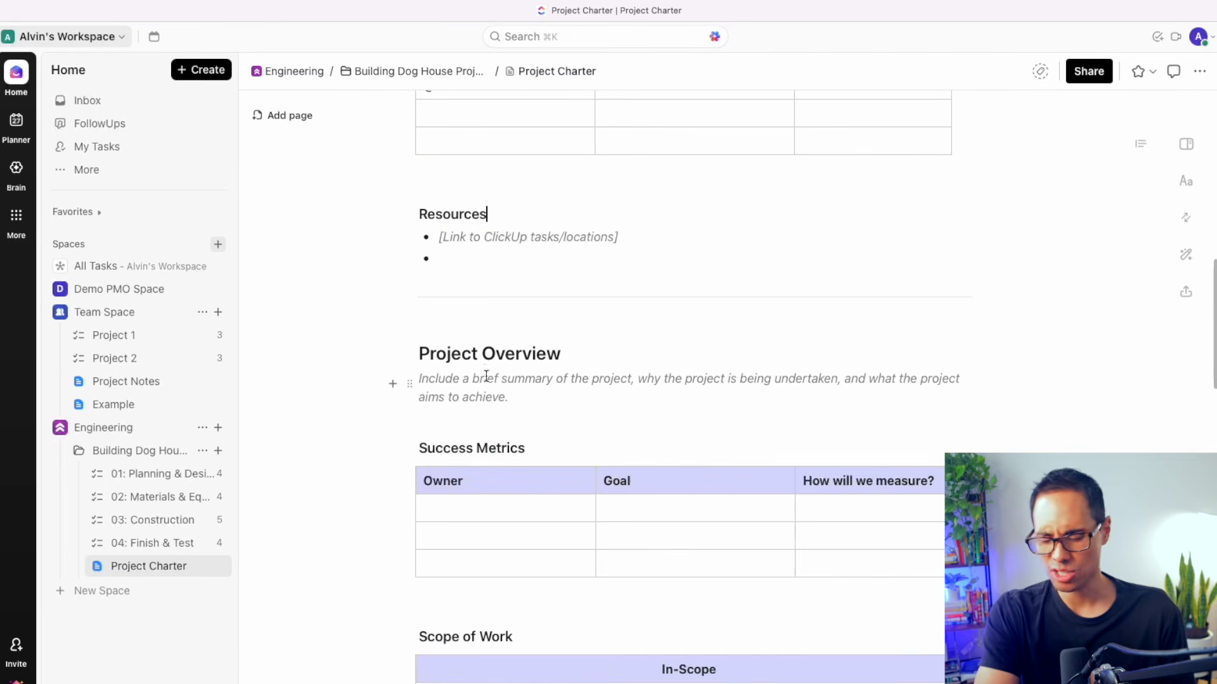
{"action": "left_click_drag", "start_coordinate": [482, 355], "coordinate": [560, 354]}
{"action": "scroll", "coordinate": [479, 373], "scroll_direction": "down", "scroll_amount": 3}
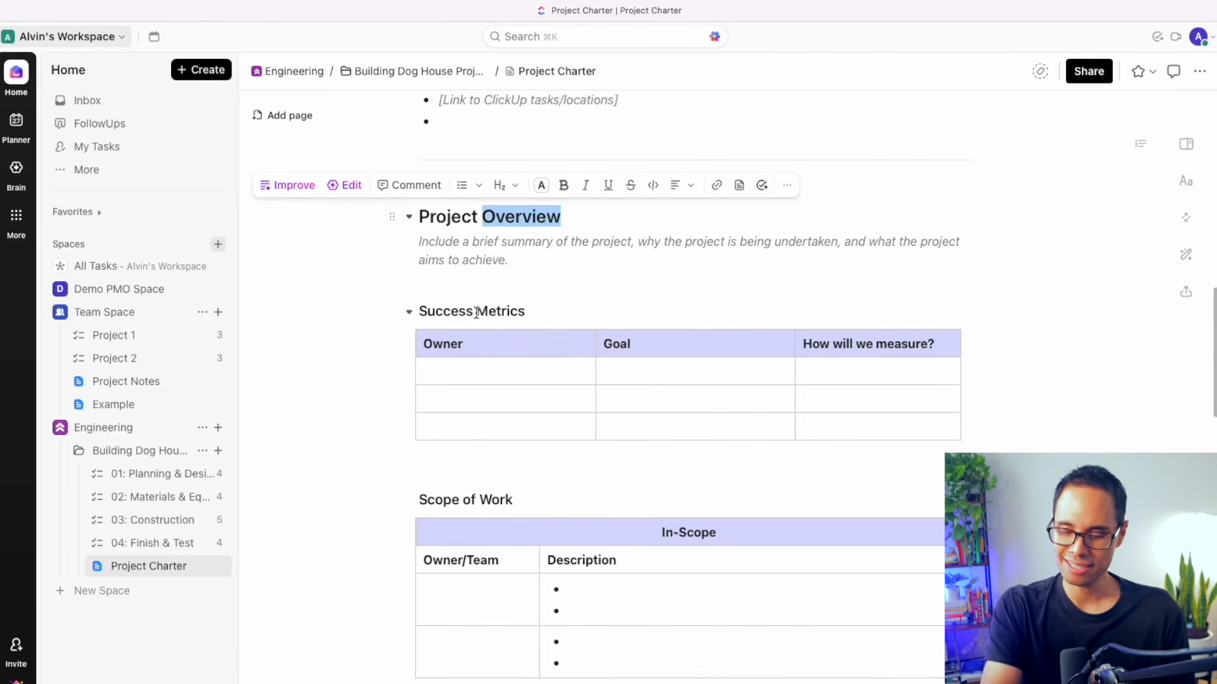
{"action": "scroll", "coordinate": [485, 410], "scroll_direction": "down", "scroll_amount": 2}
{"action": "scroll", "coordinate": [478, 375], "scroll_direction": "down", "scroll_amount": 4}
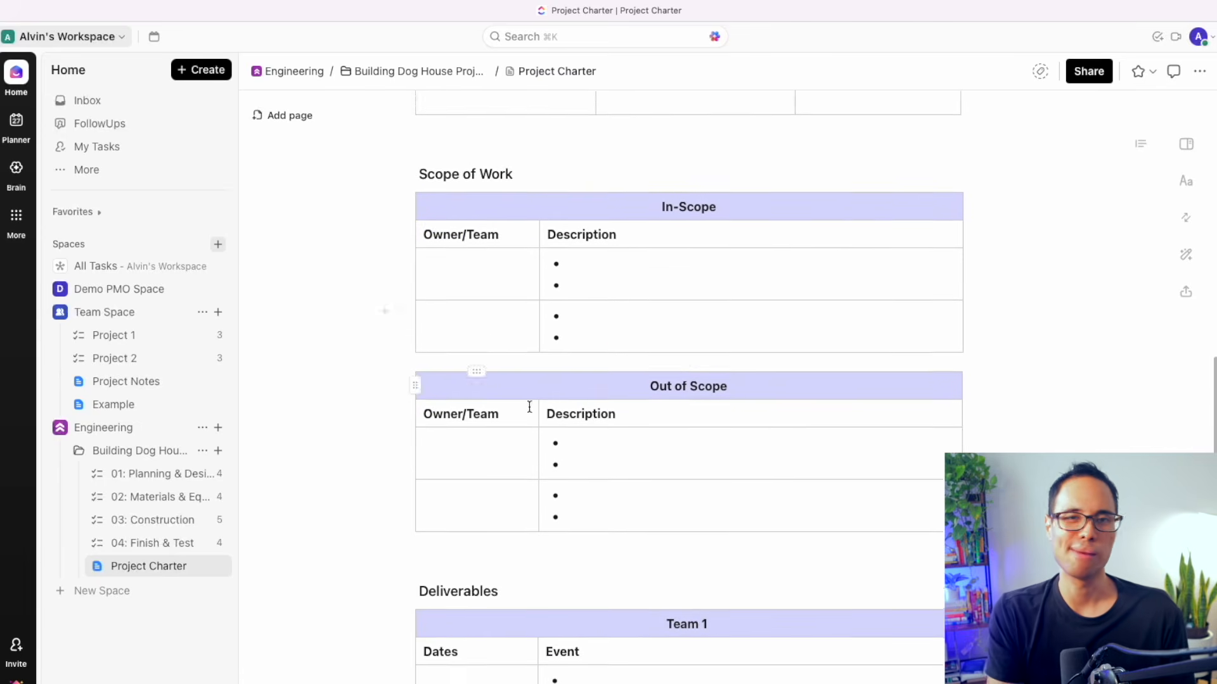
Step: Review the charter's Deliverables, Milestones and Risks & Issues sections, and return to the beginning of the doc
{"action": "scroll", "coordinate": [727, 386], "scroll_direction": "down", "scroll_amount": 9}
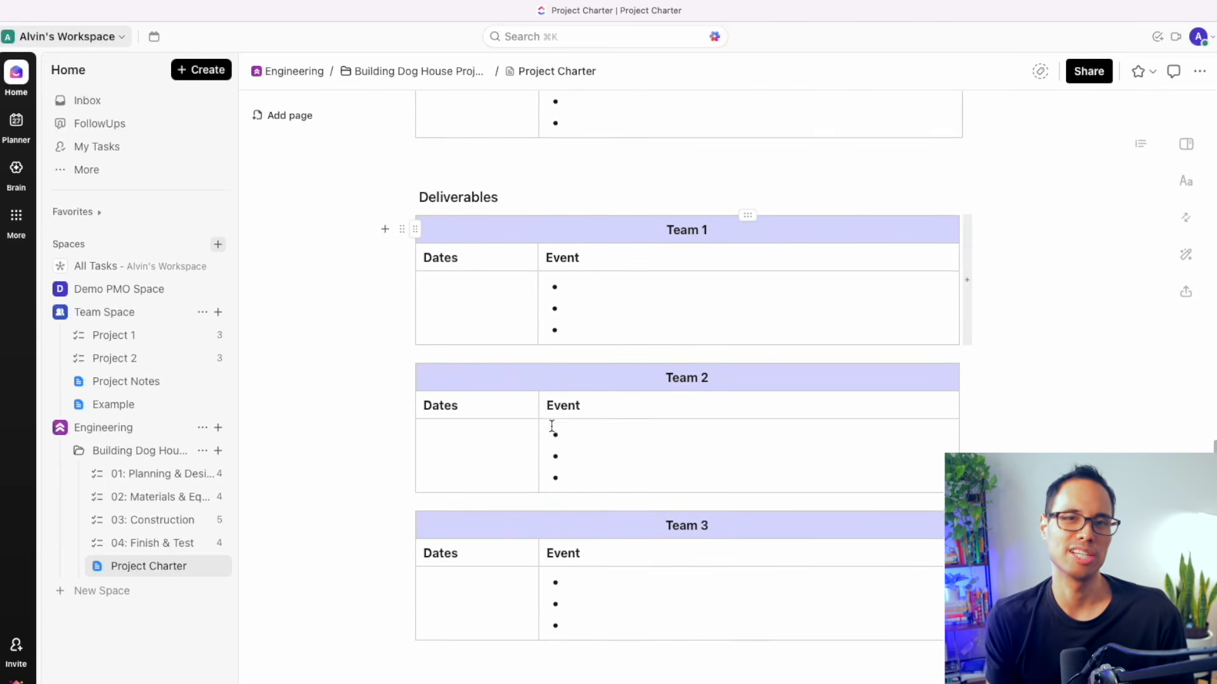
{"action": "scroll", "coordinate": [552, 426], "scroll_direction": "down", "scroll_amount": 5}
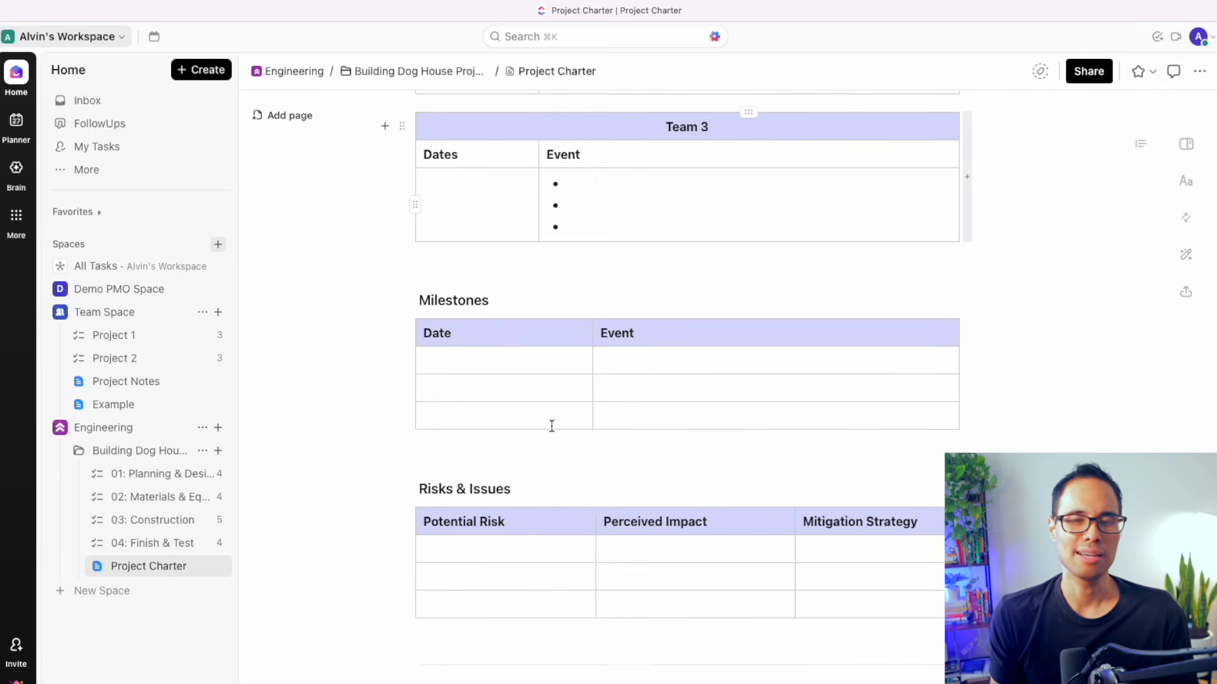
{"action": "scroll", "coordinate": [552, 425], "scroll_direction": "down", "scroll_amount": 4}
{"action": "scroll", "coordinate": [552, 426], "scroll_direction": "up", "scroll_amount": 20}
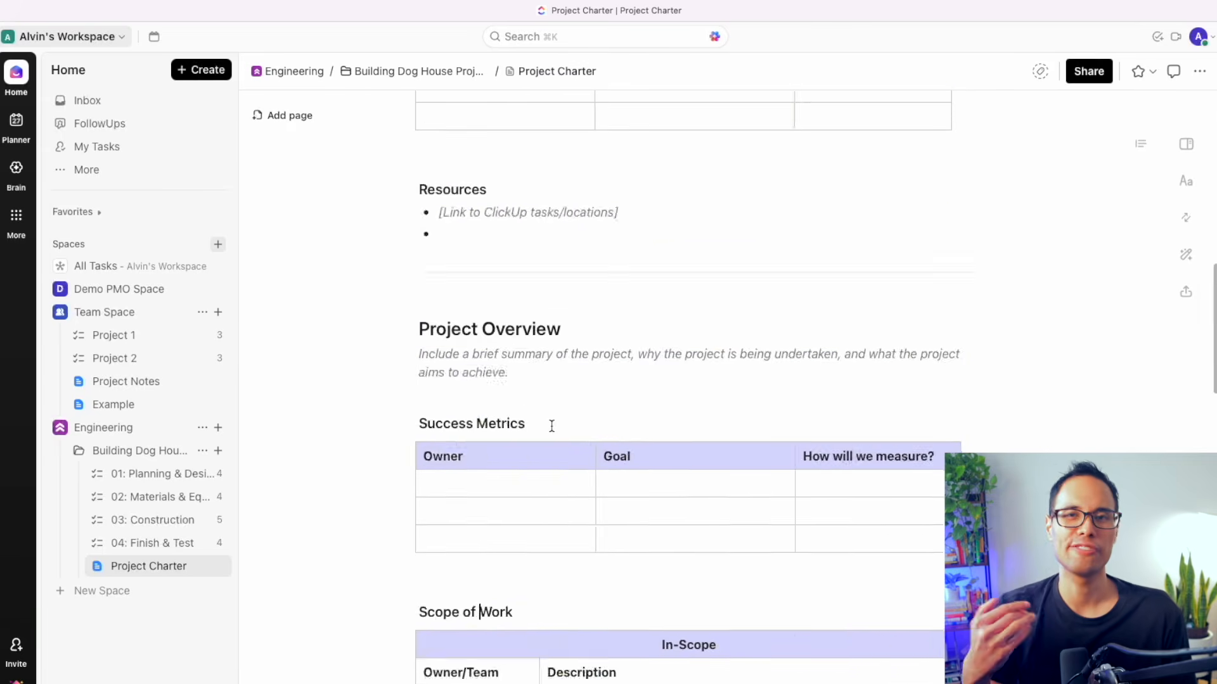
{"action": "scroll", "coordinate": [552, 426], "scroll_direction": "up", "scroll_amount": 2}
Step: Fill in the Project Organization table with the project title Building Dog House and a project duration of 3 Months
{"action": "left_click", "coordinate": [624, 413]}
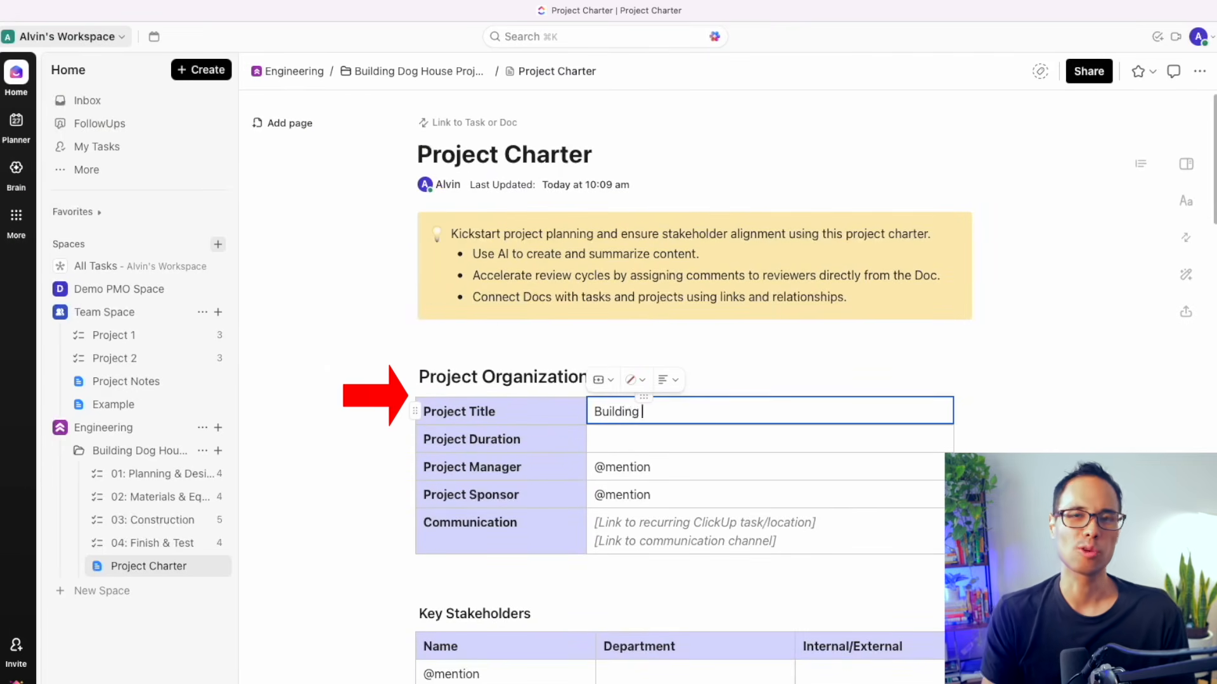
{"action": "left_click", "coordinate": [621, 440]}
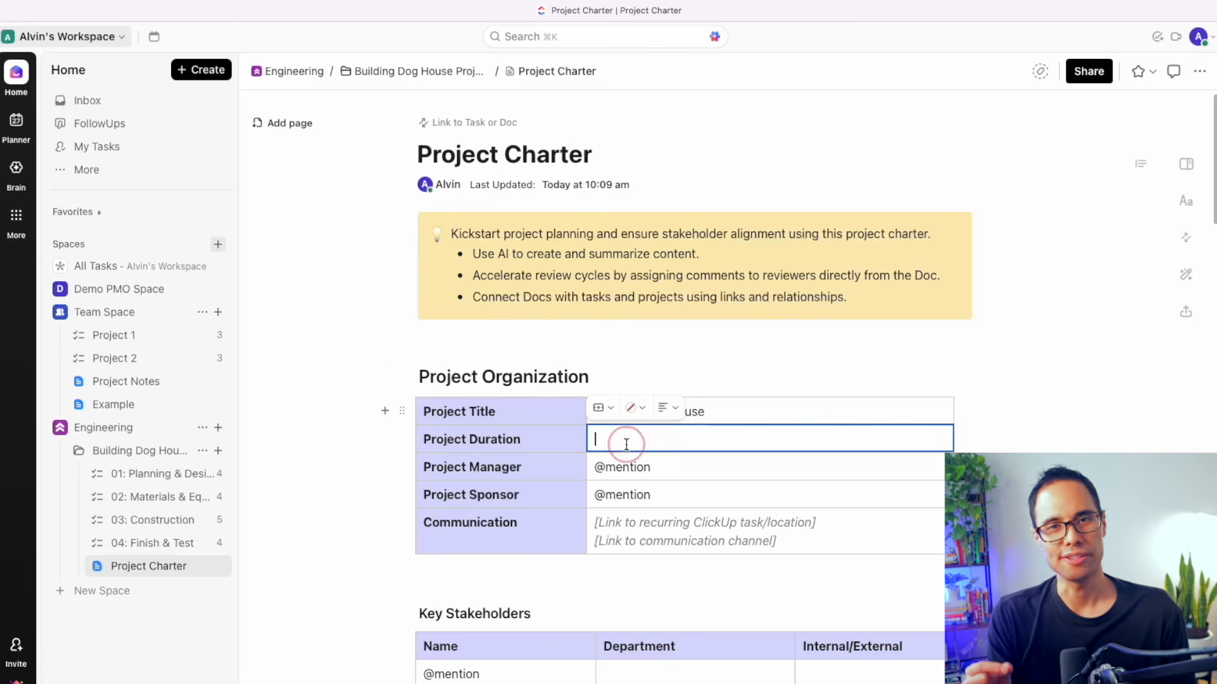
{"action": "type", "text": "3 "}
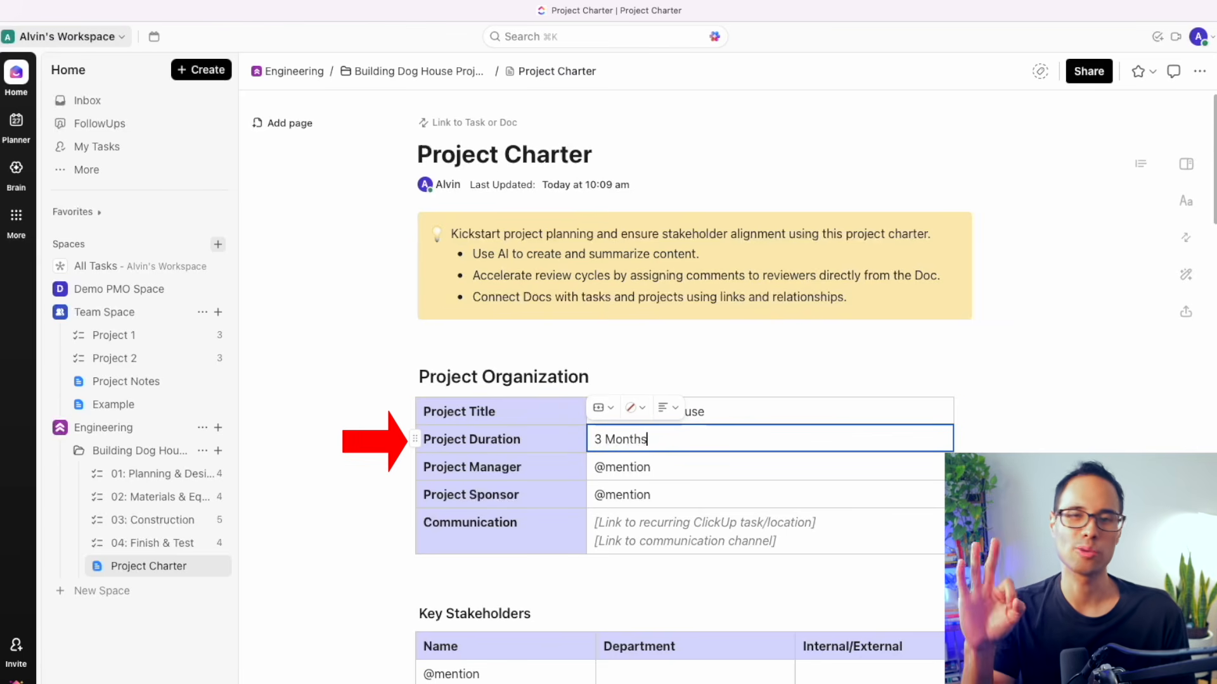
{"action": "type", "text": "Months"}
Step: Replace the Project Manager placeholder with a mention of the workspace owner, and the Project Sponsor placeholder with the sponsor's name
{"action": "left_click_drag", "start_coordinate": [653, 467], "coordinate": [599, 466]}
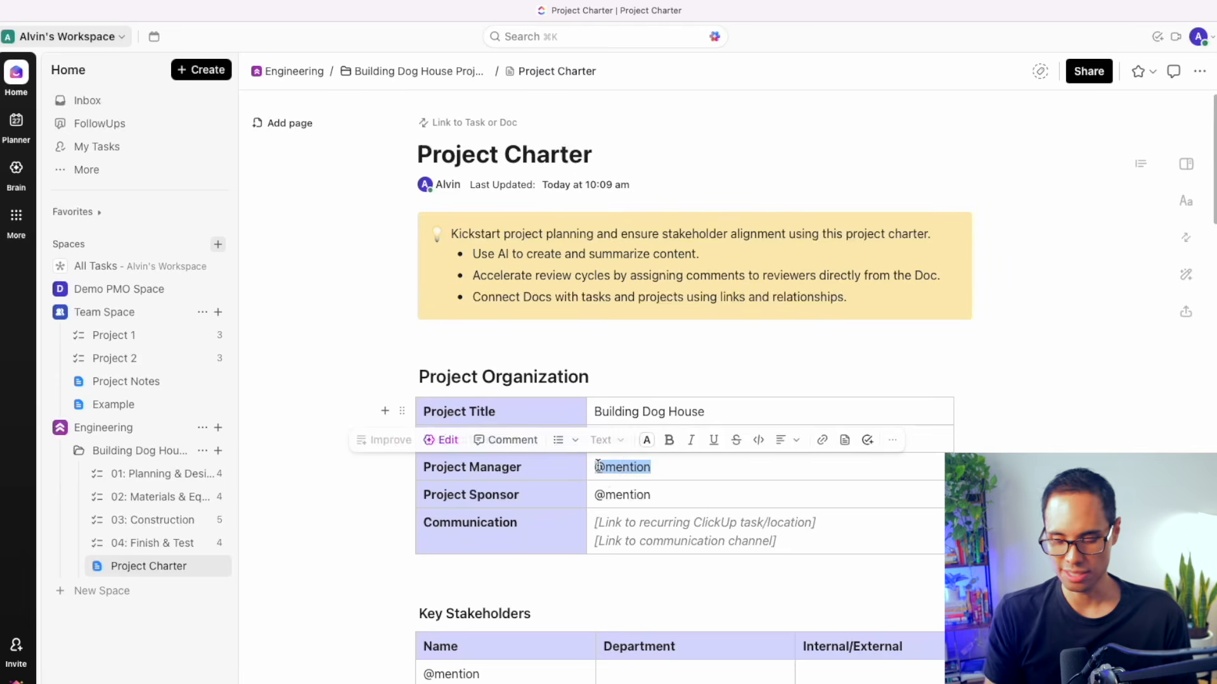
{"action": "type", "text": "@"}
{"action": "key", "text": "Return"}
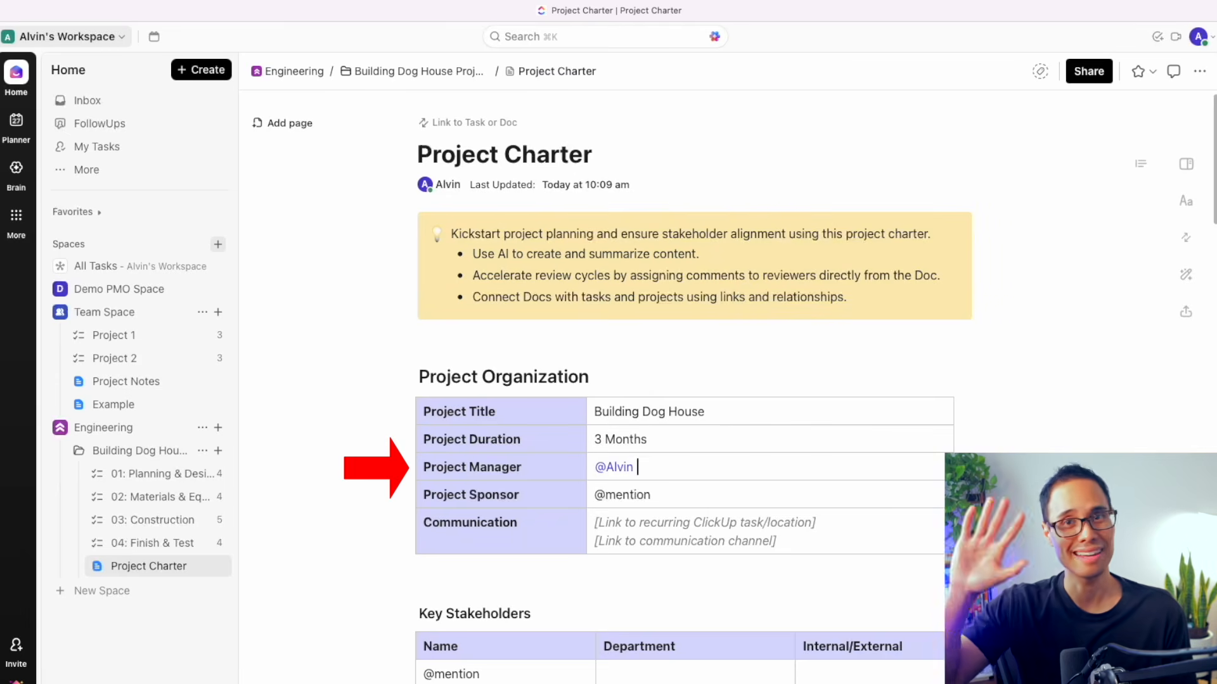
{"action": "left_click_drag", "start_coordinate": [594, 495], "coordinate": [749, 501]}
{"action": "key", "text": "BackSpace"}
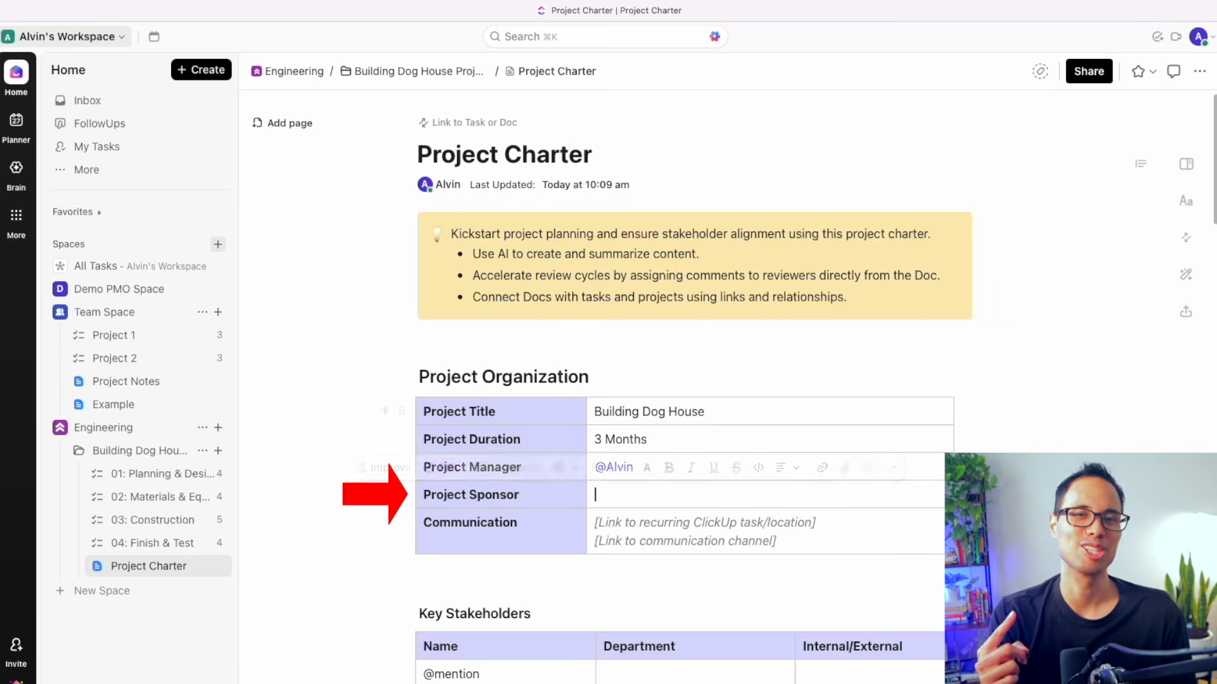
{"action": "type", "text": "Clark Kent"}
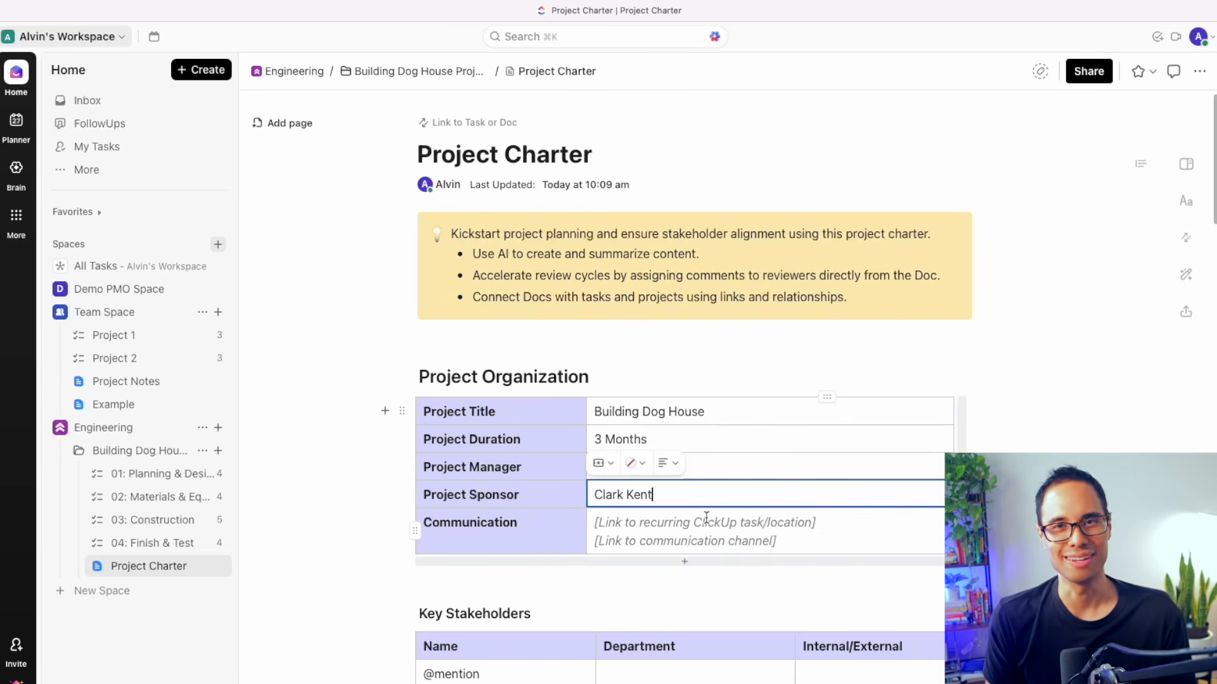
{"action": "type", "text": "/Superman"}
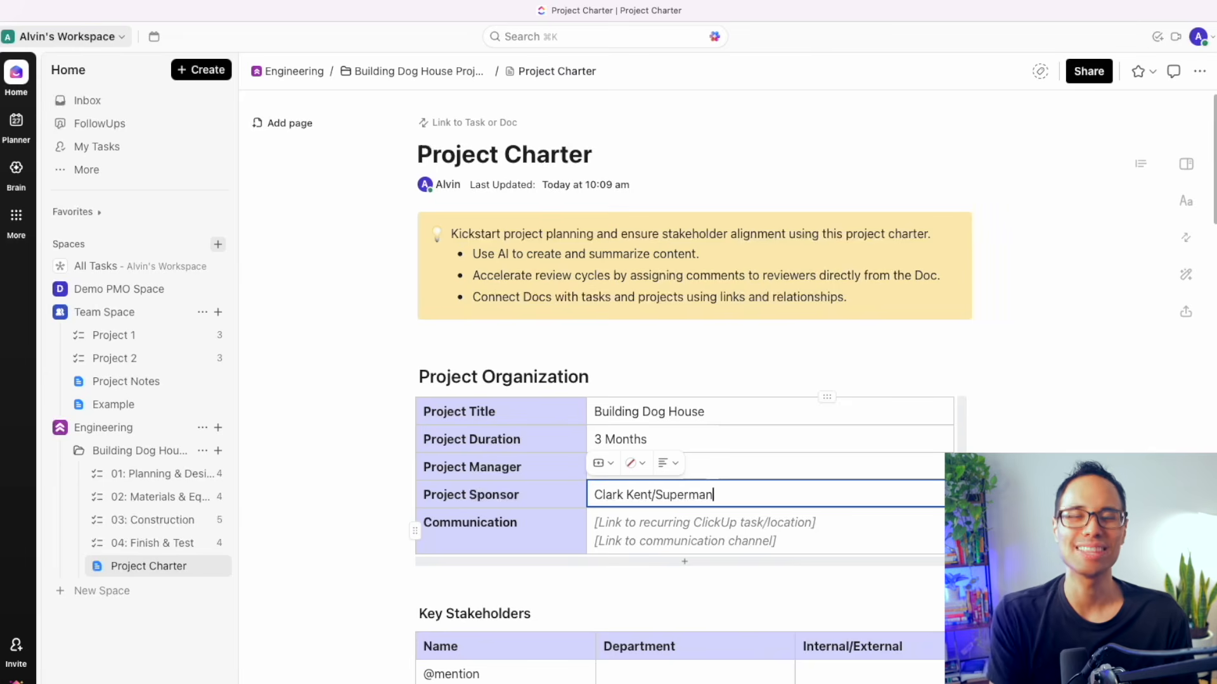
{"action": "left_click", "coordinate": [691, 363]}
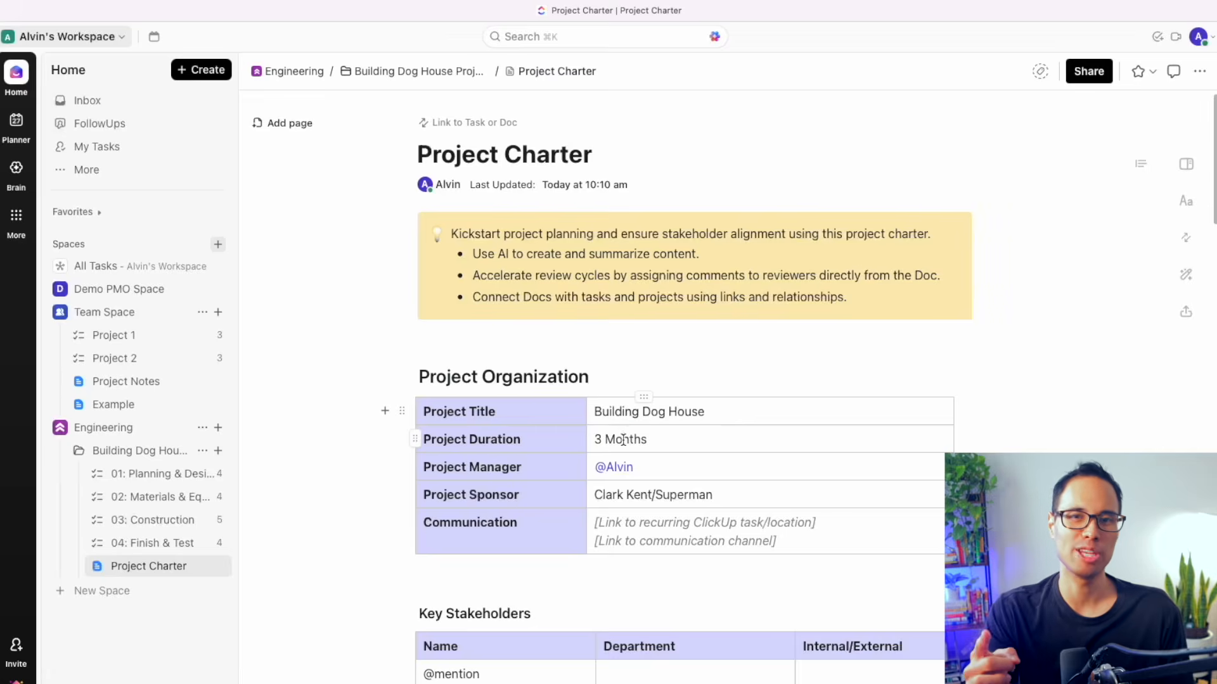
{"action": "left_click", "coordinate": [623, 439]}
{"action": "left_click", "coordinate": [627, 495]}
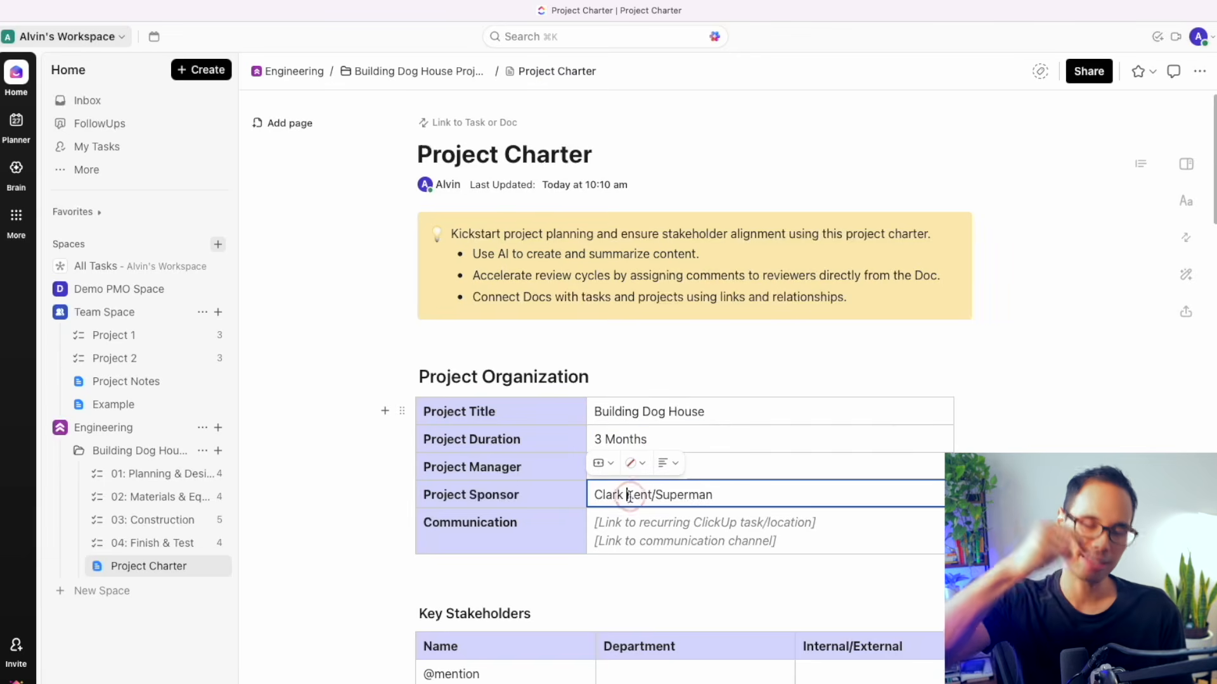
Step: Replace the Communication placeholders with a bulleted list of Weekly Project Updates and Monthly Project Updates
{"action": "scroll", "coordinate": [729, 498], "scroll_direction": "down", "scroll_amount": 1}
{"action": "left_click_drag", "start_coordinate": [779, 482], "coordinate": [593, 462]}
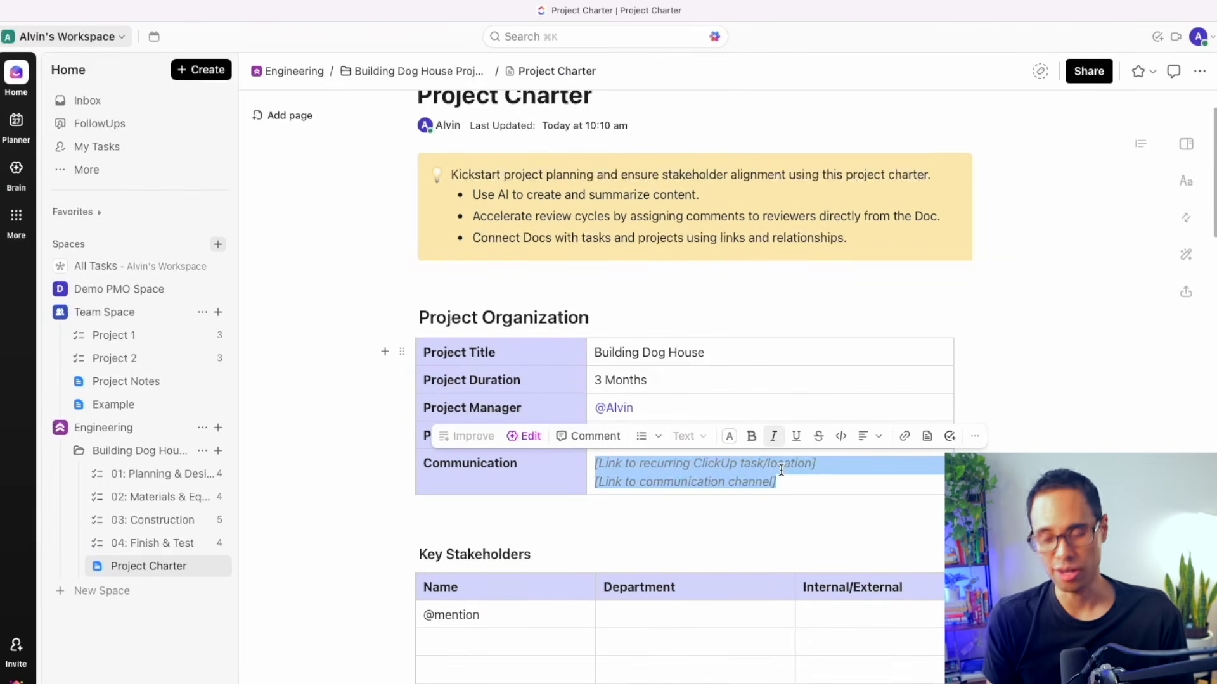
{"action": "key", "text": "BackSpace"}
{"action": "type", "text": "- "}
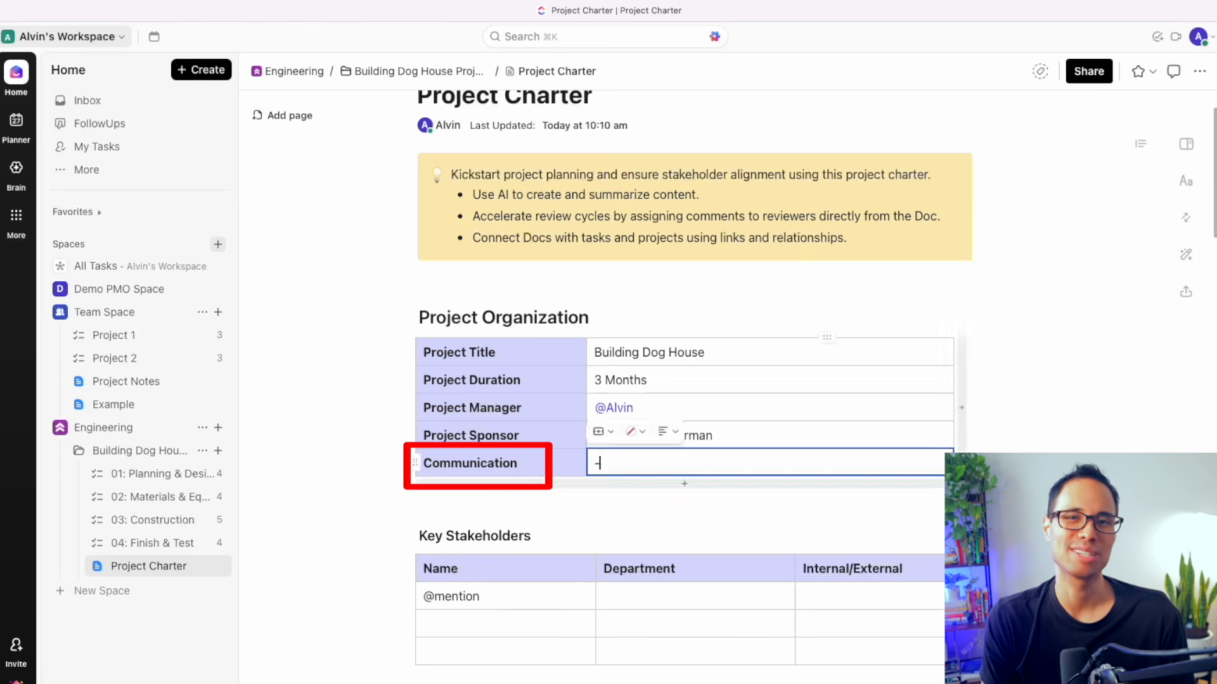
{"action": "type", "text": "Weekly Project Updates"}
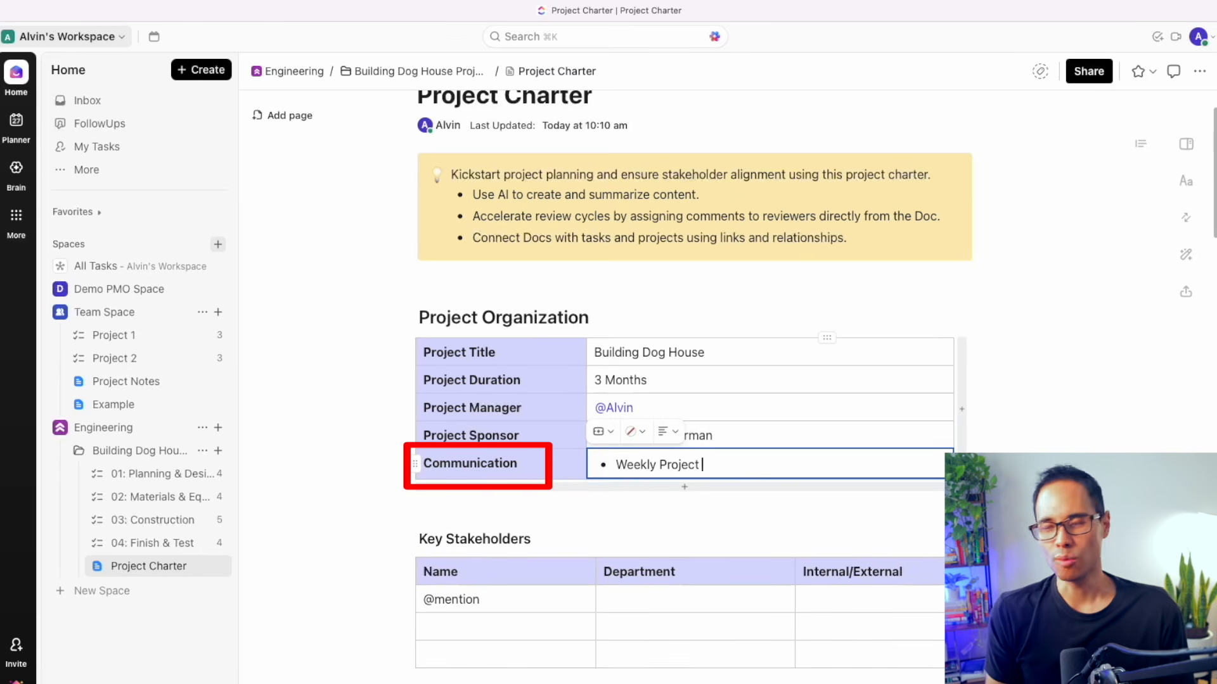
{"action": "key", "text": "Return"}
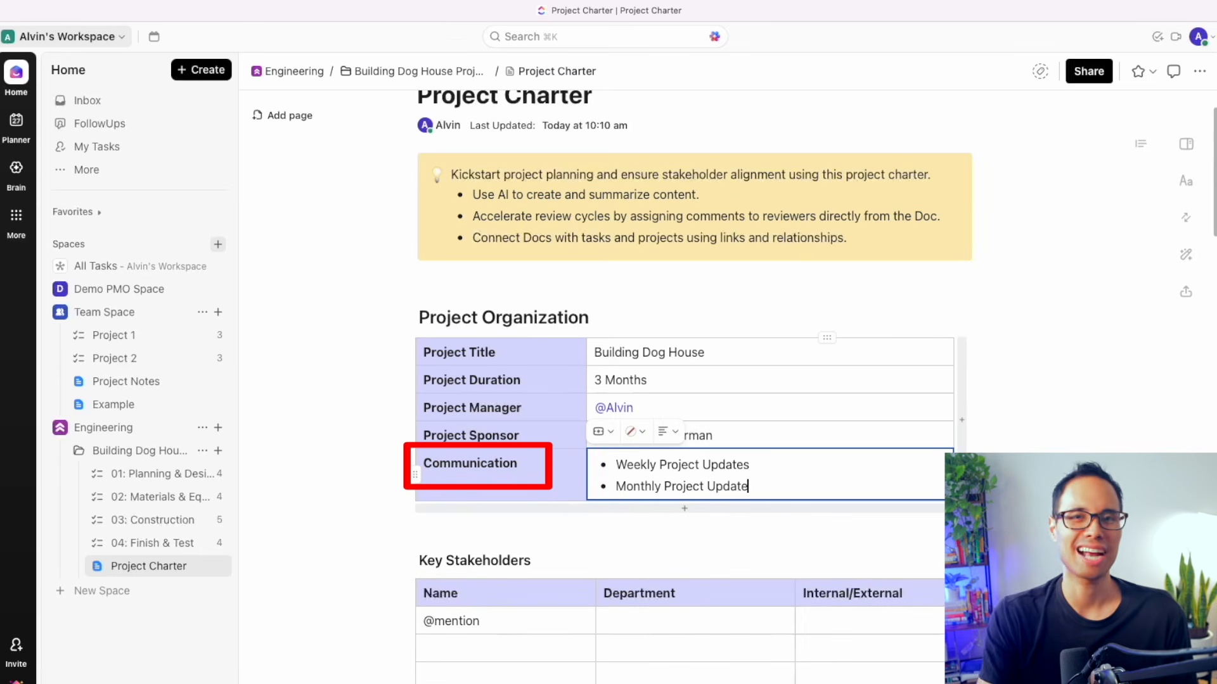
Step: Fill in the first Key Stakeholders row with the project manager's name, department PMO and Internal
{"action": "scroll", "coordinate": [815, 507], "scroll_direction": "down", "scroll_amount": 3}
{"action": "left_click", "coordinate": [500, 481]}
{"action": "double_click", "coordinate": [500, 481]}
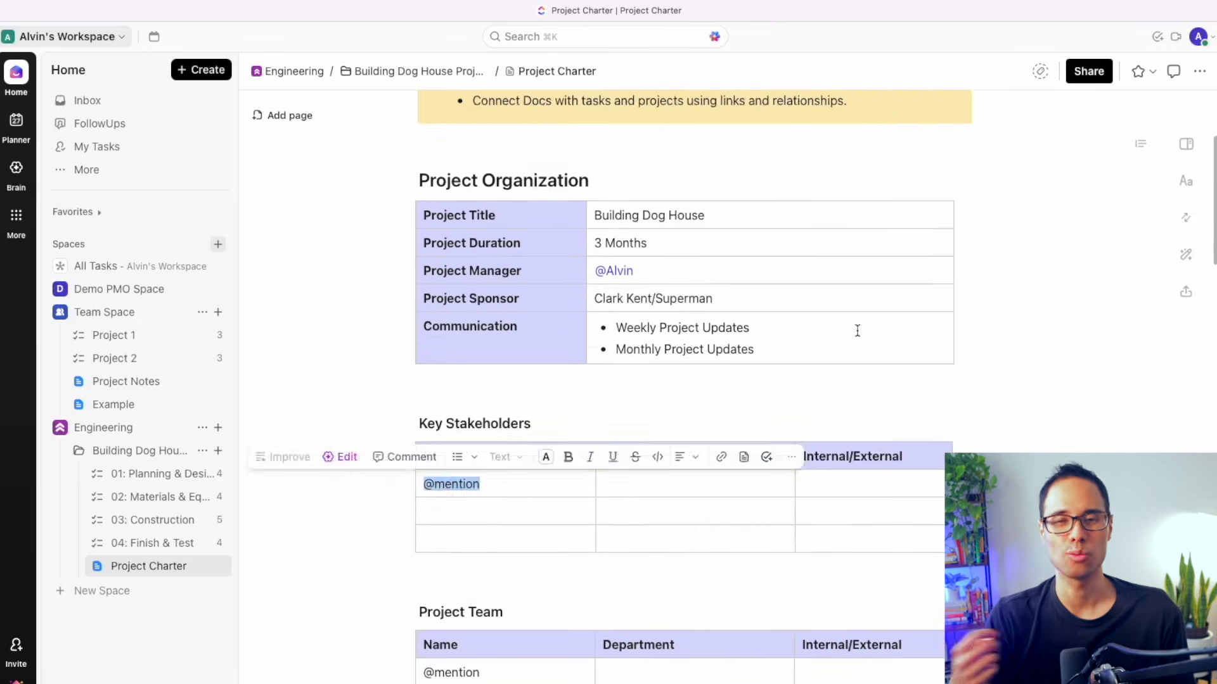
{"action": "scroll", "coordinate": [684, 380], "scroll_direction": "down", "scroll_amount": 1}
{"action": "type", "text": "Alvin"}
{"action": "key", "text": "Tab"}
{"action": "type", "text": "PMO"}
{"action": "key", "text": "Tab"}
{"action": "type", "text": "Internal"}
Step: Fill in two more Key Stakeholders rows: the sponsor's name with PMO, and another stakeholder's name with Marketing, both Internal
{"action": "left_click", "coordinate": [533, 449]}
{"action": "type", "text": "Clark Kent"}
{"action": "key", "text": "Tab"}
{"action": "type", "text": "PM"}
{"action": "left_click", "coordinate": [477, 468]}
{"action": "key", "text": "Tab"}
{"action": "type", "text": "M"}
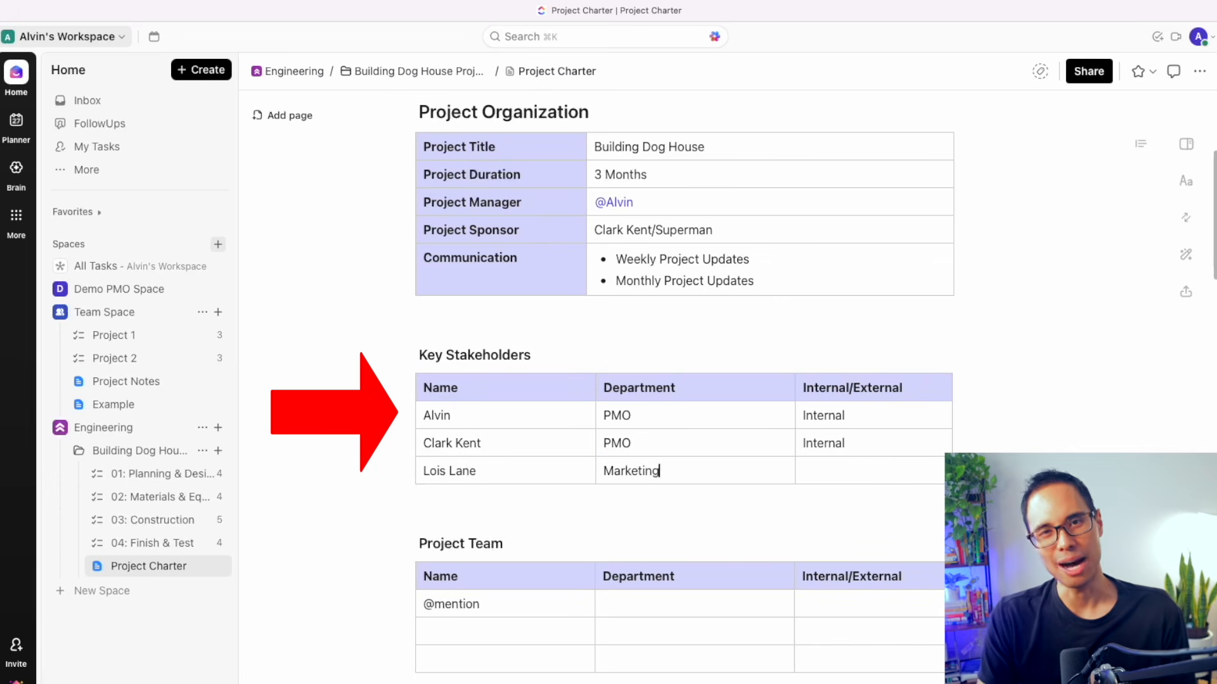
{"action": "type", "text": "Internal"}
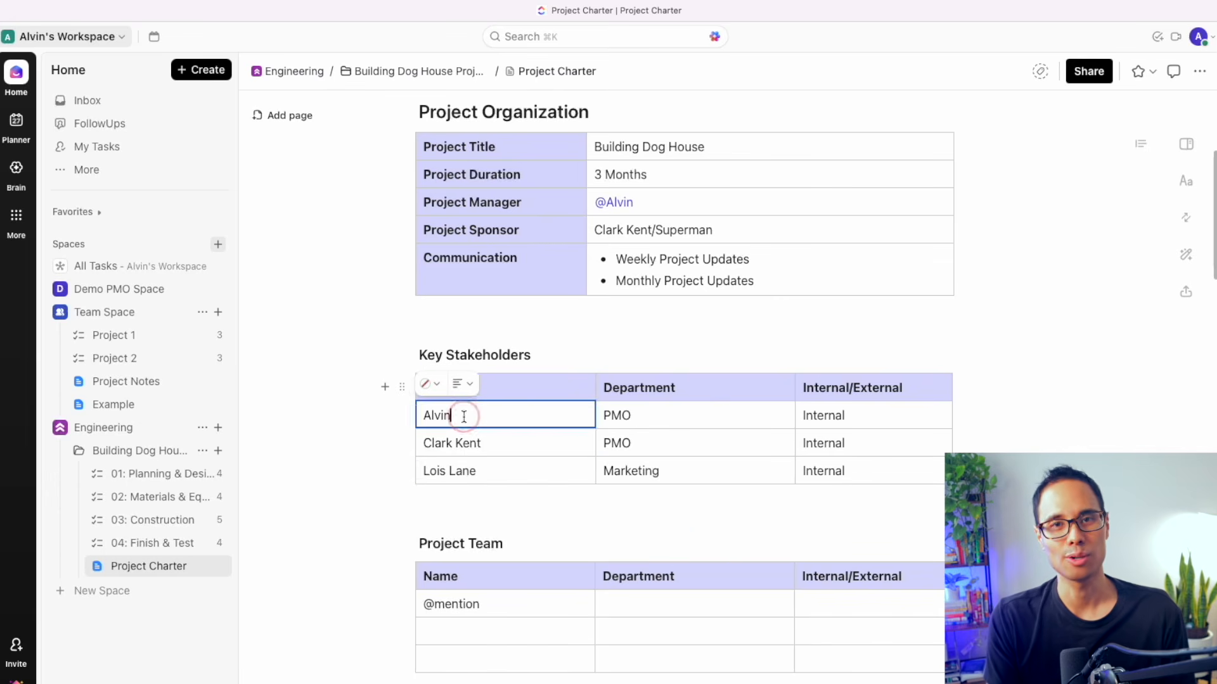
{"action": "left_click", "coordinate": [463, 442]}
{"action": "left_click", "coordinate": [466, 471]}
Step: Replace the mention placeholder in the first Project Team row with the project manager's name, and set PMO and Internal
{"action": "scroll", "coordinate": [603, 455], "scroll_direction": "down", "scroll_amount": 3}
{"action": "double_click", "coordinate": [450, 439]}
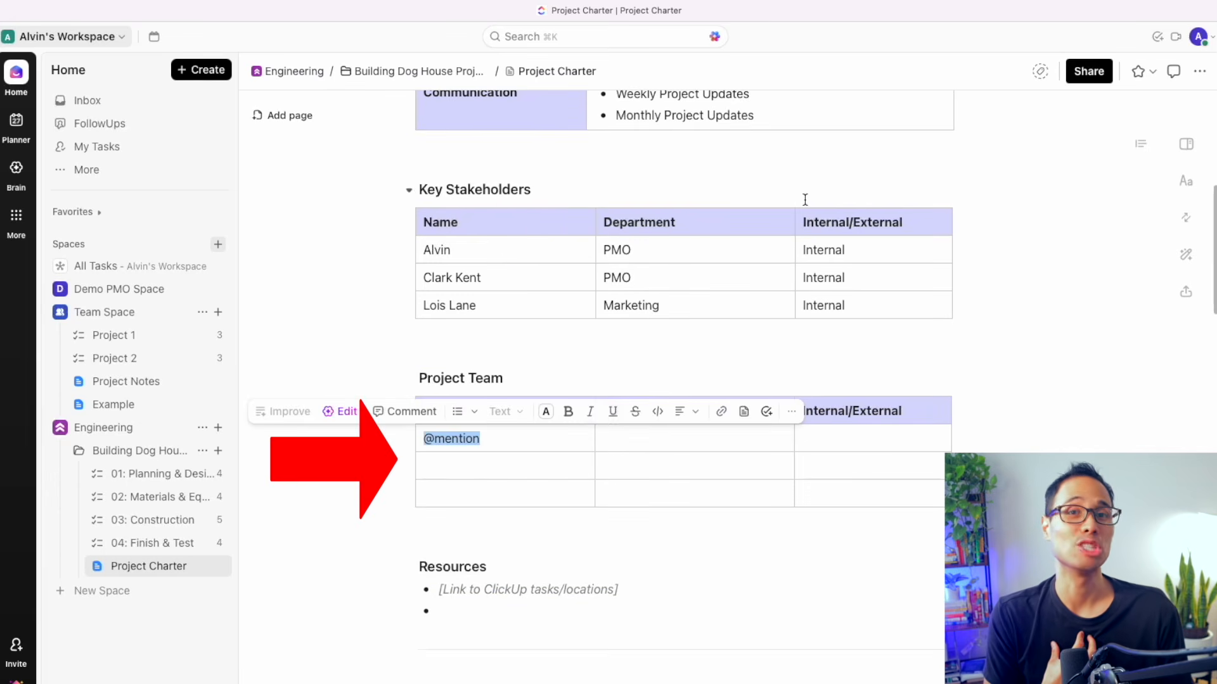
{"action": "key", "text": "BackSpace"}
{"action": "type", "text": "Alvin"}
{"action": "key", "text": "Tab"}
{"action": "type", "text": "PMO"}
{"action": "key", "text": "Tab"}
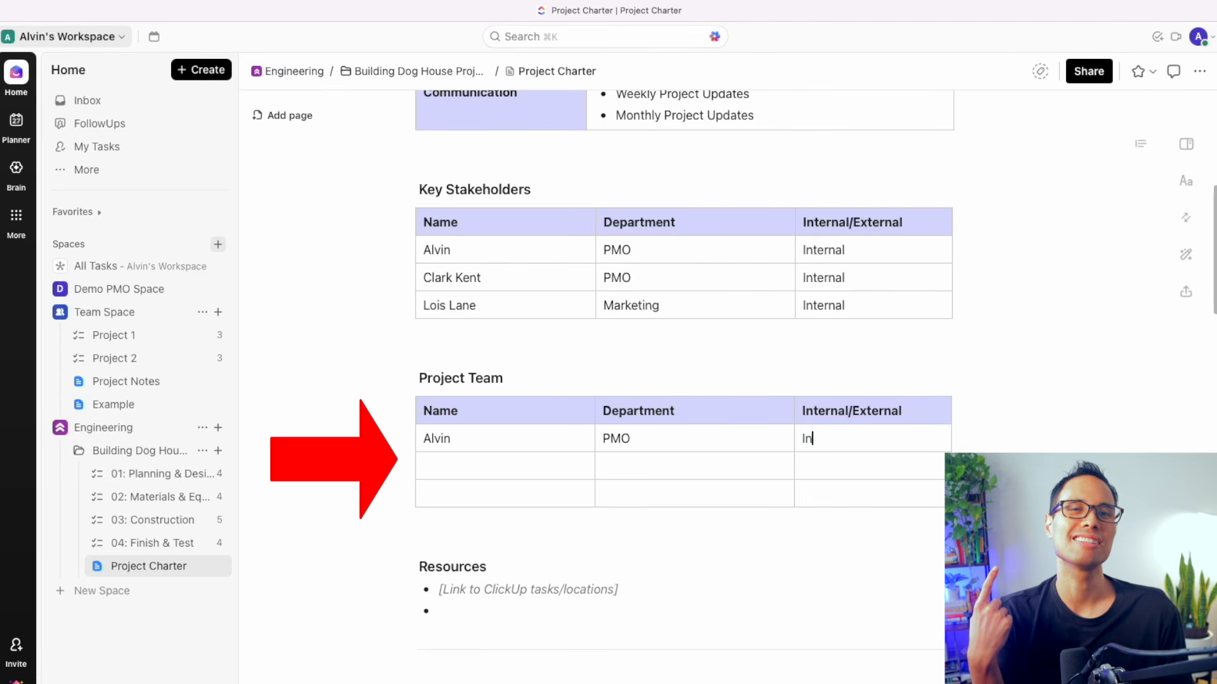
Step: Fill in the second Project Team row with a member's name, department Engineering, and Internal copied from the row above
{"action": "left_click", "coordinate": [483, 467]}
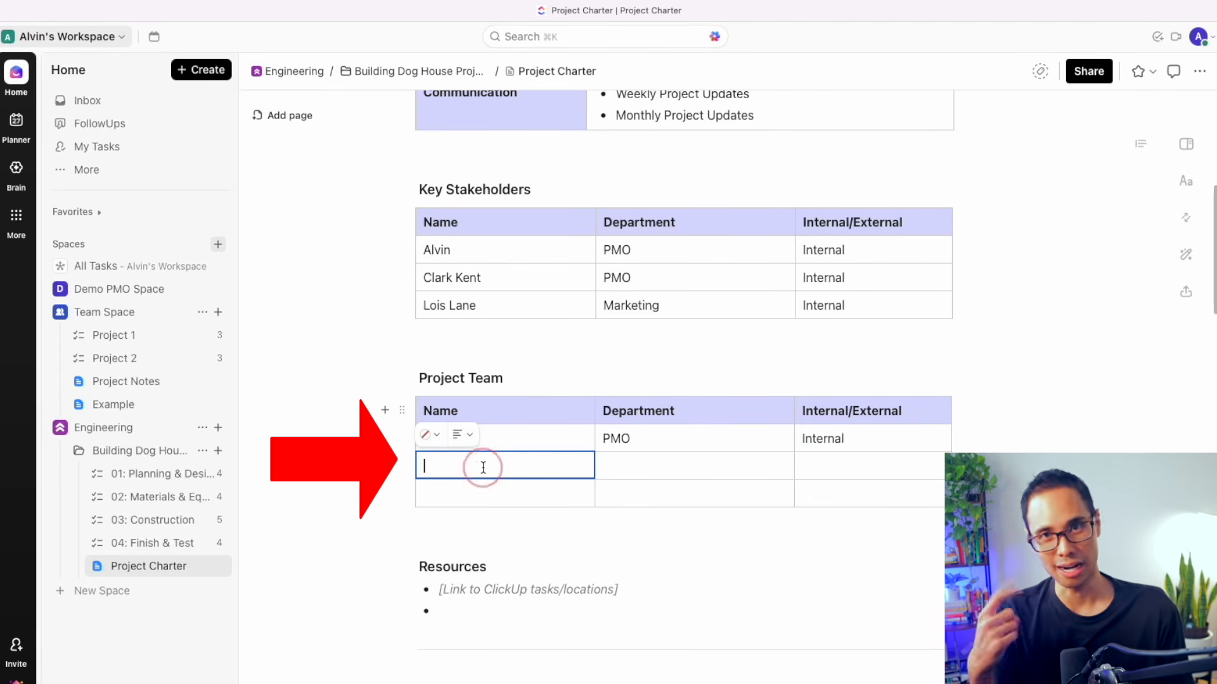
{"action": "type", "text": "Guy Gardner"}
{"action": "key", "text": "Escape"}
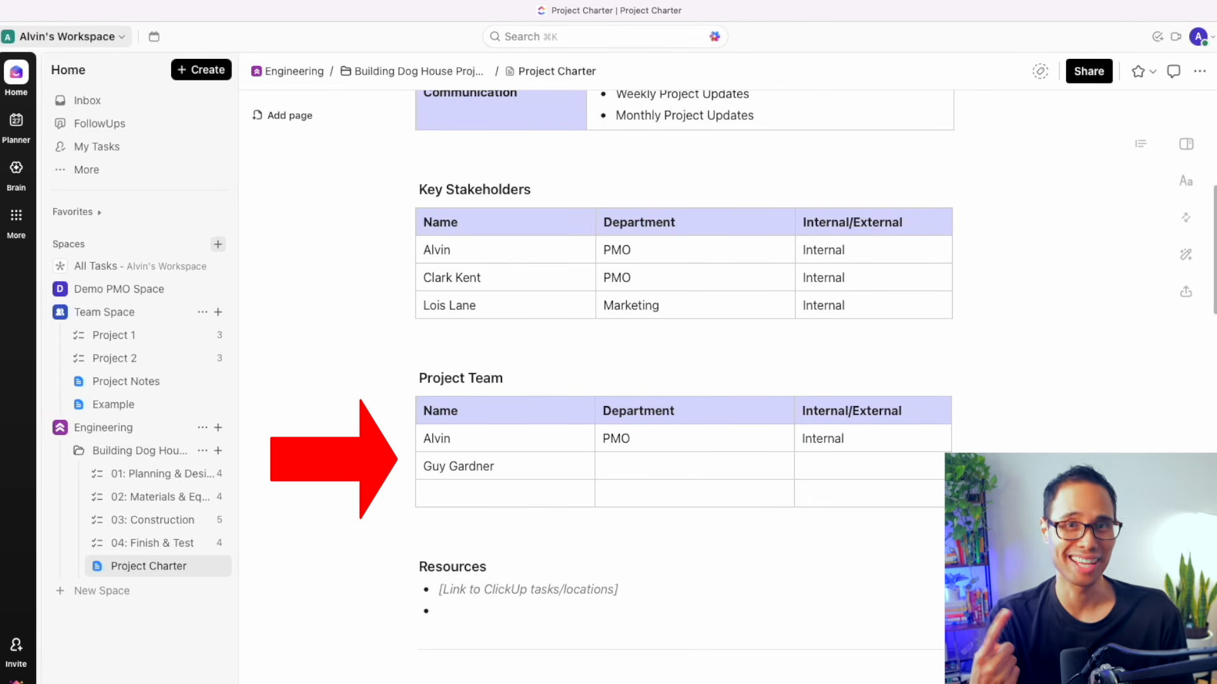
{"action": "double_click", "coordinate": [823, 439]}
{"action": "key", "text": "super+c"}
{"action": "left_click", "coordinate": [822, 467]}
{"action": "key", "text": "super+v"}
Step: Fill in the third Project Team row with another member's name, department Engineering and Internal
{"action": "left_click", "coordinate": [522, 494]}
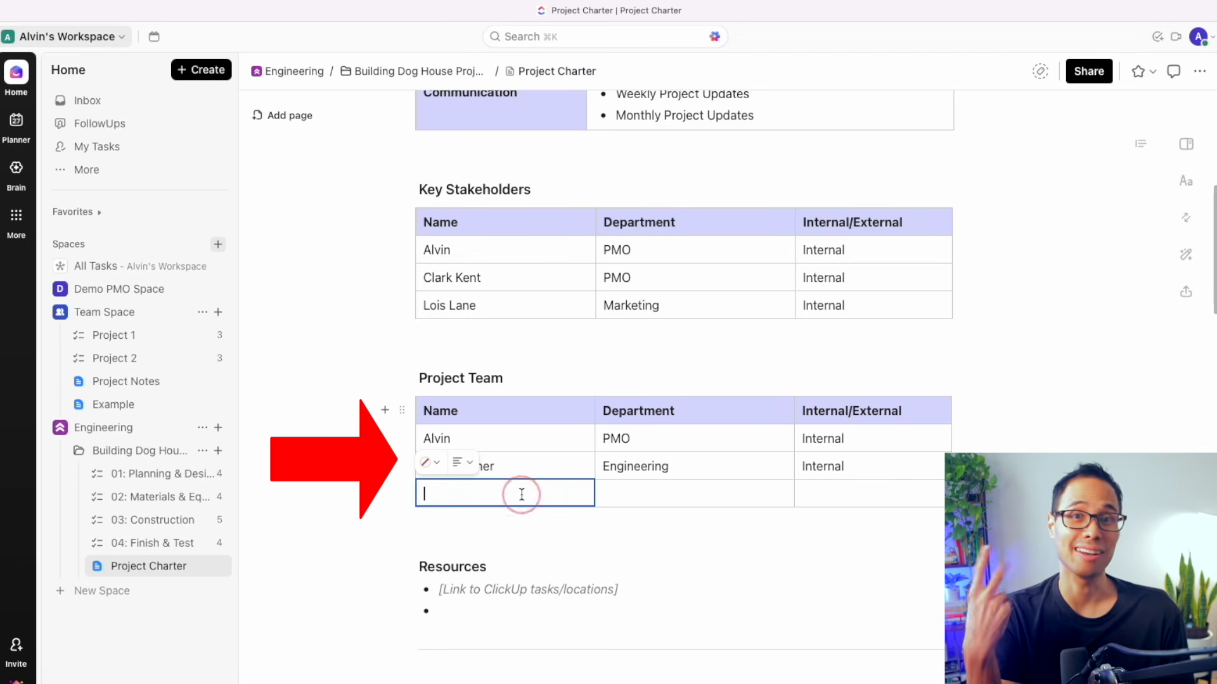
{"action": "type", "text": "Hawkgirl"}
{"action": "key", "text": "Tab"}
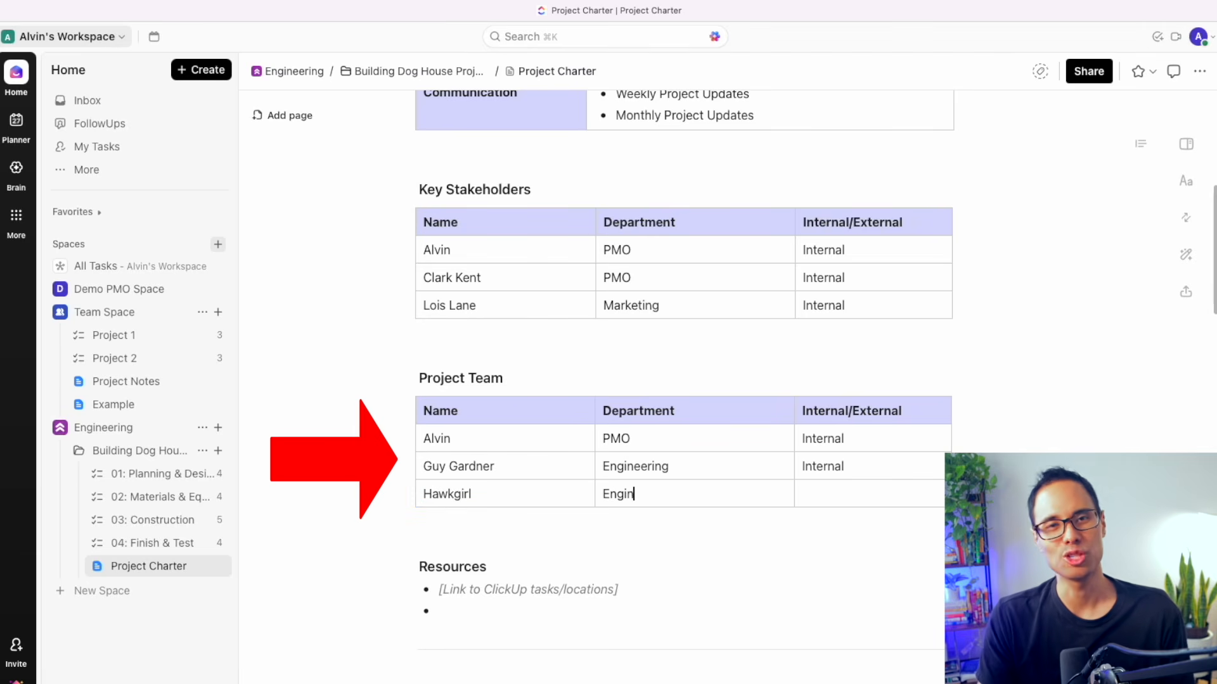
Step: Complete an added fourth Project Team row with a member's name, department Operations and Internal
{"action": "left_click", "coordinate": [501, 516]}
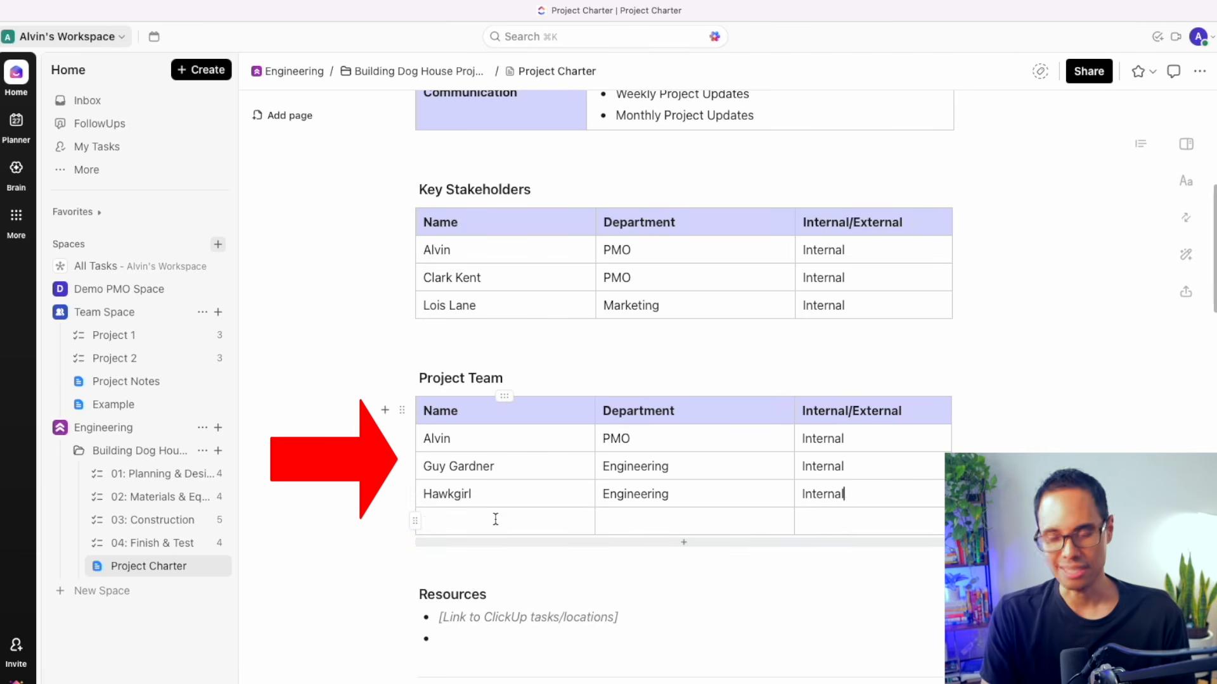
{"action": "type", "text": "Mister Terrific"}
{"action": "key", "text": "Escape"}
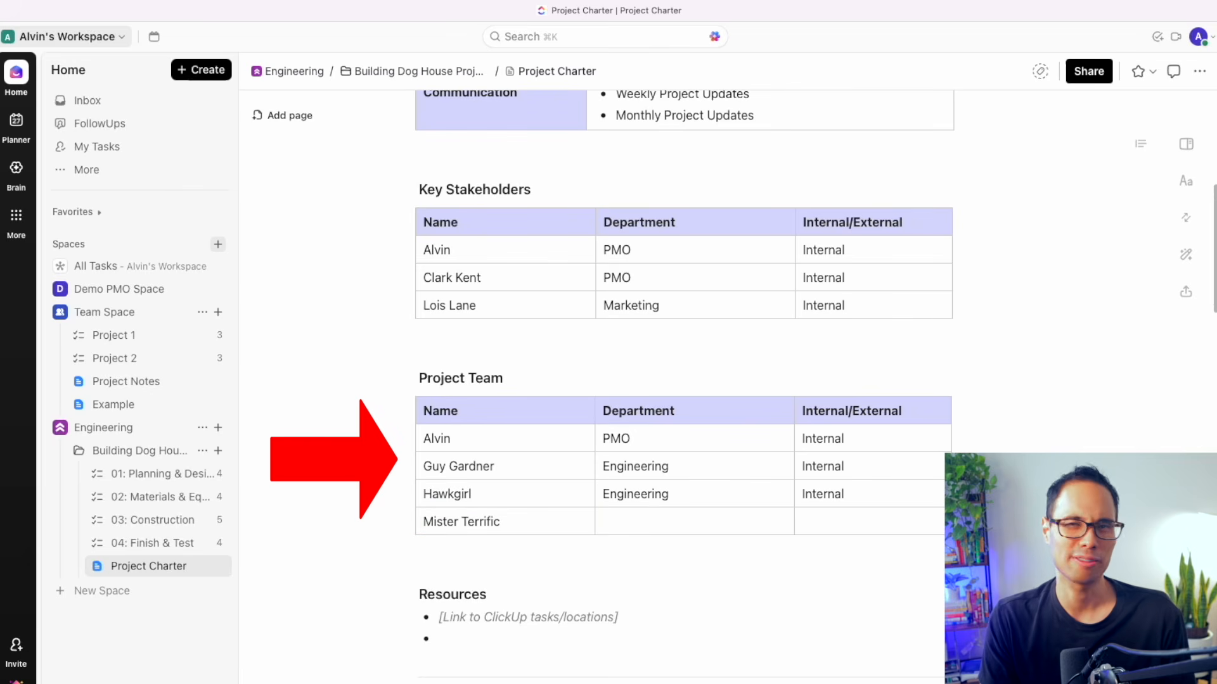
{"action": "type", "text": "Operations"}
{"action": "left_click", "coordinate": [867, 525]}
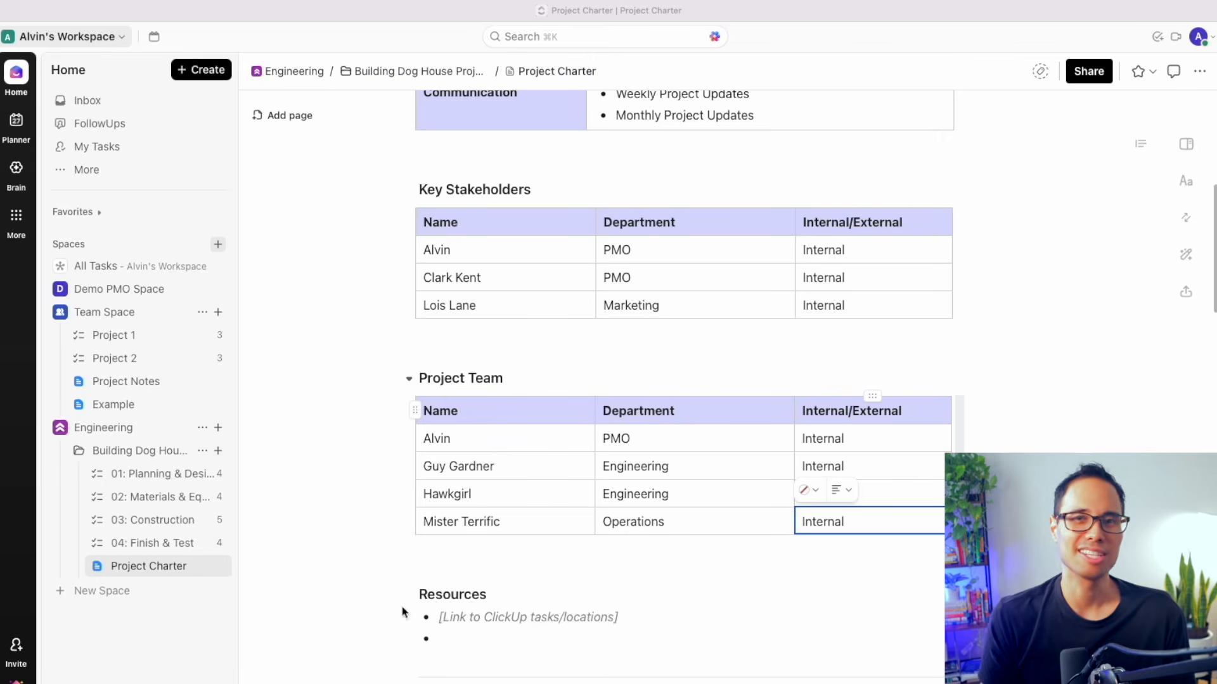
Step: Replace the Resources placeholder bullets with "Materials: Wood panels, insulation, paint, screws, roof shingles, nails"
{"action": "left_click", "coordinate": [489, 637]}
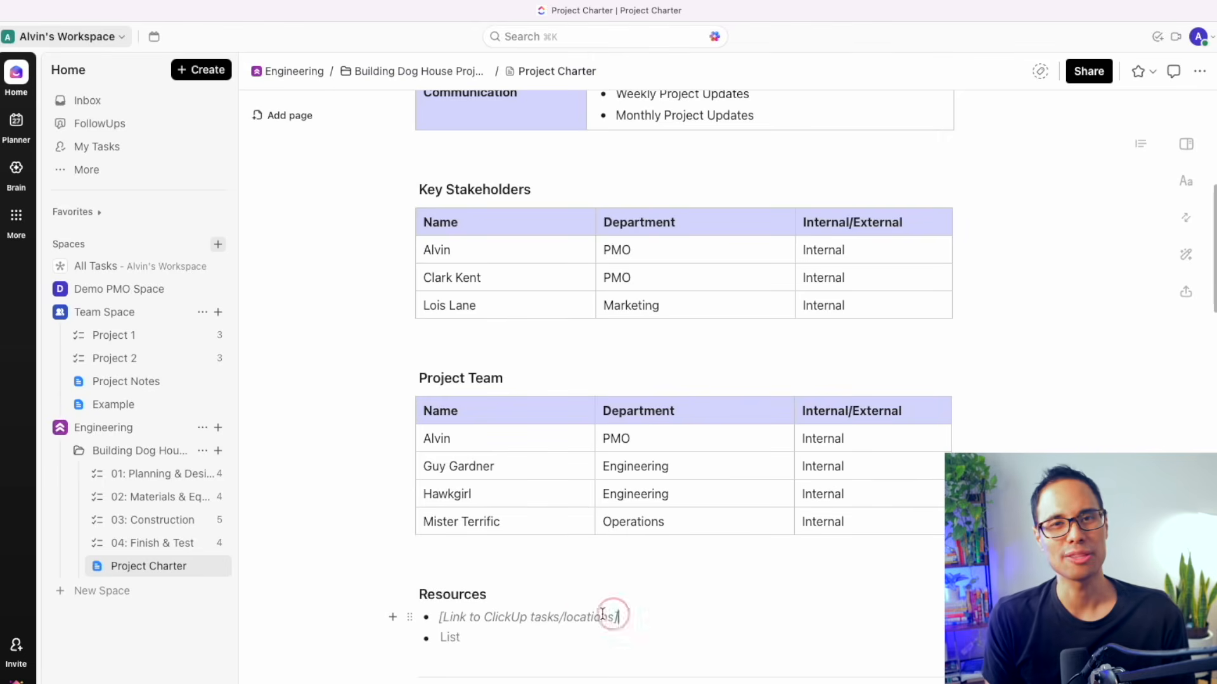
{"action": "left_click_drag", "start_coordinate": [618, 618], "coordinate": [440, 618]}
{"action": "key", "text": "BackSpace"}
{"action": "key", "text": "BackSpace"}
{"action": "type", "text": "Materials: Wood panels, insulation, paint, screws,"}
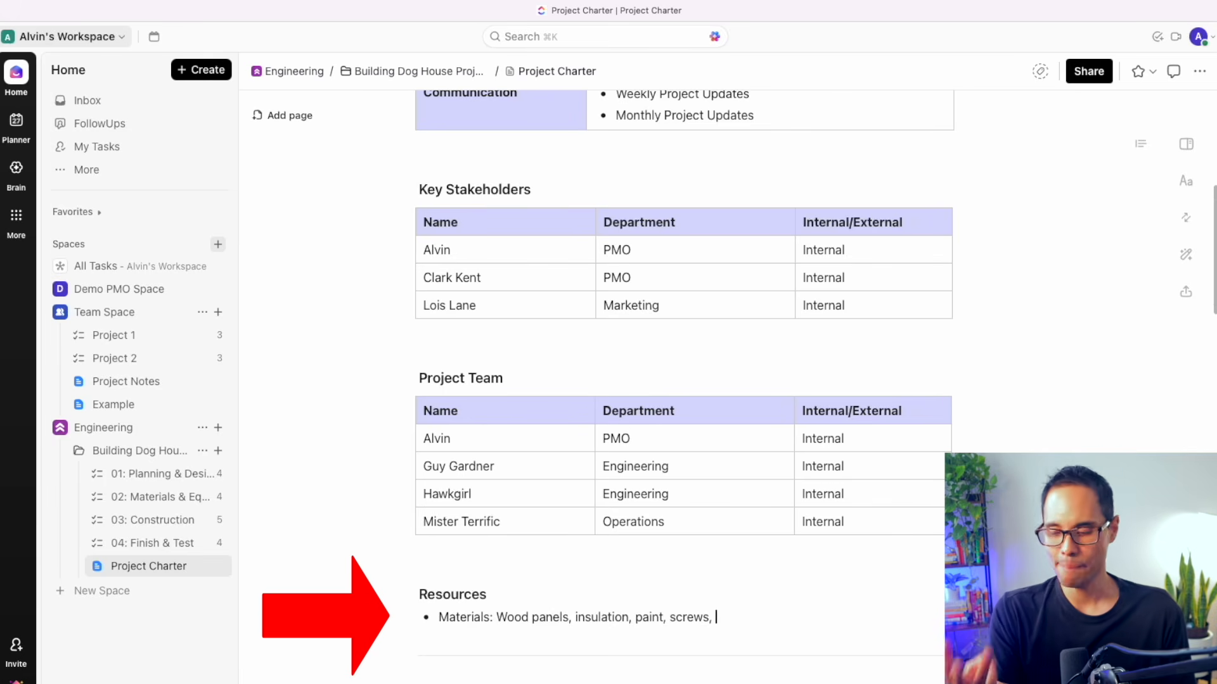
{"action": "type", "text": "shingles, nail"}
Step: Add the Resources bullets "Tools: Drill, saw, hammer, measuring tape, paintbrushes, bucket" and "Other: Gloves, goggles"
{"action": "key", "text": "Return"}
{"action": "type", "text": "Too"}
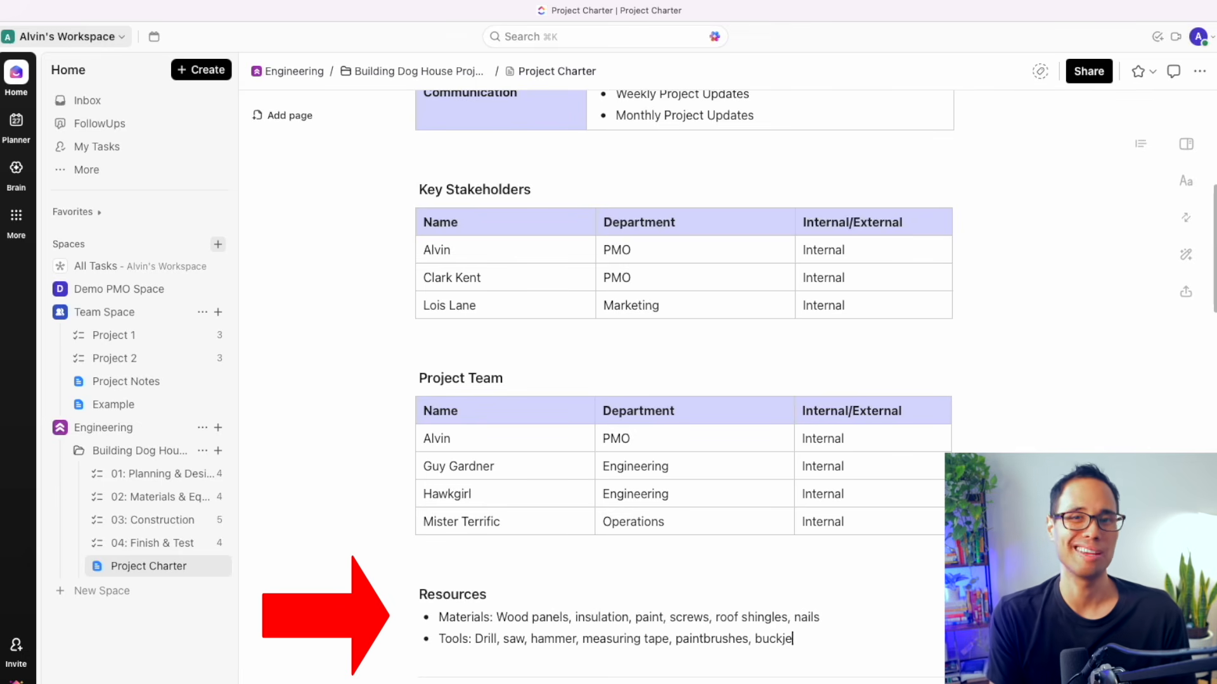
{"action": "key", "text": "Return"}
{"action": "type", "text": "Other: Gloves, goggles"}
Step: Replace the Project Overview placeholder with a purpose statement for Krypto's disaster-proof, weather-resistance dog house: comfortable, safe, and not destroyed when he gets excited and flies around
{"action": "scroll", "coordinate": [635, 553], "scroll_direction": "down", "scroll_amount": 5}
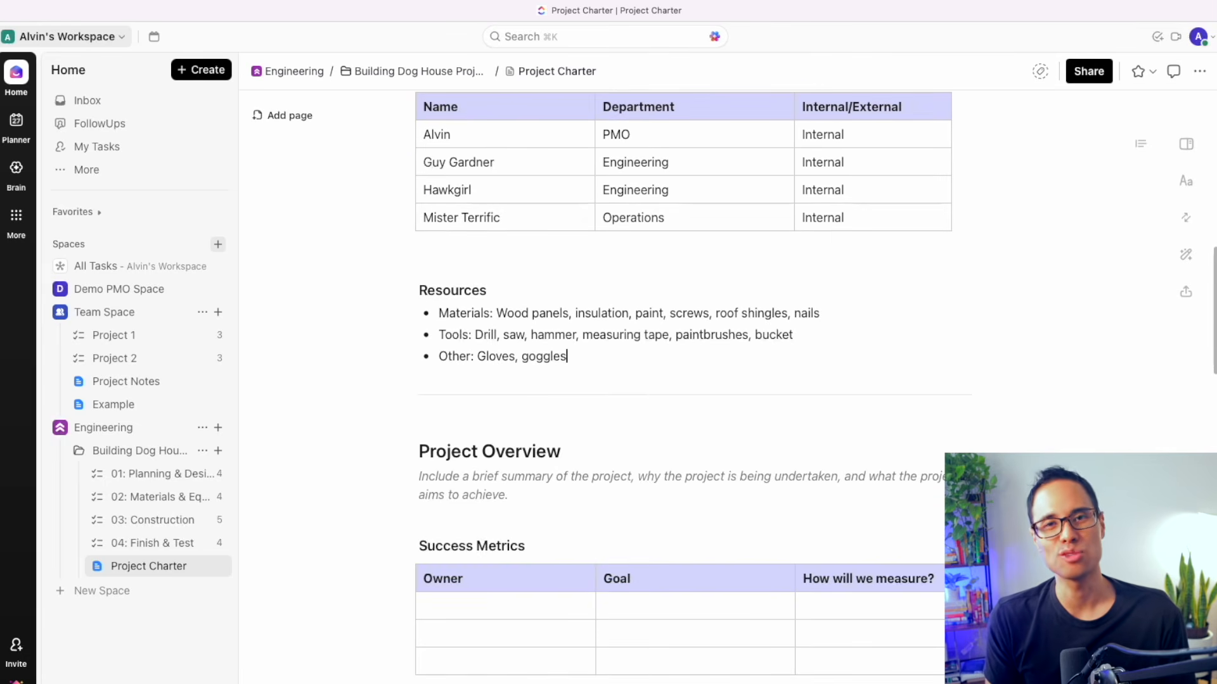
{"action": "triple_click", "coordinate": [547, 486]}
{"action": "key", "text": "BackSpace"}
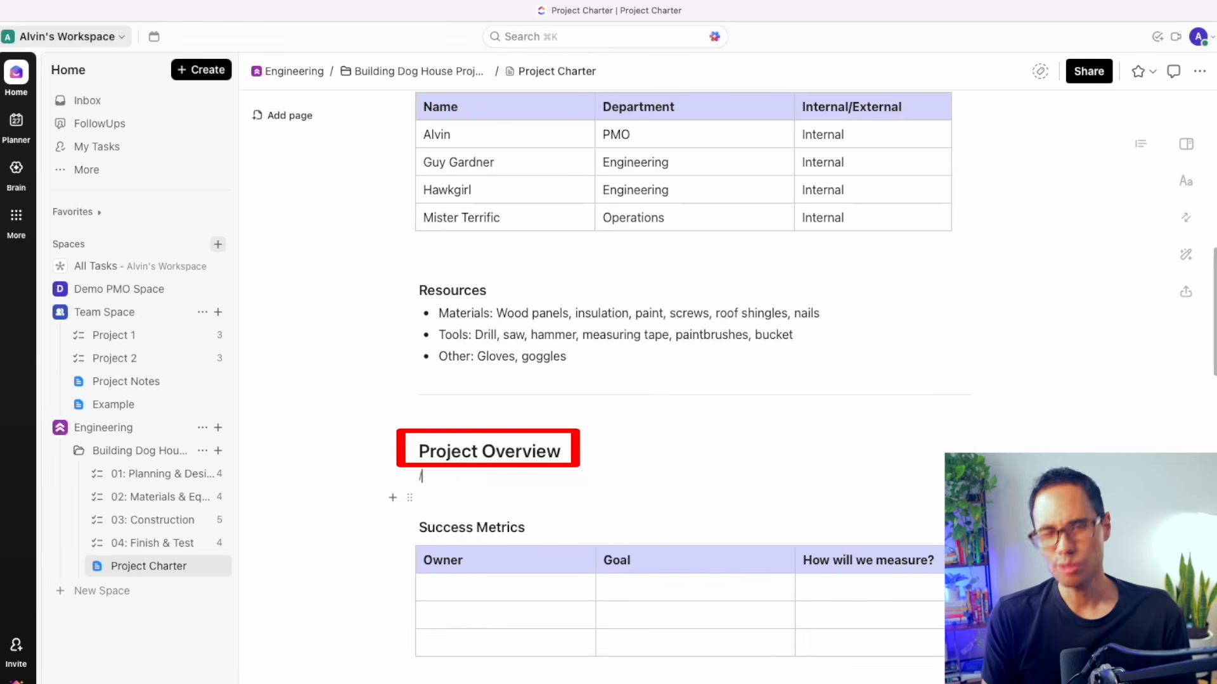
{"action": "type", "text": "The purpose of the project is to build a disaster-proof and weather-resistance"}
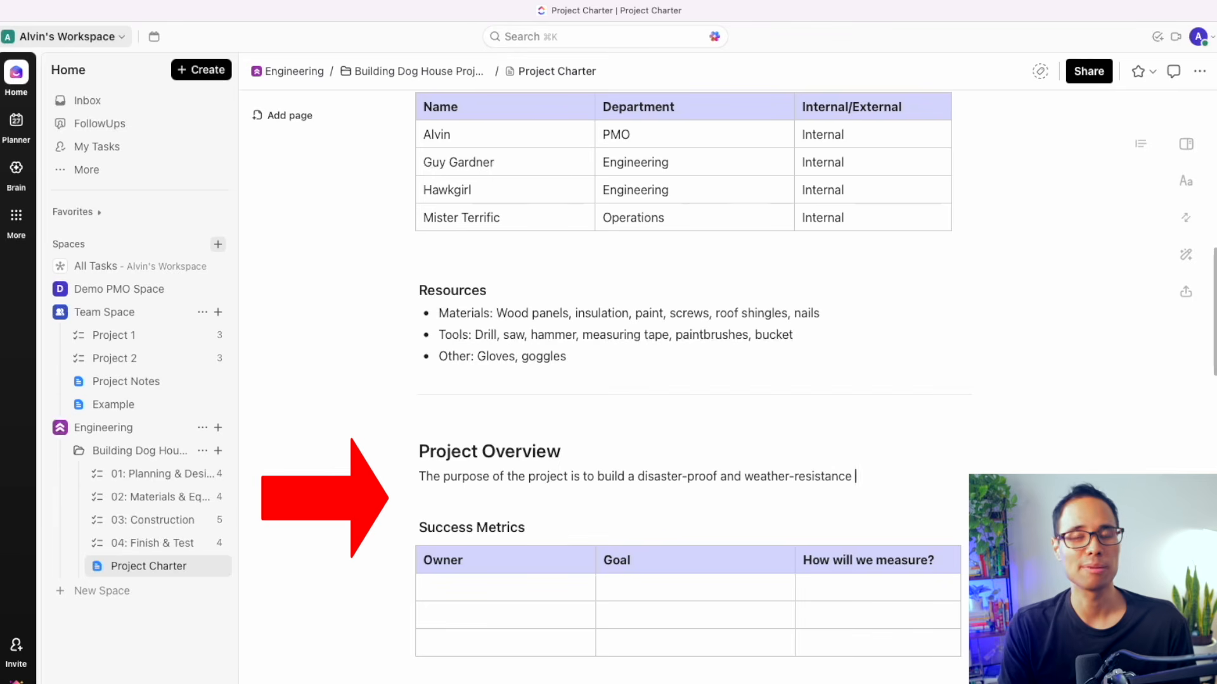
{"action": "type", "text": " dog house for the almighty, invincible dog, Krypto. The structure should be comfortable, safe to use, and"}
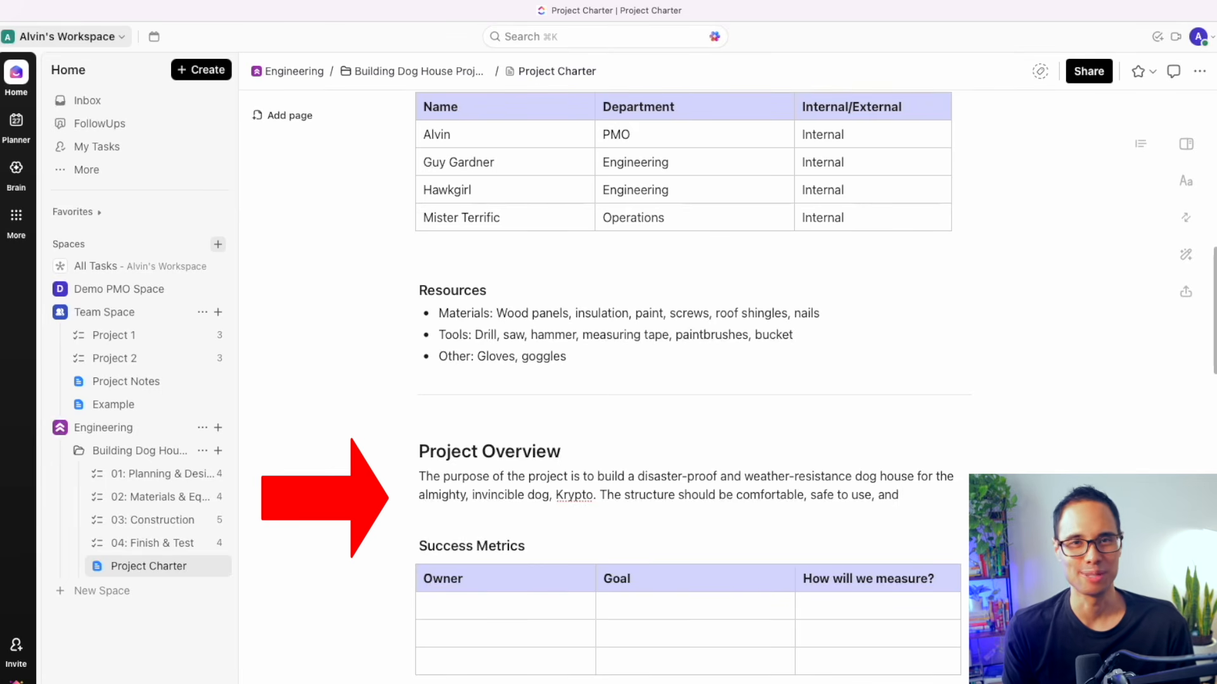
{"action": "type", "text": "e to shelter Krypto, without getting destroyed when the dog gets ex"}
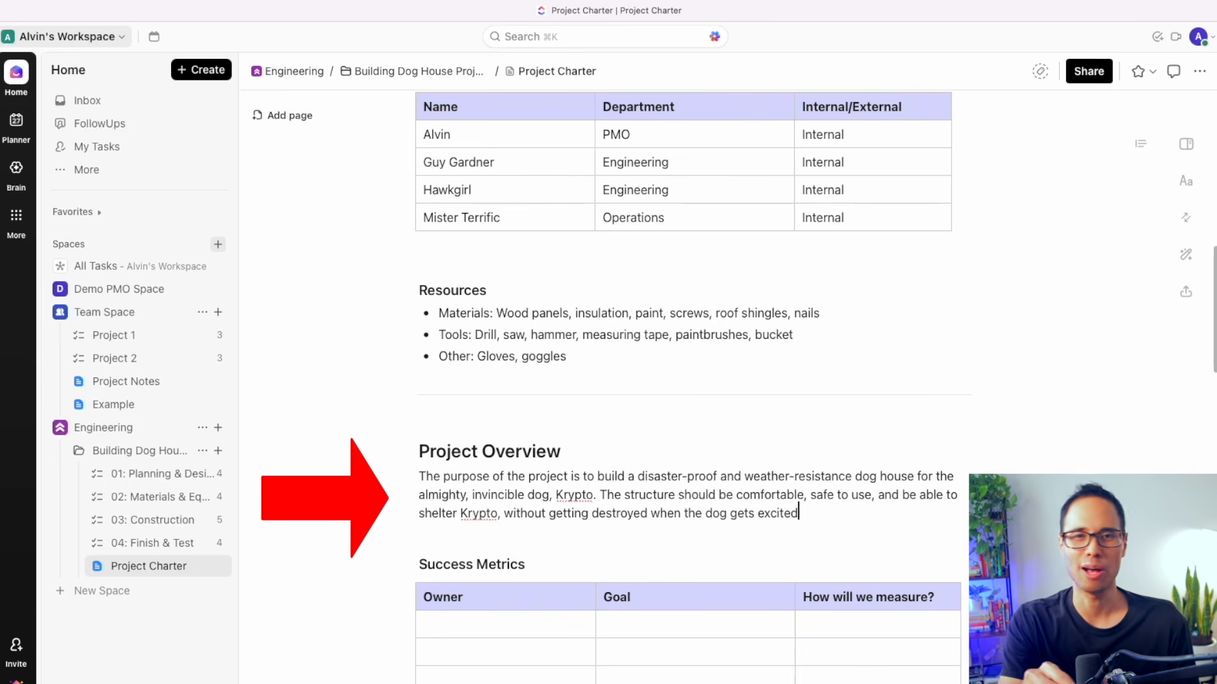
{"action": "type", "text": "cited."}
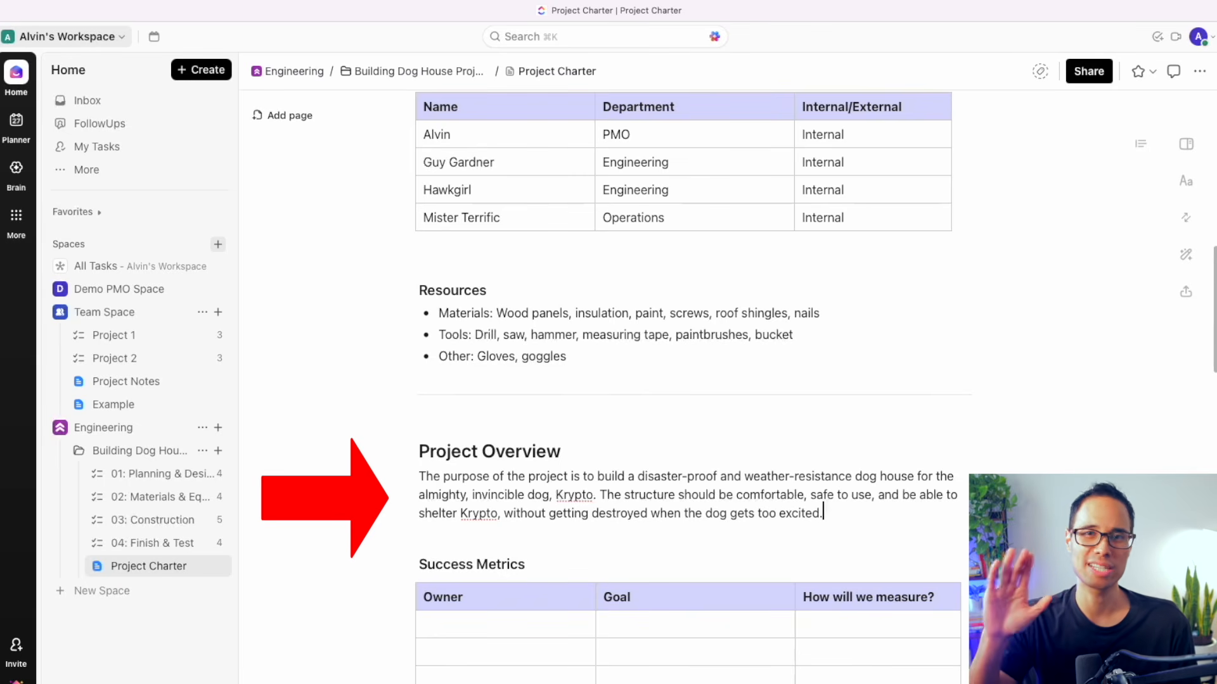
{"action": "type", "text": " and flies around."}
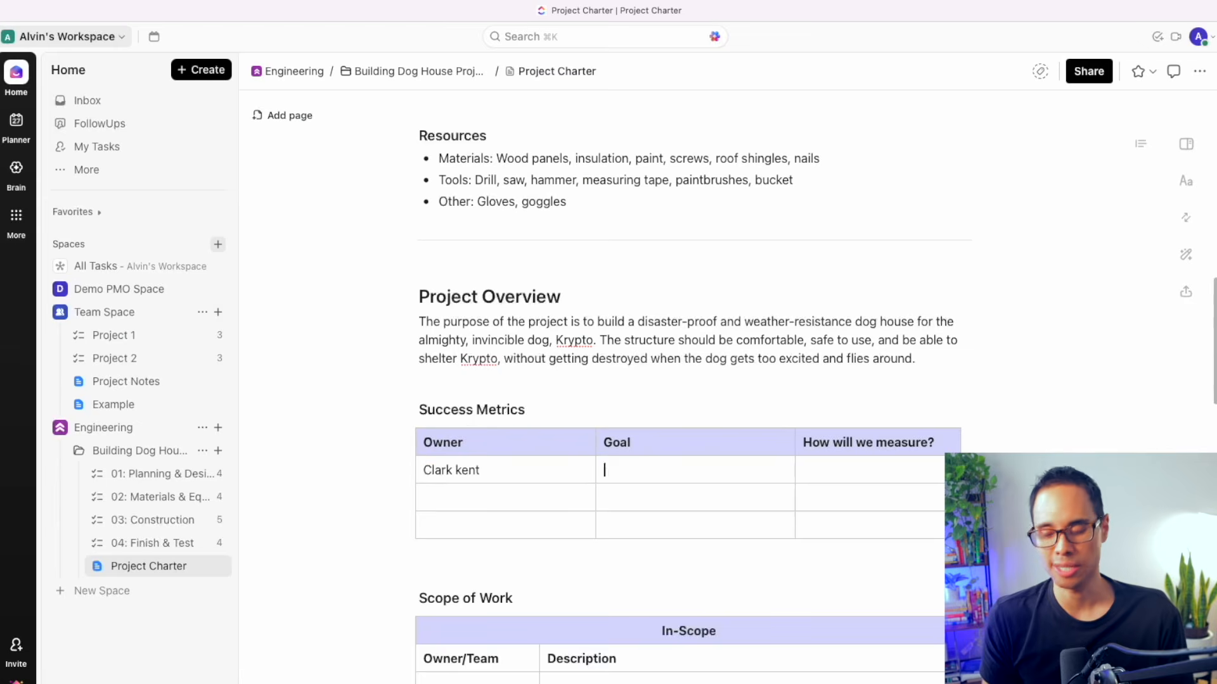
Step: Complete the first Success Metrics row with the goal "The dog house must house Krypto" and a measure that Krypto can fit inside
{"action": "type", "text": "The dog house must house Krypto"}
{"action": "left_click", "coordinate": [864, 478]}
{"action": "type", "text": "Krypto can fit insid"}
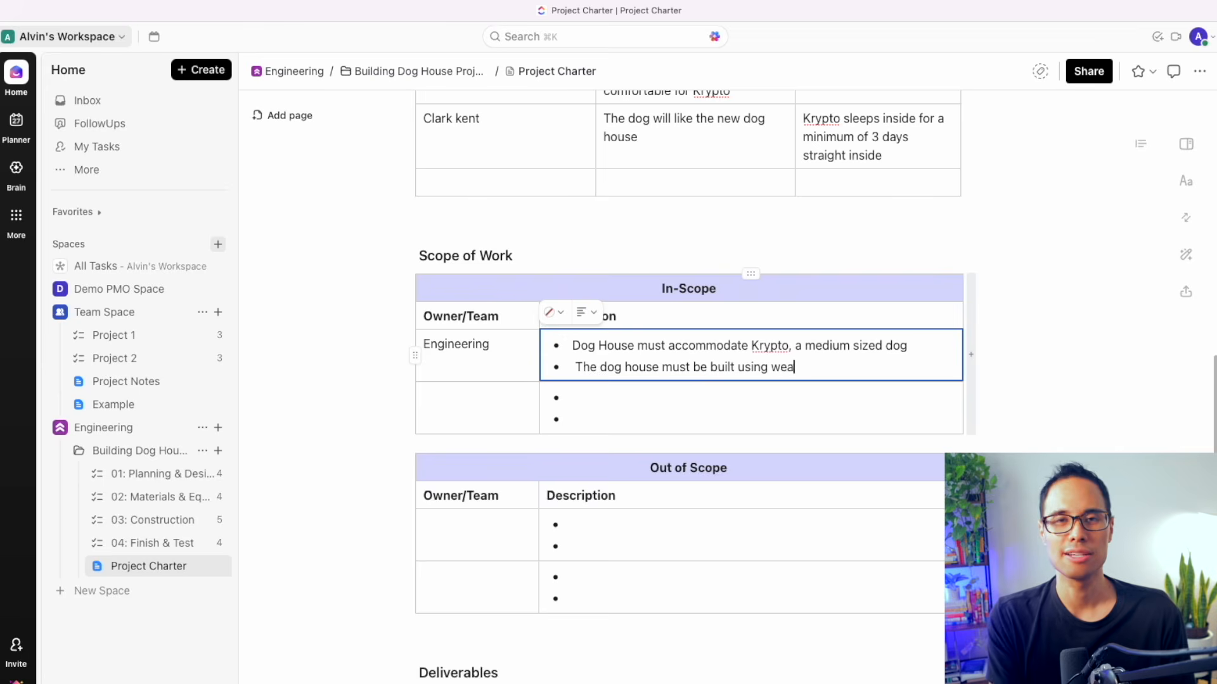
Step: Finish Engineering's In-Scope bullet "The dog house must be built using weatherproof materials" and add a further bullet beginning "The dog house must"
{"action": "type", "text": "weatherproof materials"}
{"action": "key", "text": "Return"}
{"action": "type", "text": "The dog house must"}
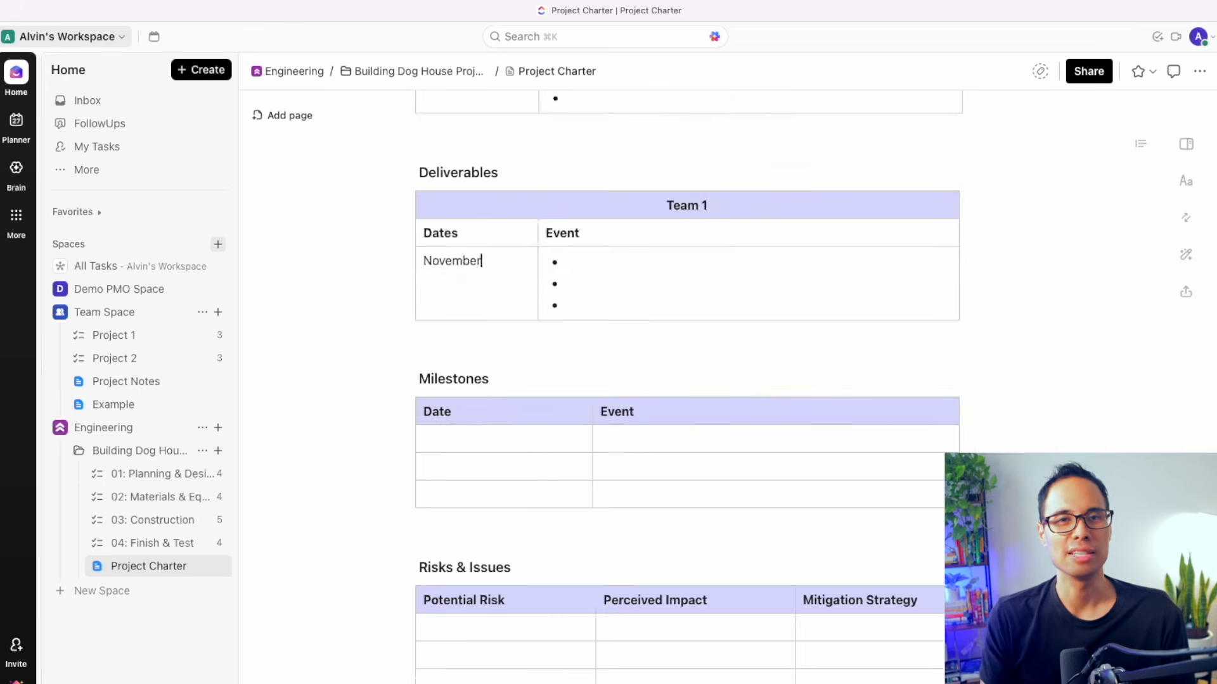
Step: Enter "Fully finished dog house" as November's deliverable, and "Design Review of Dog Home" and "Walk-through of preliminary home" as the September and October milestones
{"action": "key", "text": "Tab"}
{"action": "type", "text": "Fully finished dog house"}
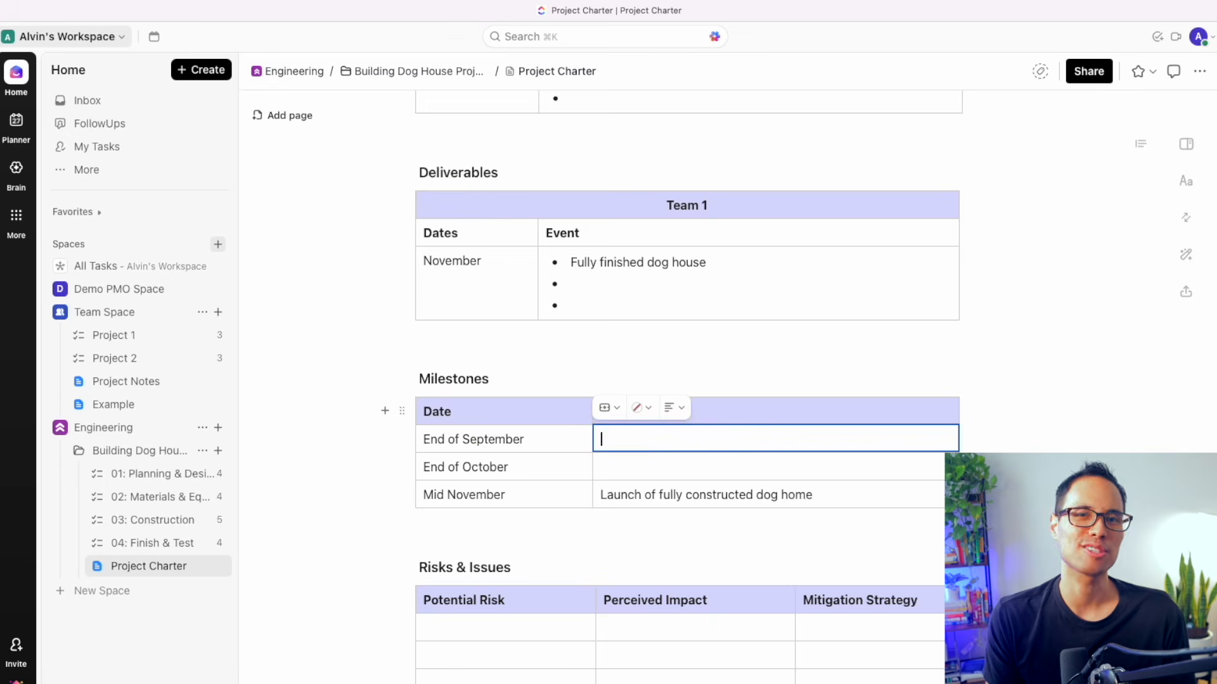
{"action": "type", "text": "Design Review of Dog Home"}
{"action": "left_click", "coordinate": [601, 467]}
{"action": "type", "text": "Walk-through of pr"}
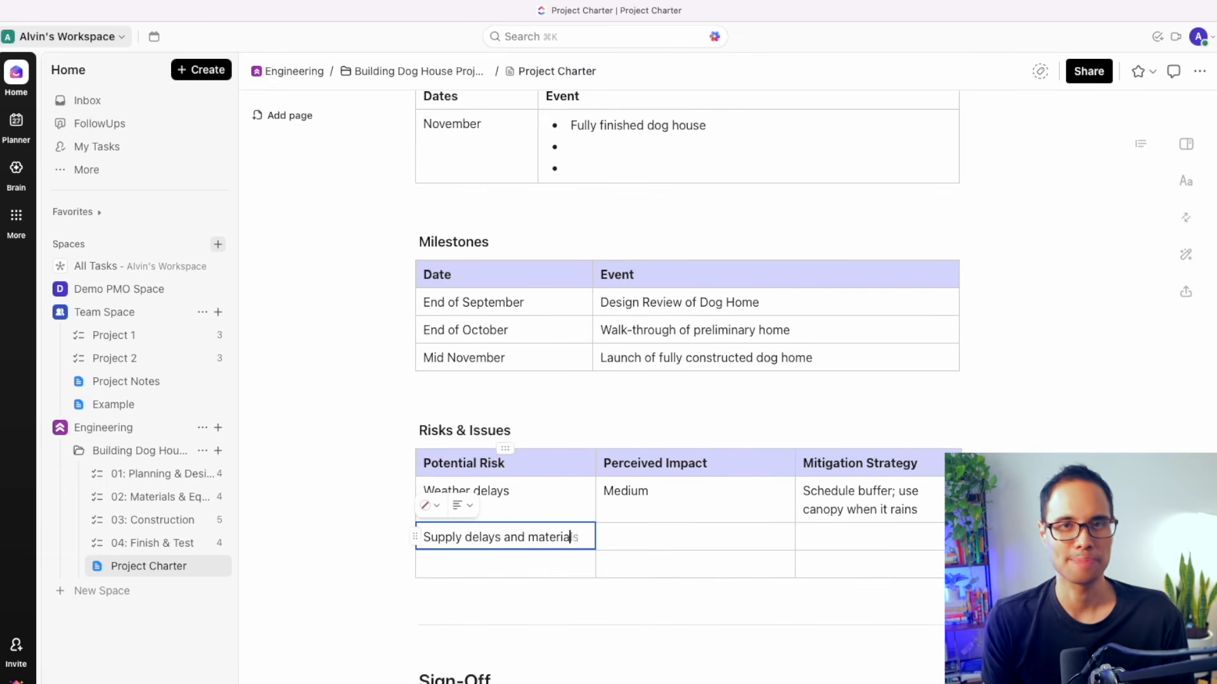
Step: Fill in the second Risks & Issues row with "Supply delays and material shortages", High, and "Identify Vendors earlier in the project plan"
{"action": "type", "text": "al shortages"}
{"action": "key", "text": "Tab"}
{"action": "type", "text": "High"}
{"action": "key", "text": "Tab"}
{"action": "type", "text": "Identify Vendors earlier in the project plan"}
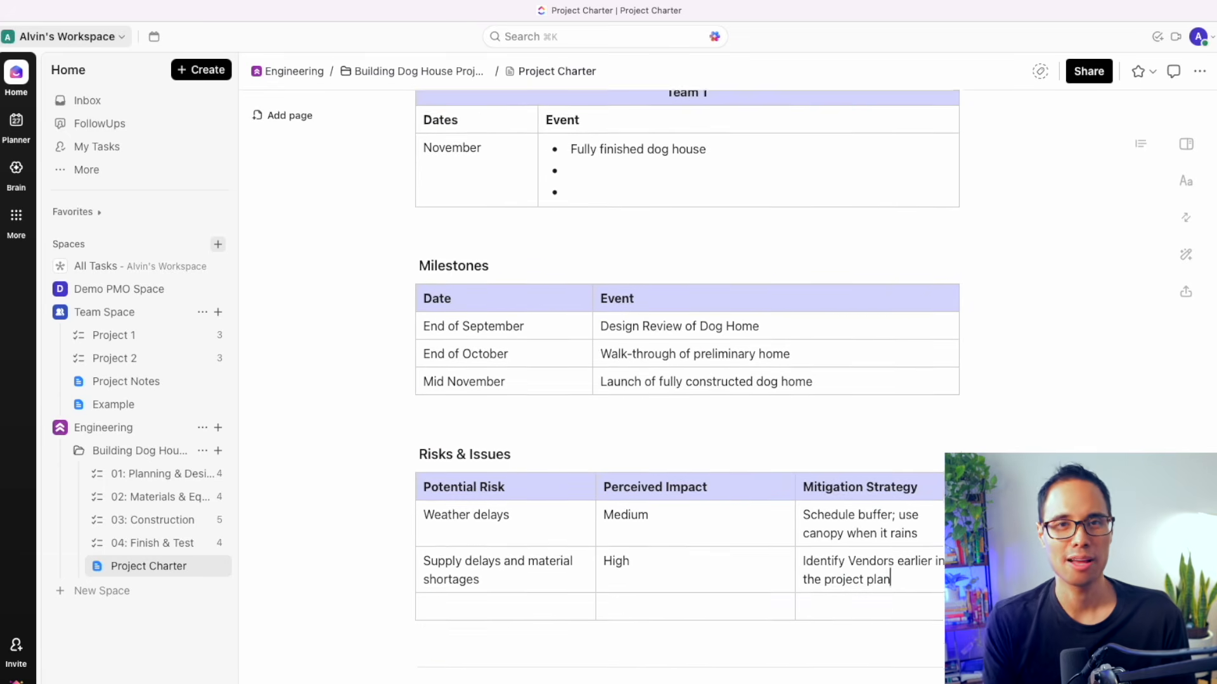
{"action": "scroll", "coordinate": [1198, 168], "scroll_direction": "up", "scroll_amount": 20}
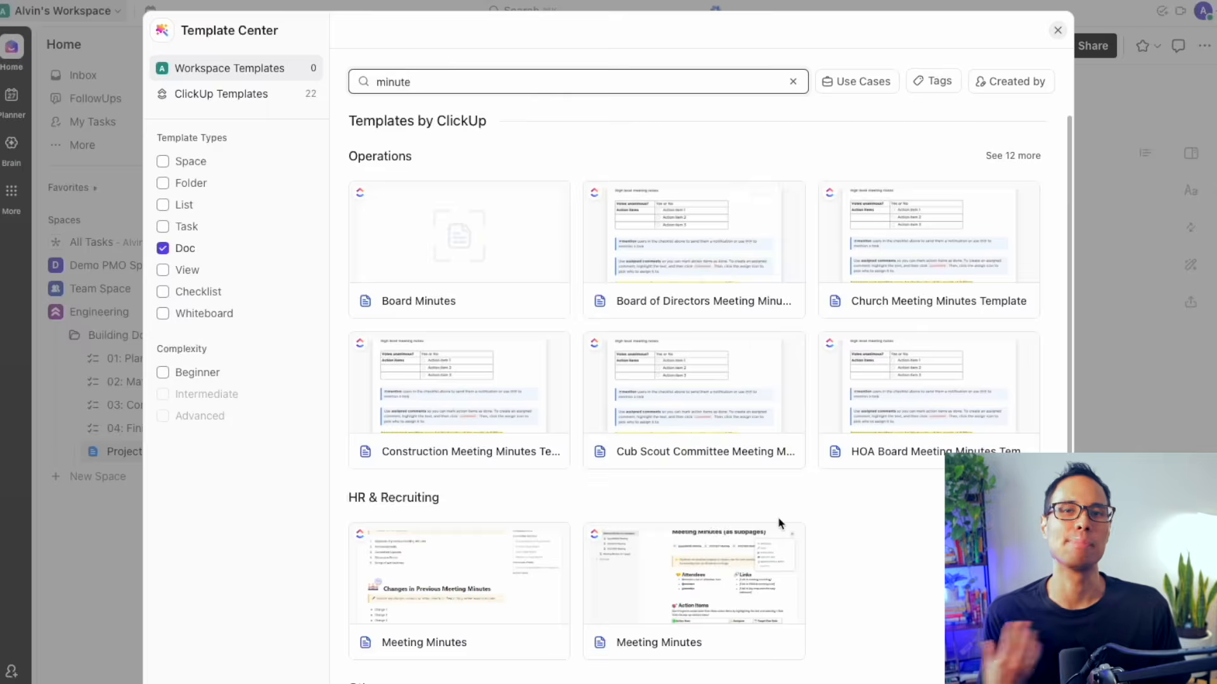
{"action": "scroll", "coordinate": [780, 523], "scroll_direction": "down", "scroll_amount": 5}
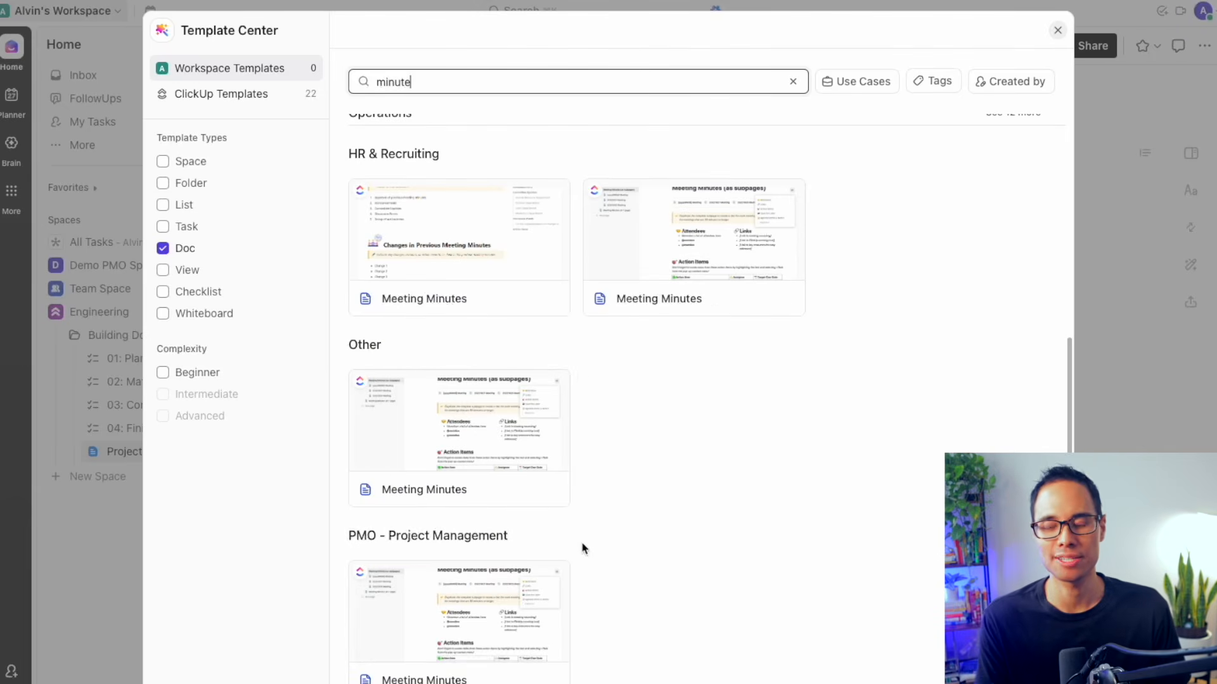
{"action": "left_click", "coordinate": [422, 633]}
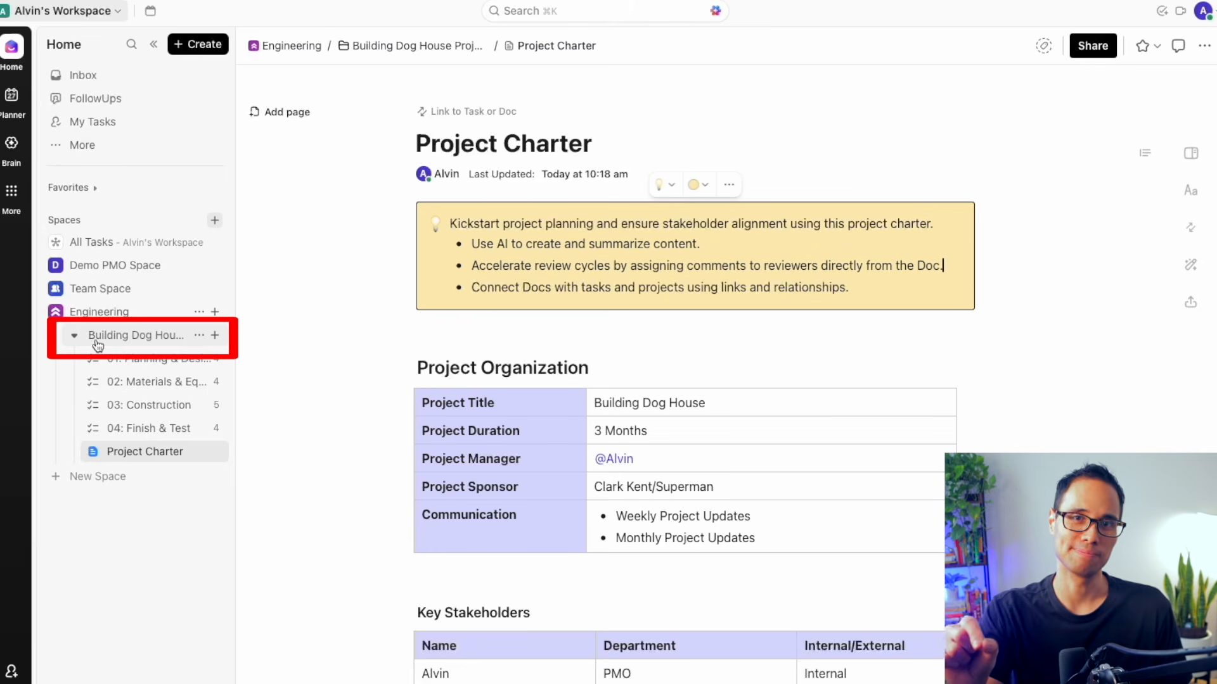
Step: Open the templates for the Building Dog House Project folder, limit the template types to Doc, and search for "minute"
{"action": "left_click", "coordinate": [215, 337]}
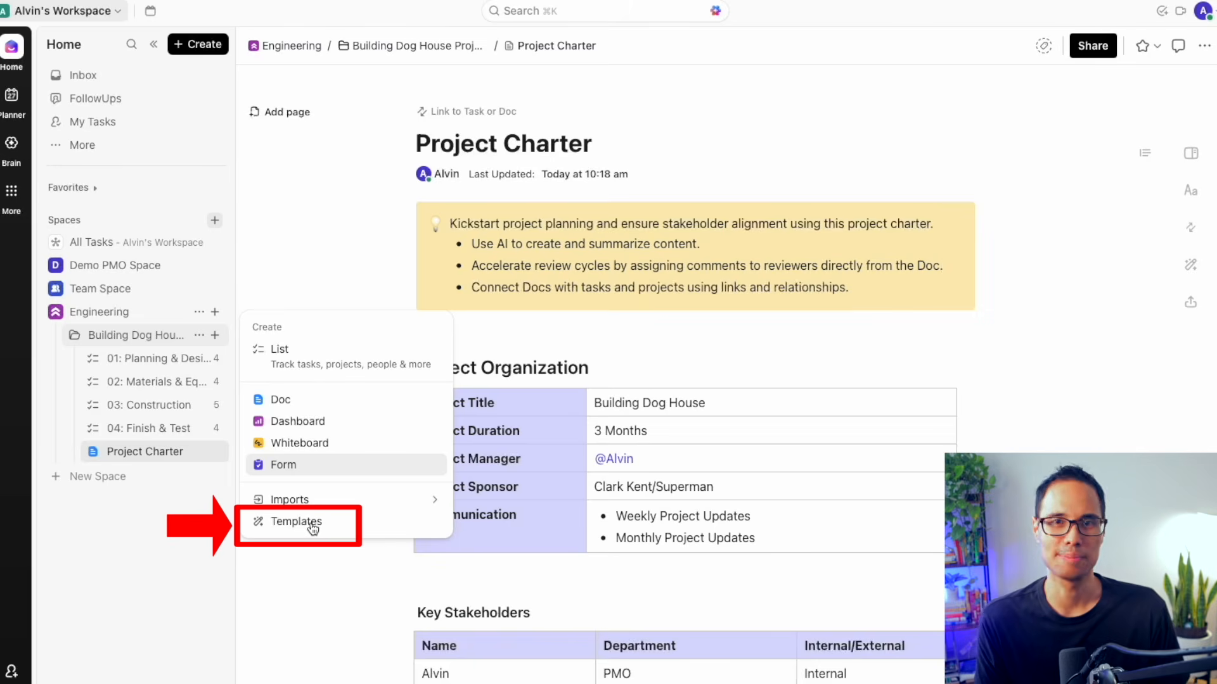
{"action": "left_click", "coordinate": [296, 522]}
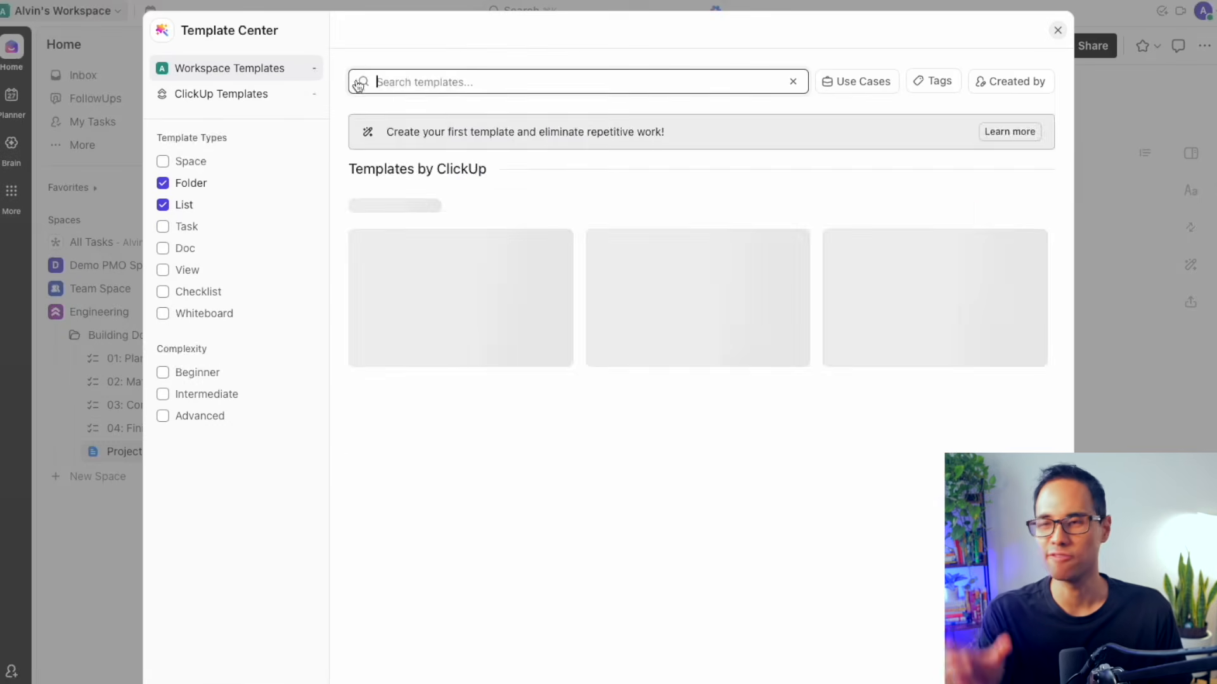
{"action": "left_click", "coordinate": [163, 183]}
{"action": "left_click", "coordinate": [163, 205]}
{"action": "left_click", "coordinate": [163, 249]}
{"action": "left_click", "coordinate": [481, 83]}
{"action": "type", "text": "minute"}
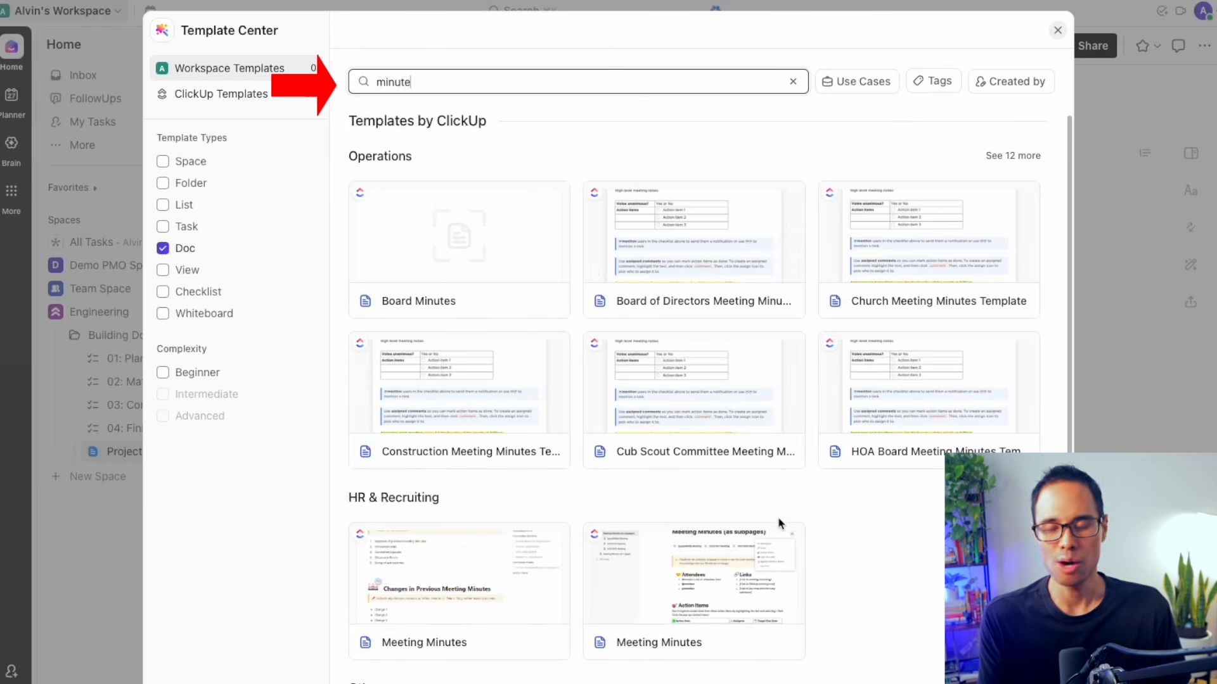
Step: Create a "Meeting Minutes" doc from the PMO - Project Management Meeting Minutes template and place it below Project Charter in the folder
{"action": "scroll", "coordinate": [780, 524], "scroll_direction": "down", "scroll_amount": 5}
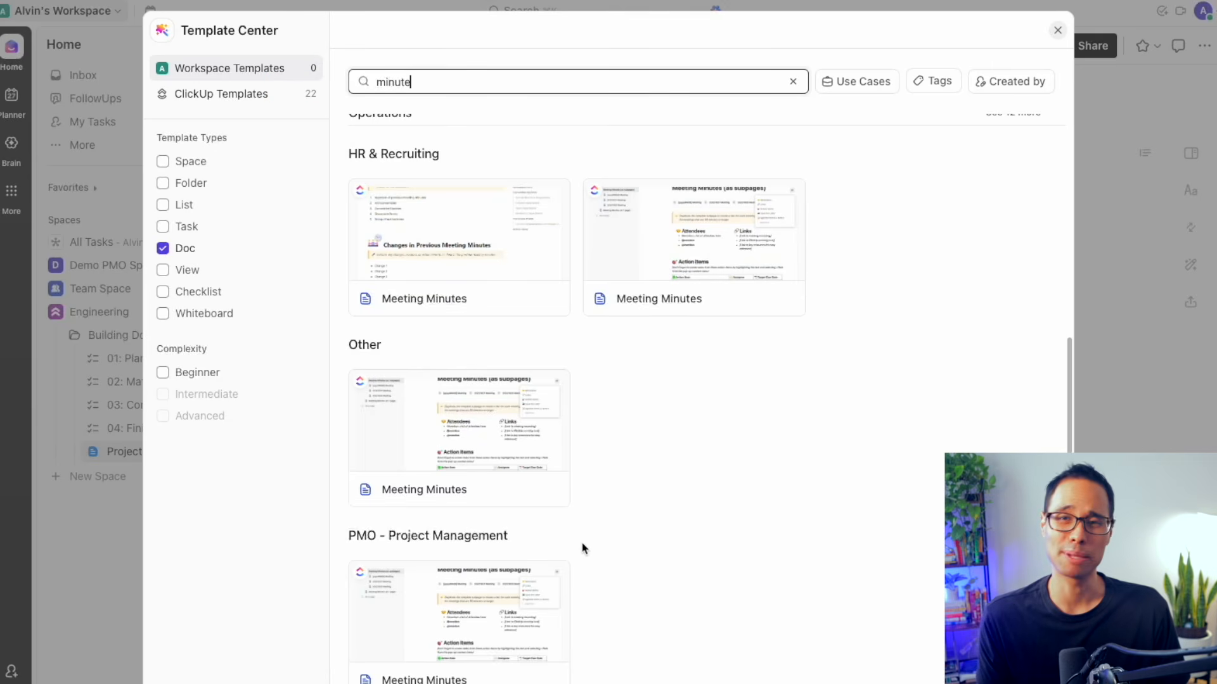
{"action": "left_click", "coordinate": [422, 633]}
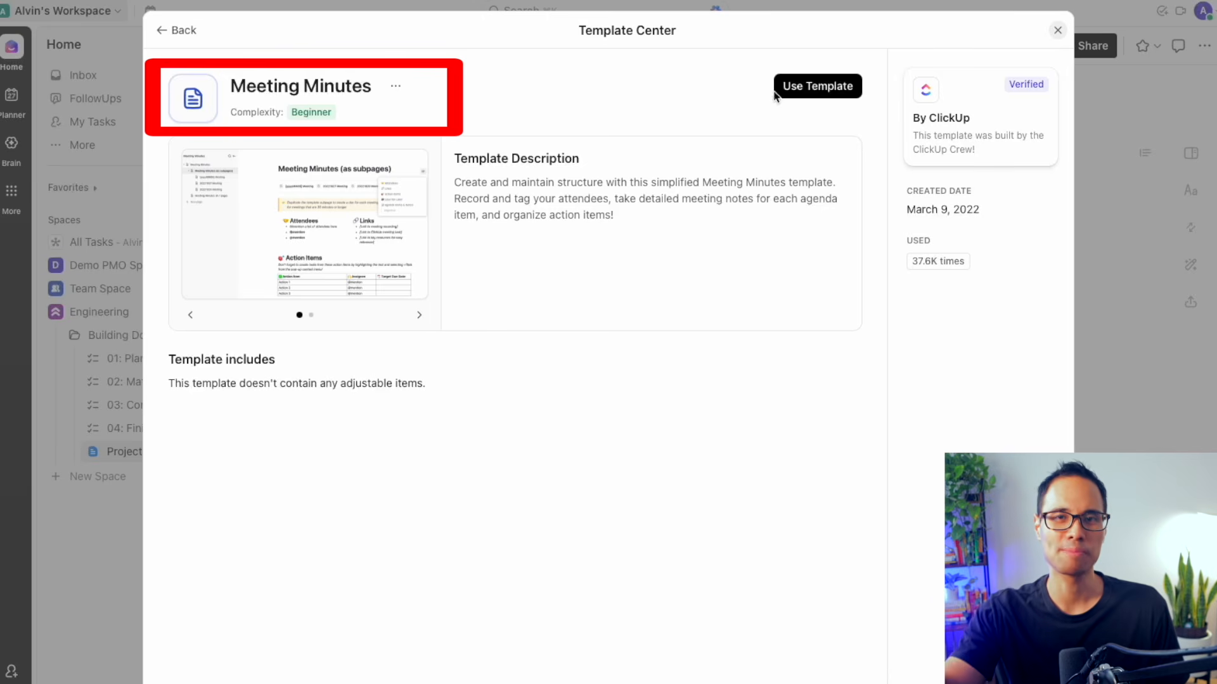
{"action": "left_click", "coordinate": [810, 88]}
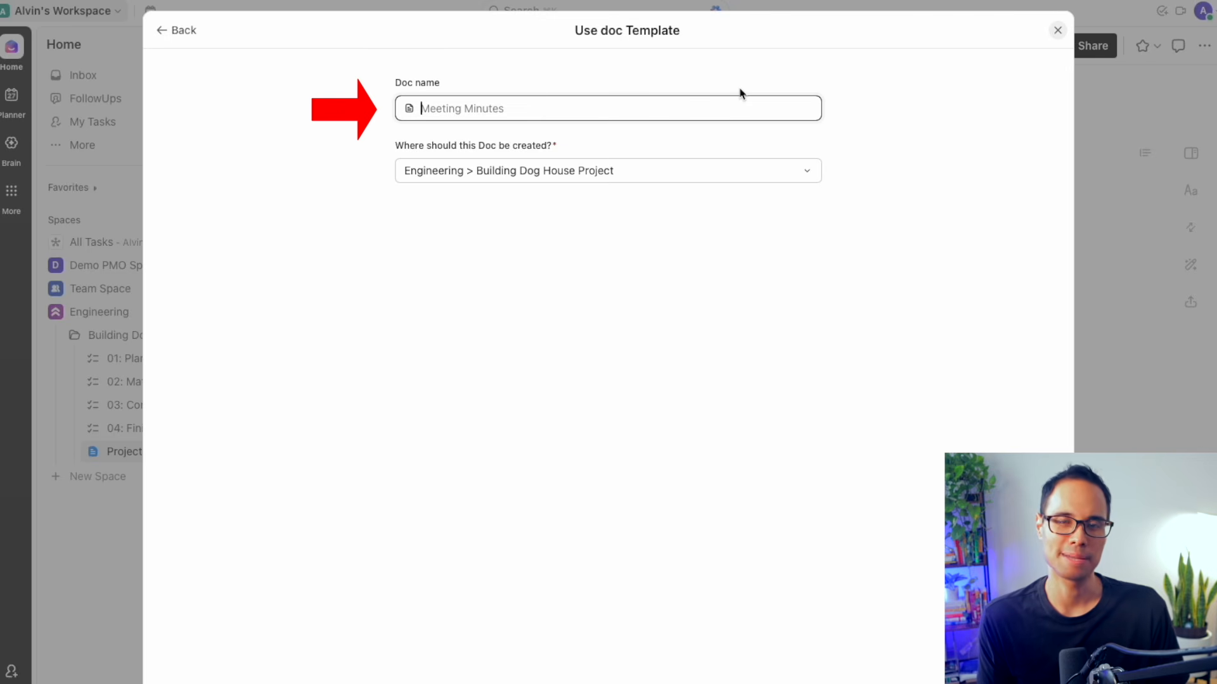
{"action": "type", "text": "Medet"}
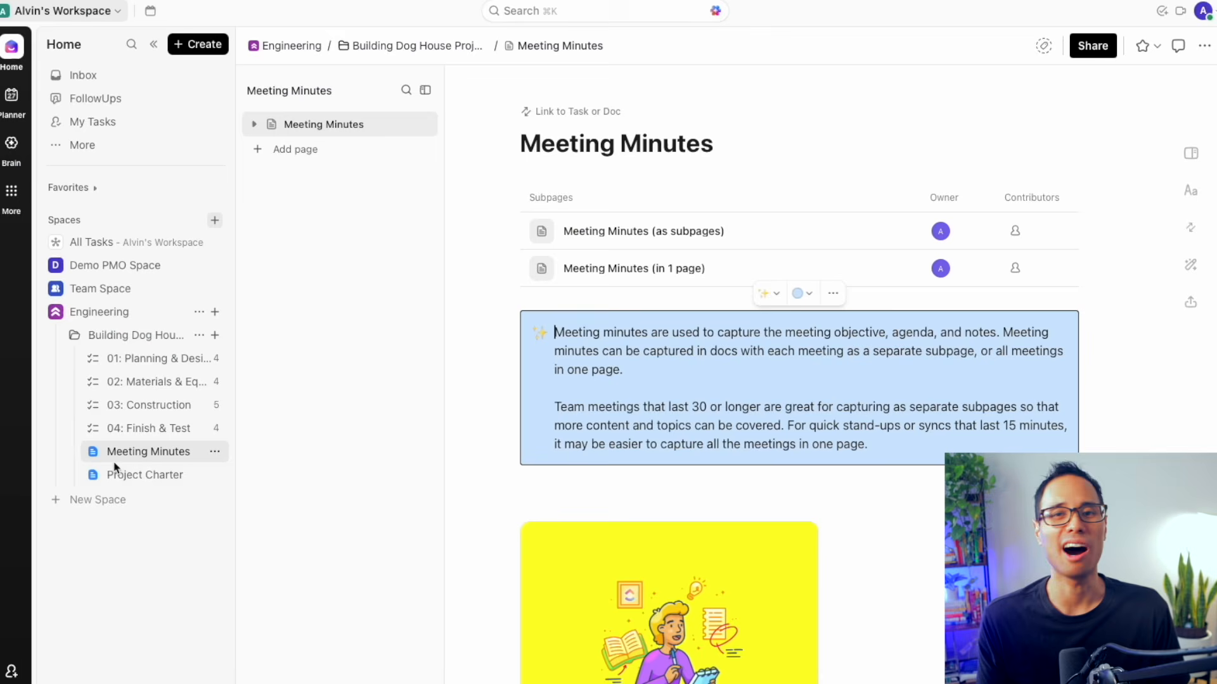
{"action": "left_click_drag", "start_coordinate": [127, 457], "coordinate": [143, 488]}
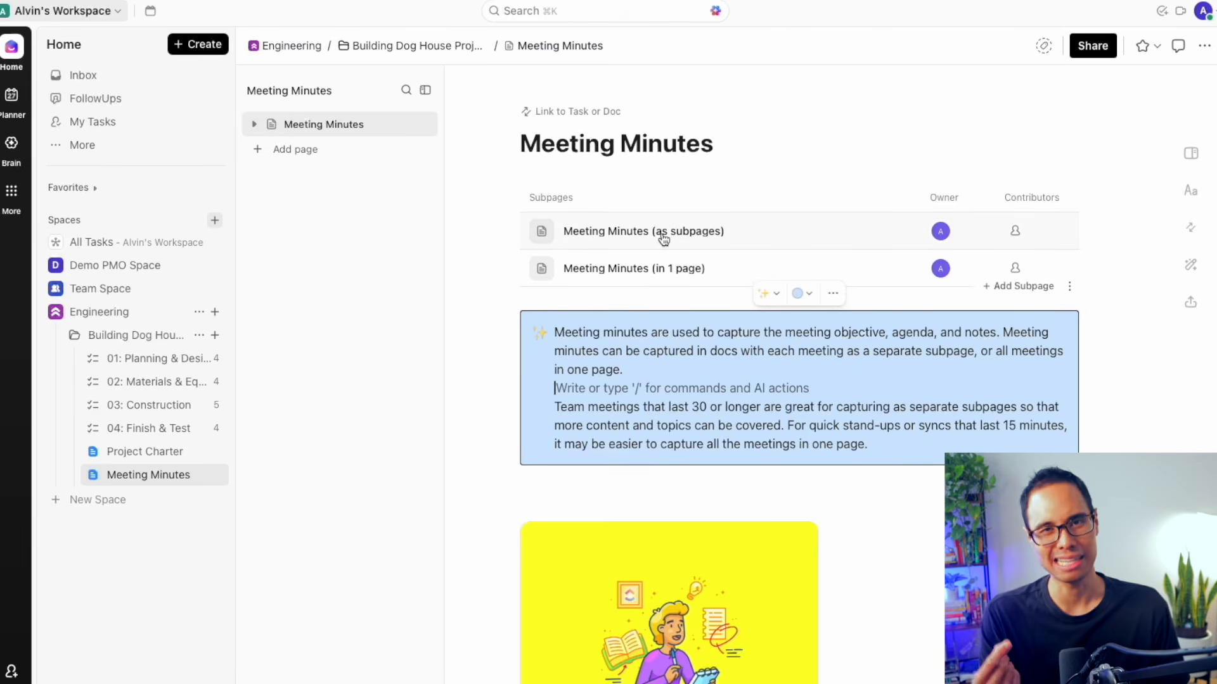
Step: Expand the Meeting Minutes doc's pages and delete the "Meeting Minutes (in 1 page)" subpage
{"action": "left_click", "coordinate": [255, 126]}
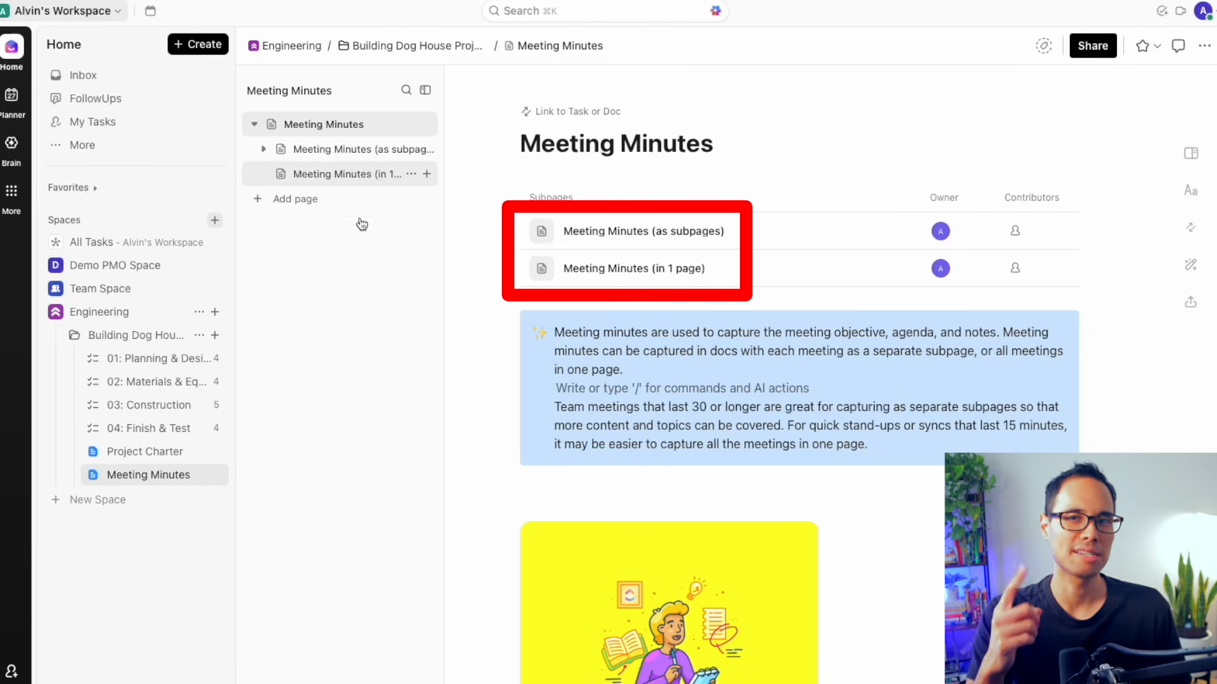
{"action": "left_click", "coordinate": [412, 175]}
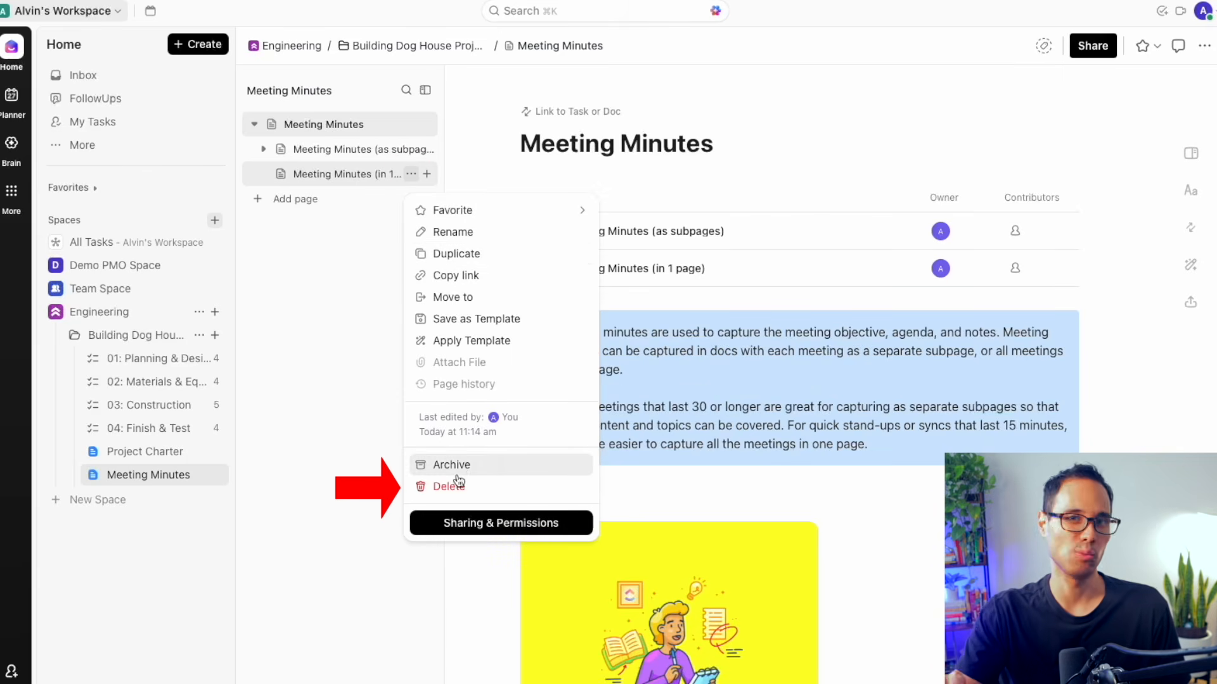
{"action": "key", "text": "Escape"}
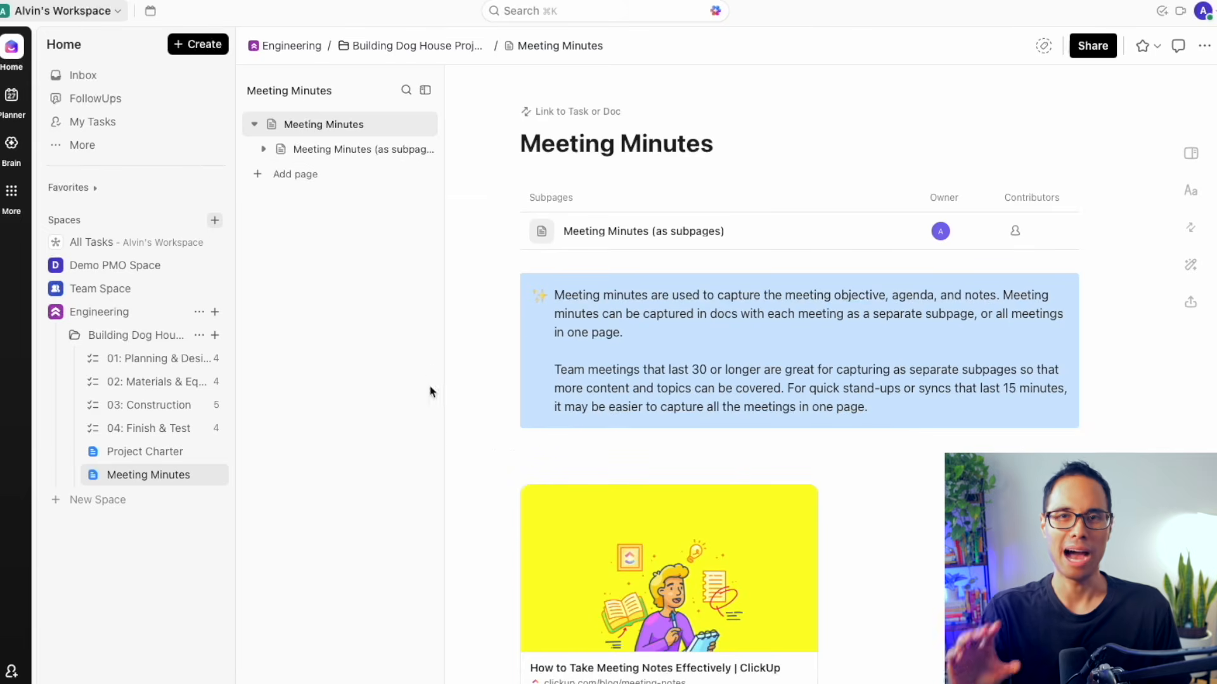
Step: Open and expand the "Meeting Minutes (as subpages)" page, and view its [yyyyMMdd] Meeting and 20221027 Meeting subpages
{"action": "left_click", "coordinate": [328, 155]}
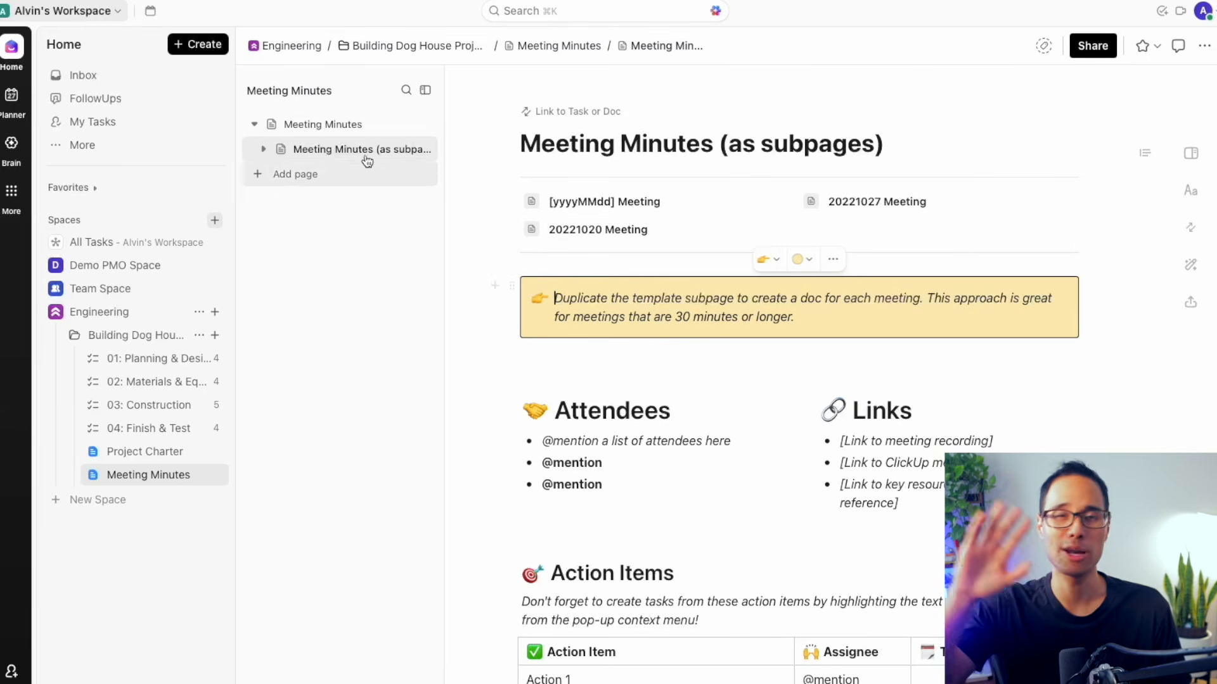
{"action": "left_click", "coordinate": [264, 150]}
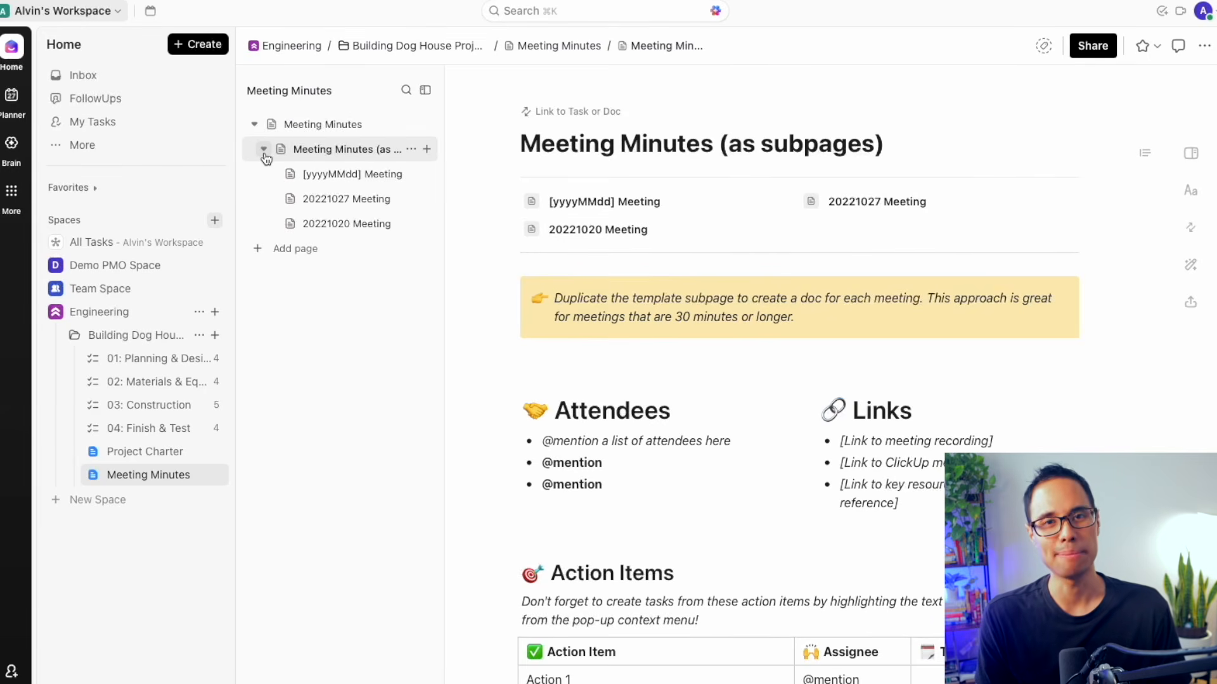
{"action": "left_click", "coordinate": [343, 176]}
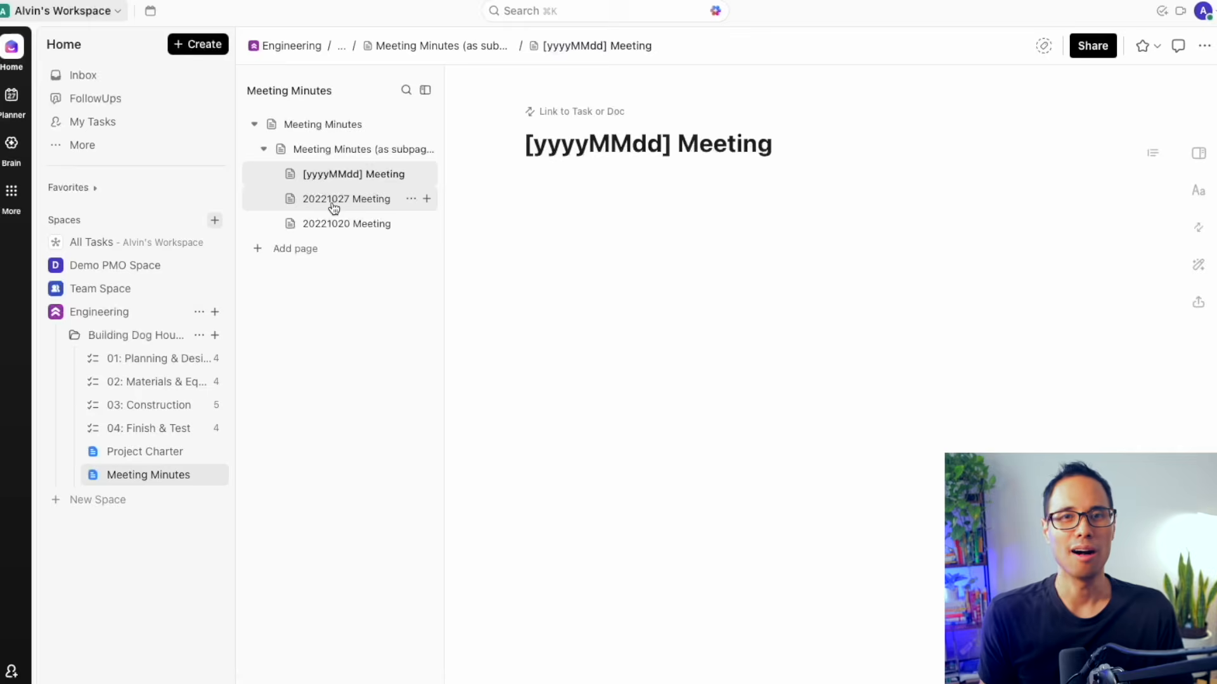
{"action": "left_click", "coordinate": [332, 202]}
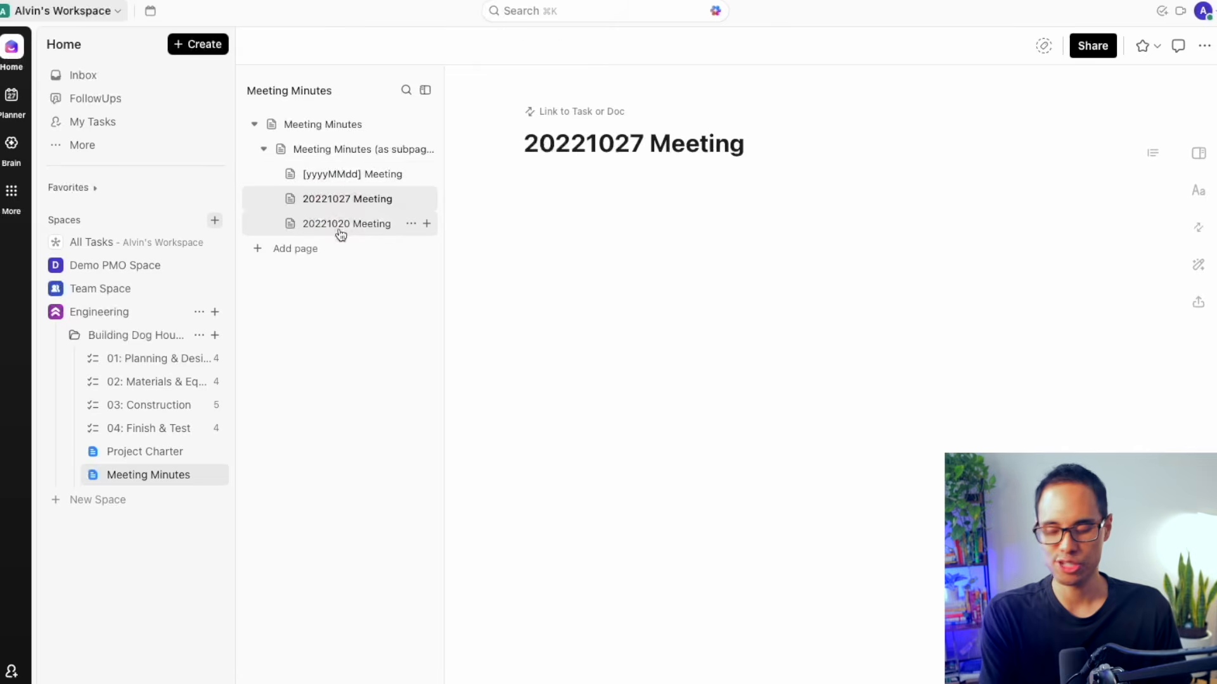
Step: Retitle the 20221027 Meeting subpage as "2025-09-05 Meeting"
{"action": "left_click", "coordinate": [340, 228]}
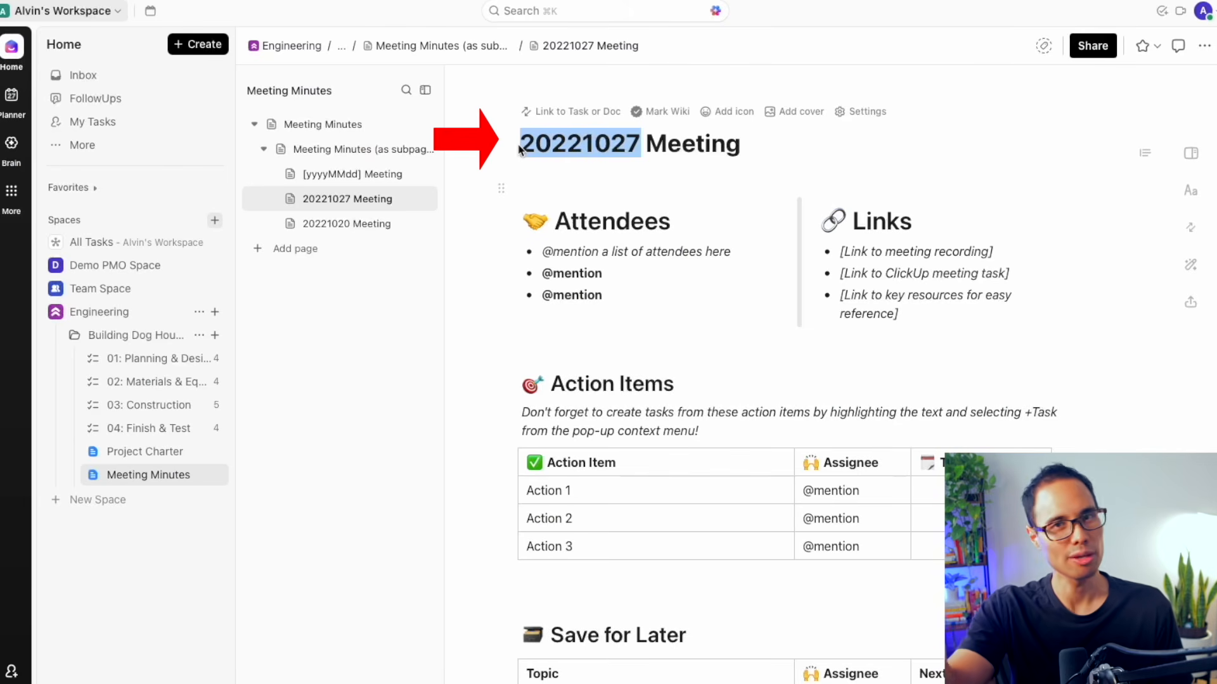
{"action": "type", "text": "2025-0"}
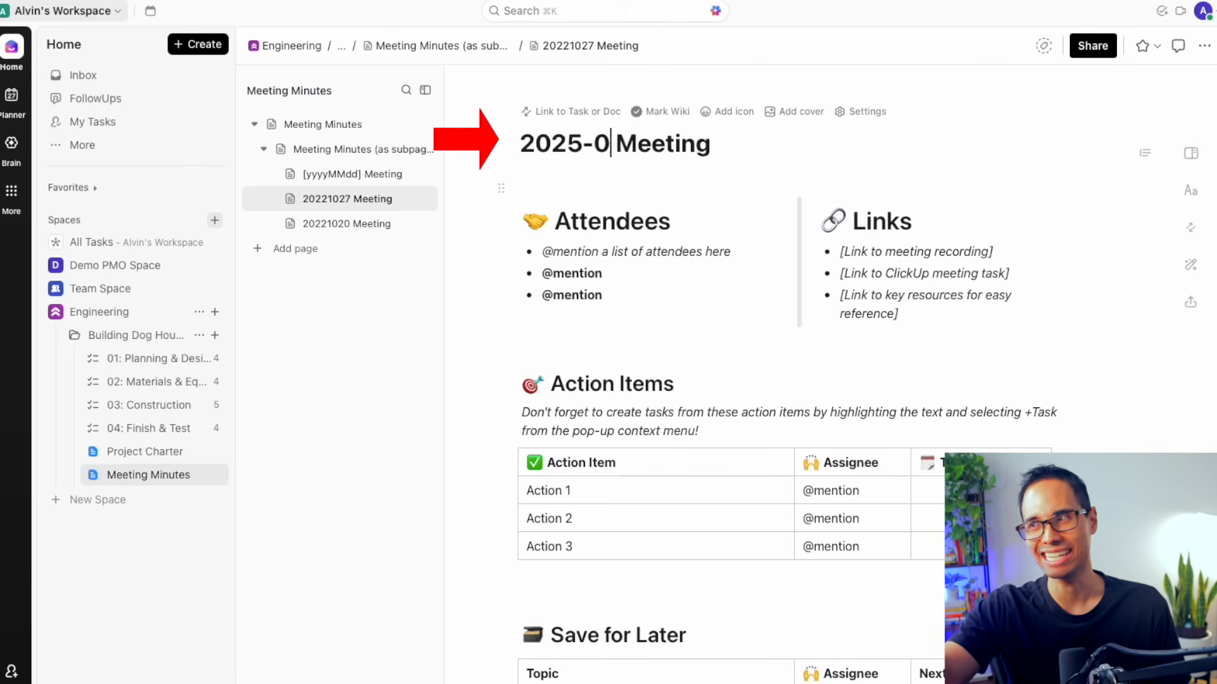
{"action": "type", "text": "9-05"}
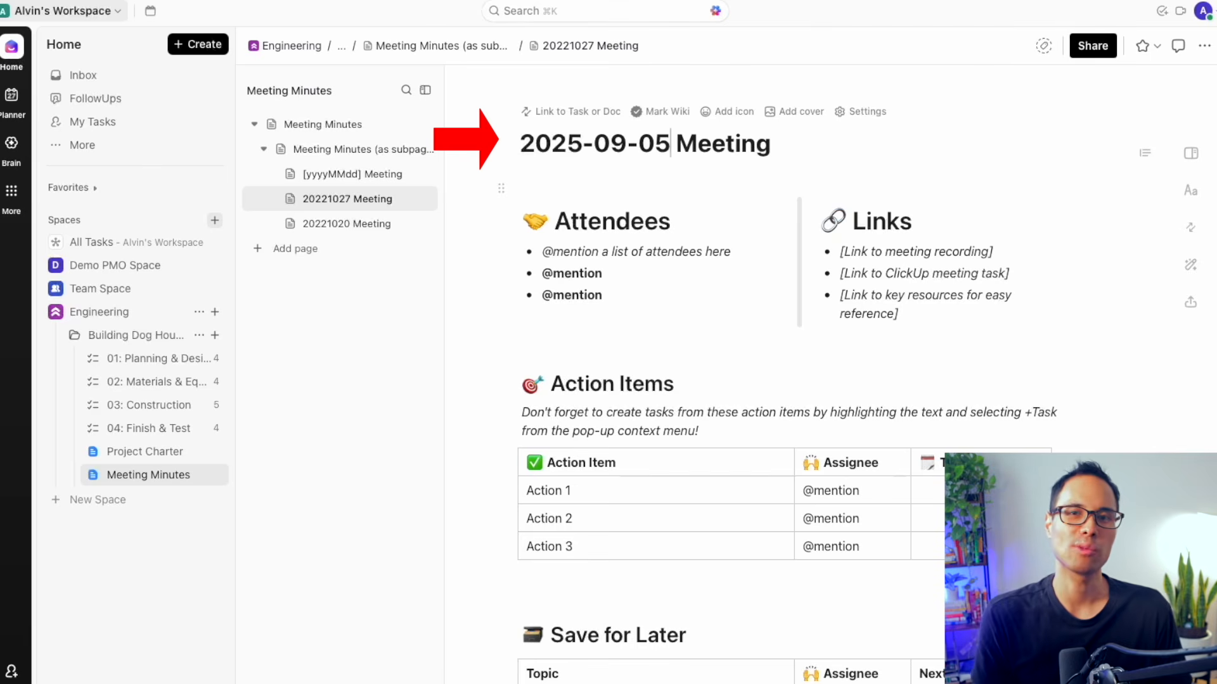
Step: Retitle the 20221020 Meeting subpage as "2025-09-12 Meeting"
{"action": "left_click", "coordinate": [372, 224]}
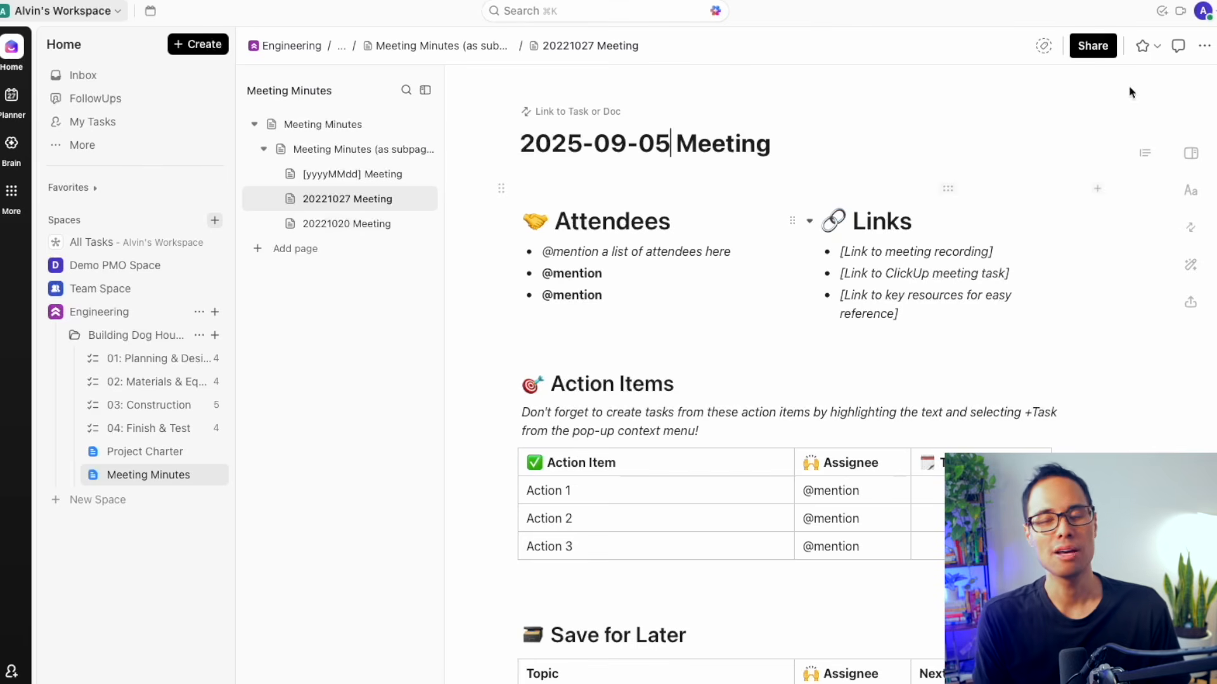
{"action": "type", "text": "2025-"}
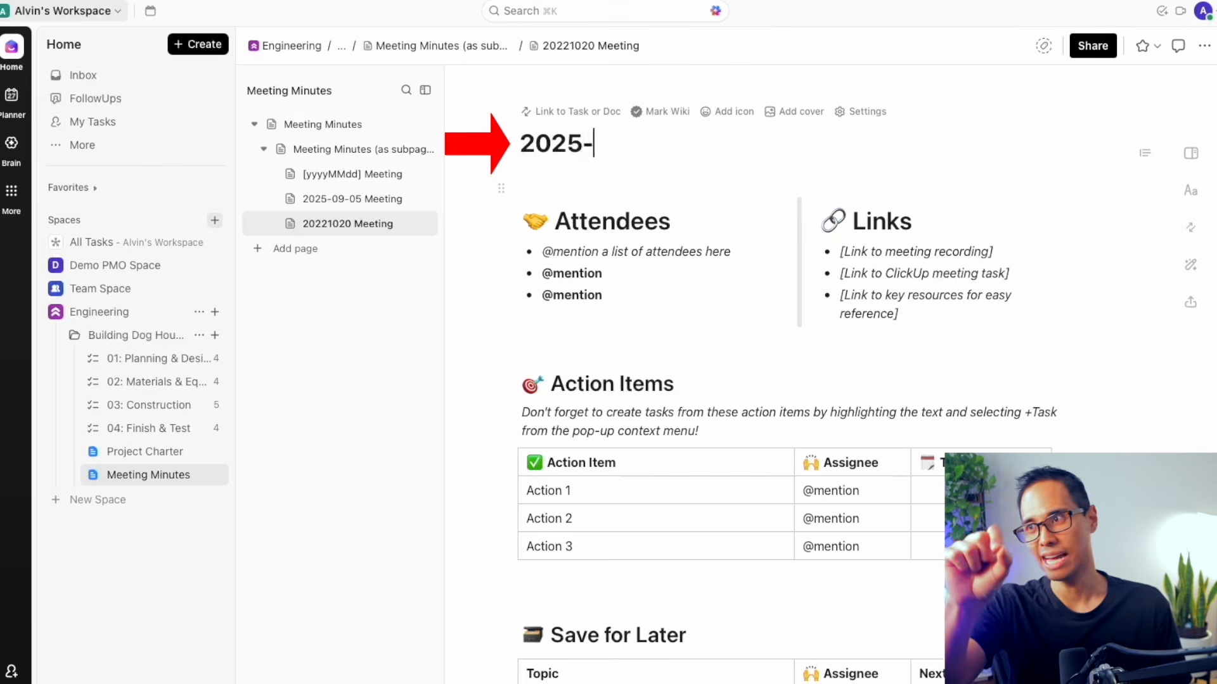
{"action": "type", "text": "09"}
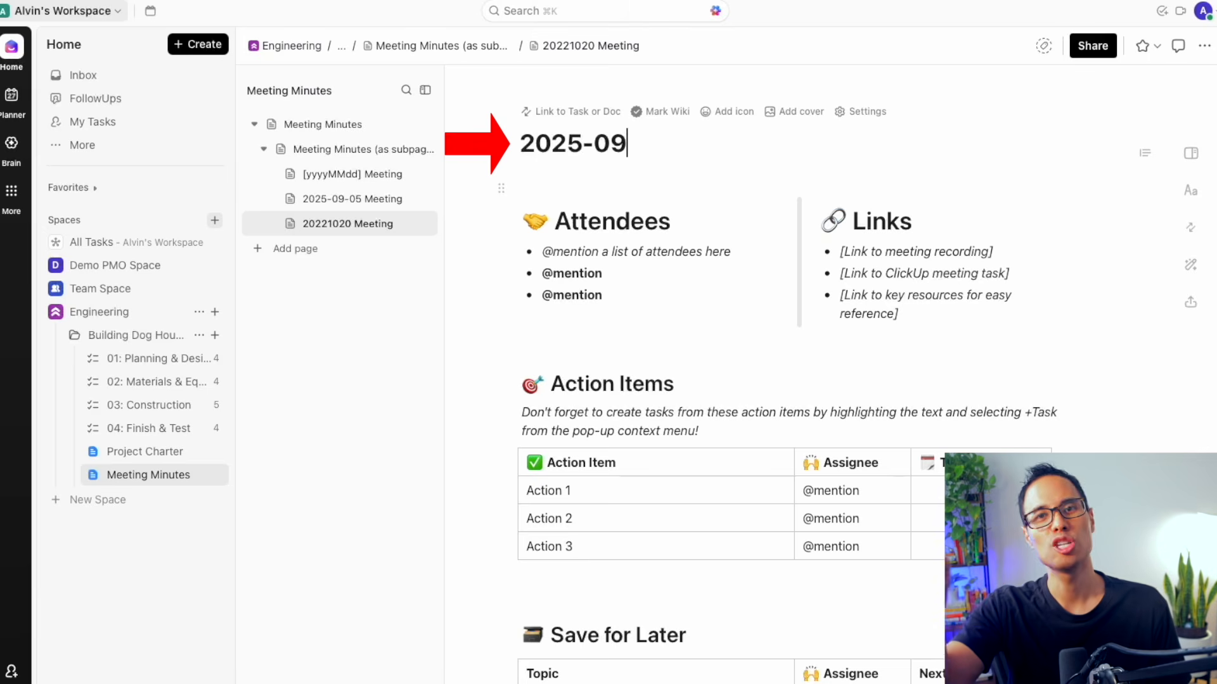
{"action": "type", "text": "-12"}
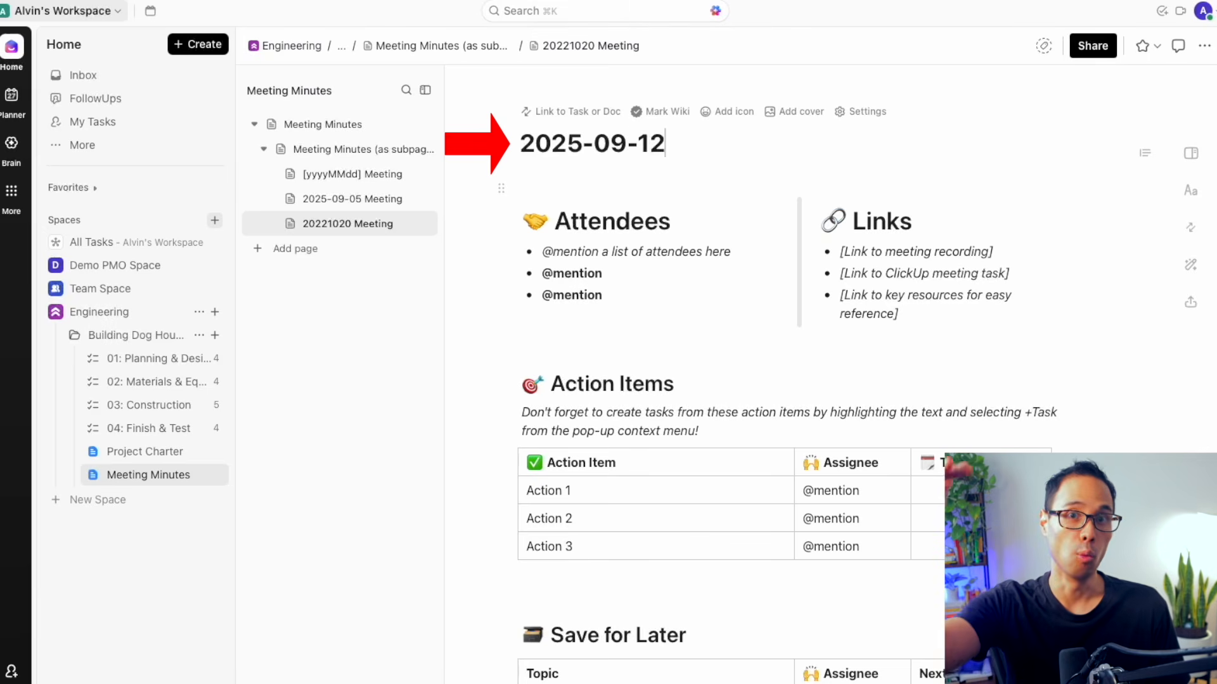
{"action": "type", "text": " Meeting"}
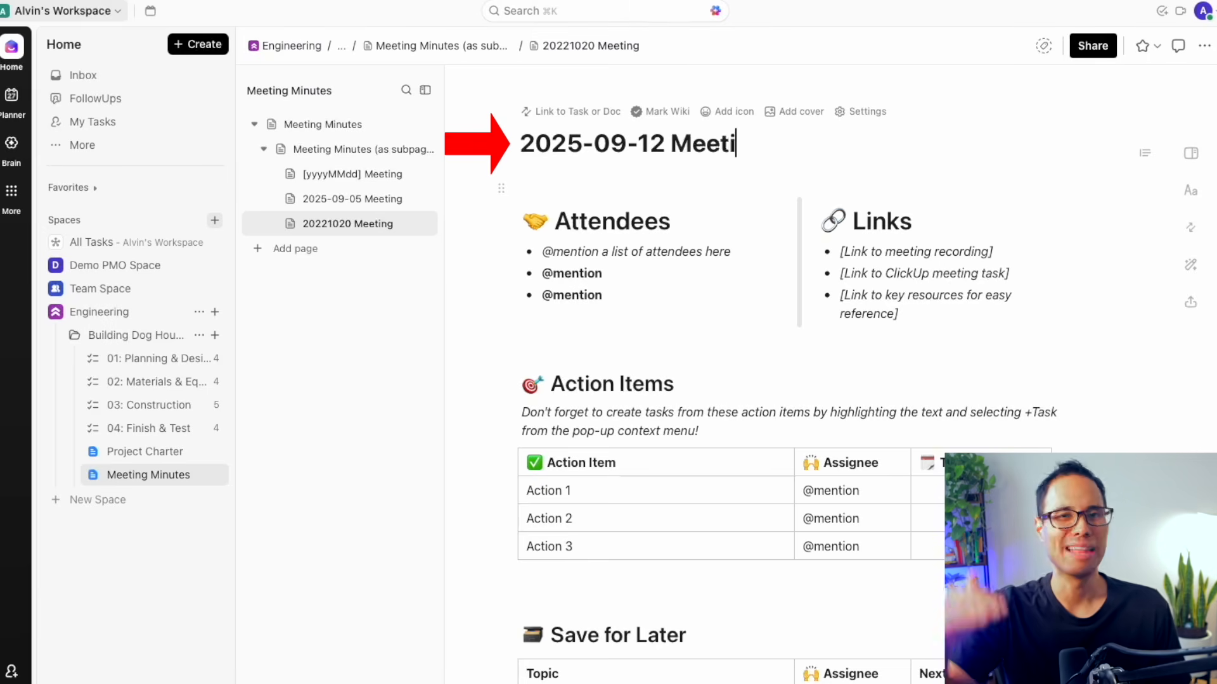
Step: Delete the [yyyyMMdd] Meeting subpage from the Meeting Minutes doc
{"action": "left_click", "coordinate": [320, 180]}
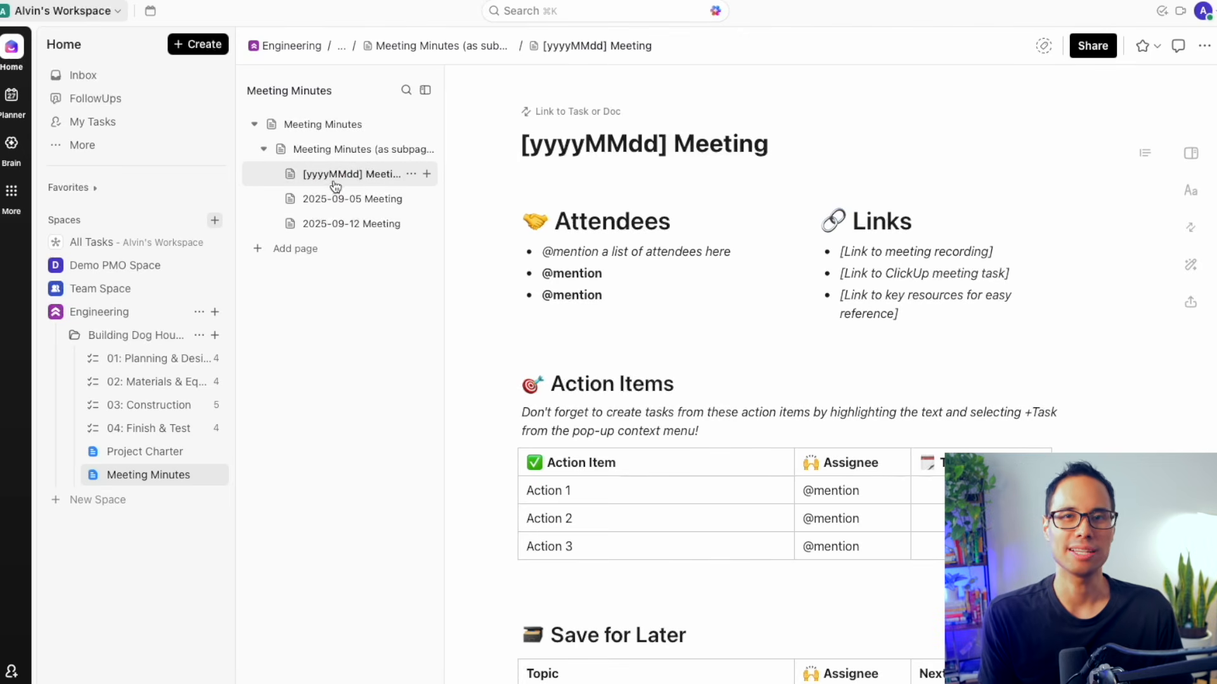
{"action": "left_click", "coordinate": [409, 181]}
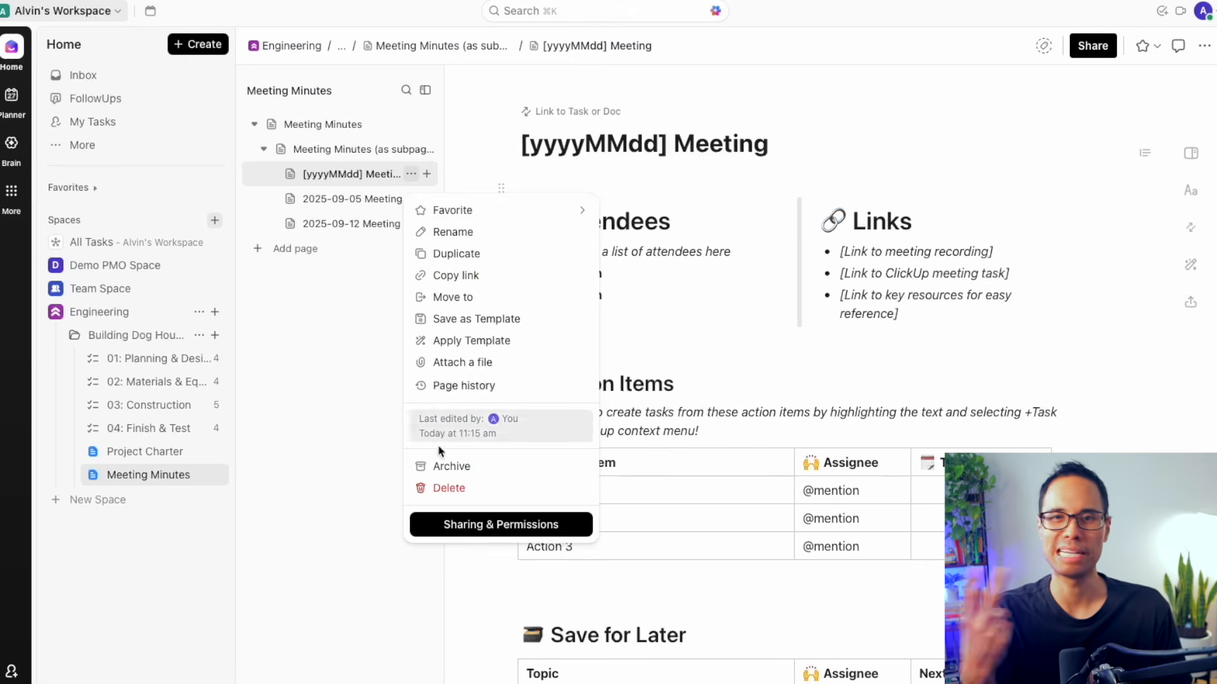
{"action": "left_click", "coordinate": [393, 309]}
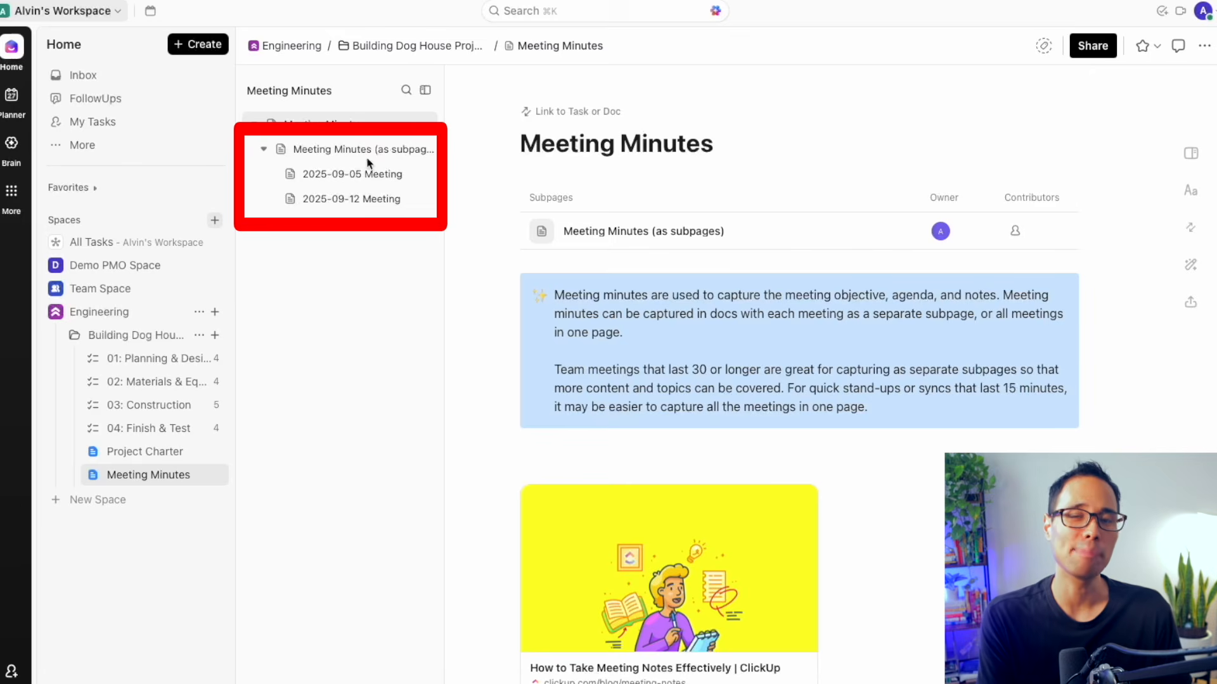
Step: View the 2025-09-05 Meeting subpage, and read through the 2025-09-12 Meeting subpage down to its Agenda Items & Notes section
{"action": "left_click", "coordinate": [341, 181]}
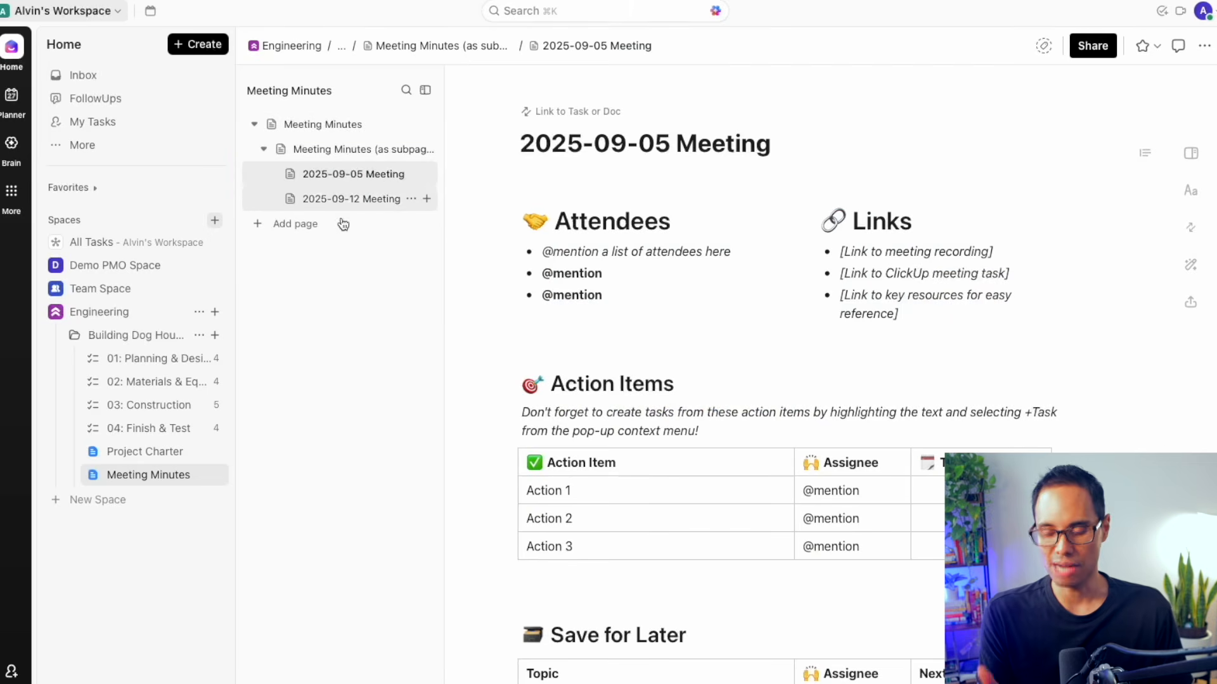
{"action": "left_click", "coordinate": [352, 199]}
{"action": "scroll", "coordinate": [640, 228], "scroll_direction": "down", "scroll_amount": 3}
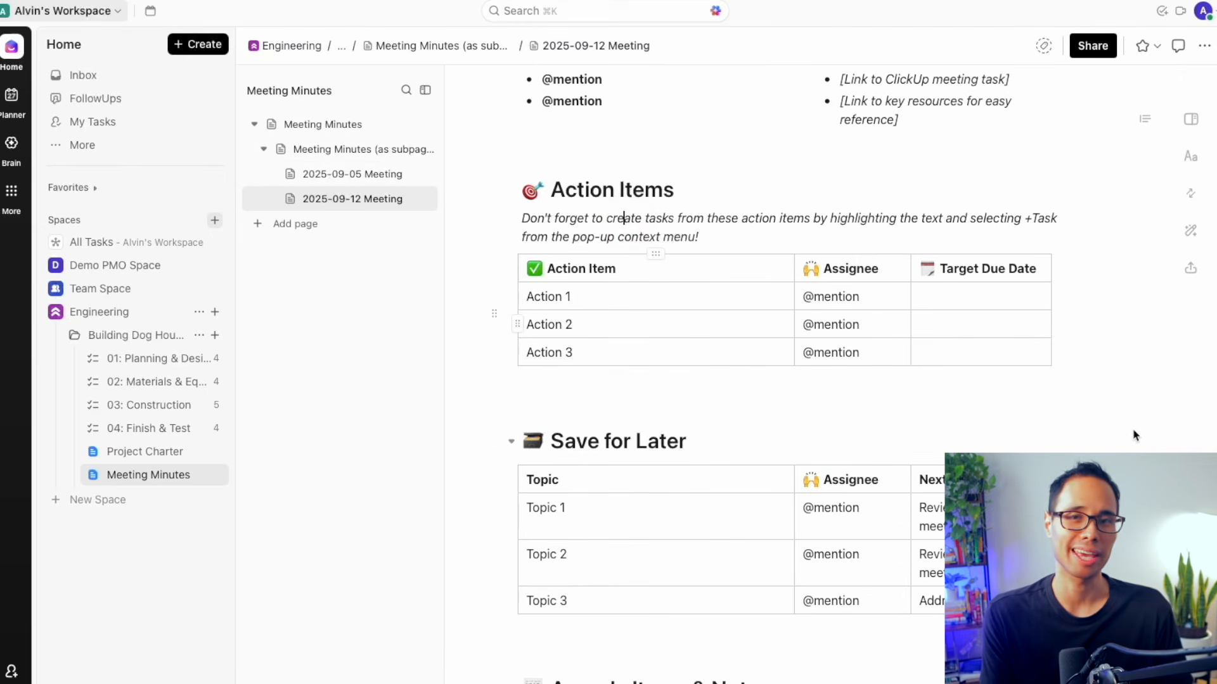
{"action": "scroll", "coordinate": [785, 374], "scroll_direction": "down", "scroll_amount": 4}
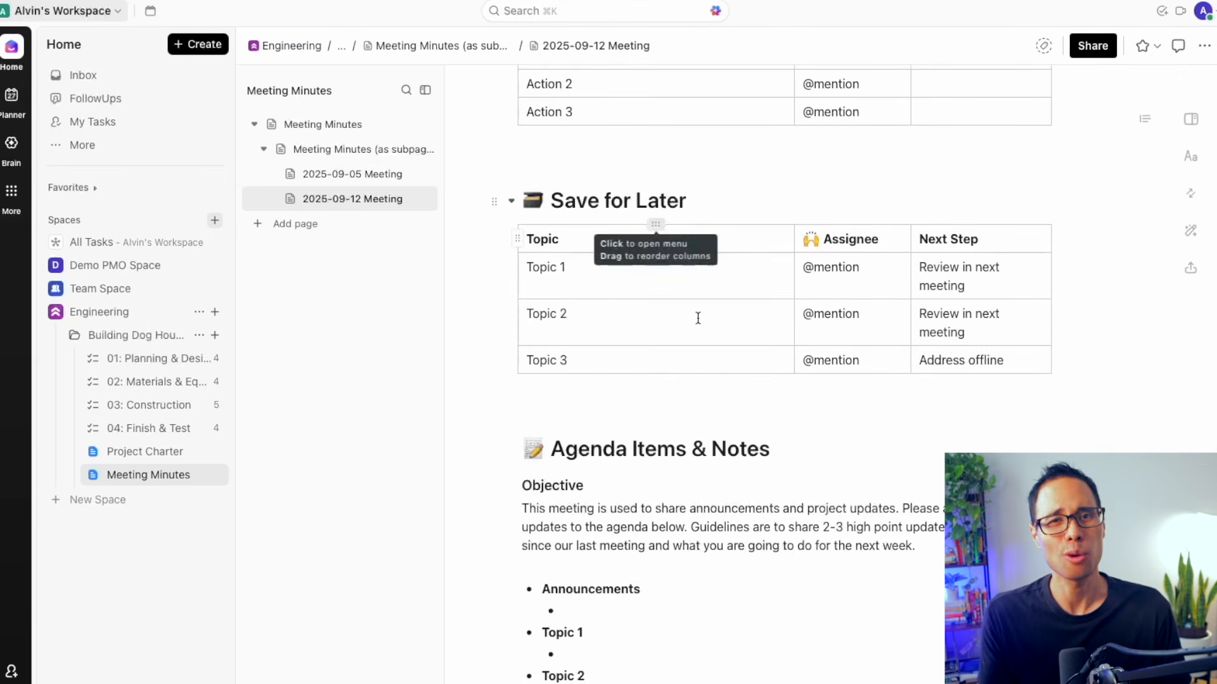
{"action": "scroll", "coordinate": [1040, 449], "scroll_direction": "down", "scroll_amount": 2}
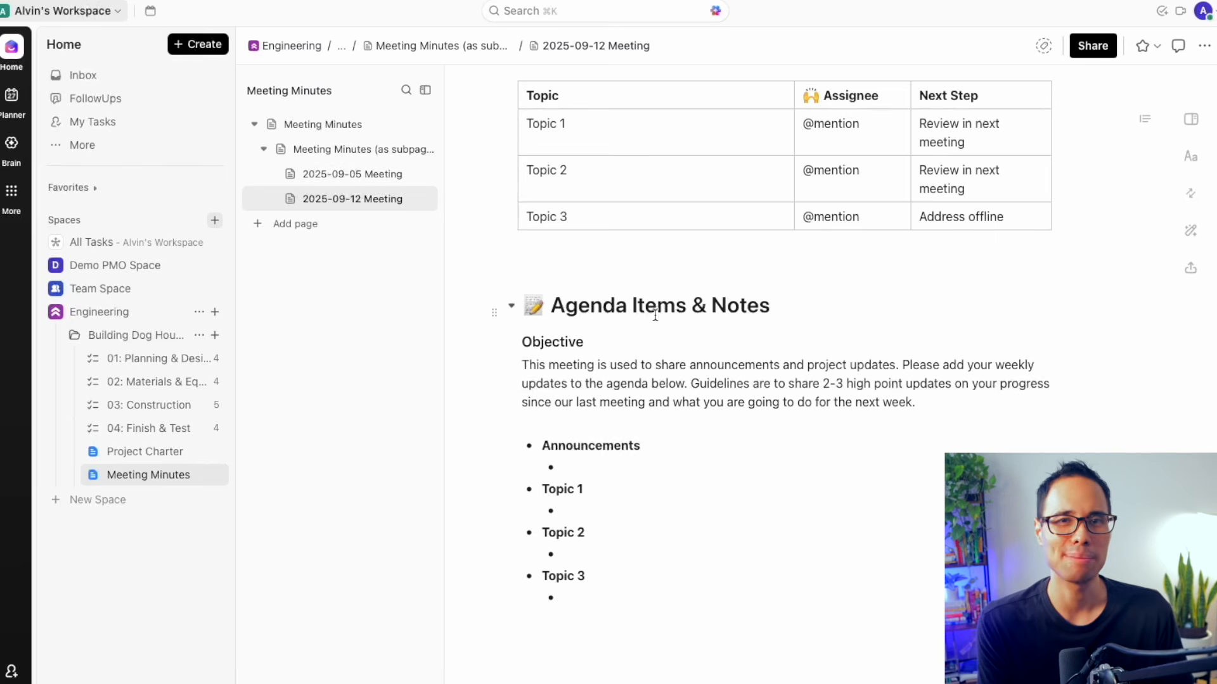
{"action": "left_click", "coordinate": [580, 445]}
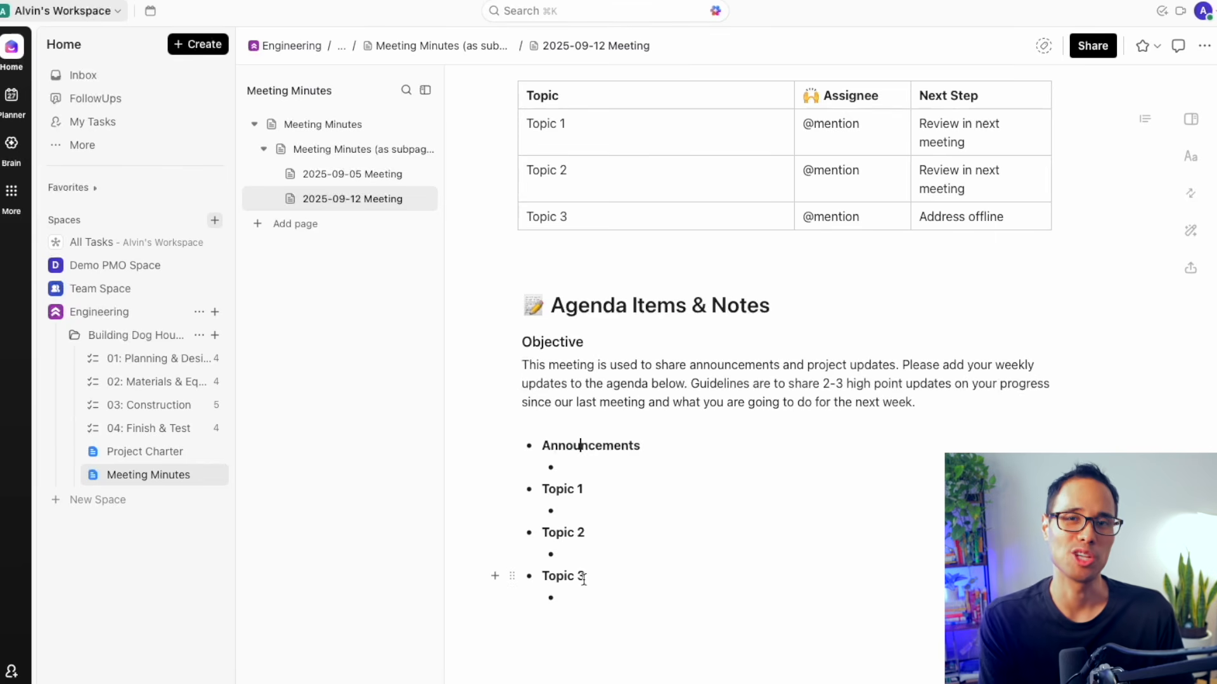
Step: Duplicate the 2025-09-12 Meeting subpage
{"action": "mouse_move", "coordinate": [350, 198]}
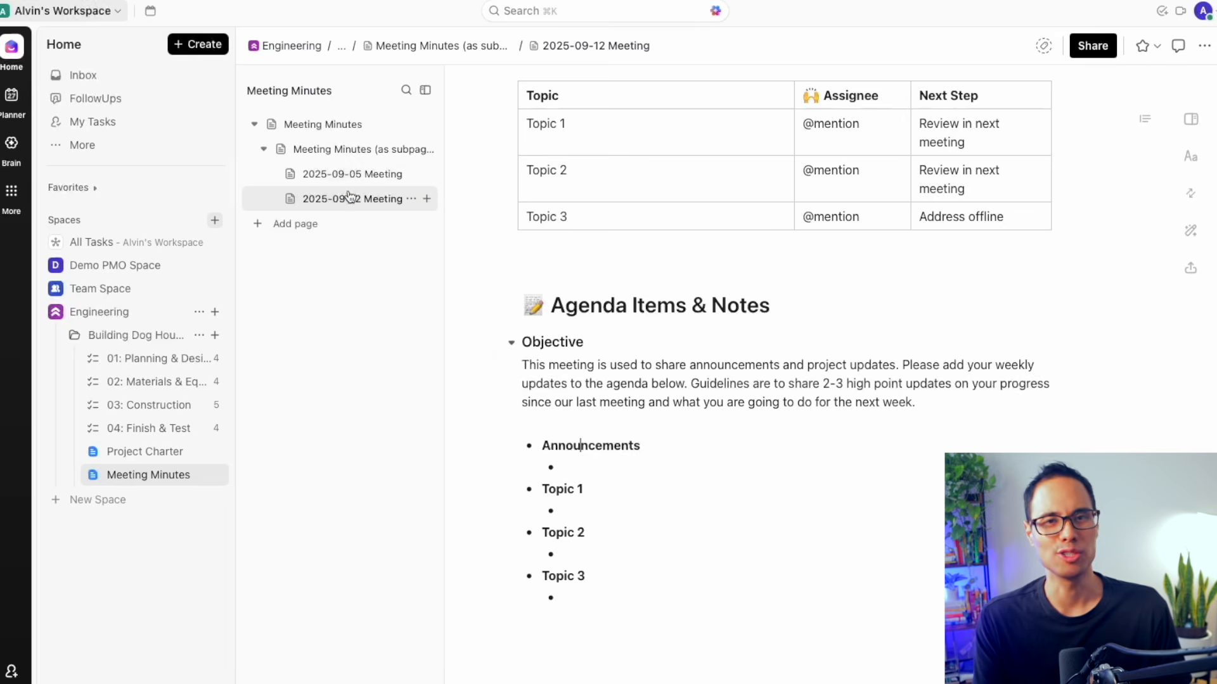
{"action": "left_click", "coordinate": [411, 199]}
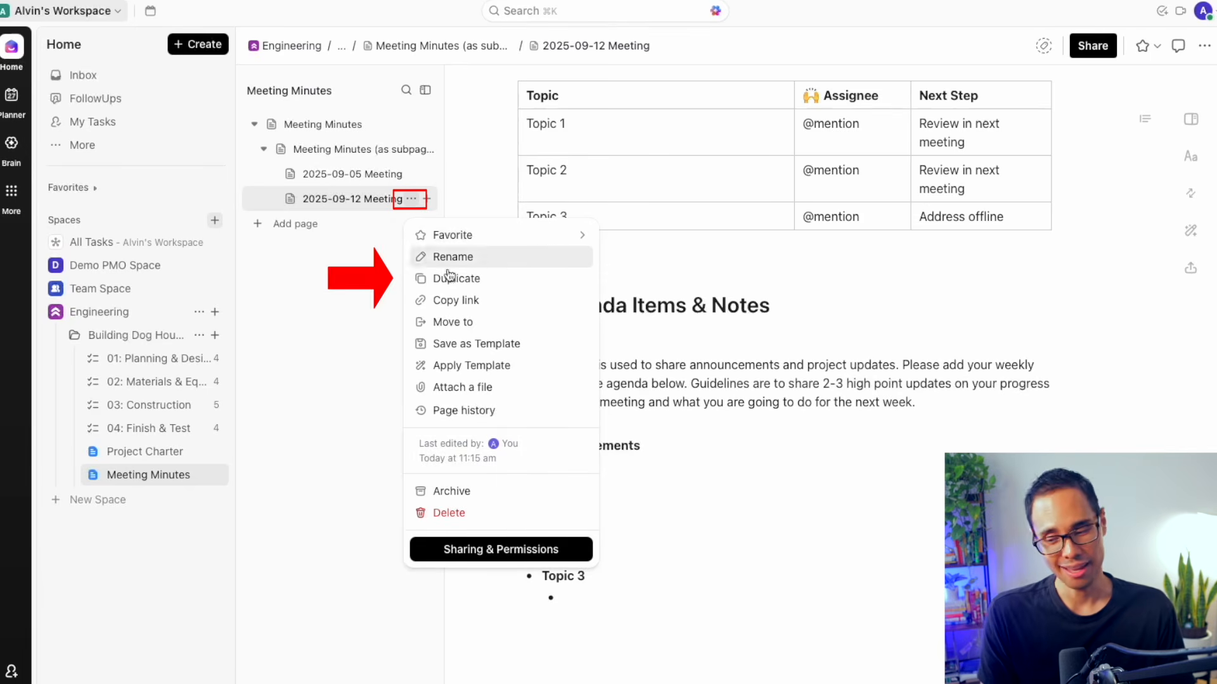
{"action": "left_click", "coordinate": [476, 285]}
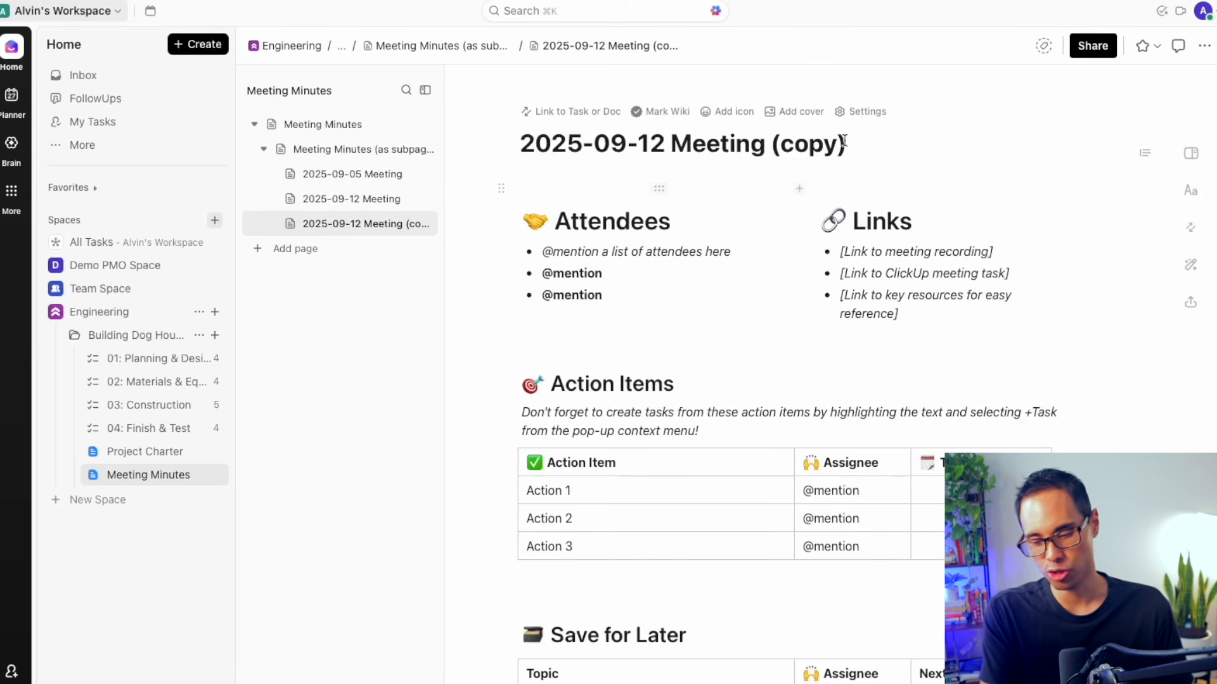
Step: Retitle the duplicated subpage as "2025-09-22 Meeting", removing the "(copy)" suffix
{"action": "left_click", "coordinate": [660, 145]}
{"action": "left_click", "coordinate": [660, 144]}
{"action": "double_click", "coordinate": [663, 142]}
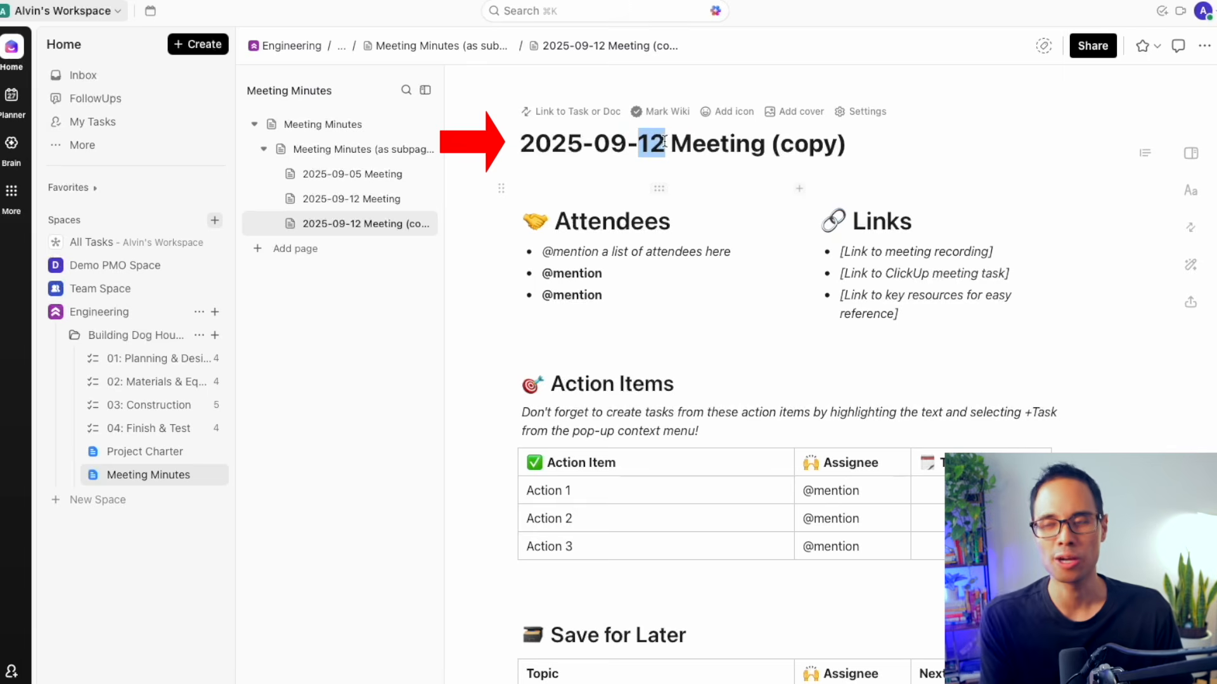
{"action": "type", "text": "22"}
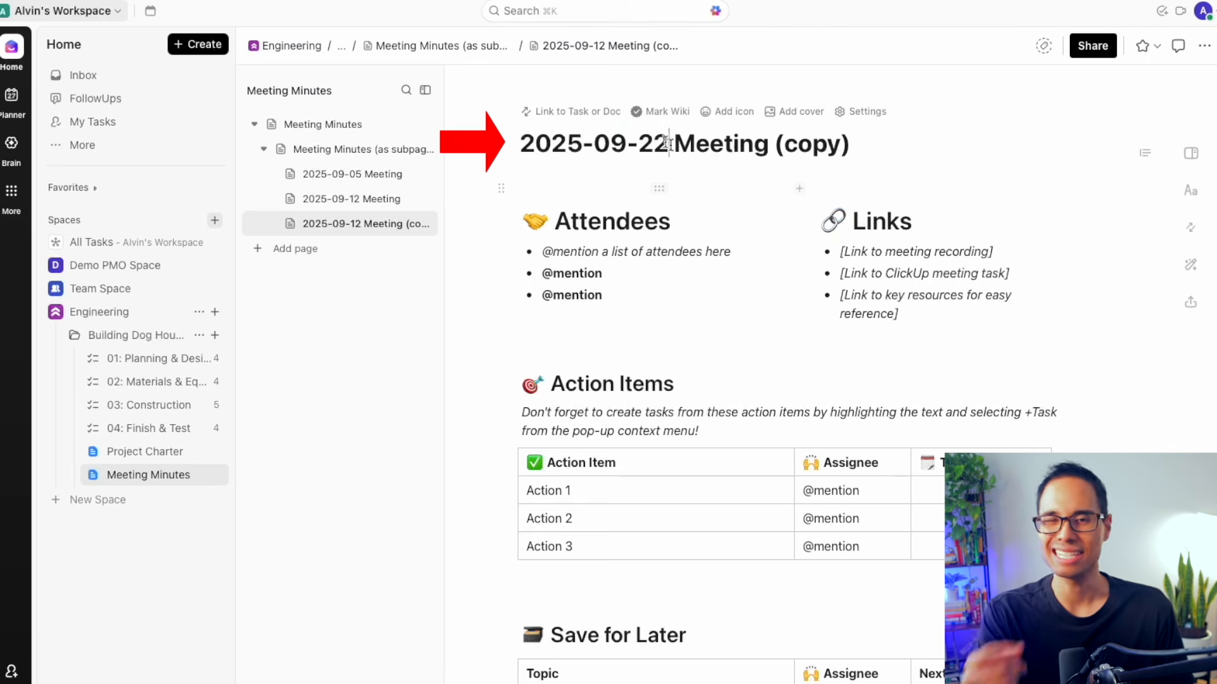
{"action": "left_click_drag", "start_coordinate": [779, 144], "coordinate": [837, 145]}
{"action": "key", "text": "BackSpace"}
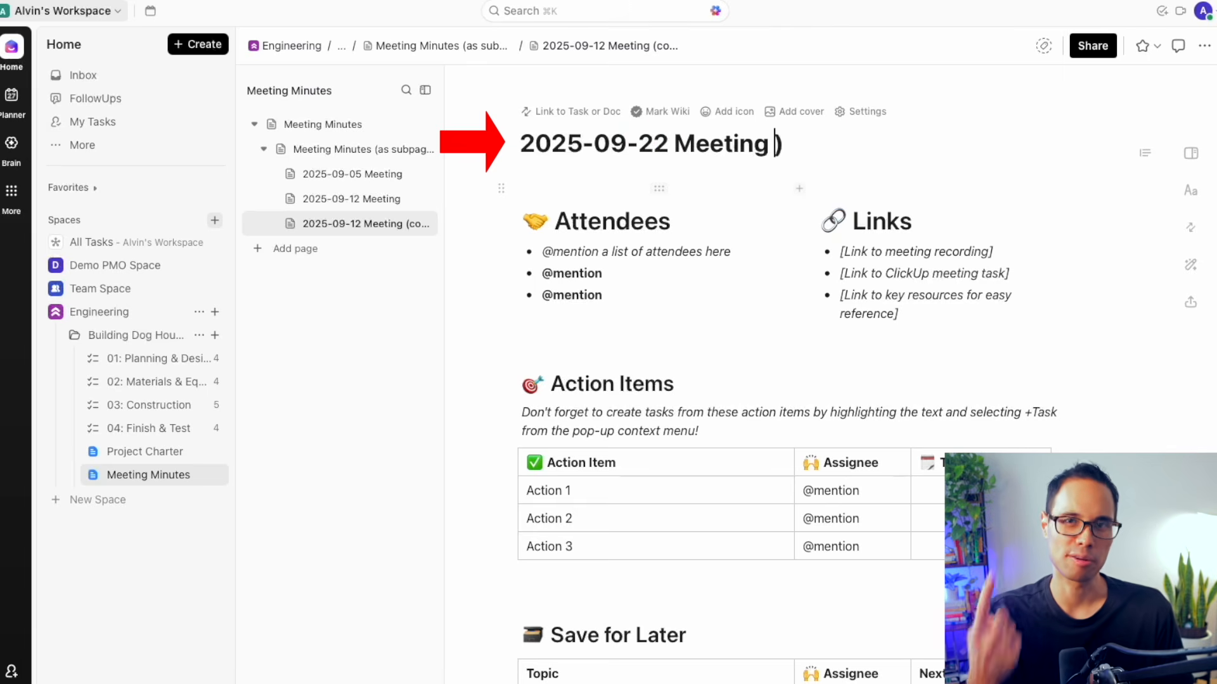
Step: Open the Meeting Minutes (as subpages) page and view each of its three dated meeting subpages
{"action": "left_click", "coordinate": [336, 149]}
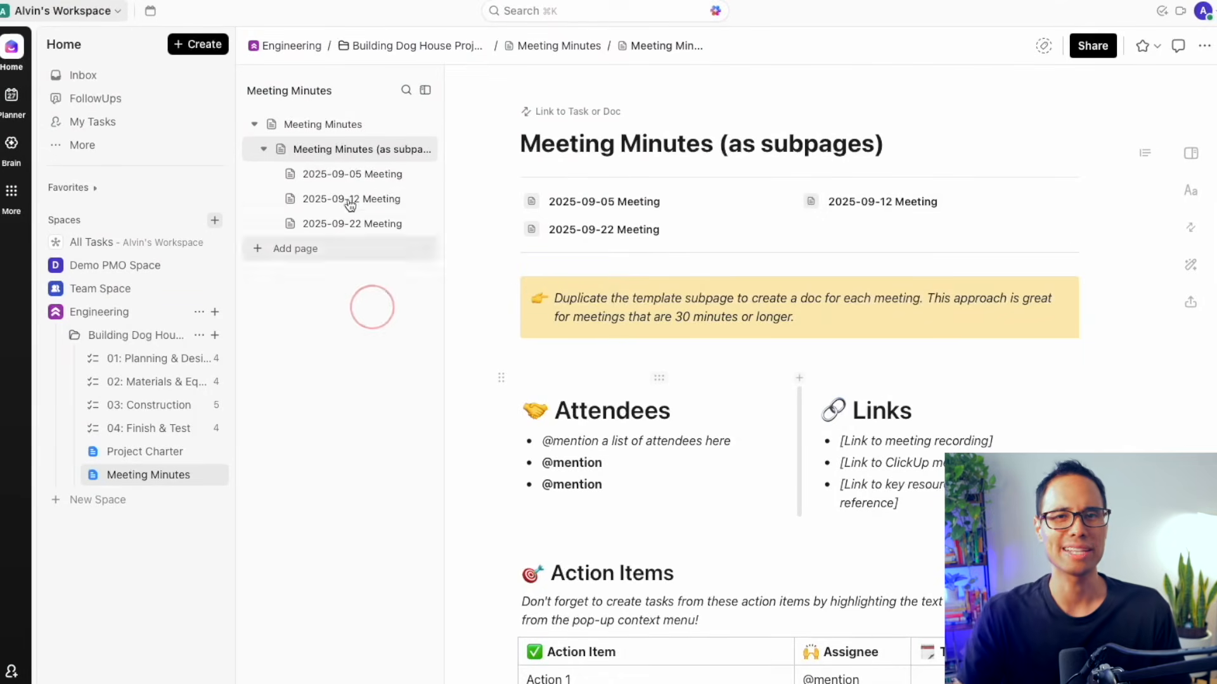
{"action": "left_click", "coordinate": [351, 178]}
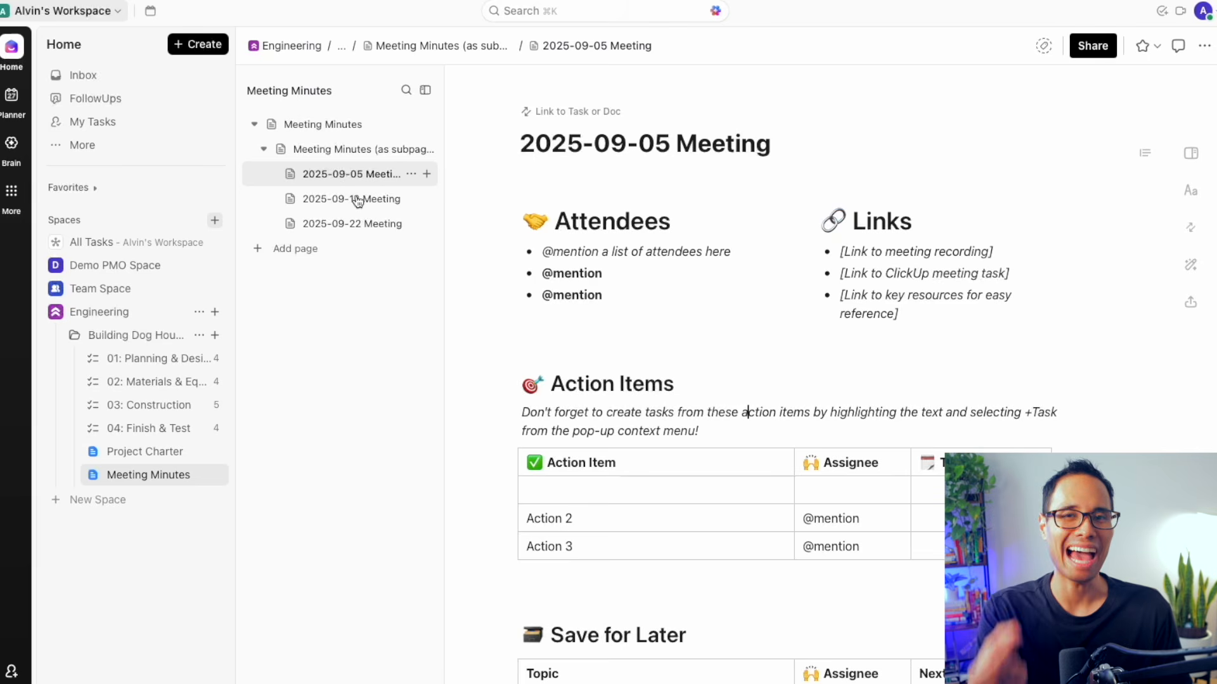
{"action": "left_click", "coordinate": [351, 199]}
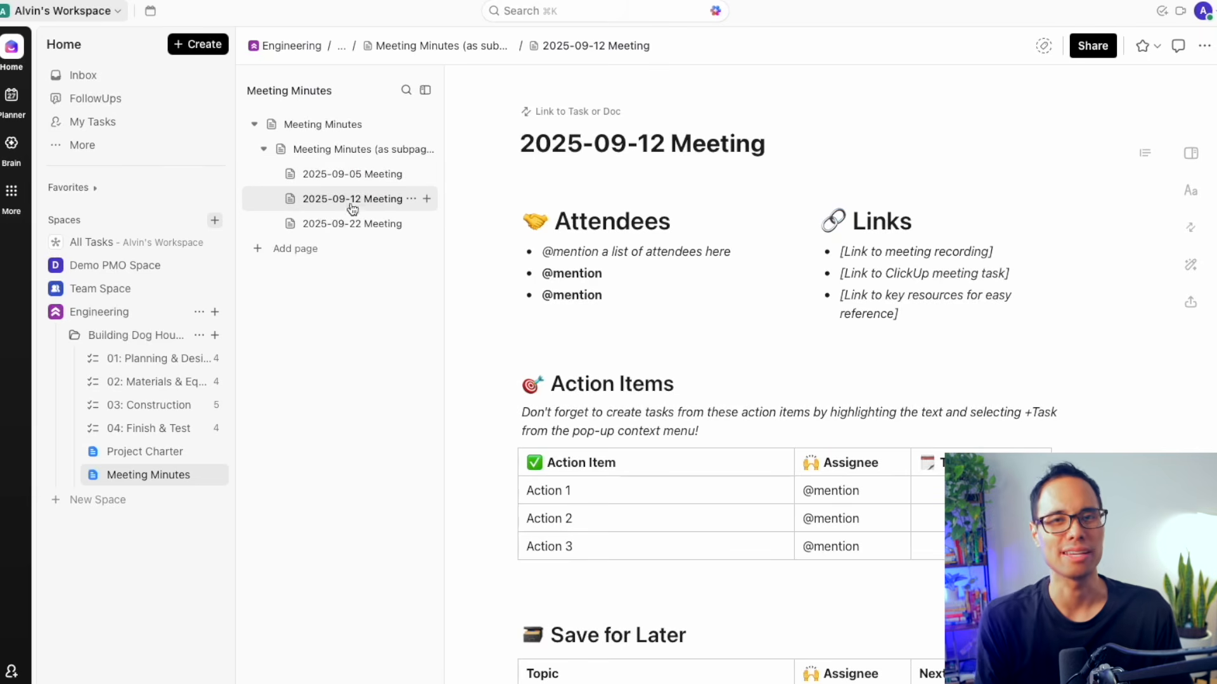
{"action": "left_click", "coordinate": [353, 225]}
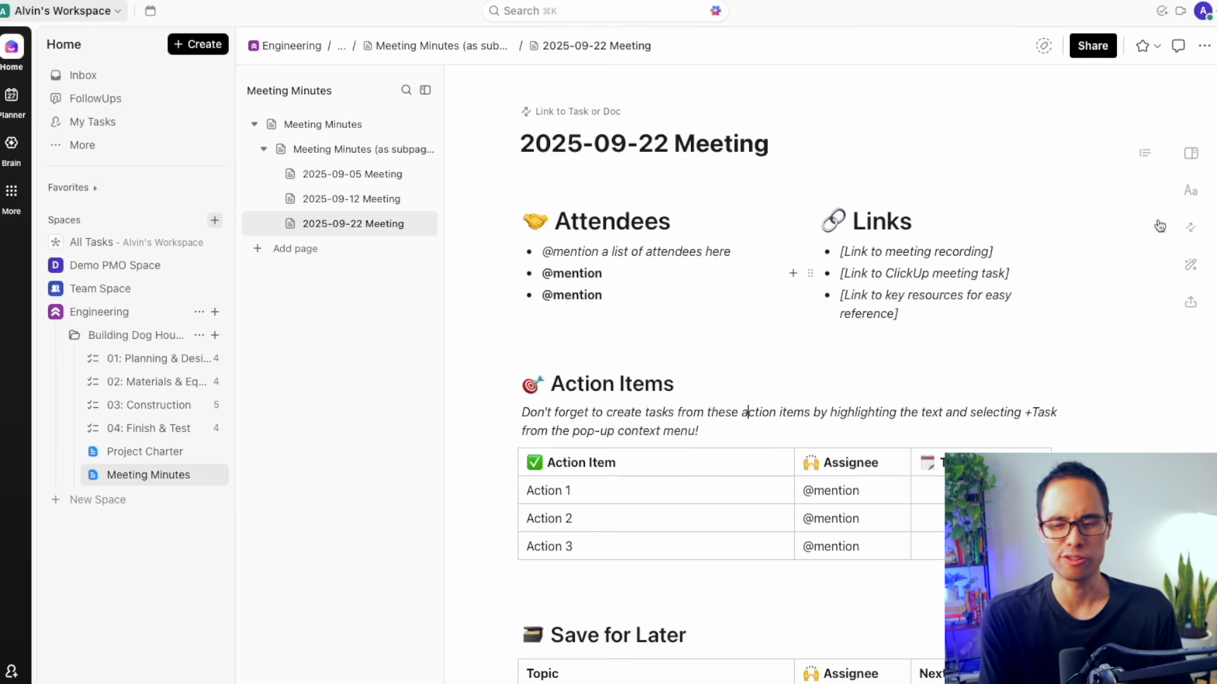
Step: Return to the Meeting Minutes (as subpages) page and review its Action Items, Save for Later, and Agenda Items & Notes sections
{"action": "left_click", "coordinate": [350, 159]}
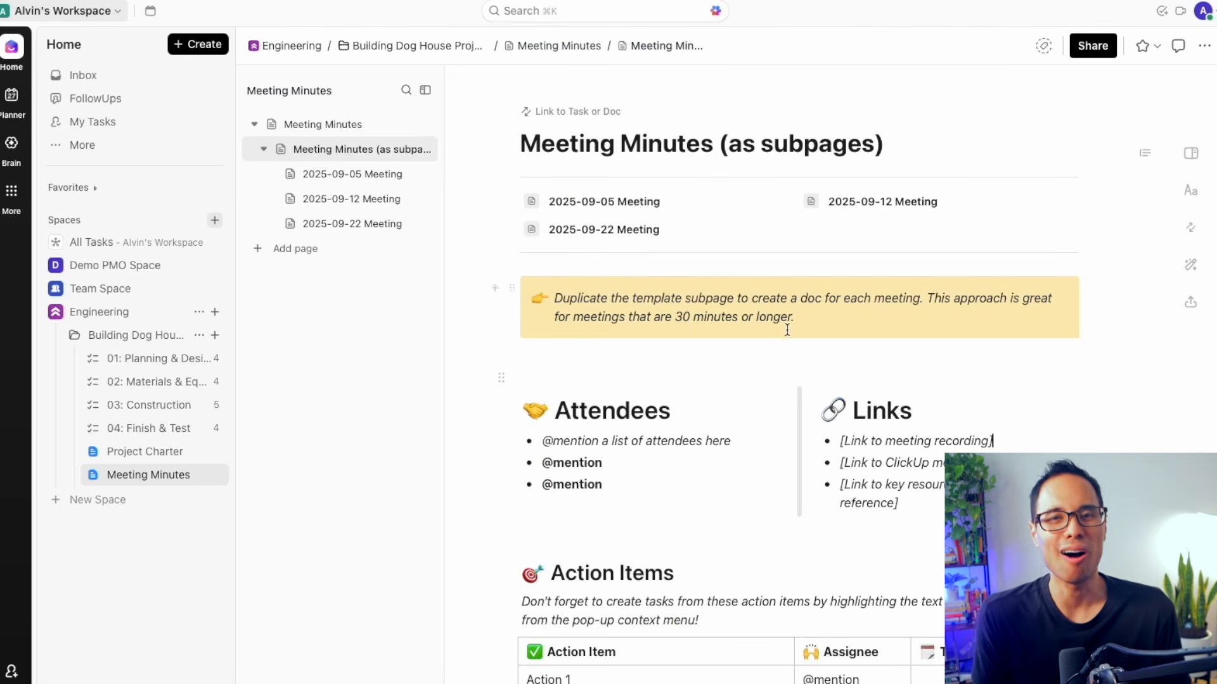
{"action": "scroll", "coordinate": [1182, 262], "scroll_direction": "down", "scroll_amount": 6}
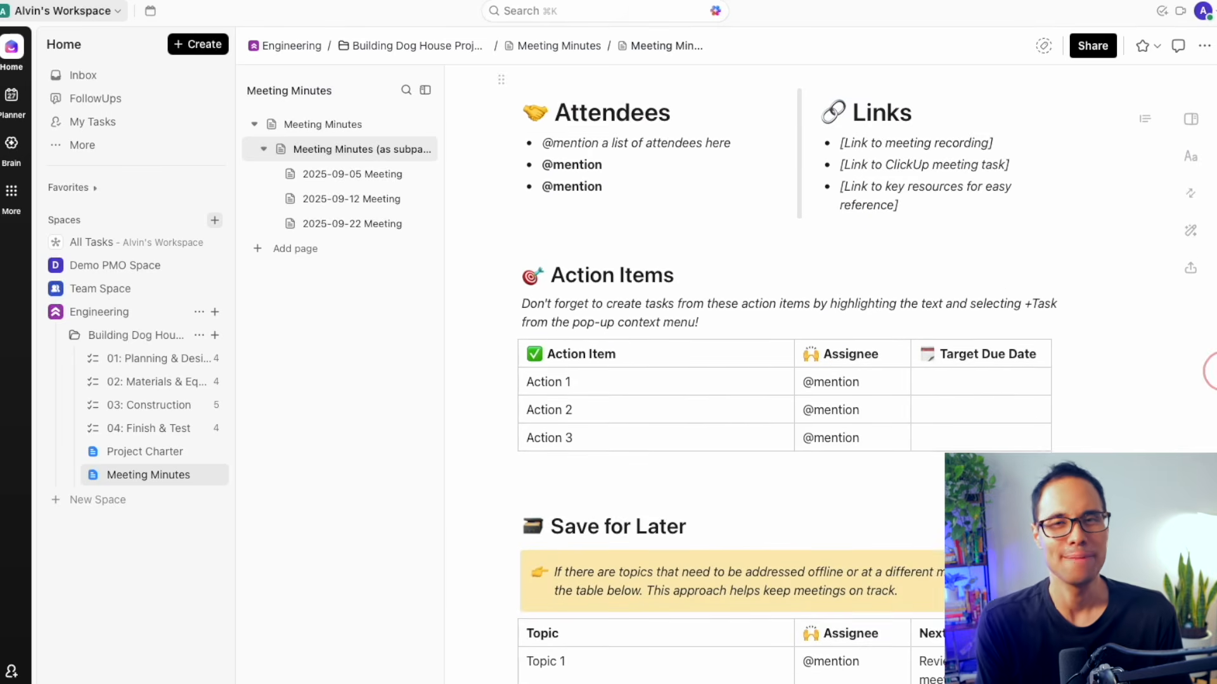
{"action": "scroll", "coordinate": [1182, 262], "scroll_direction": "down", "scroll_amount": 3}
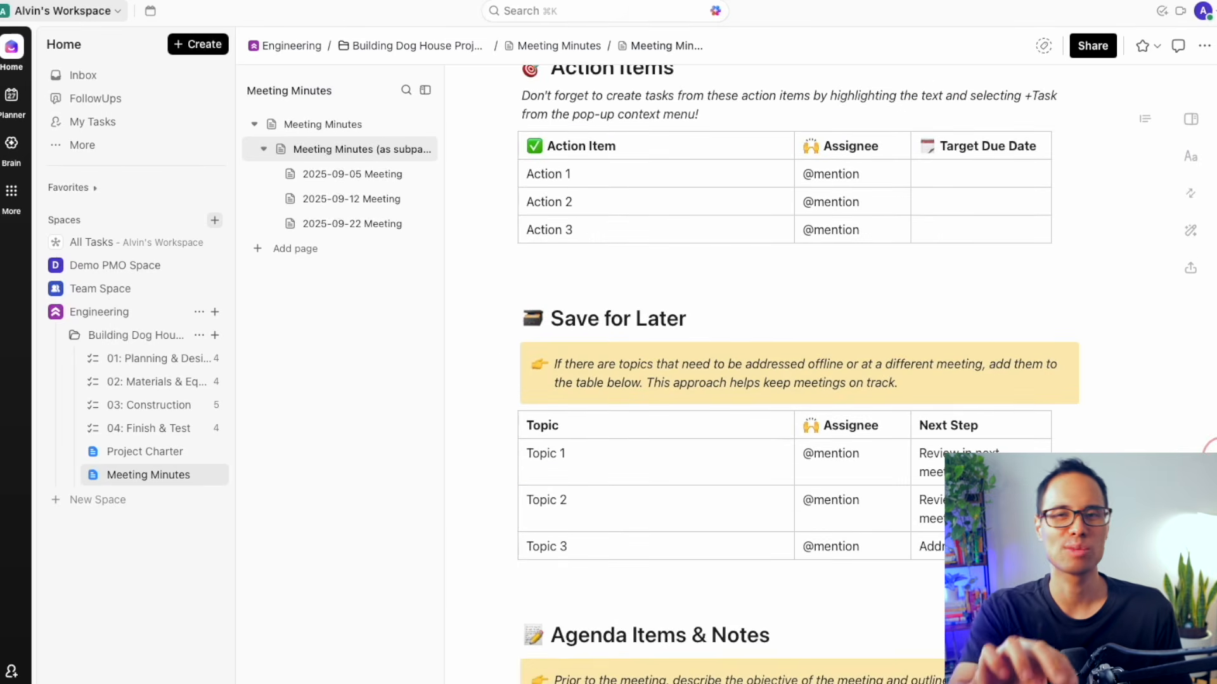
{"action": "scroll", "coordinate": [1182, 262], "scroll_direction": "down", "scroll_amount": 7}
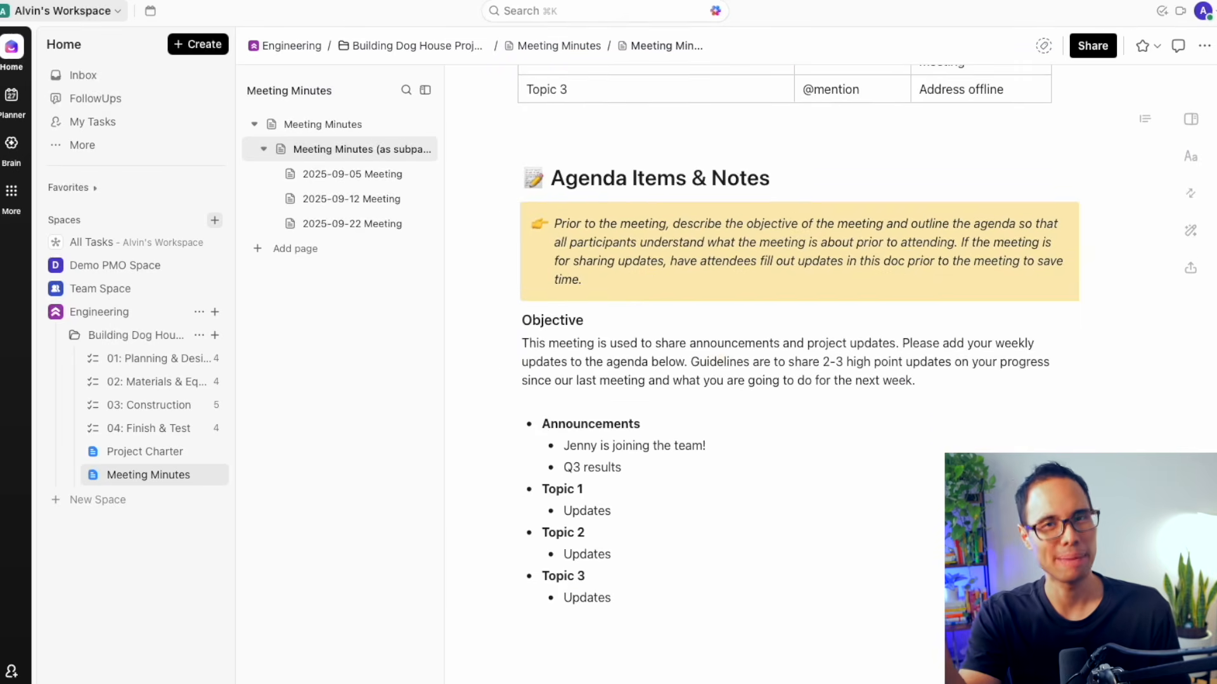
{"action": "scroll", "coordinate": [1212, 260], "scroll_direction": "up", "scroll_amount": 15}
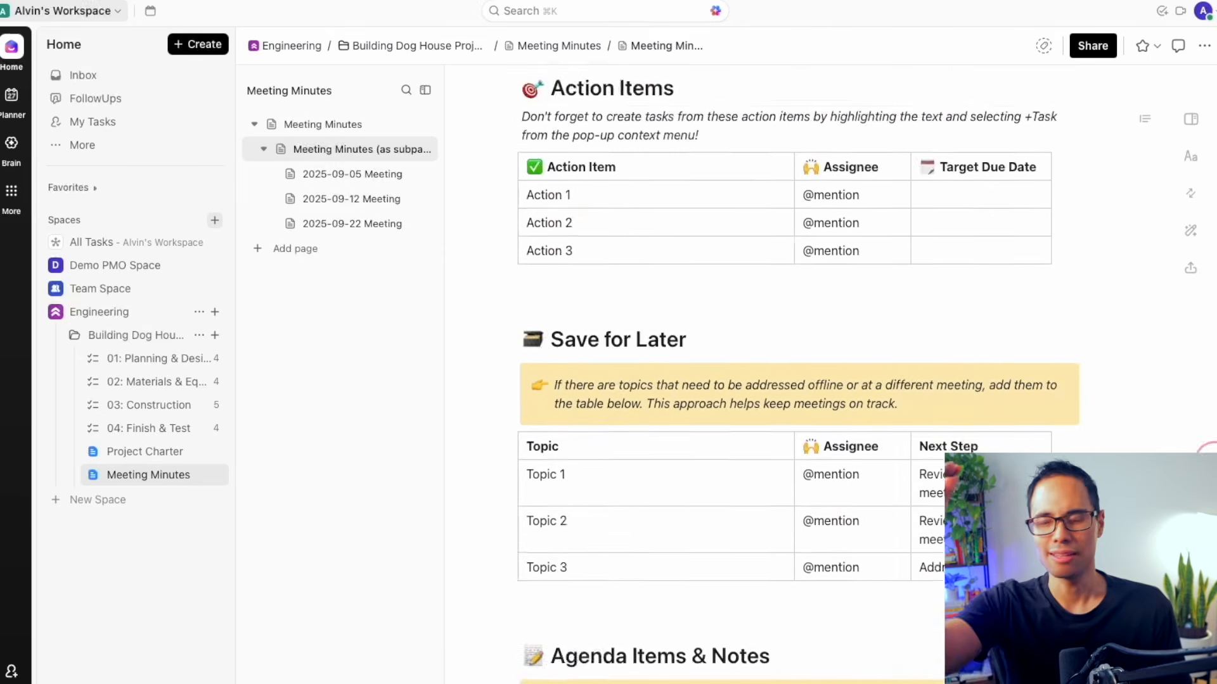
{"action": "left_click", "coordinate": [325, 200]}
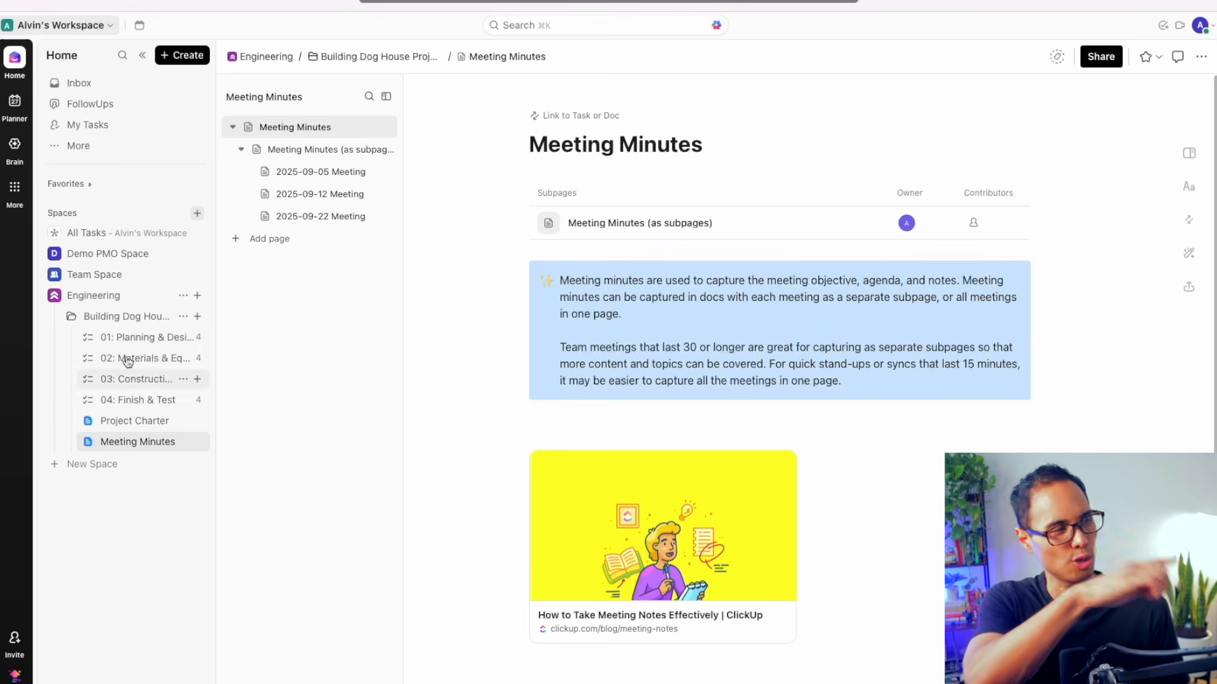
Step: Auto-fit the Building Dog House Project folder's Gantt timeline, and open the Define Requirements task to examine its details
{"action": "left_click", "coordinate": [123, 322]}
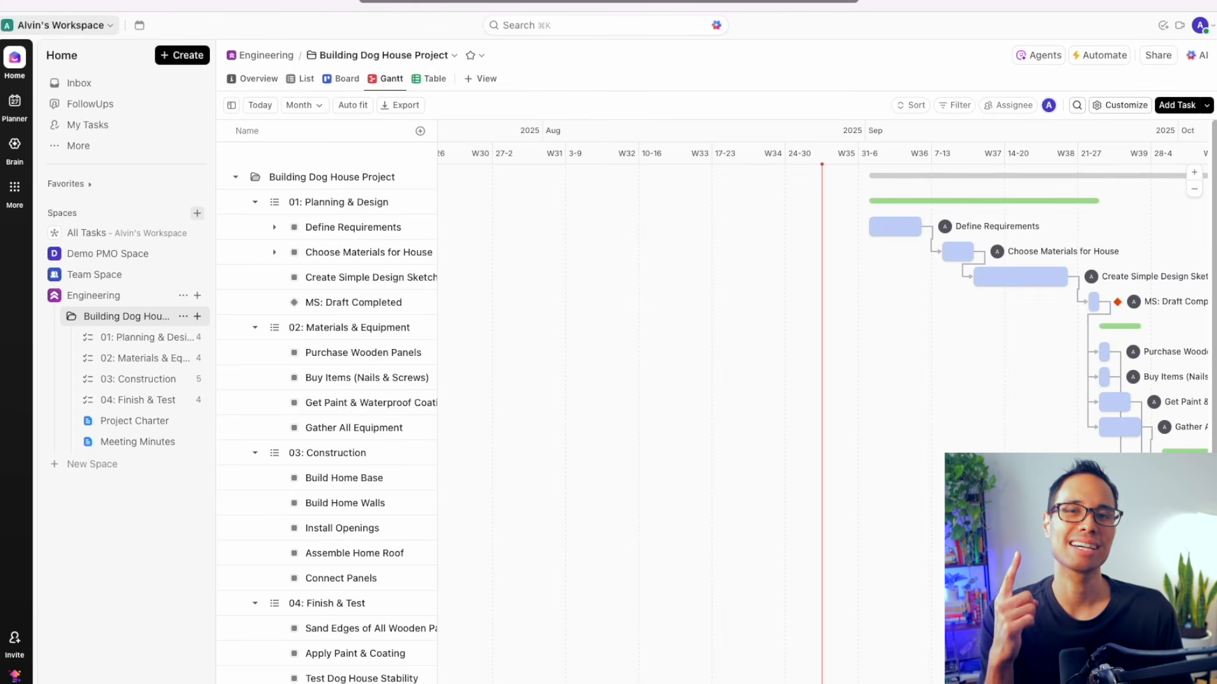
{"action": "left_click", "coordinate": [350, 110]}
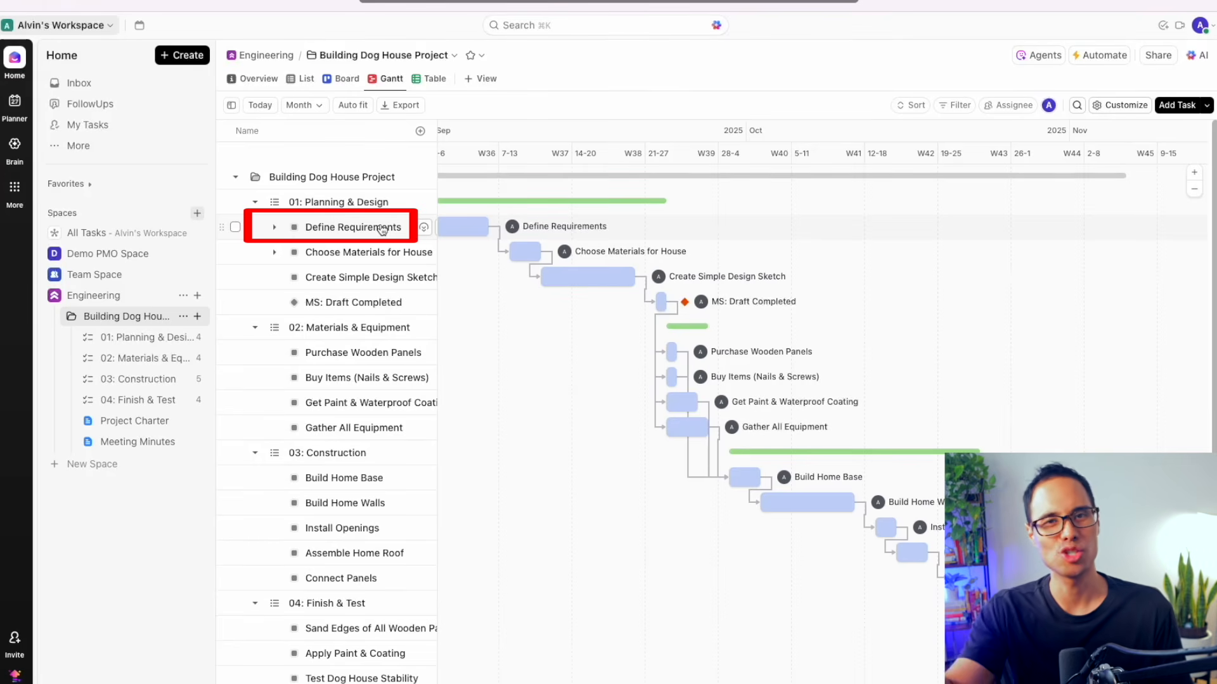
{"action": "left_click", "coordinate": [333, 233]}
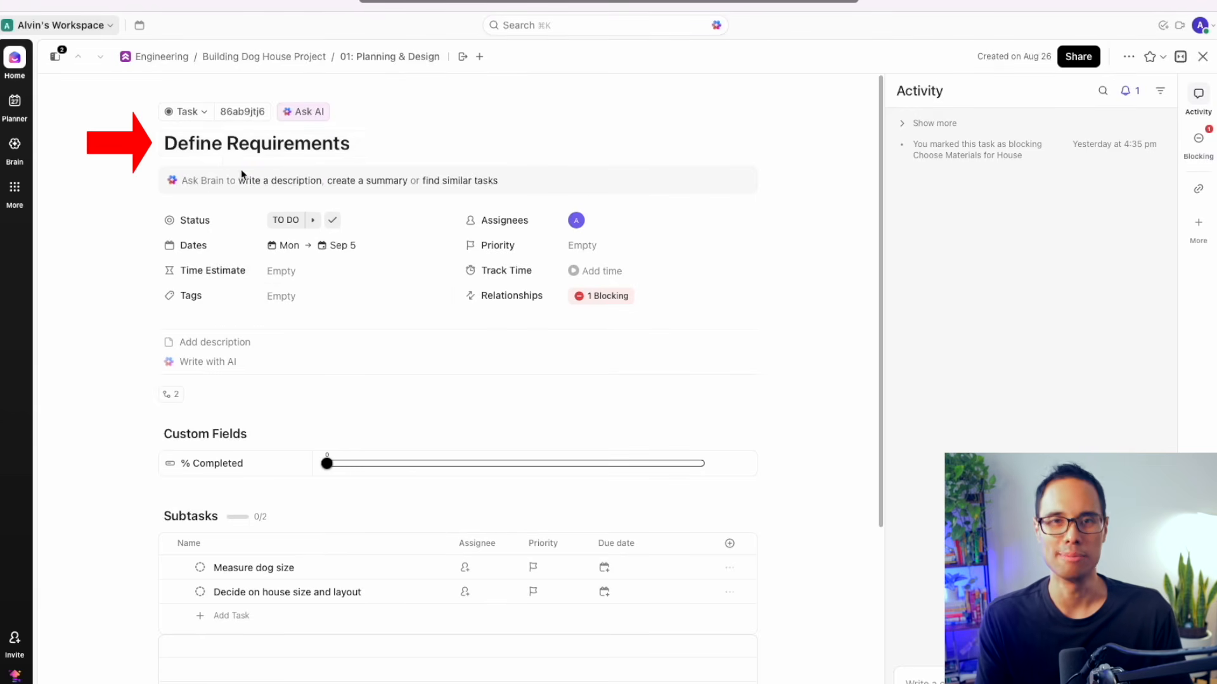
{"action": "left_click", "coordinate": [294, 143]}
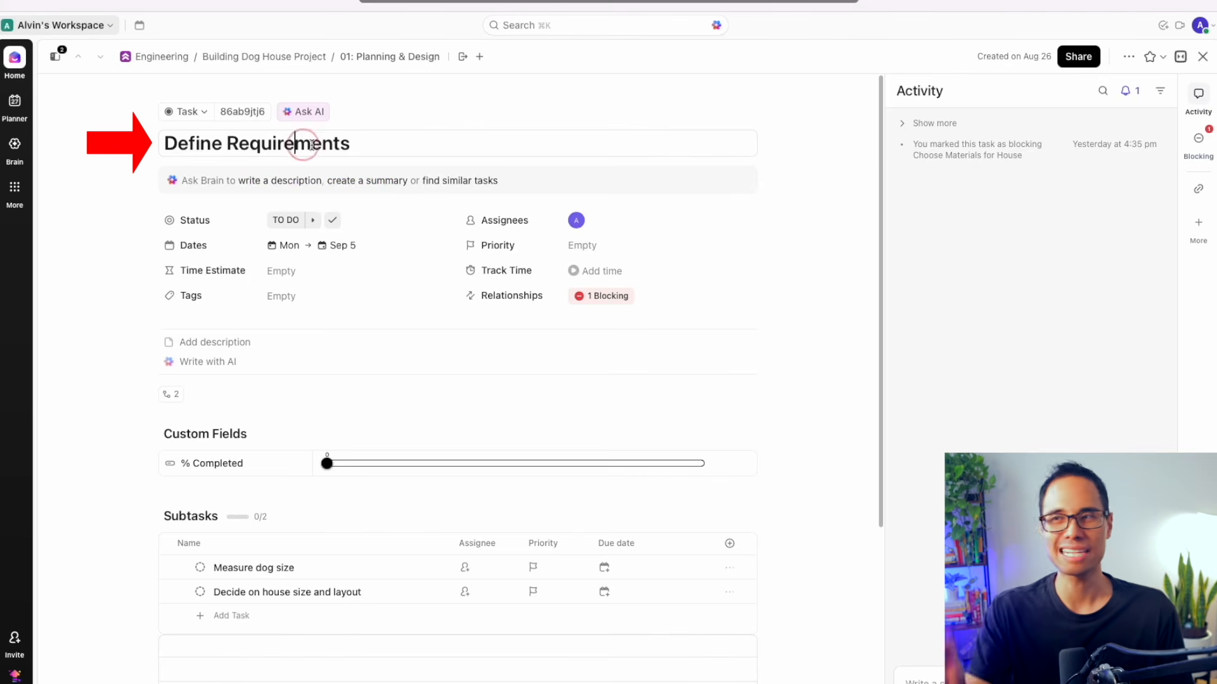
{"action": "left_click_drag", "start_coordinate": [179, 143], "coordinate": [391, 143]}
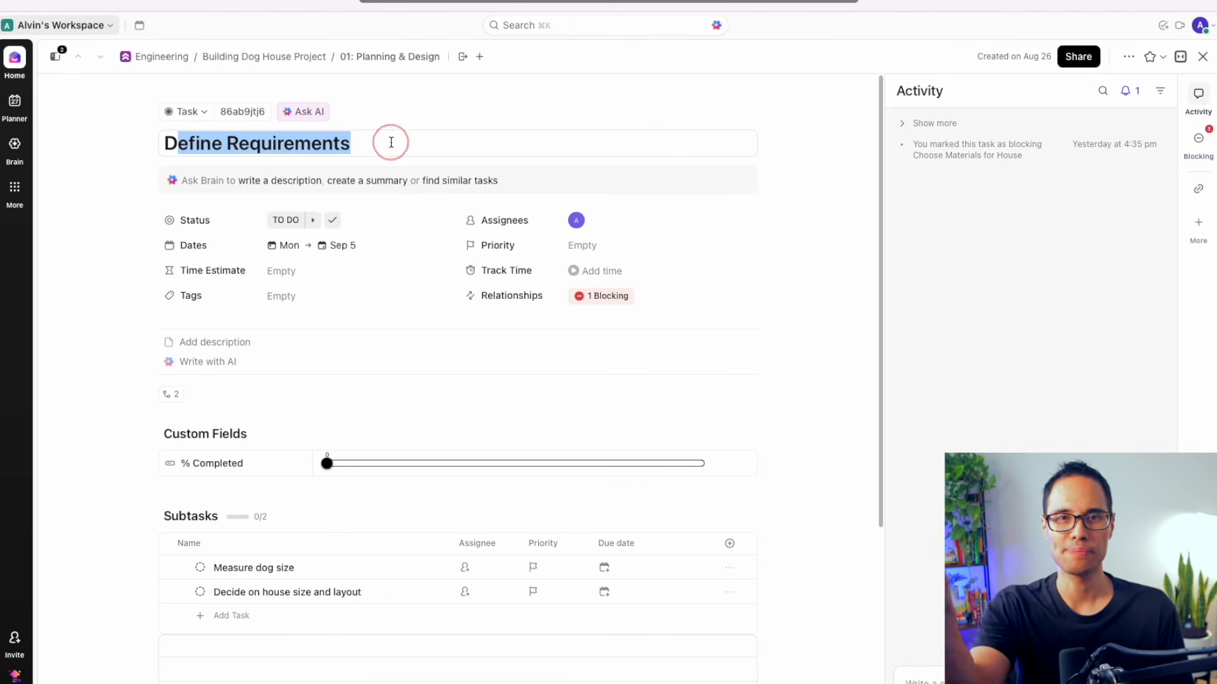
{"action": "left_click", "coordinate": [116, 222]}
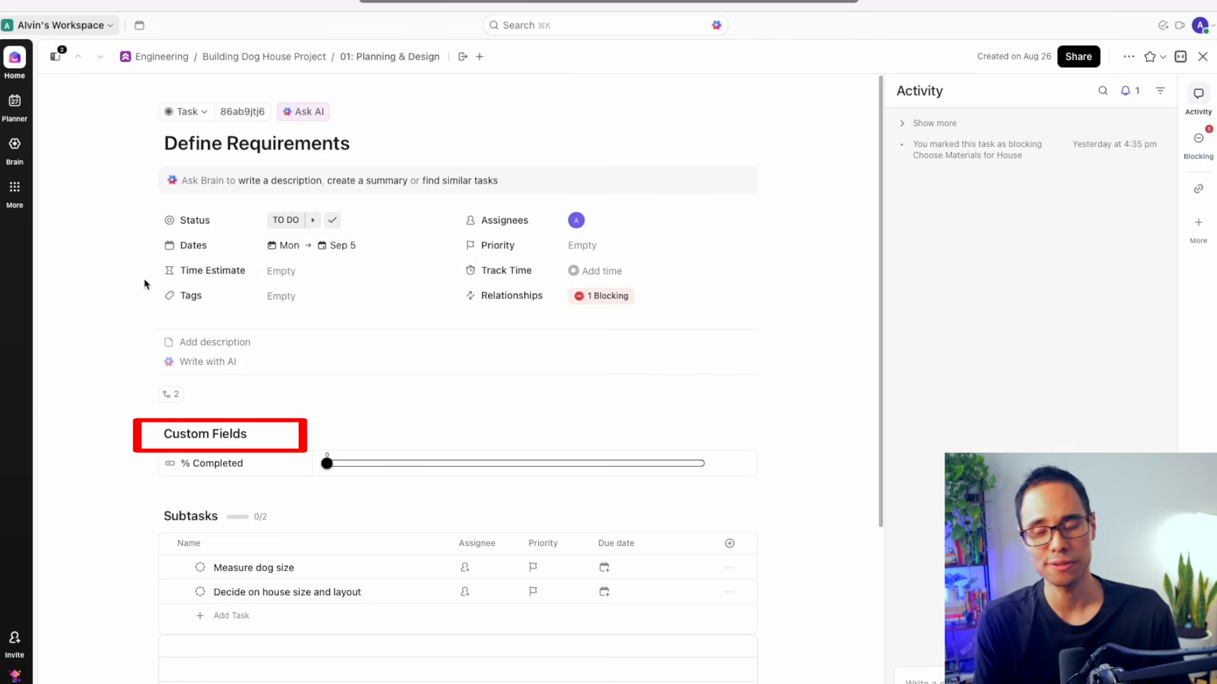
Step: Set the Define Requirements task's % Completed field to 50 and change its status to In Progress
{"action": "left_click", "coordinate": [118, 233]}
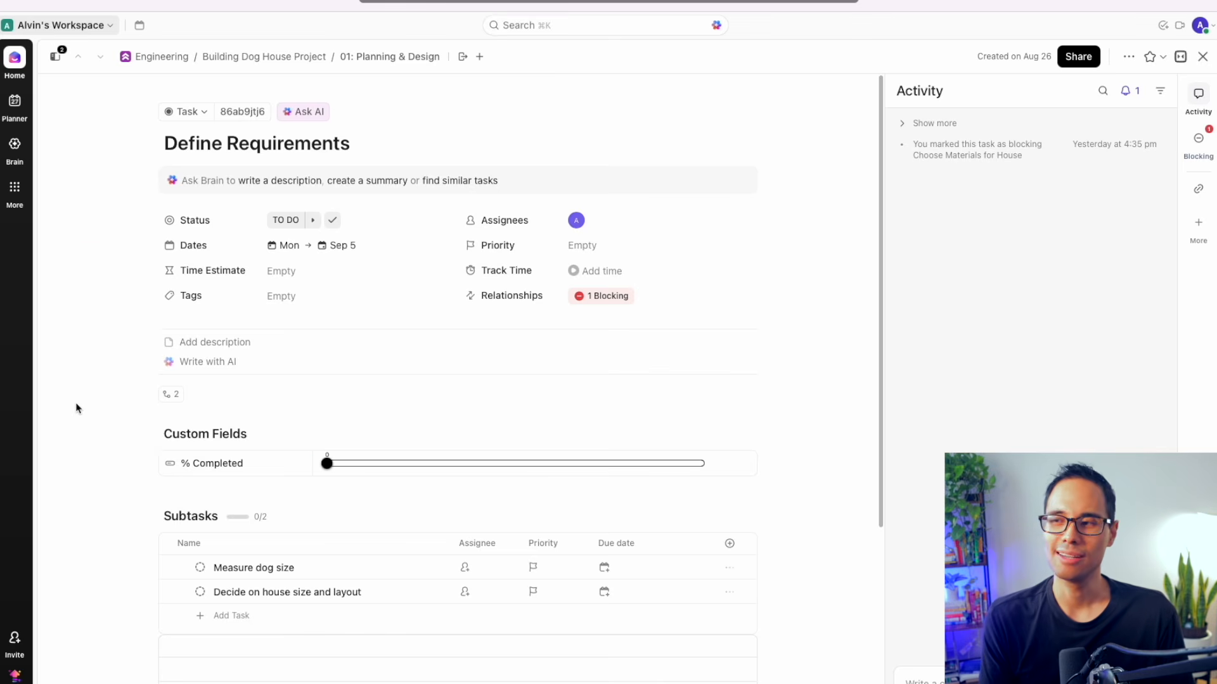
{"action": "scroll", "coordinate": [76, 408], "scroll_direction": "down", "scroll_amount": 5}
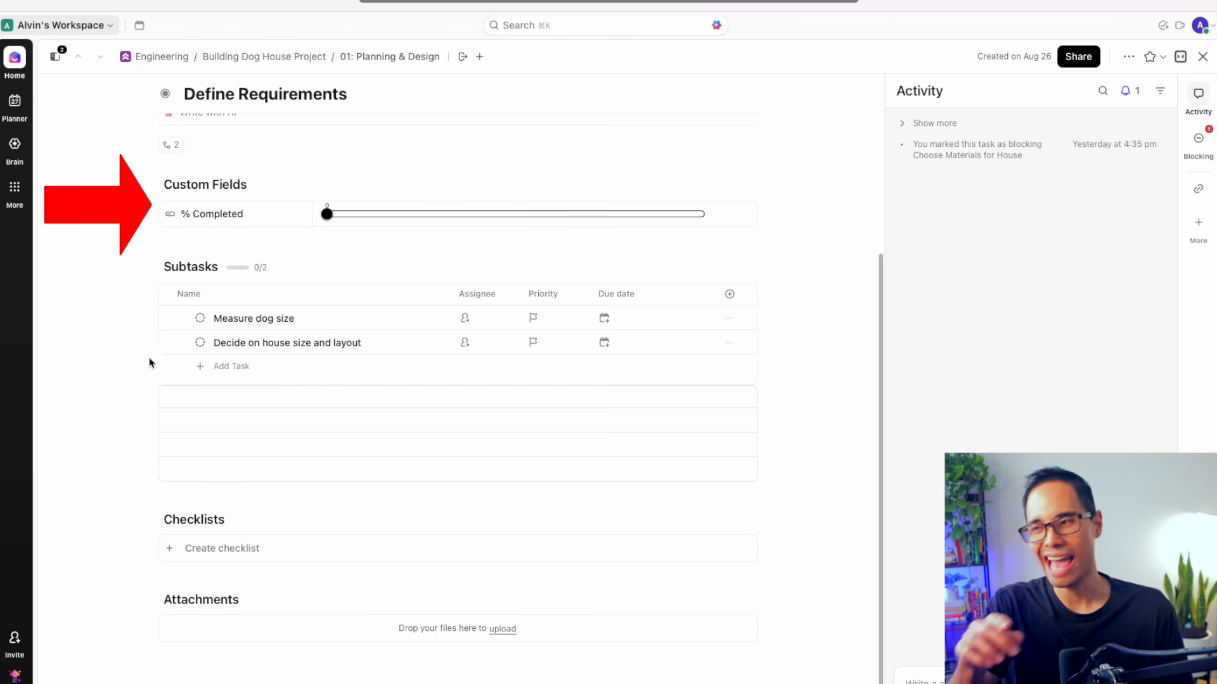
{"action": "scroll", "coordinate": [135, 310], "scroll_direction": "up", "scroll_amount": 4}
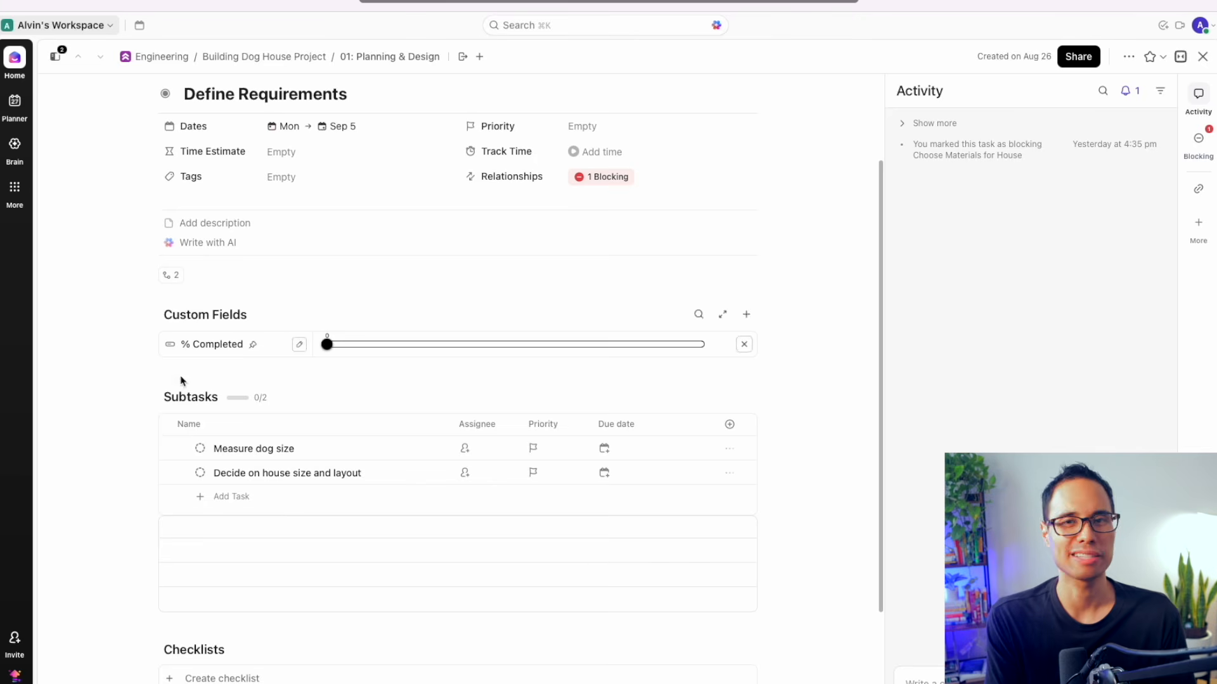
{"action": "scroll", "coordinate": [183, 384], "scroll_direction": "up", "scroll_amount": 1}
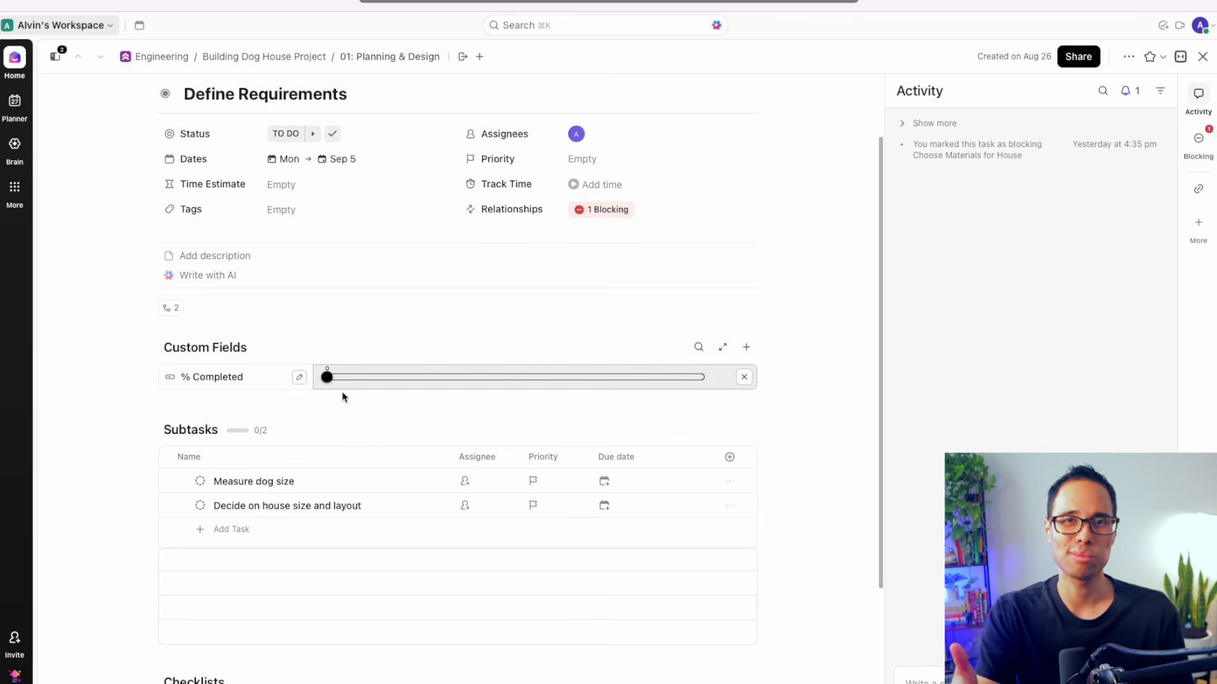
{"action": "scroll", "coordinate": [344, 398], "scroll_direction": "up", "scroll_amount": 3}
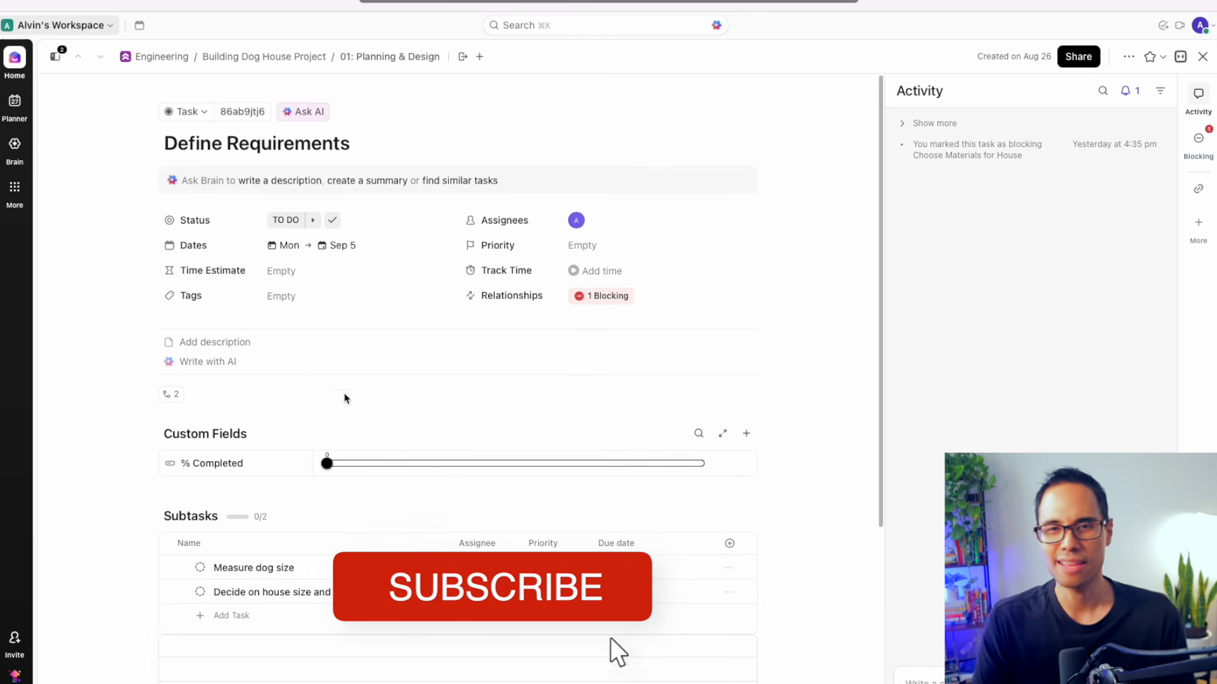
{"action": "left_click_drag", "start_coordinate": [341, 475], "coordinate": [513, 474]}
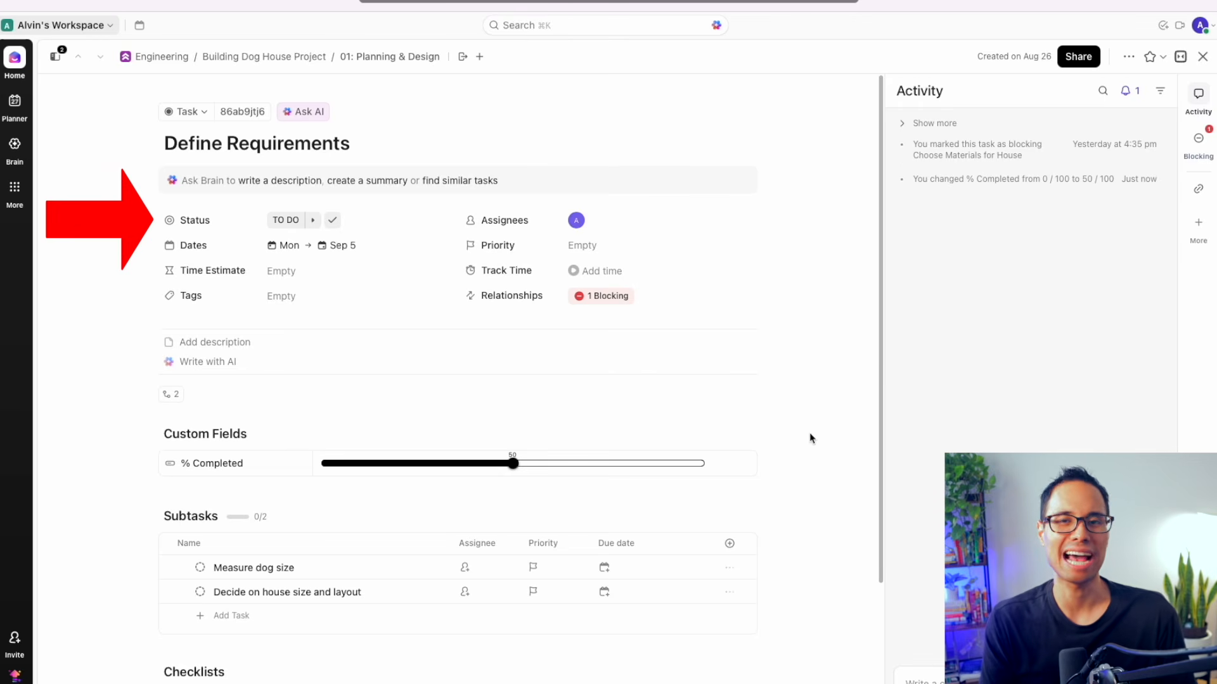
{"action": "left_click", "coordinate": [313, 223]}
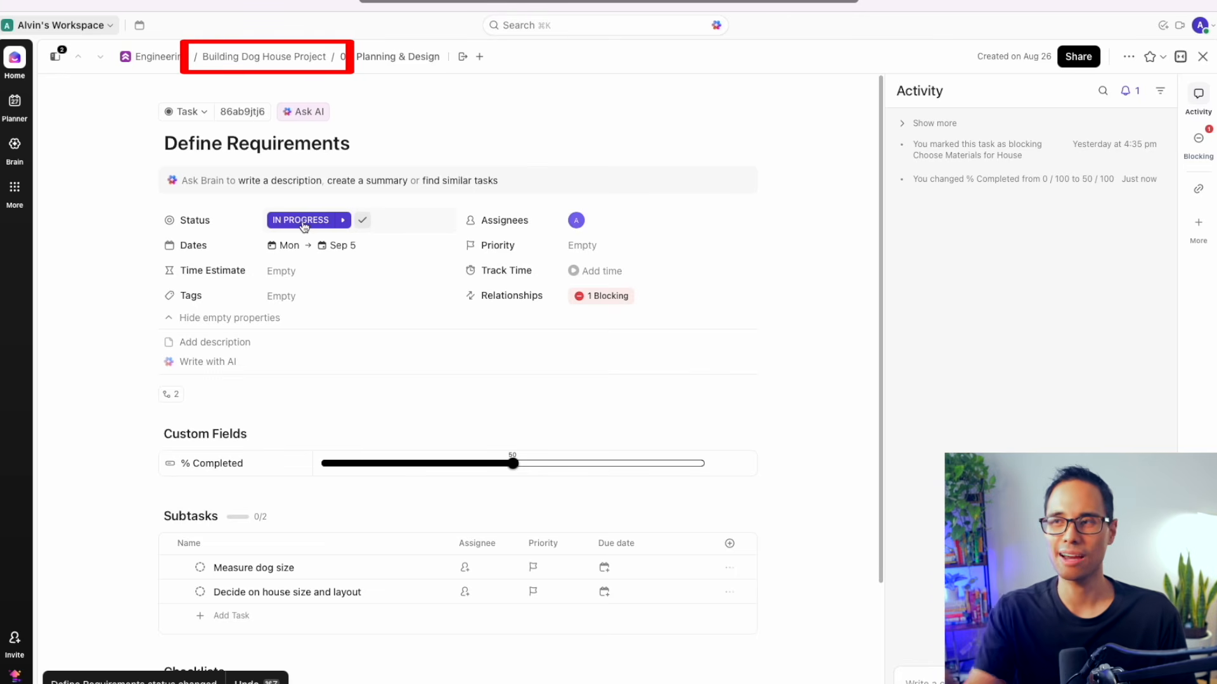
Step: View the Building Dog House Project folder's Gantt chart and expand the subtasks of Define Requirements
{"action": "left_click", "coordinate": [247, 56]}
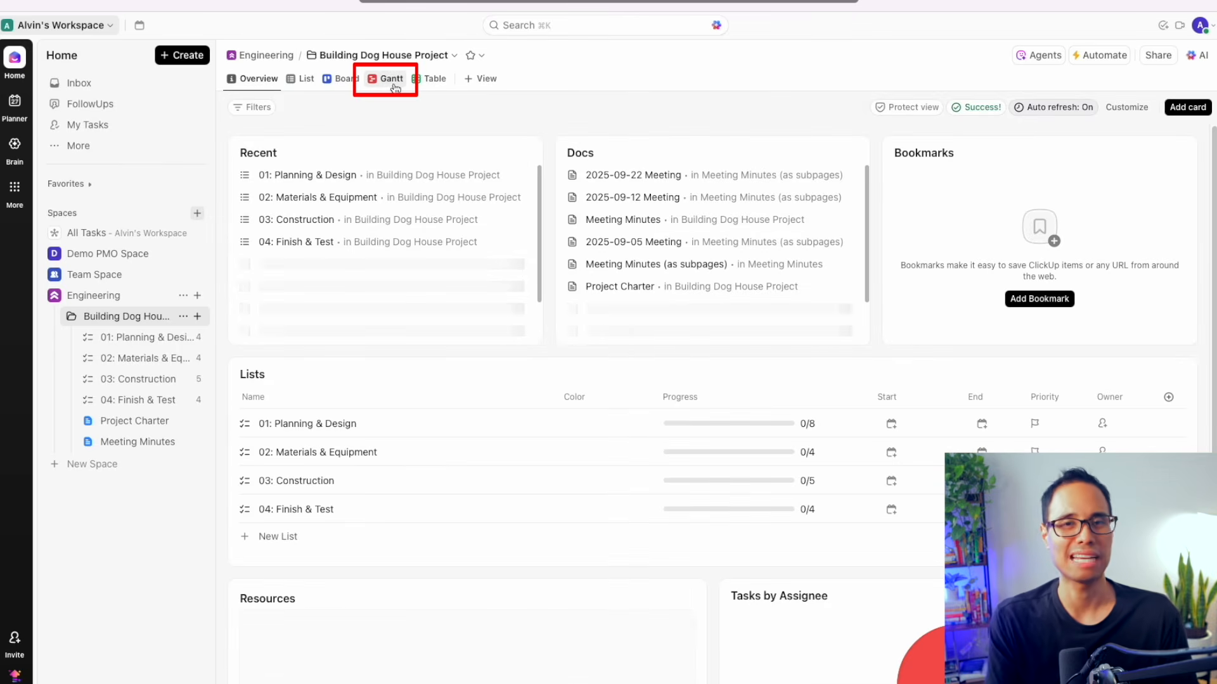
{"action": "left_click", "coordinate": [391, 79]}
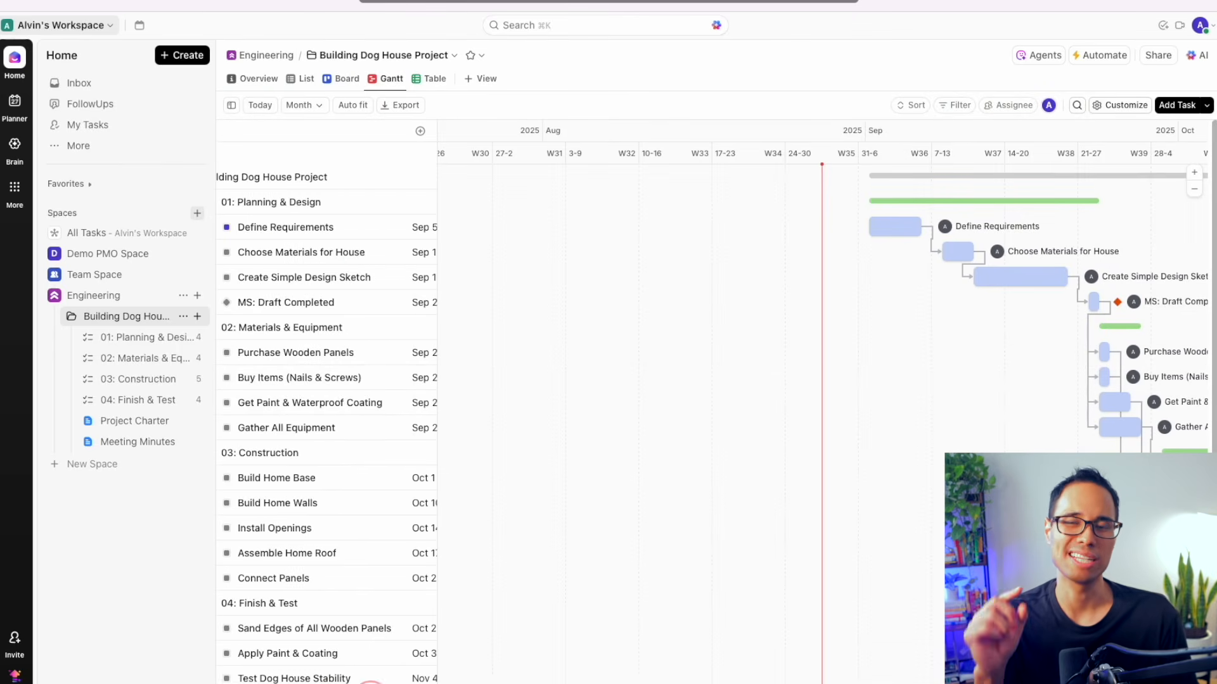
{"action": "left_click_drag", "start_coordinate": [795, 683], "coordinate": [859, 683]}
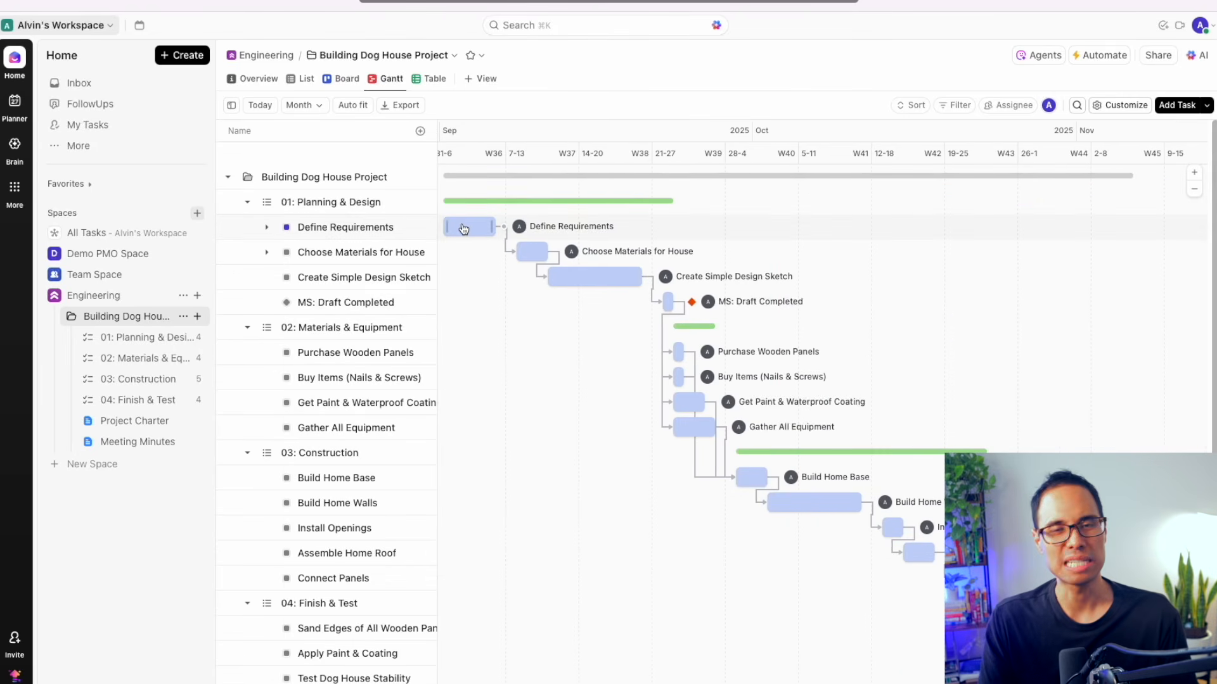
{"action": "mouse_move", "coordinate": [465, 230]}
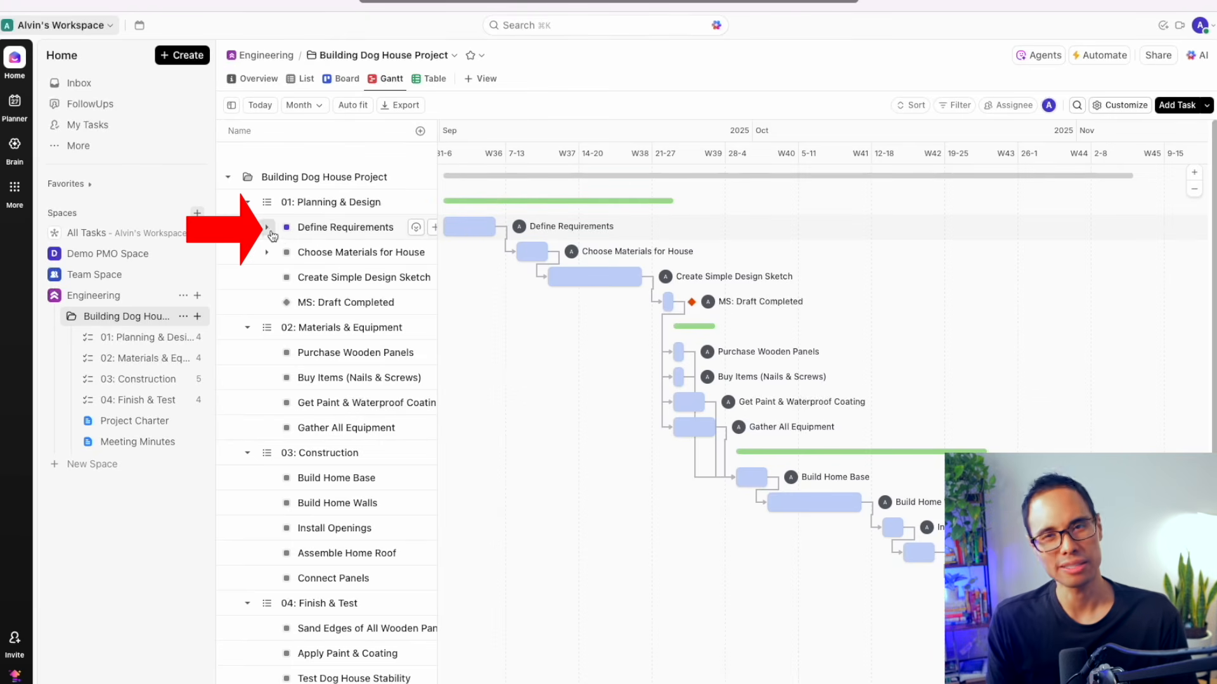
{"action": "left_click", "coordinate": [266, 228]}
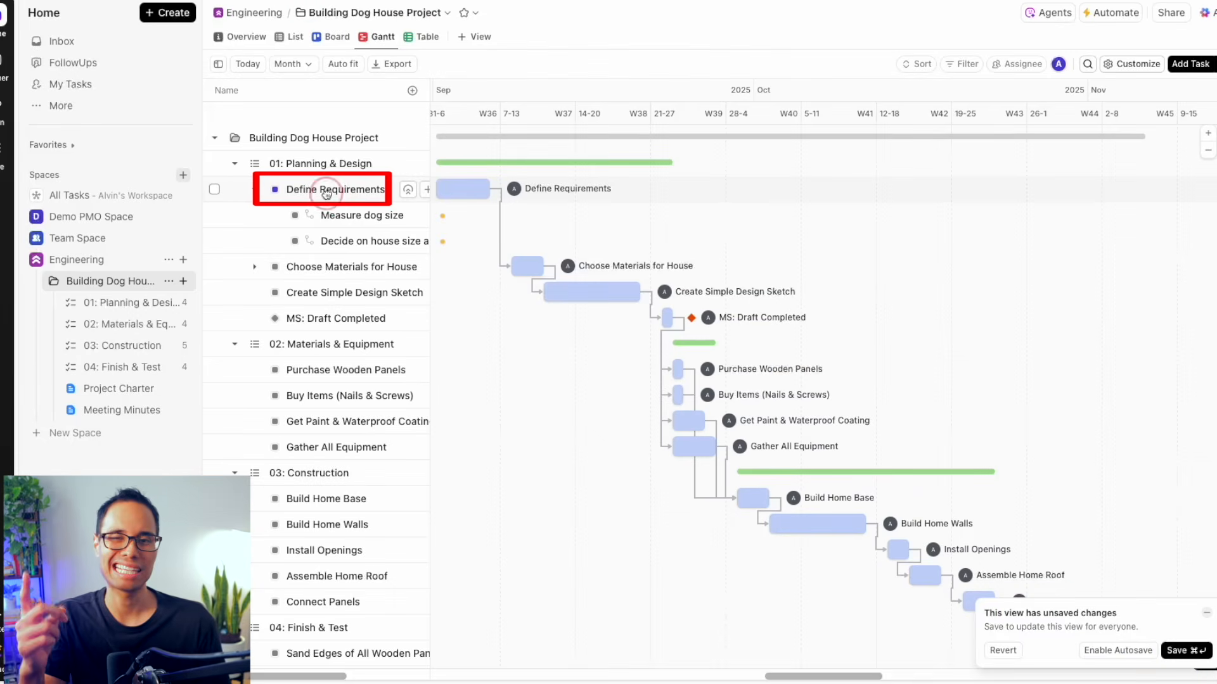
Step: Post the comment "Completed obtaining all requirements to create the dog house." on the Define Requirements task
{"action": "left_click", "coordinate": [327, 198]}
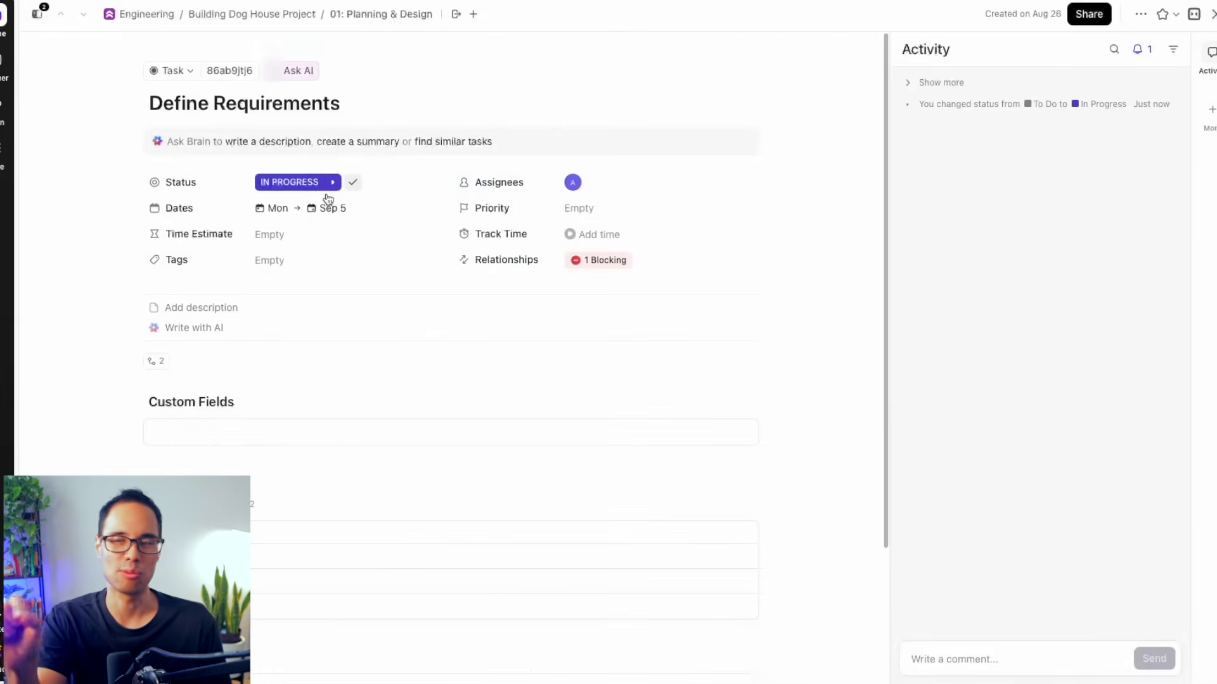
{"action": "scroll", "coordinate": [751, 412], "scroll_direction": "down", "scroll_amount": 1}
{"action": "scroll", "coordinate": [754, 419], "scroll_direction": "up", "scroll_amount": 1}
{"action": "left_click", "coordinate": [984, 658]}
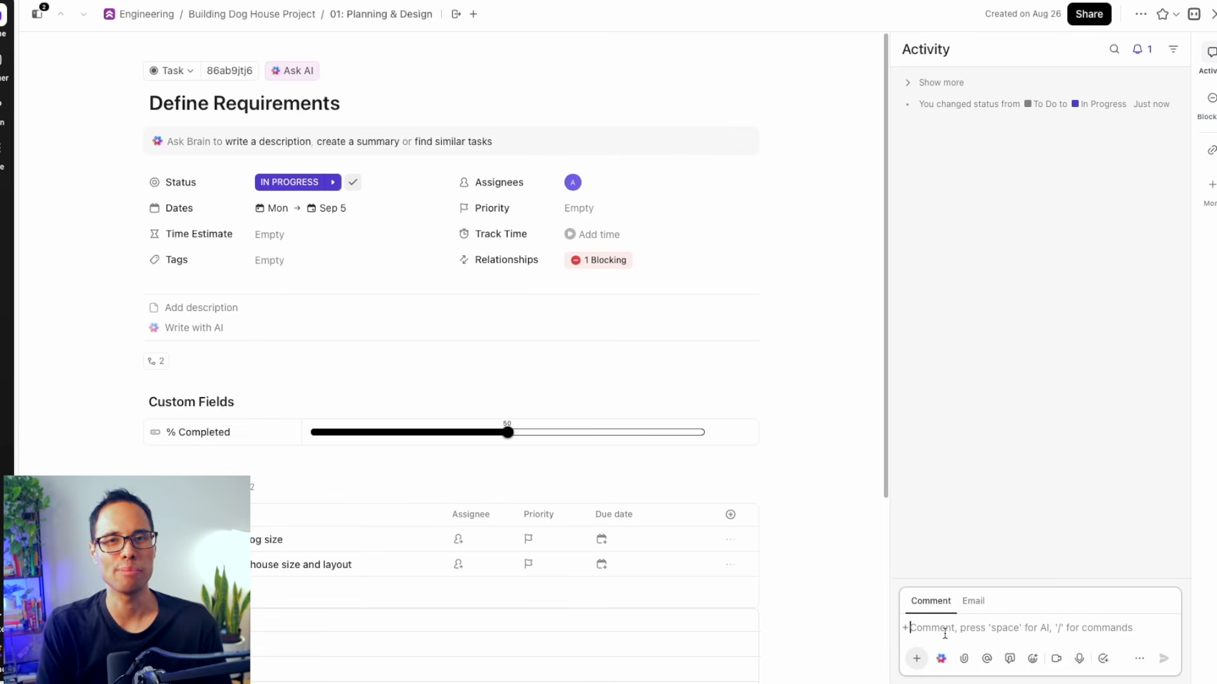
{"action": "type", "text": "Com"}
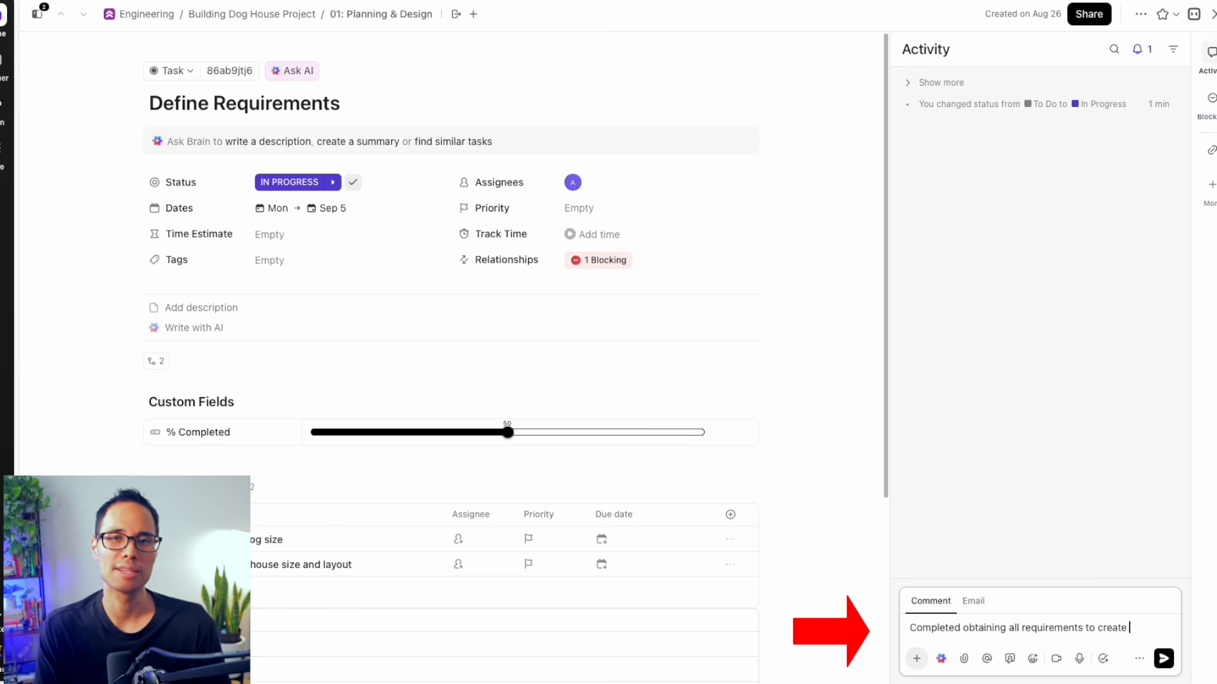
{"action": "type", "text": "the dog house."}
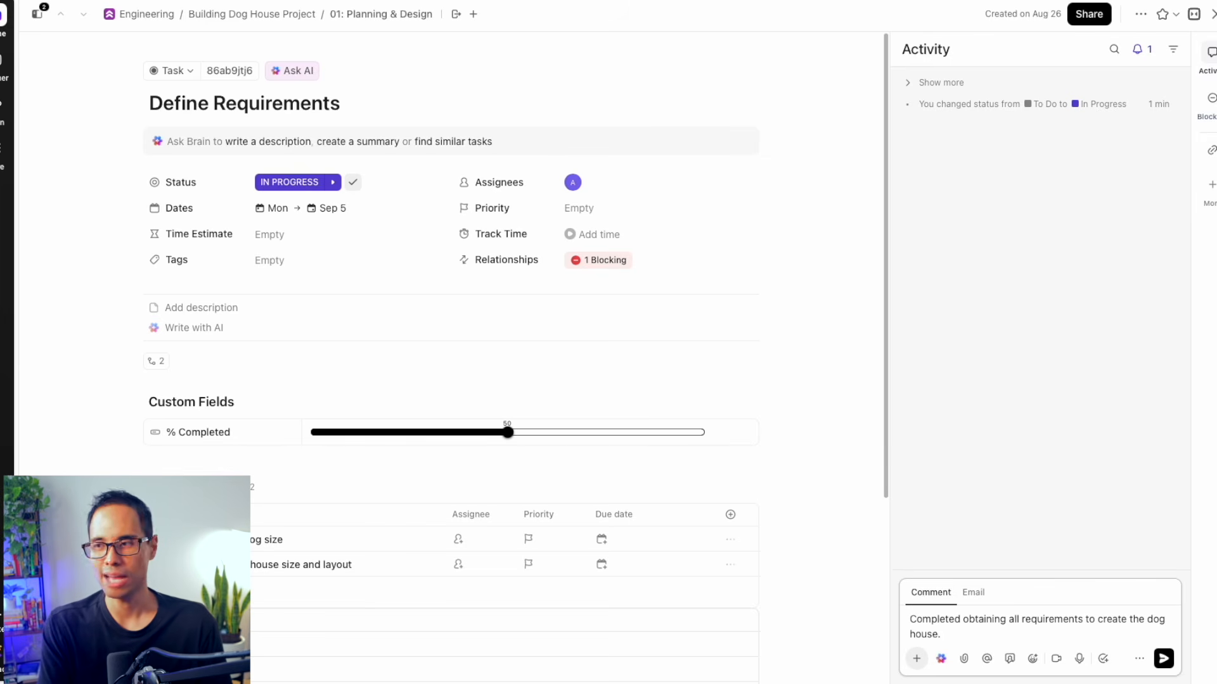
{"action": "key", "text": "Return"}
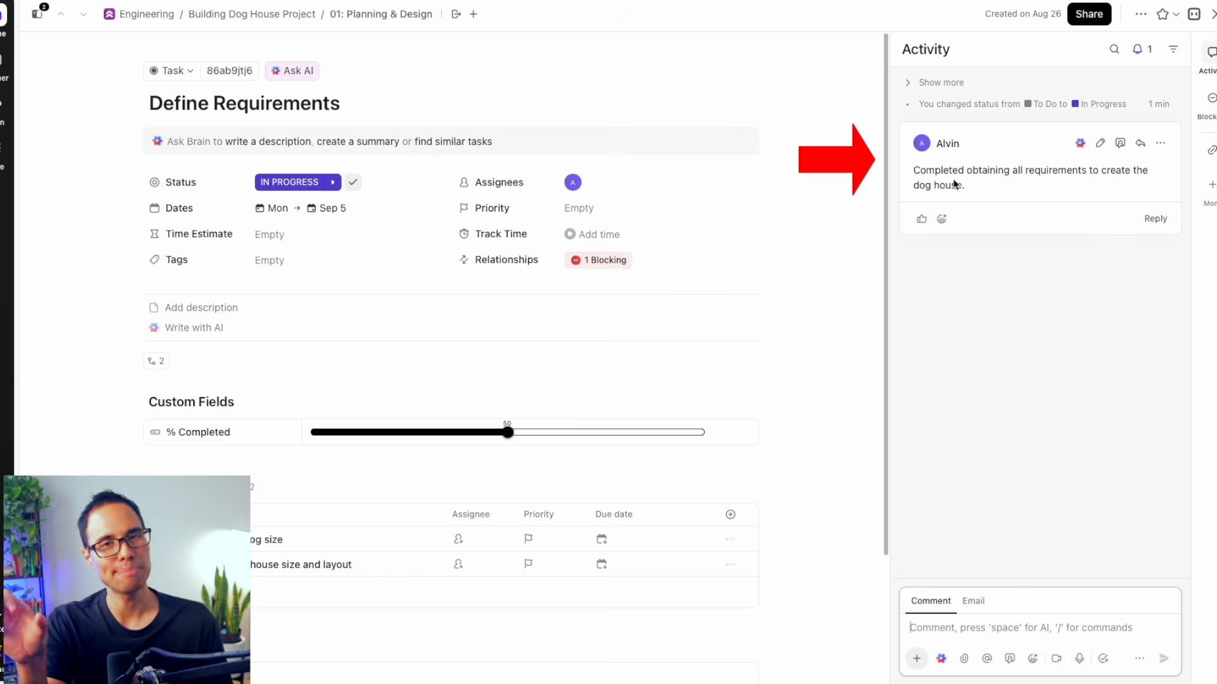
{"action": "left_click_drag", "start_coordinate": [926, 170], "coordinate": [1019, 187]}
{"action": "left_click", "coordinate": [1020, 186]}
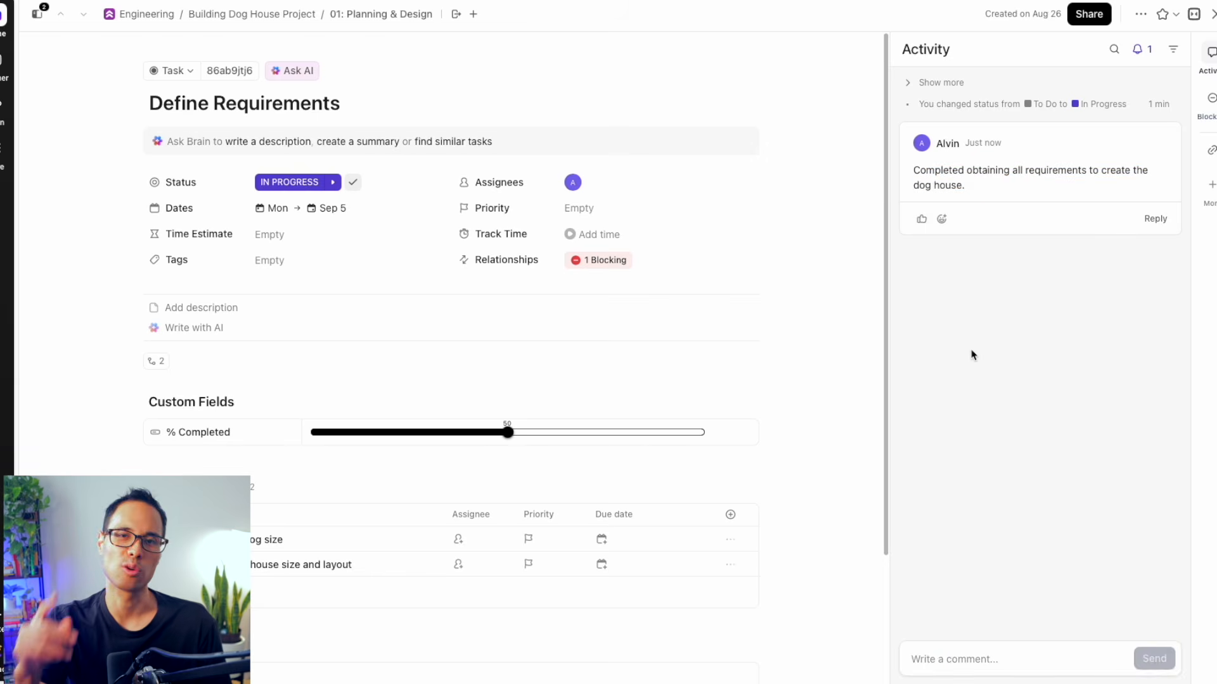
Step: Go to the 01: Planning & Design list and check the Comments column for Define Requirements
{"action": "left_click", "coordinate": [224, 18]}
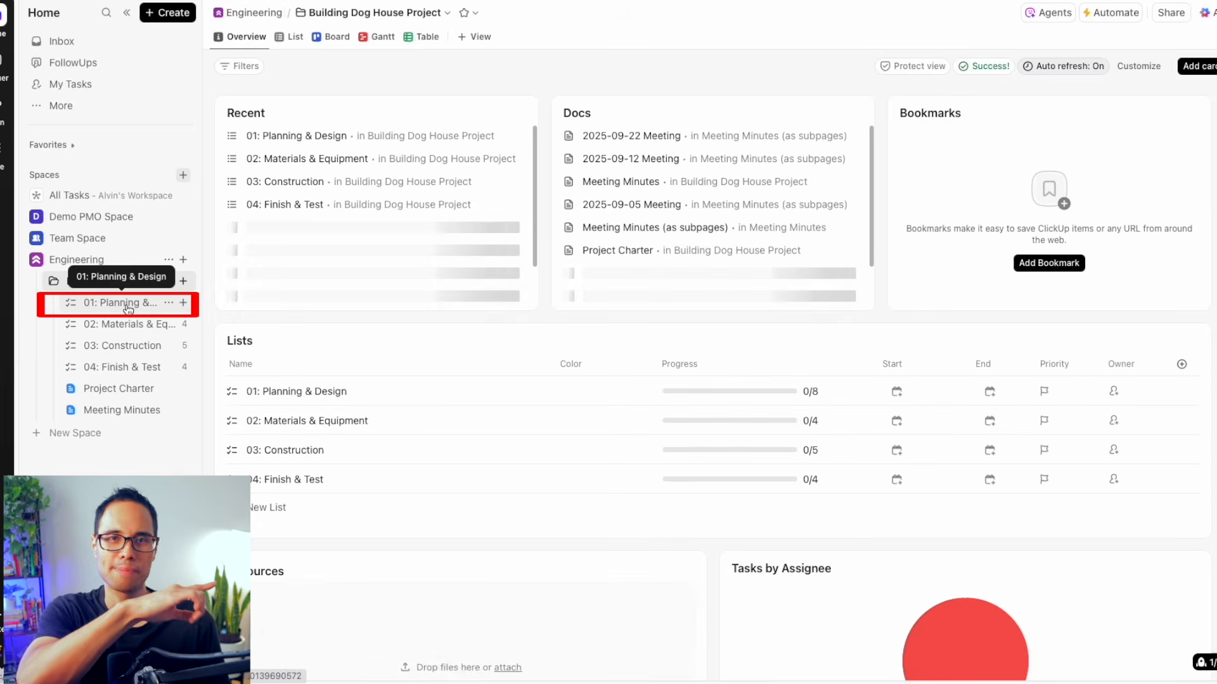
{"action": "left_click", "coordinate": [106, 304]}
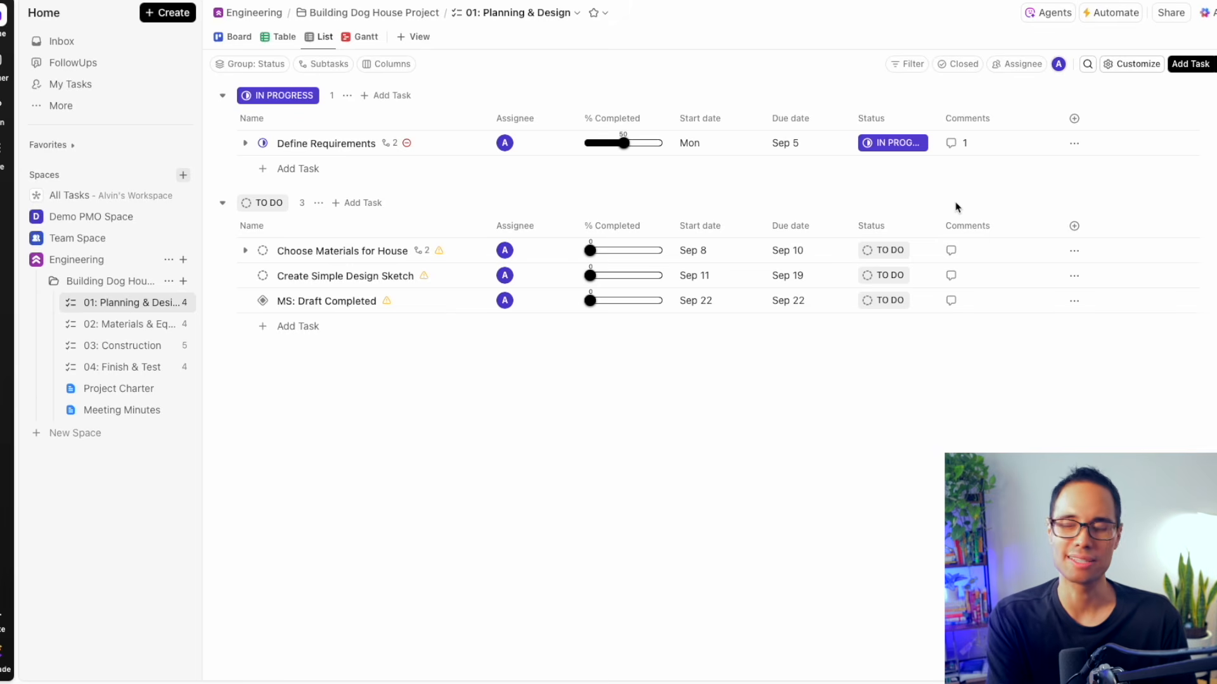
{"action": "left_click", "coordinate": [966, 144]}
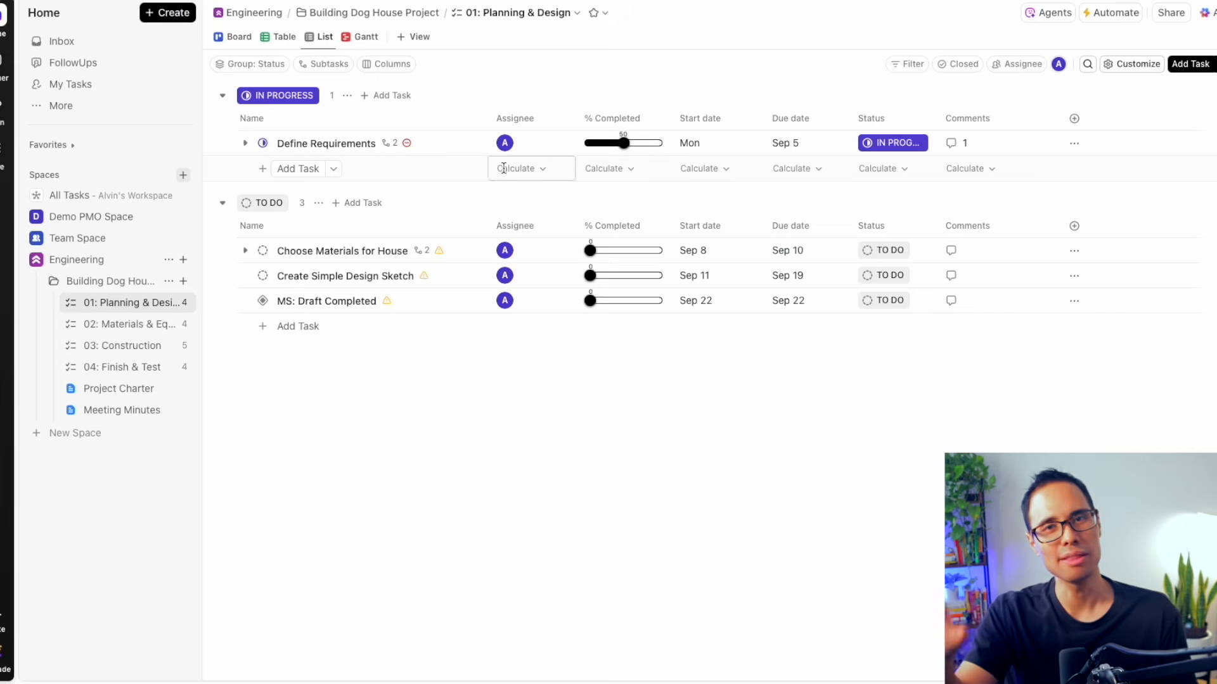
Step: Move Define Requirements to Complete in the 01: Planning & Design board view, resolving both of its open subtasks
{"action": "left_click", "coordinate": [239, 38]}
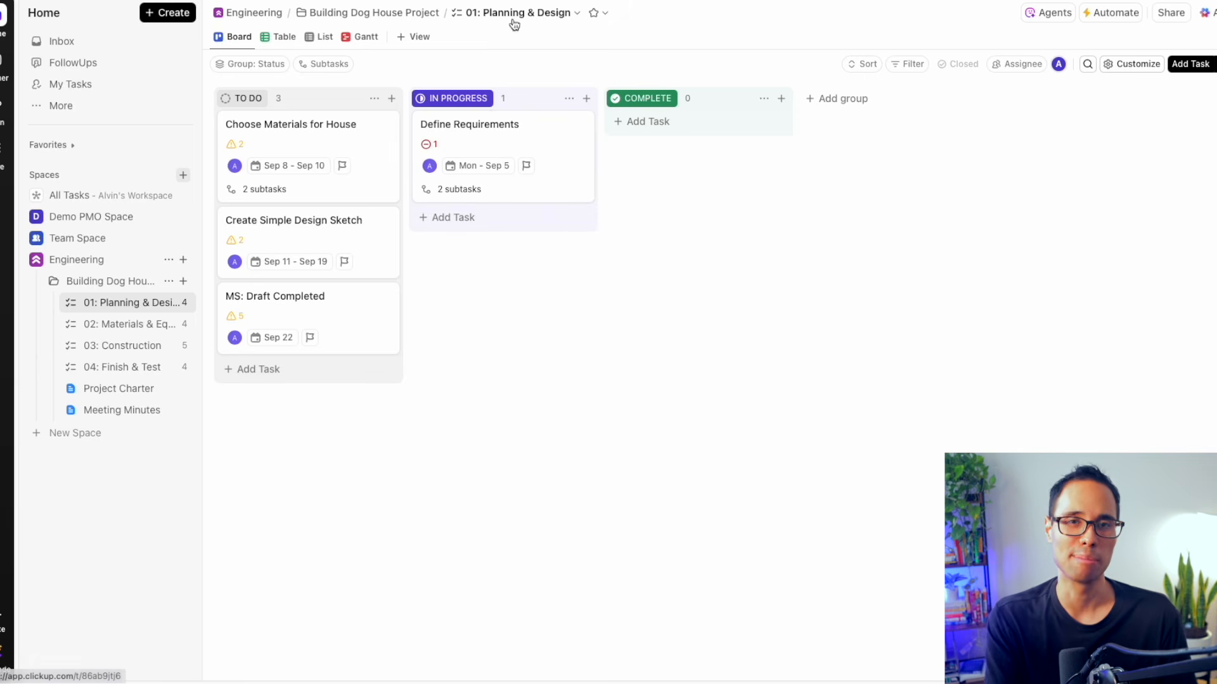
{"action": "left_click", "coordinate": [517, 54]}
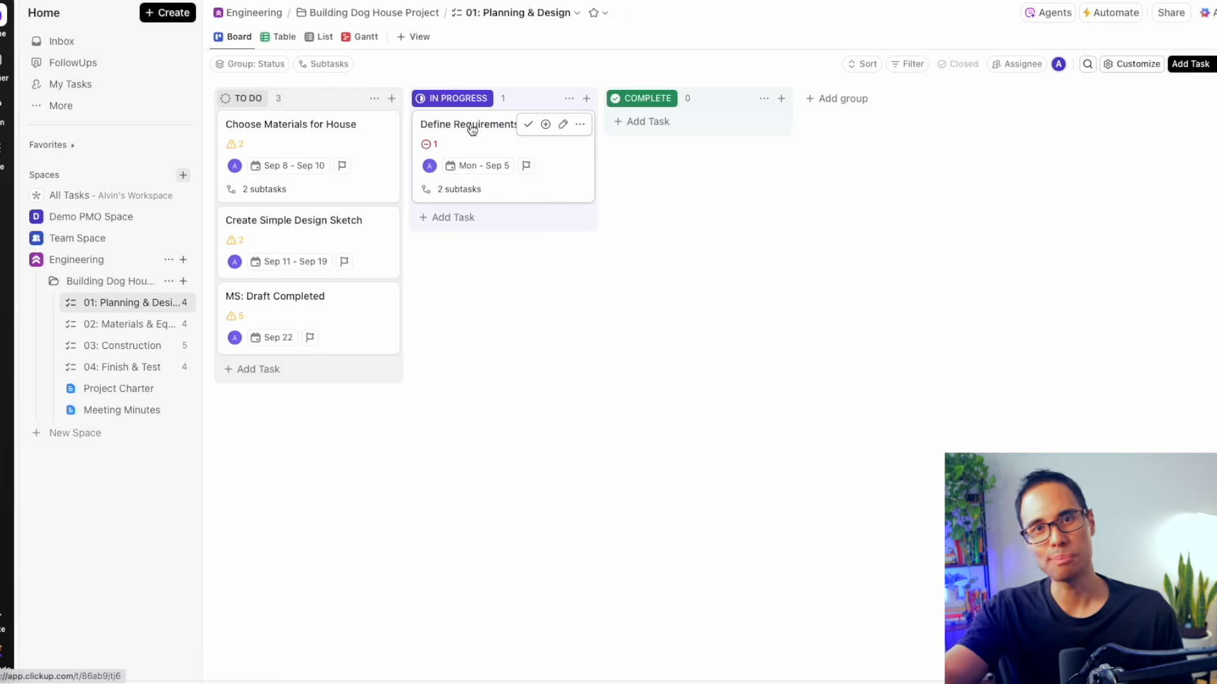
{"action": "left_click_drag", "start_coordinate": [472, 130], "coordinate": [672, 124]}
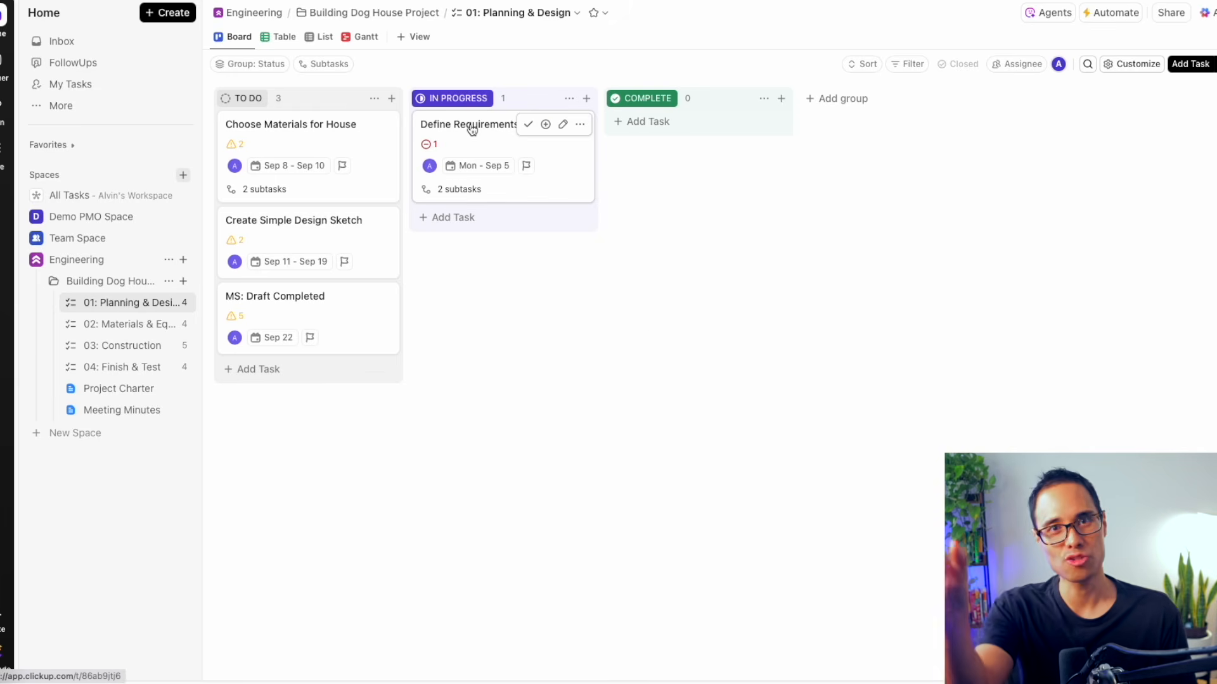
{"action": "left_click_drag", "start_coordinate": [477, 138], "coordinate": [698, 127]}
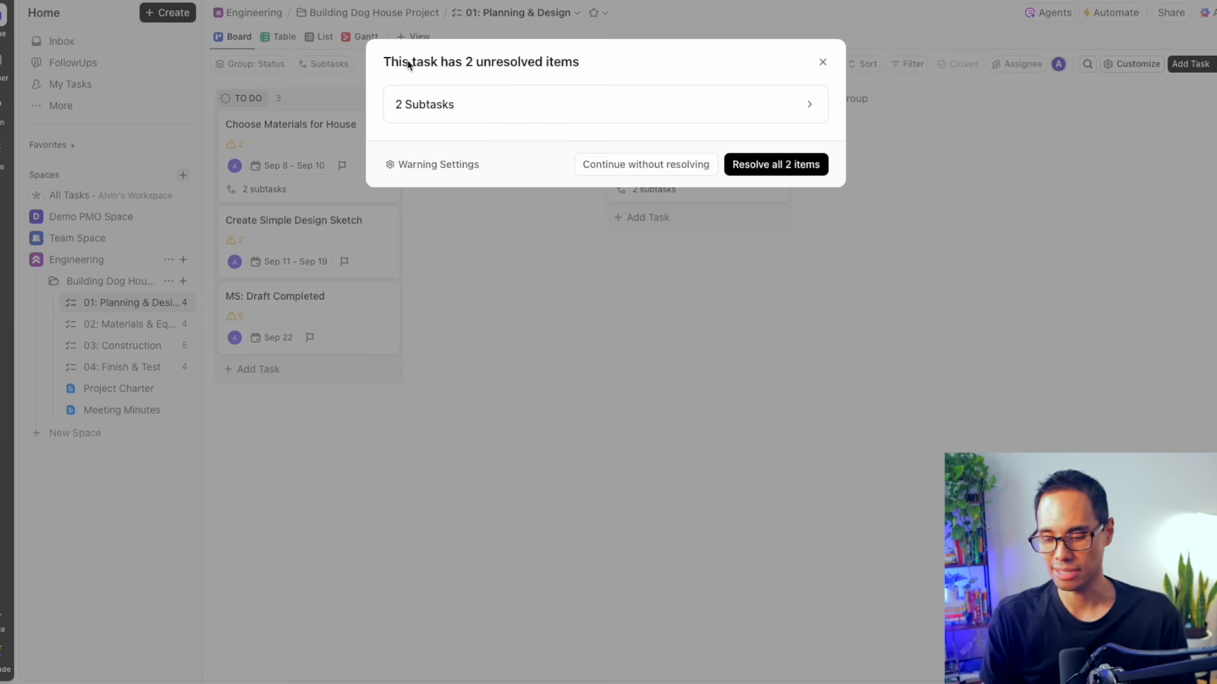
{"action": "left_click_drag", "start_coordinate": [401, 63], "coordinate": [557, 60]}
{"action": "left_click", "coordinate": [561, 67]}
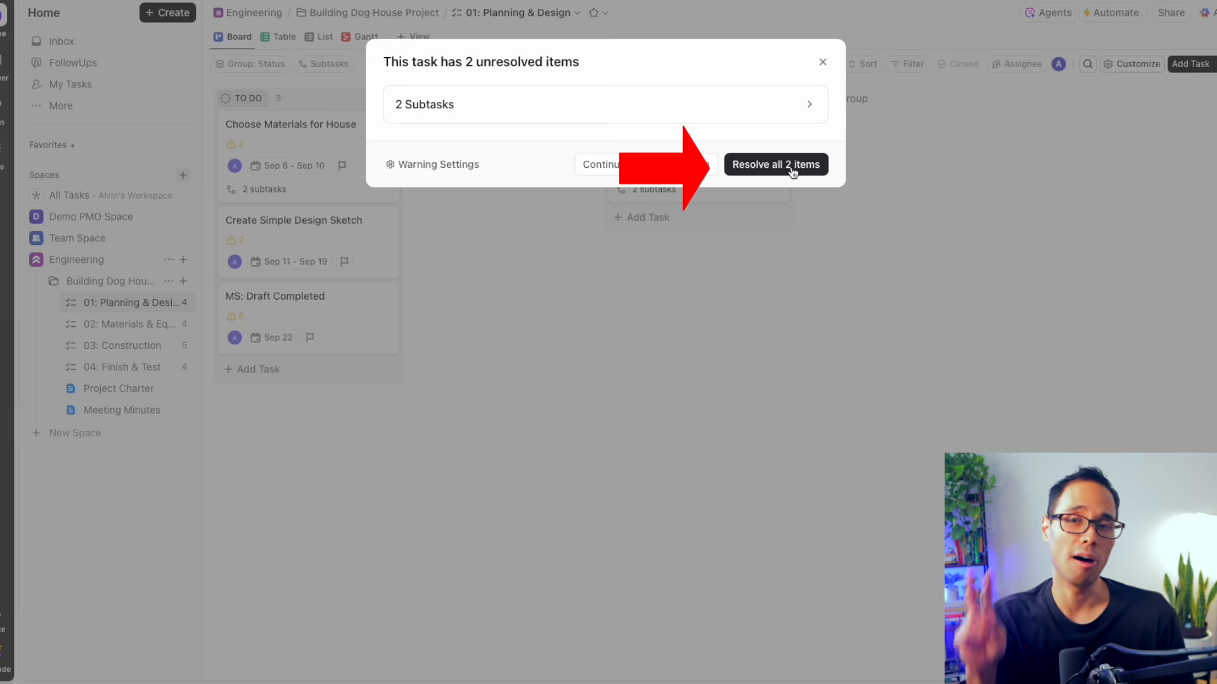
{"action": "left_click", "coordinate": [809, 109]}
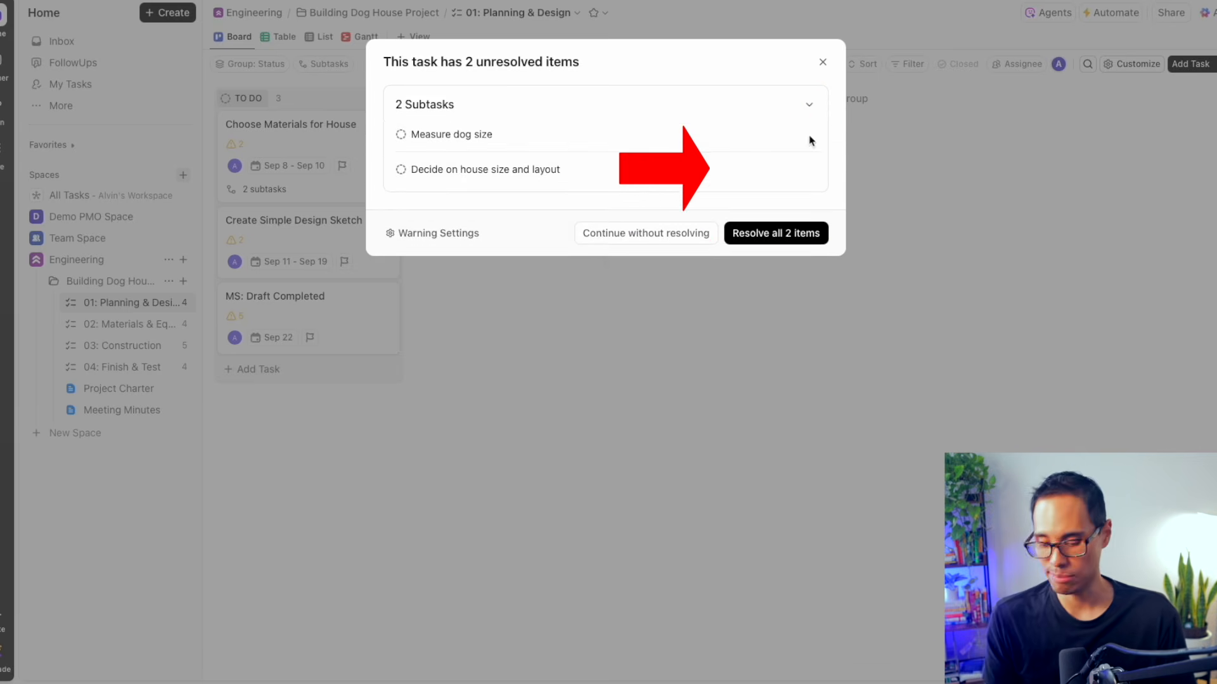
{"action": "left_click", "coordinate": [796, 242]}
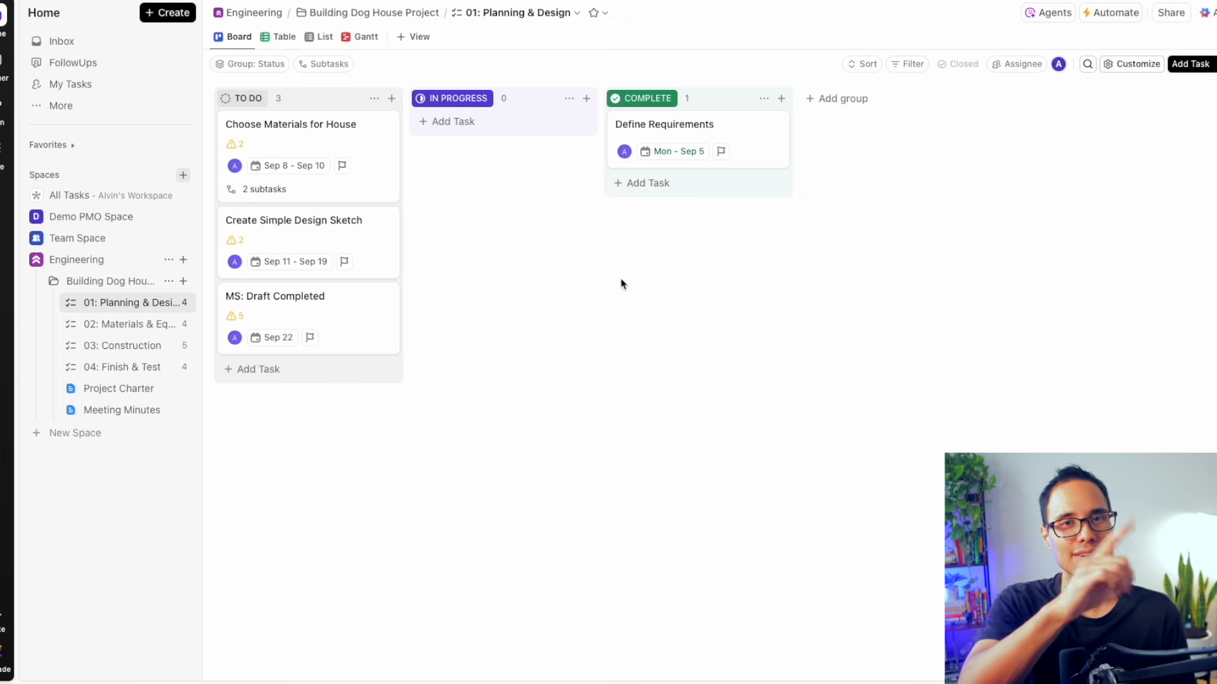
Step: Review the 01: Planning & Design tasks in list and Gantt views, collapsing the Define Requirements subtasks in the Gantt
{"action": "left_click", "coordinate": [323, 38]}
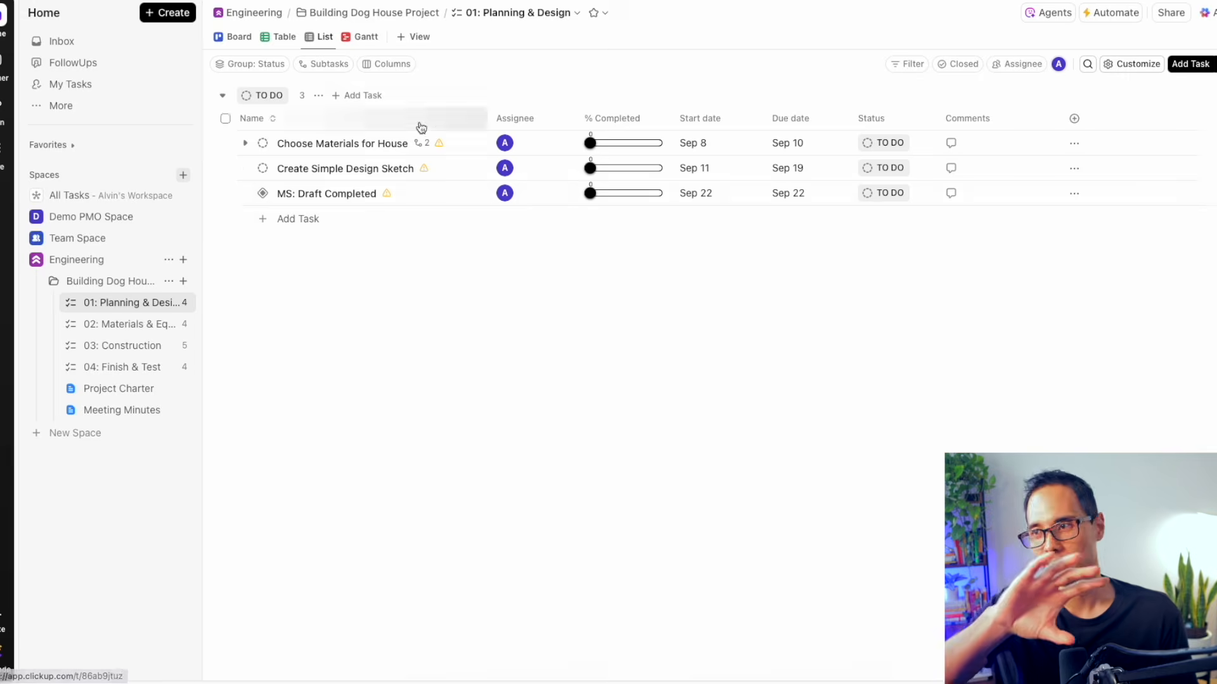
{"action": "left_click", "coordinate": [358, 39]}
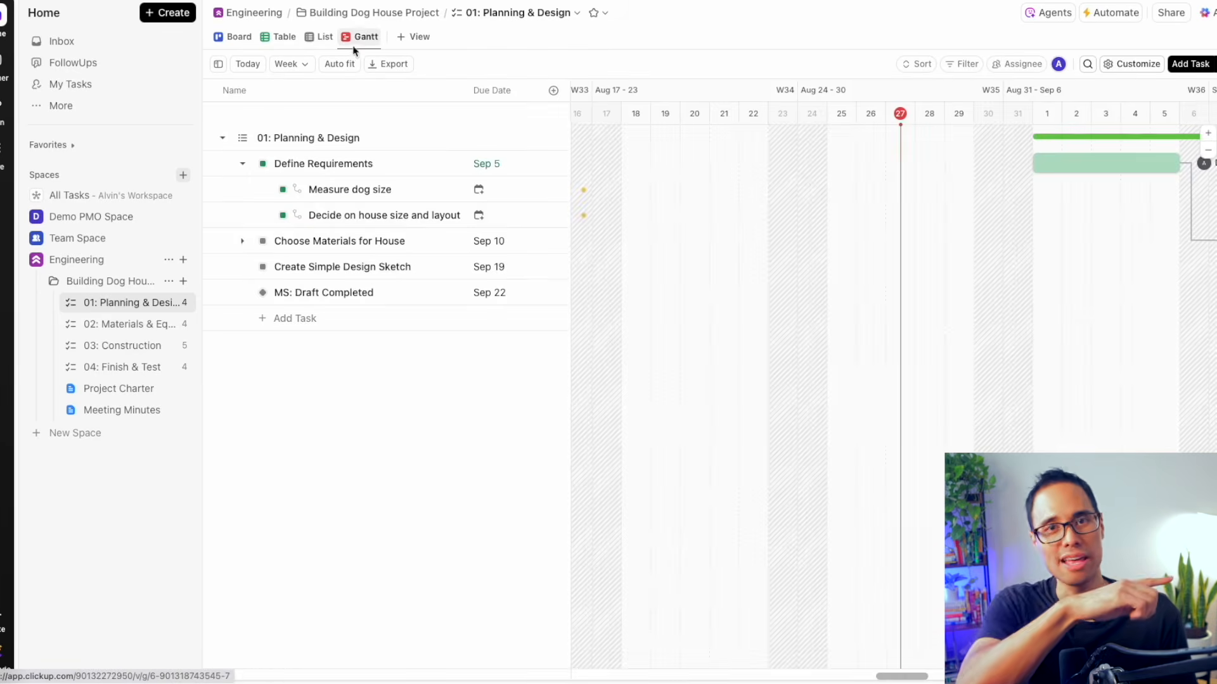
{"action": "left_click_drag", "start_coordinate": [910, 676], "coordinate": [939, 676]}
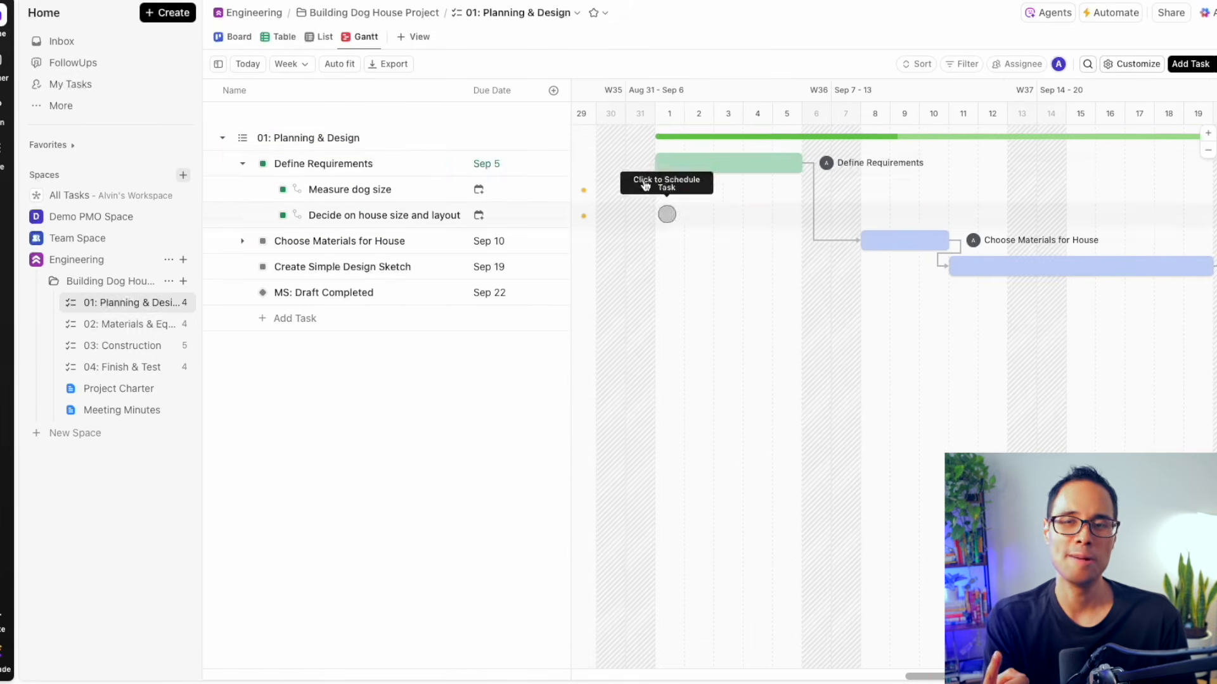
{"action": "left_click", "coordinate": [243, 164]}
{"action": "scroll", "coordinate": [675, 166], "scroll_direction": "right", "scroll_amount": 3}
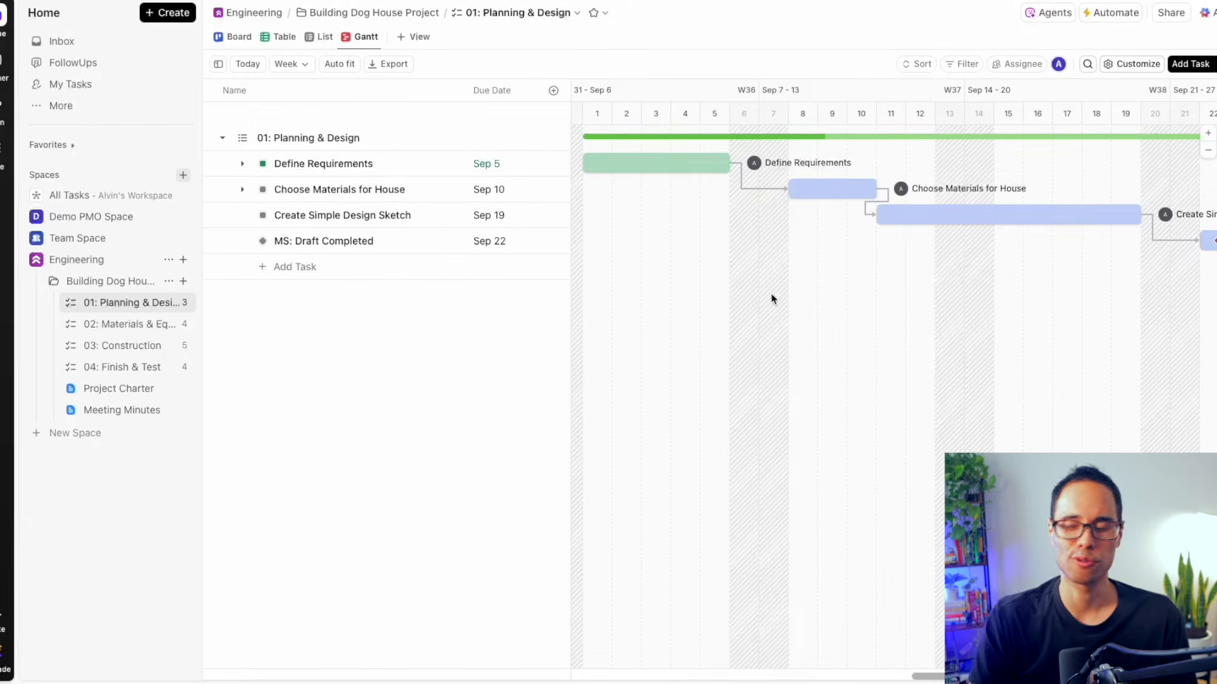
Step: Open the Choose Materials for House task from the 01: Planning & Design list view
{"action": "left_click", "coordinate": [320, 37]}
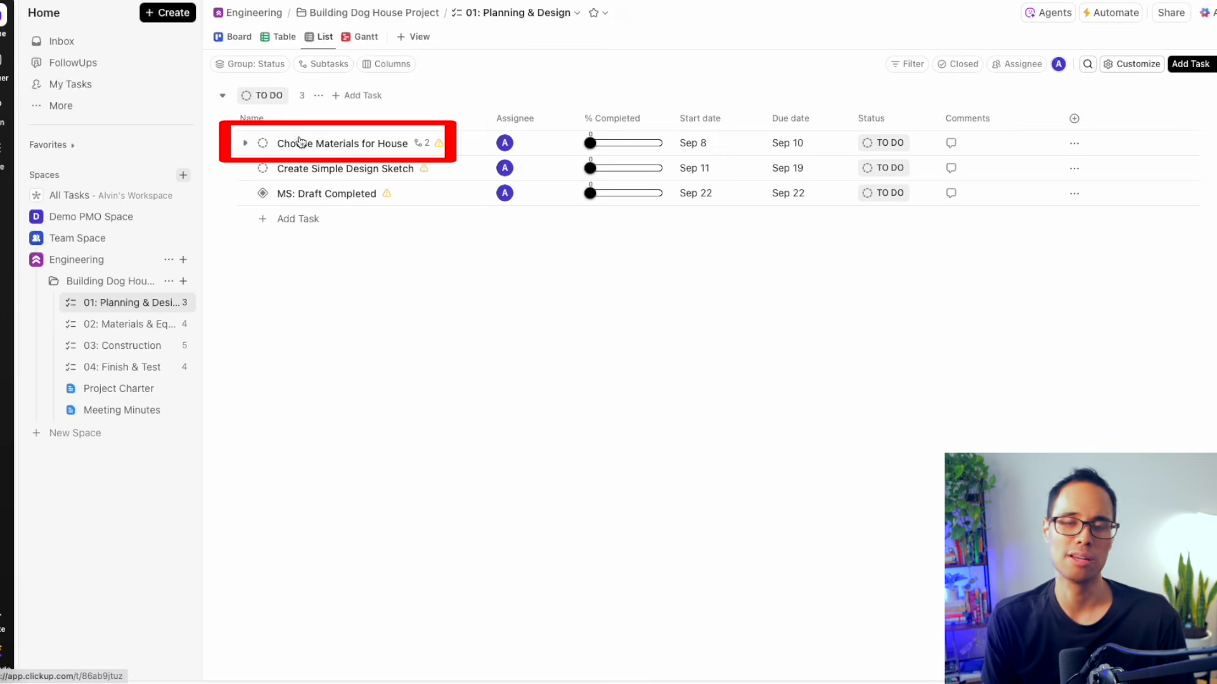
{"action": "left_click", "coordinate": [301, 146]}
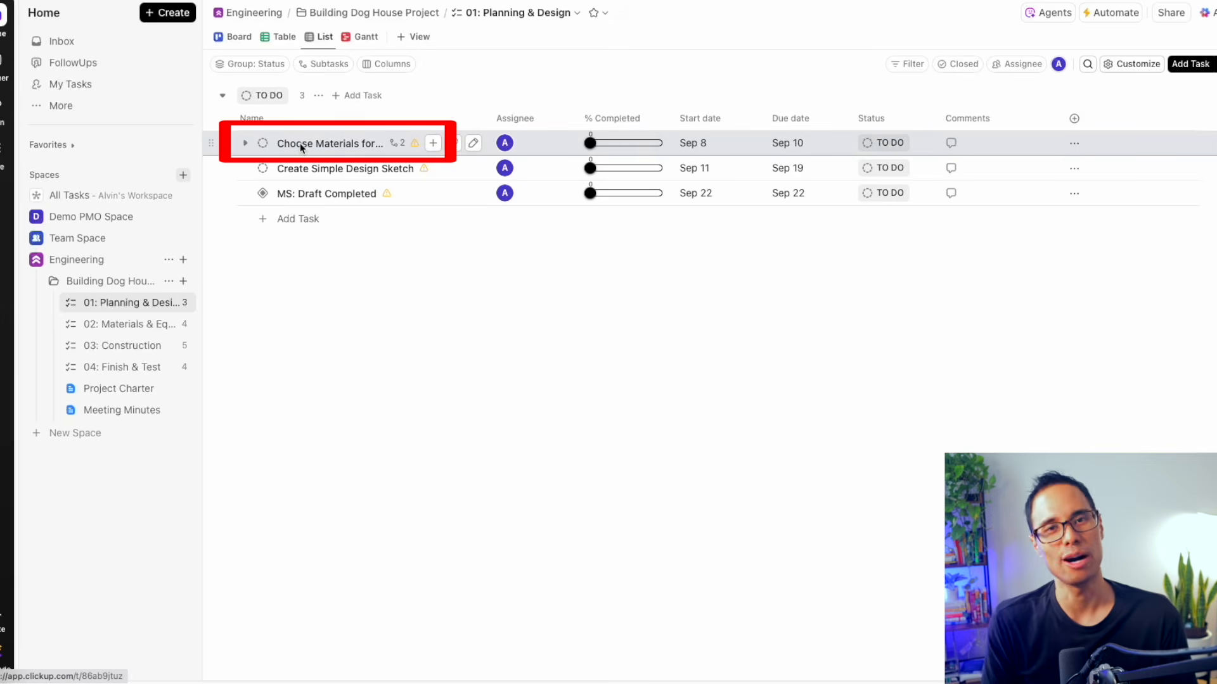
{"action": "left_click", "coordinate": [301, 144]}
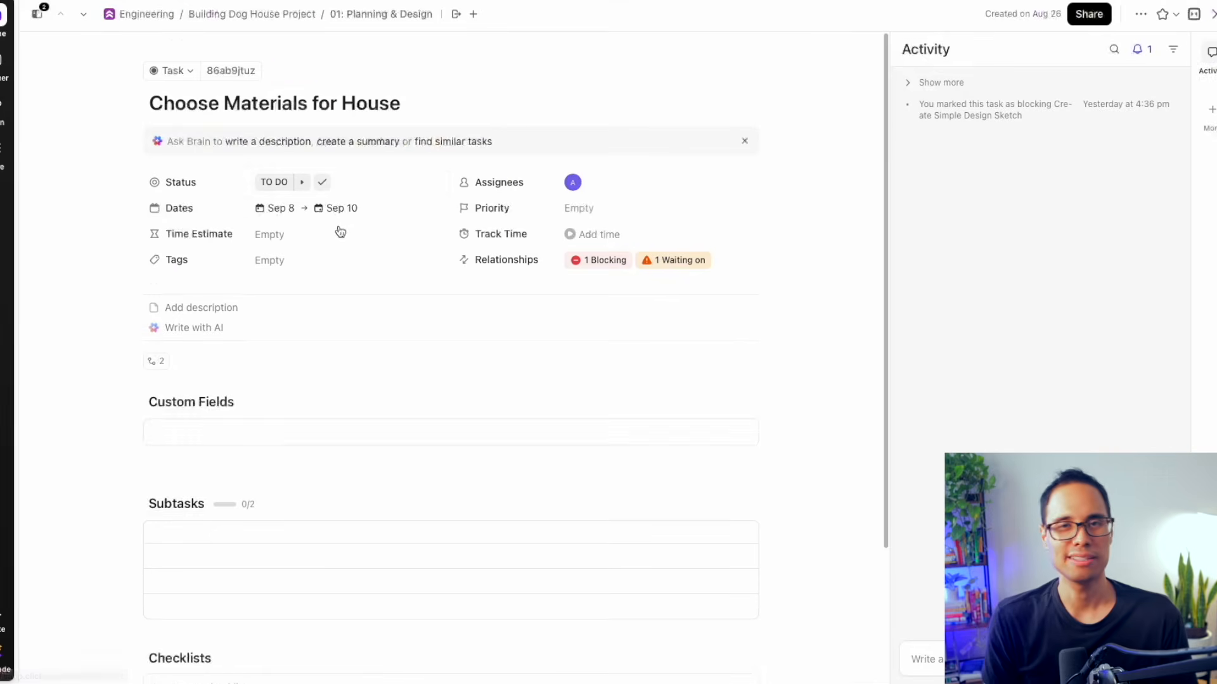
Step: Set the Choose Materials for House status to In Progress and post the comment "Still investigating materials for the roof."
{"action": "left_click", "coordinate": [274, 184]}
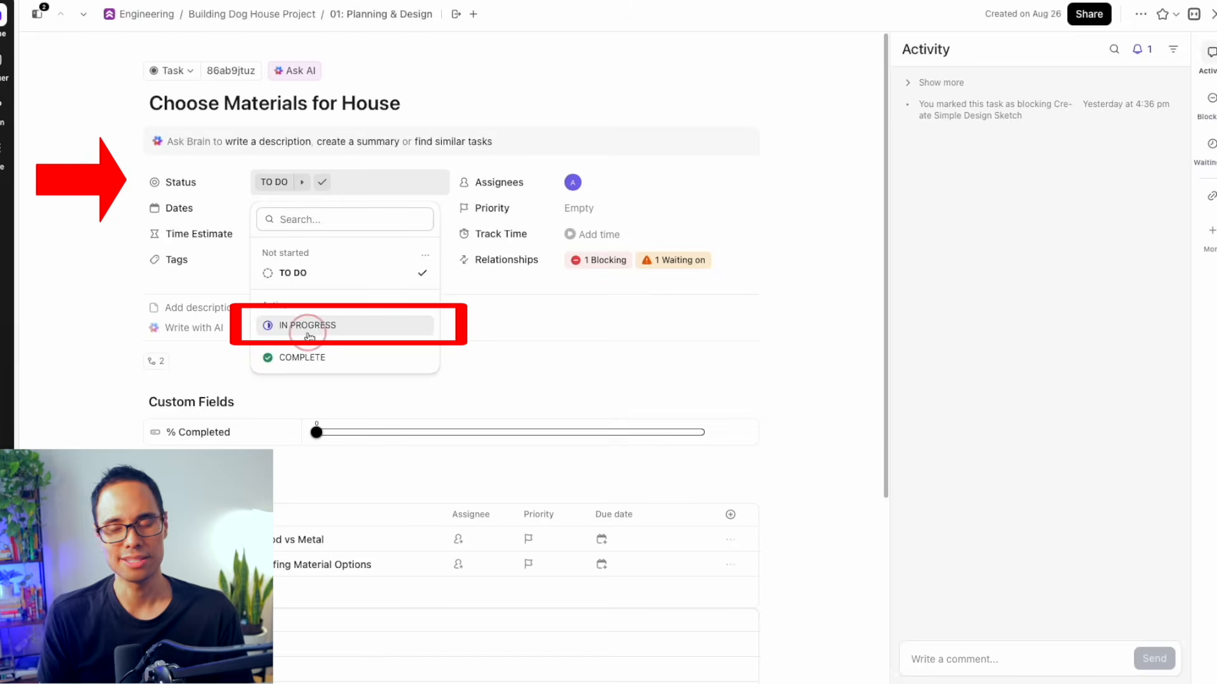
{"action": "left_click", "coordinate": [309, 329]}
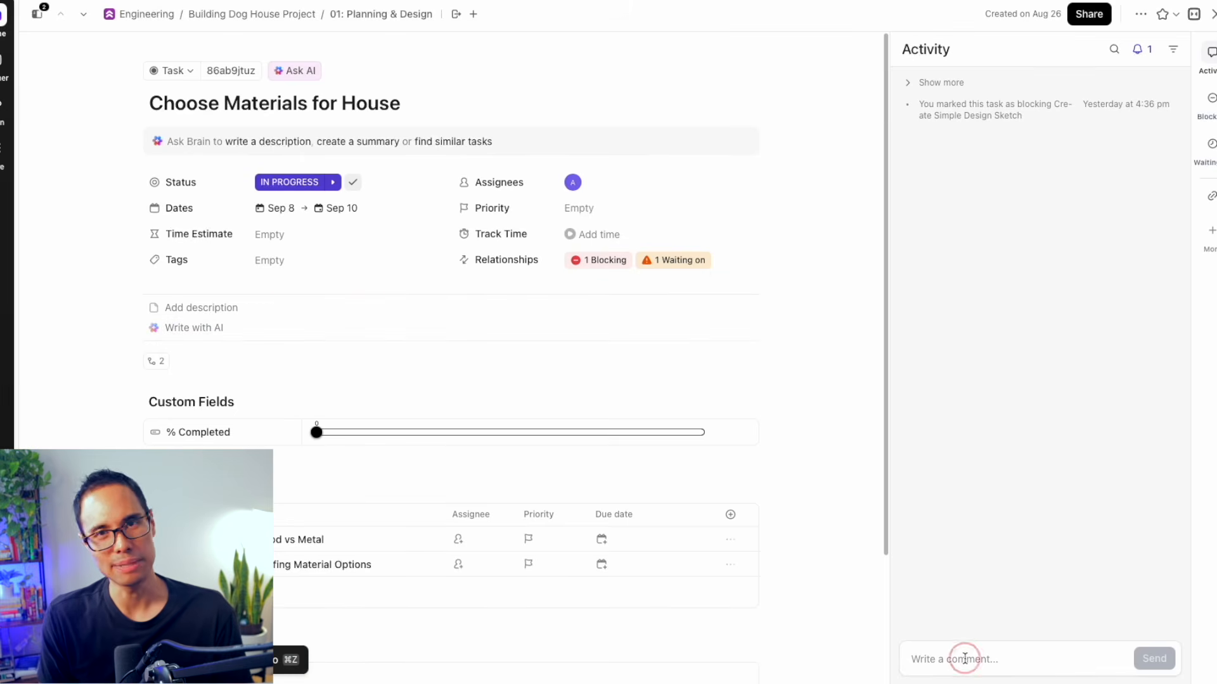
{"action": "left_click", "coordinate": [965, 659]}
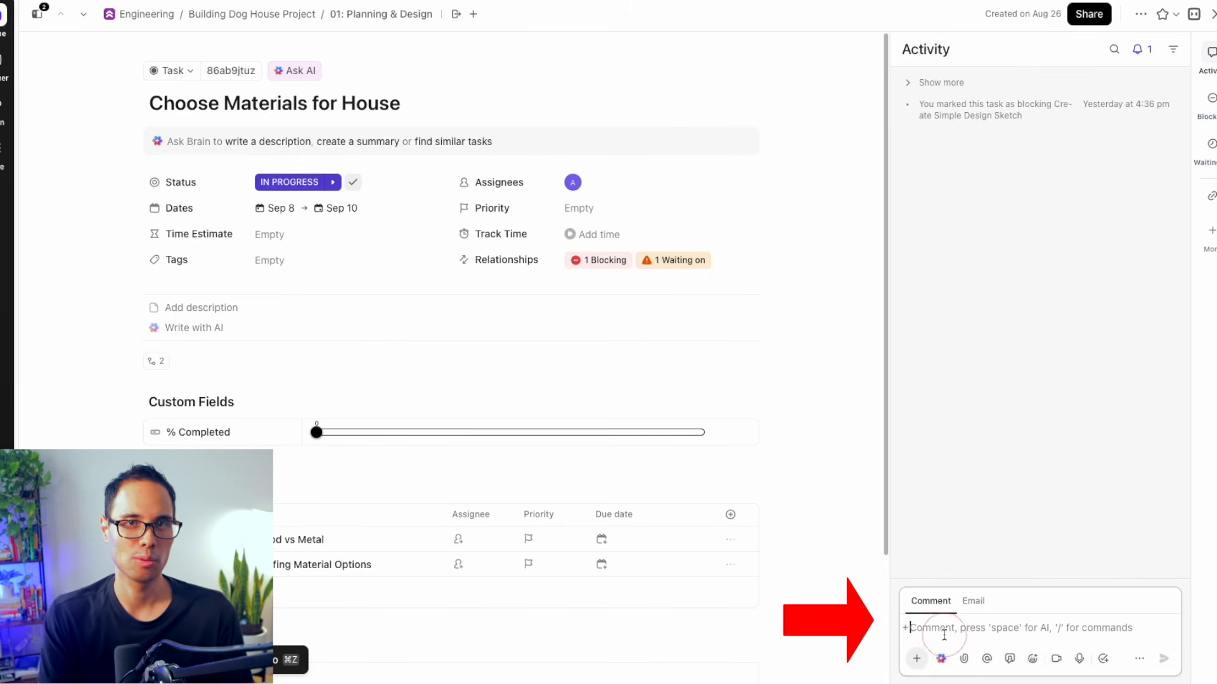
{"action": "type", "text": "I"}
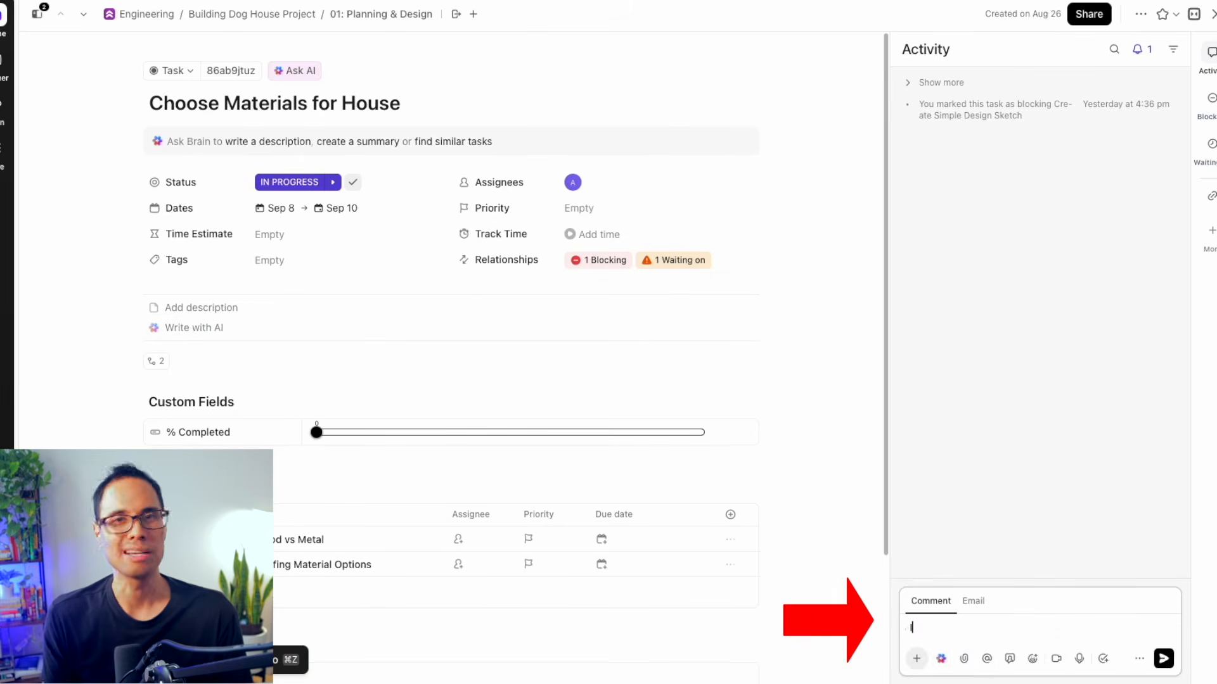
{"action": "type", "text": "till investigating materials for the roof."}
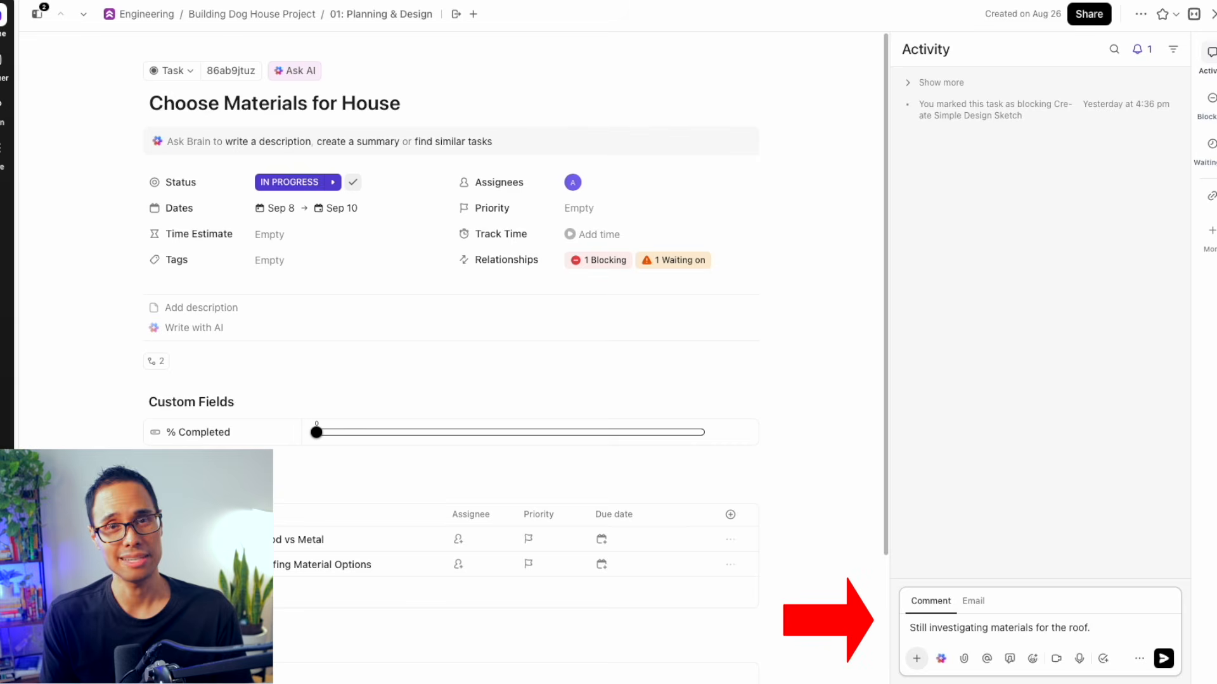
{"action": "left_click", "coordinate": [1164, 659]}
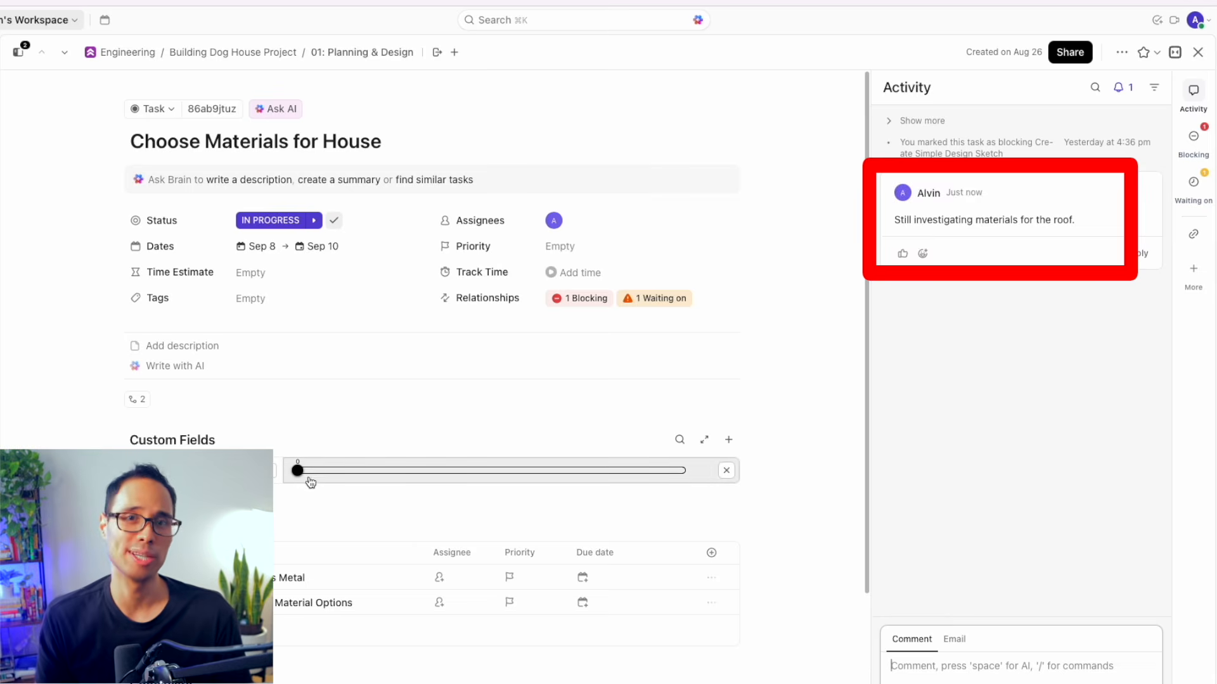
Step: Set % Completed to 70 for Choose Materials for House and close the task
{"action": "left_click_drag", "start_coordinate": [298, 471], "coordinate": [566, 480]}
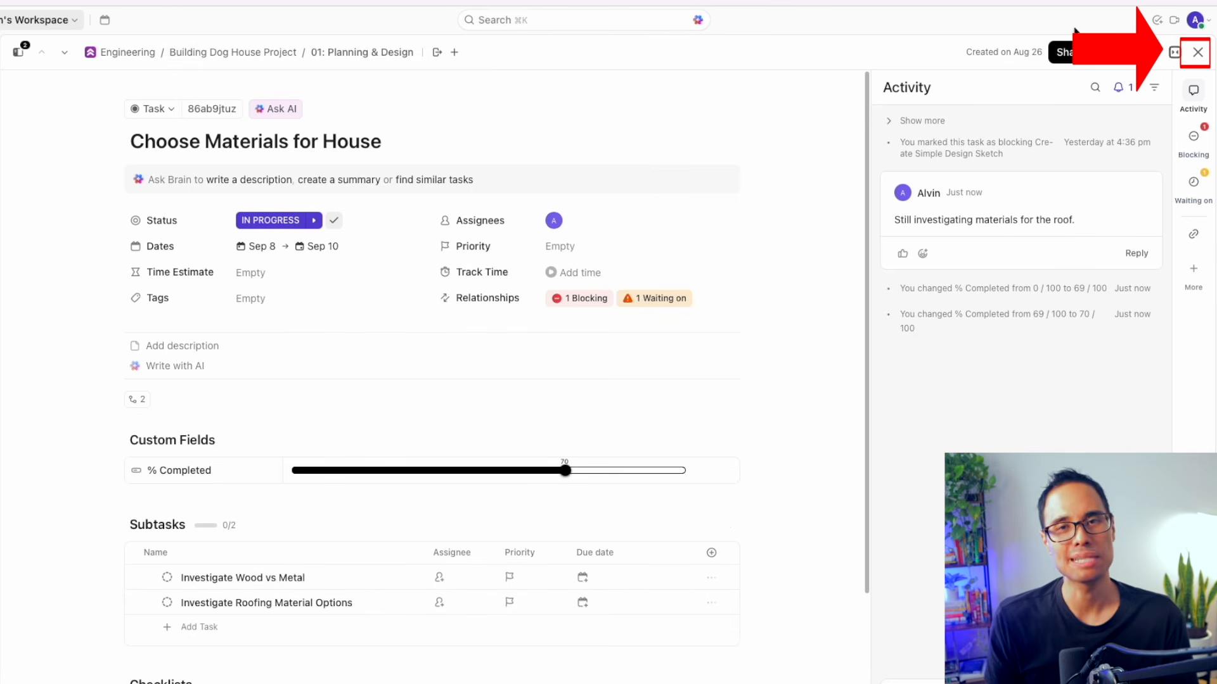
{"action": "left_click", "coordinate": [1198, 53]}
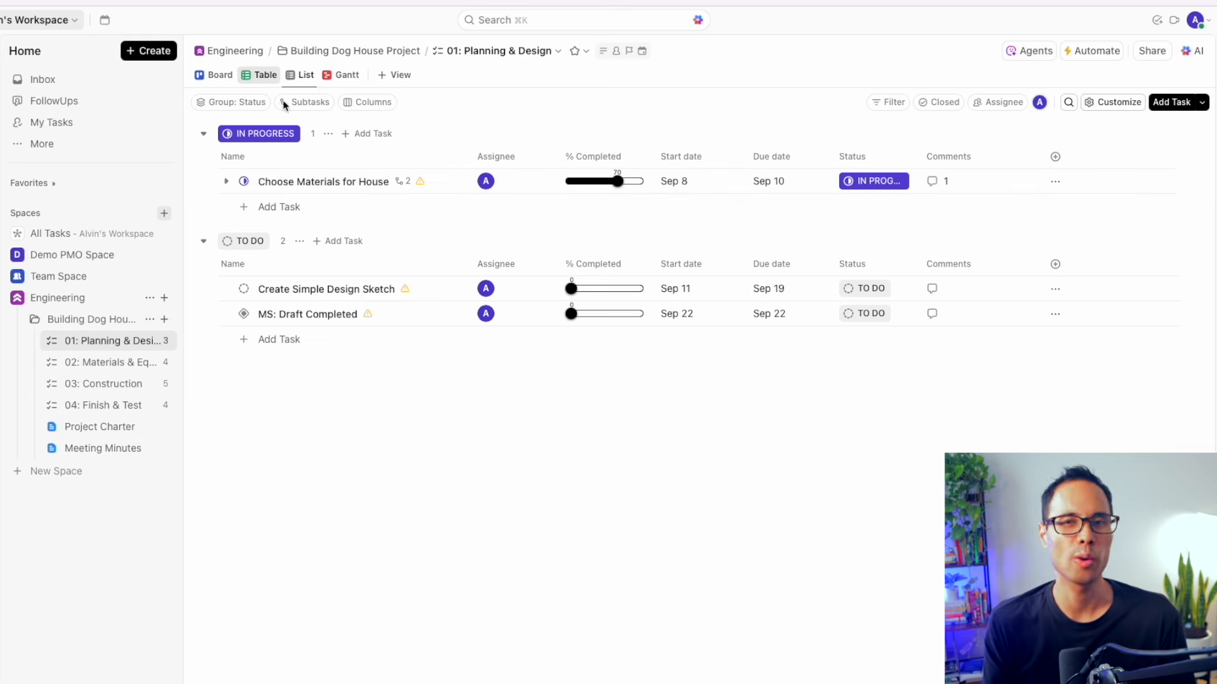
Step: Review the Gantt timeline of 01: Planning & Design and that of the whole Building Dog House Project folder
{"action": "left_click", "coordinate": [249, 76]}
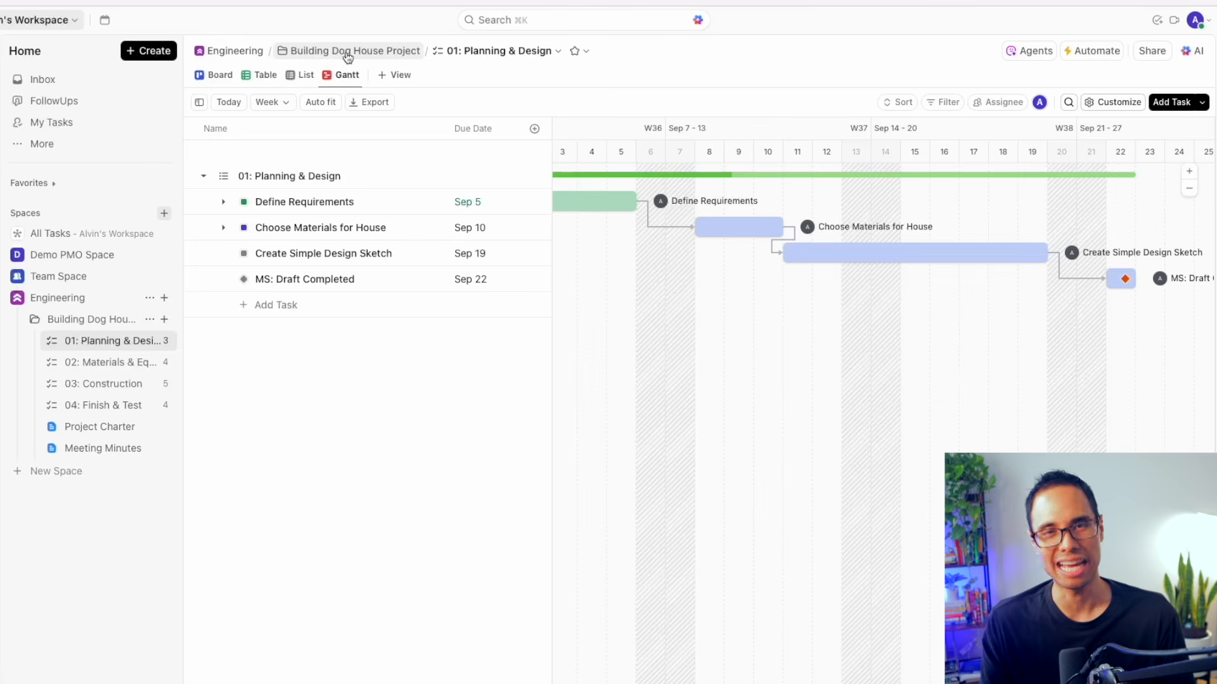
{"action": "left_click", "coordinate": [348, 55]}
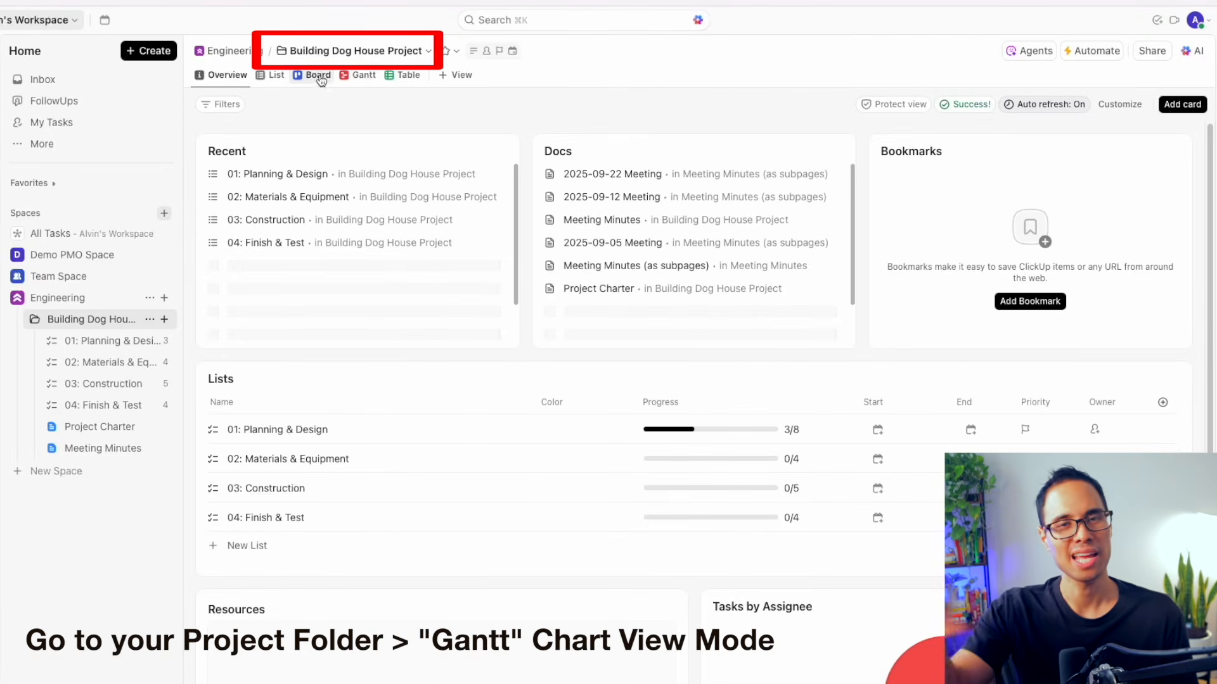
{"action": "left_click", "coordinate": [355, 76]}
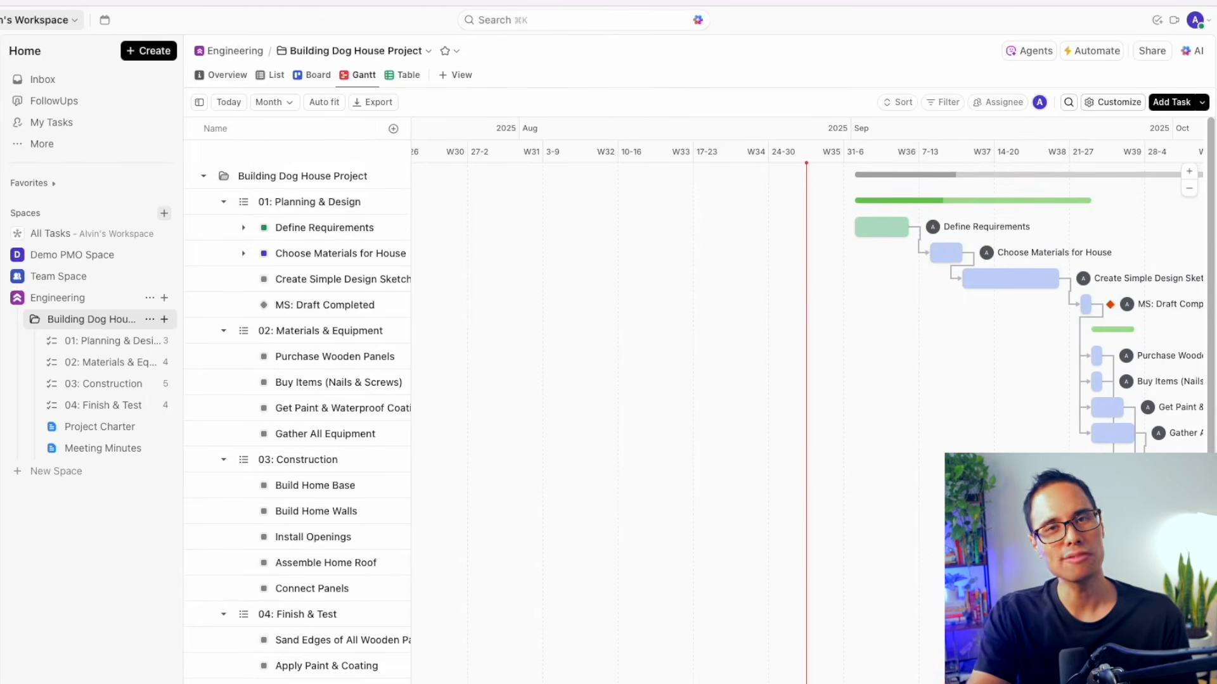
{"action": "scroll", "coordinate": [807, 406], "scroll_direction": "right", "scroll_amount": 4}
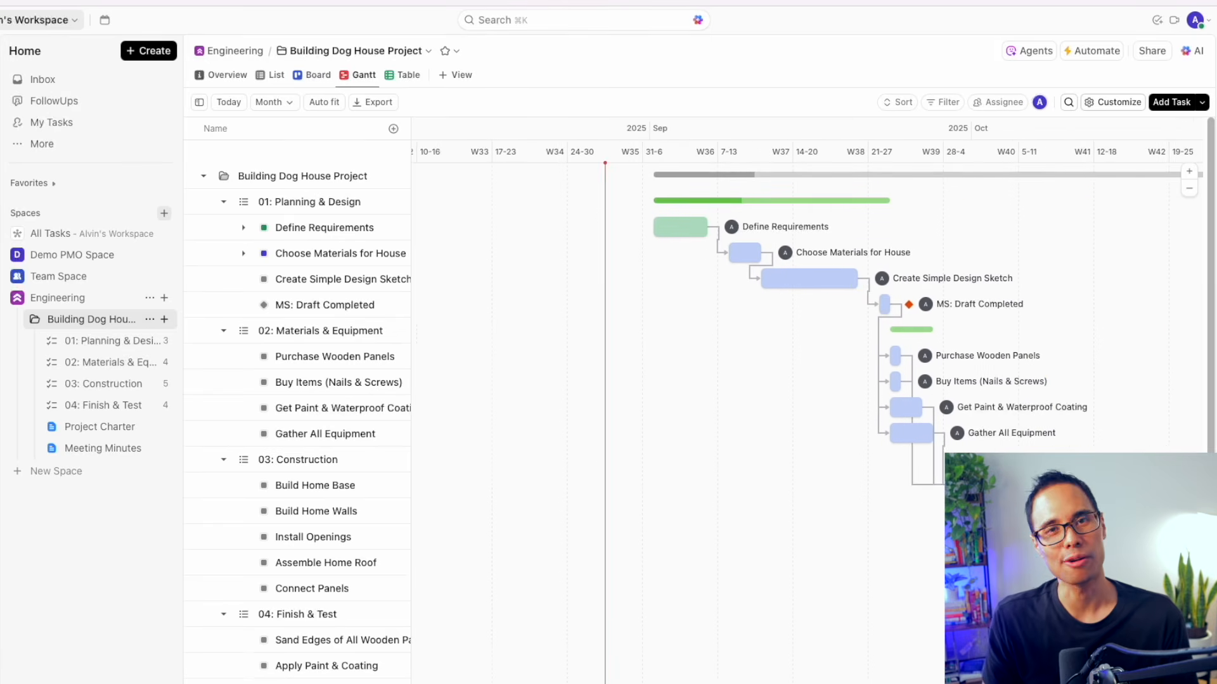
{"action": "scroll", "coordinate": [806, 406], "scroll_direction": "right", "scroll_amount": 3}
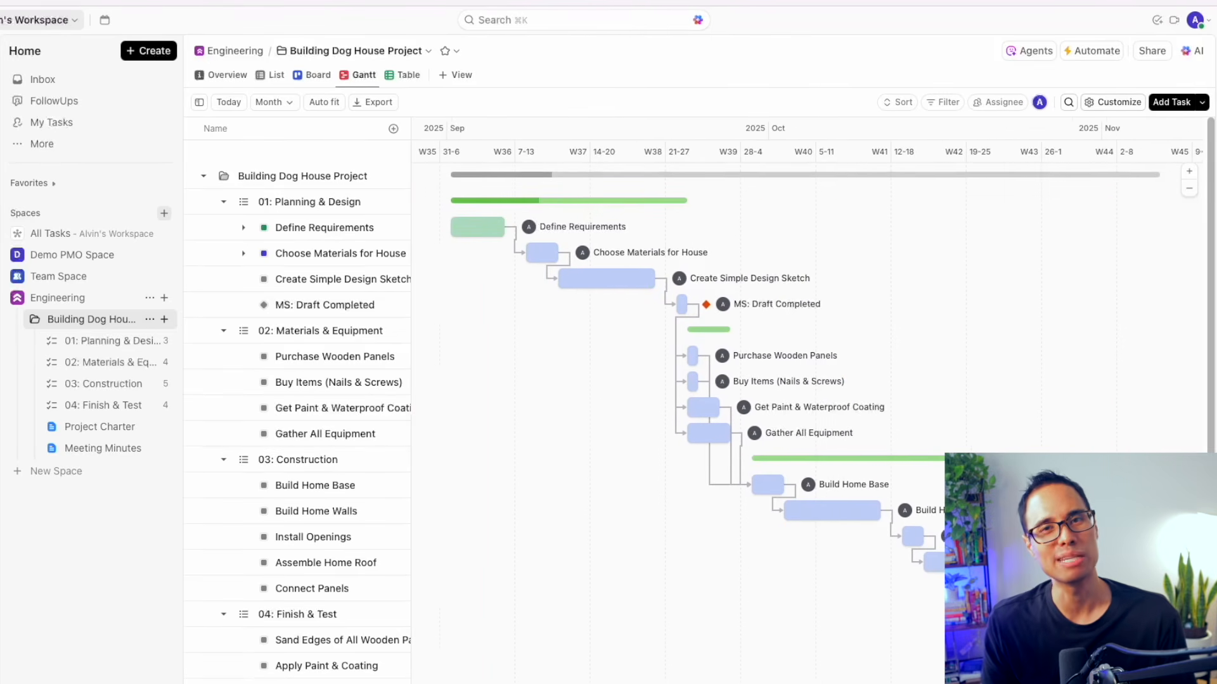
{"action": "scroll", "coordinate": [807, 405], "scroll_direction": "right", "scroll_amount": 1}
{"action": "scroll", "coordinate": [806, 405], "scroll_direction": "left", "scroll_amount": 1}
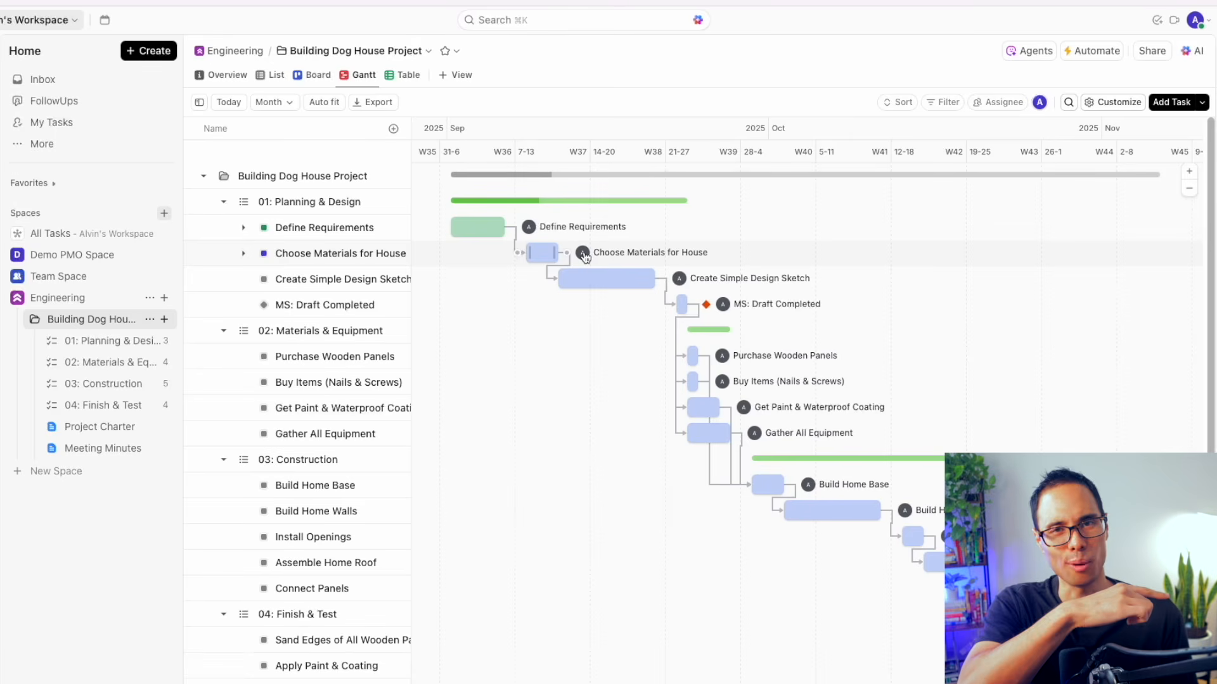
Step: Look through the tasks of all four phases in the Building Dog House Project folder's list view
{"action": "left_click", "coordinate": [323, 74]}
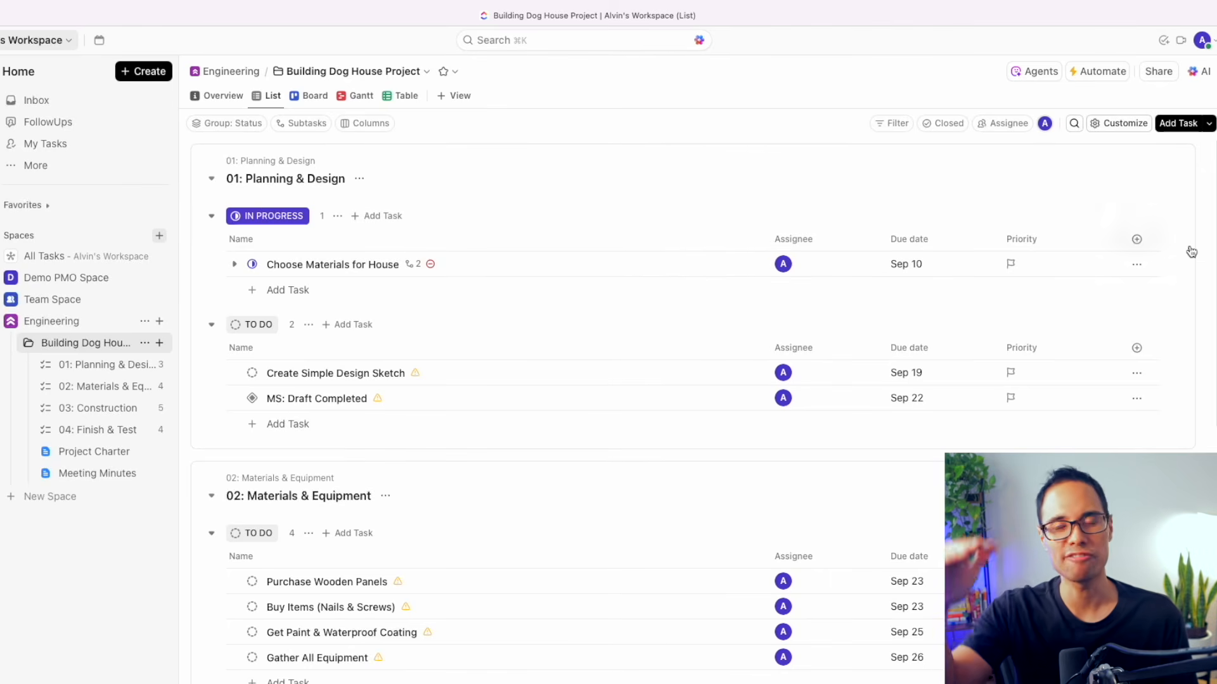
{"action": "left_click_drag", "start_coordinate": [1211, 231], "coordinate": [1181, 246]}
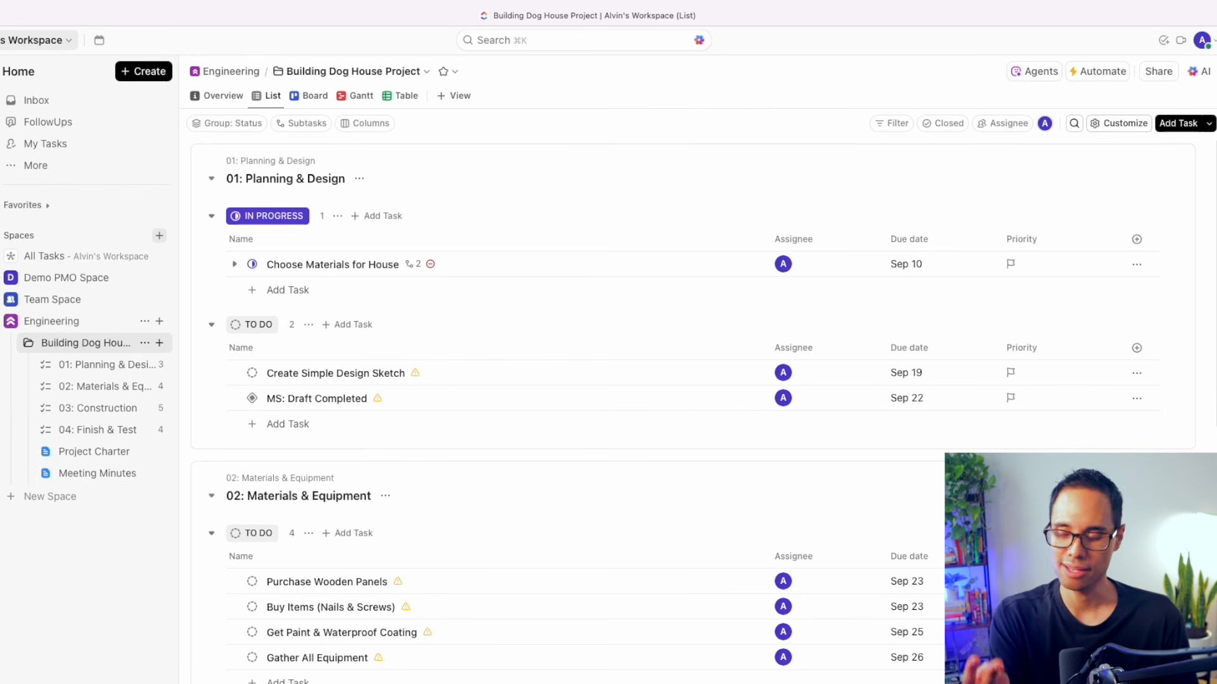
{"action": "scroll", "coordinate": [691, 412], "scroll_direction": "down", "scroll_amount": 10}
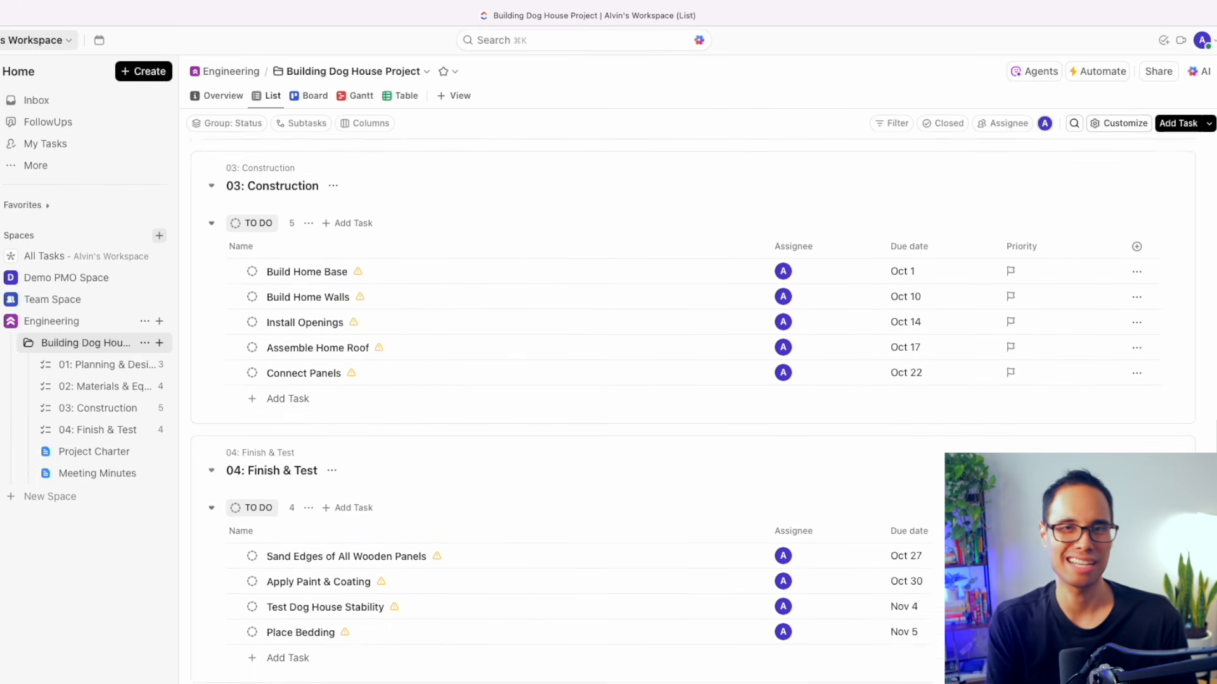
{"action": "scroll", "coordinate": [691, 412], "scroll_direction": "up", "scroll_amount": 10}
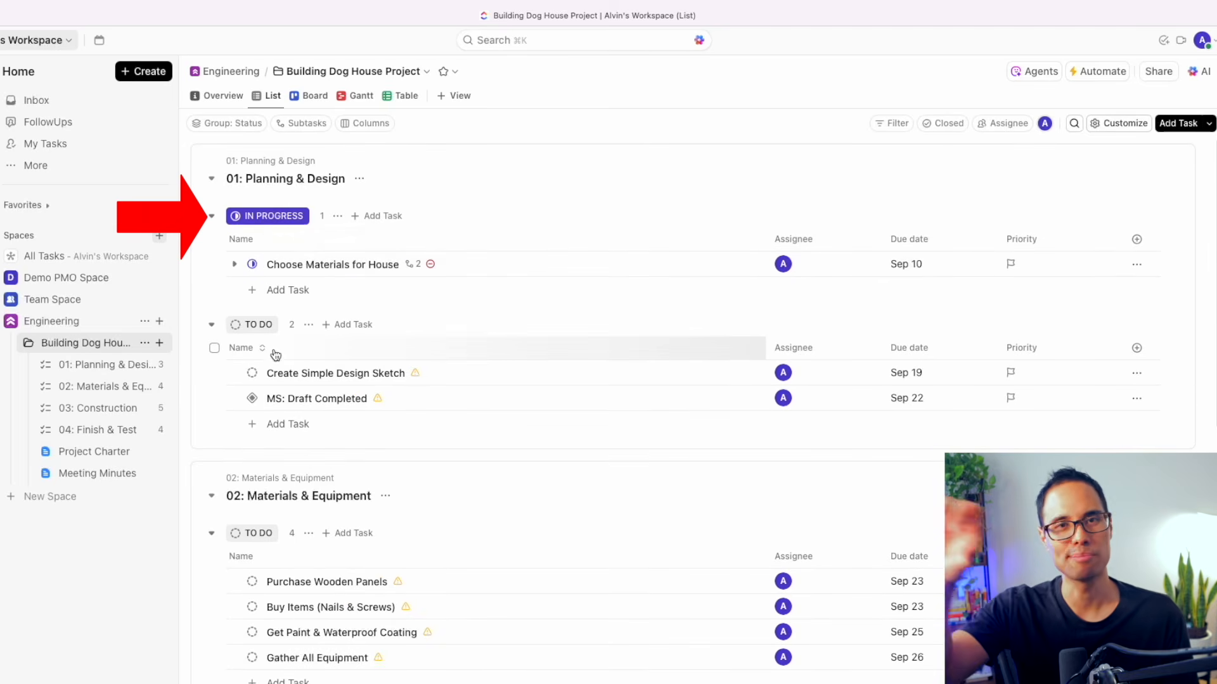
{"action": "scroll", "coordinate": [697, 380], "scroll_direction": "down", "scroll_amount": 7}
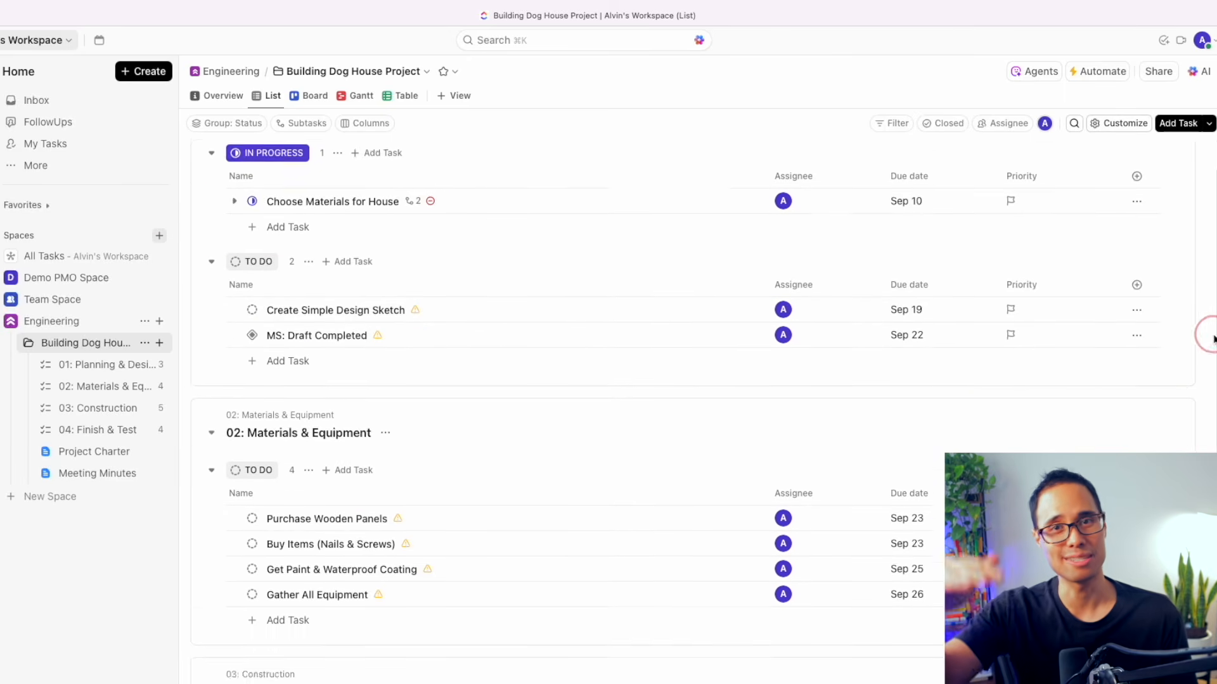
{"action": "scroll", "coordinate": [697, 380], "scroll_direction": "down", "scroll_amount": 3}
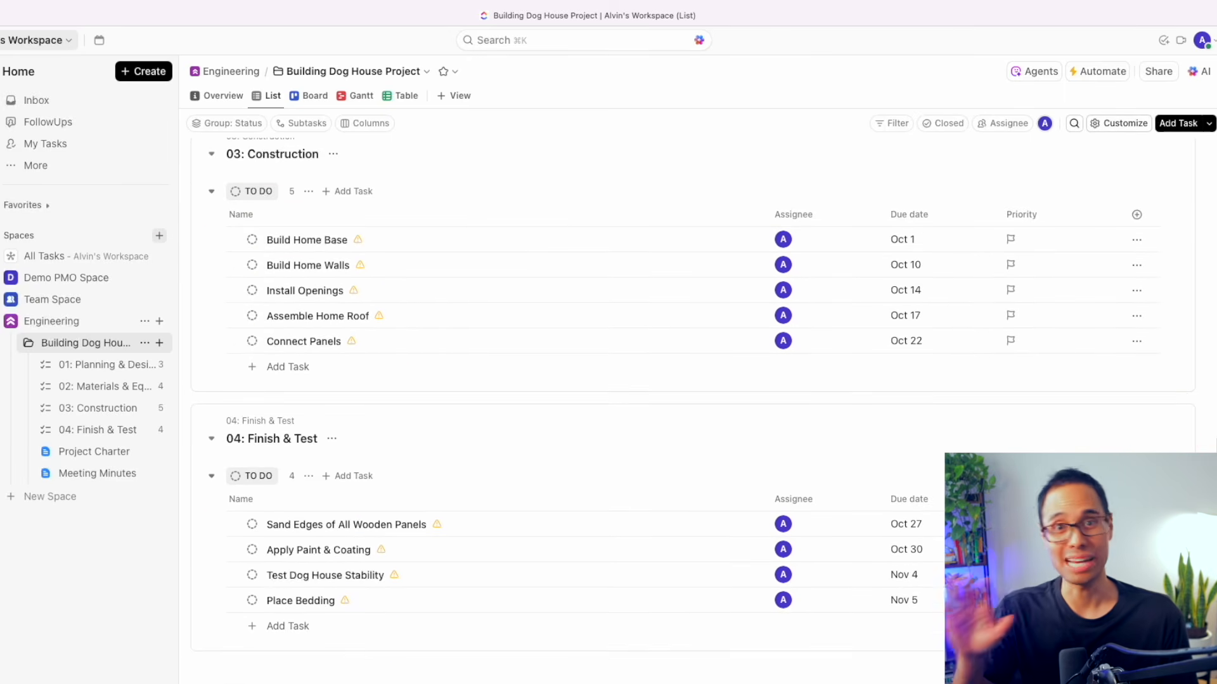
{"action": "scroll", "coordinate": [697, 380], "scroll_direction": "up", "scroll_amount": 10}
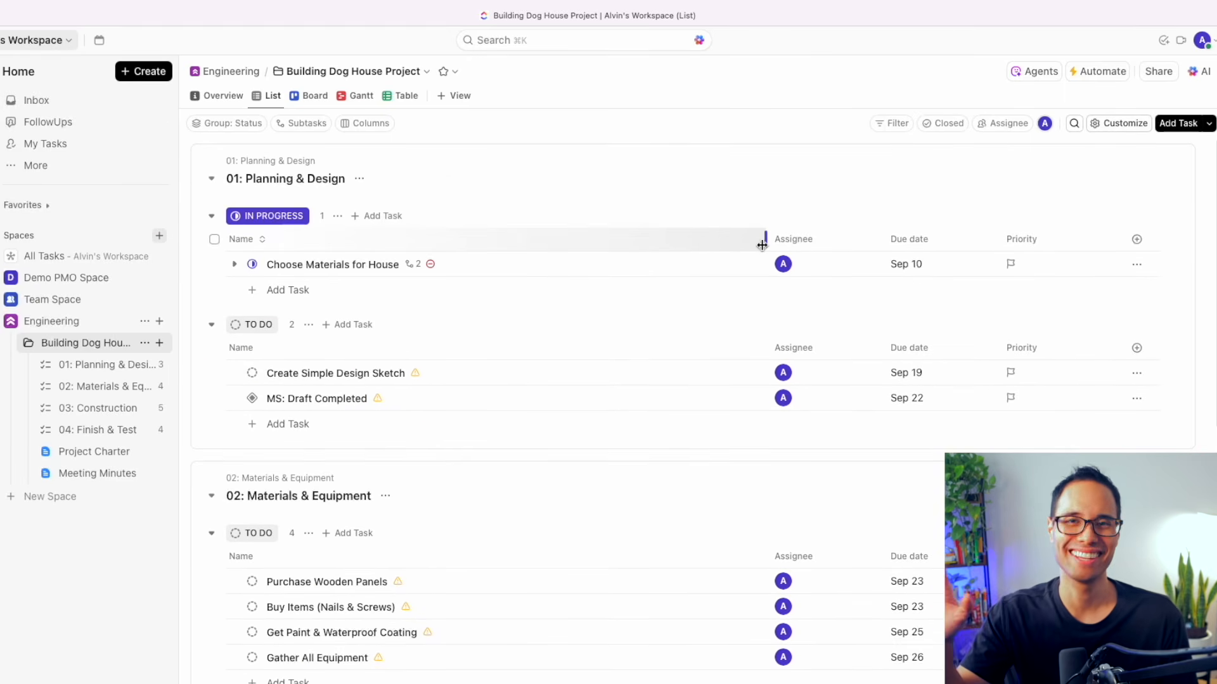
Step: Narrow the Name column and hide the Priority column in the project folder's list view
{"action": "left_click_drag", "start_coordinate": [762, 245], "coordinate": [494, 250]}
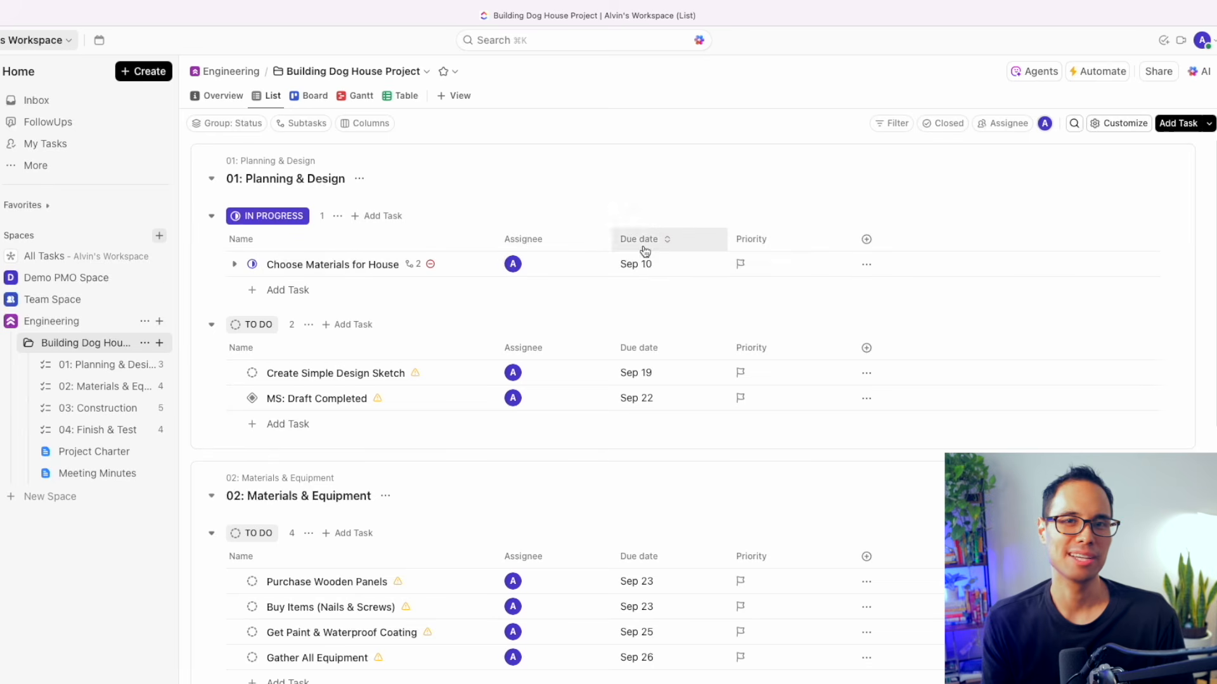
{"action": "left_click", "coordinate": [763, 241]}
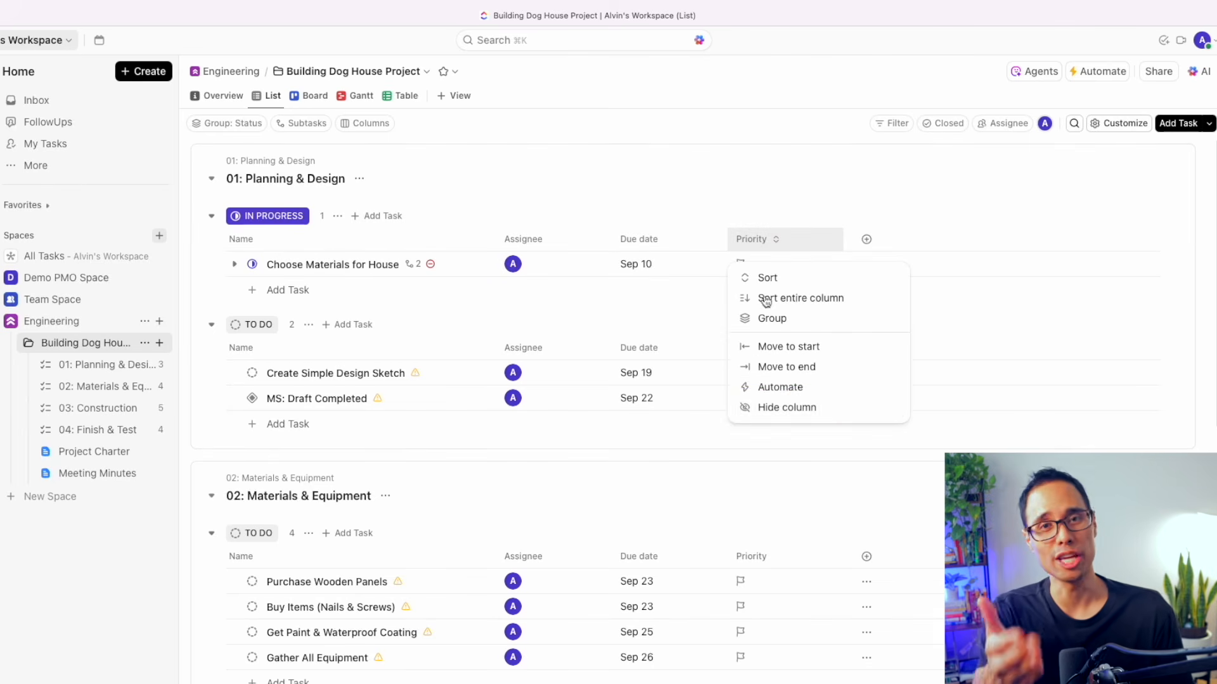
{"action": "left_click", "coordinate": [802, 414]}
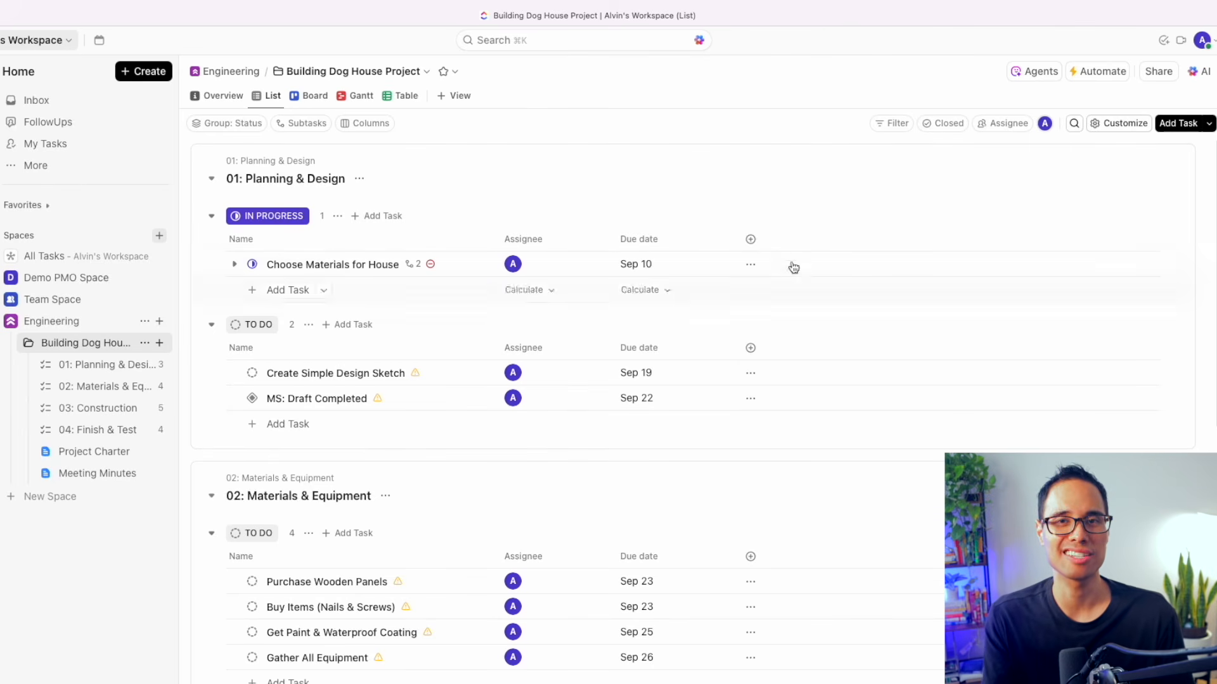
Step: Add the existing workspace field % Completed as a column in the project folder's list view
{"action": "left_click", "coordinate": [751, 240]}
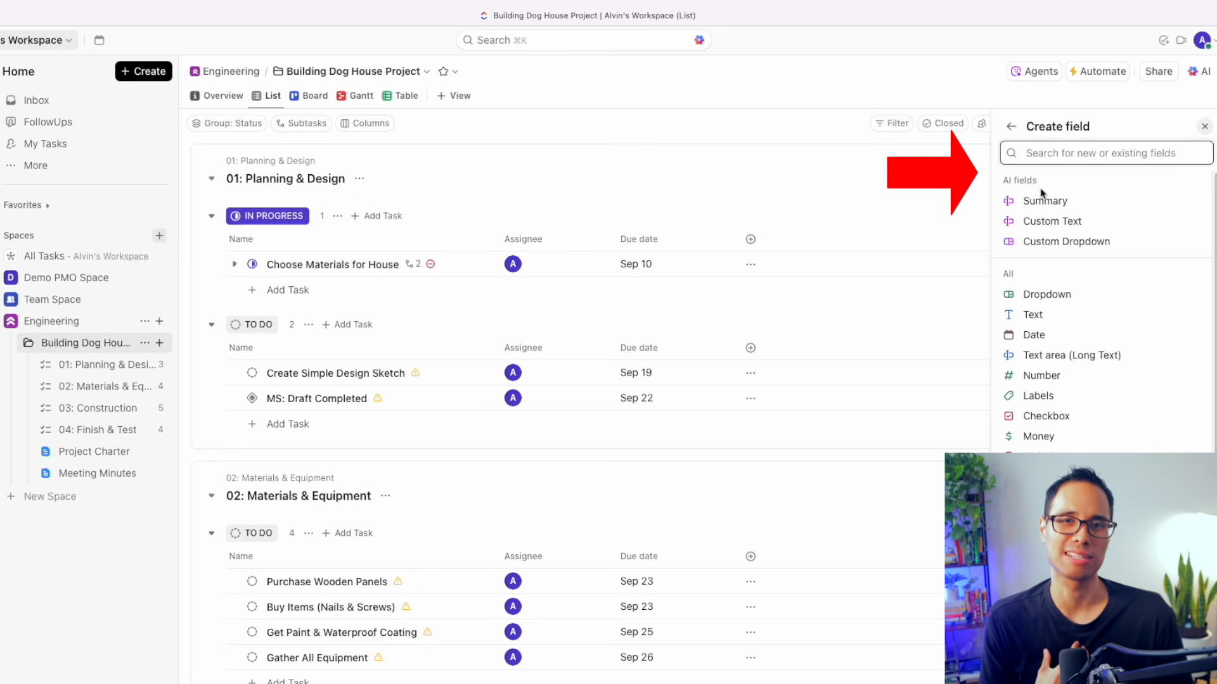
{"action": "type", "text": "completed"}
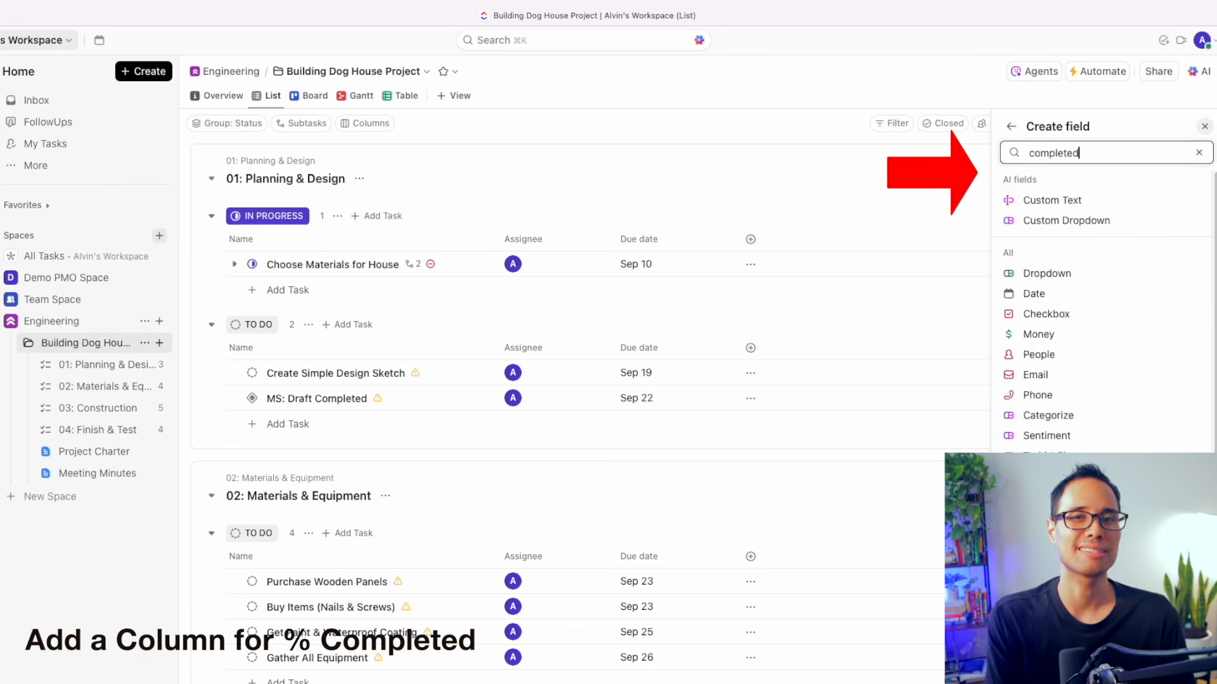
{"action": "left_click", "coordinate": [1078, 215]}
{"action": "left_click", "coordinate": [1051, 214]}
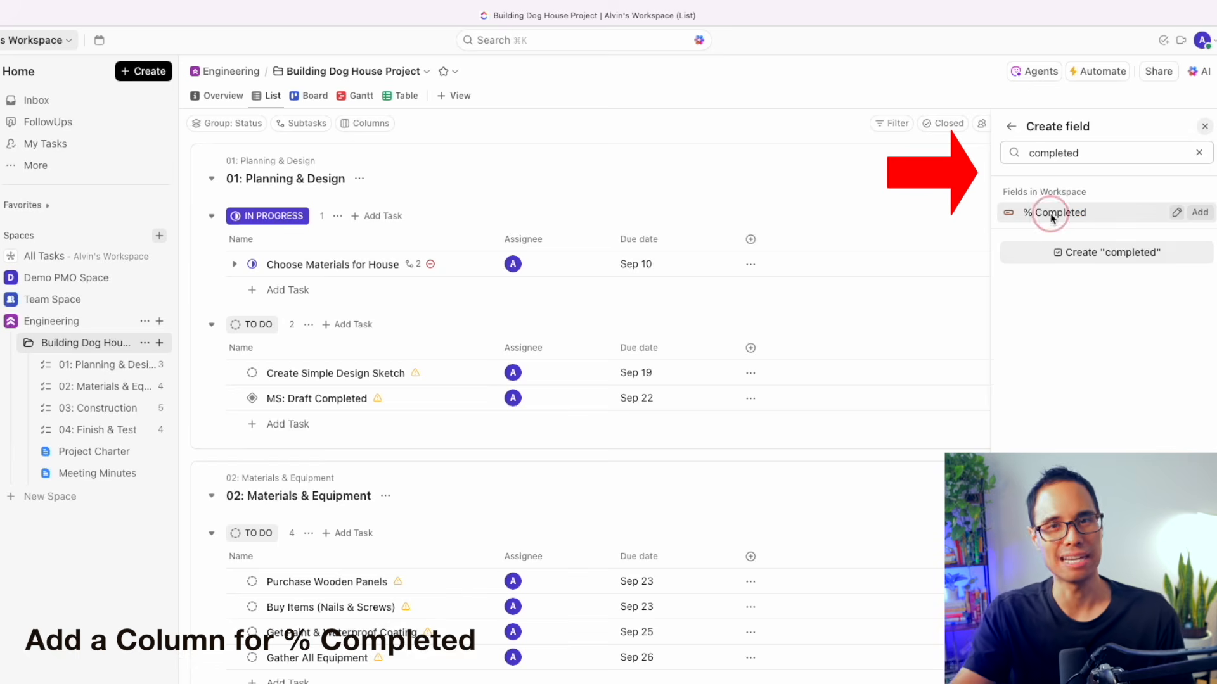
{"action": "left_click", "coordinate": [1200, 212]}
Step: Add the Comments column to the project folder's list view and place % Completed ahead of it
{"action": "left_click", "coordinate": [832, 250]}
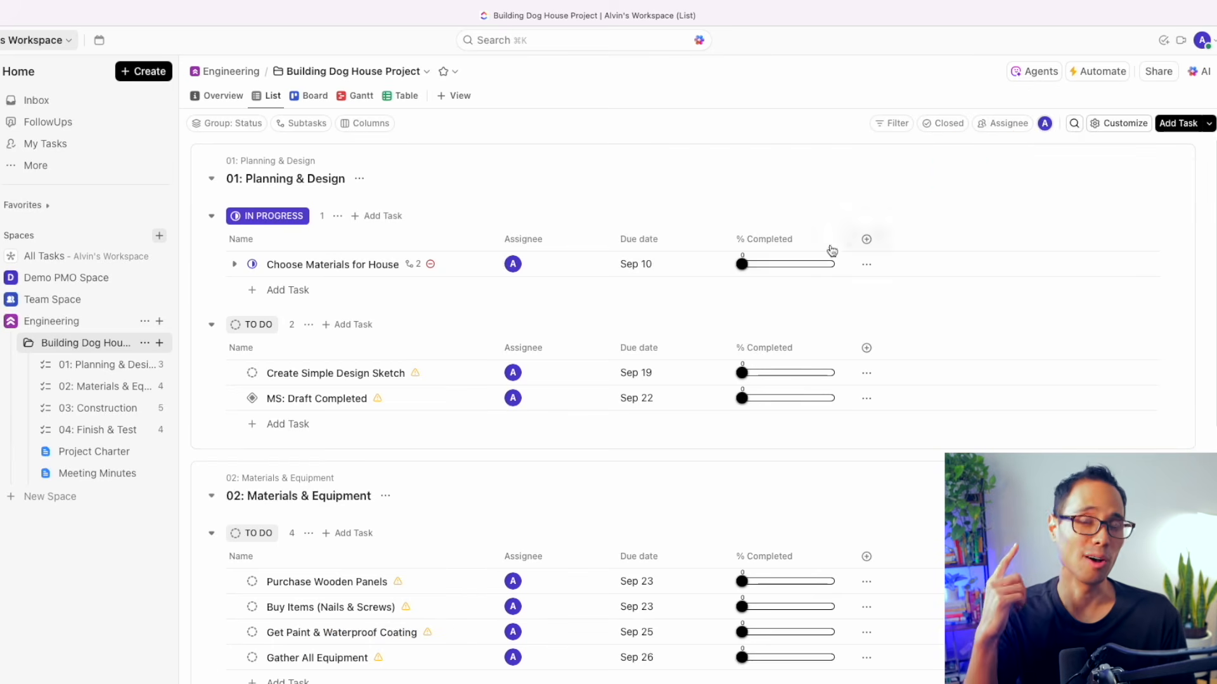
{"action": "type", "text": "comment"}
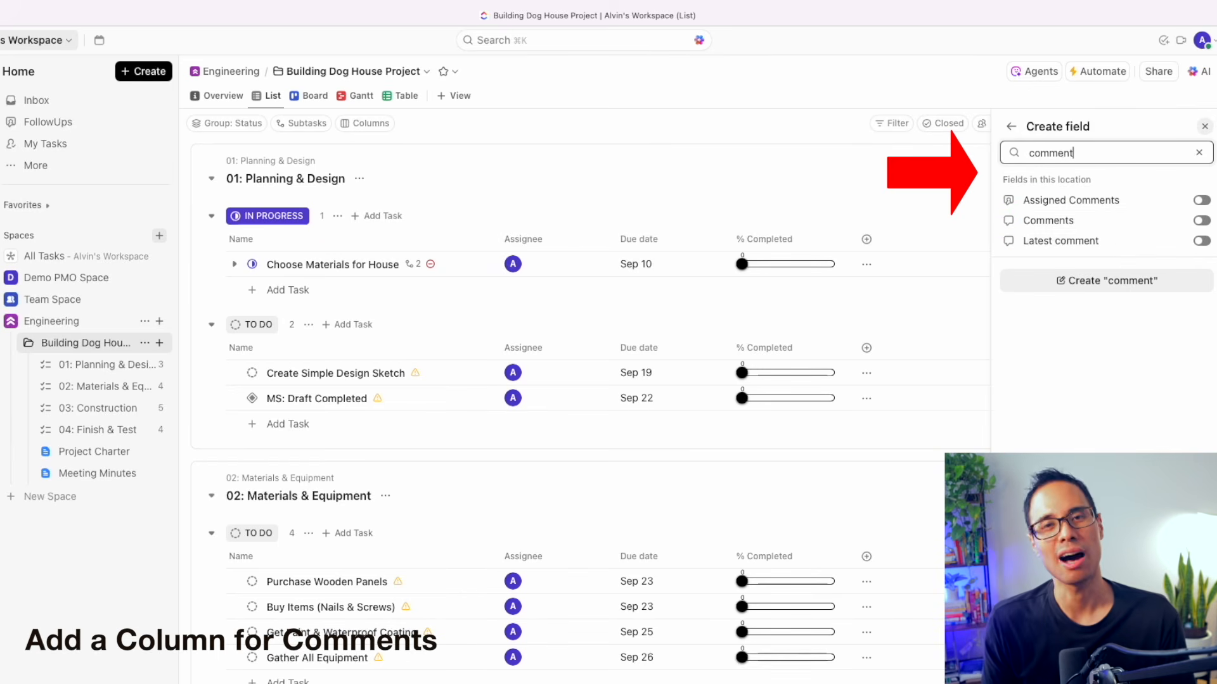
{"action": "left_click", "coordinate": [1202, 220]}
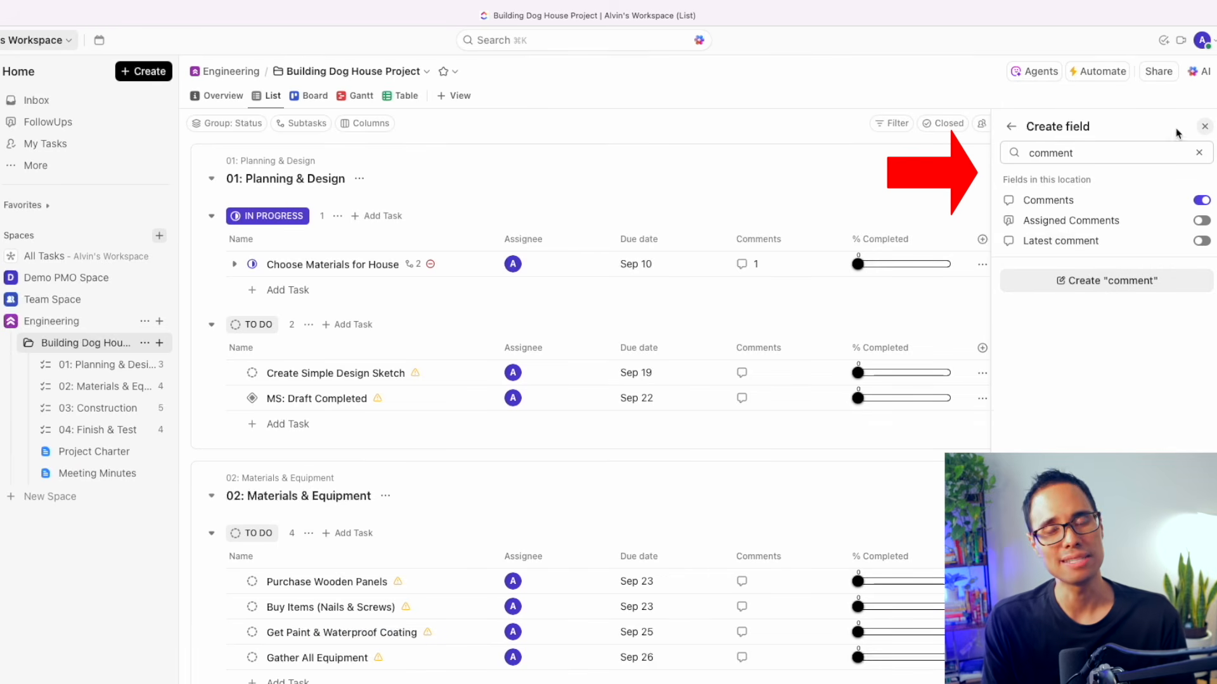
{"action": "left_click", "coordinate": [1202, 131]}
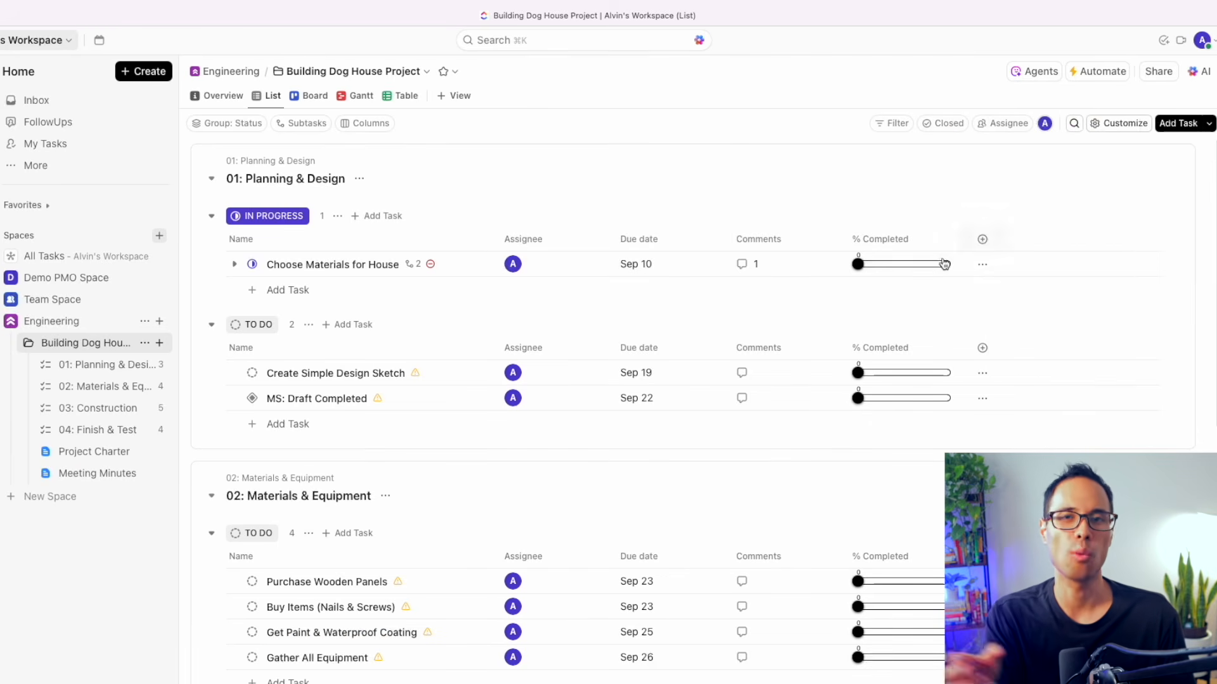
{"action": "left_click_drag", "start_coordinate": [885, 243], "coordinate": [746, 244]}
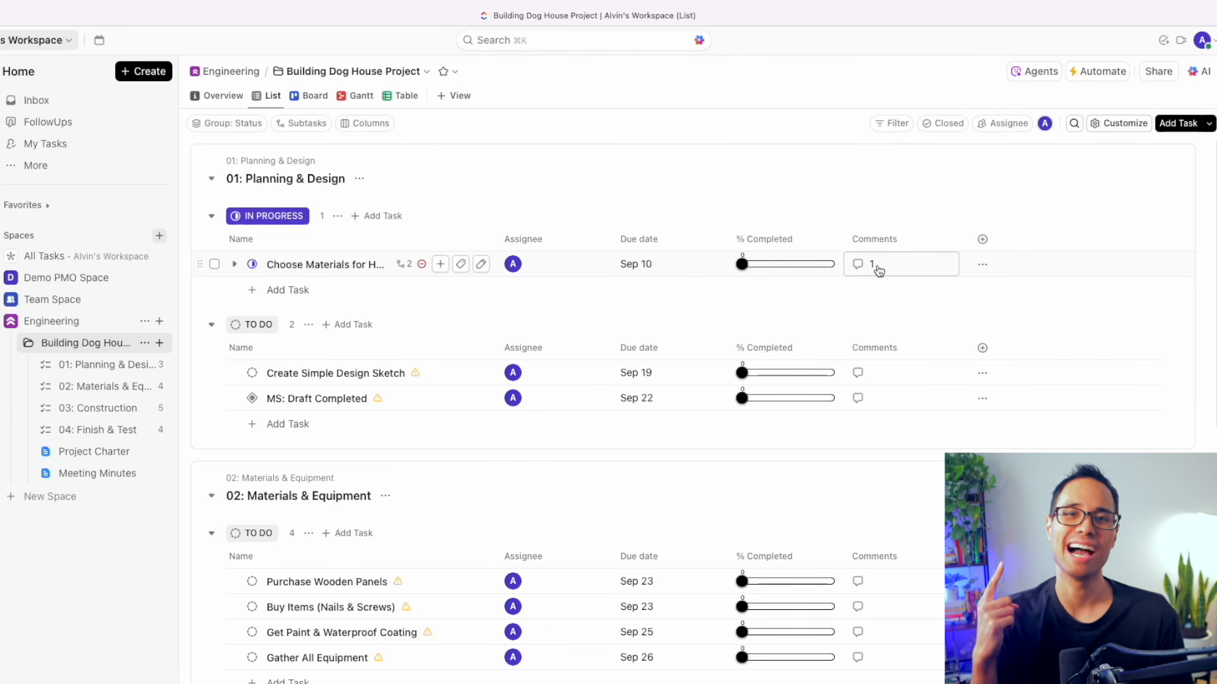
Step: Open the Comments cell of Choose Materials for House in the project folder's list view
{"action": "left_click", "coordinate": [885, 269]}
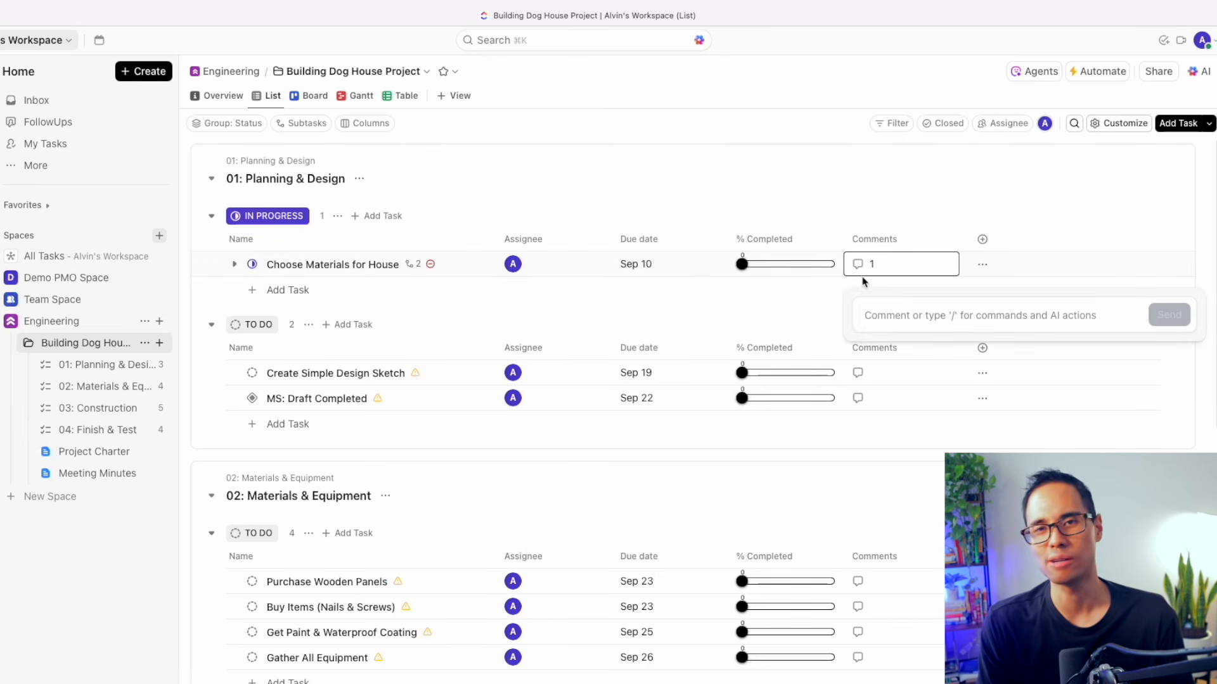